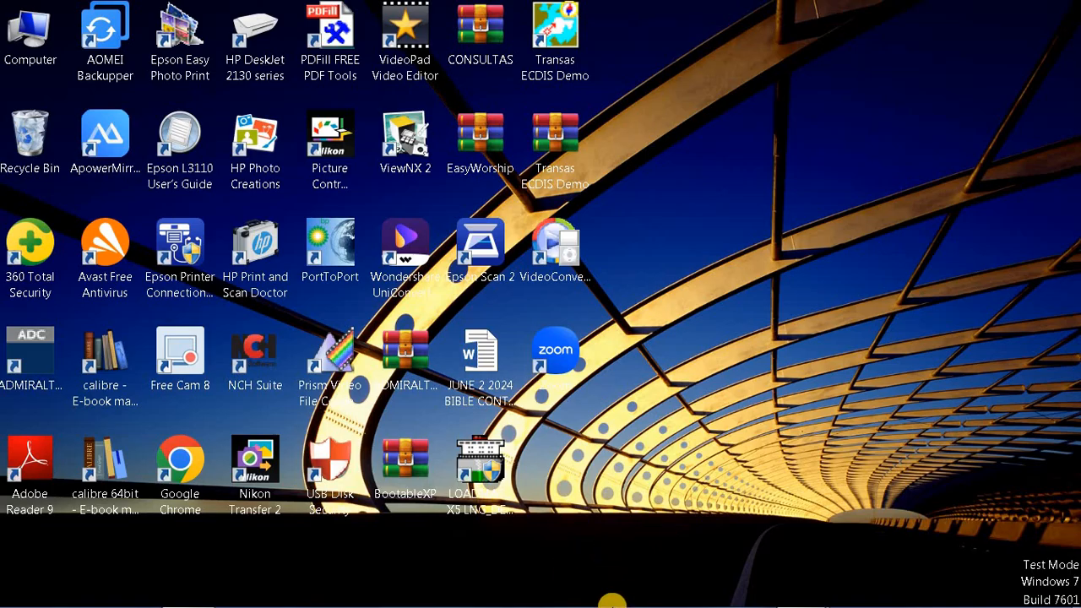
Step: Bring ICT PRELIM ASSESSMENT 2 SPREADSHEET.pdf, showing the blank IMO Crew List form, to the front
{"action": "mouse_move", "coordinate": [799, 593]}
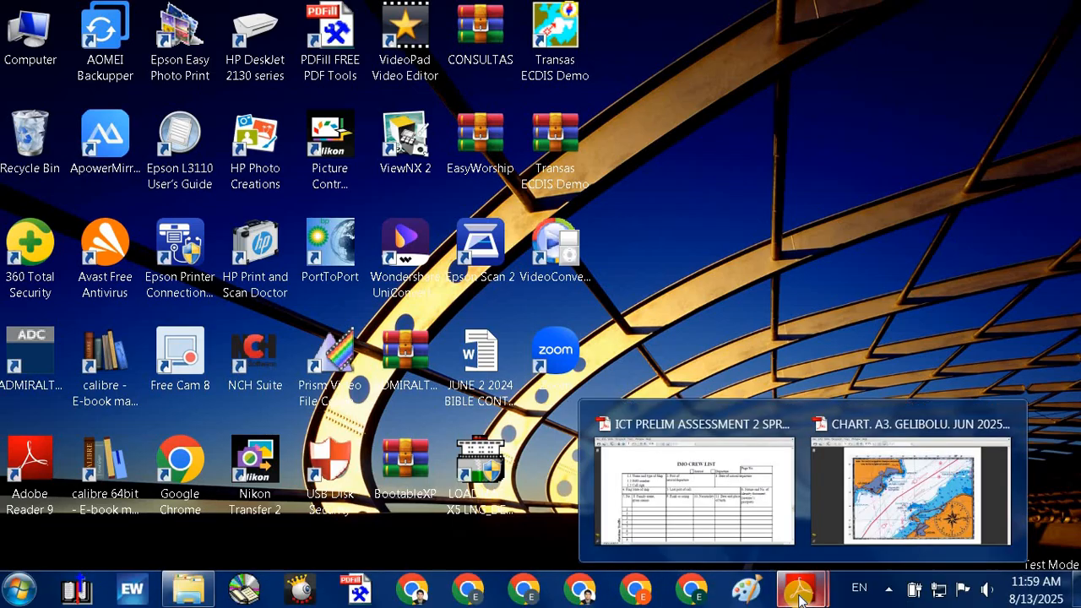
{"action": "left_click", "coordinate": [660, 517]}
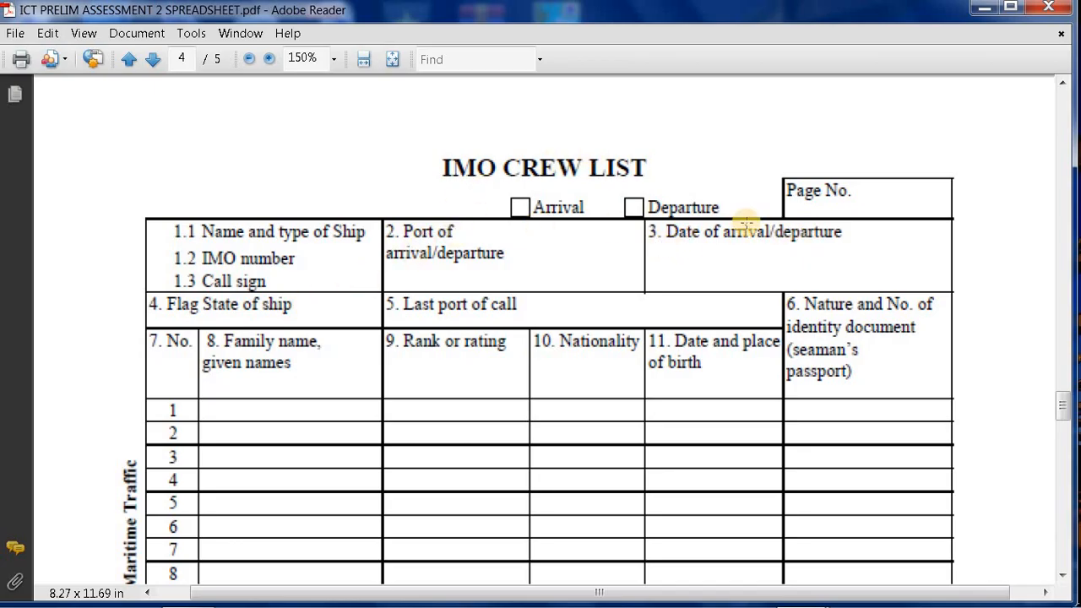
{"action": "left_click", "coordinate": [1065, 579]}
{"action": "left_click", "coordinate": [1064, 579]}
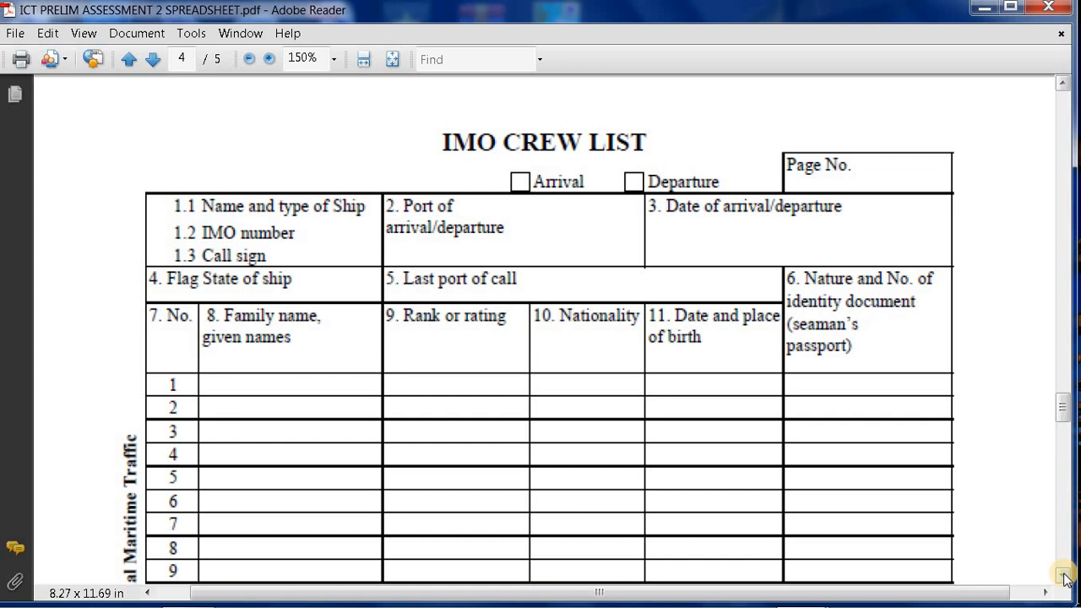
{"action": "left_click", "coordinate": [1066, 578]}
{"action": "left_click", "coordinate": [1066, 578]}
{"action": "left_click", "coordinate": [1066, 578]}
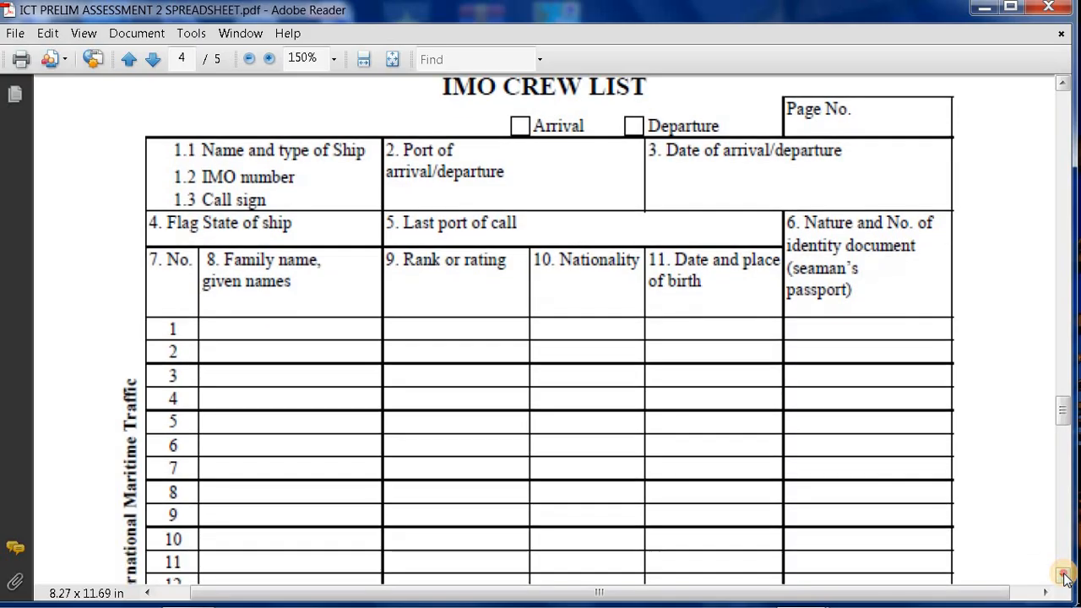
{"action": "left_click", "coordinate": [1066, 578]}
{"action": "left_click", "coordinate": [1066, 578]}
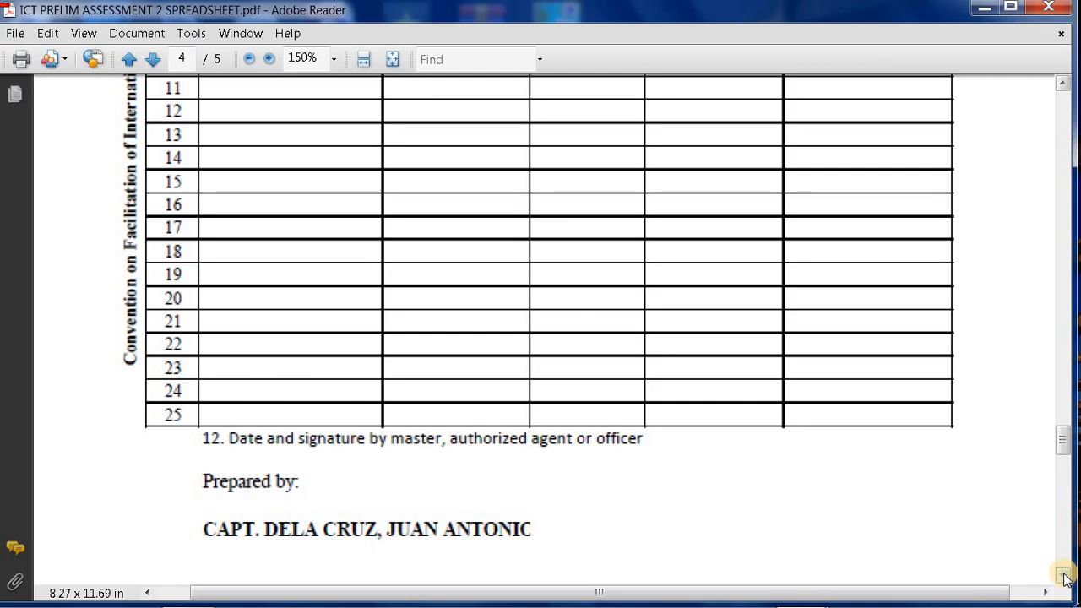
{"action": "left_click_drag", "start_coordinate": [1065, 439], "coordinate": [1065, 411]}
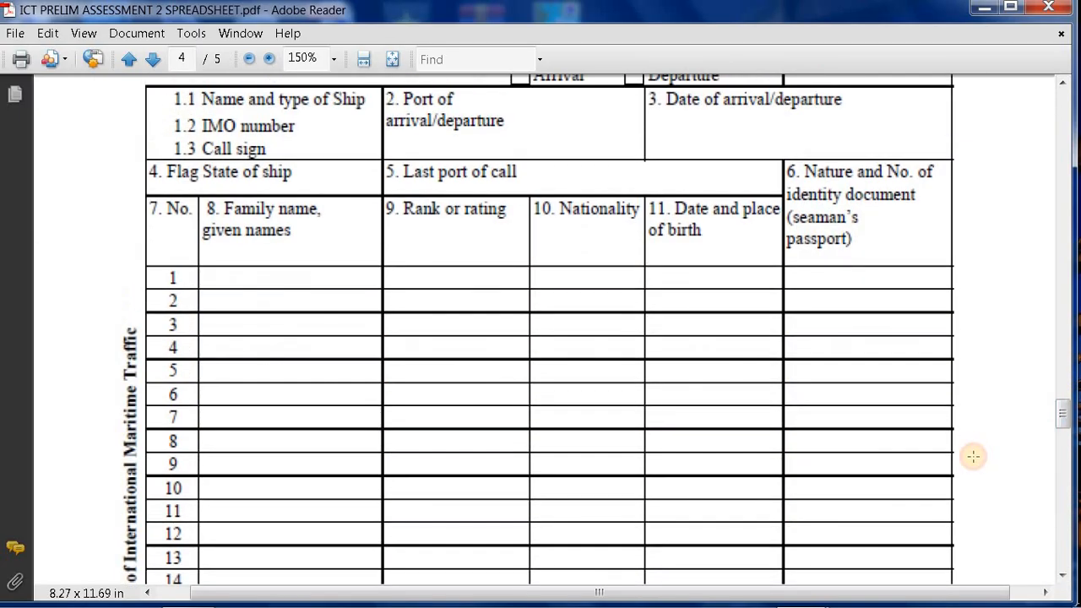
{"action": "scroll", "coordinate": [973, 456], "scroll_direction": "up", "scroll_amount": 2}
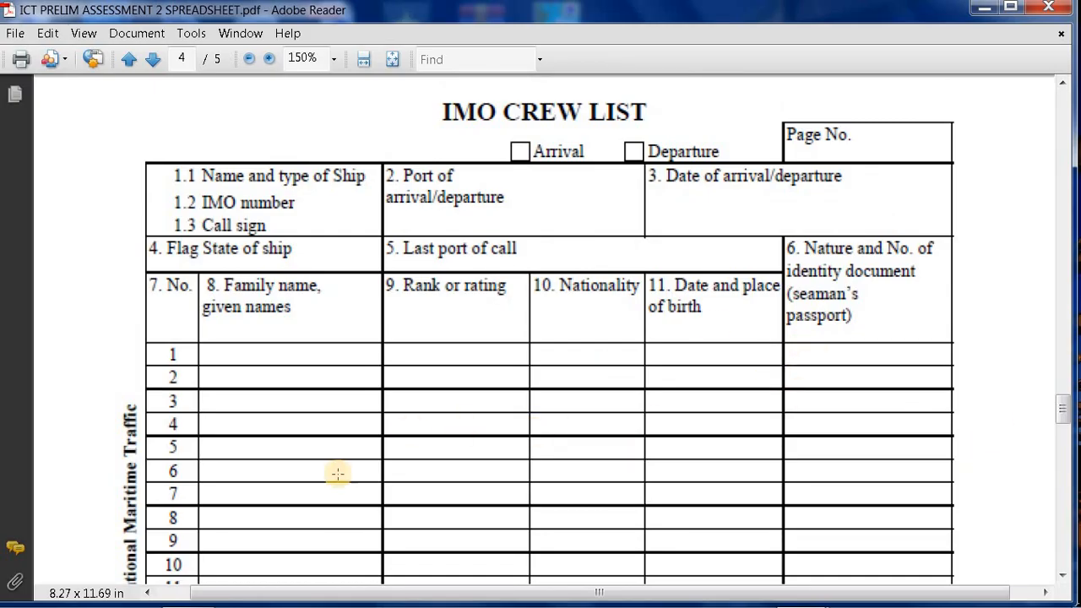
{"action": "mouse_move", "coordinate": [154, 598]}
{"action": "mouse_move", "coordinate": [194, 596]}
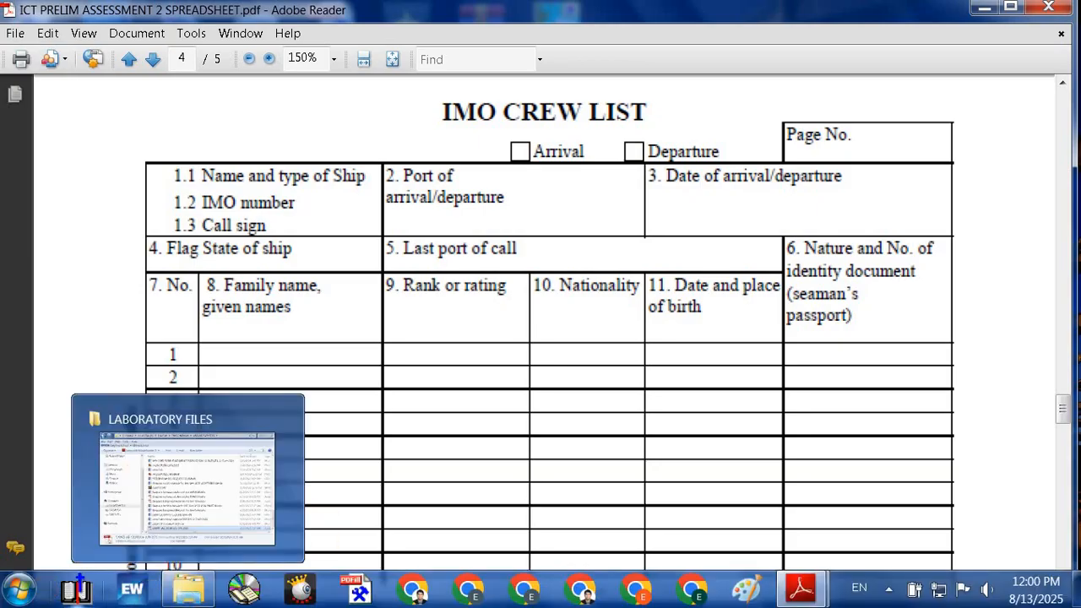
Step: Launch Word 2013, create a blank document, and close the Office Activation Wizard
{"action": "left_click", "coordinate": [17, 594]}
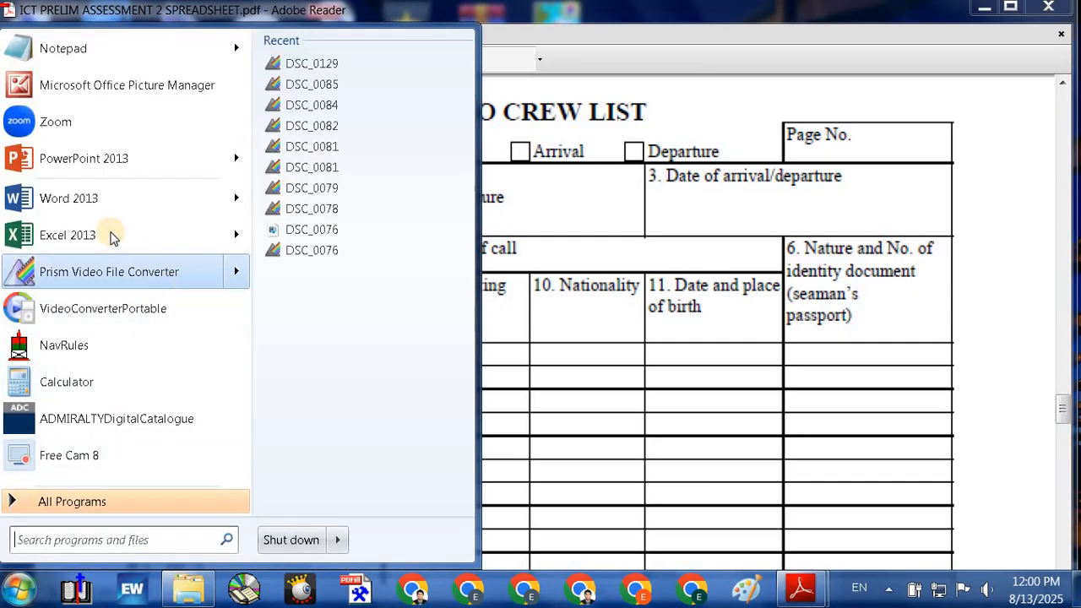
{"action": "mouse_move", "coordinate": [92, 199]}
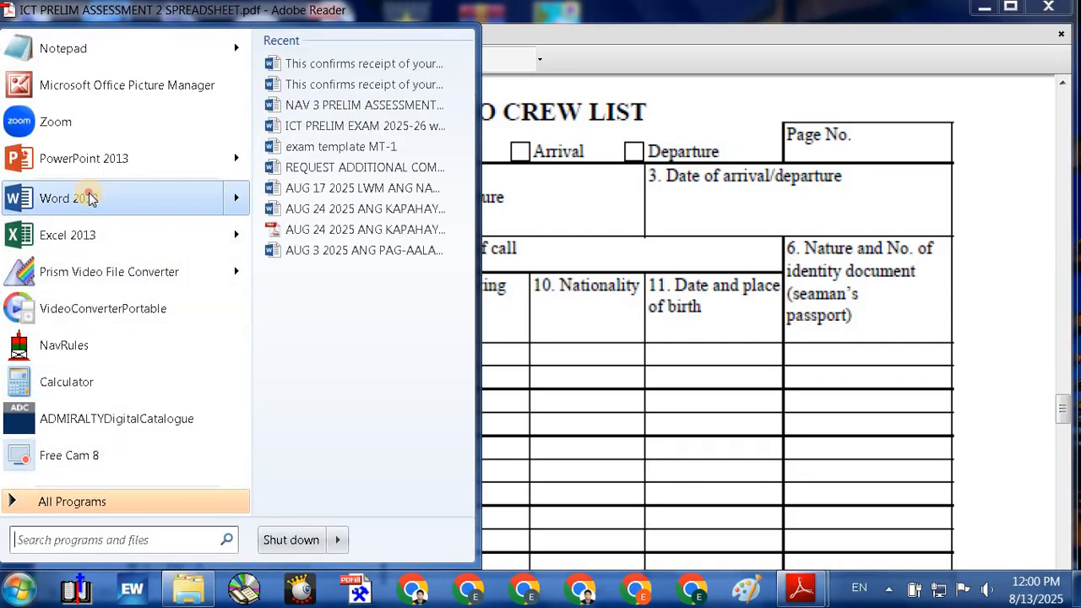
{"action": "left_click", "coordinate": [91, 198]}
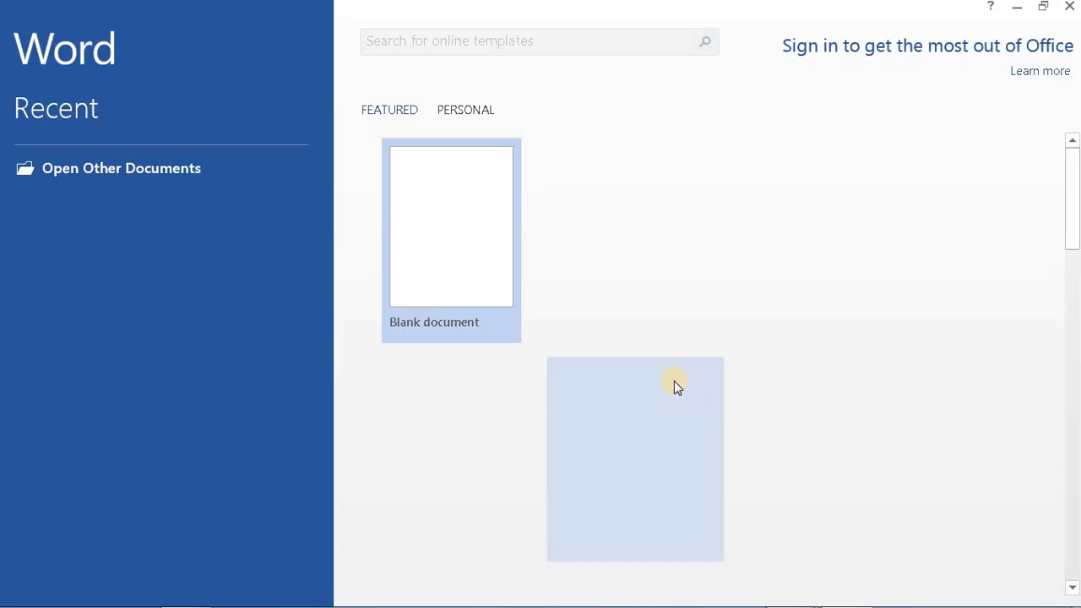
{"action": "left_click", "coordinate": [449, 229]}
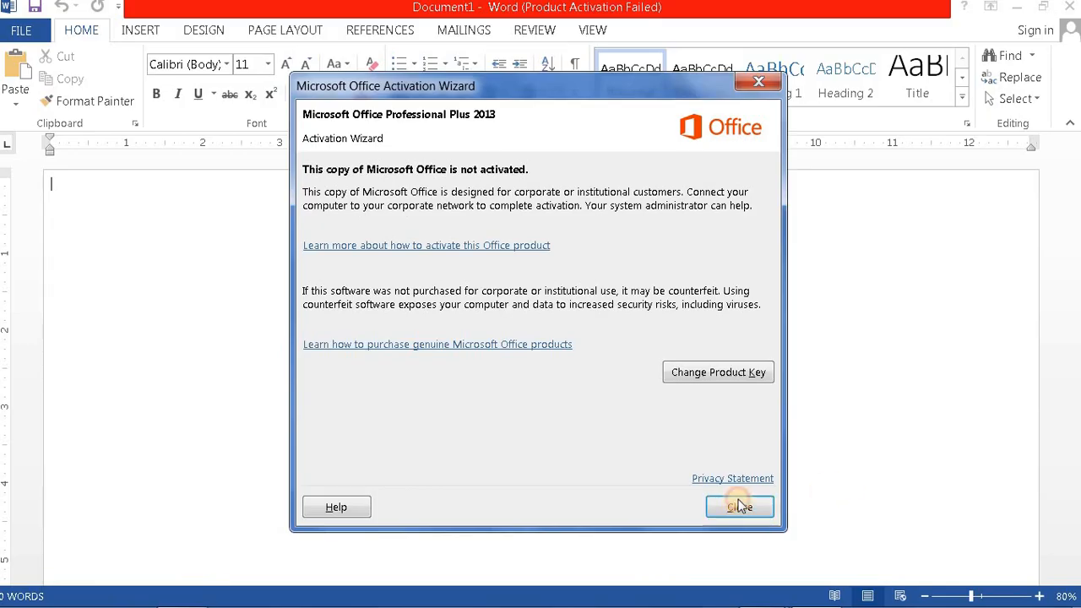
{"action": "left_click", "coordinate": [739, 509]}
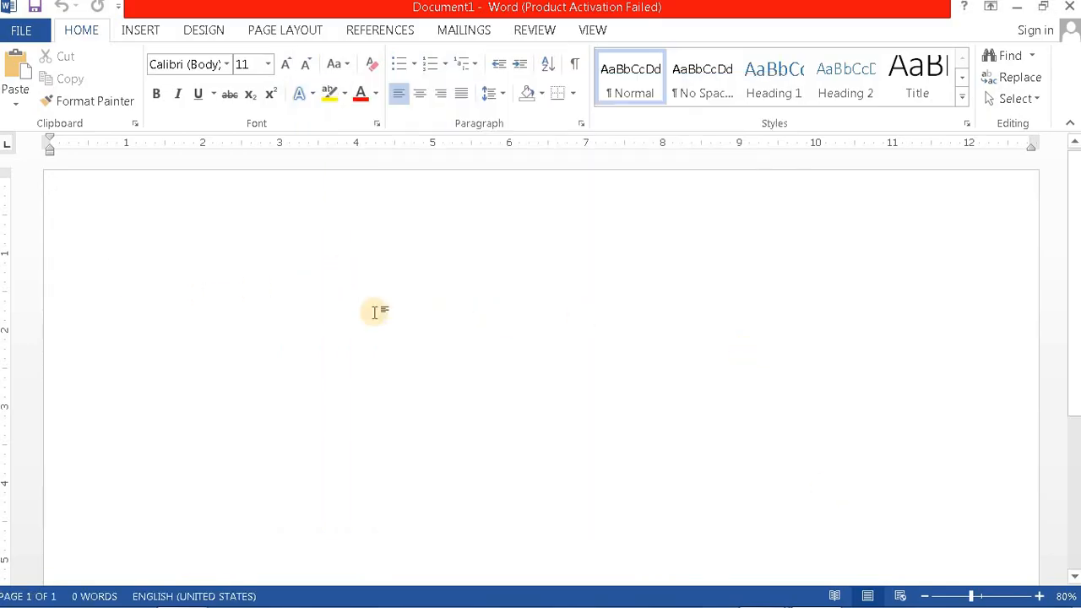
Step: Set the page to Letter 8.5 x 11 in paper in Portrait orientation
{"action": "left_click", "coordinate": [287, 30]}
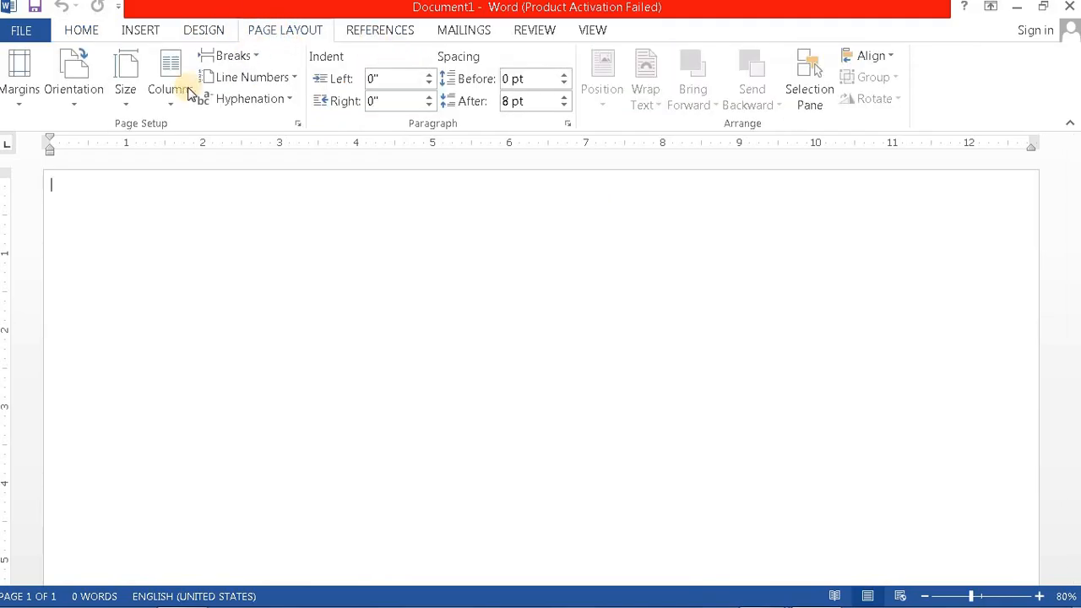
{"action": "left_click", "coordinate": [124, 107]}
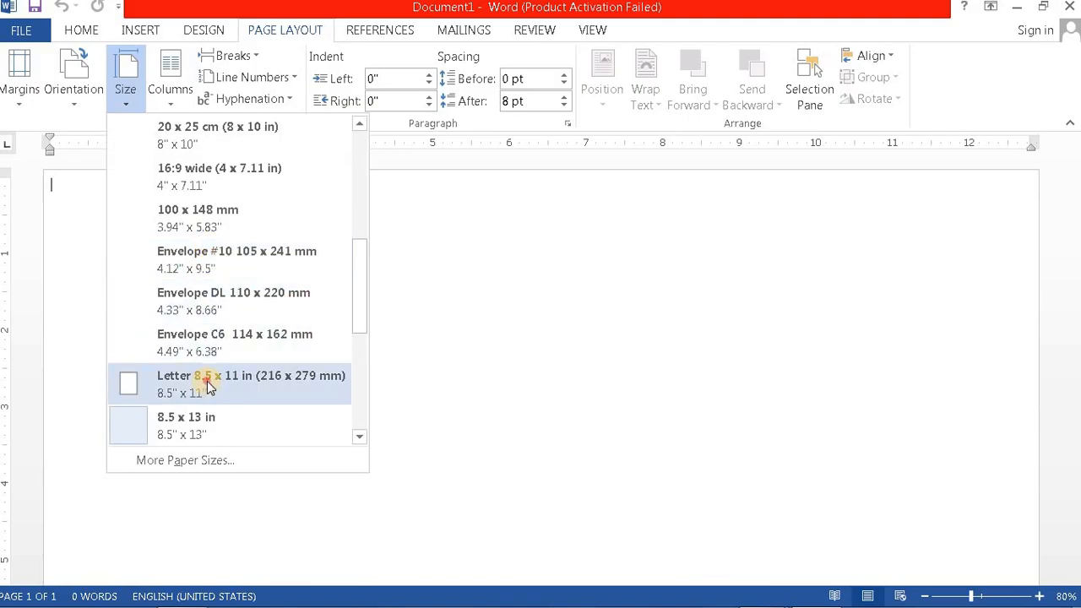
{"action": "left_click", "coordinate": [208, 387]}
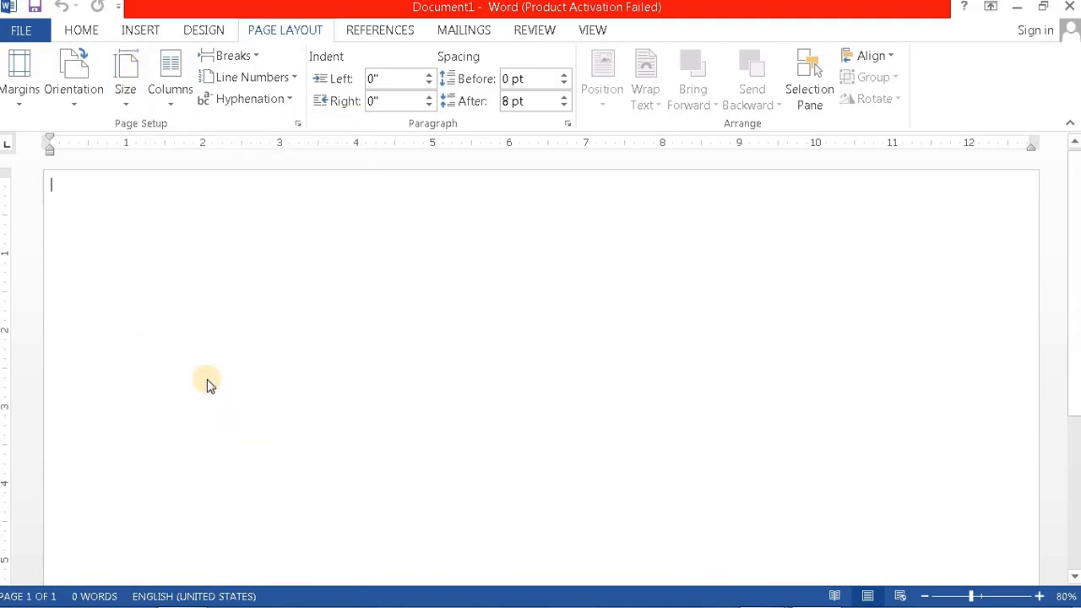
{"action": "left_click", "coordinate": [76, 74]}
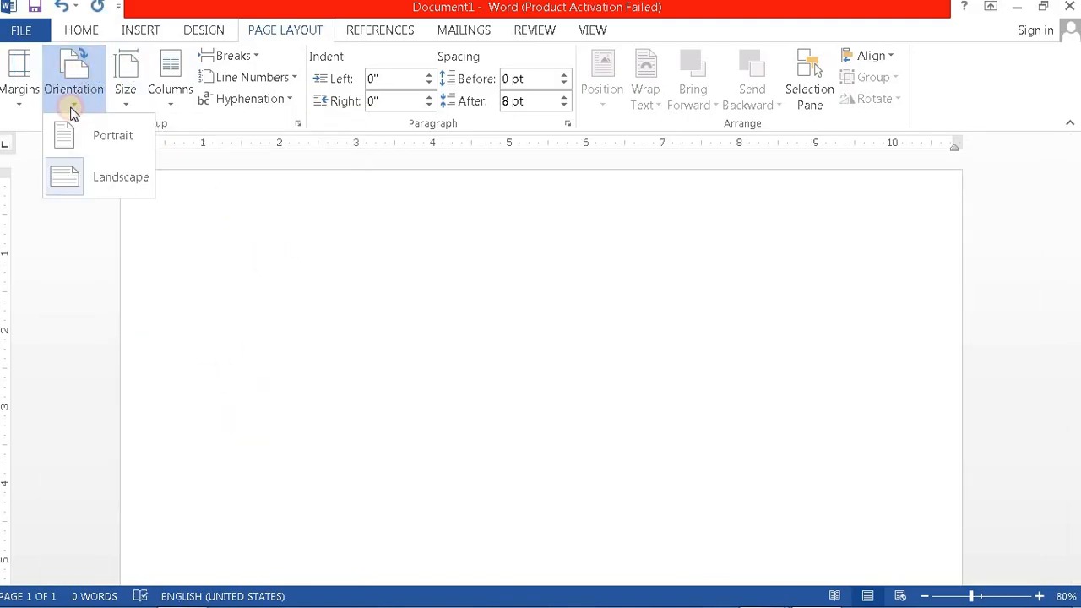
{"action": "left_click", "coordinate": [109, 137]}
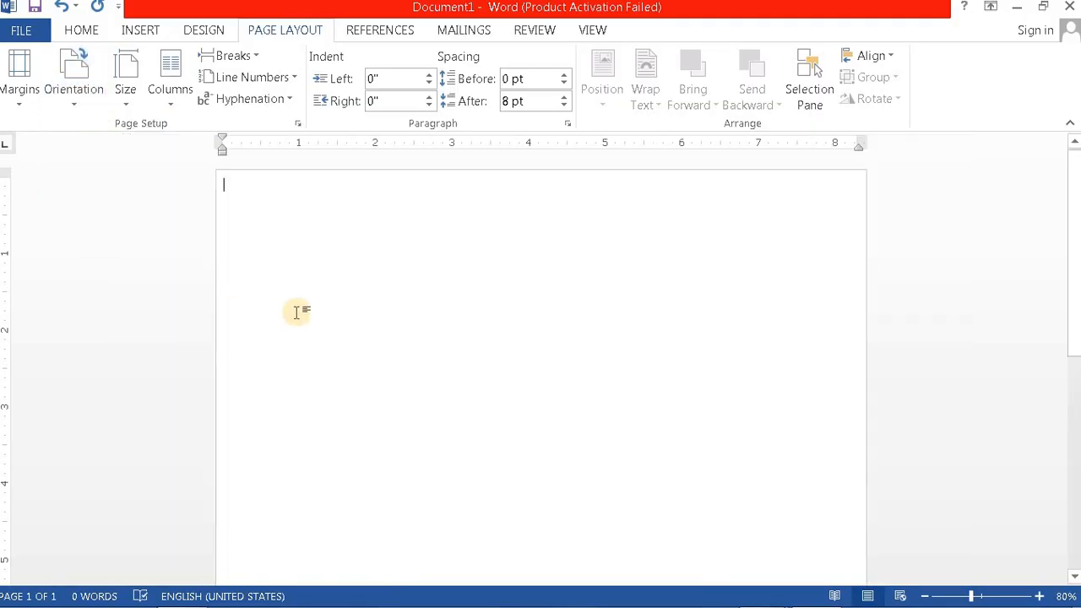
{"action": "mouse_move", "coordinate": [809, 588]}
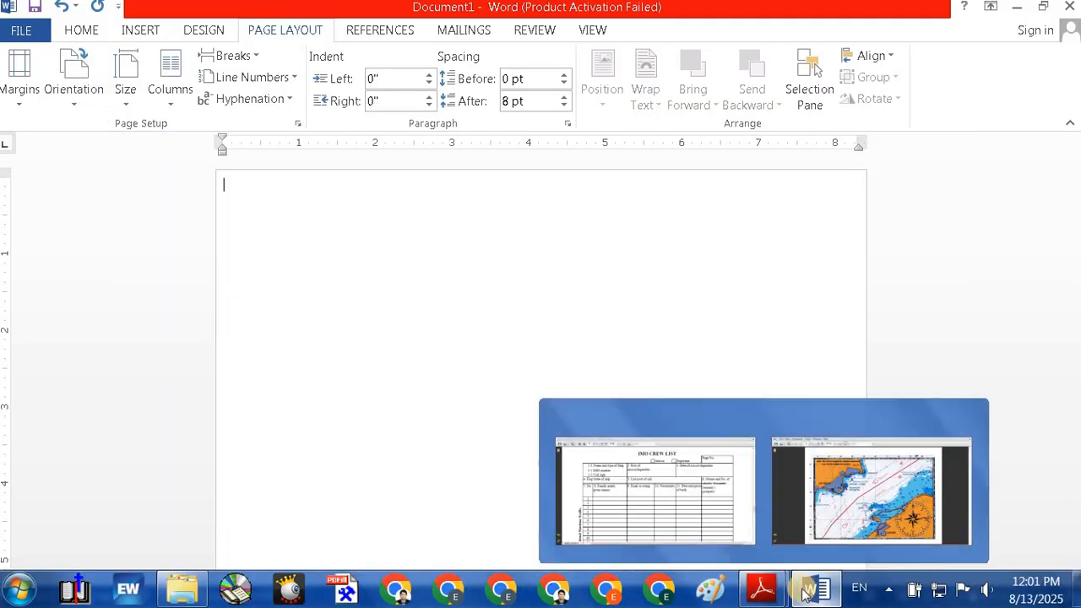
{"action": "mouse_move", "coordinate": [761, 589]}
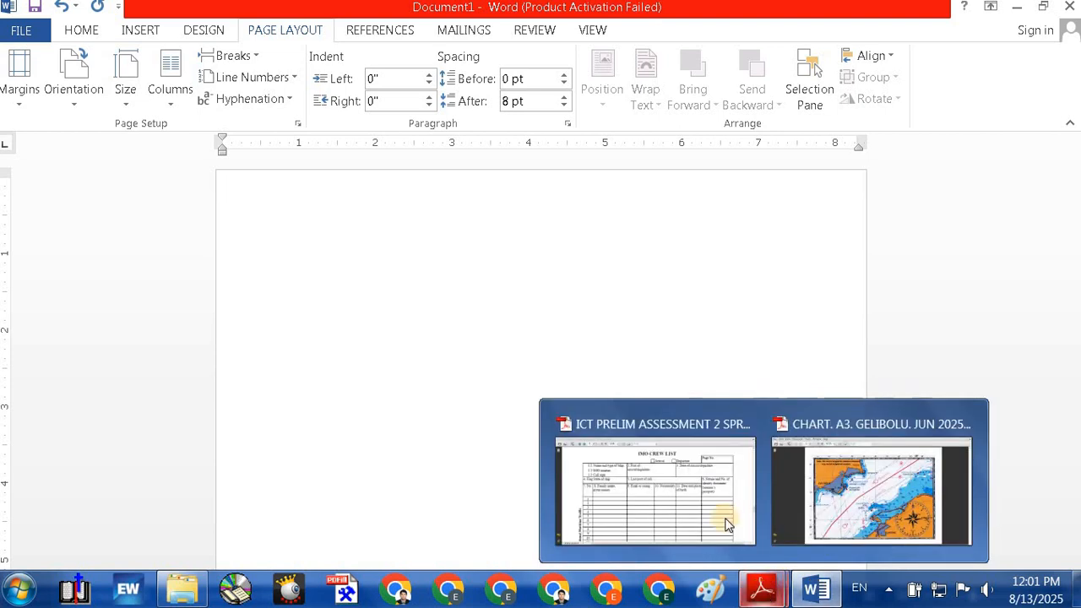
{"action": "left_click", "coordinate": [639, 521]}
{"action": "scroll", "coordinate": [515, 452], "scroll_direction": "down", "scroll_amount": 5}
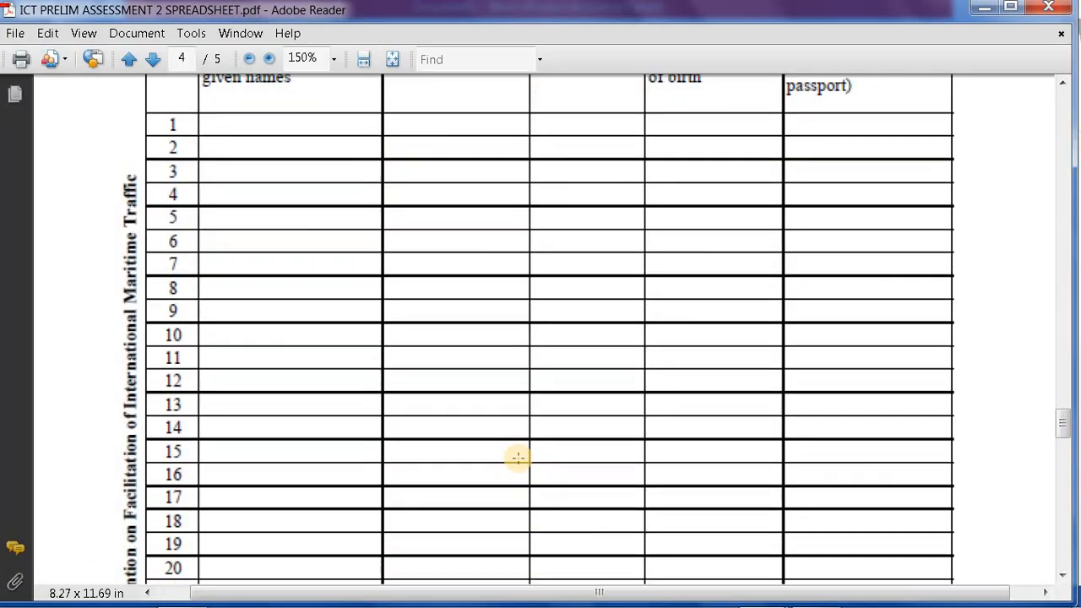
{"action": "scroll", "coordinate": [518, 457], "scroll_direction": "down", "scroll_amount": 15}
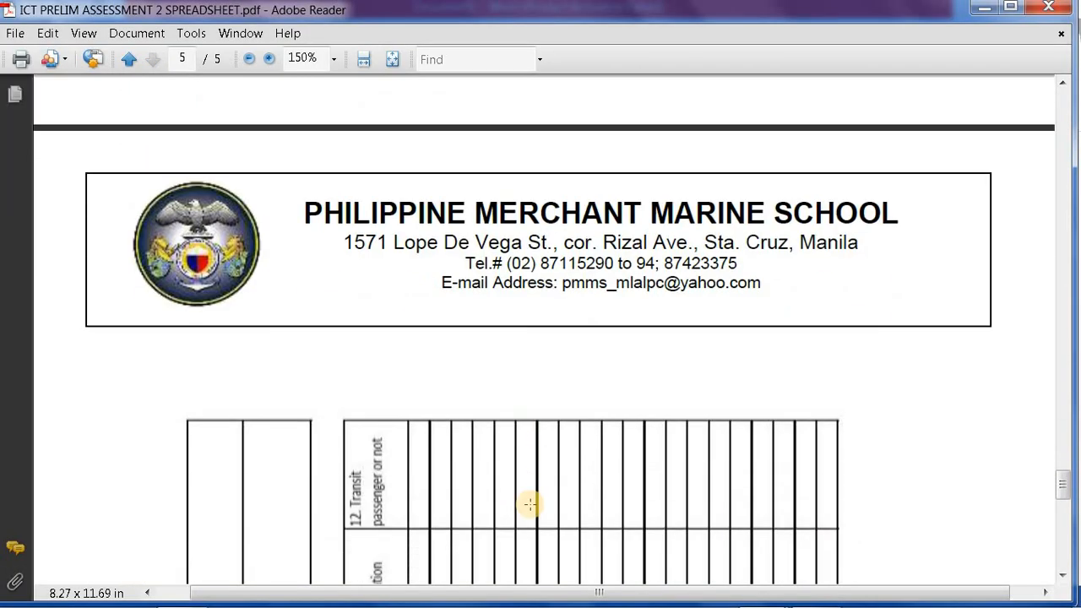
{"action": "scroll", "coordinate": [530, 504], "scroll_direction": "down", "scroll_amount": 10}
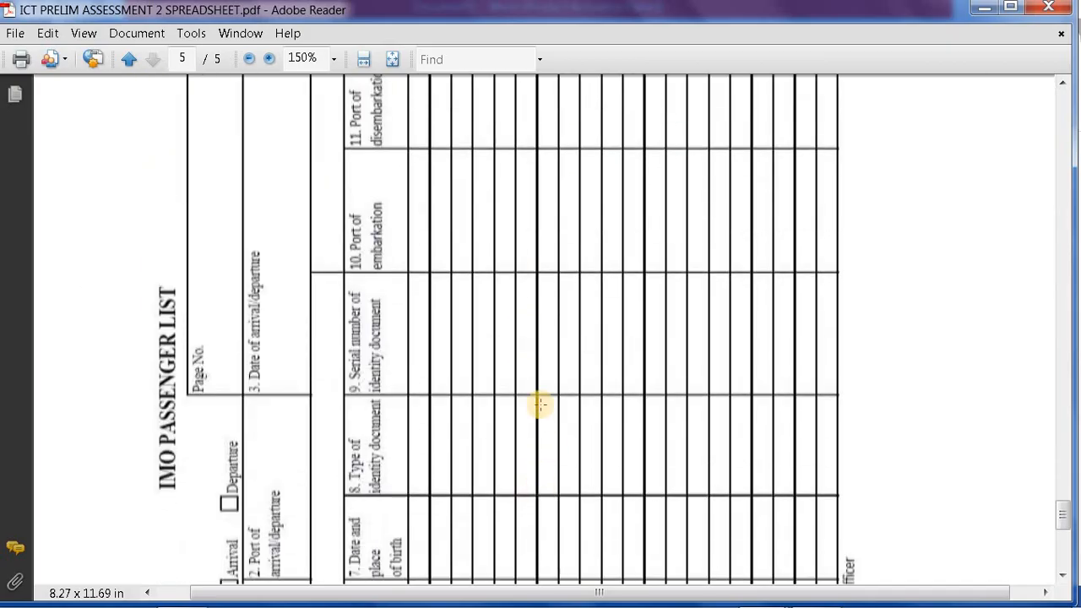
{"action": "scroll", "coordinate": [545, 411], "scroll_direction": "down", "scroll_amount": 3}
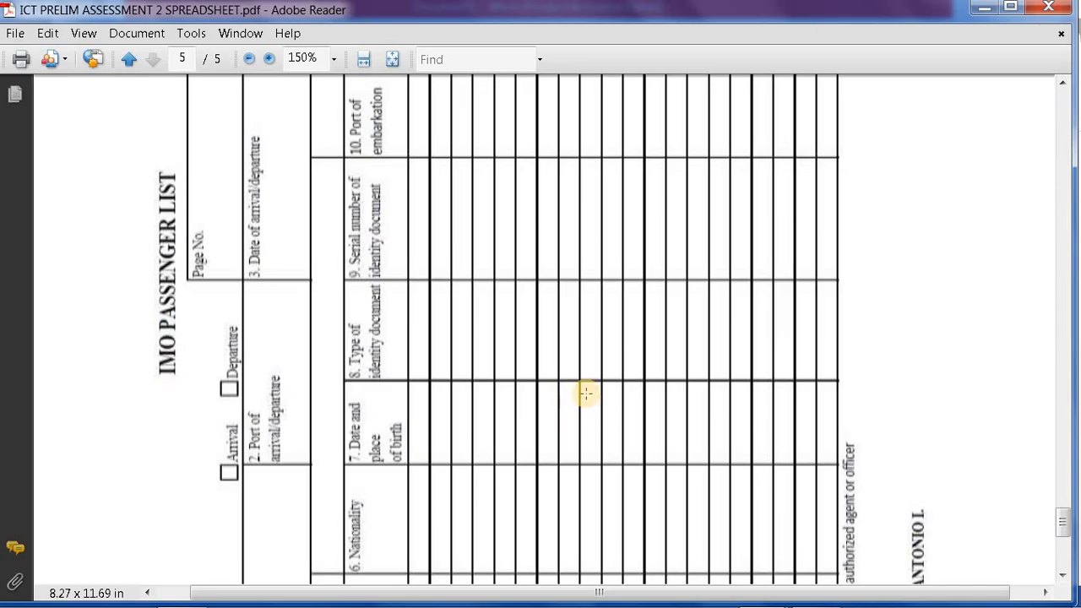
{"action": "scroll", "coordinate": [587, 392], "scroll_direction": "down", "scroll_amount": 7}
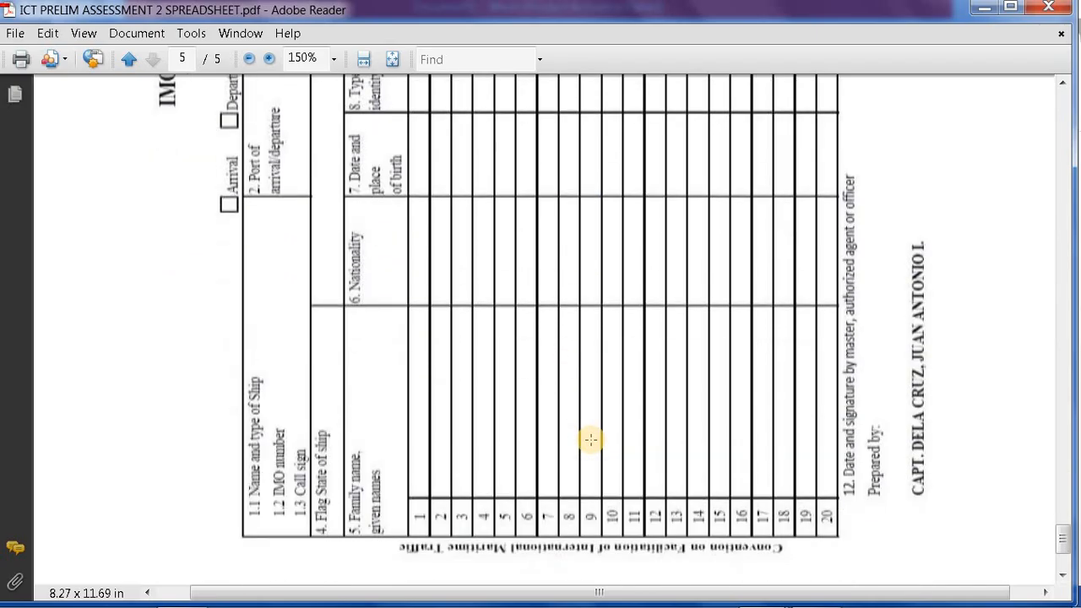
{"action": "scroll", "coordinate": [591, 439], "scroll_direction": "up", "scroll_amount": 20}
{"action": "mouse_move", "coordinate": [809, 596]}
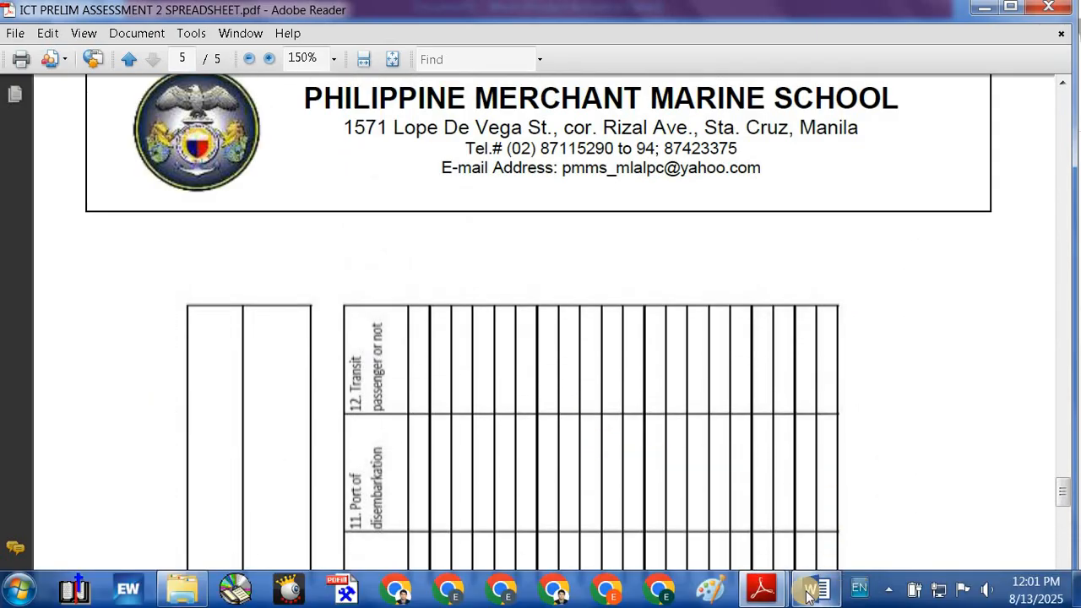
{"action": "scroll", "coordinate": [533, 371], "scroll_direction": "up", "scroll_amount": 8}
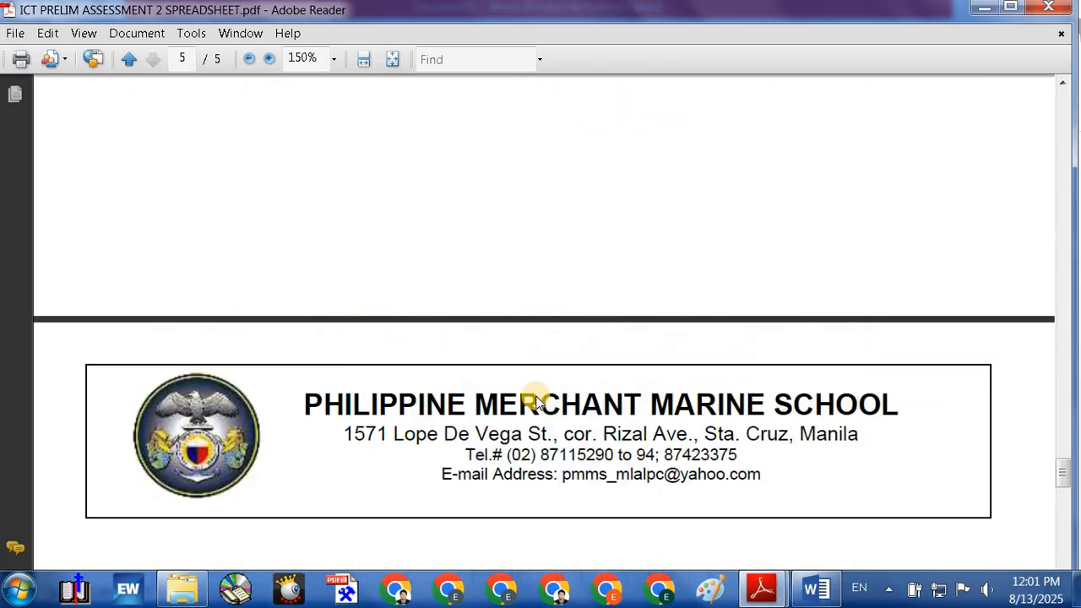
{"action": "scroll", "coordinate": [539, 397], "scroll_direction": "up", "scroll_amount": 20}
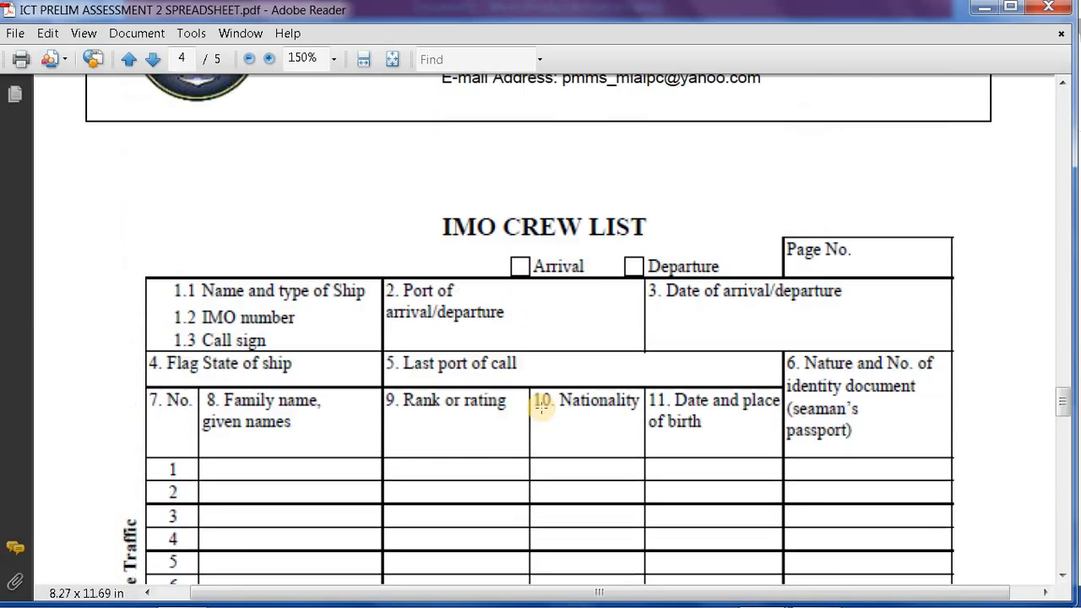
{"action": "scroll", "coordinate": [541, 408], "scroll_direction": "down", "scroll_amount": 1}
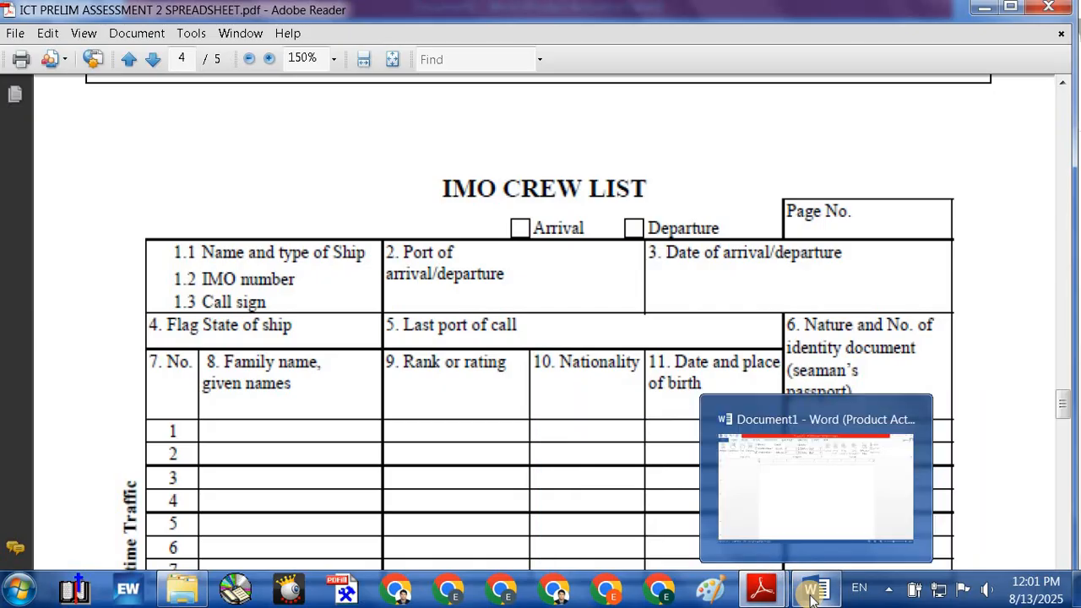
{"action": "left_click", "coordinate": [813, 592]}
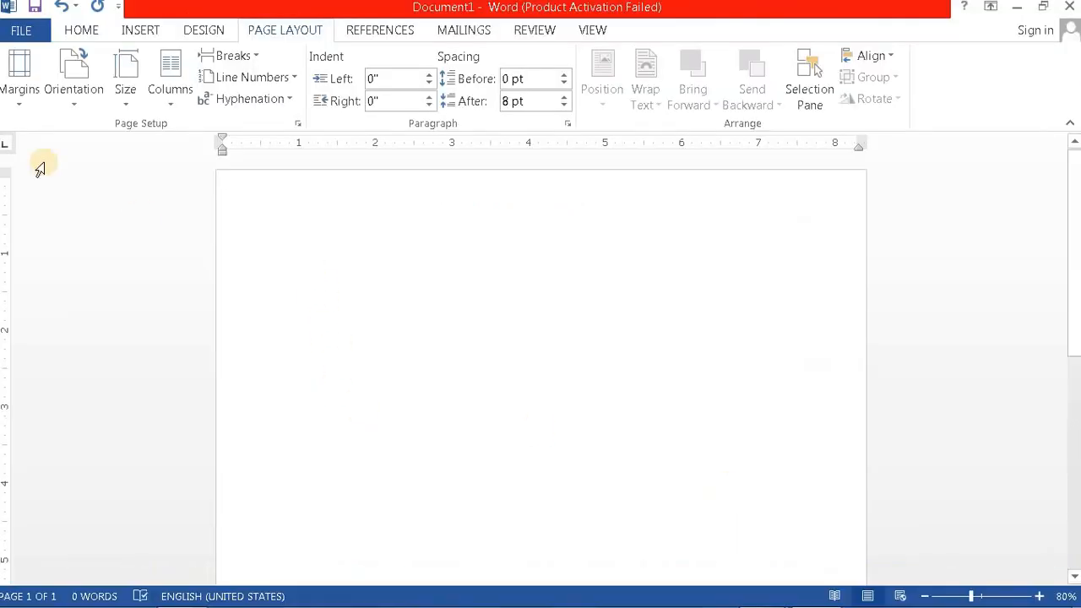
Step: Apply the Normal 1-inch margin preset and zoom the page view to 110%
{"action": "left_click", "coordinate": [24, 99]}
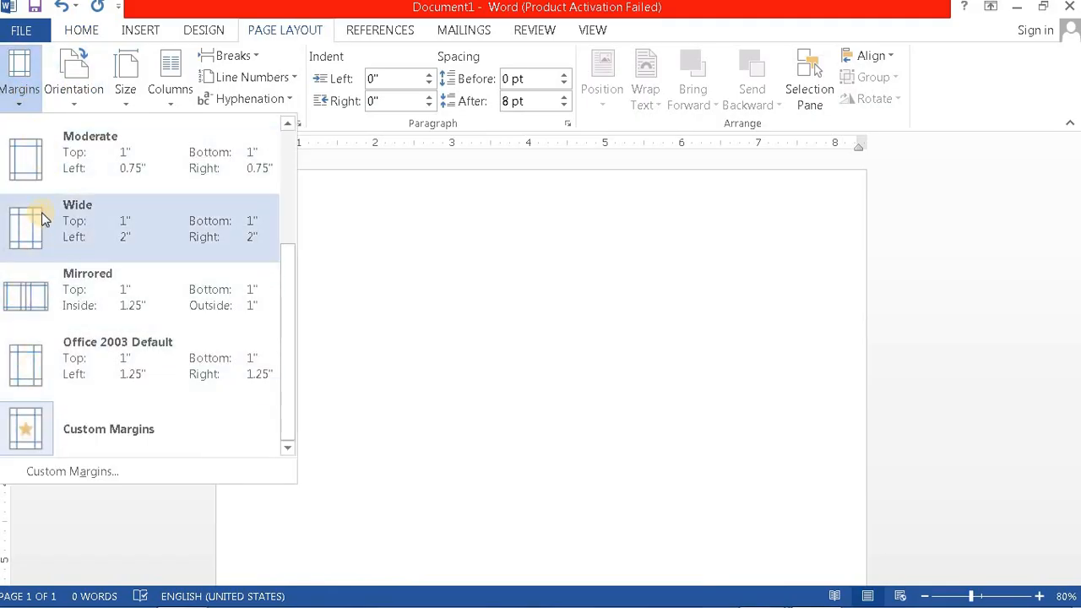
{"action": "left_click_drag", "start_coordinate": [285, 305], "coordinate": [296, 148]}
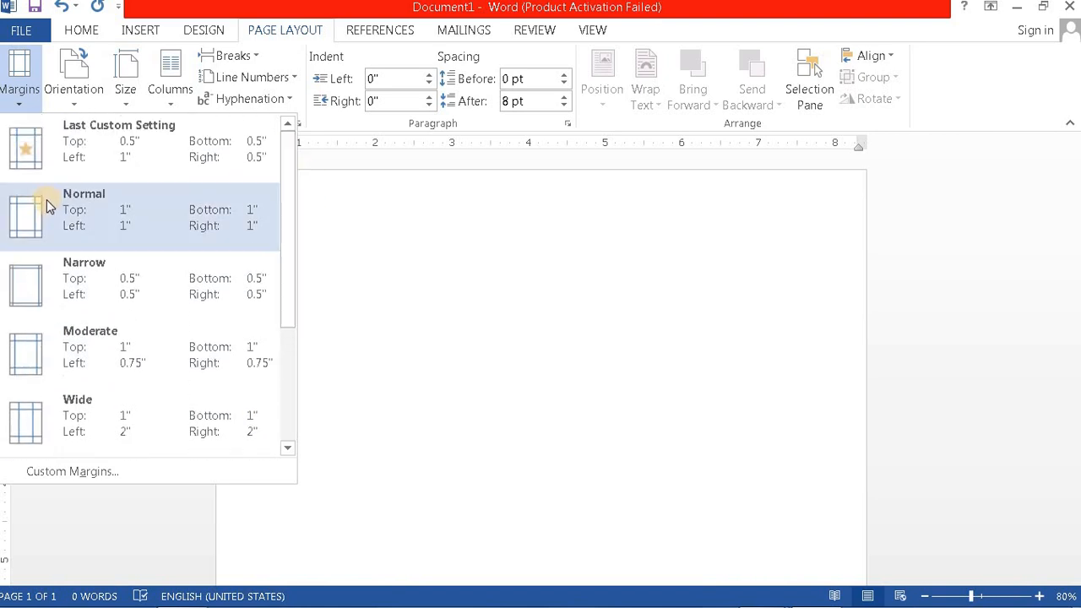
{"action": "left_click", "coordinate": [42, 212]}
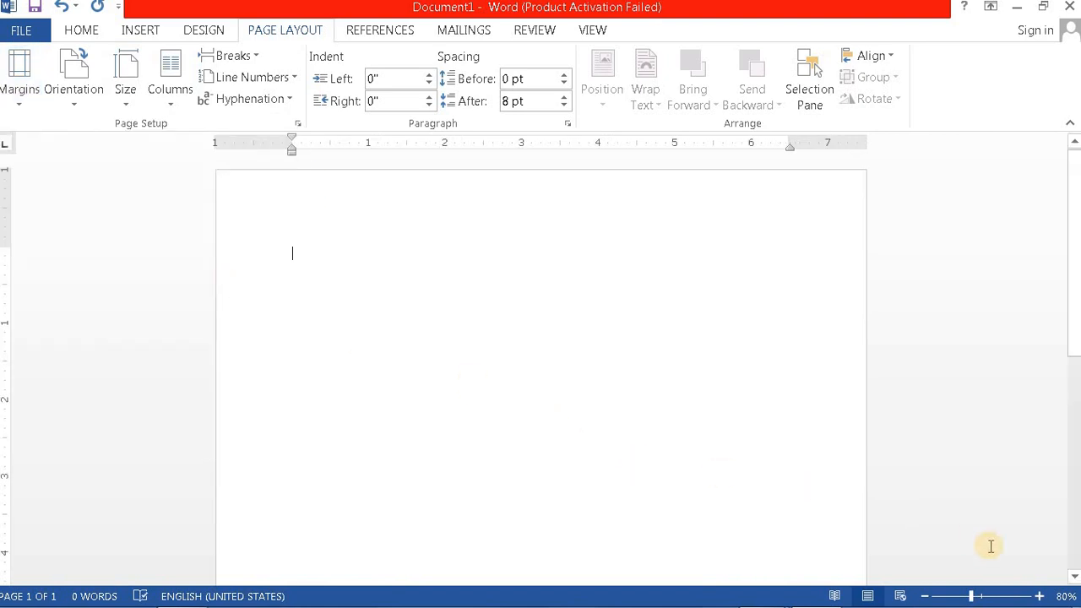
{"action": "left_click", "coordinate": [1039, 597]}
{"action": "left_click", "coordinate": [1040, 597]}
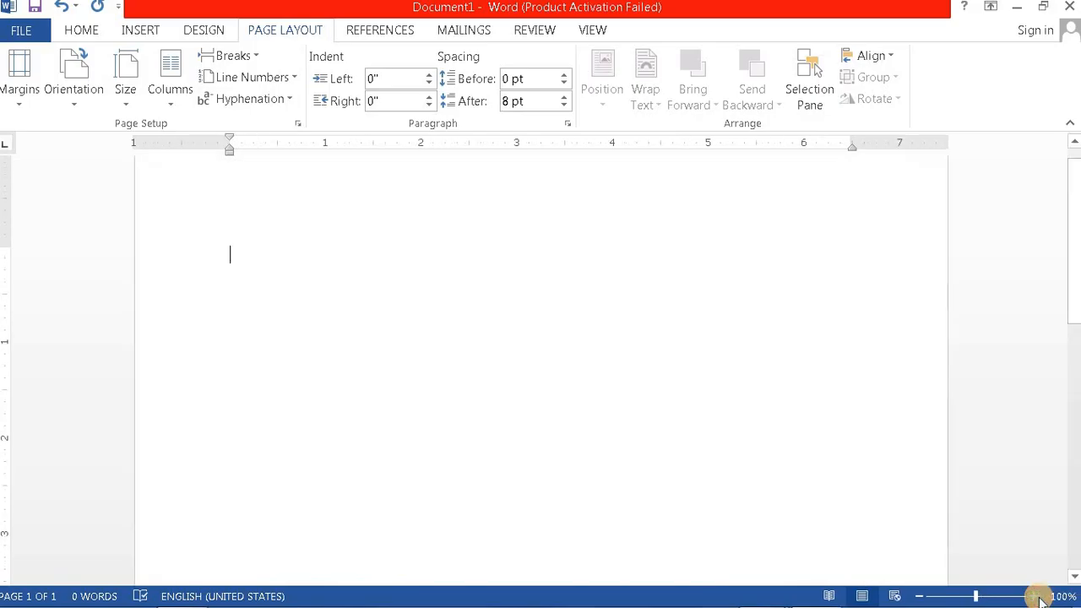
{"action": "left_click", "coordinate": [1040, 597]}
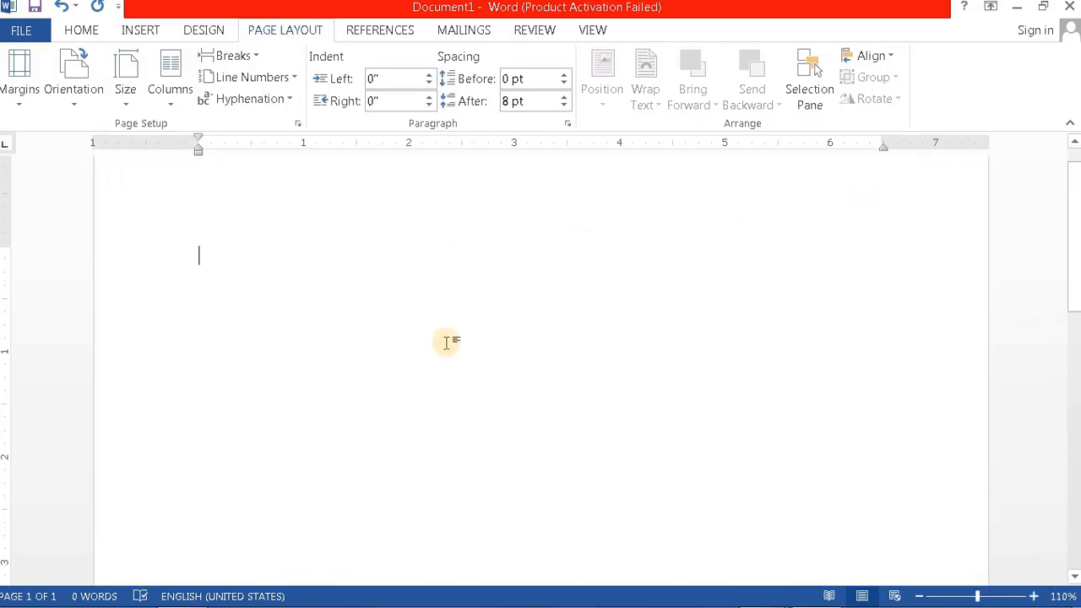
{"action": "scroll", "coordinate": [530, 386], "scroll_direction": "up", "scroll_amount": 1}
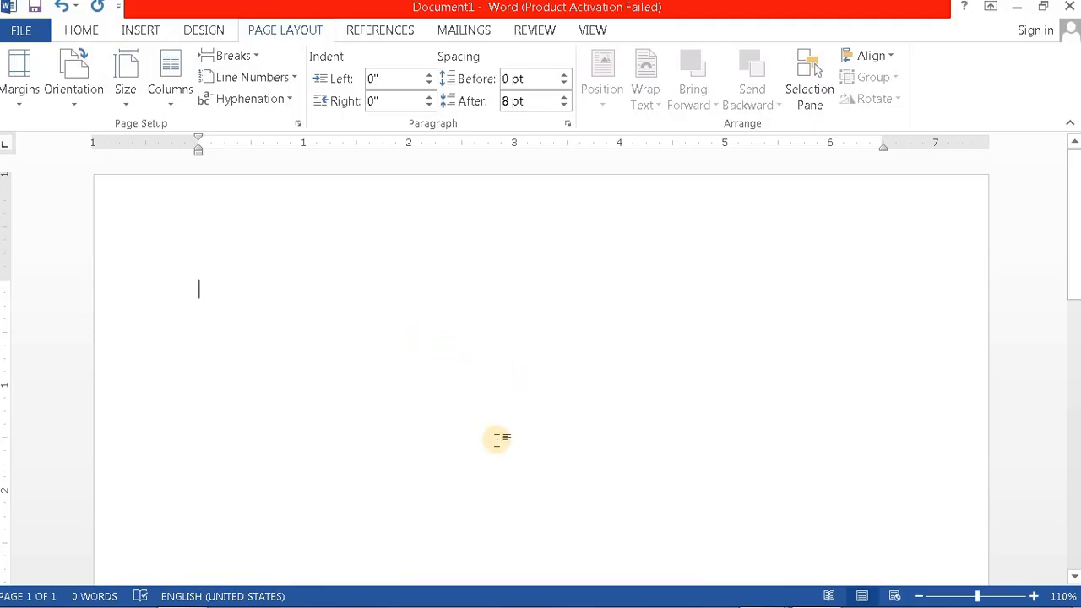
{"action": "left_click", "coordinate": [82, 29]}
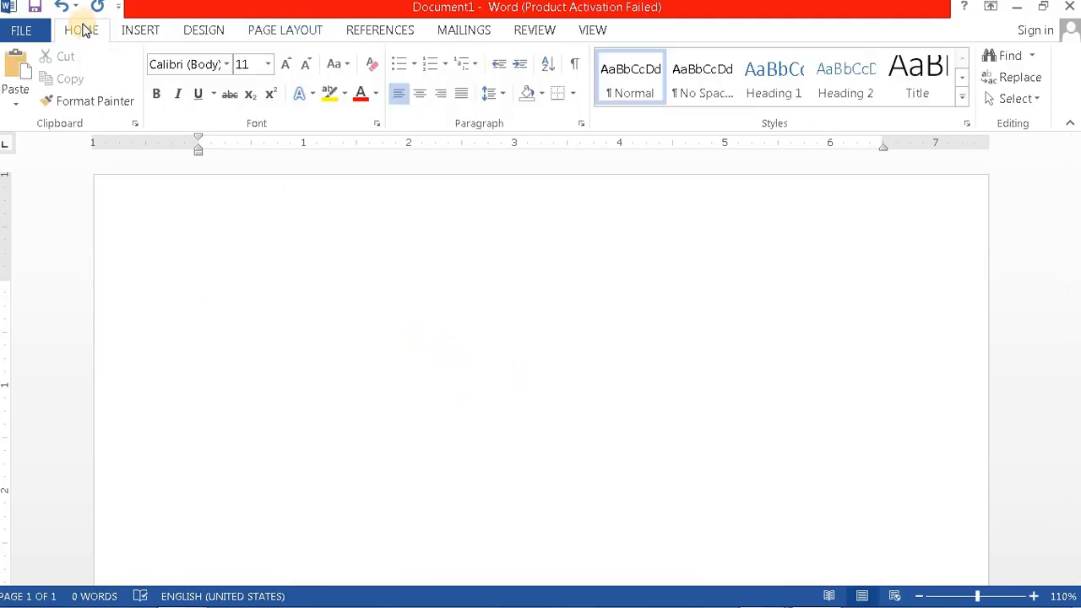
Step: Save the document in My Documents as PA CREW LIST followed by the author's surname
{"action": "left_click", "coordinate": [21, 31]}
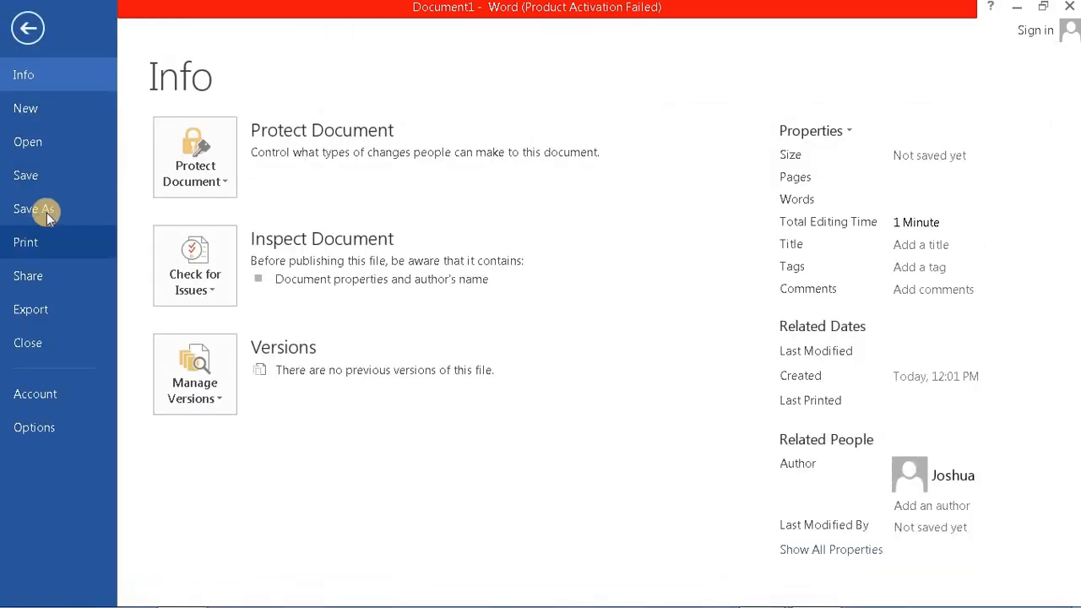
{"action": "left_click", "coordinate": [39, 209]}
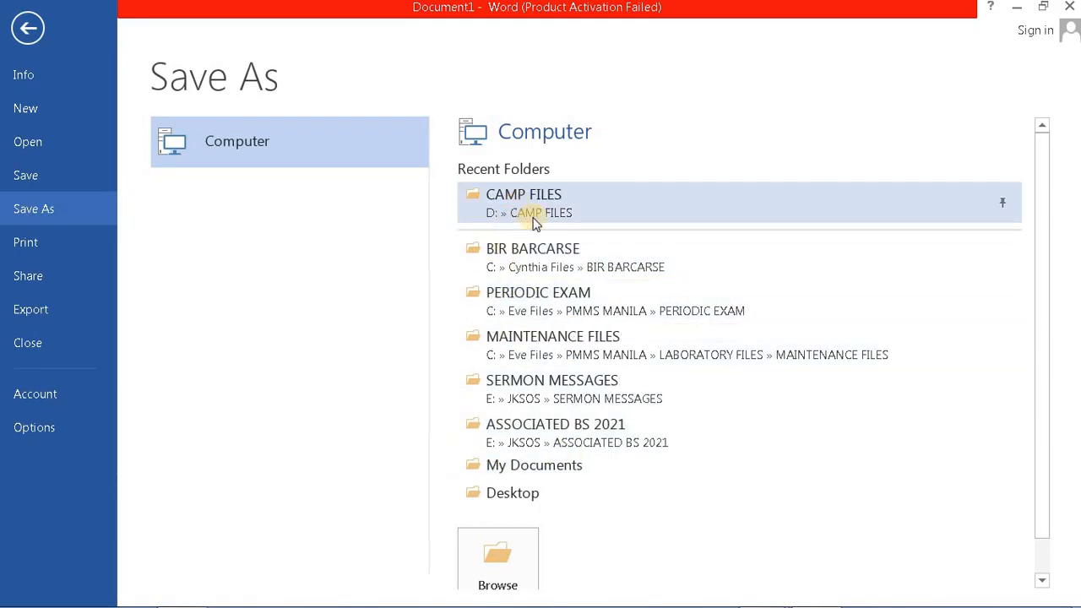
{"action": "left_click", "coordinate": [516, 470]}
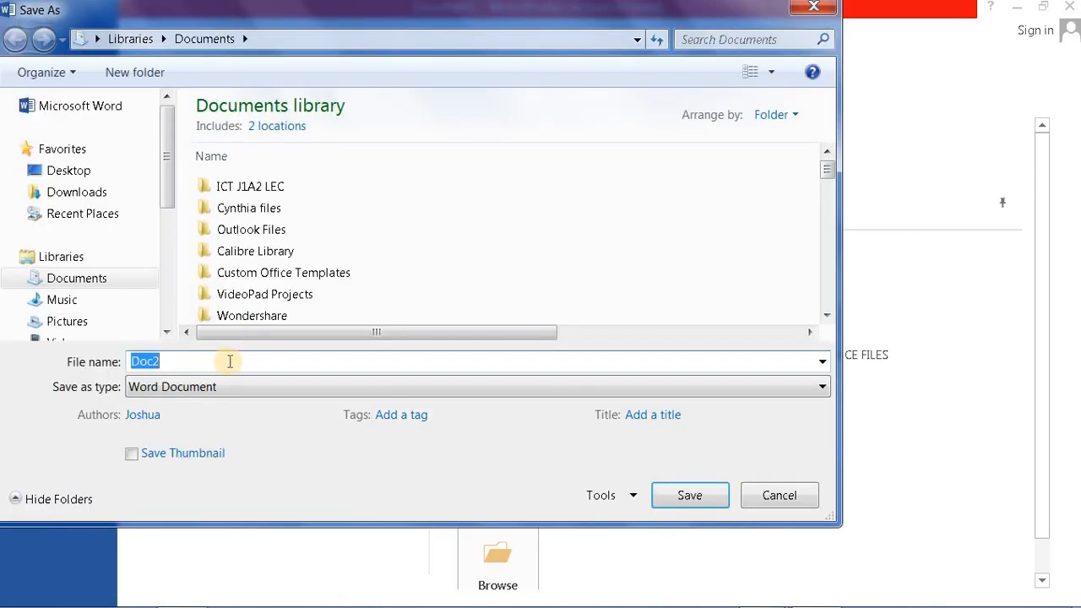
{"action": "type", "text": "P"}
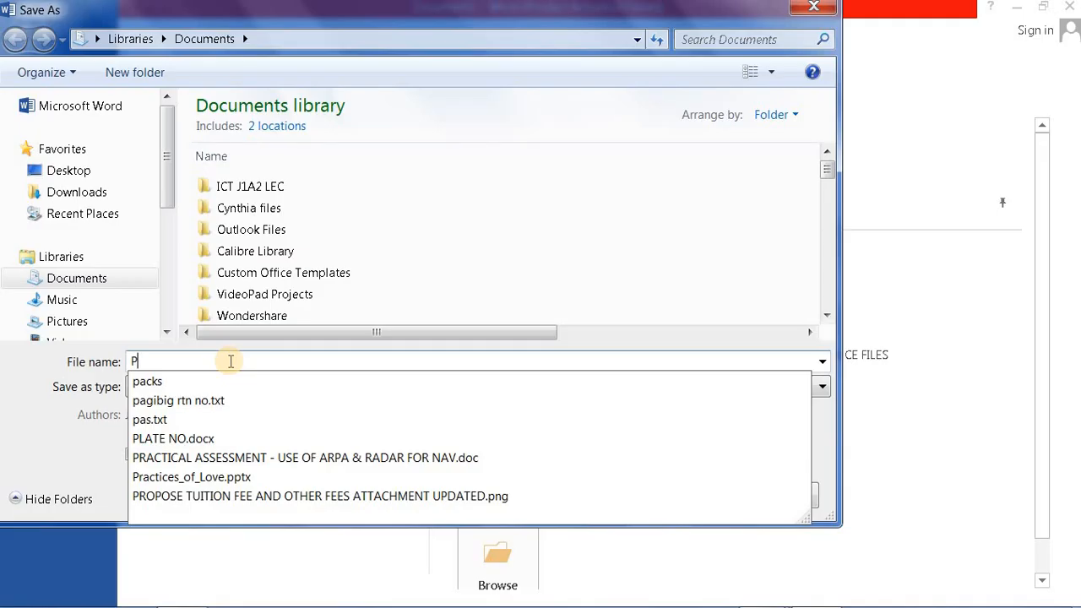
{"action": "type", "text": "A"}
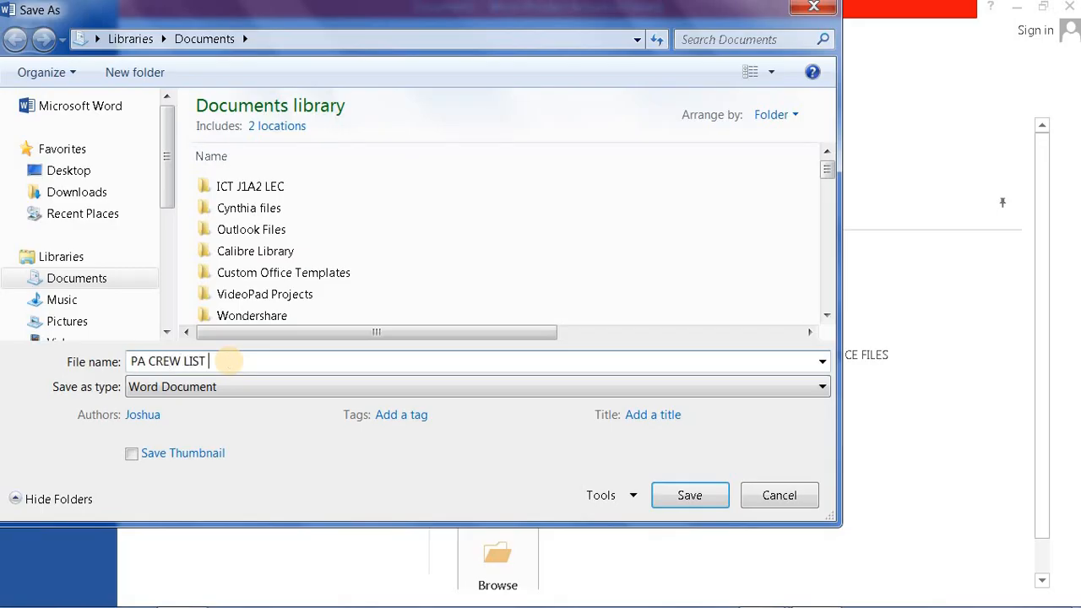
{"action": "type", "text": "CREW LIST"}
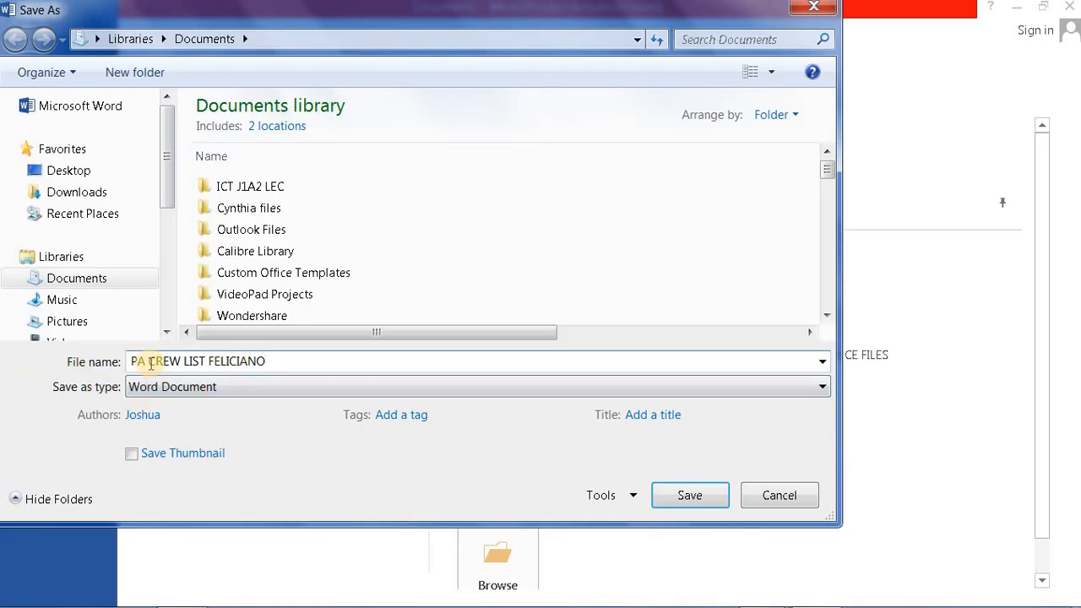
{"action": "left_click", "coordinate": [691, 499]}
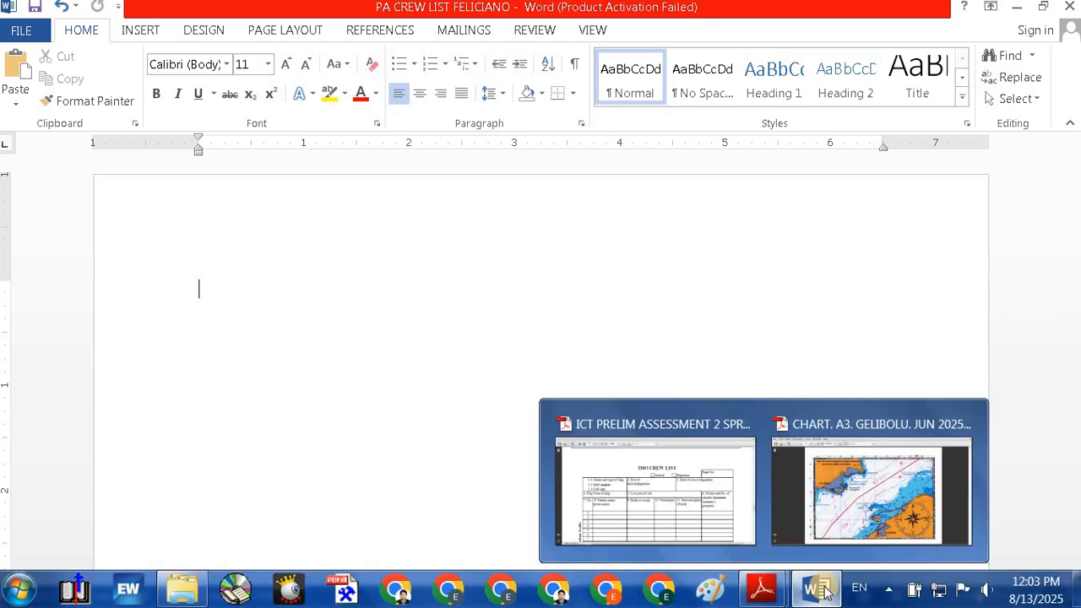
{"action": "mouse_move", "coordinate": [806, 598]}
{"action": "mouse_move", "coordinate": [761, 592]}
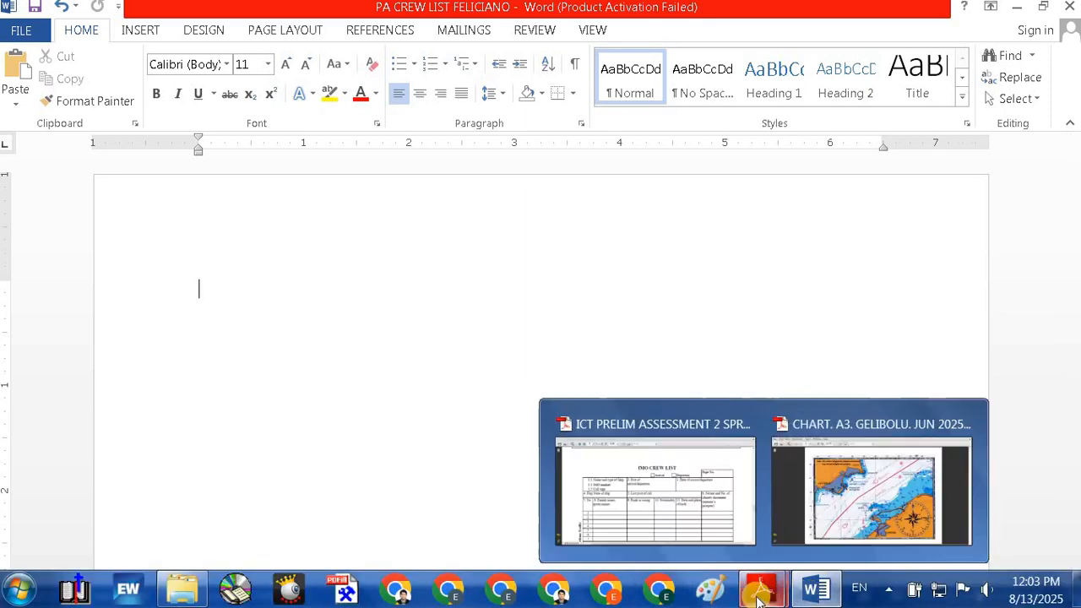
{"action": "left_click", "coordinate": [652, 520]}
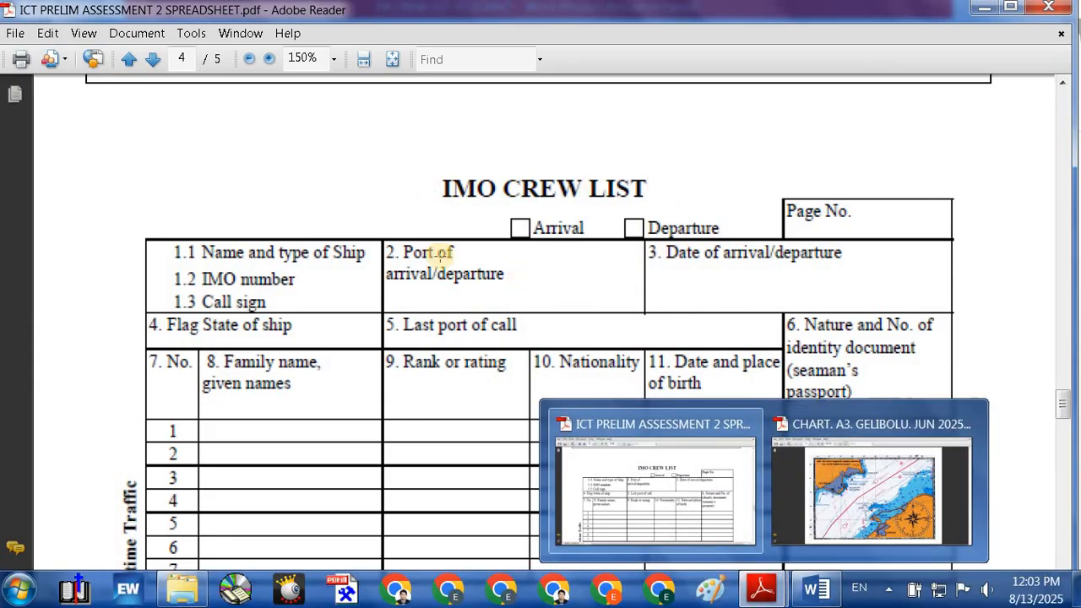
{"action": "left_click", "coordinate": [813, 596]}
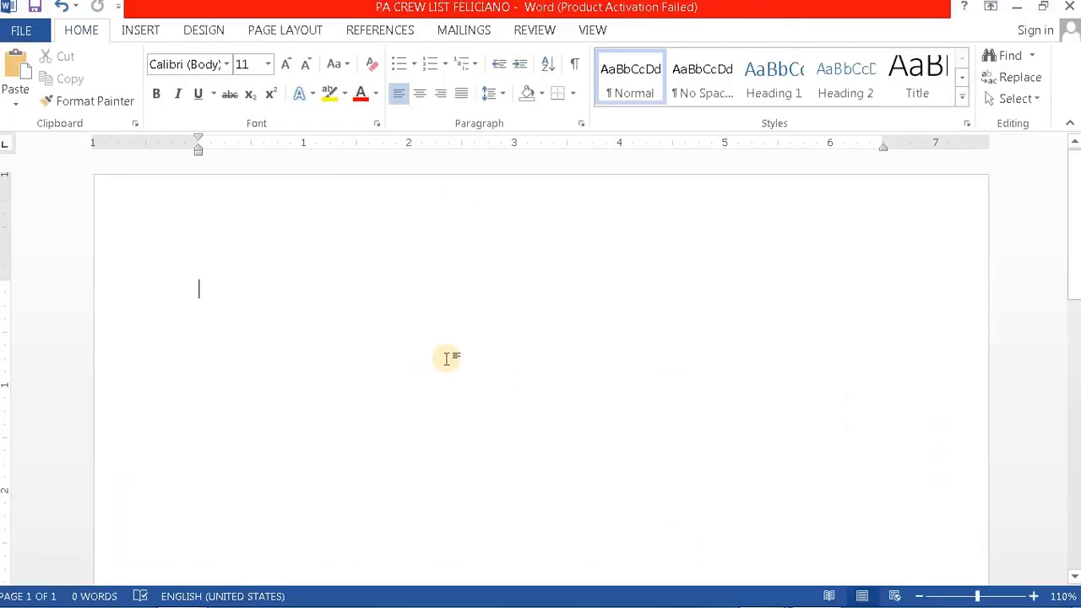
Step: Centre the first paragraph and switch on bold 16-pt formatting for the title
{"action": "left_click", "coordinate": [420, 94]}
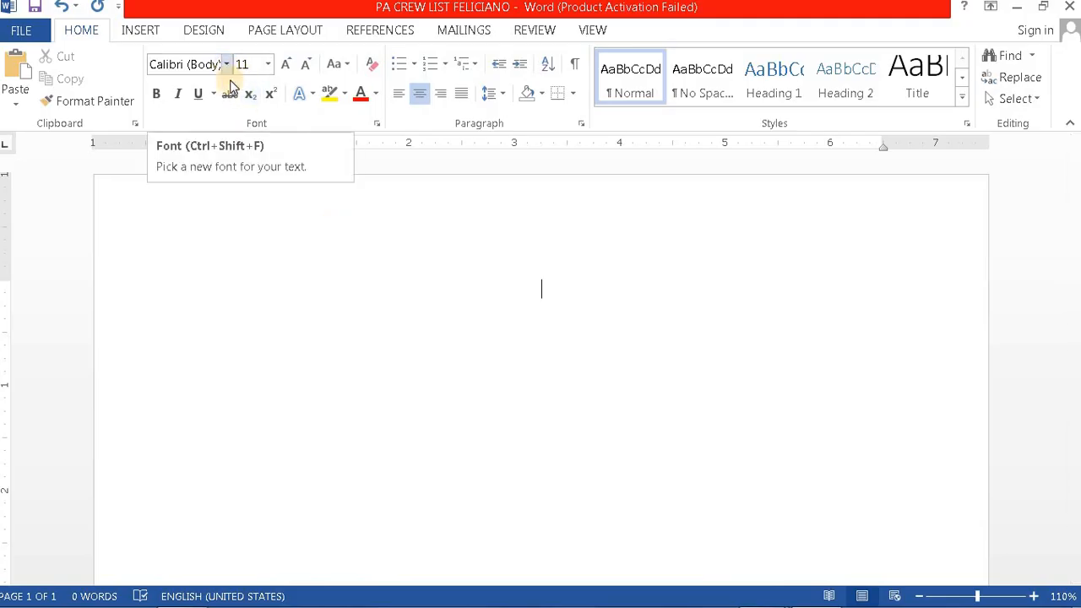
{"action": "left_click", "coordinate": [264, 64]}
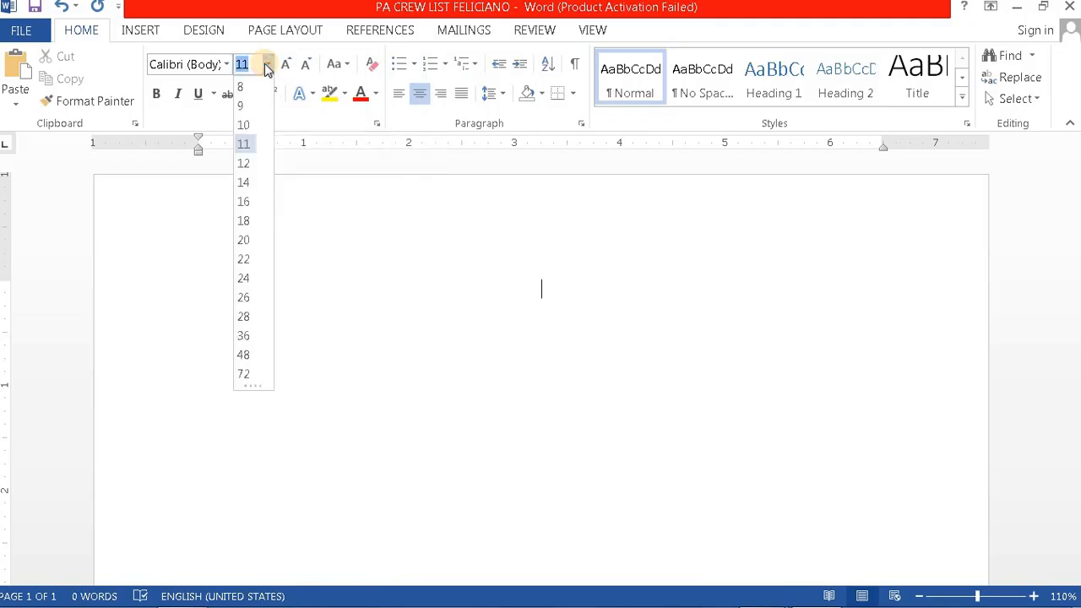
{"action": "left_click", "coordinate": [244, 164]}
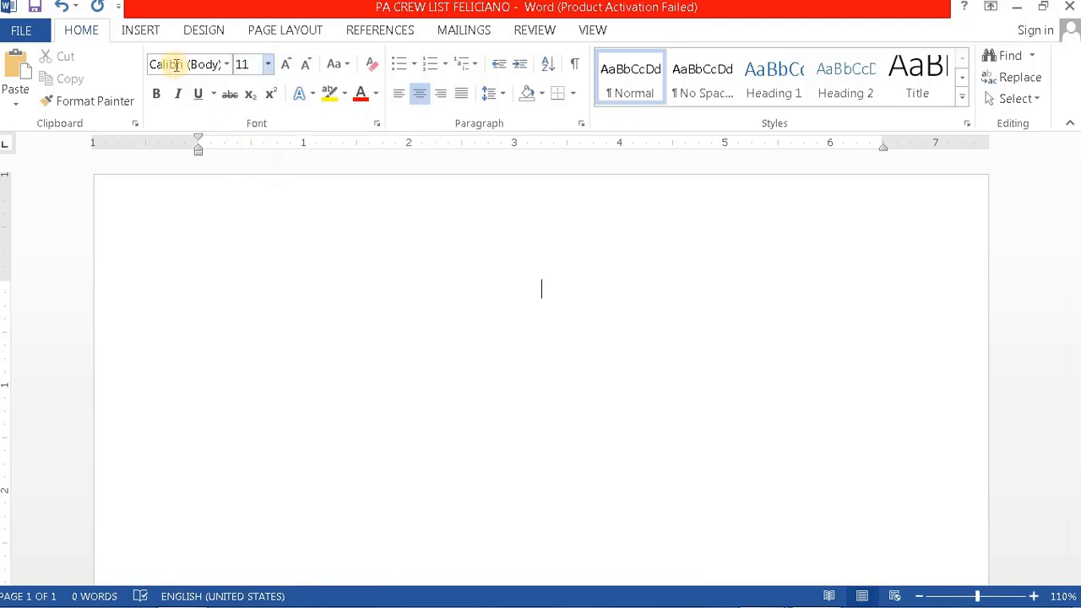
{"action": "left_click", "coordinate": [267, 64]}
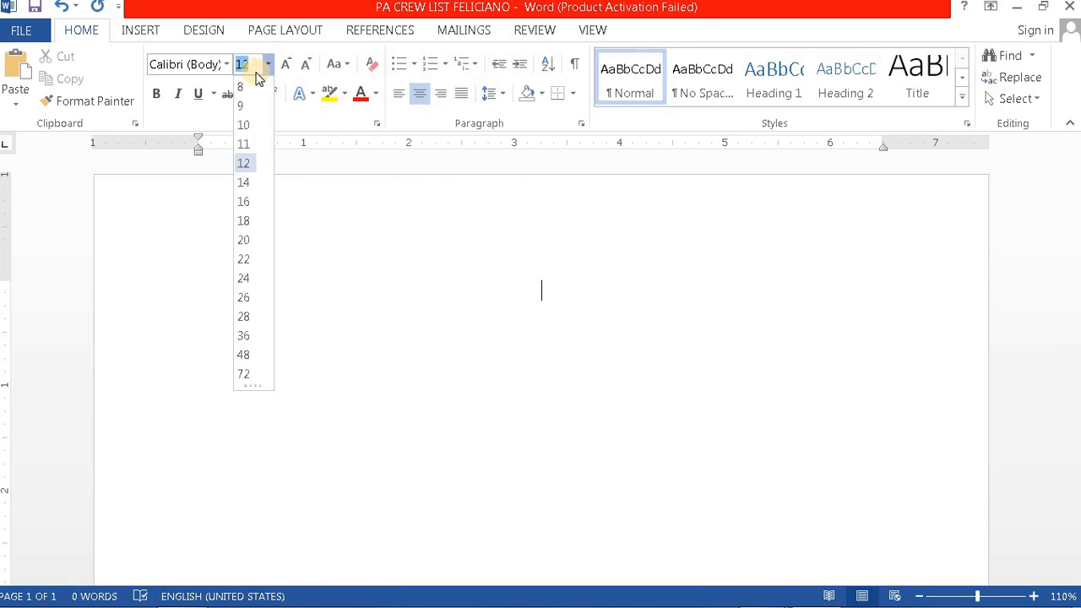
{"action": "left_click", "coordinate": [245, 201]}
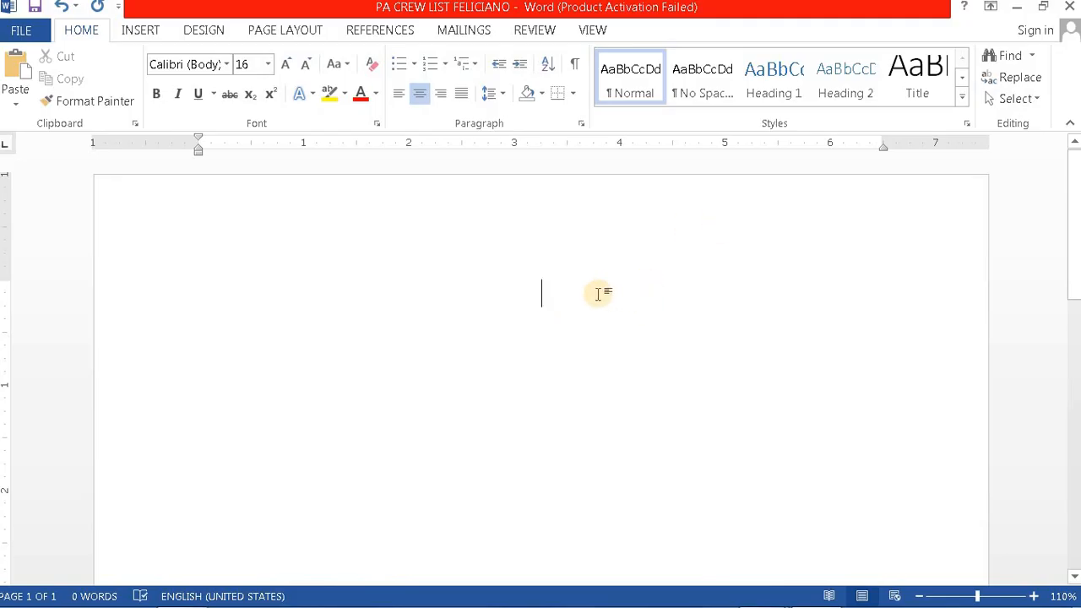
{"action": "left_click", "coordinate": [156, 94]}
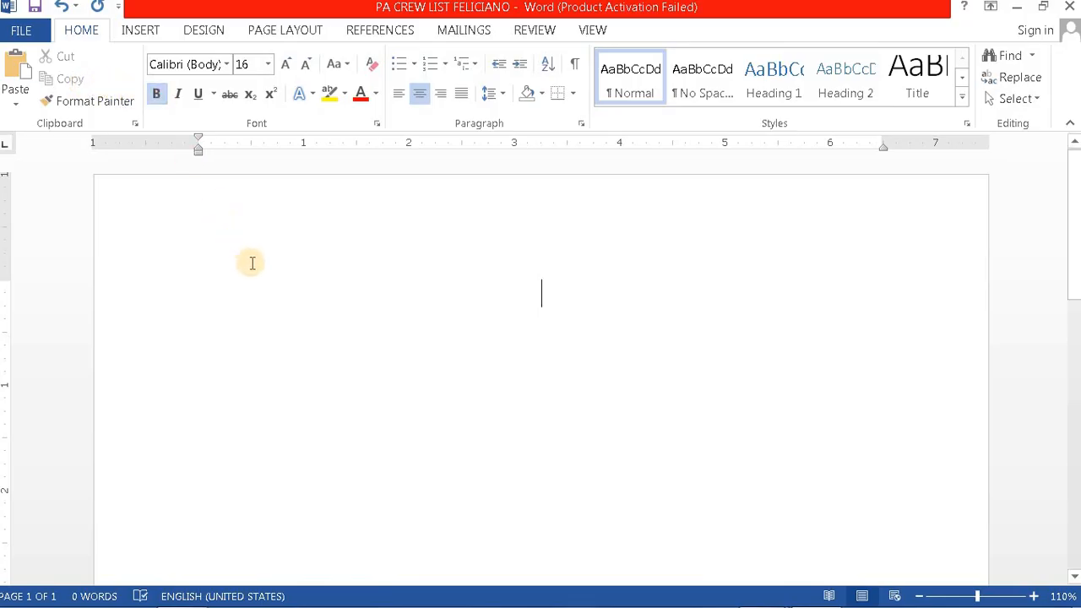
Step: Type the title IMO CREW LIST, then turn bold off and return the size to 12
{"action": "type", "text": "i"}
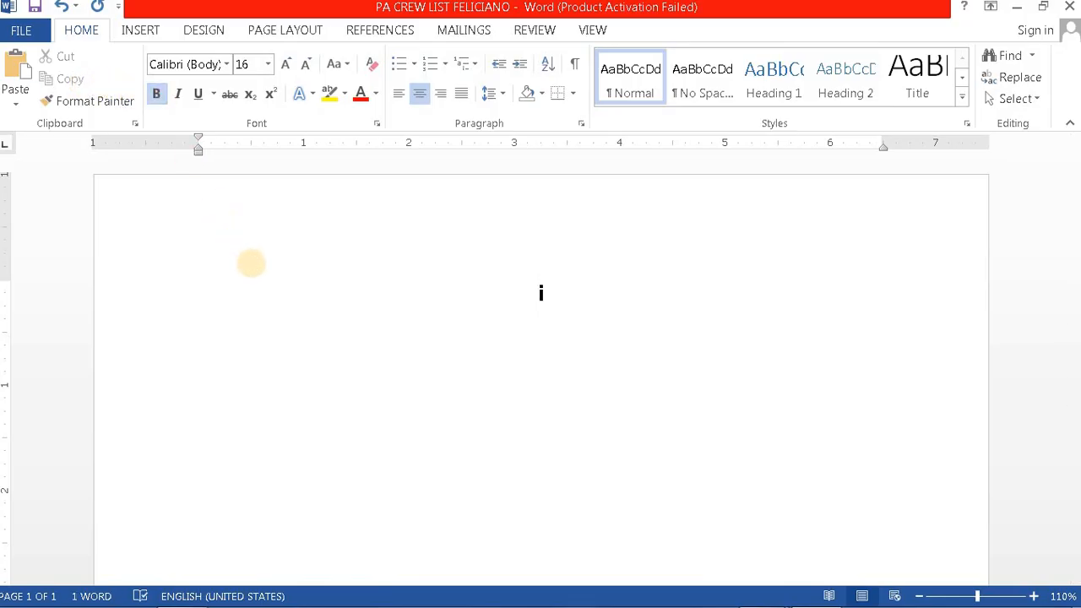
{"action": "type", "text": "MPO"}
{"action": "key", "text": "BackSpace"}
{"action": "key", "text": "BackSpace"}
{"action": "type", "text": "O CREW "}
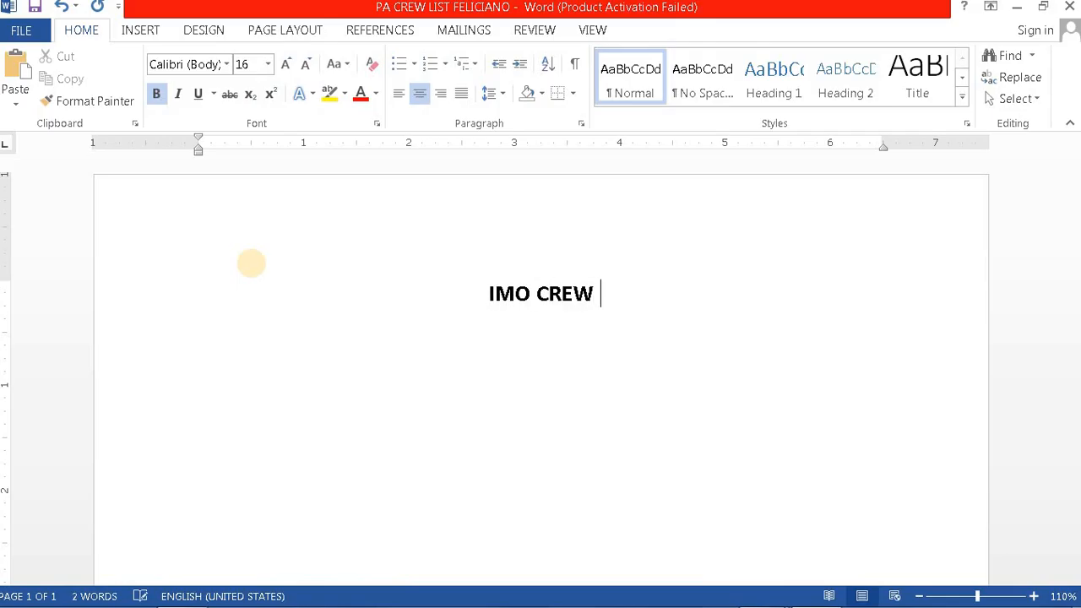
{"action": "type", "text": "LIST"}
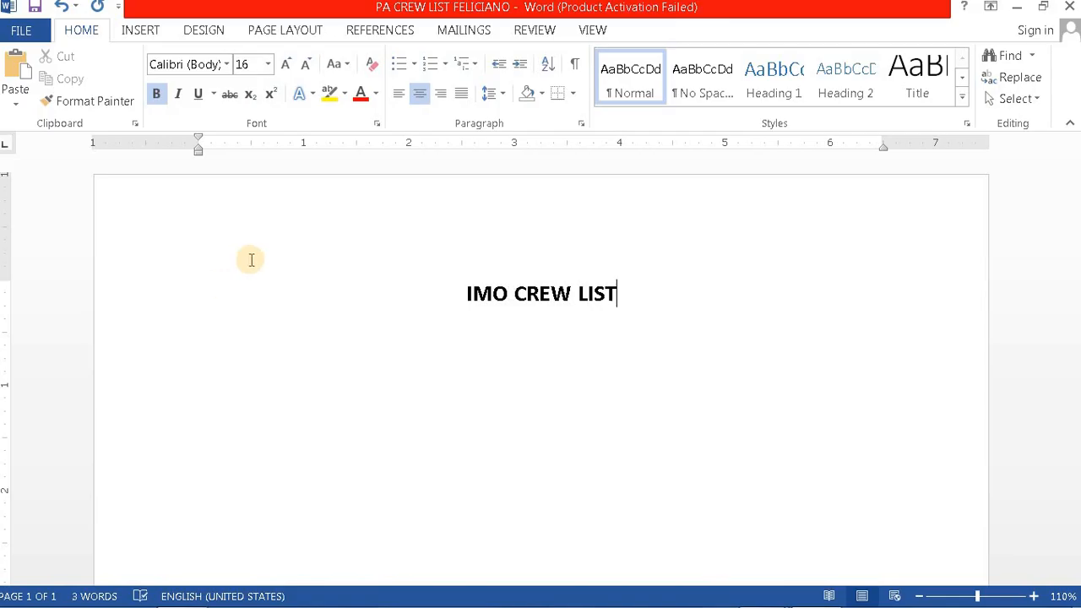
{"action": "left_click", "coordinate": [158, 93]}
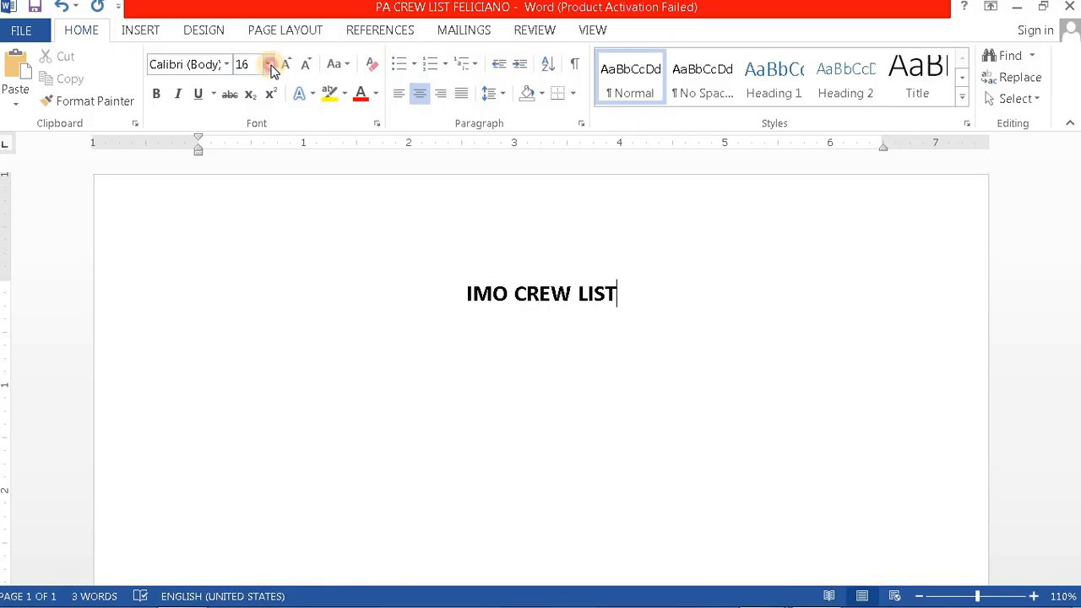
{"action": "left_click", "coordinate": [271, 70]}
{"action": "left_click", "coordinate": [267, 288]}
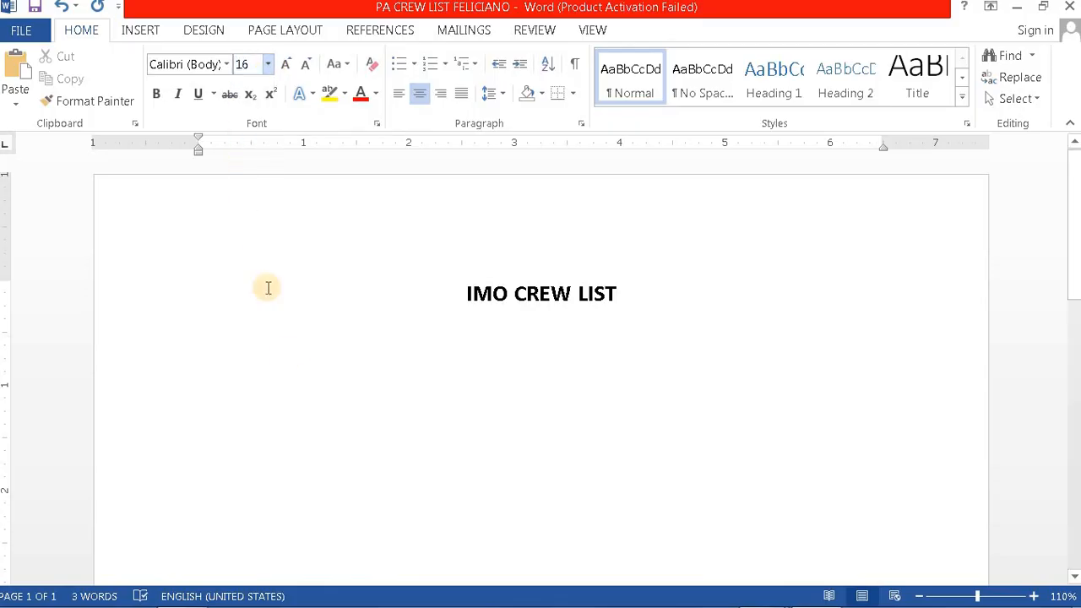
{"action": "left_click", "coordinate": [296, 355]}
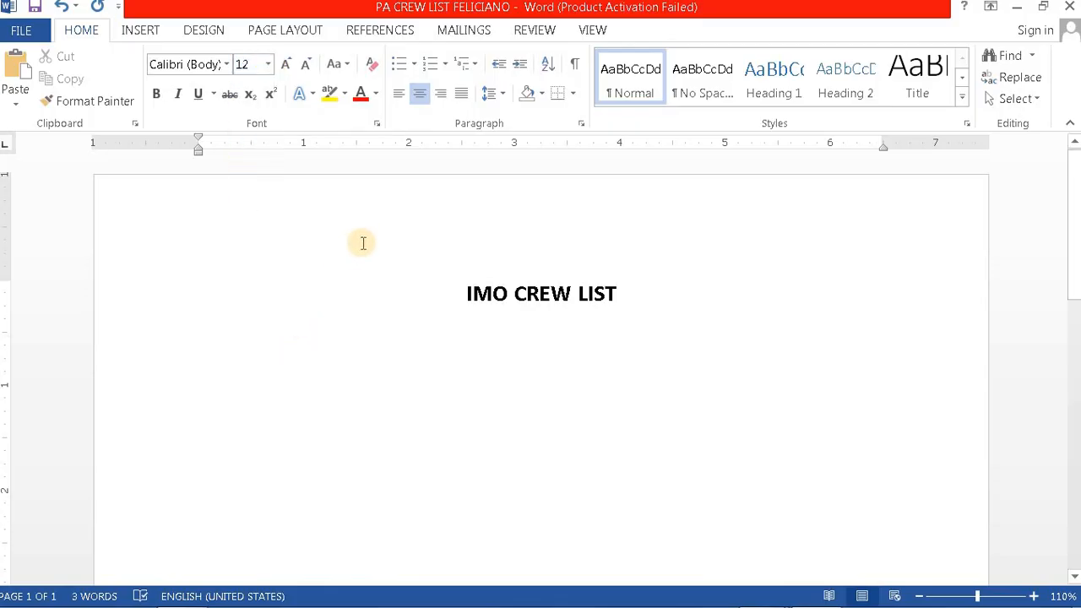
Step: Start a new line, remove the title's space after paragraph, and set 1.15 line spacing
{"action": "key", "text": "Return"}
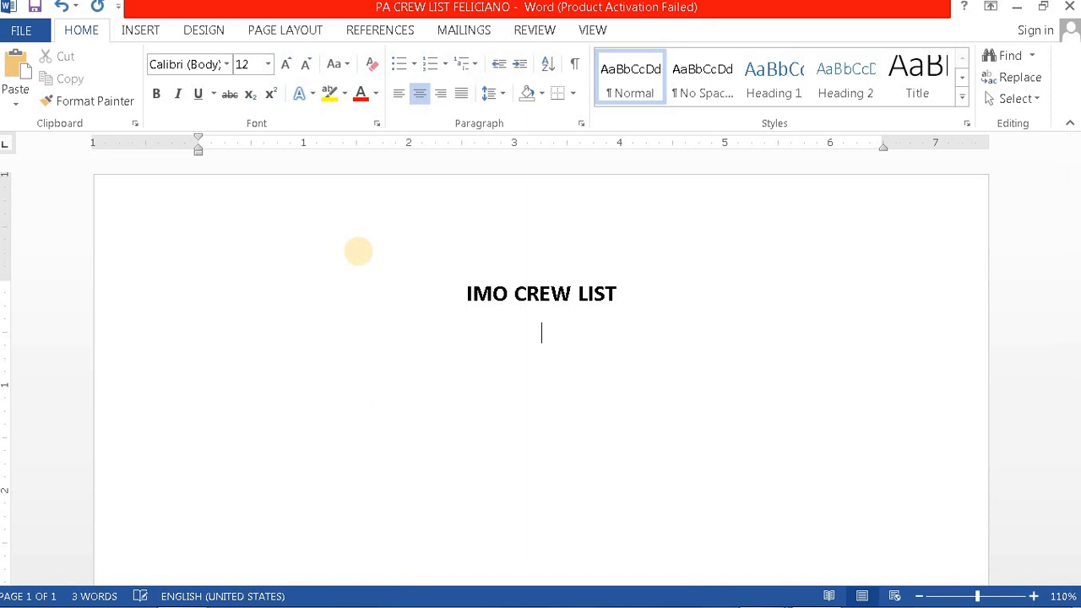
{"action": "left_click", "coordinate": [500, 94]}
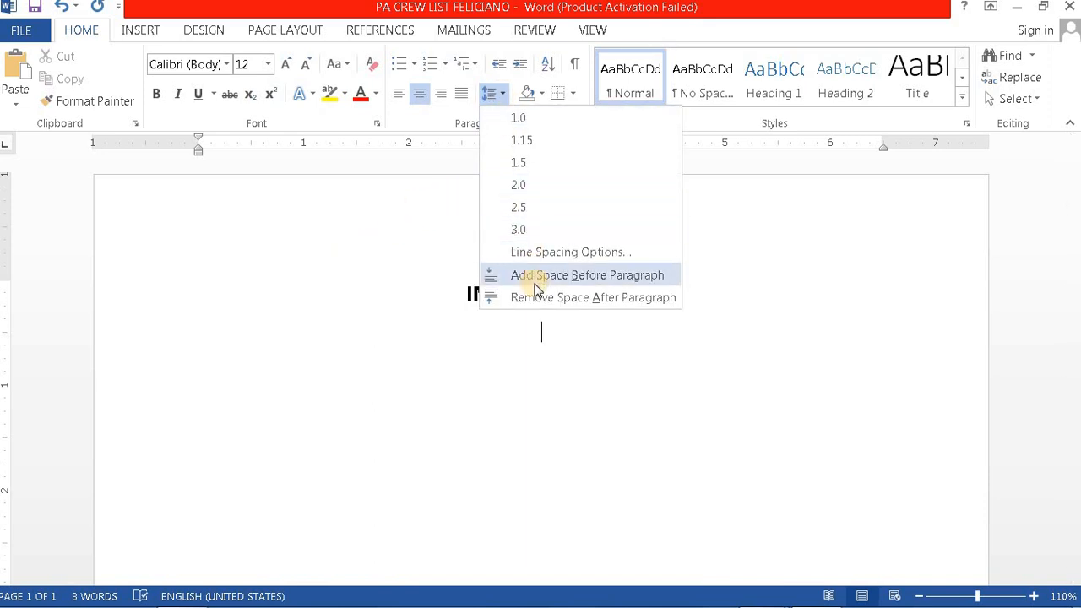
{"action": "left_click", "coordinate": [538, 300]}
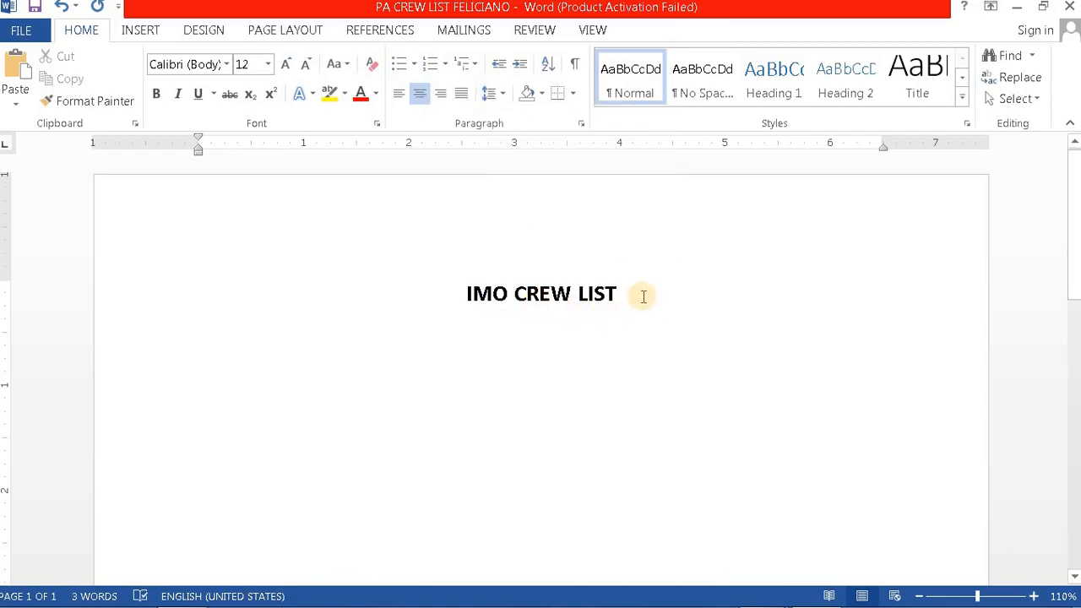
{"action": "left_click", "coordinate": [643, 295]}
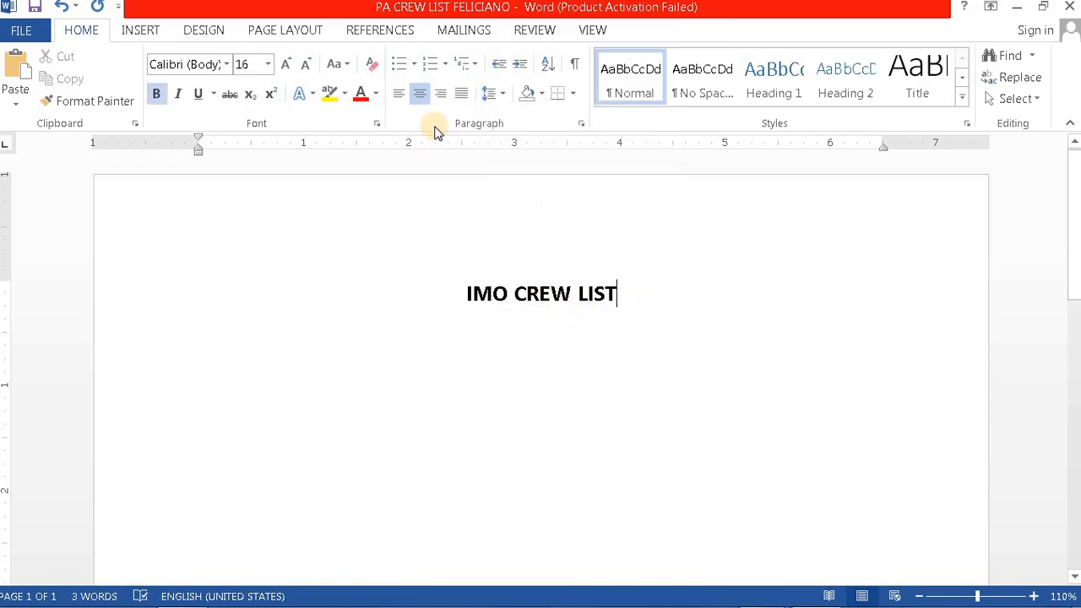
{"action": "left_click", "coordinate": [503, 95]}
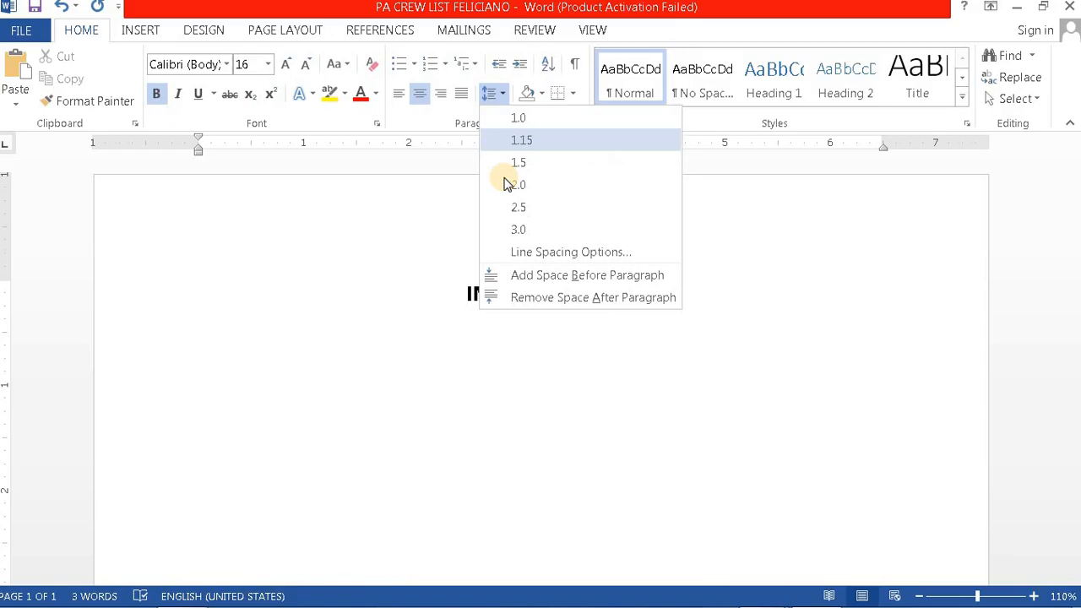
{"action": "left_click", "coordinate": [535, 297]}
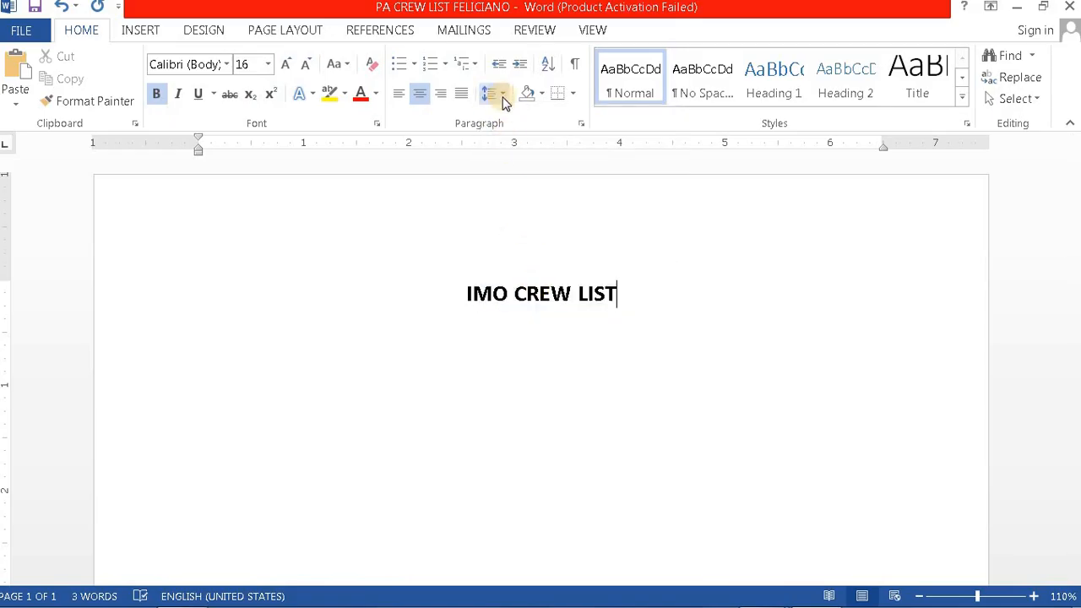
{"action": "left_click", "coordinate": [502, 95]}
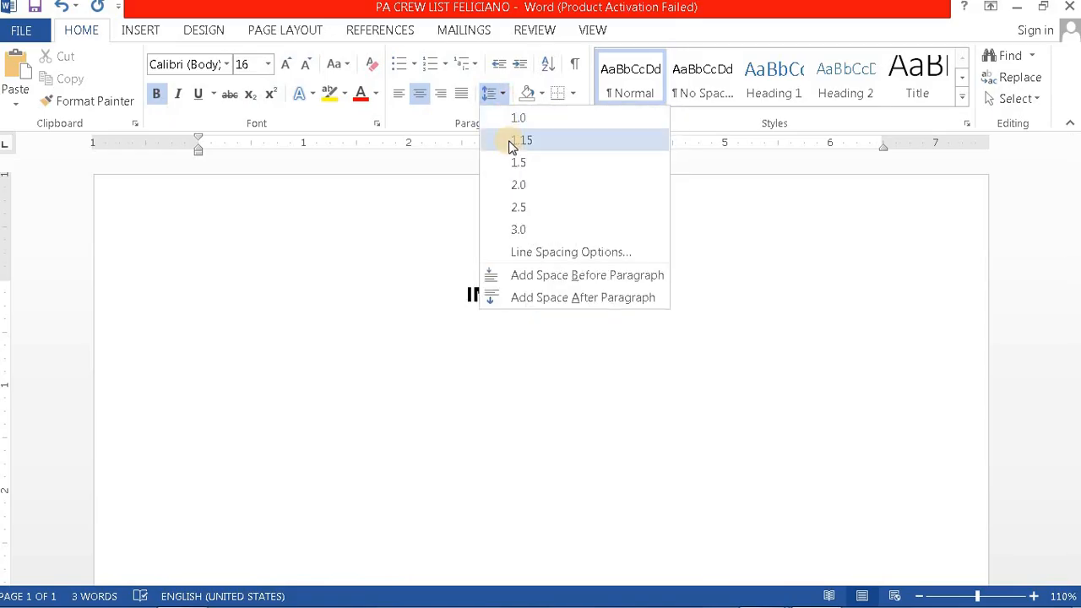
{"action": "left_click", "coordinate": [511, 140]}
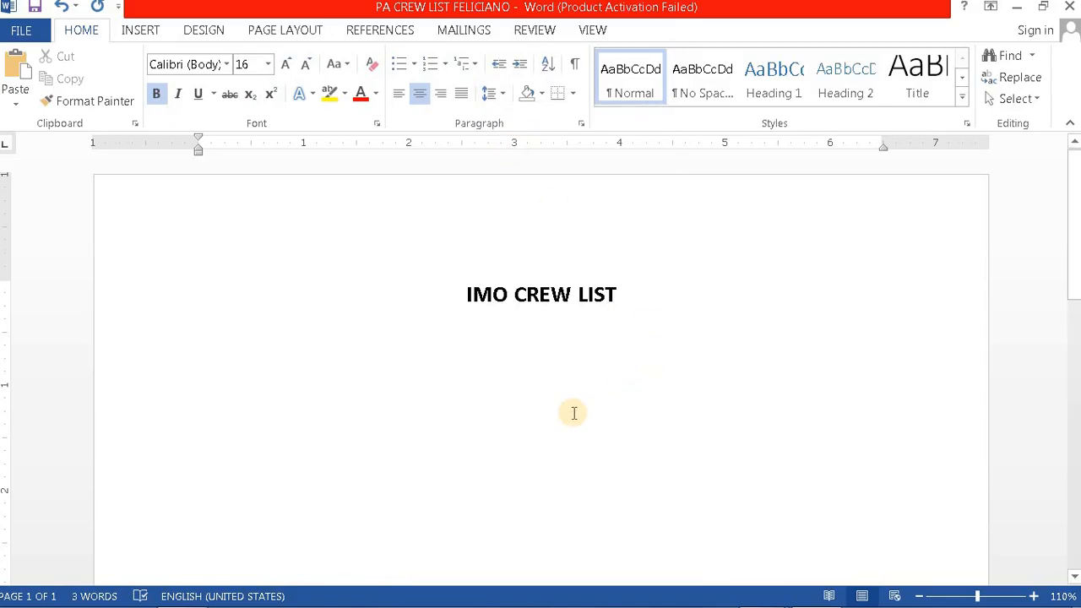
Step: Review the IMO Crew List form header in the PDF, then return to the Word document
{"action": "mouse_move", "coordinate": [661, 603]}
{"action": "mouse_move", "coordinate": [771, 594]}
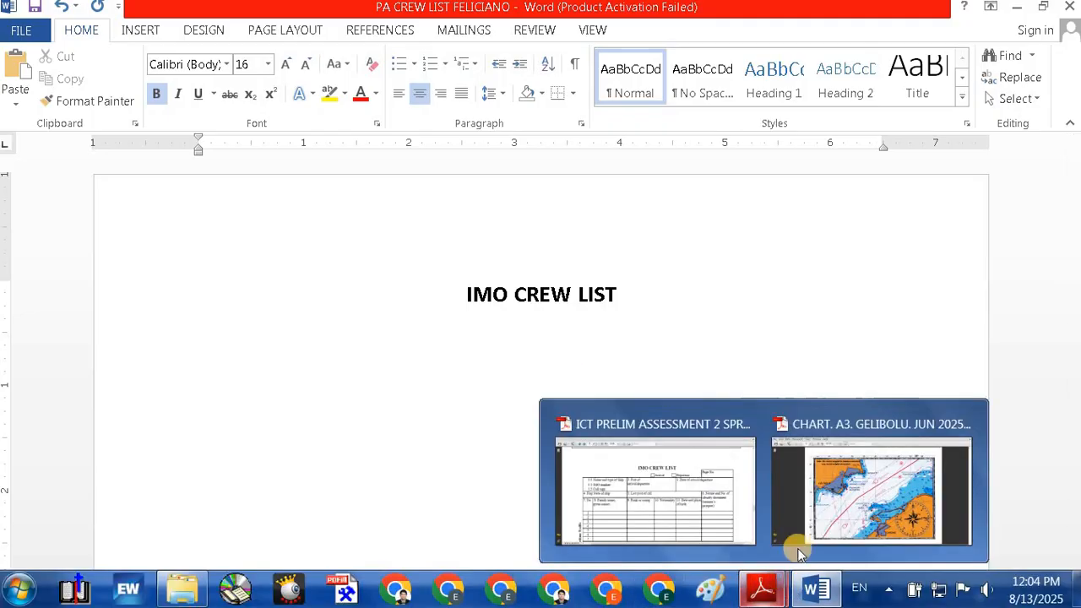
{"action": "left_click", "coordinate": [668, 511]}
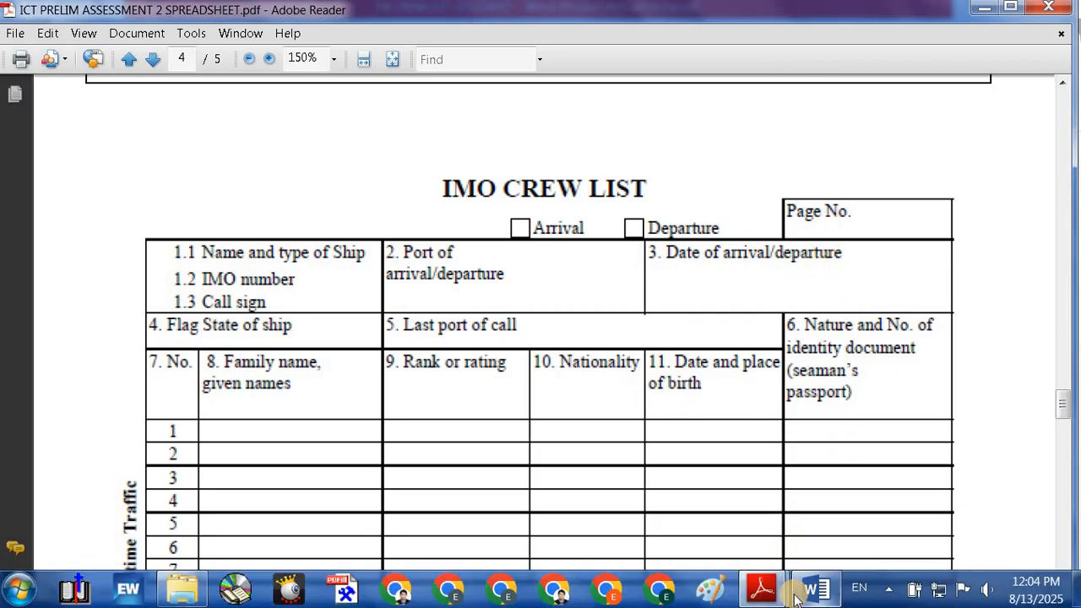
{"action": "mouse_move", "coordinate": [788, 596]}
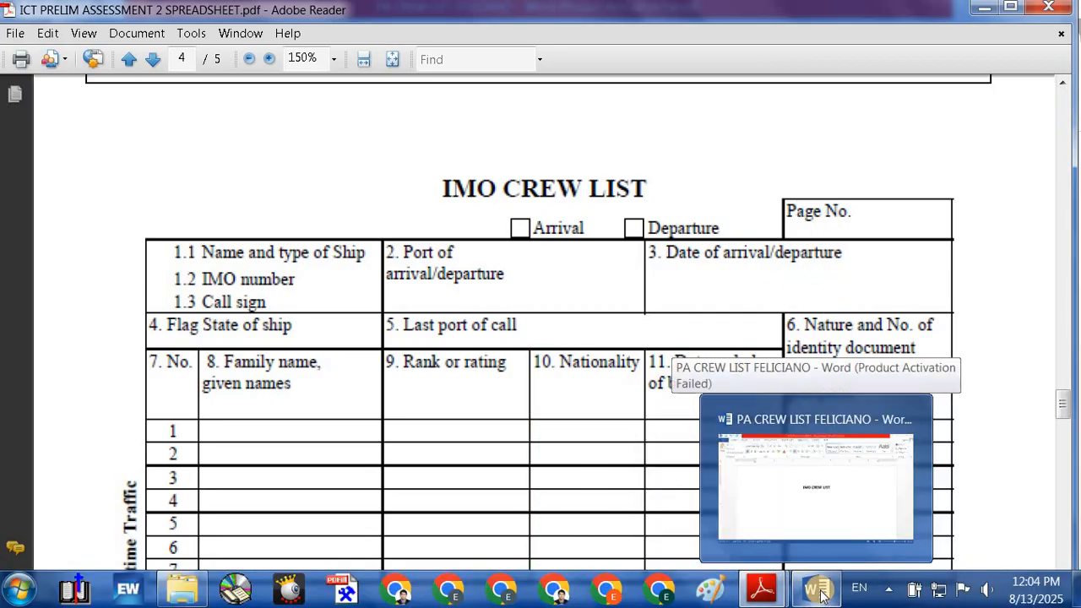
{"action": "left_click", "coordinate": [777, 518]}
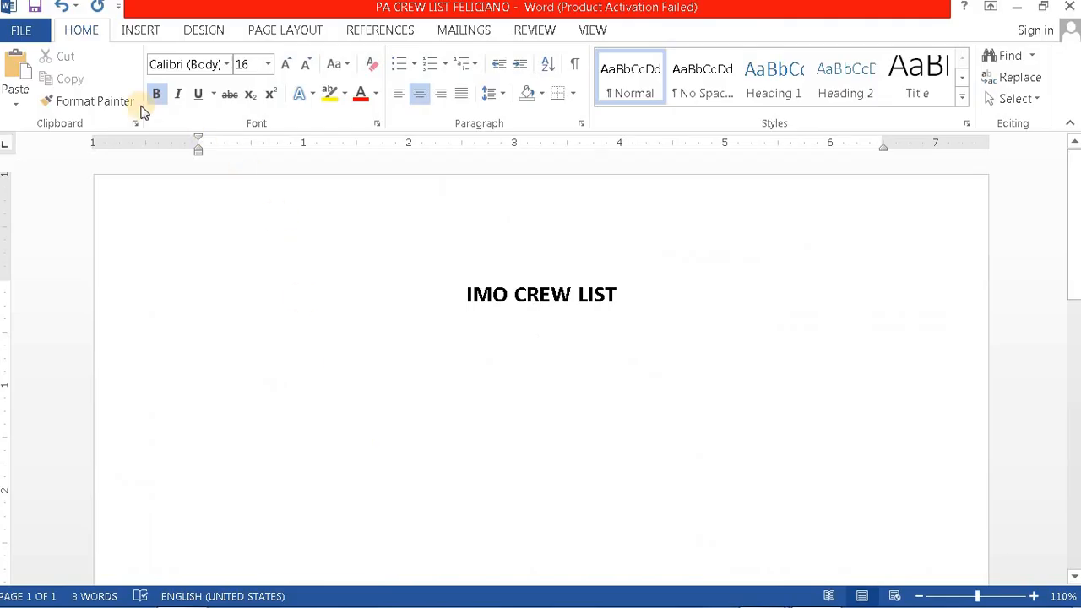
Step: Insert a 1x1 table below the title and drag its left border to a small right-margin box
{"action": "left_click", "coordinate": [142, 34]}
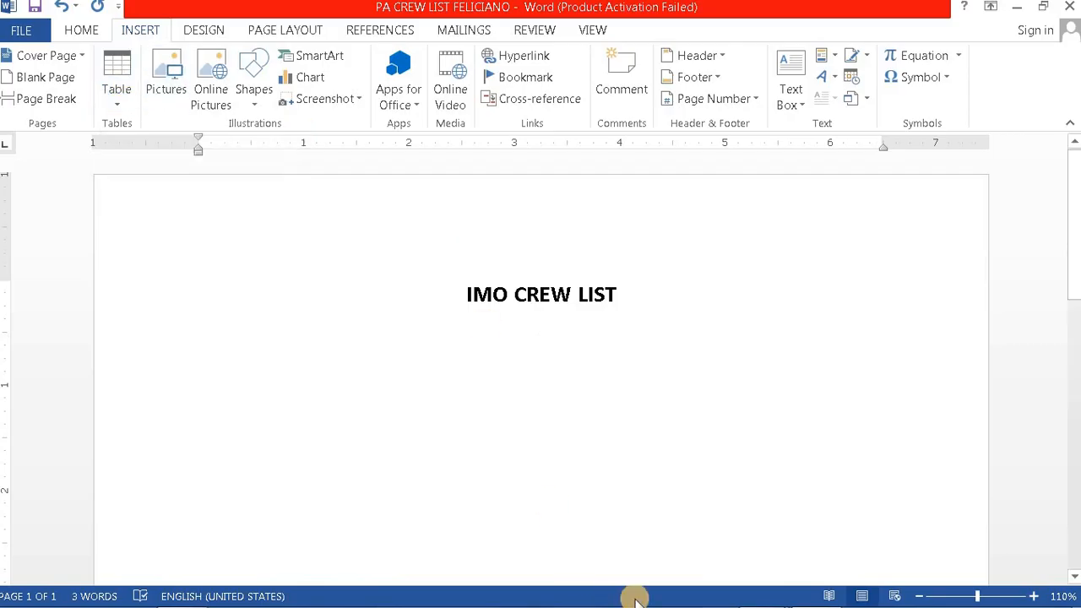
{"action": "mouse_move", "coordinate": [768, 595]}
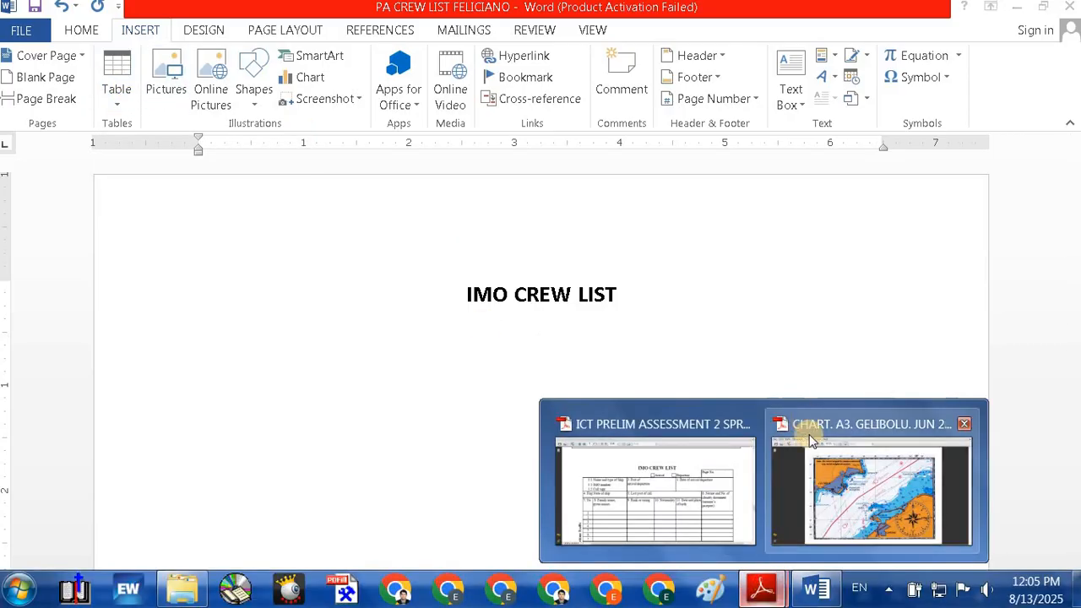
{"action": "left_click", "coordinate": [674, 512]}
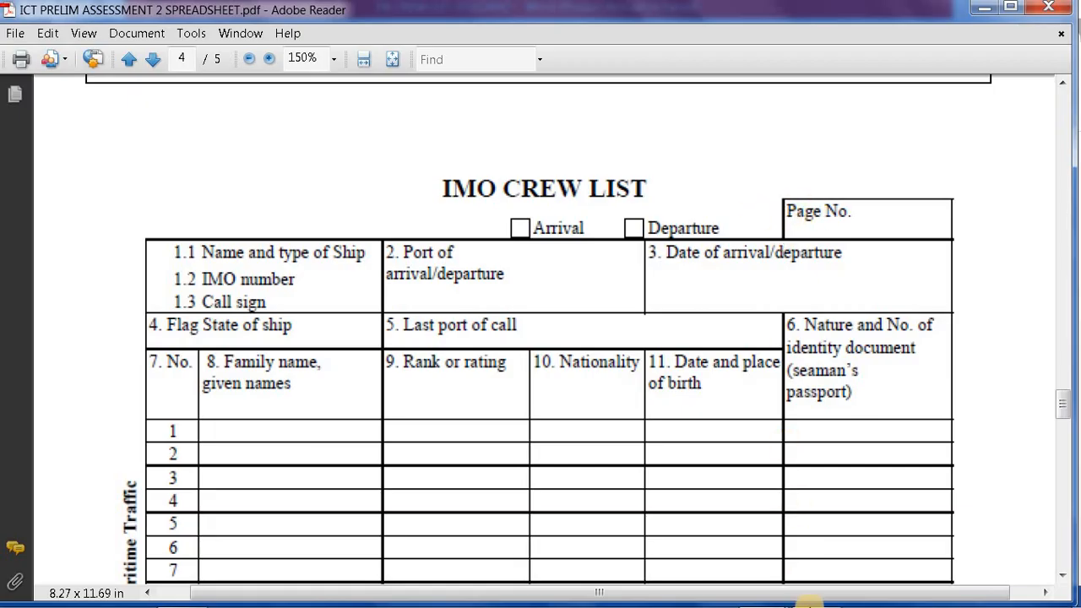
{"action": "mouse_move", "coordinate": [763, 596]}
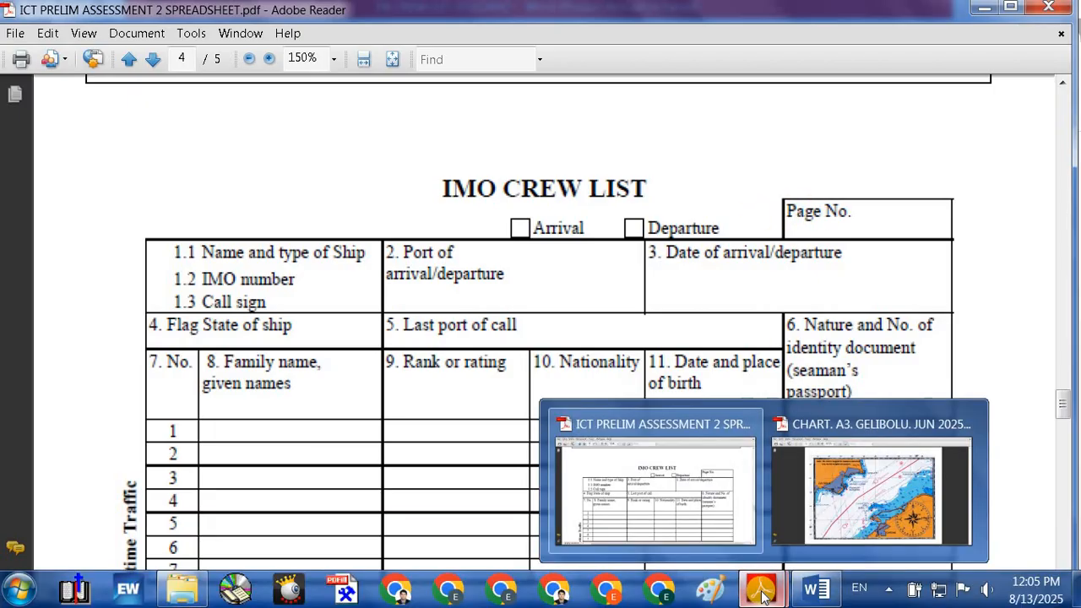
{"action": "left_click", "coordinate": [819, 590]}
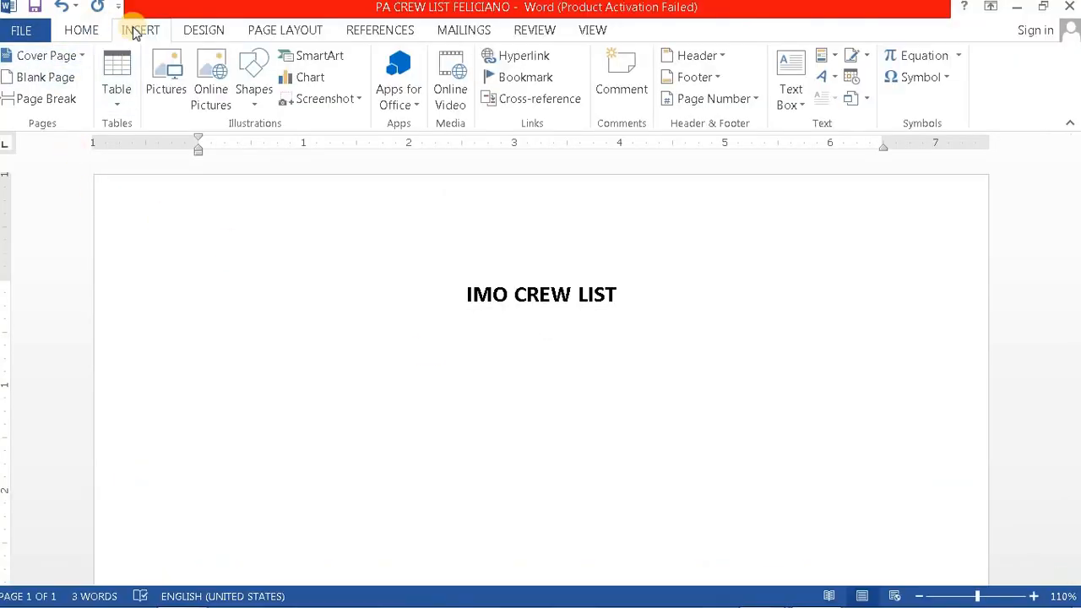
{"action": "left_click", "coordinate": [123, 76]}
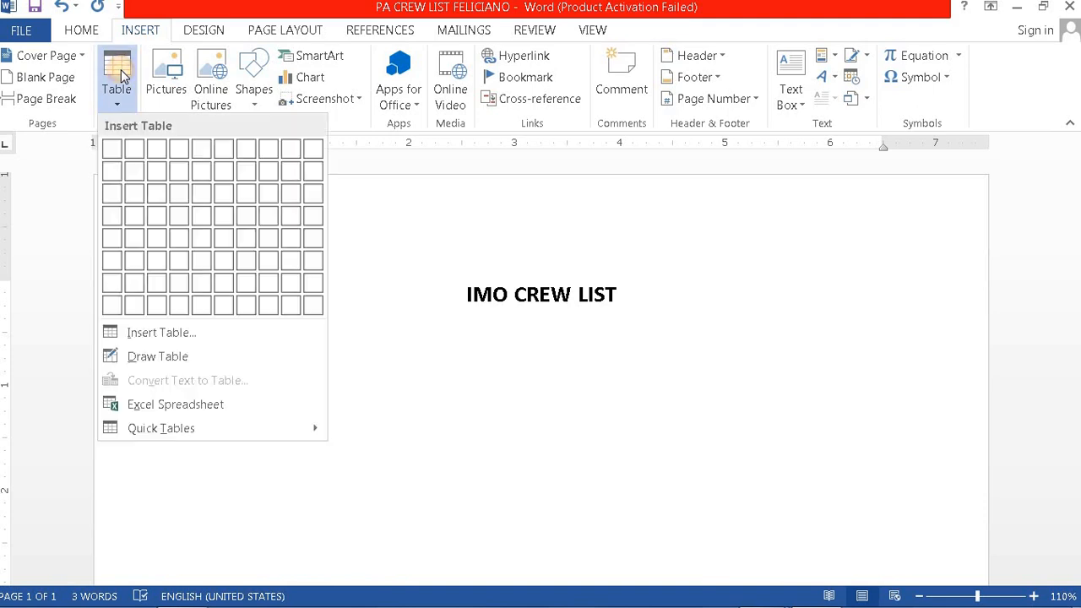
{"action": "left_click", "coordinate": [113, 150]}
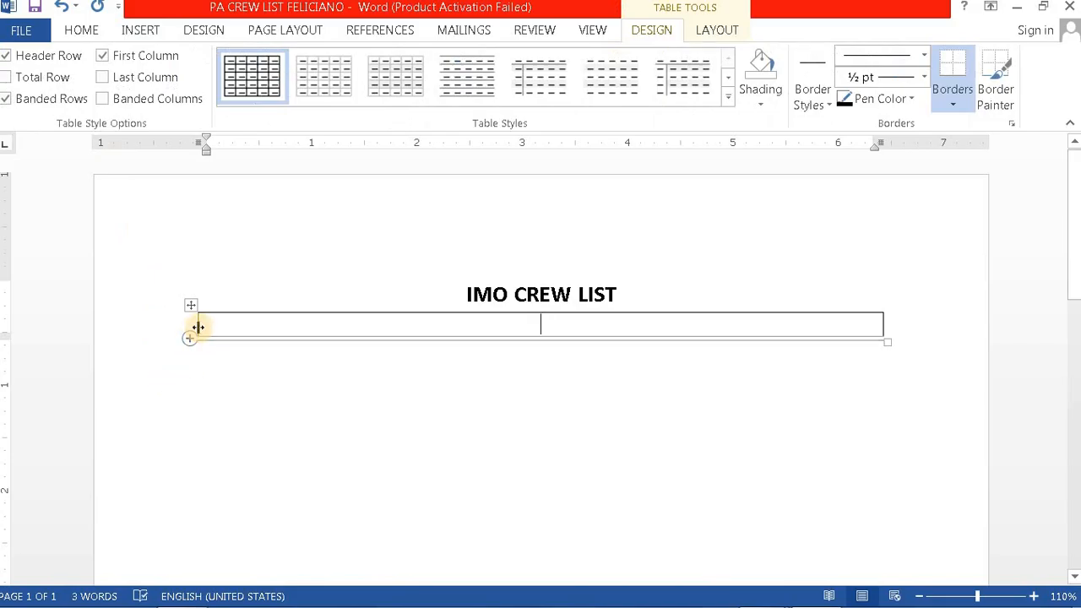
{"action": "left_click_drag", "start_coordinate": [198, 327], "coordinate": [764, 332]}
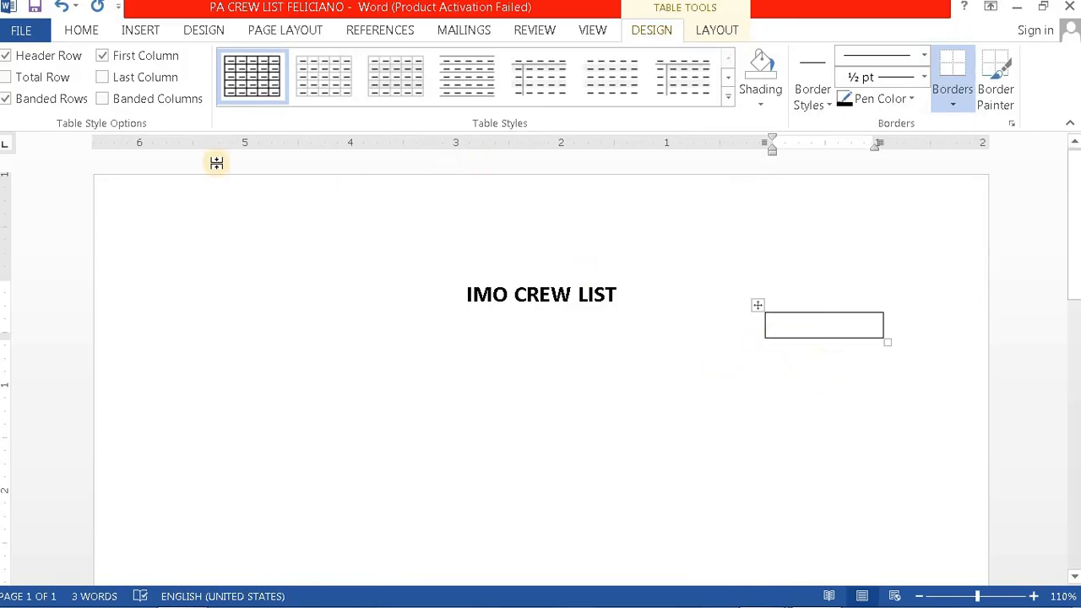
Step: Left-align the cell, label it Page No., add a blank line below the label, and select the cell
{"action": "left_click", "coordinate": [84, 30]}
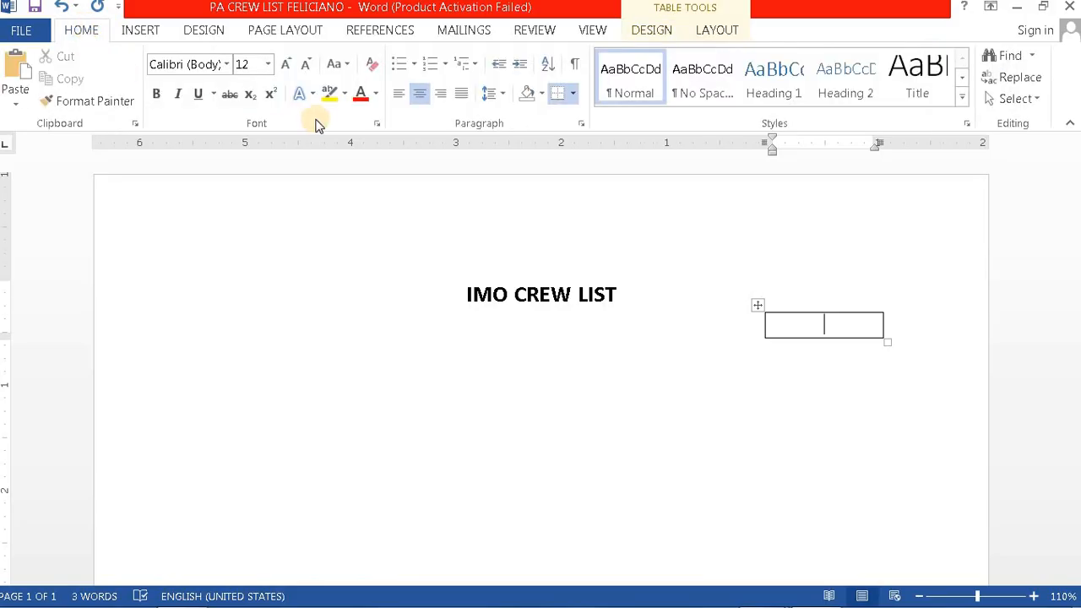
{"action": "left_click", "coordinate": [404, 97]}
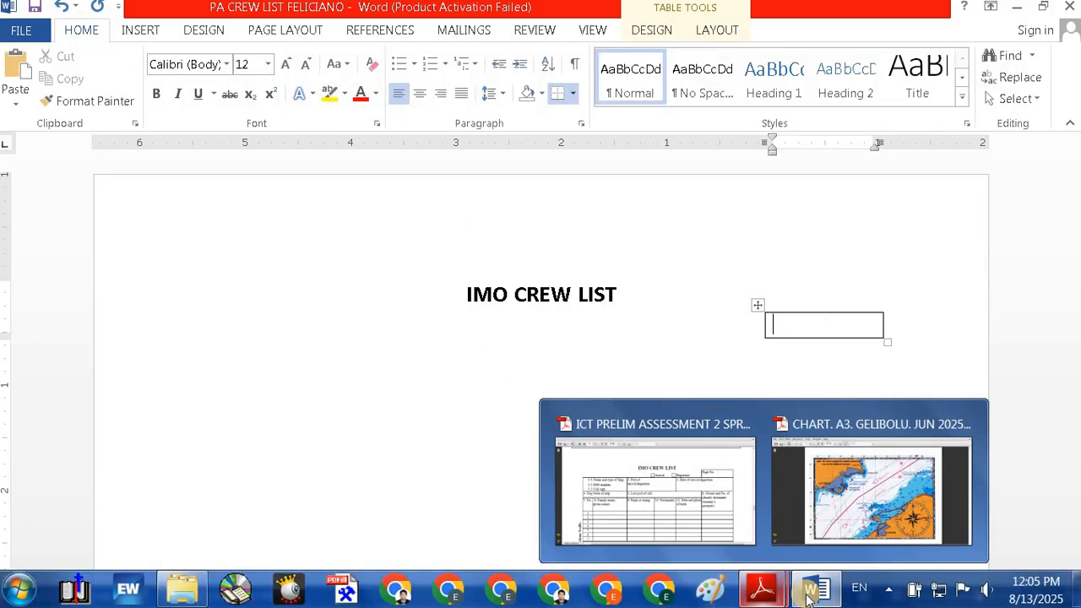
{"action": "mouse_move", "coordinate": [758, 596]}
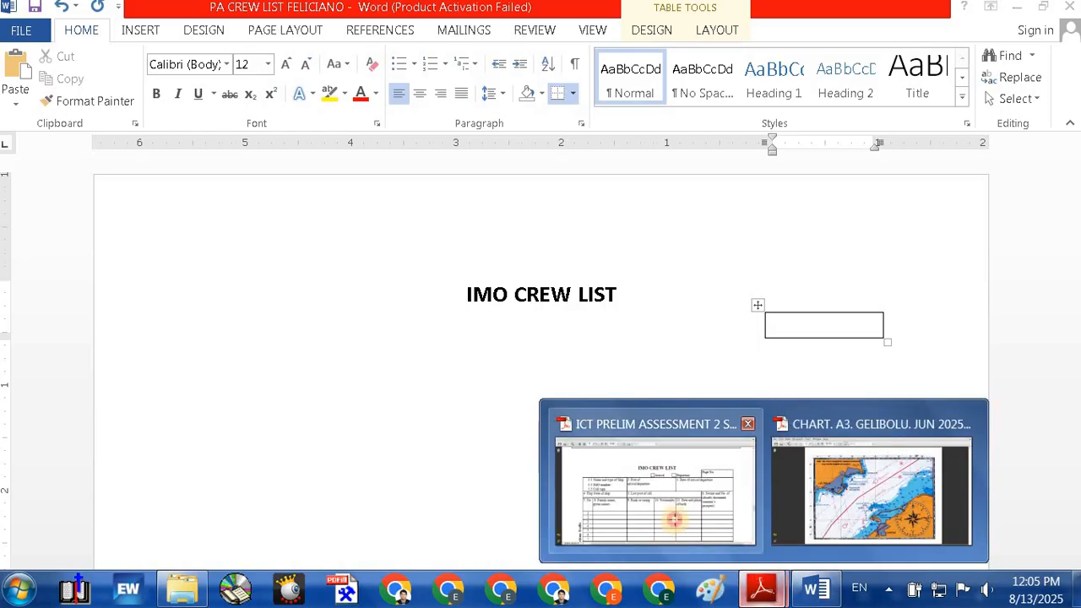
{"action": "left_click", "coordinate": [676, 519]}
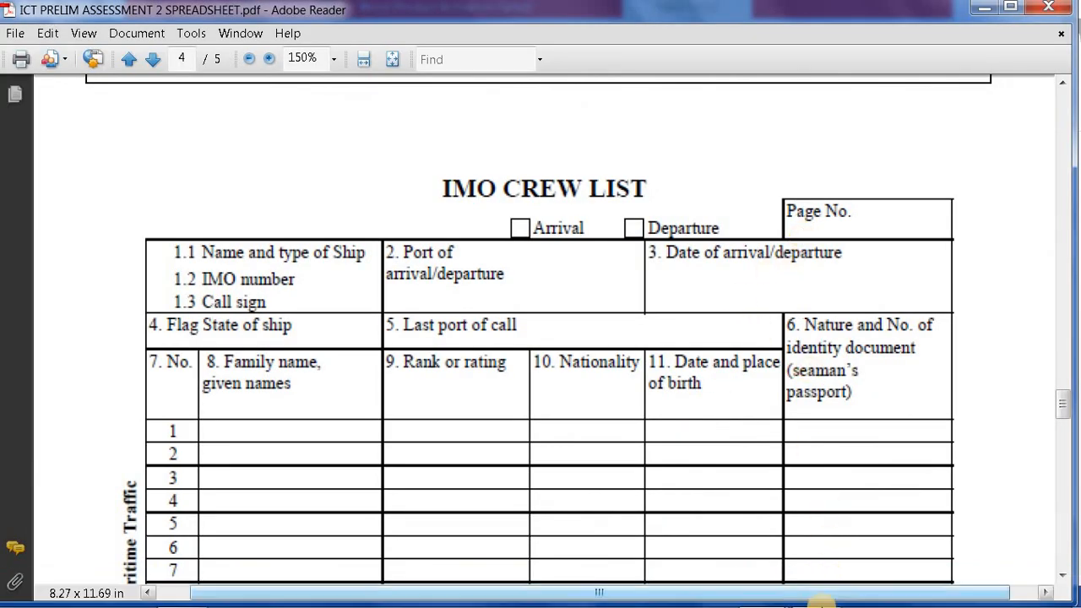
{"action": "mouse_move", "coordinate": [818, 596]}
{"action": "left_click", "coordinate": [817, 596]}
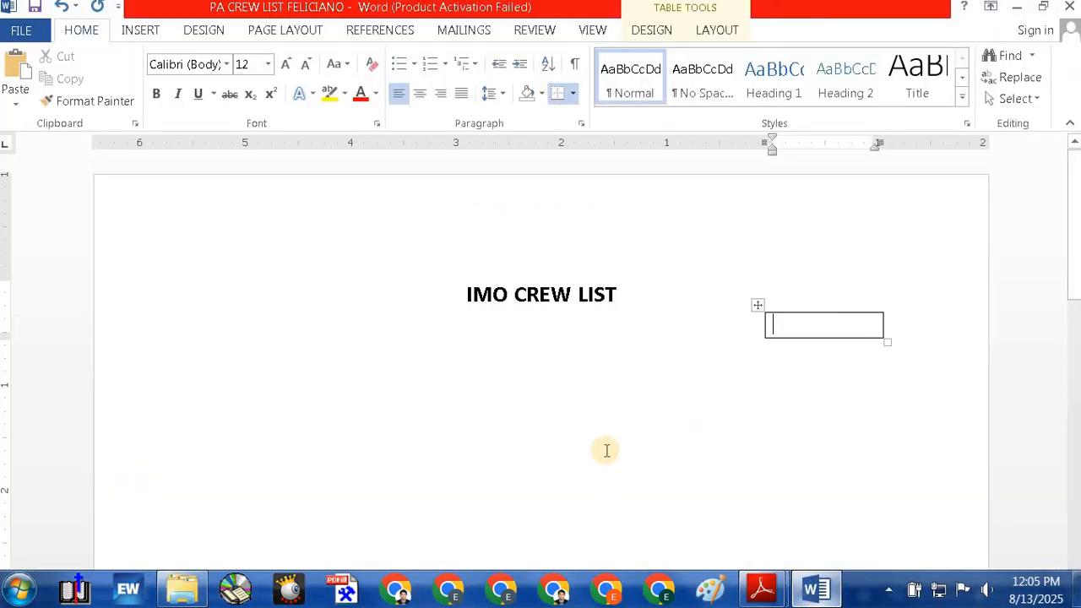
{"action": "type", "text": "p"}
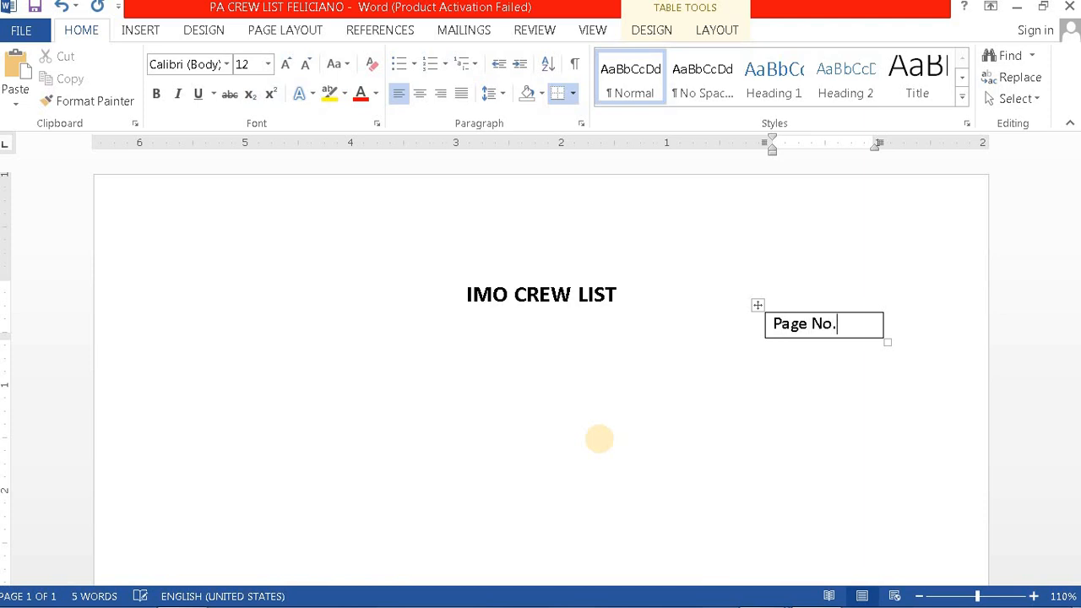
{"action": "key", "text": "Return"}
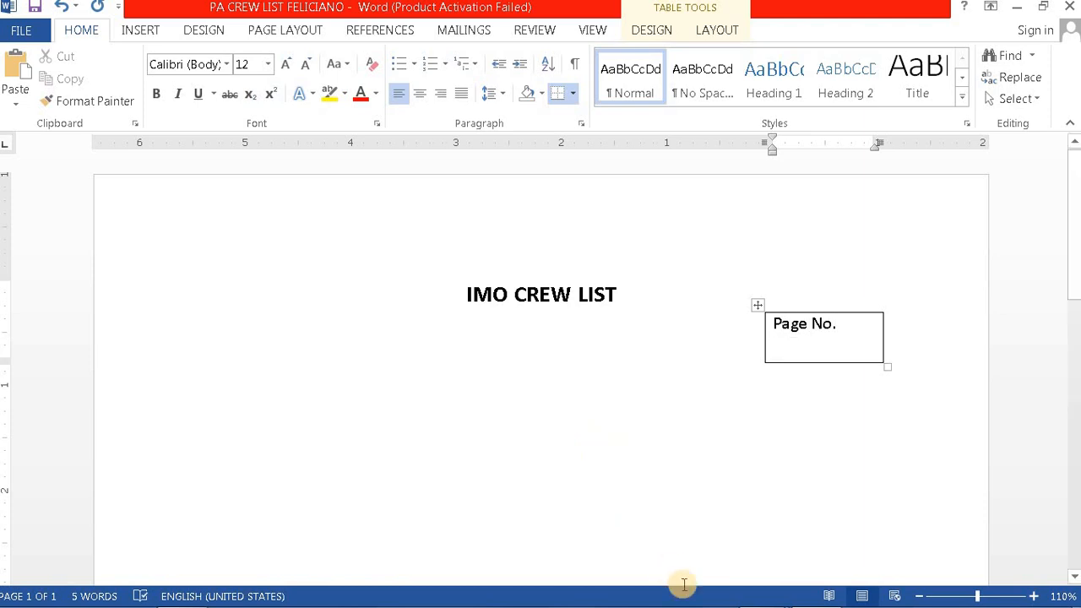
{"action": "left_click", "coordinate": [800, 397]}
{"action": "left_click", "coordinate": [683, 355]}
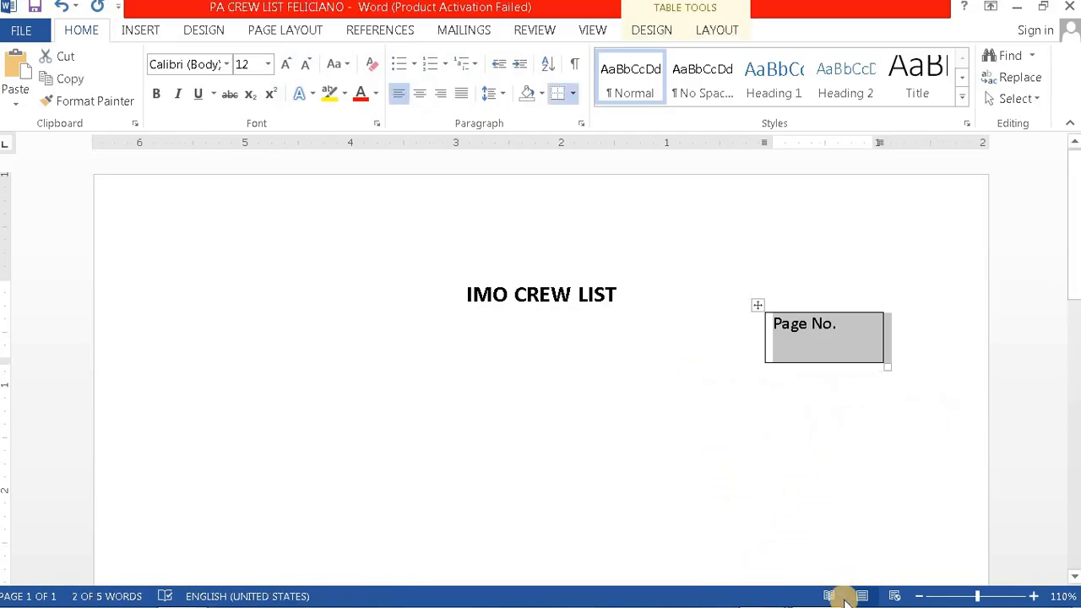
Step: Switch to the ICT PRELIM ASSESSMENT PDF to view the IMO Crew List form, page 4
{"action": "mouse_move", "coordinate": [768, 598]}
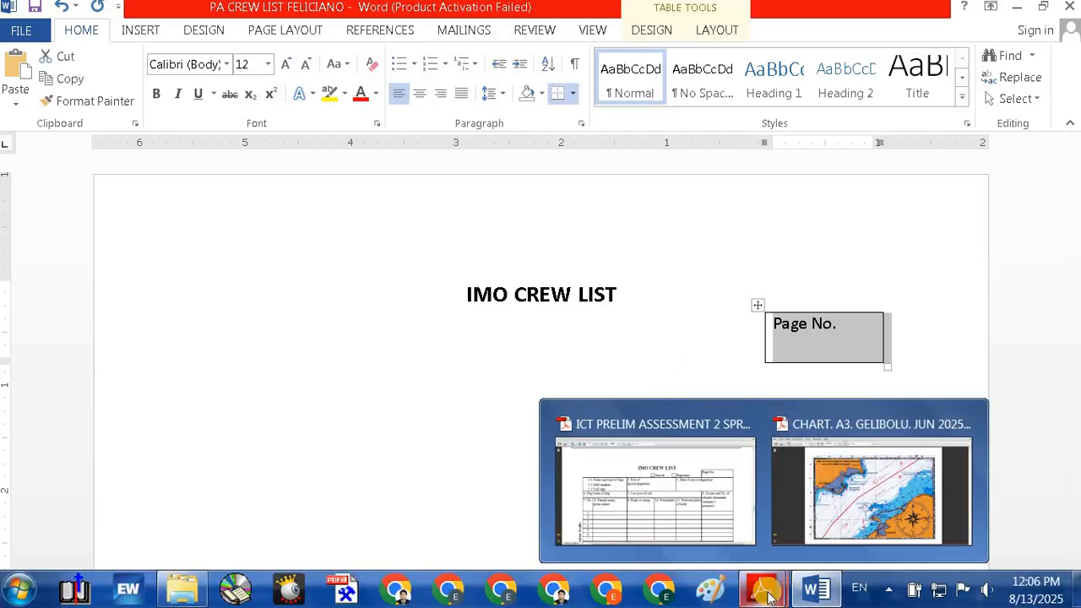
{"action": "left_click", "coordinate": [730, 516]}
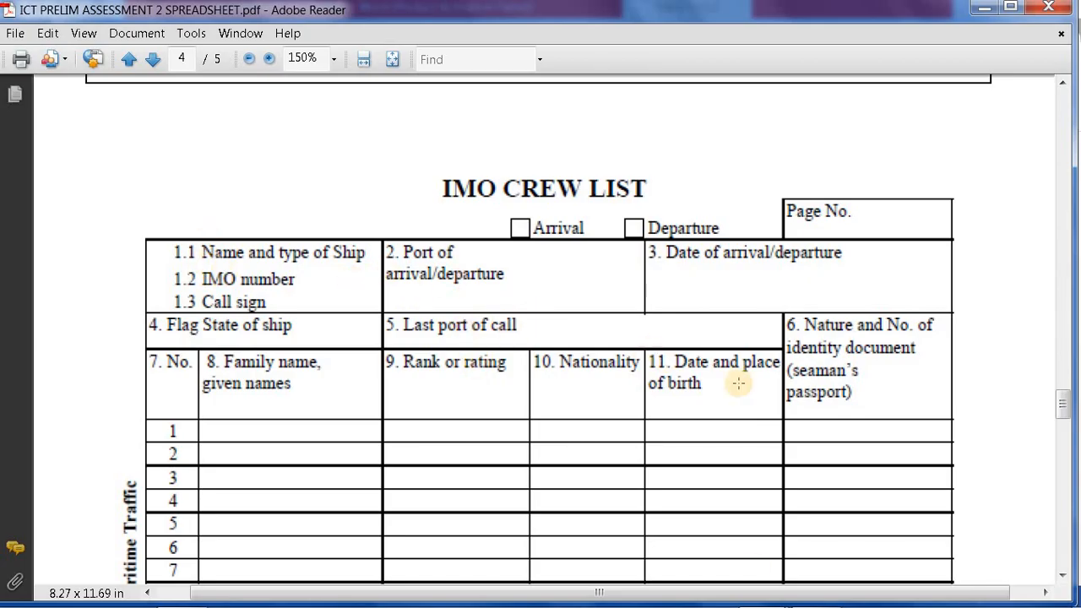
{"action": "mouse_move", "coordinate": [805, 598]}
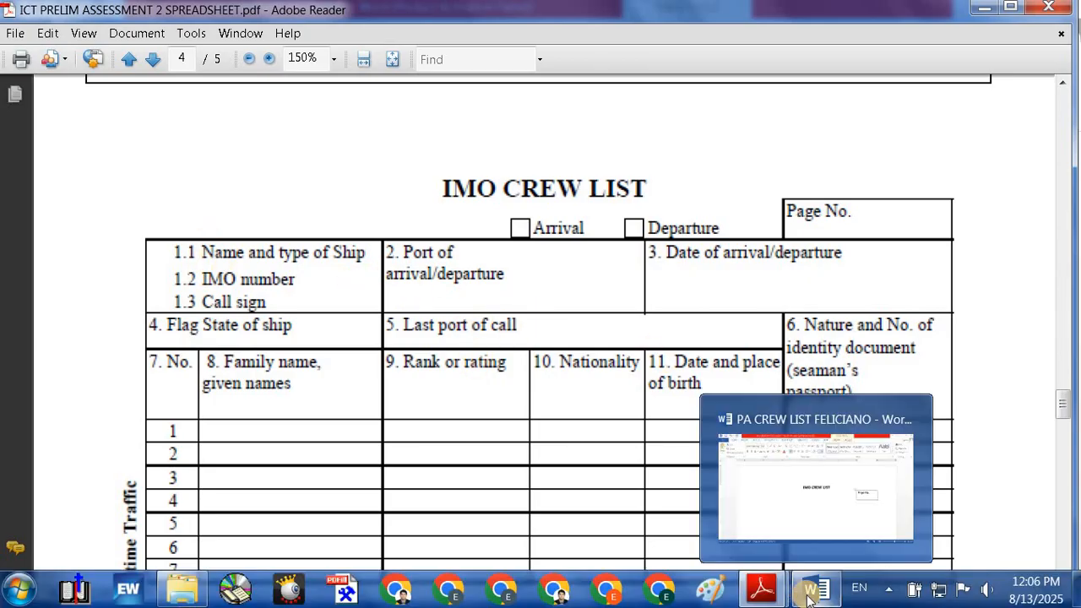
{"action": "left_click", "coordinate": [828, 497]}
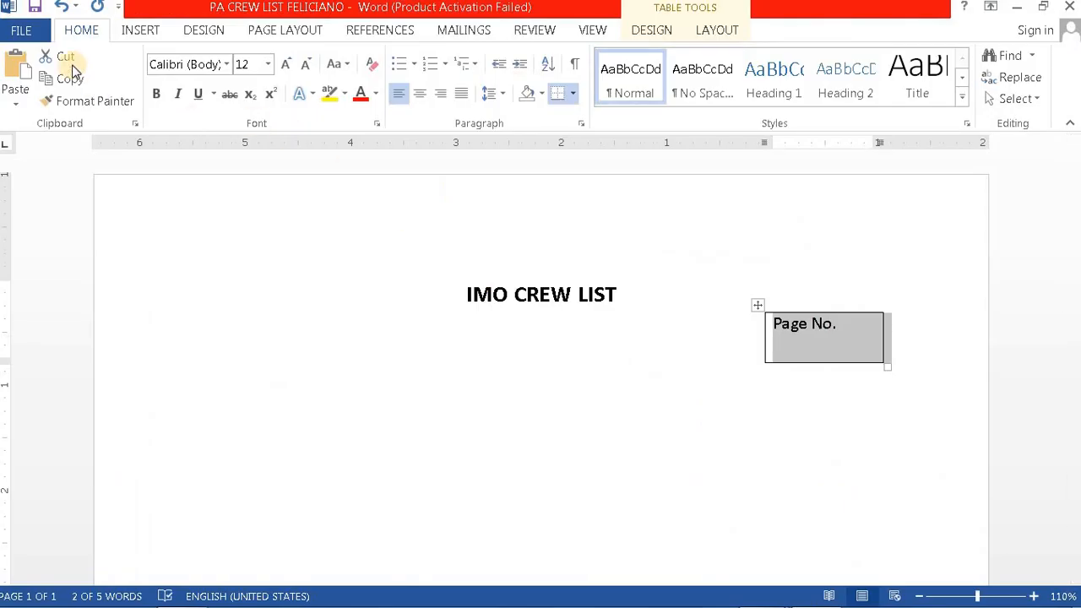
{"action": "left_click", "coordinate": [141, 31]}
{"action": "left_click", "coordinate": [118, 94]}
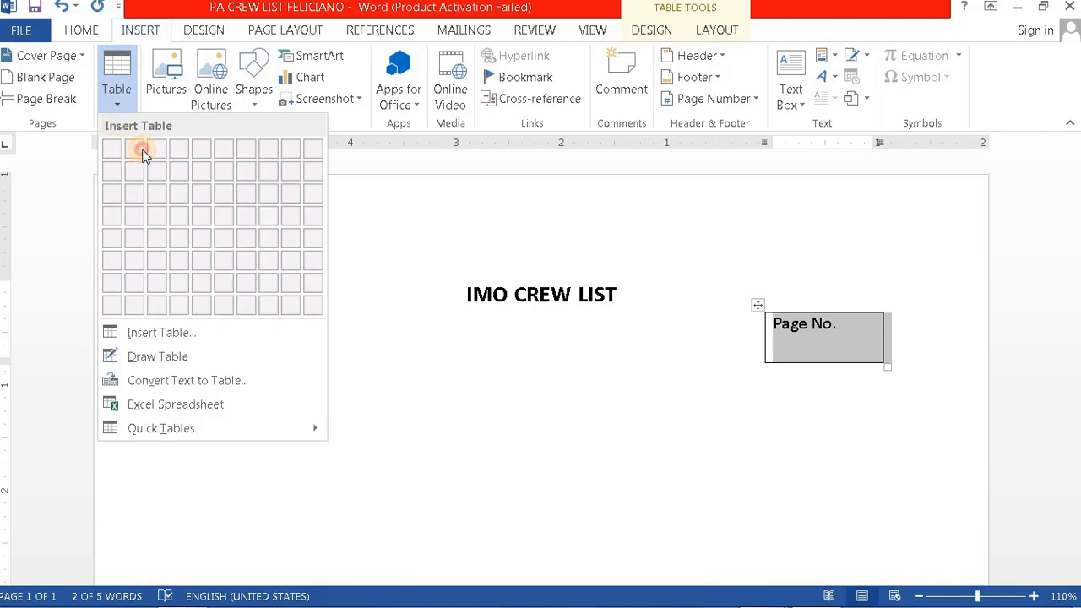
{"action": "left_click", "coordinate": [654, 430]}
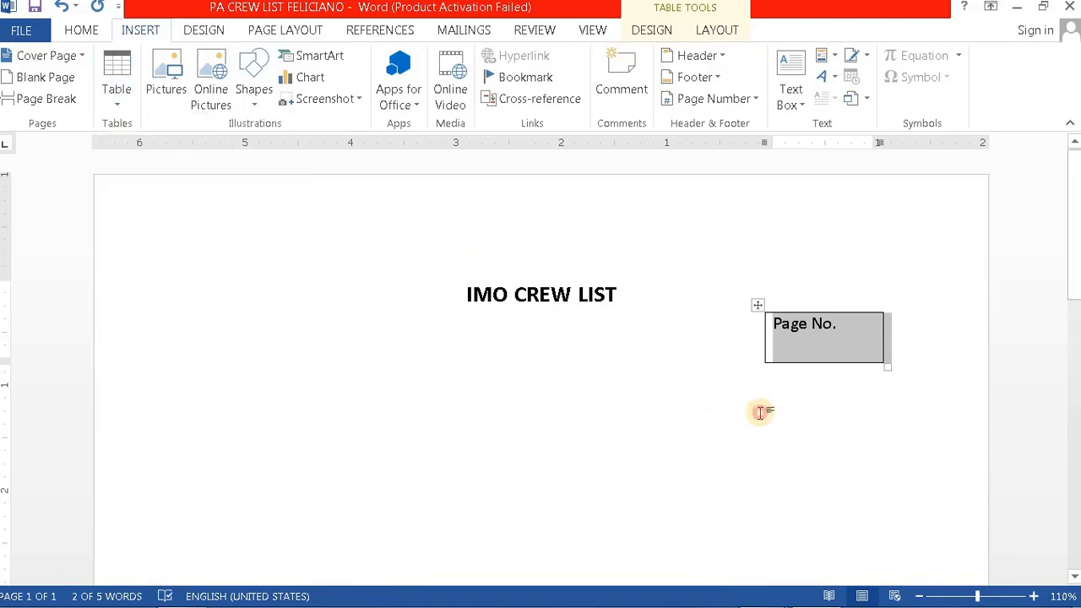
{"action": "left_click", "coordinate": [763, 410]}
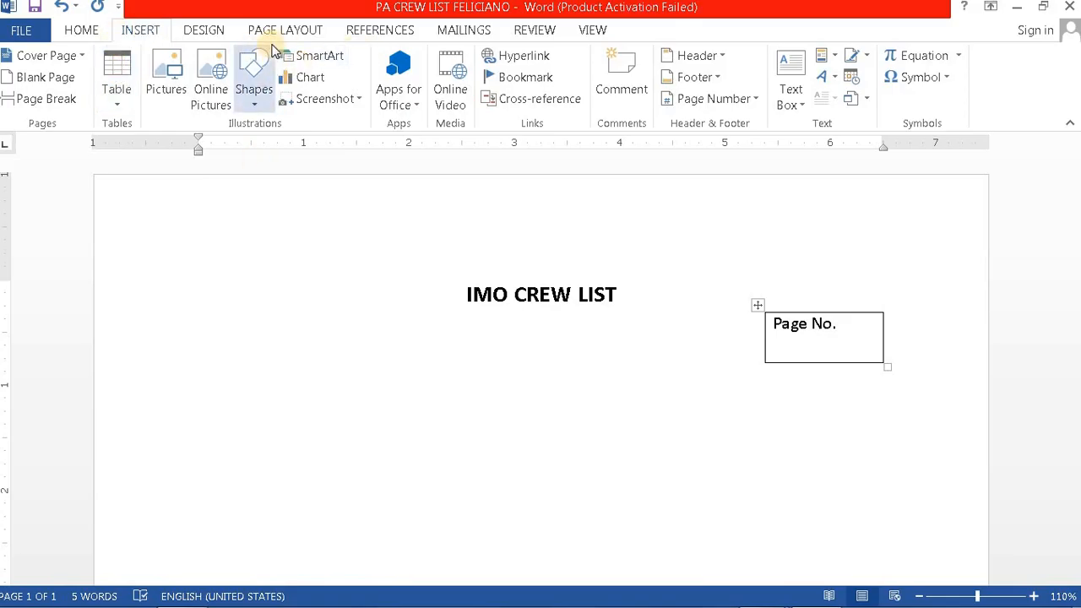
{"action": "left_click", "coordinate": [81, 30]}
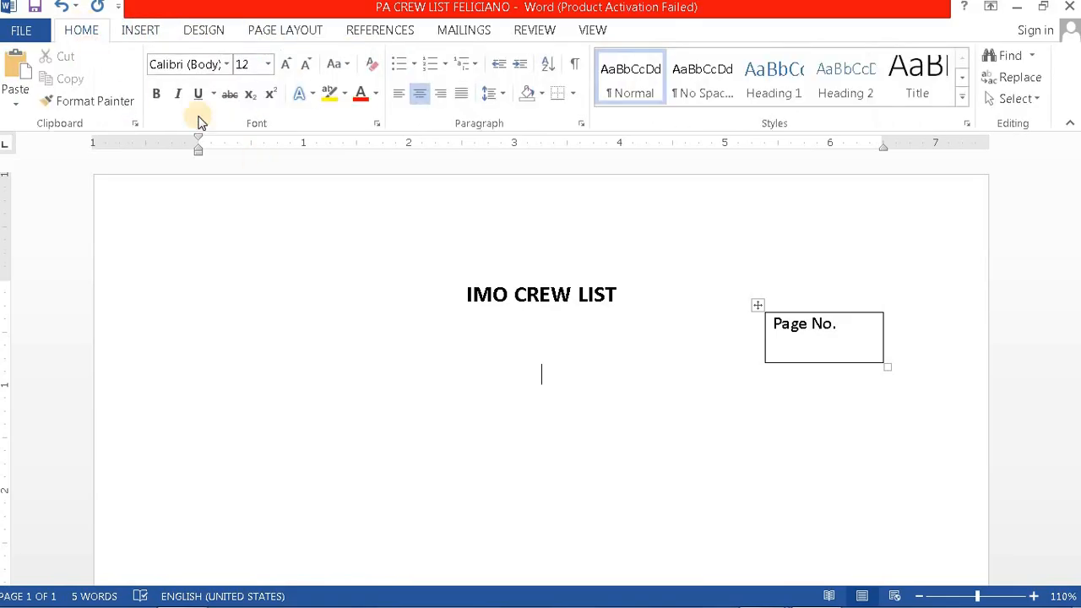
{"action": "left_click", "coordinate": [397, 95]}
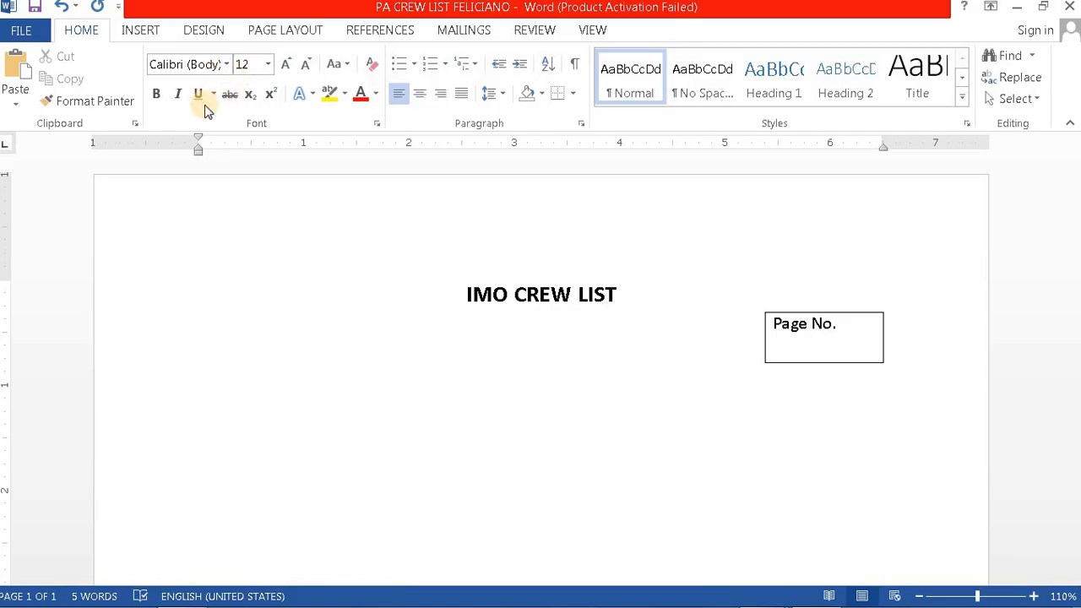
{"action": "left_click", "coordinate": [139, 30]}
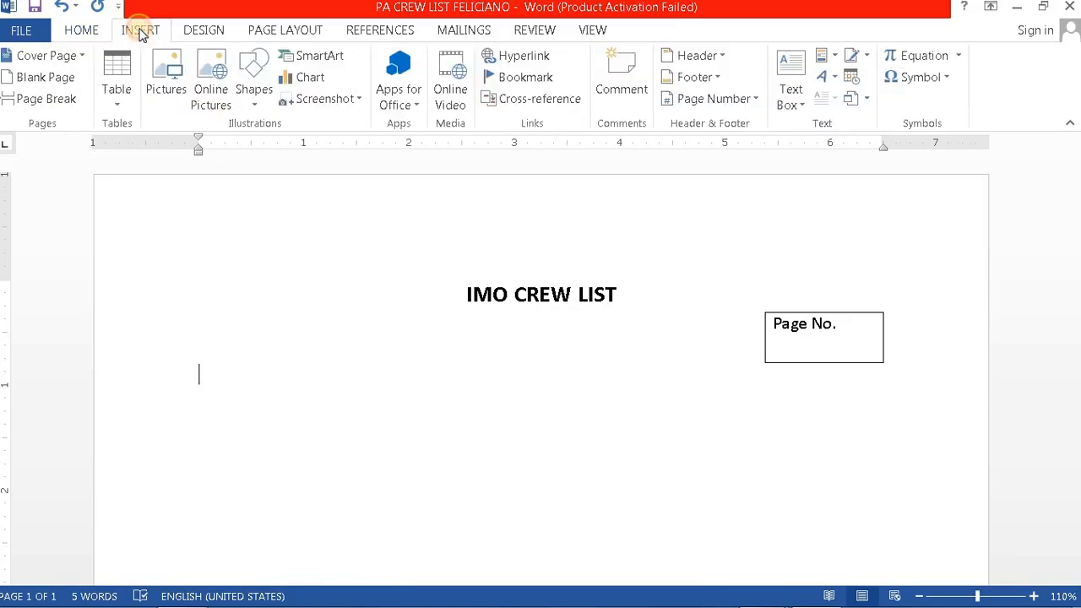
{"action": "left_click", "coordinate": [119, 77]}
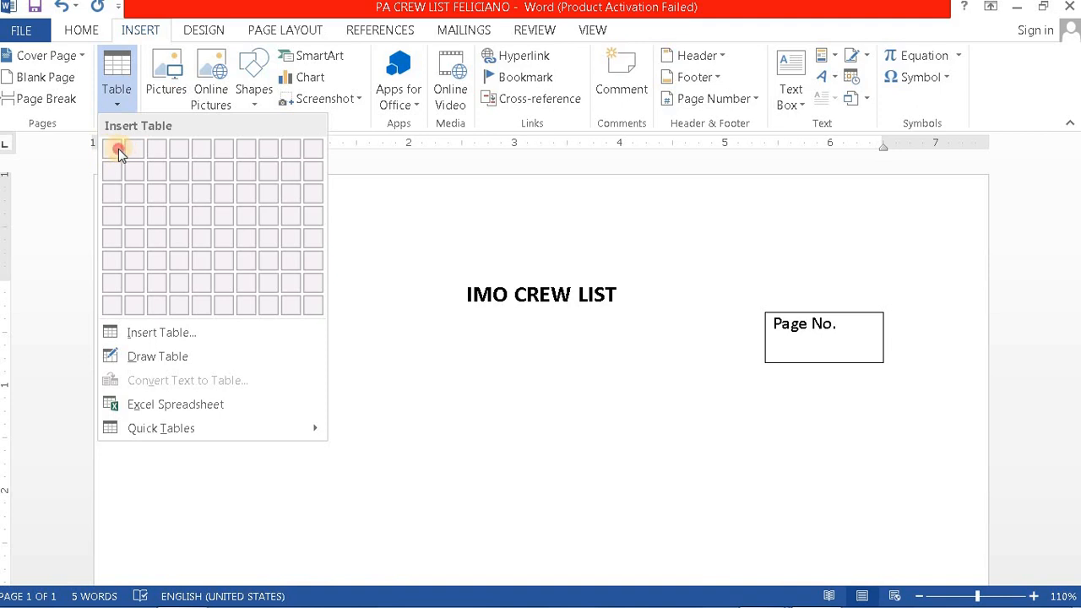
{"action": "left_click", "coordinate": [470, 463]}
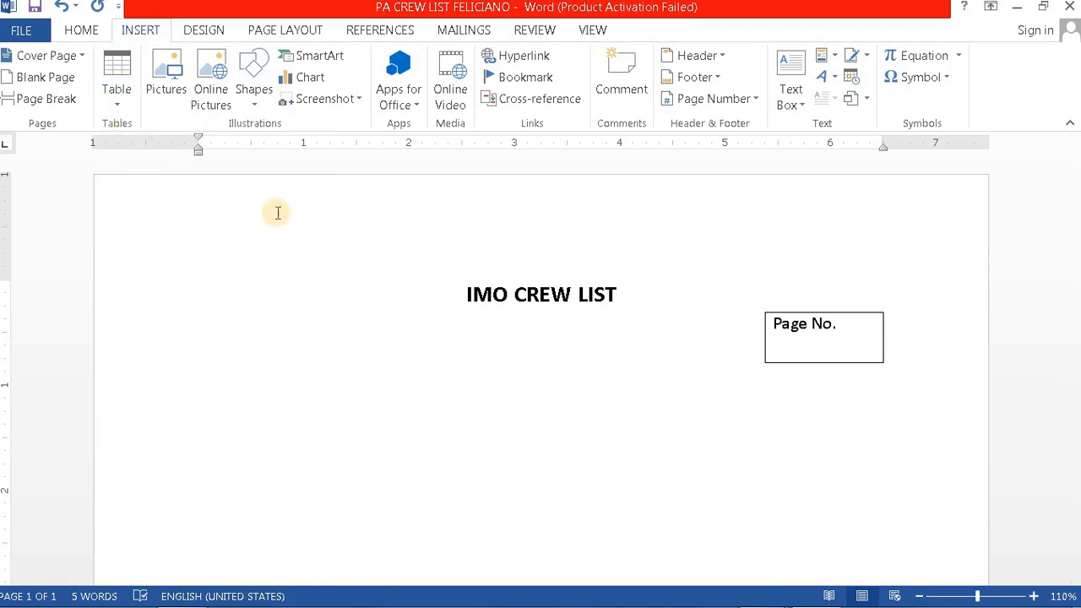
{"action": "left_click", "coordinate": [121, 83]}
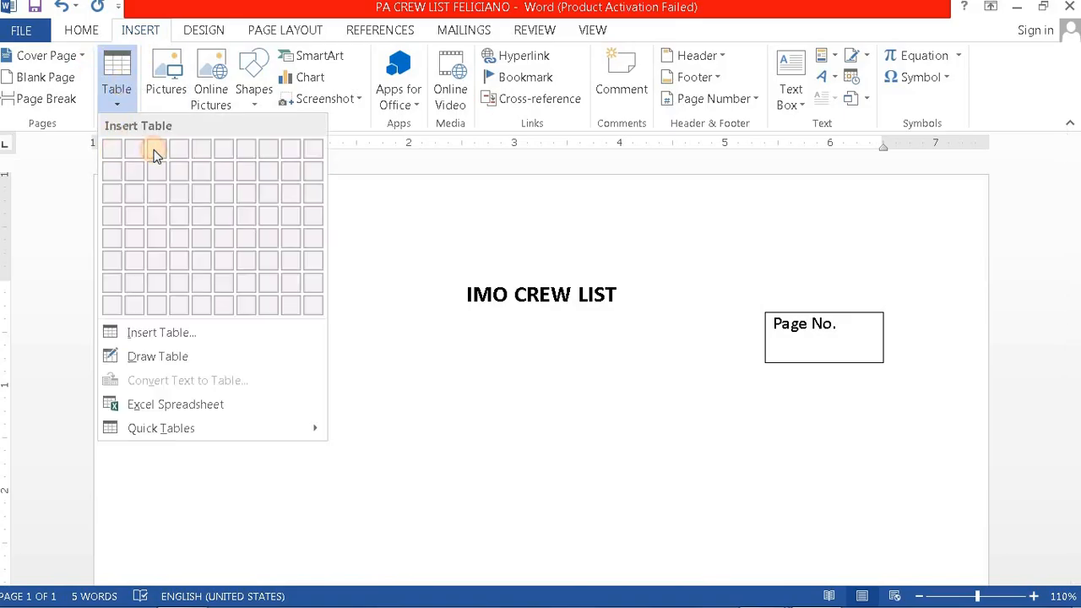
{"action": "left_click", "coordinate": [176, 322]}
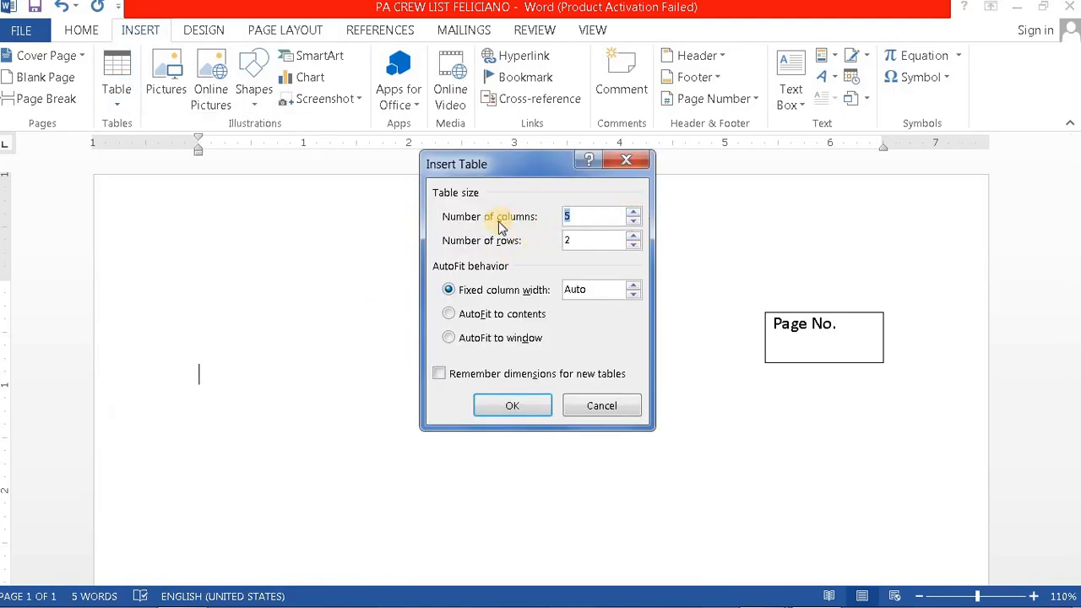
{"action": "left_click", "coordinate": [601, 407]}
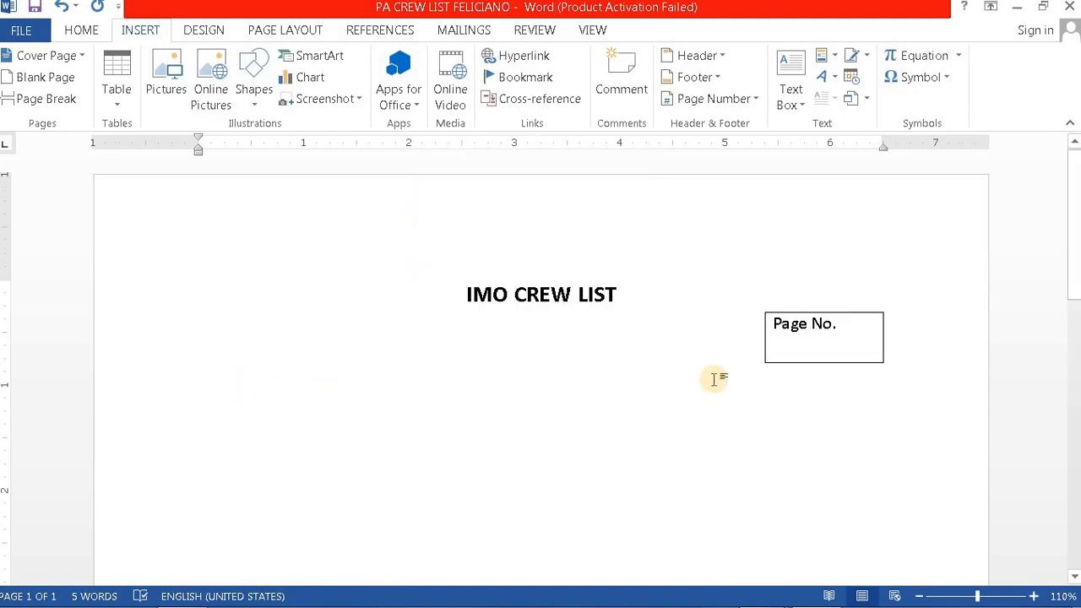
{"action": "left_click", "coordinate": [908, 352]}
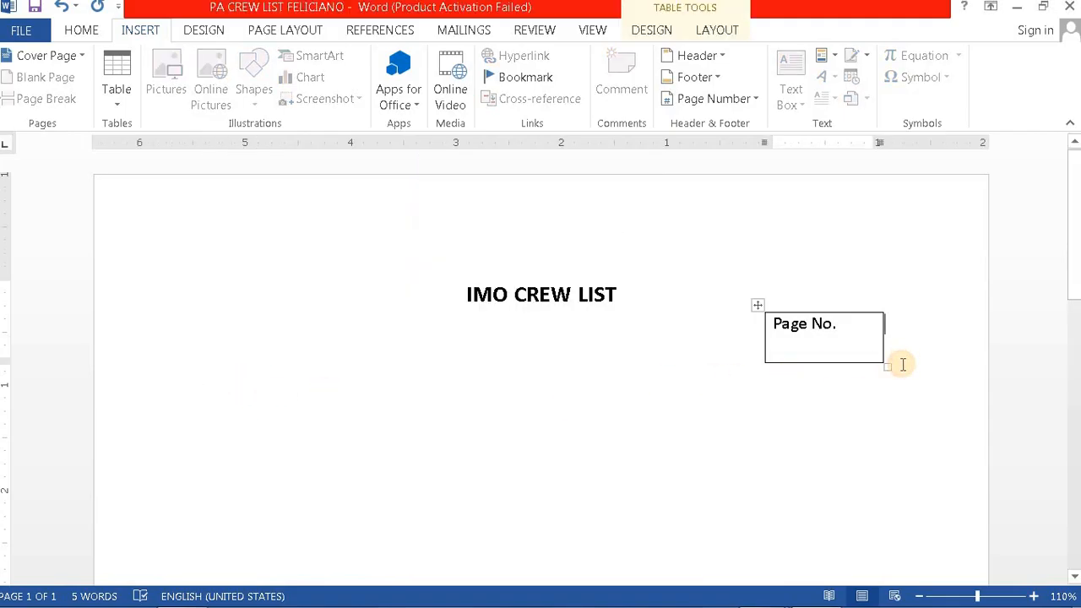
{"action": "key", "text": "Return"}
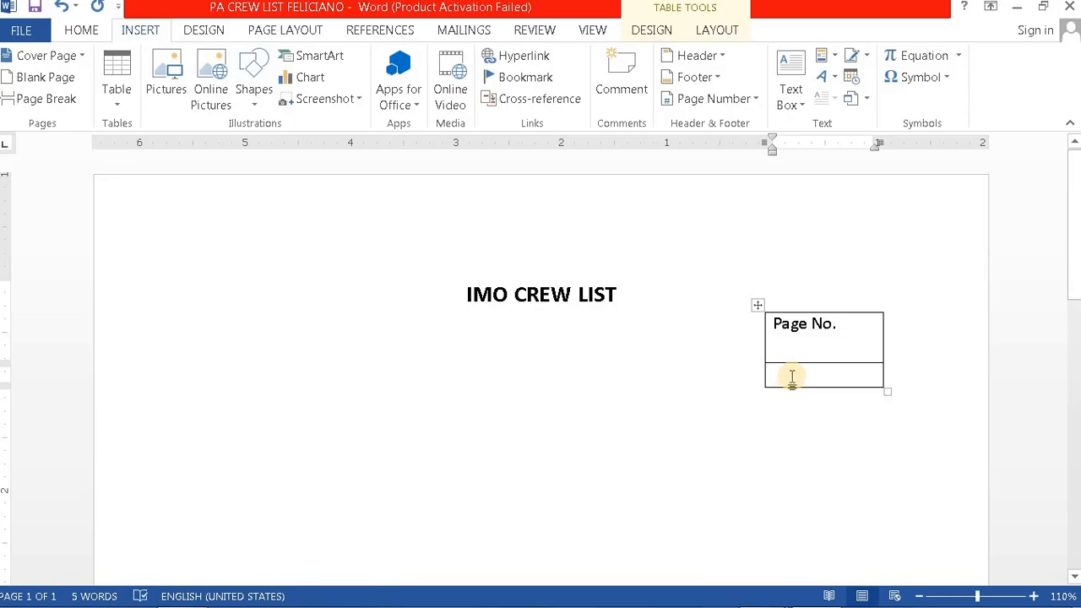
{"action": "mouse_move", "coordinate": [756, 377]}
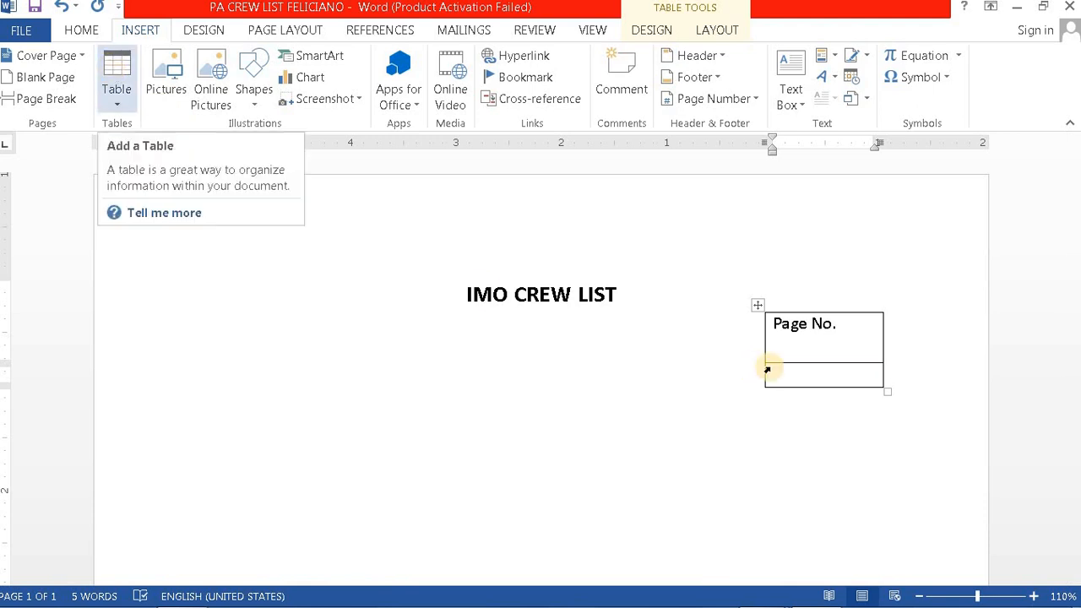
{"action": "right_click", "coordinate": [806, 375]}
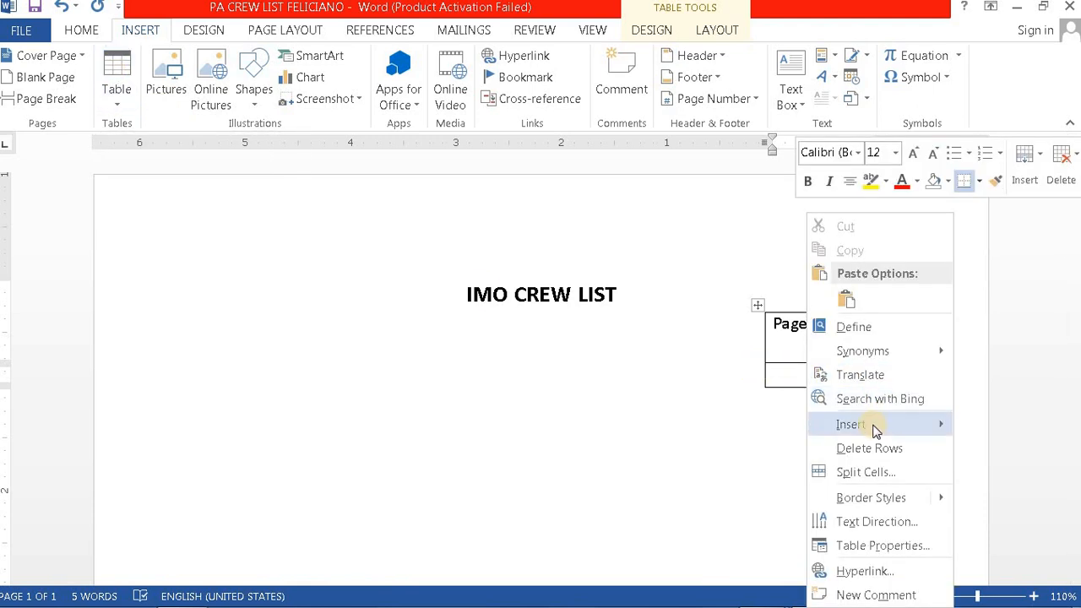
{"action": "mouse_move", "coordinate": [875, 431]}
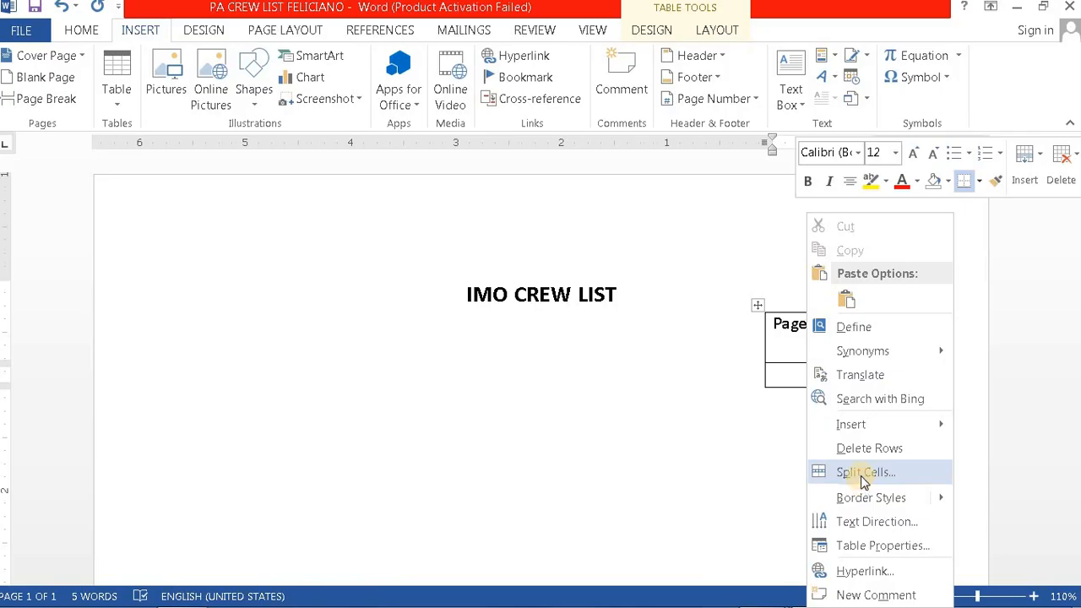
{"action": "left_click", "coordinate": [664, 434]}
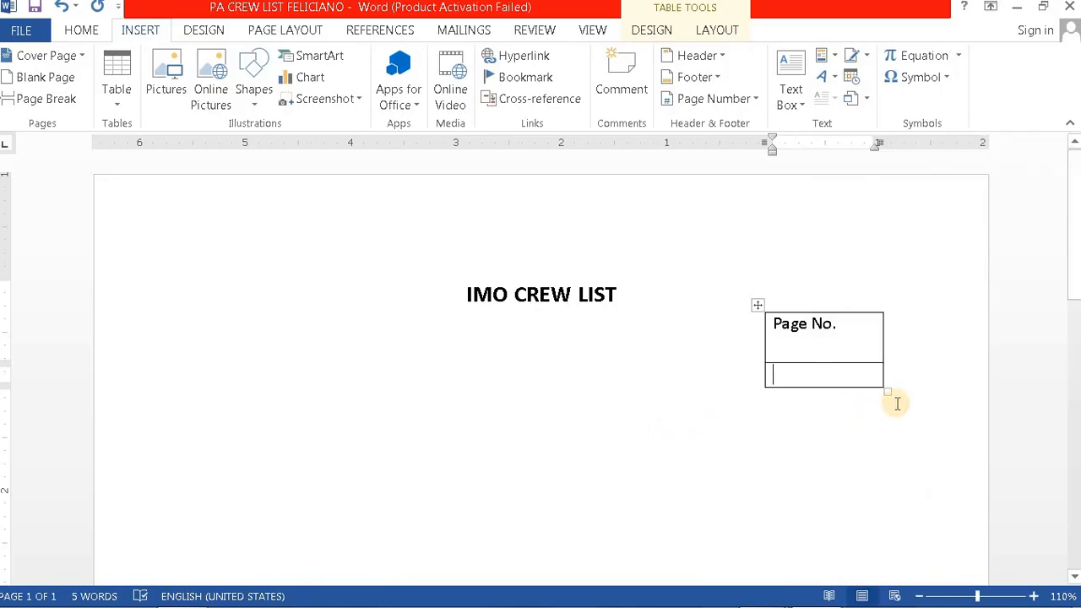
{"action": "left_click", "coordinate": [823, 377]}
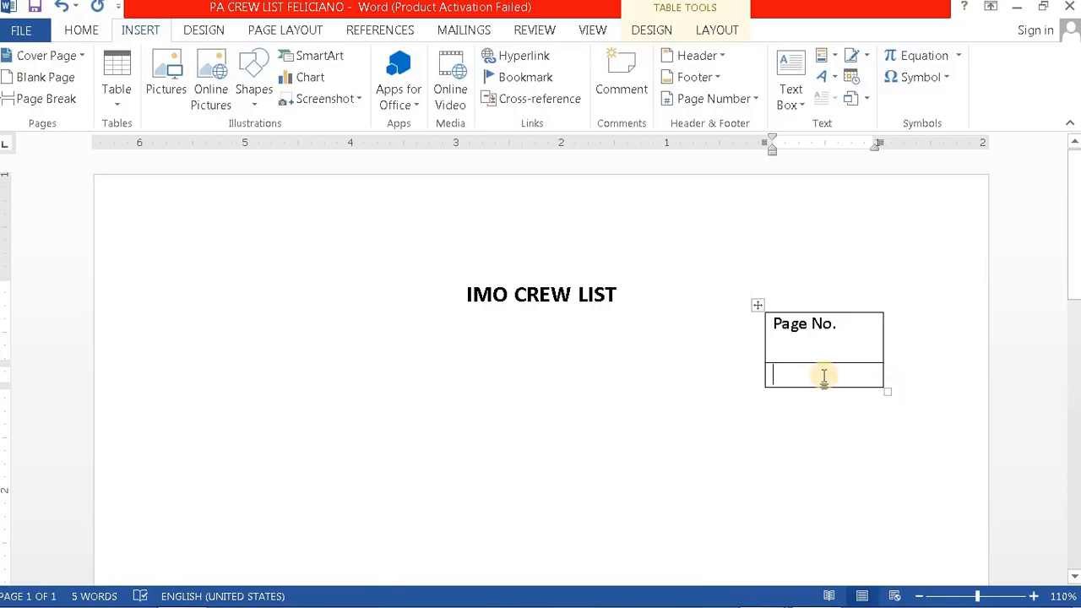
{"action": "left_click", "coordinate": [63, 8]}
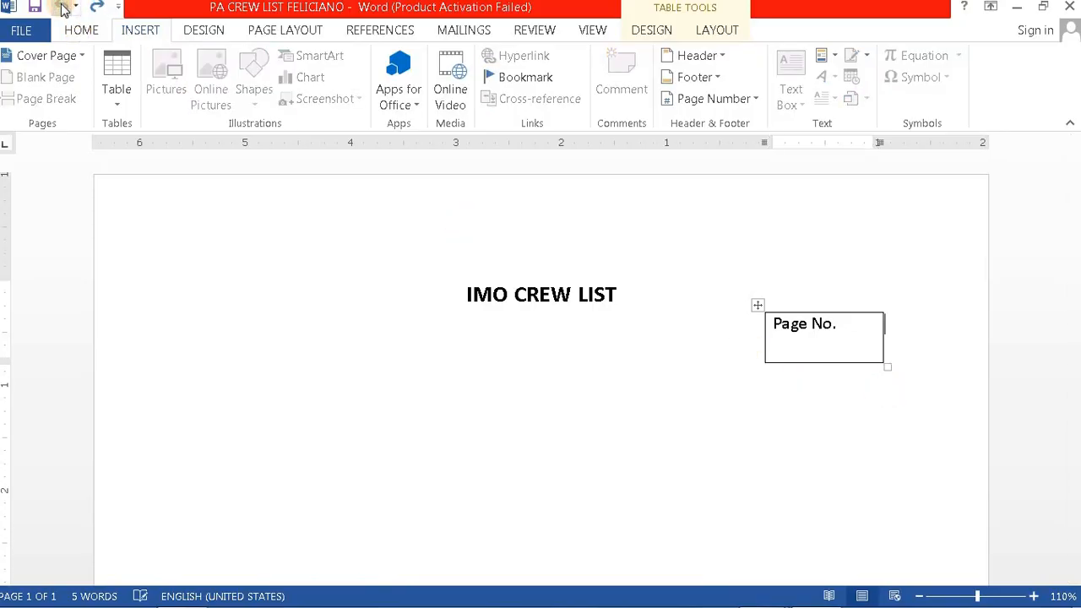
{"action": "left_click", "coordinate": [810, 378]}
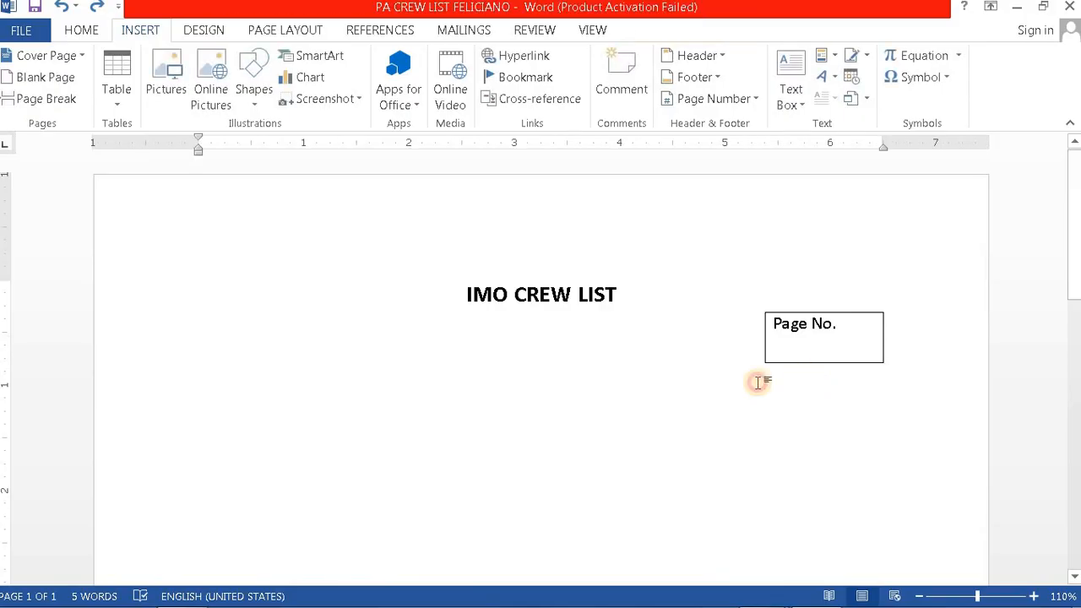
Step: Insert a 3-column, 1-row table directly below the Page No. box
{"action": "left_click", "coordinate": [118, 73]}
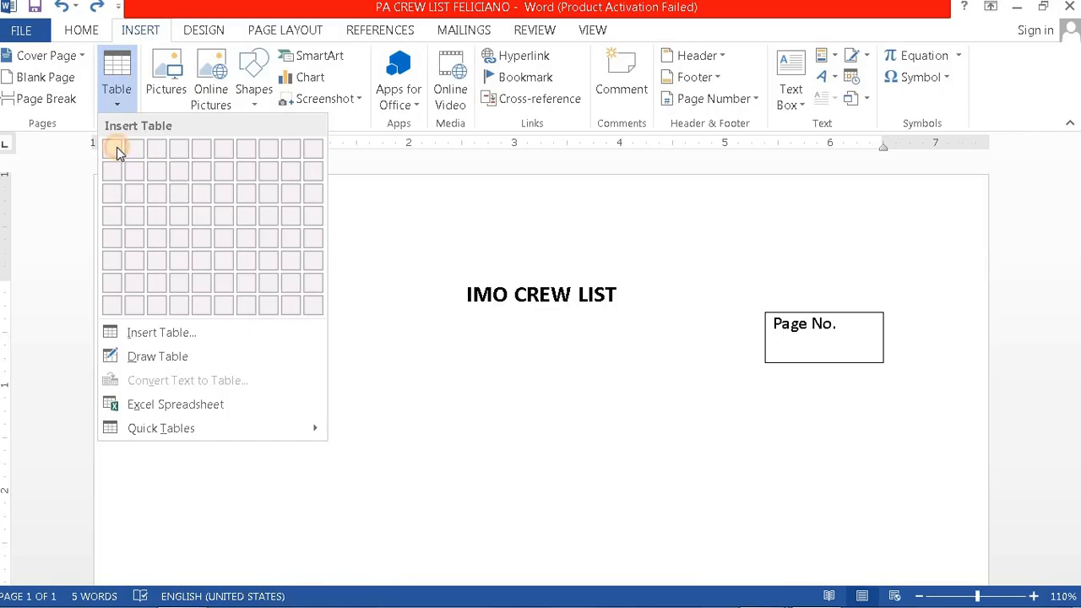
{"action": "left_click", "coordinate": [139, 336]}
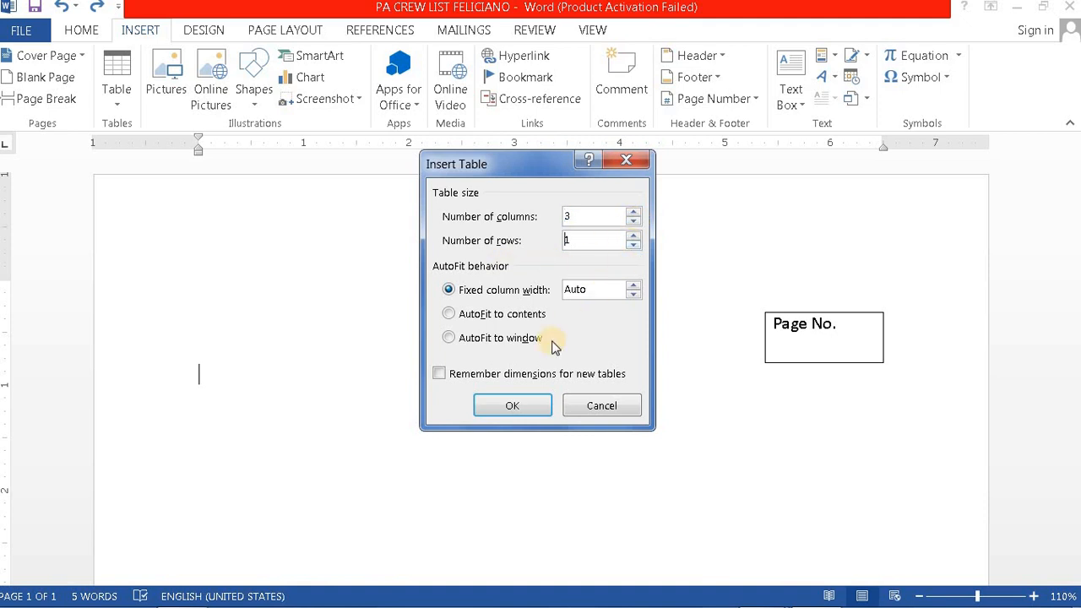
{"action": "left_click", "coordinate": [513, 406]}
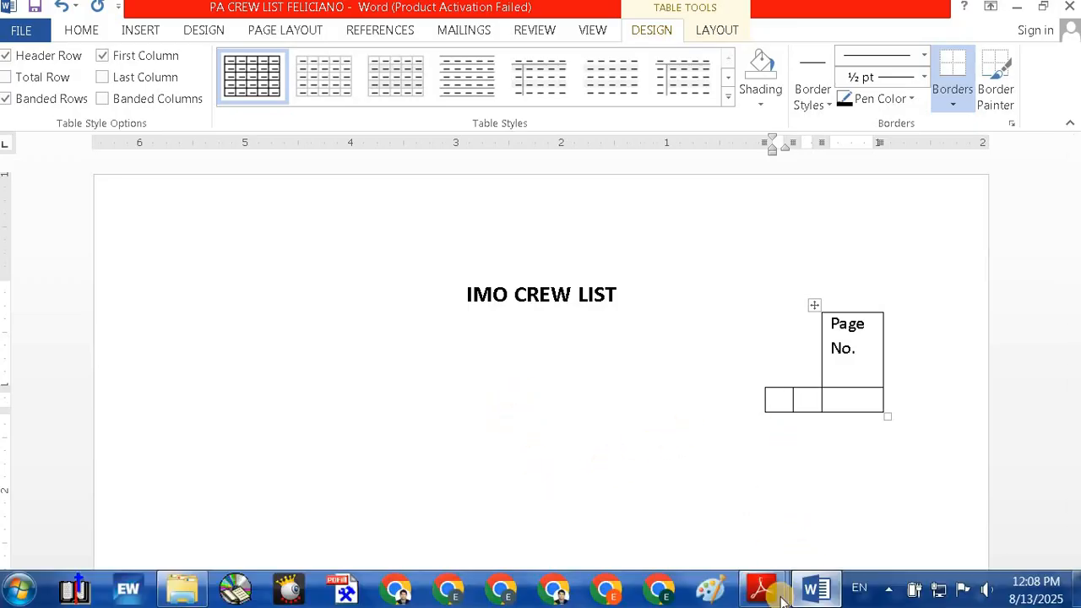
Step: Glance at the IMO Crew List PDF in Adobe Reader, then return to Word
{"action": "mouse_move", "coordinate": [782, 594]}
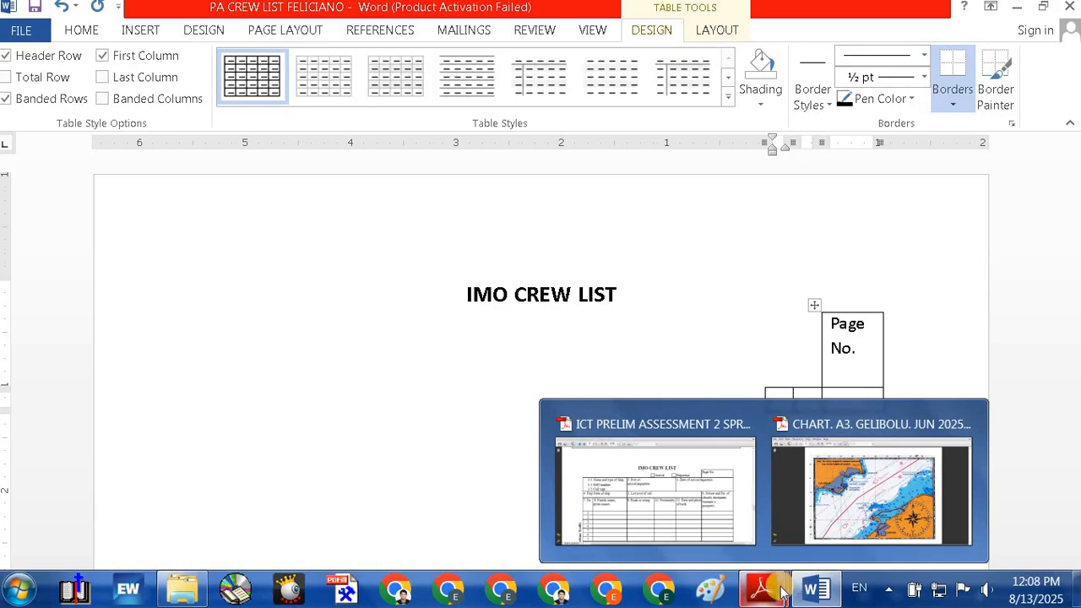
{"action": "left_click", "coordinate": [655, 507]}
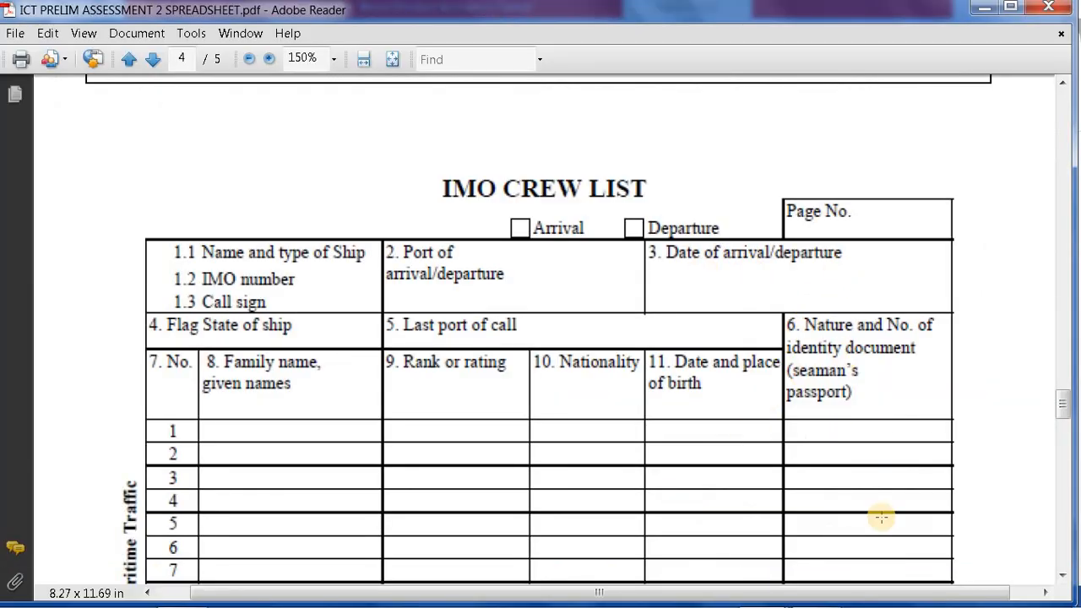
{"action": "mouse_move", "coordinate": [883, 603]}
{"action": "mouse_move", "coordinate": [823, 598]}
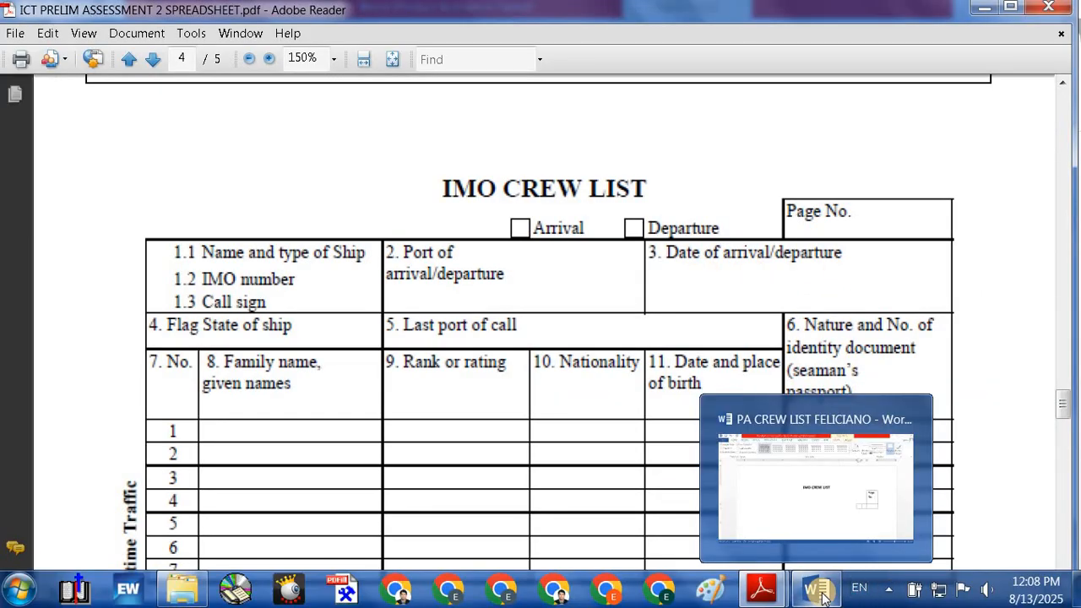
{"action": "left_click", "coordinate": [823, 597]}
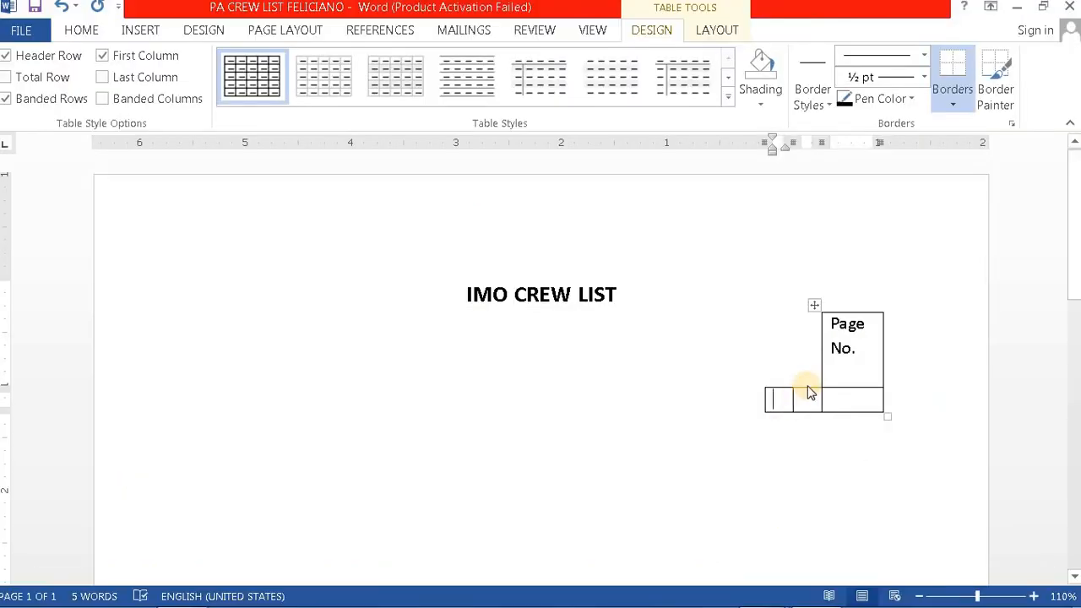
Step: Stretch the new row to the left page margin and widen its middle cell to about half the row
{"action": "left_click_drag", "start_coordinate": [815, 359], "coordinate": [785, 354]}
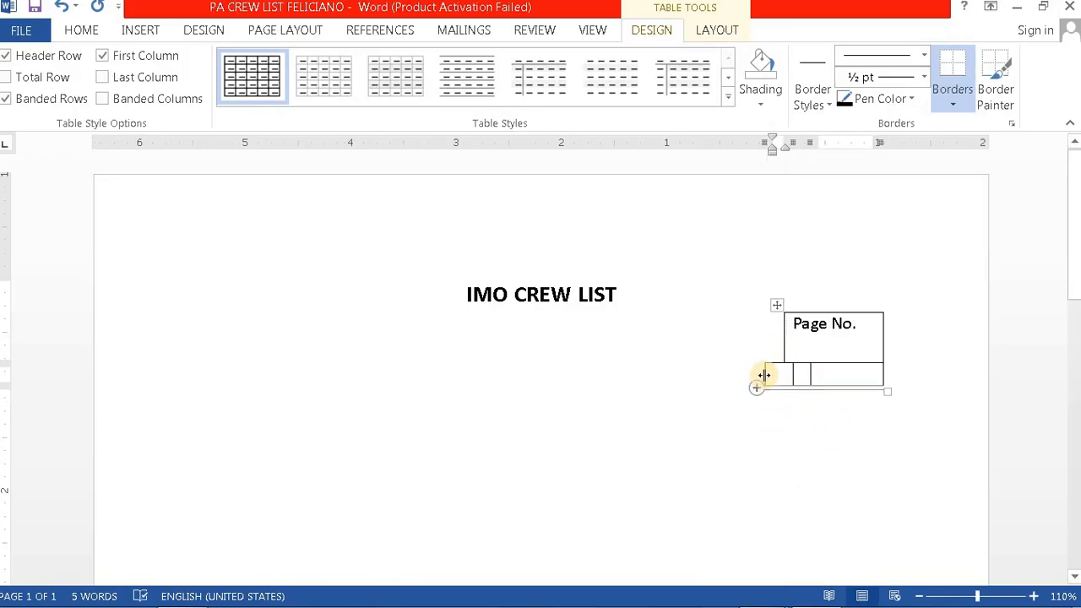
{"action": "left_click_drag", "start_coordinate": [764, 375], "coordinate": [252, 389]}
{"action": "left_click", "coordinate": [311, 485]}
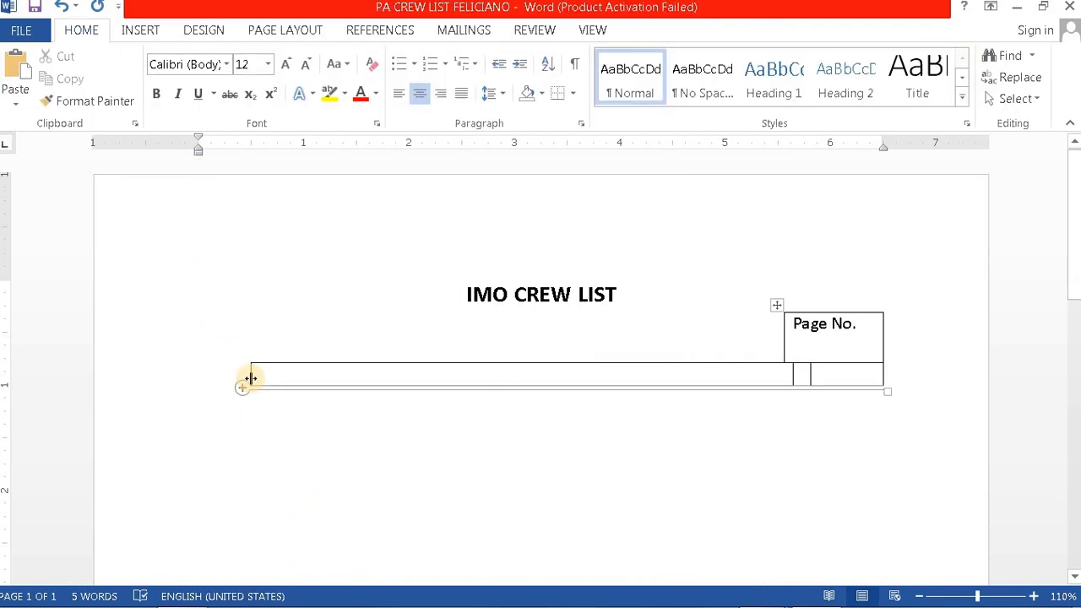
{"action": "left_click_drag", "start_coordinate": [250, 374], "coordinate": [197, 373]}
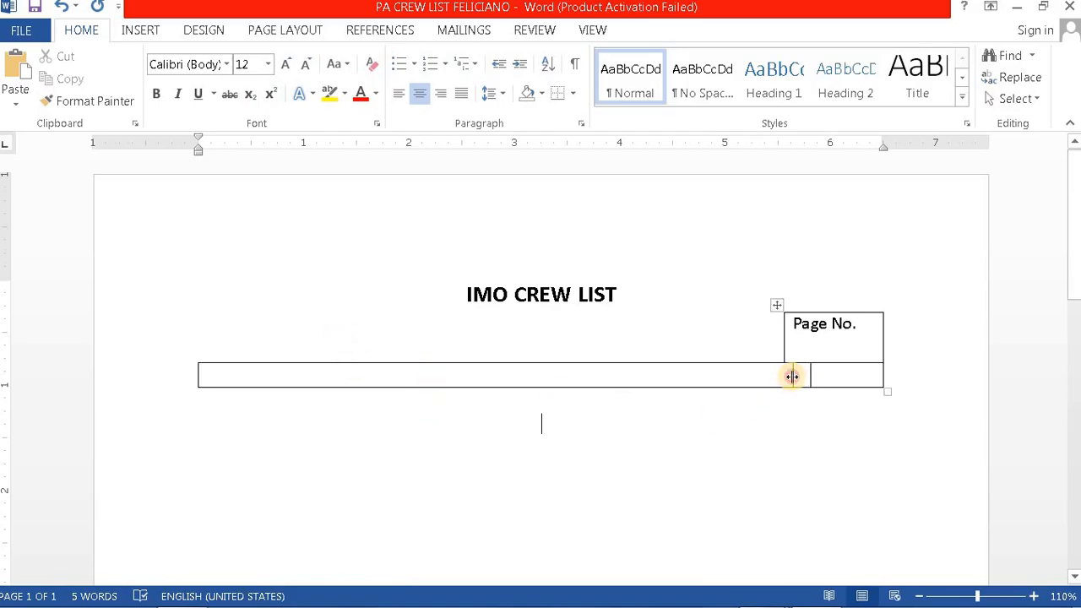
{"action": "left_click_drag", "start_coordinate": [792, 377], "coordinate": [462, 375]}
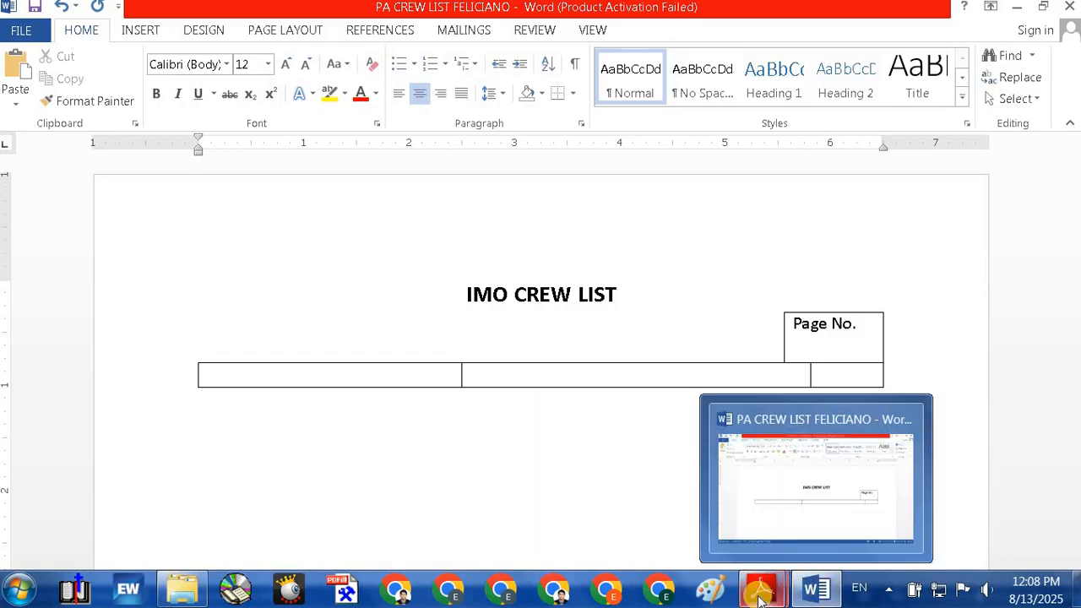
Step: Check the IMO Crew List PDF again and return to the Word document
{"action": "mouse_move", "coordinate": [760, 598]}
{"action": "left_click", "coordinate": [650, 523]}
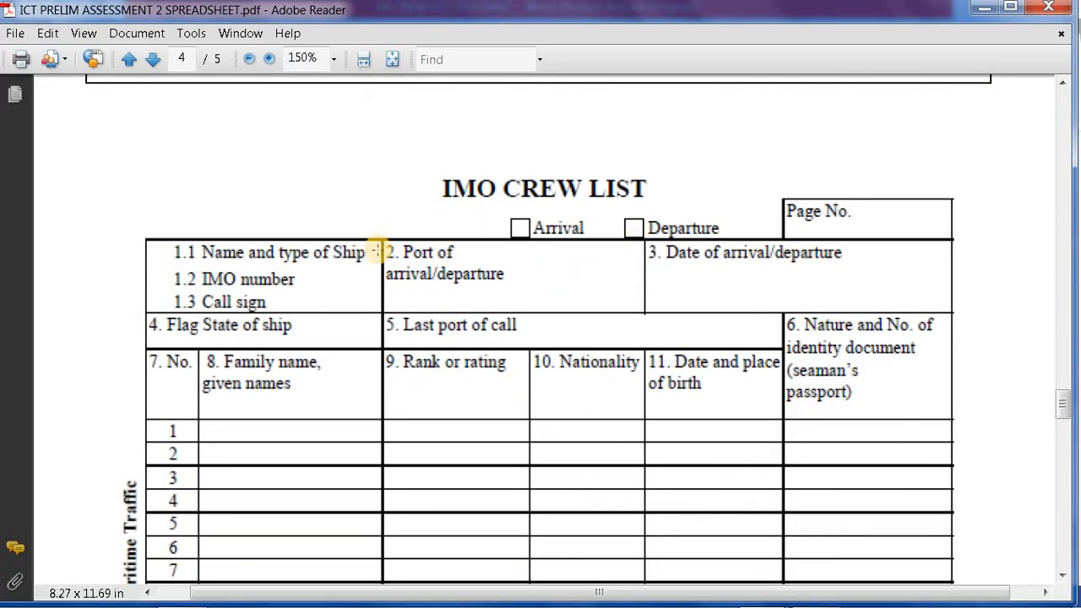
{"action": "mouse_move", "coordinate": [767, 596]}
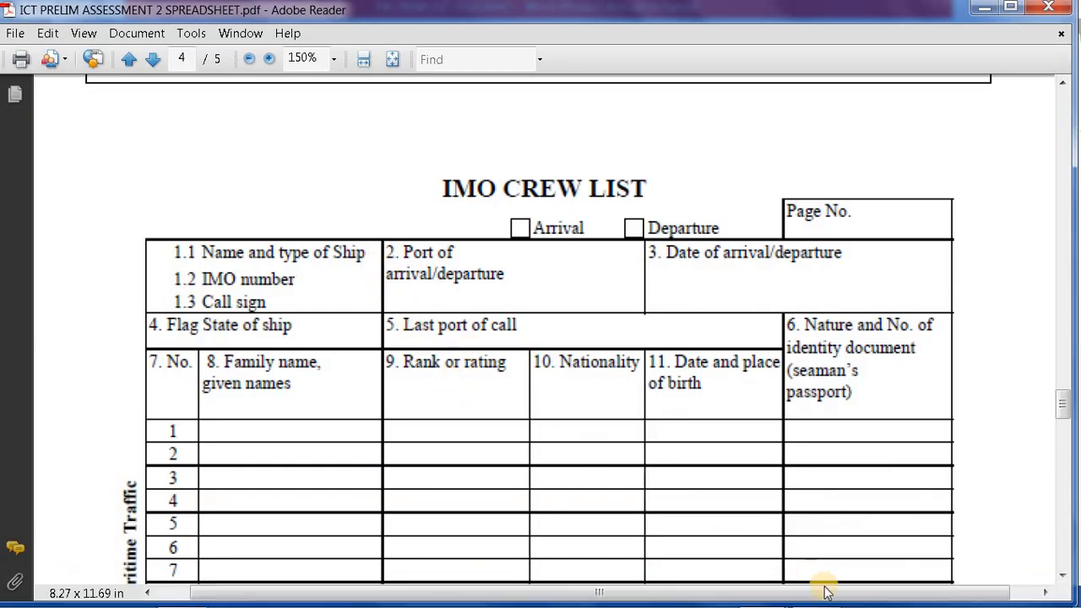
{"action": "mouse_move", "coordinate": [816, 591]}
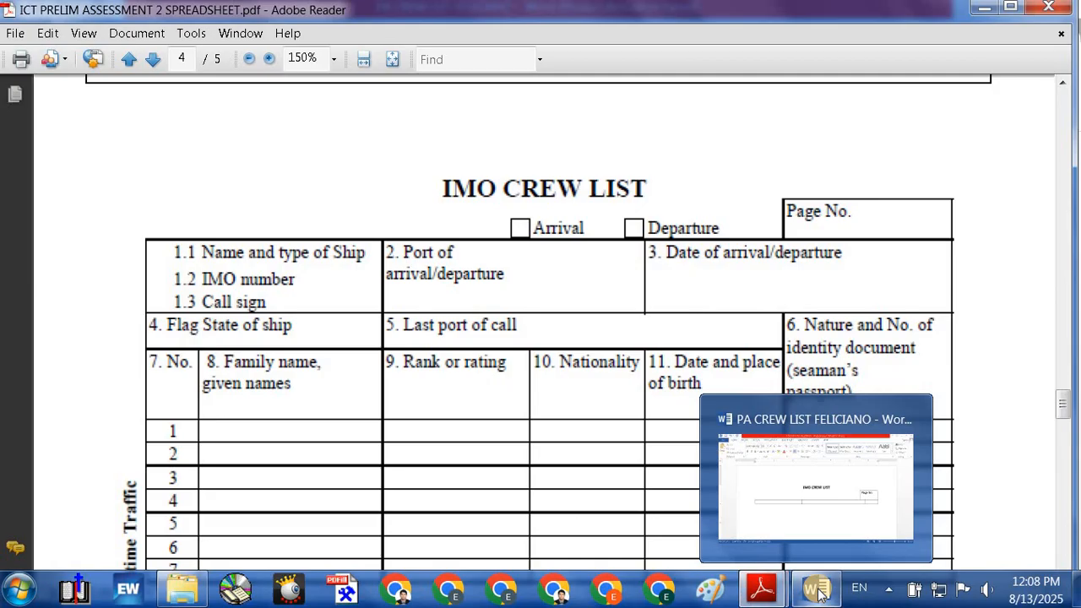
{"action": "left_click", "coordinate": [817, 593]}
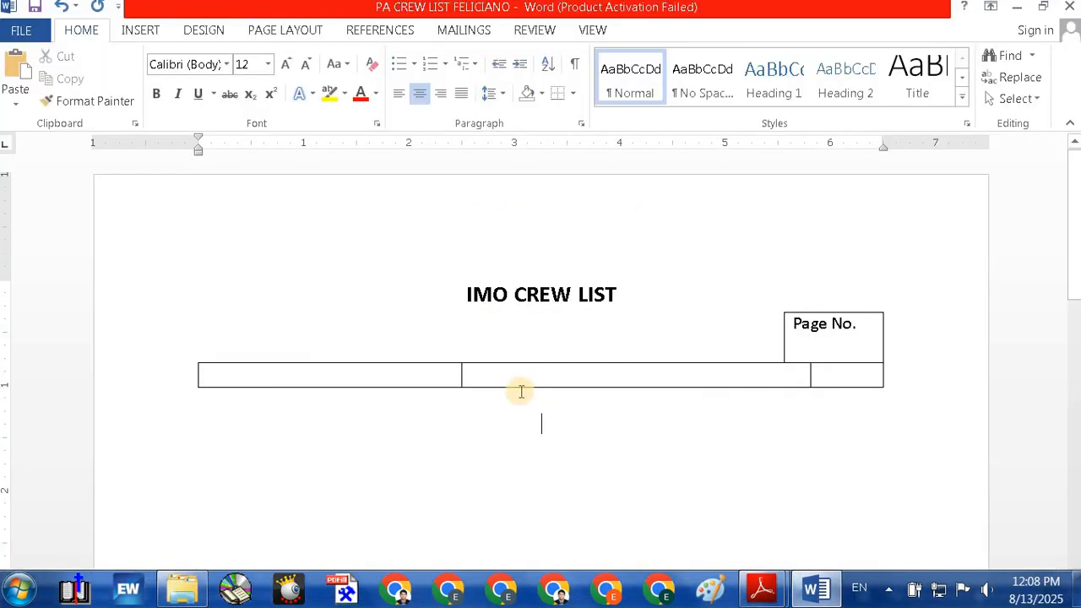
Step: Narrow the row's first cell and widen the last cell by moving its border left
{"action": "left_click_drag", "start_coordinate": [461, 375], "coordinate": [389, 375]}
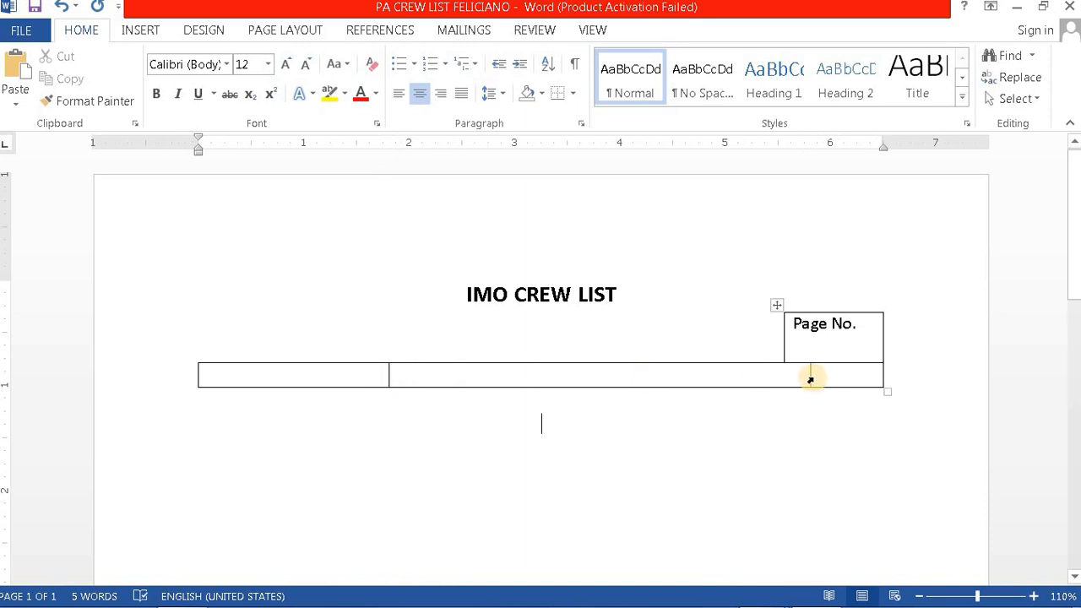
{"action": "left_click_drag", "start_coordinate": [810, 375], "coordinate": [763, 375]}
{"action": "left_click_drag", "start_coordinate": [660, 375], "coordinate": [626, 378]}
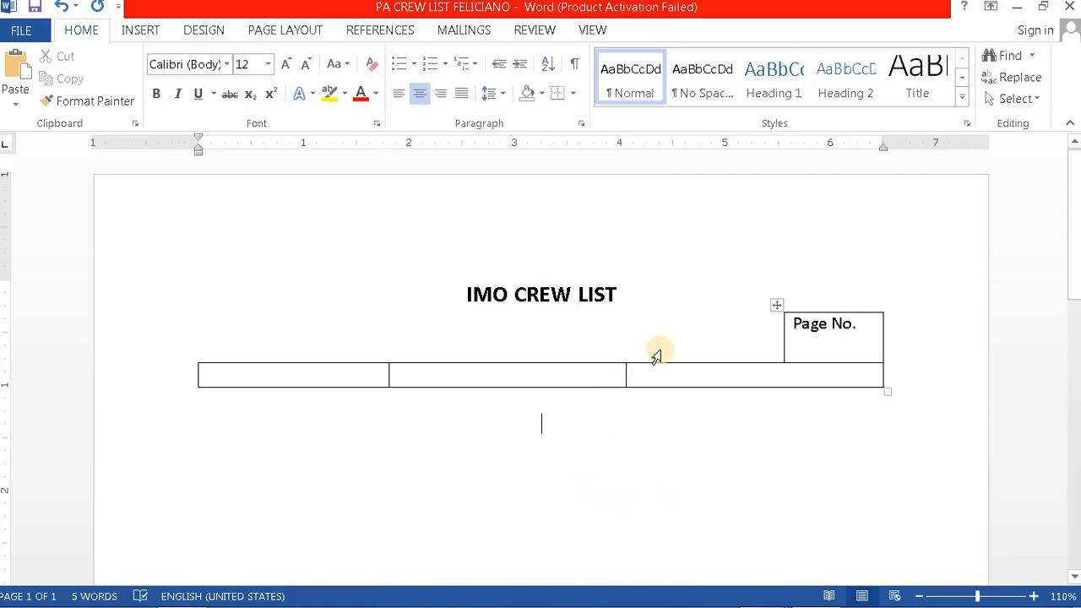
{"action": "left_click", "coordinate": [710, 354]}
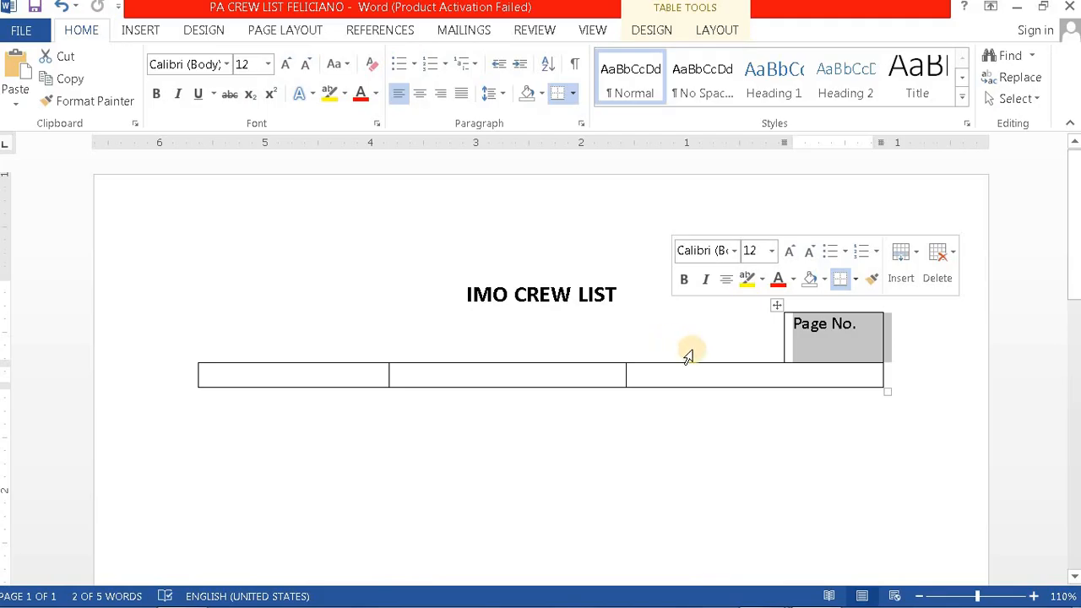
{"action": "left_click", "coordinate": [473, 313]}
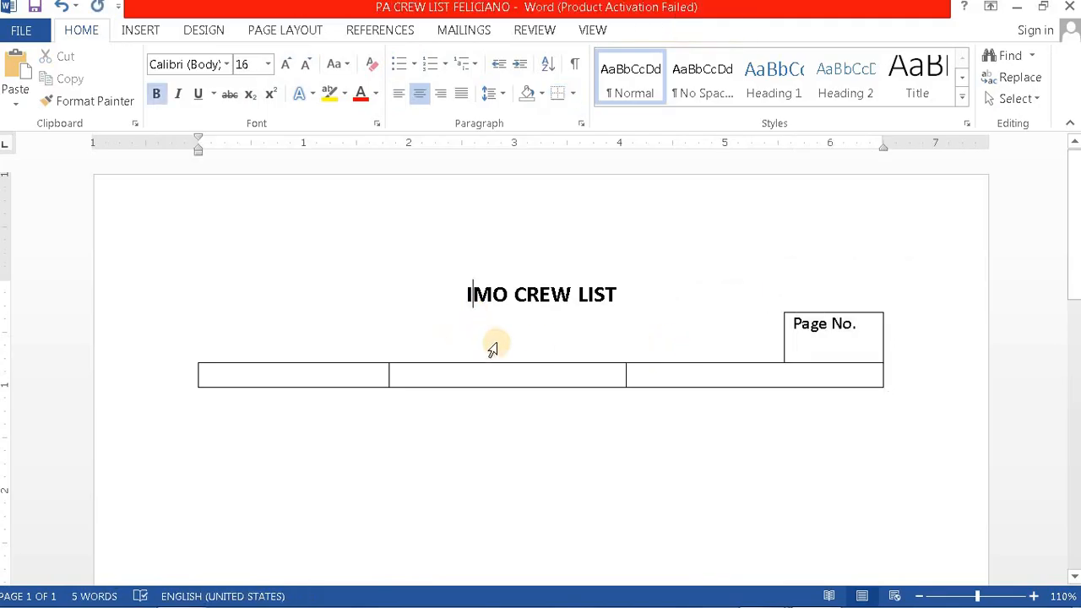
{"action": "left_click", "coordinate": [346, 375]}
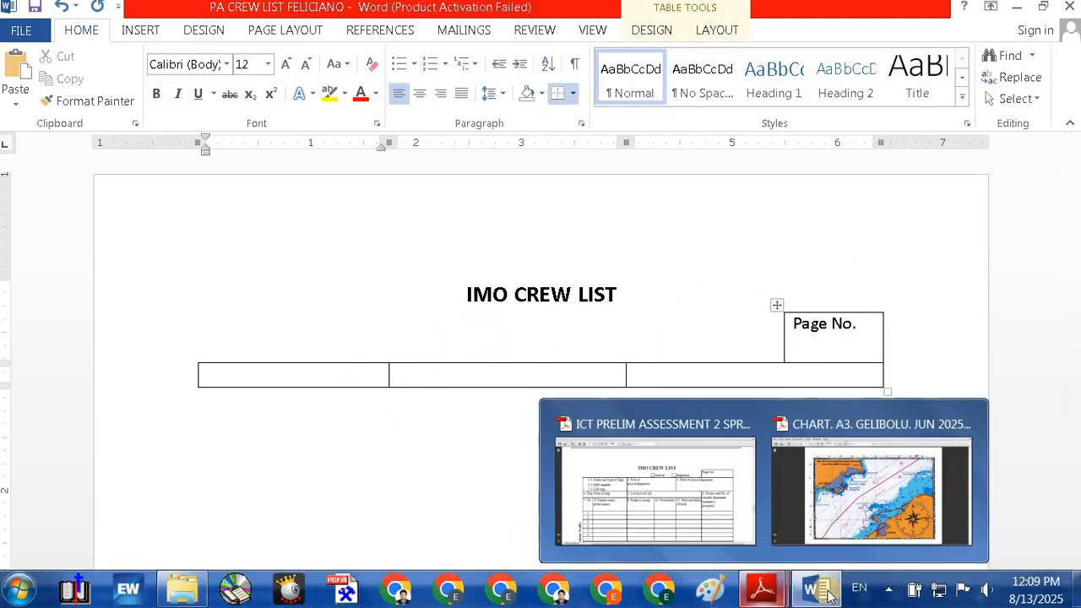
Step: Bring the IMO Crew List PDF back up for reference
{"action": "mouse_move", "coordinate": [815, 596]}
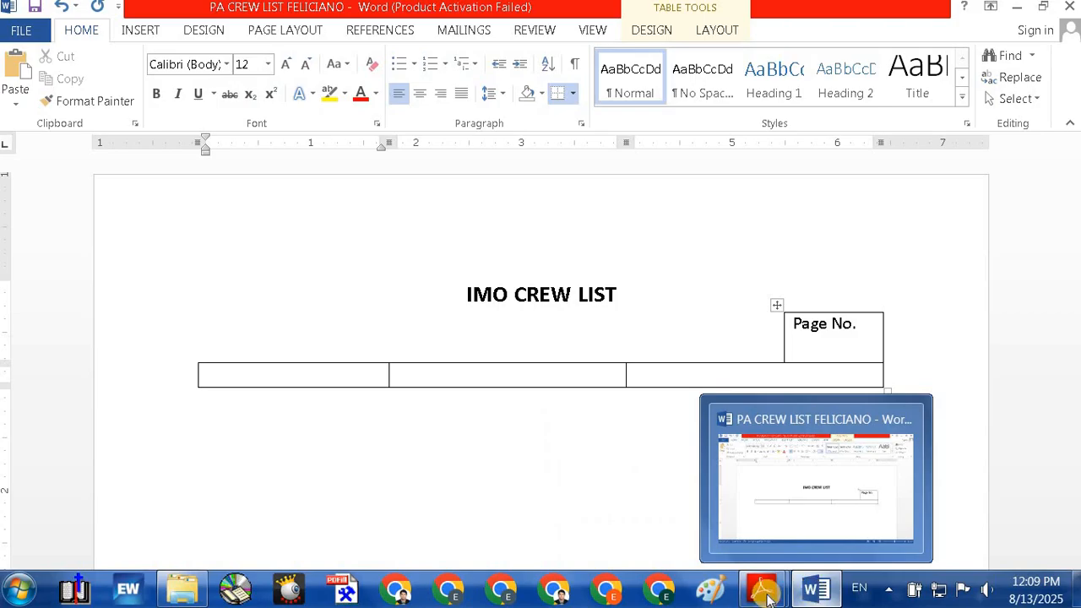
{"action": "mouse_move", "coordinate": [763, 592]}
{"action": "left_click", "coordinate": [692, 517]}
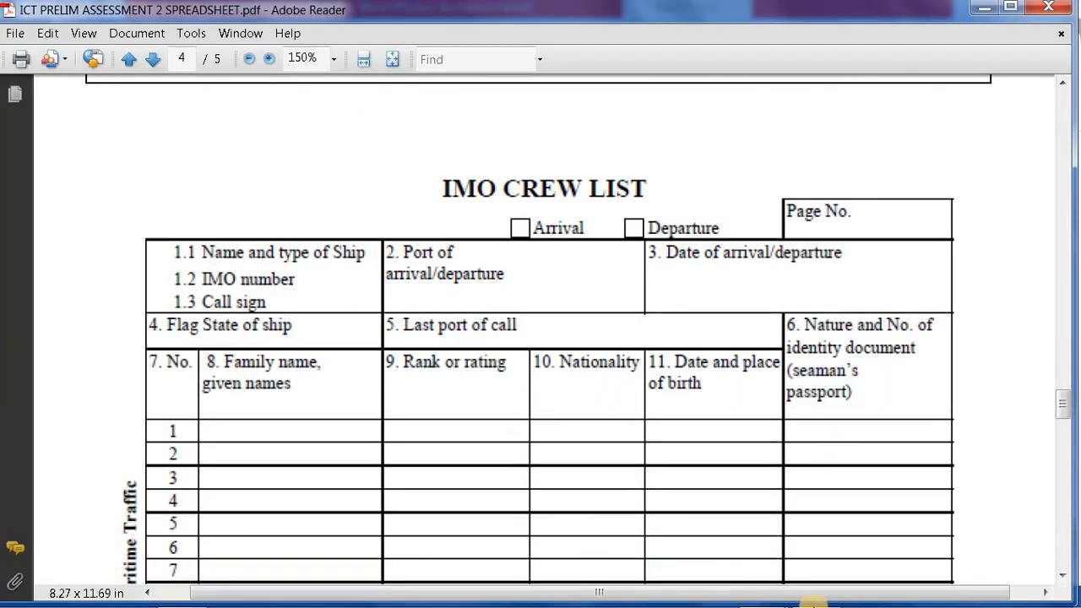
Step: Type '1.1 Name and Type of Ship' in the first cell, widening the column so it fits one line
{"action": "left_click", "coordinate": [815, 591]}
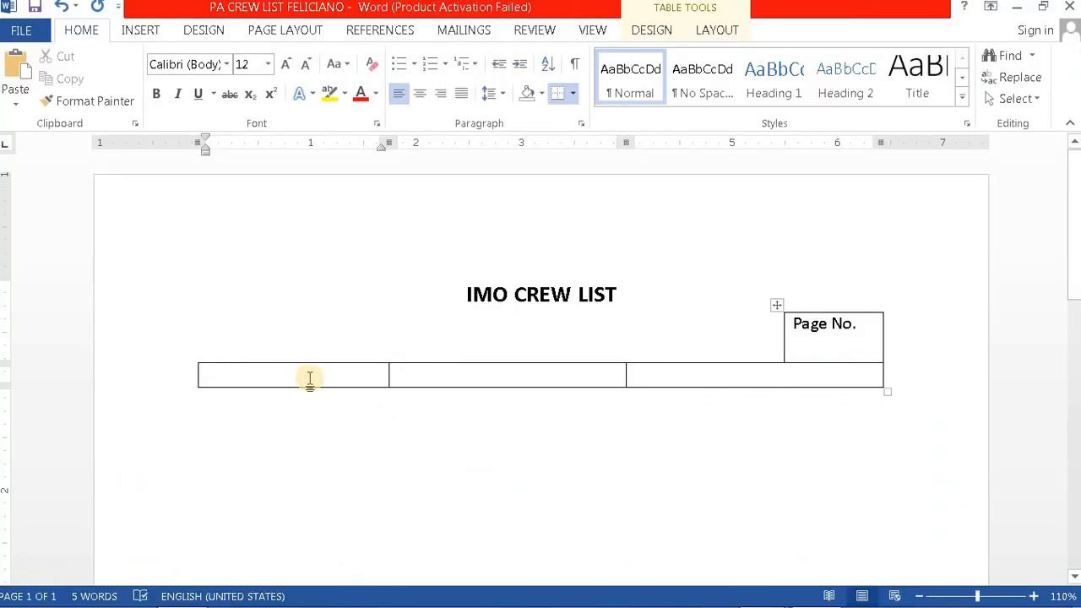
{"action": "type", "text": "1.1 Name and"}
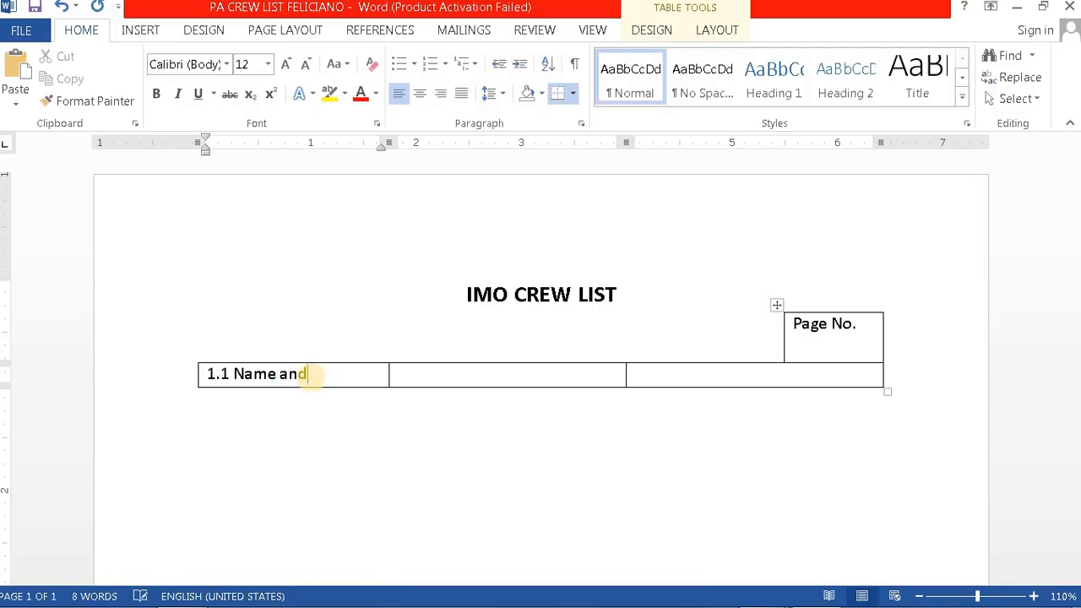
{"action": "type", "text": "Type of Ship"}
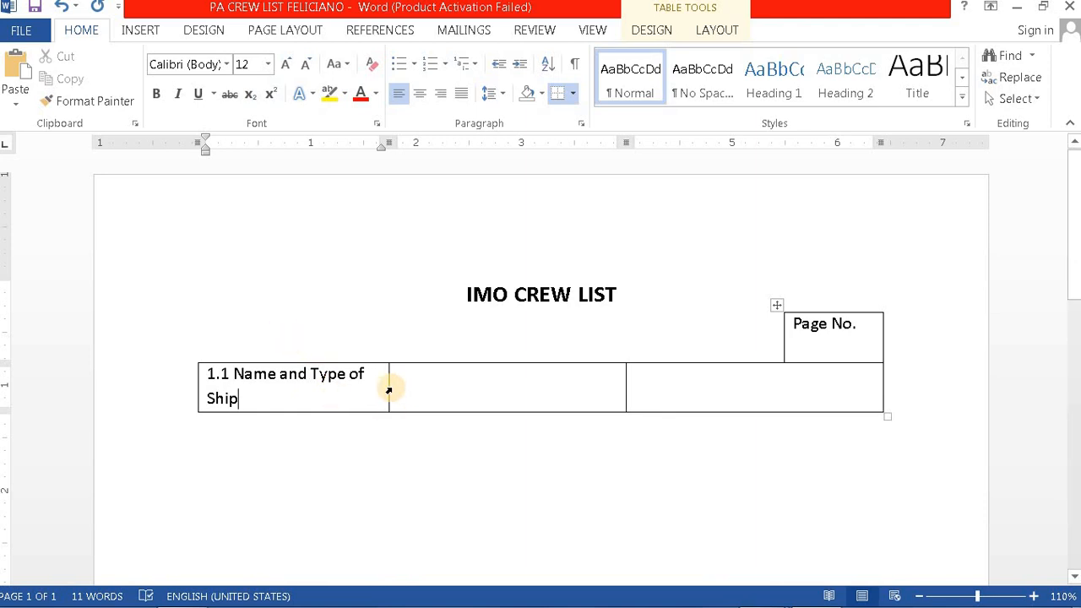
{"action": "left_click_drag", "start_coordinate": [390, 389], "coordinate": [407, 387]}
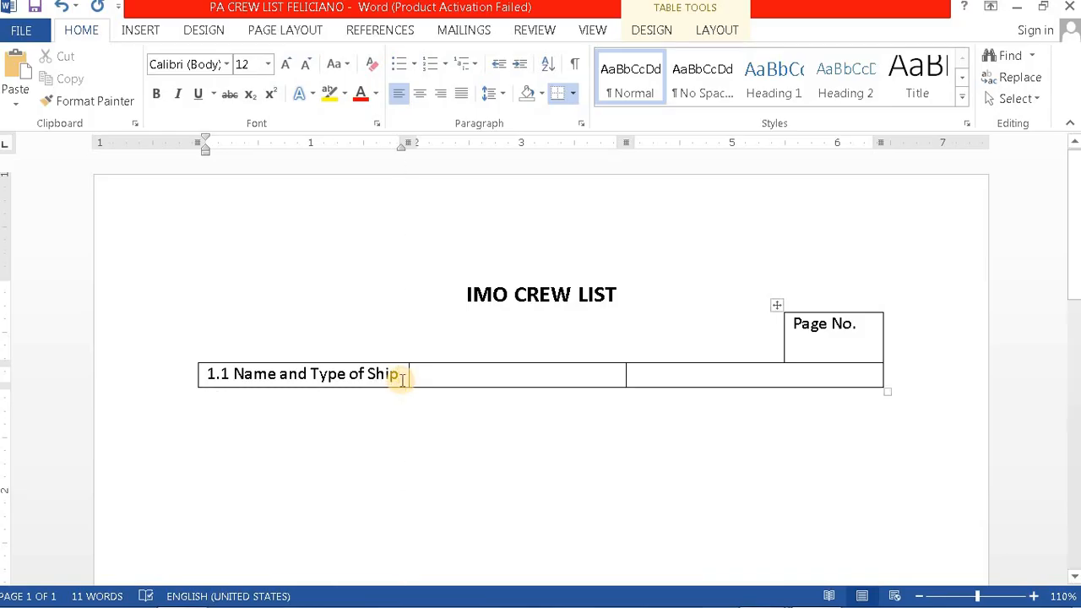
{"action": "key", "text": "Return"}
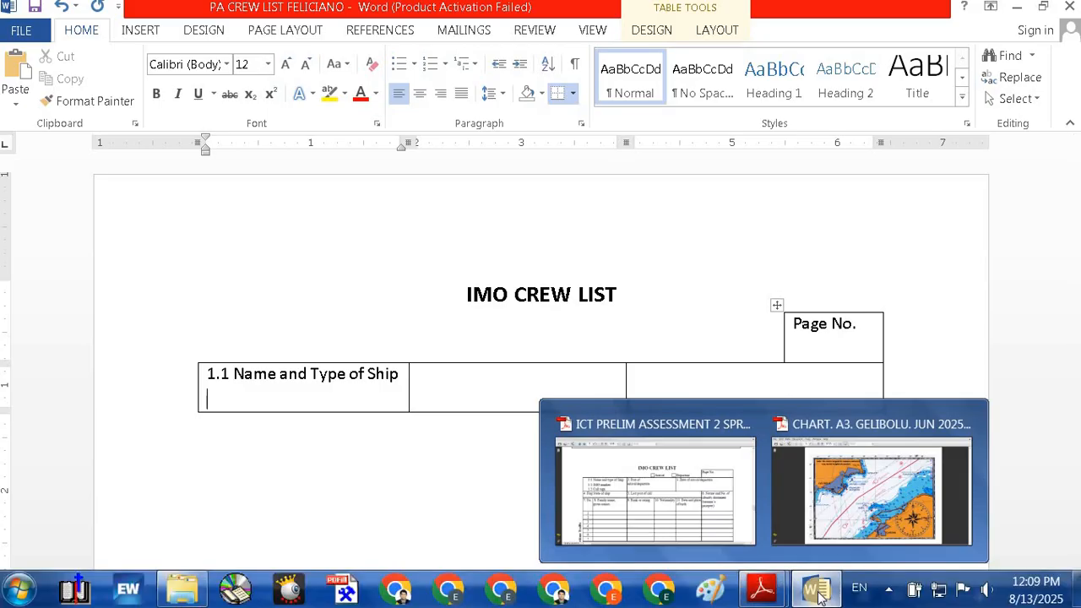
Step: Check the PDF and add '1.2 IMO Number' on the next line of the first cell
{"action": "mouse_move", "coordinate": [817, 594]}
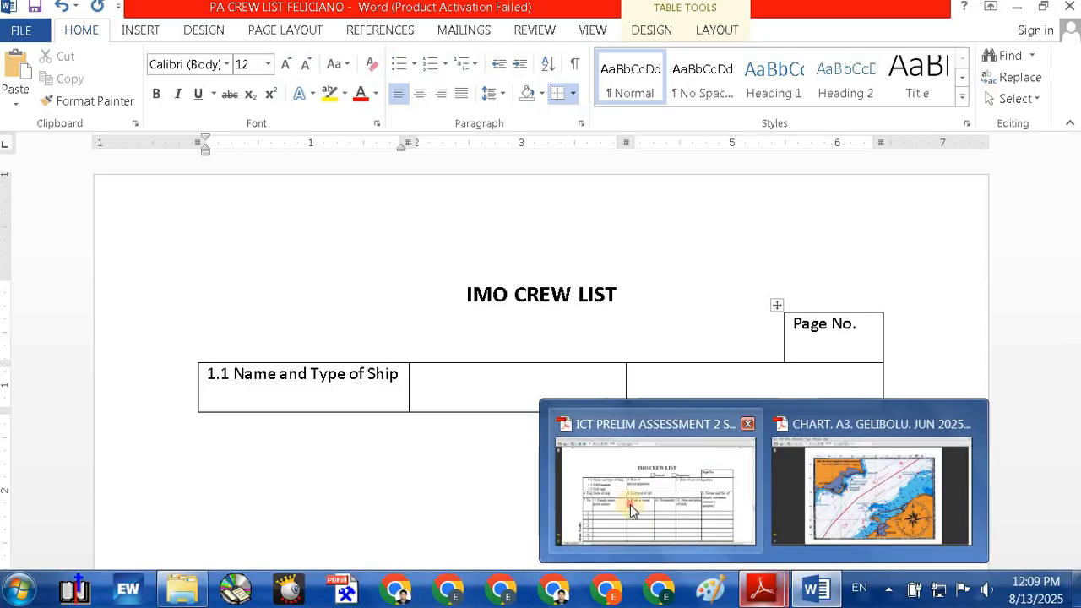
{"action": "left_click", "coordinate": [628, 502]}
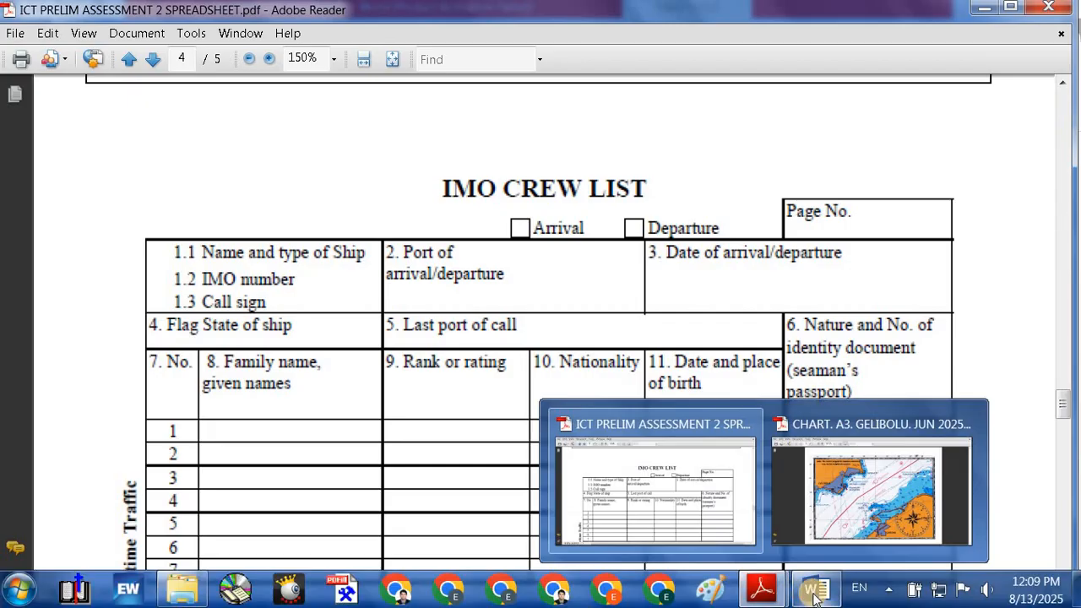
{"action": "left_click", "coordinate": [824, 594]}
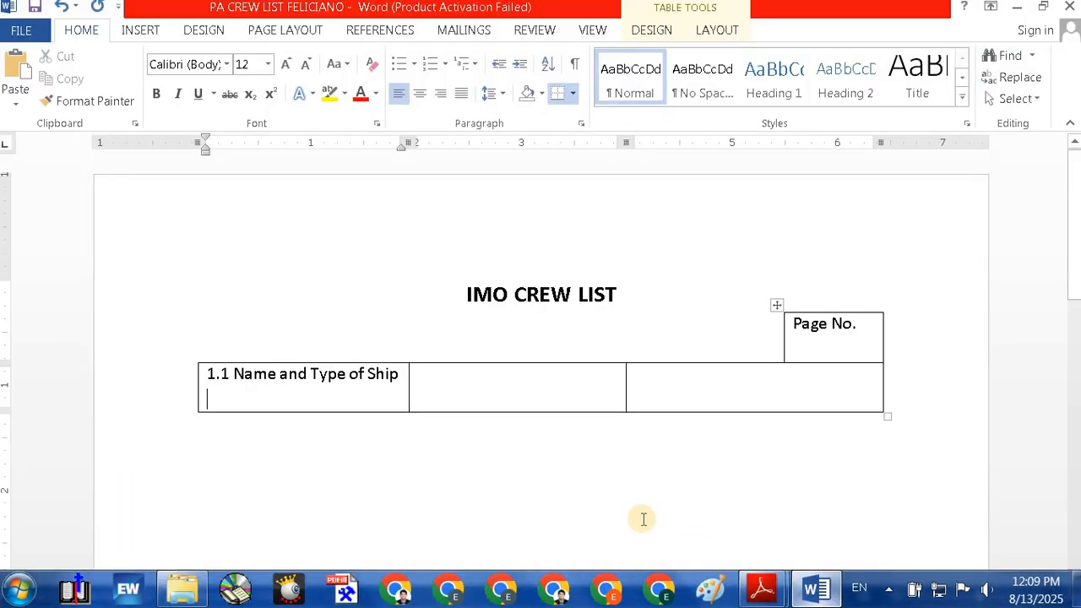
{"action": "type", "text": "1.2 IMO Number"}
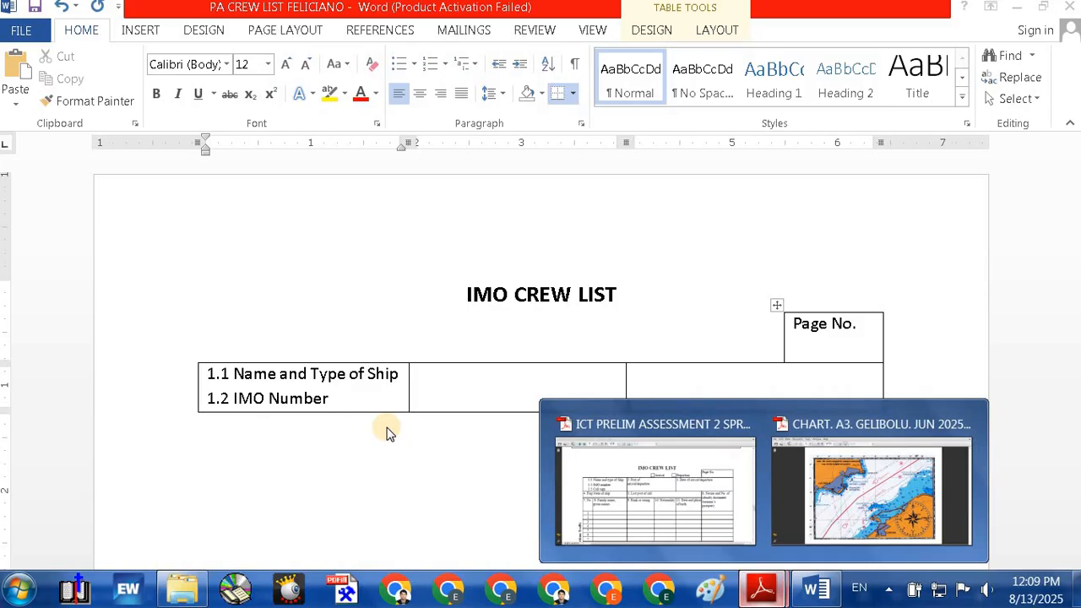
{"action": "left_click", "coordinate": [629, 492]}
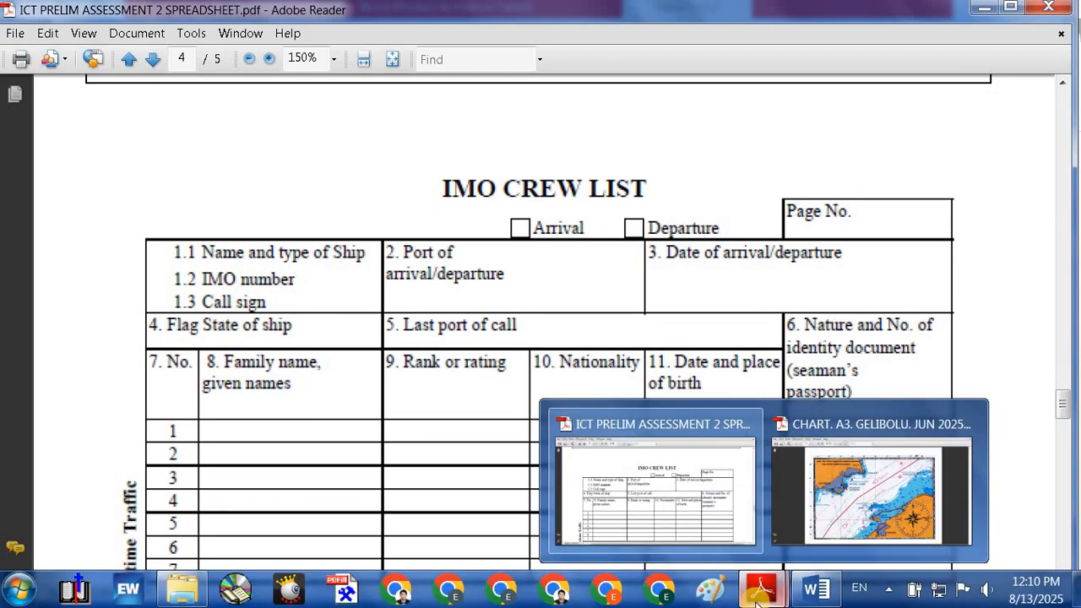
{"action": "left_click", "coordinate": [813, 597]}
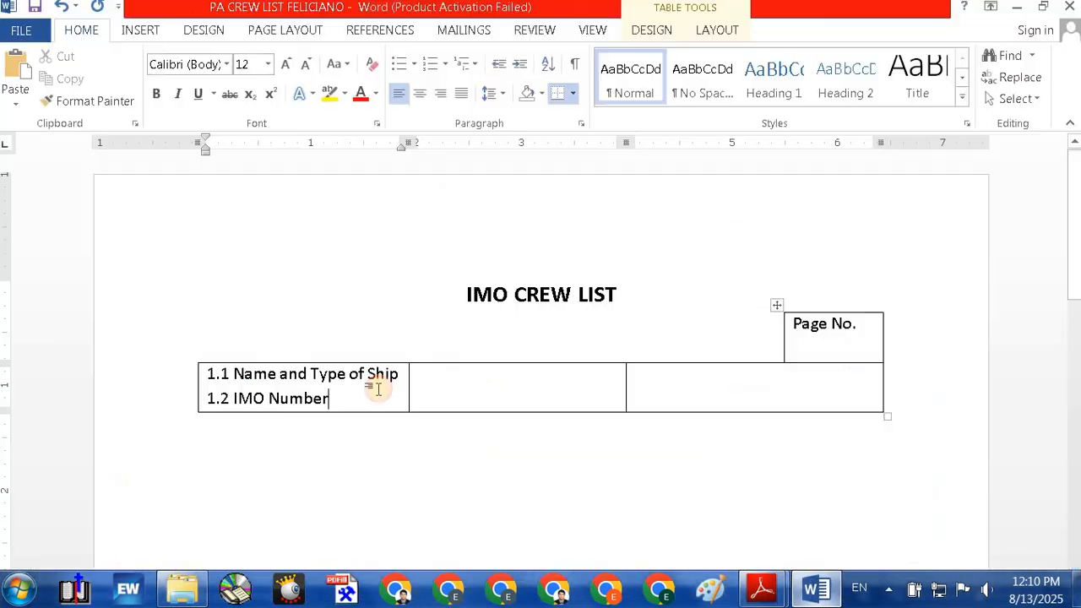
{"action": "left_click", "coordinate": [281, 399]}
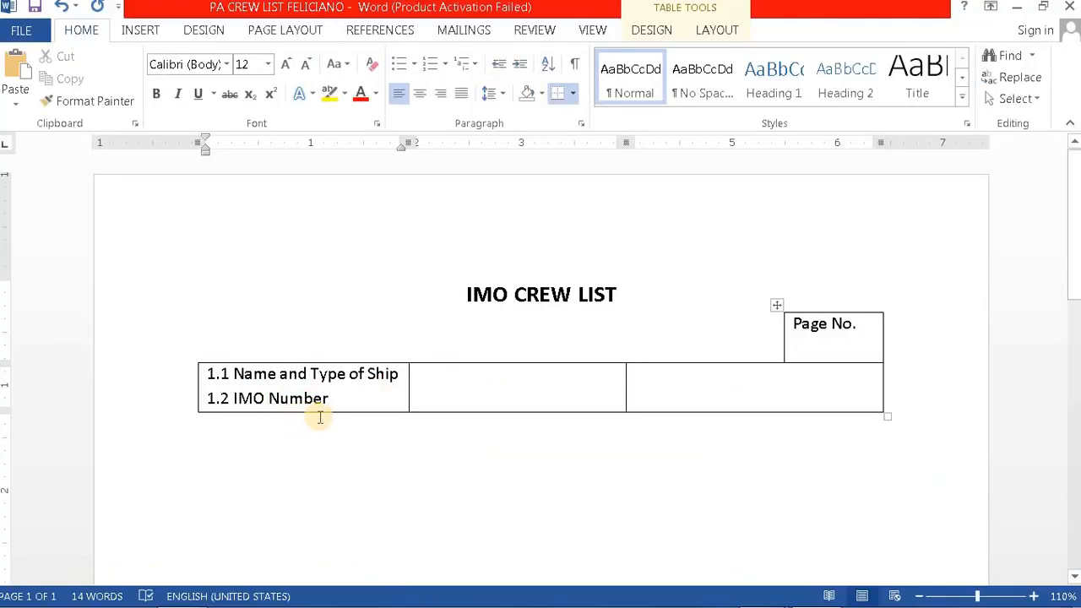
{"action": "key", "text": "BackSpace"}
{"action": "type", "text": "n"}
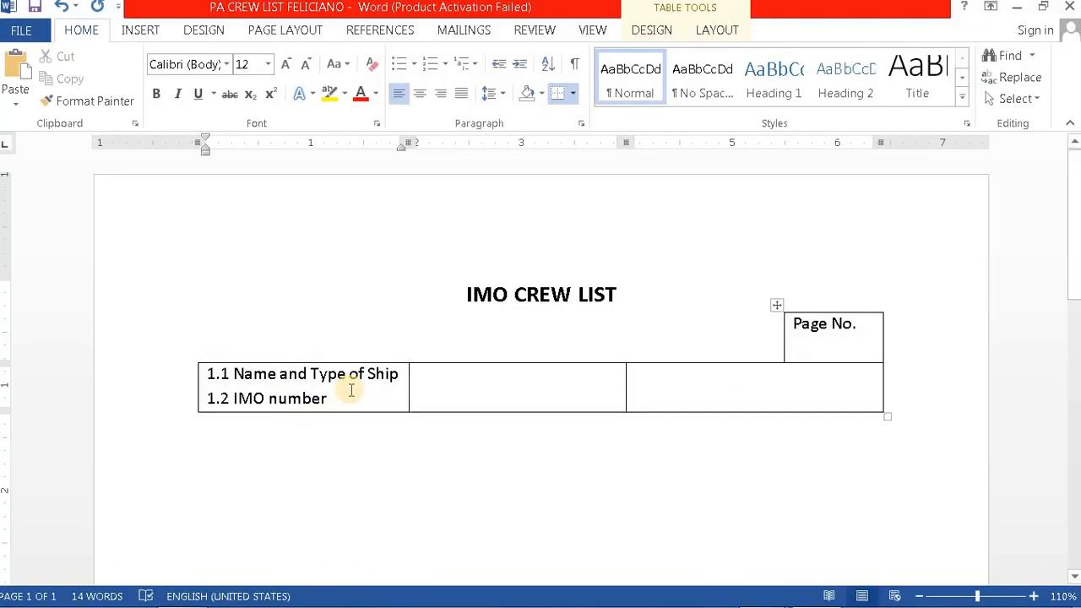
{"action": "key", "text": "Return"}
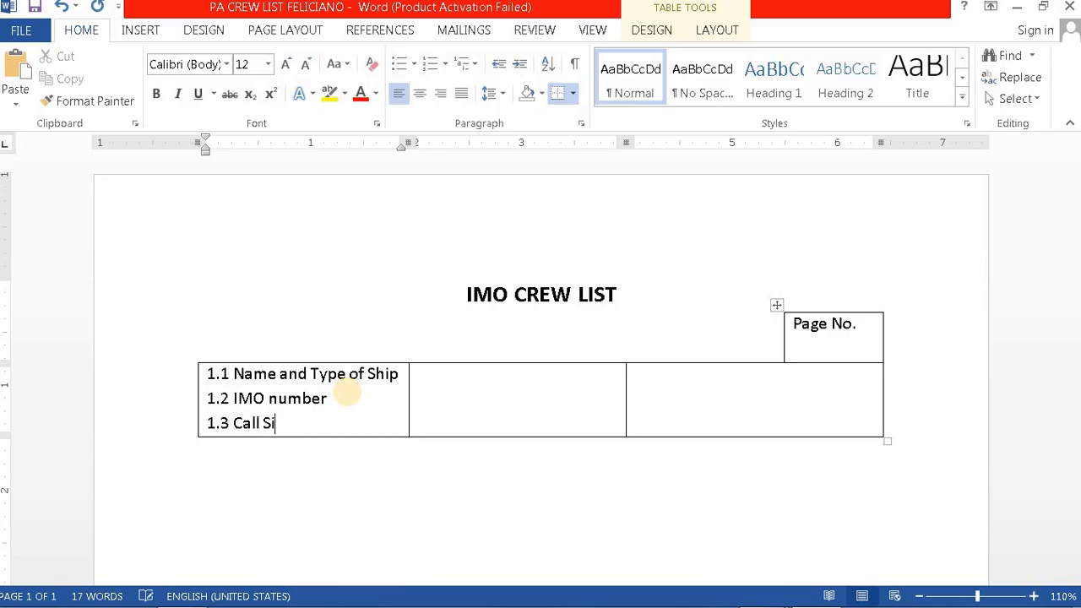
Step: Restore the capital N in 'IMO Number' and bring the PDF form forward again
{"action": "left_click", "coordinate": [276, 398]}
{"action": "key", "text": "BackSpace"}
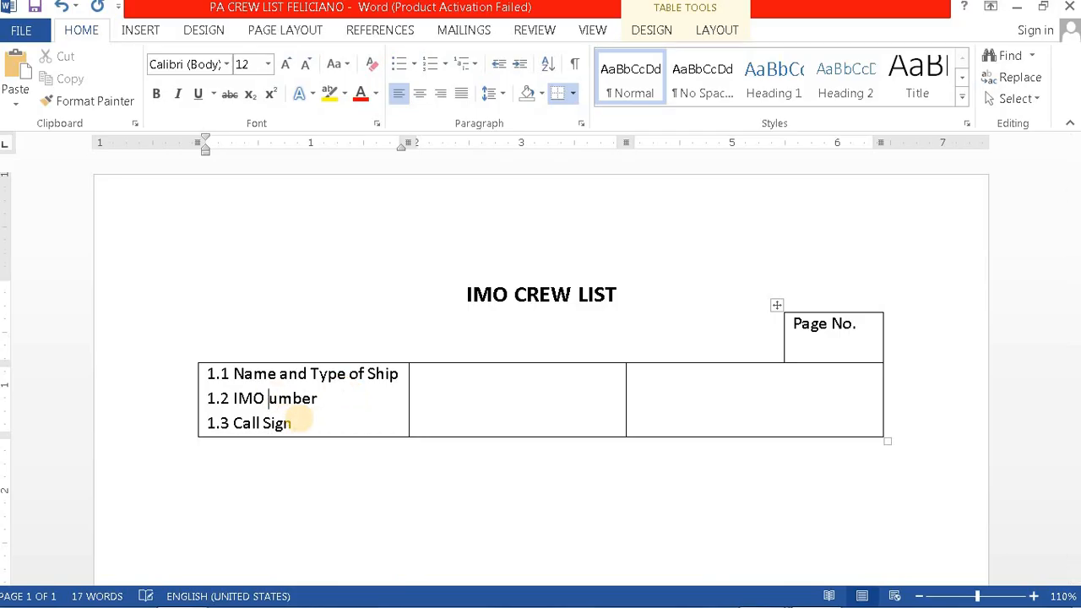
{"action": "type", "text": "N"}
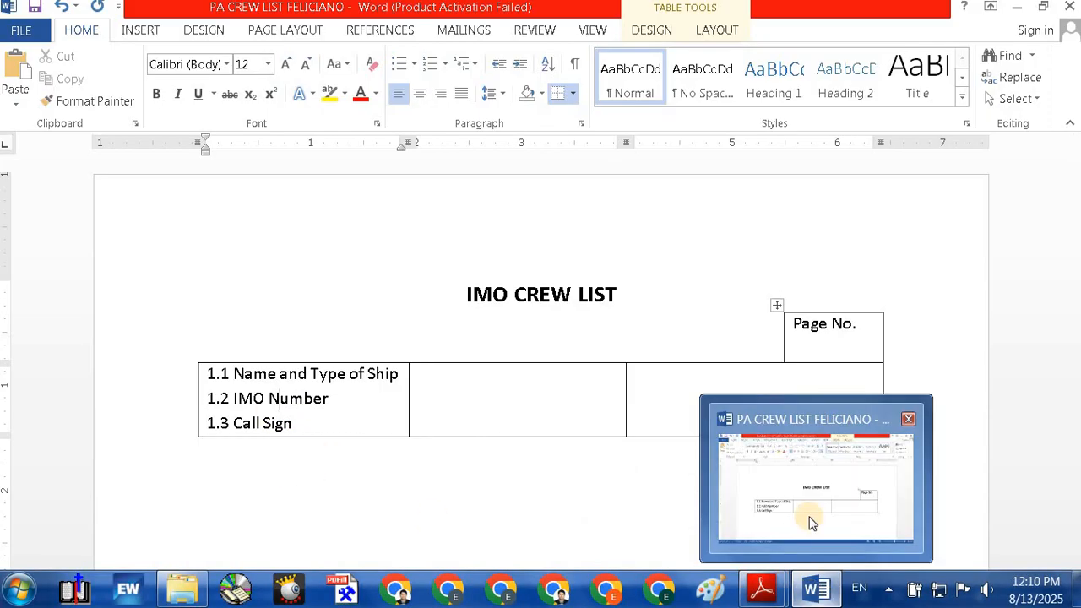
{"action": "left_click", "coordinate": [810, 517]}
{"action": "mouse_move", "coordinate": [760, 589]}
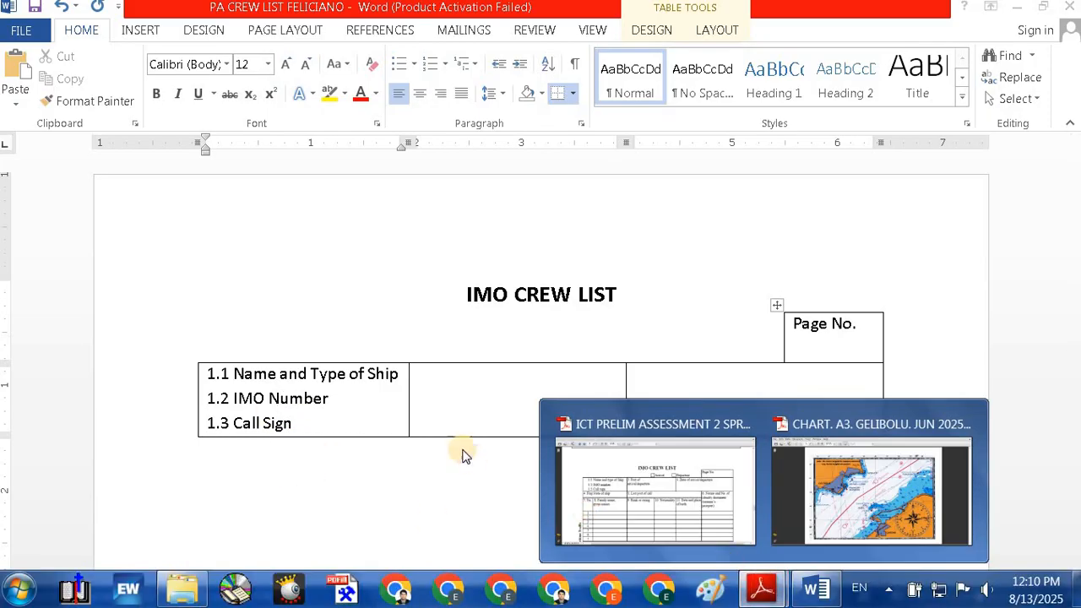
{"action": "left_click", "coordinate": [590, 518]}
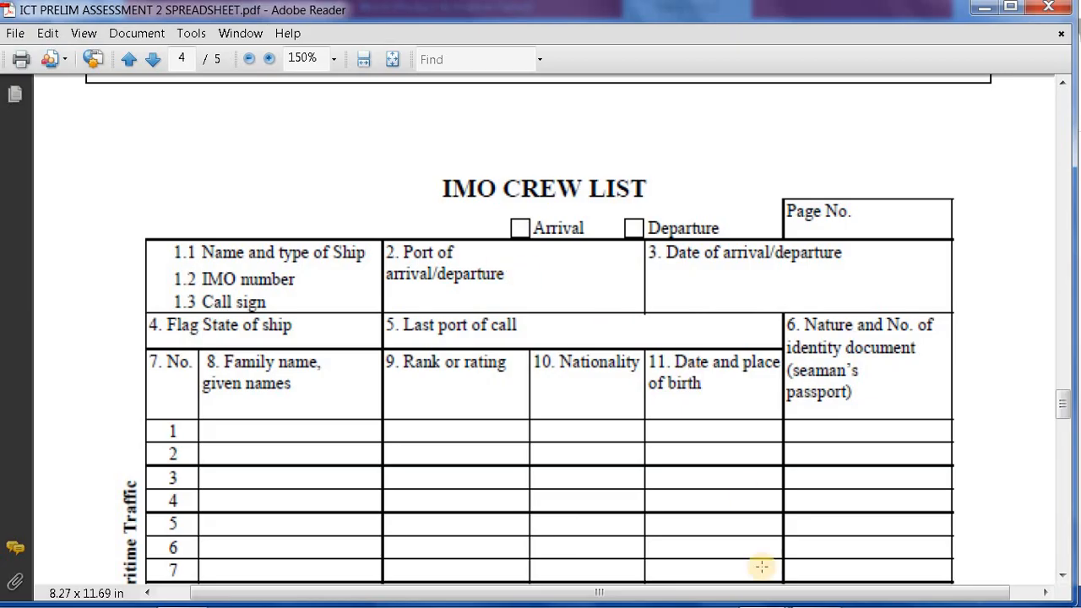
Step: Start the middle cell's label with '2.' after checking the PDF form
{"action": "left_click", "coordinate": [801, 594]}
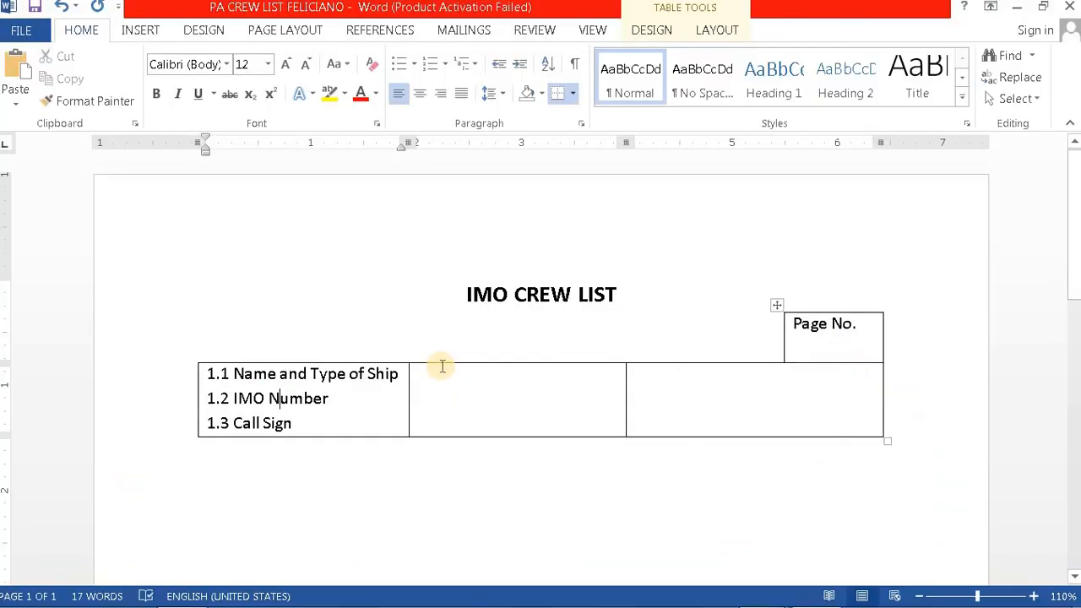
{"action": "left_click", "coordinate": [443, 383]}
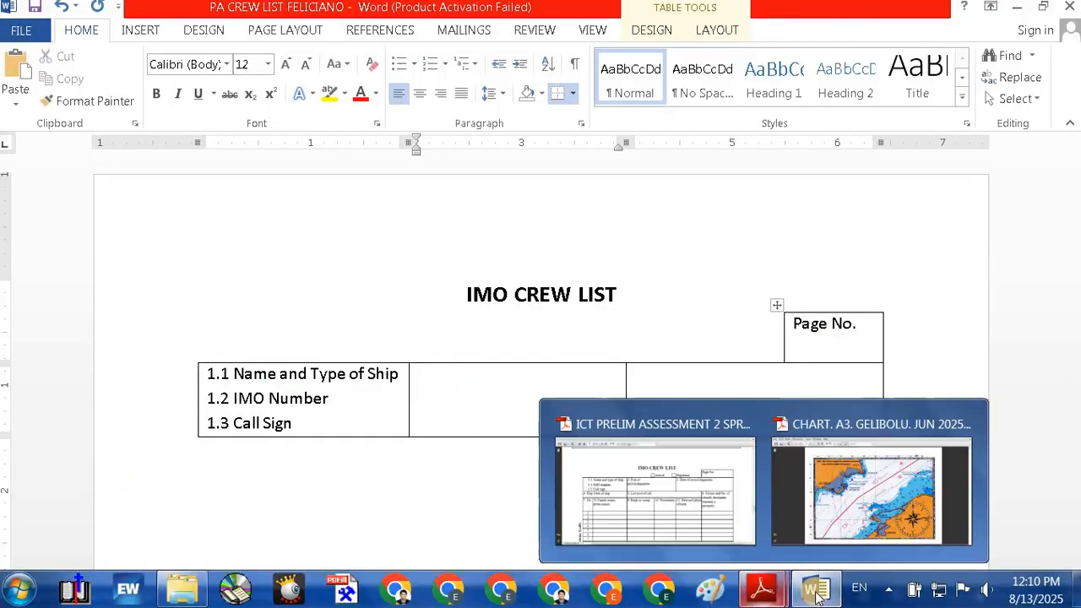
{"action": "mouse_move", "coordinate": [767, 594]}
{"action": "left_click", "coordinate": [687, 539]}
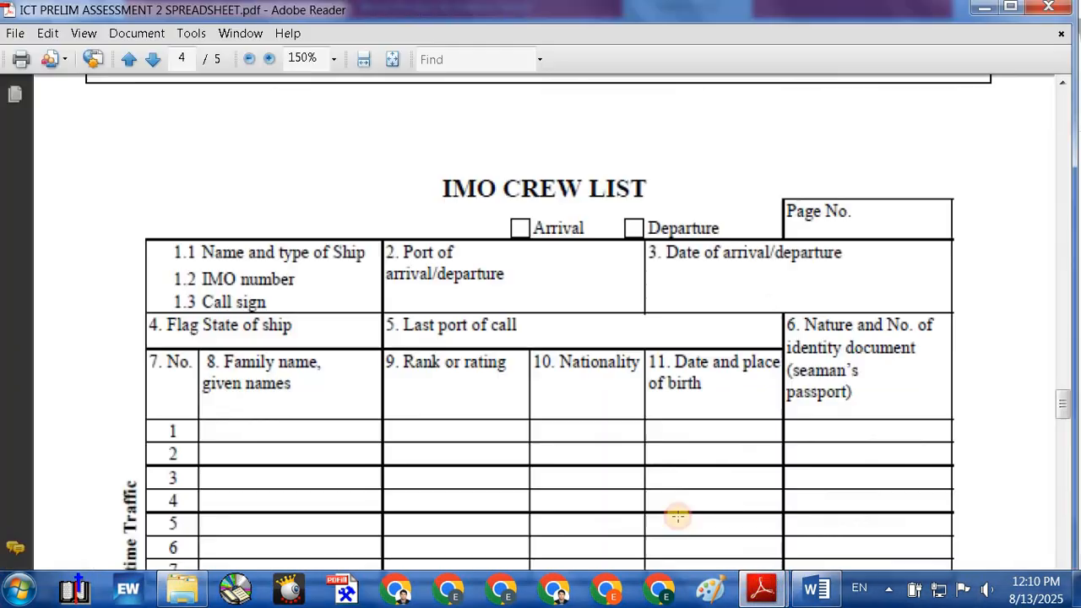
{"action": "left_click", "coordinate": [801, 594]}
{"action": "type", "text": "2"}
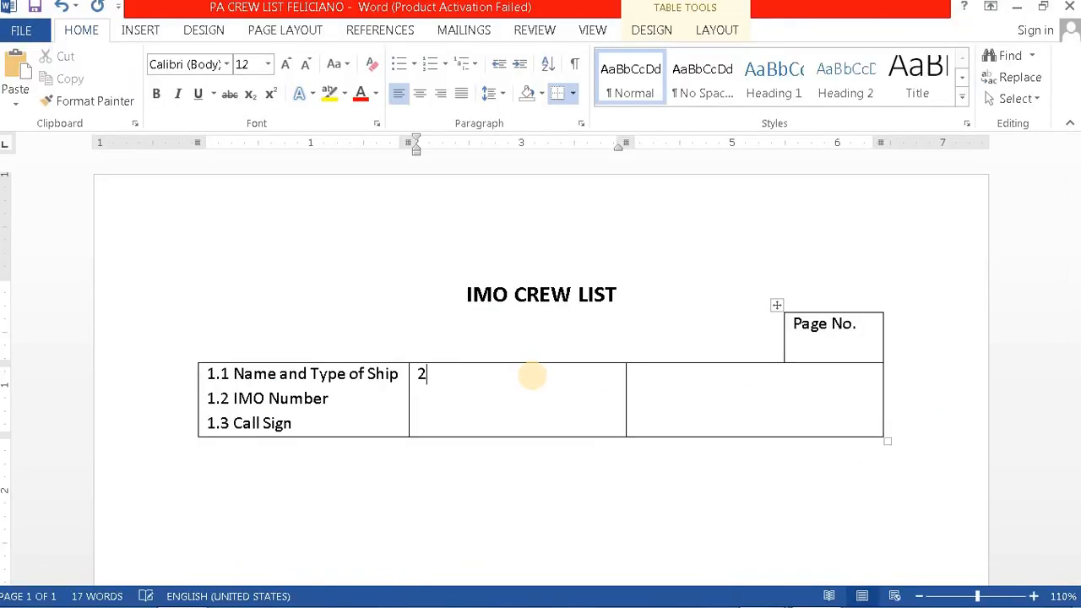
{"action": "type", "text": "."}
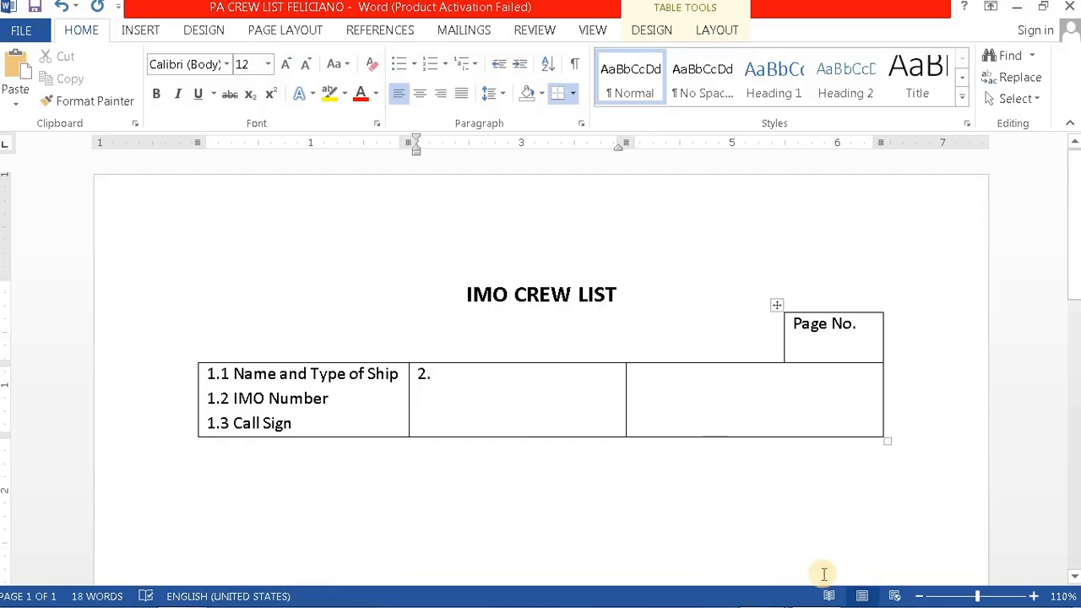
Step: Type 'Port of' in the middle cell and 'arrival/' on a new line beneath it
{"action": "mouse_move", "coordinate": [756, 577]}
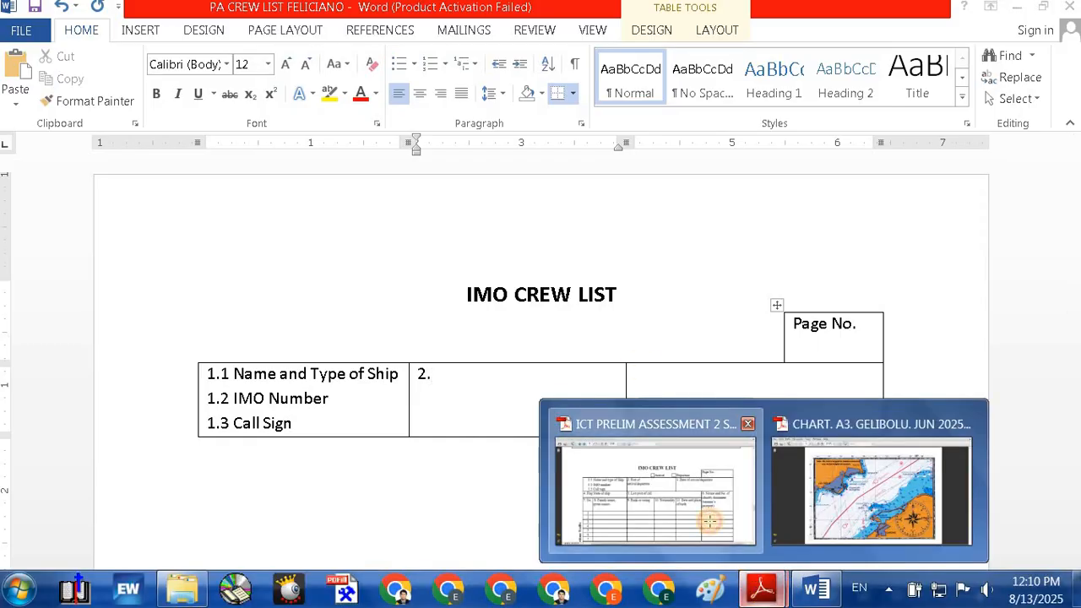
{"action": "left_click", "coordinate": [608, 432]}
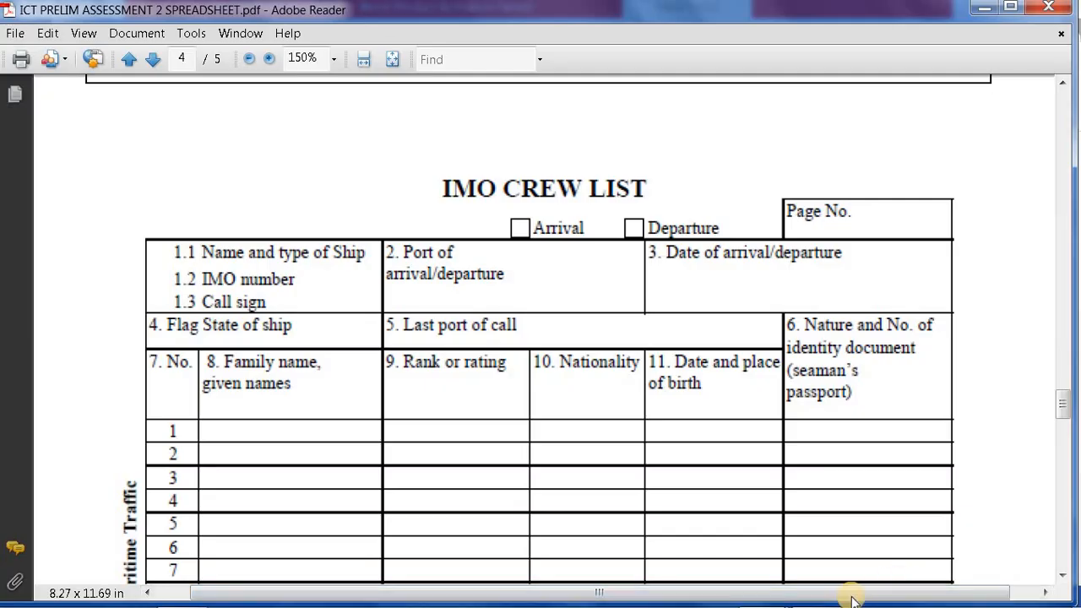
{"action": "mouse_move", "coordinate": [816, 589]}
{"action": "left_click", "coordinate": [816, 490]}
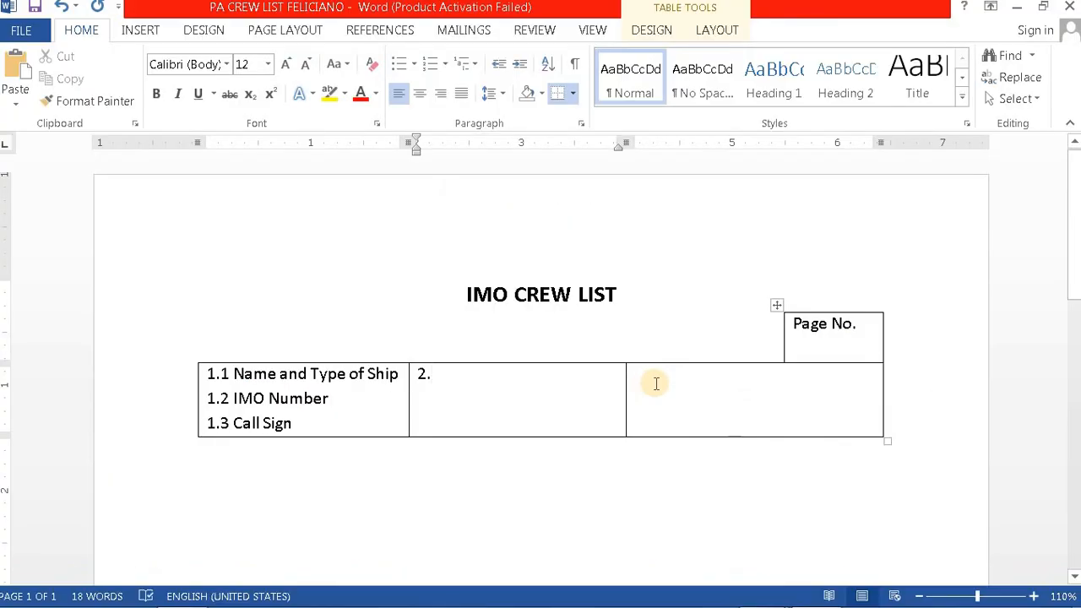
{"action": "type", "text": "Port of"}
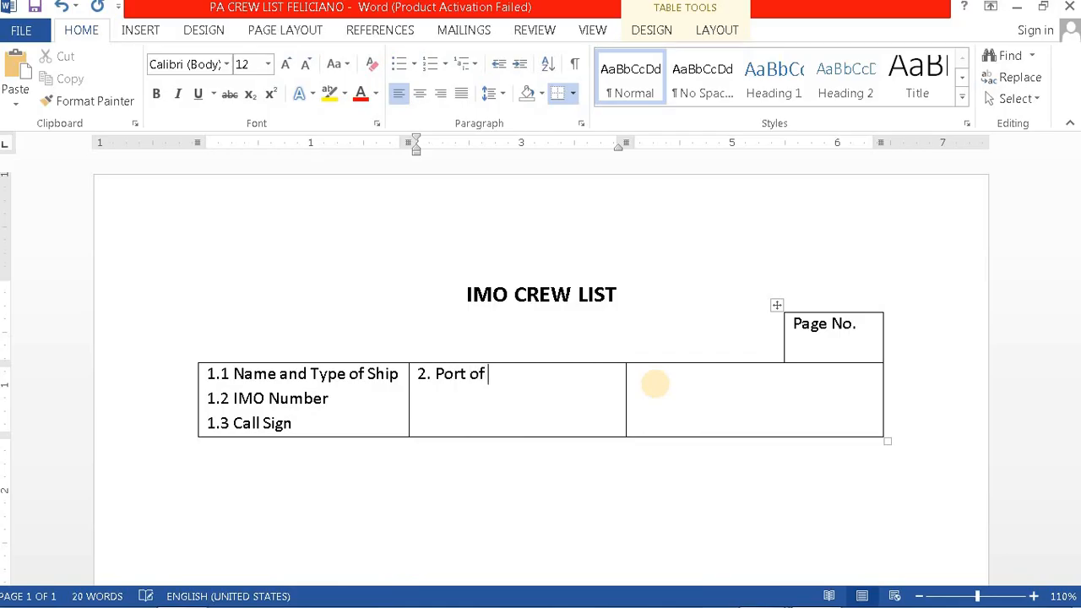
{"action": "mouse_move", "coordinate": [758, 596]}
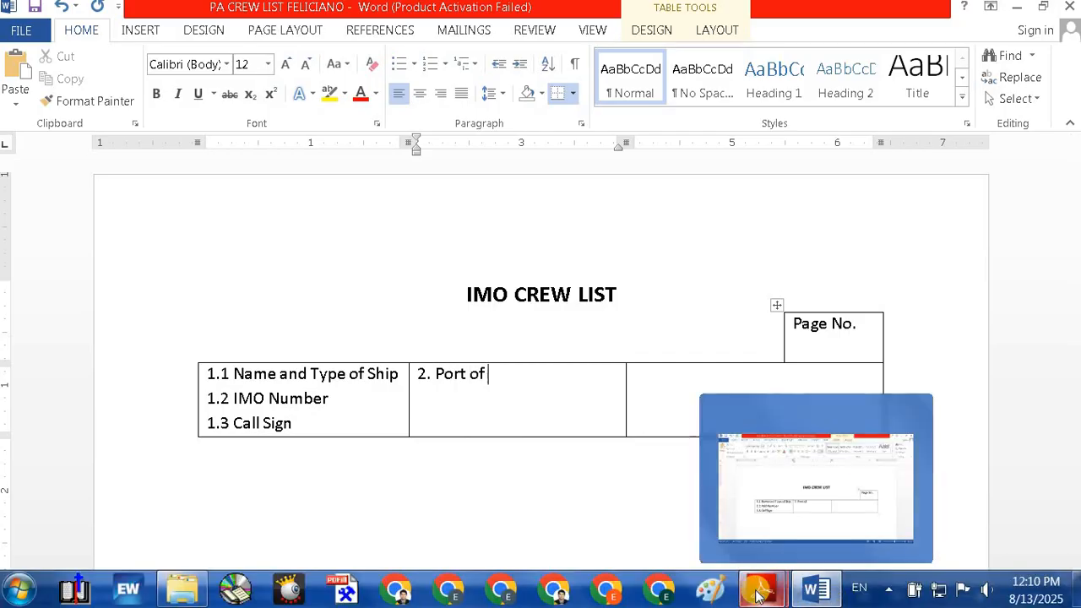
{"action": "left_click", "coordinate": [701, 527]}
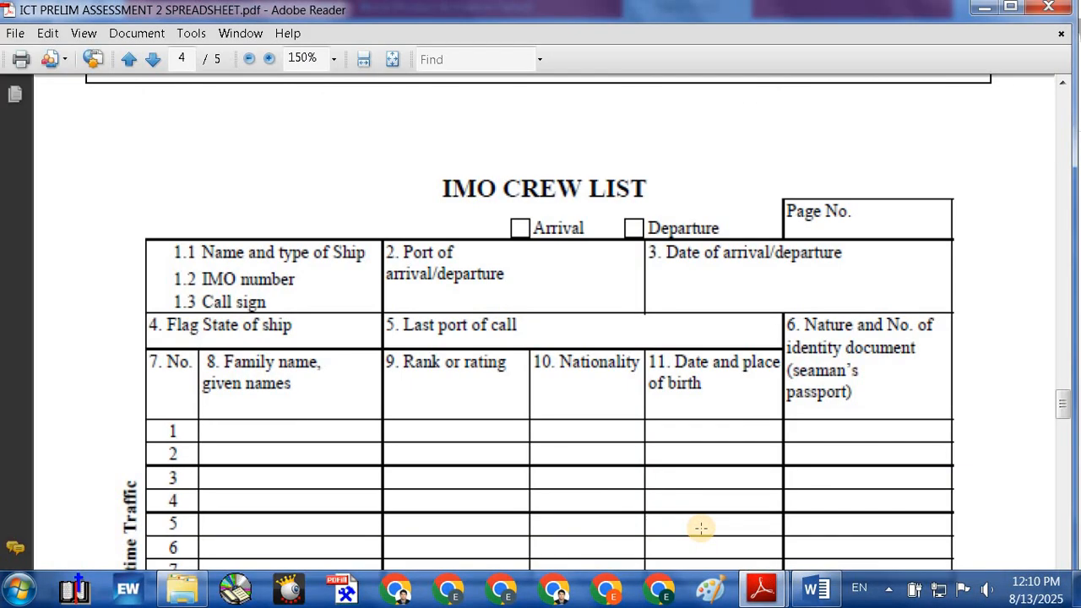
{"action": "mouse_move", "coordinate": [808, 588]}
{"action": "left_click", "coordinate": [759, 517]}
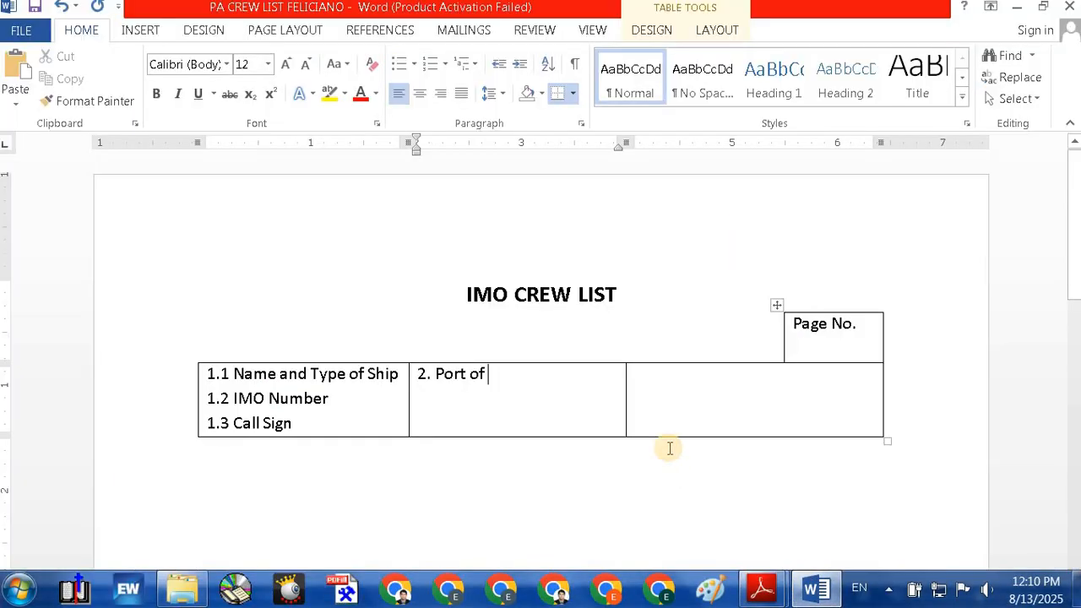
{"action": "key", "text": "Return"}
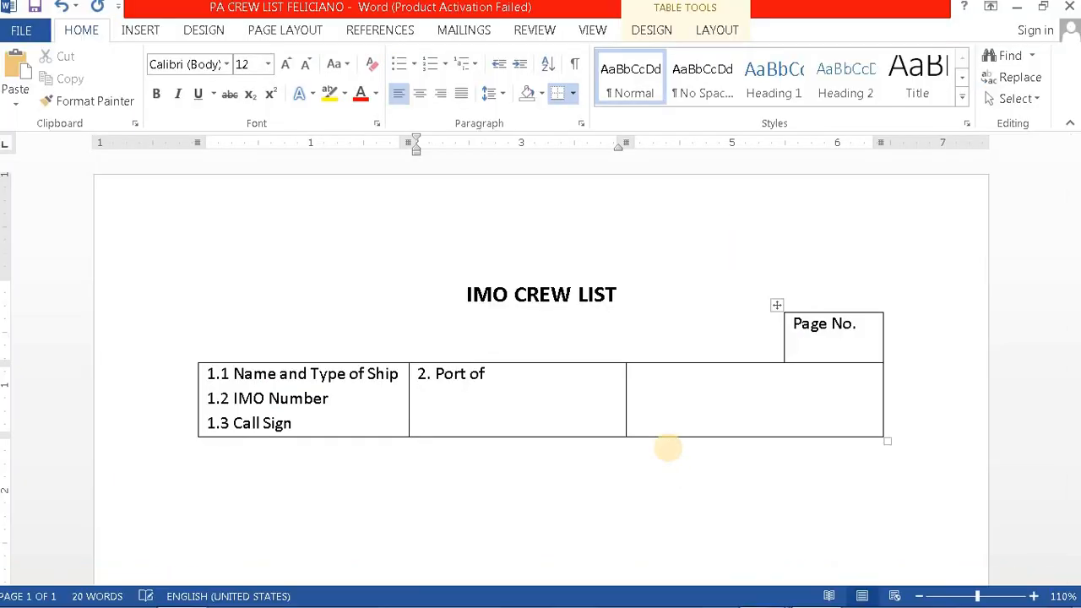
{"action": "type", "text": "arrival/"}
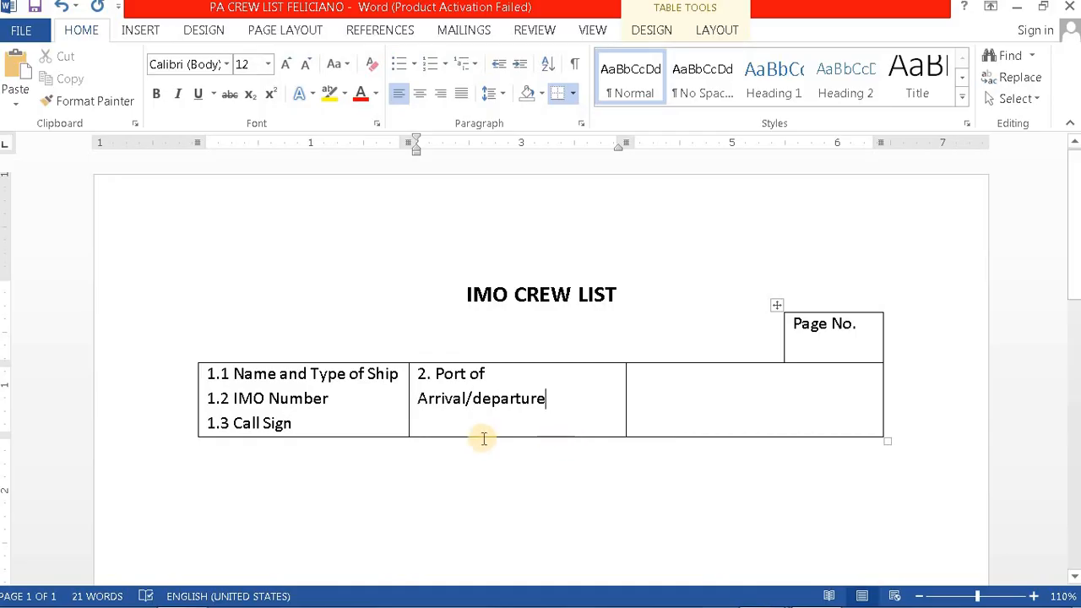
Step: Fix the capitalisation so the second line reads 'Arrival/Departure'
{"action": "left_click", "coordinate": [426, 401]}
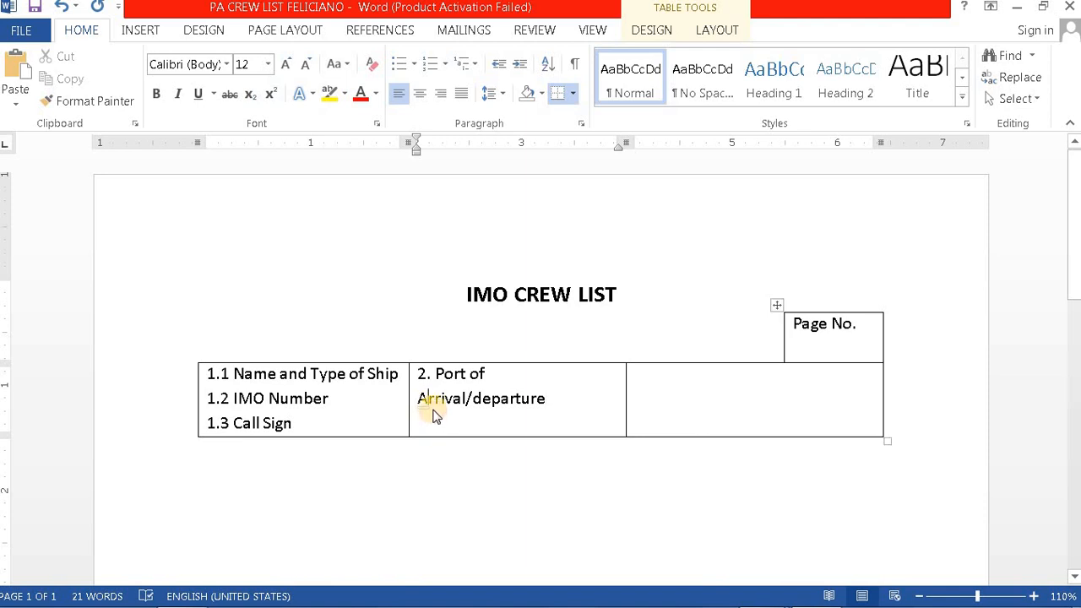
{"action": "key", "text": "BackSpace"}
{"action": "type", "text": "a"}
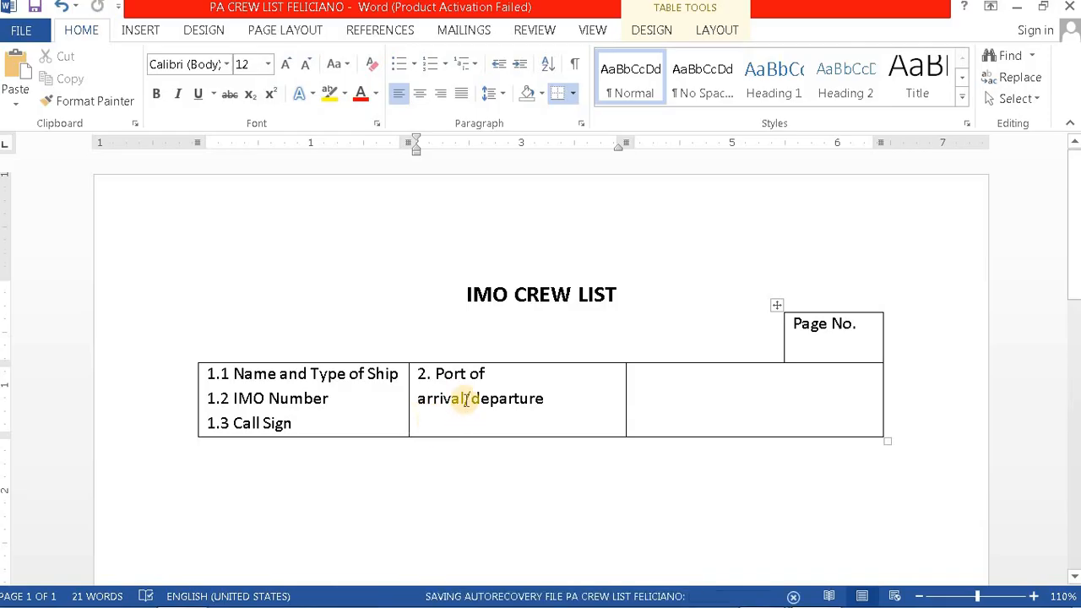
{"action": "key", "text": "BackSpace"}
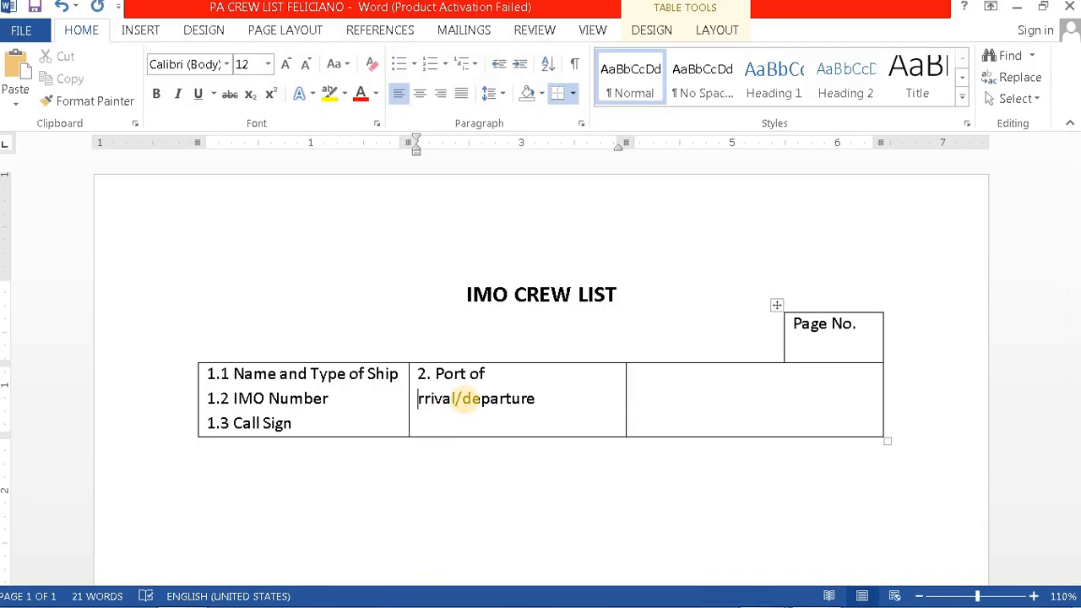
{"action": "type", "text": "A"}
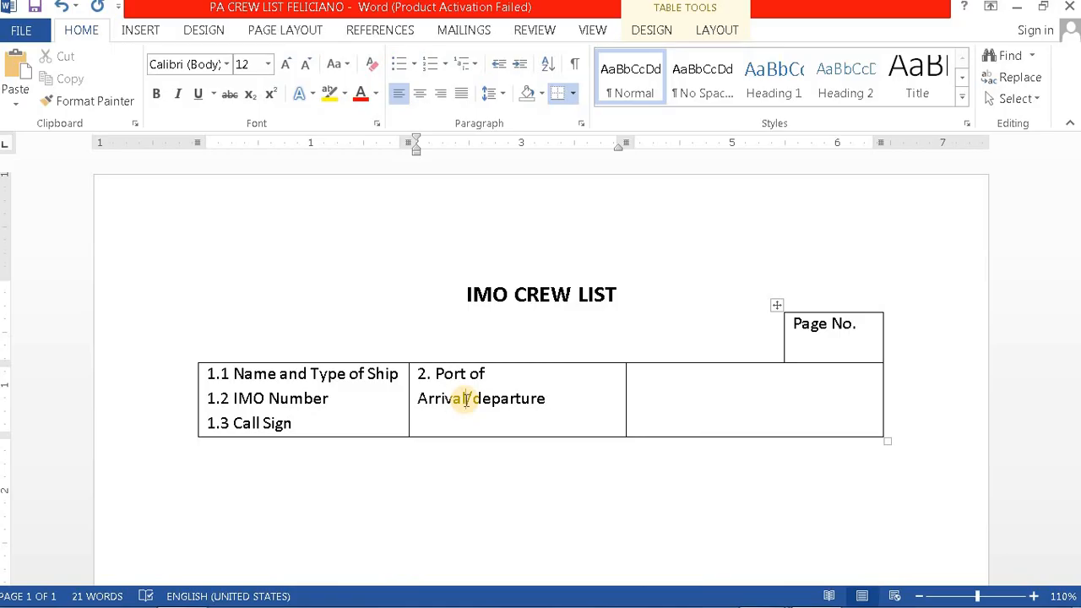
{"action": "key", "text": "Delete"}
{"action": "type", "text": "D"}
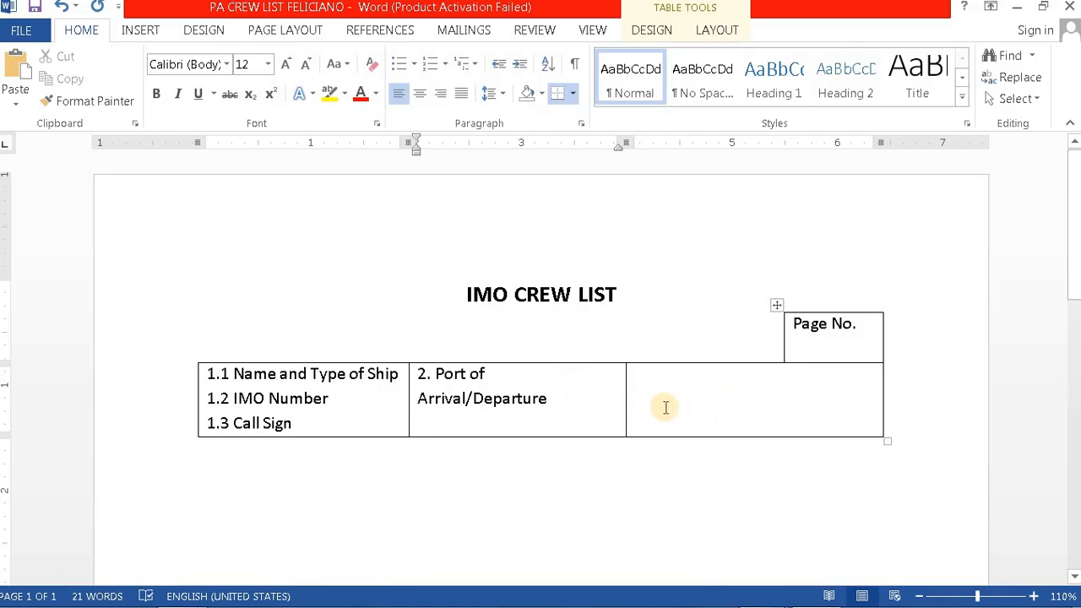
{"action": "left_click", "coordinate": [644, 393]}
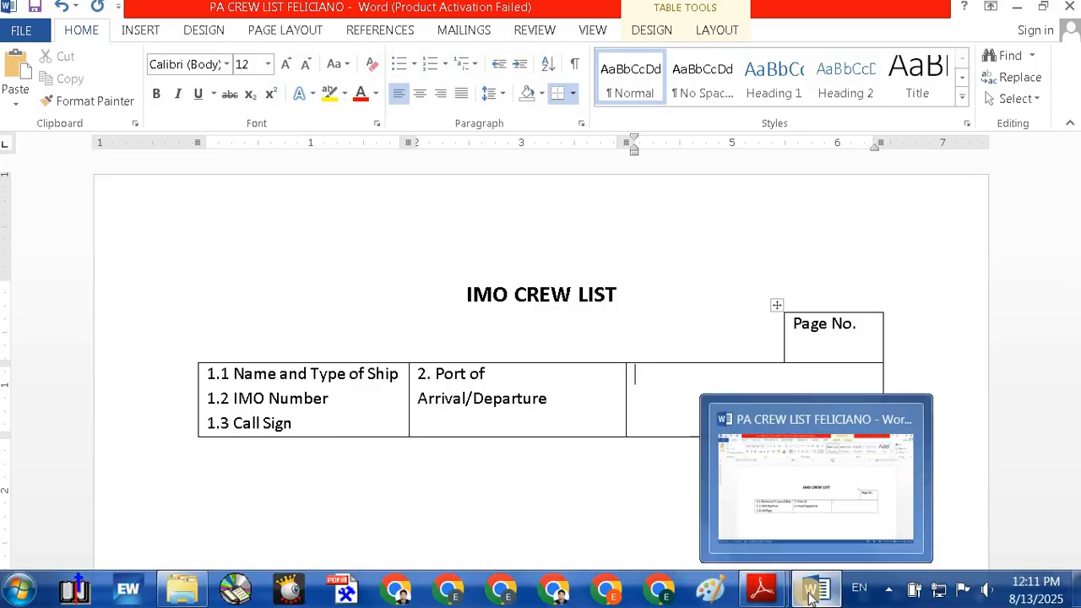
Step: Check the PDF and label the third cell '3. Date of Arrival/Departure'
{"action": "mouse_move", "coordinate": [762, 591]}
{"action": "left_click", "coordinate": [686, 524]}
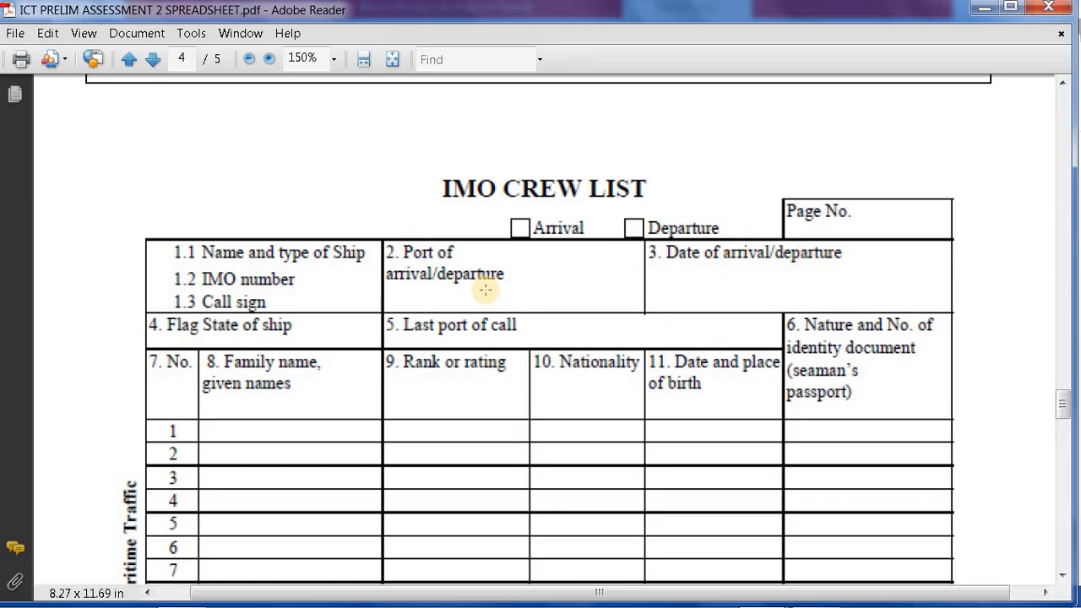
{"action": "mouse_move", "coordinate": [770, 601]}
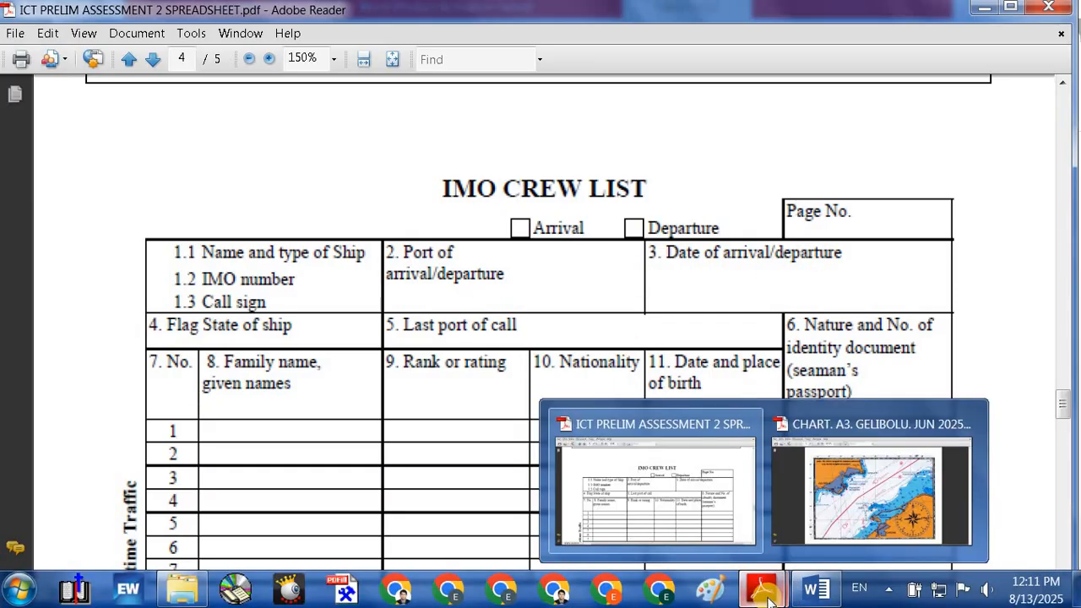
{"action": "mouse_move", "coordinate": [816, 591]}
{"action": "left_click", "coordinate": [715, 415]}
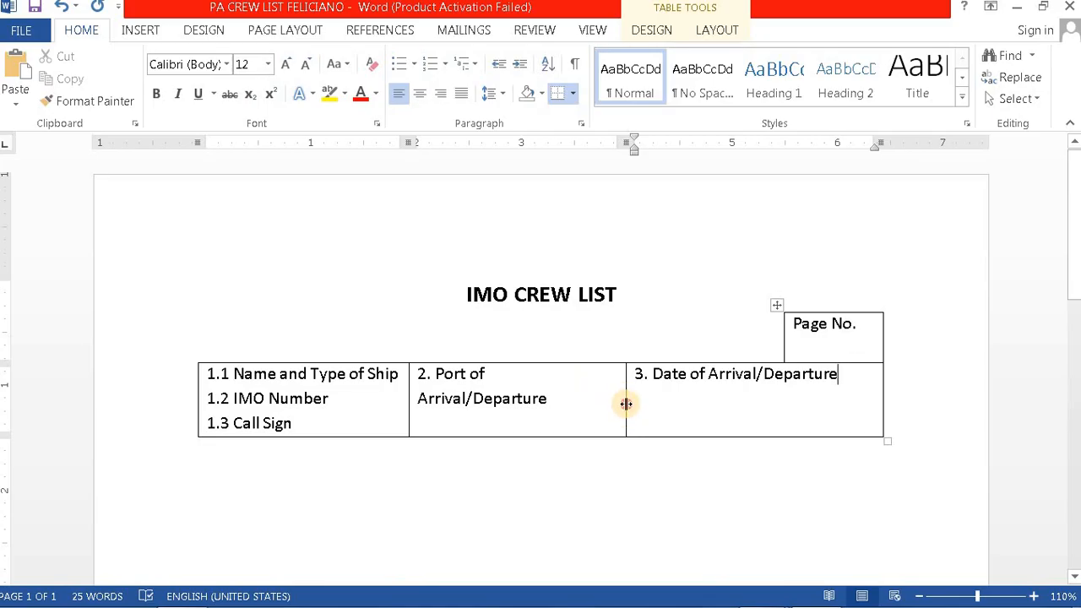
Step: Widen the middle column and join '2. Port of Arrival/Departure' onto one line
{"action": "left_click_drag", "start_coordinate": [626, 403], "coordinate": [645, 400]}
{"action": "left_click", "coordinate": [516, 375]}
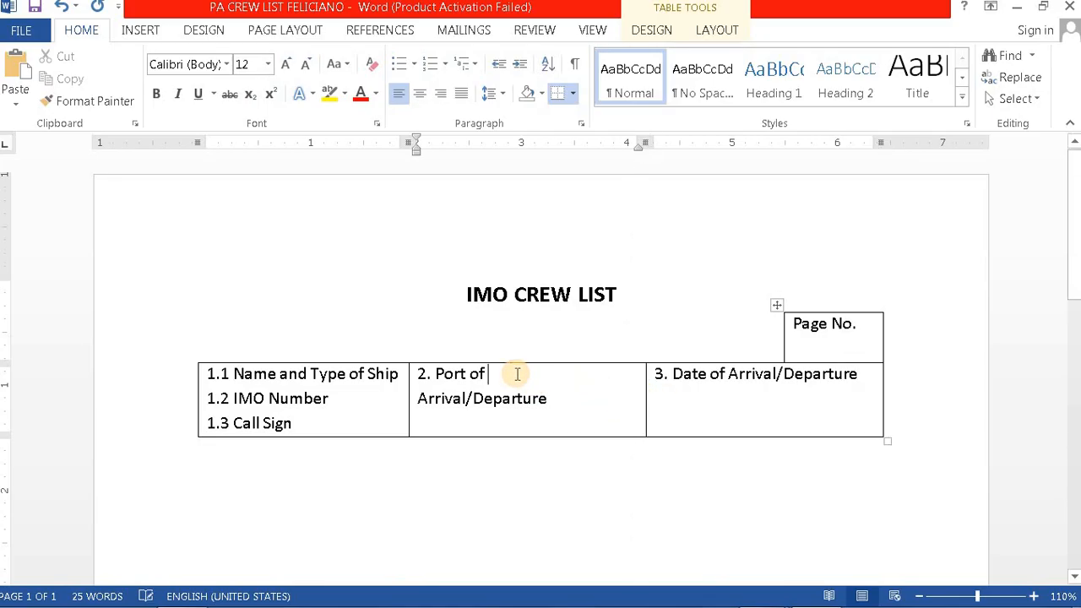
{"action": "key", "text": "Delete"}
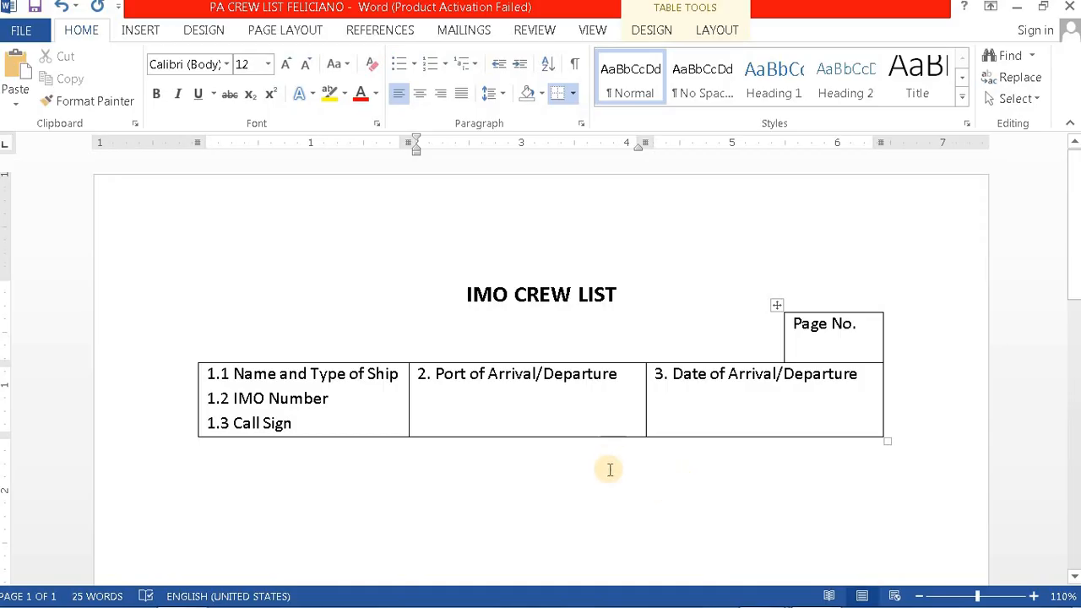
{"action": "left_click", "coordinate": [246, 447]}
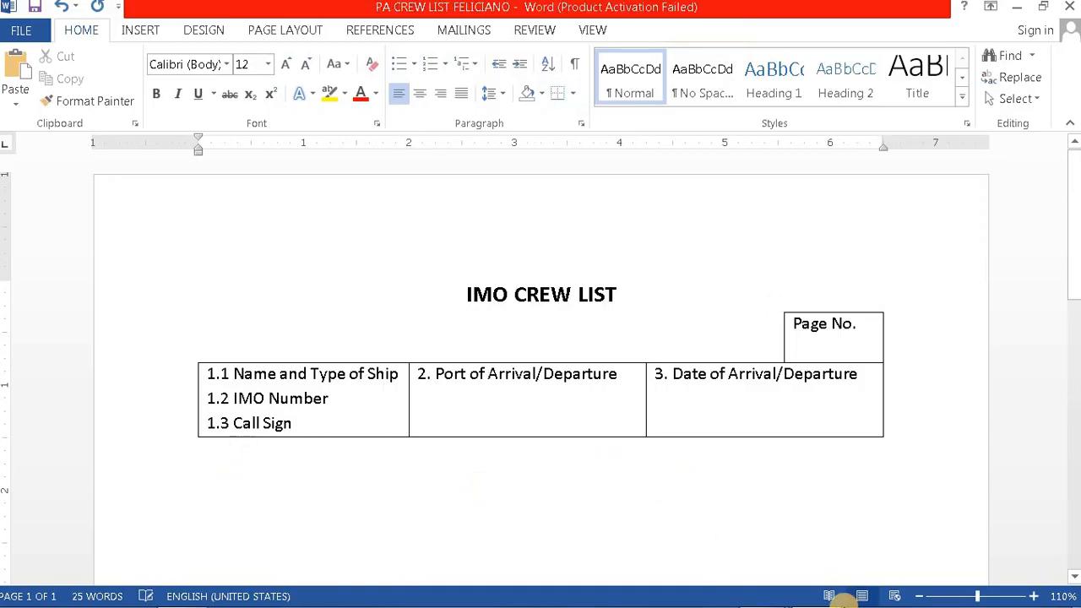
{"action": "mouse_move", "coordinate": [813, 592]}
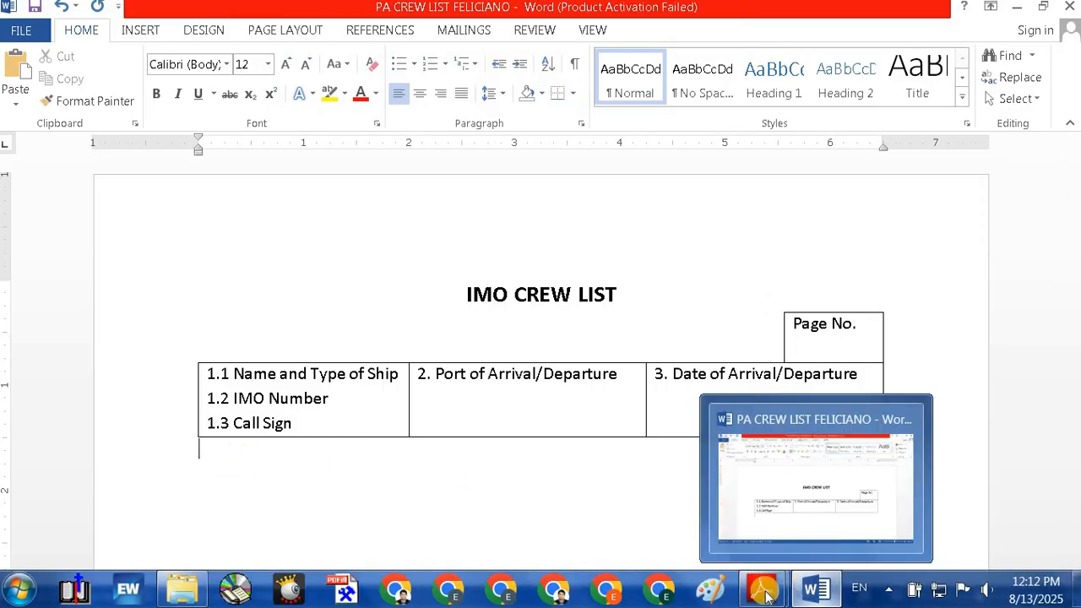
{"action": "mouse_move", "coordinate": [765, 596]}
{"action": "left_click", "coordinate": [673, 517]}
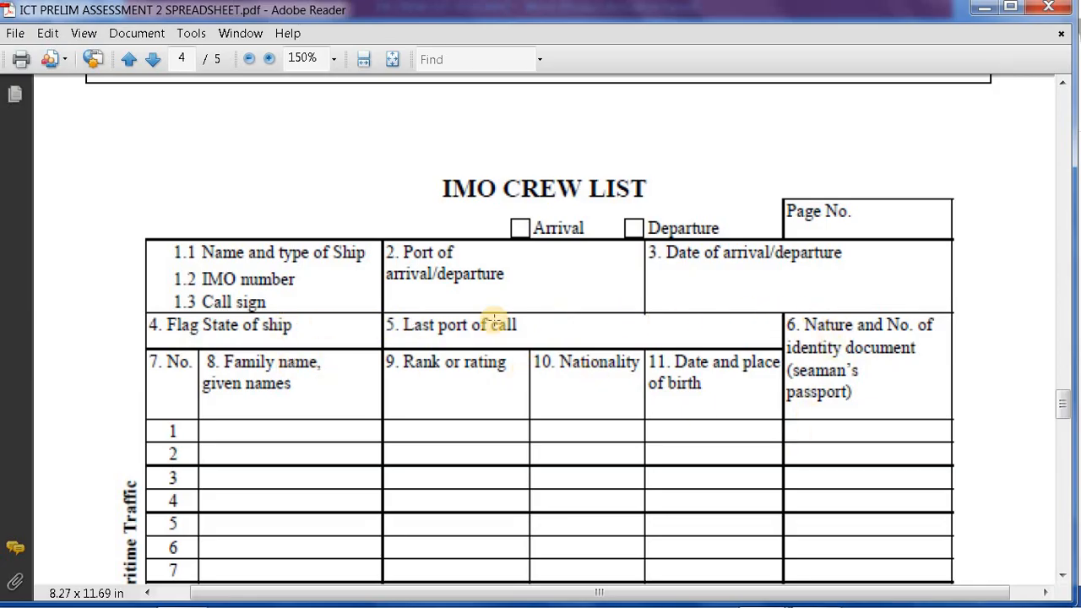
{"action": "mouse_move", "coordinate": [911, 604]}
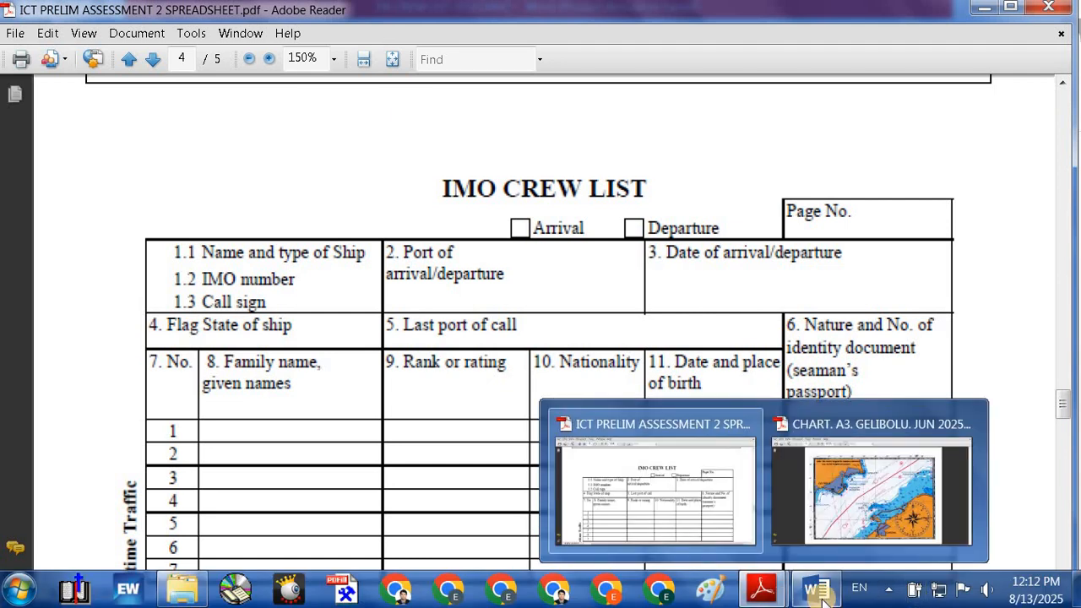
{"action": "left_click", "coordinate": [828, 596]}
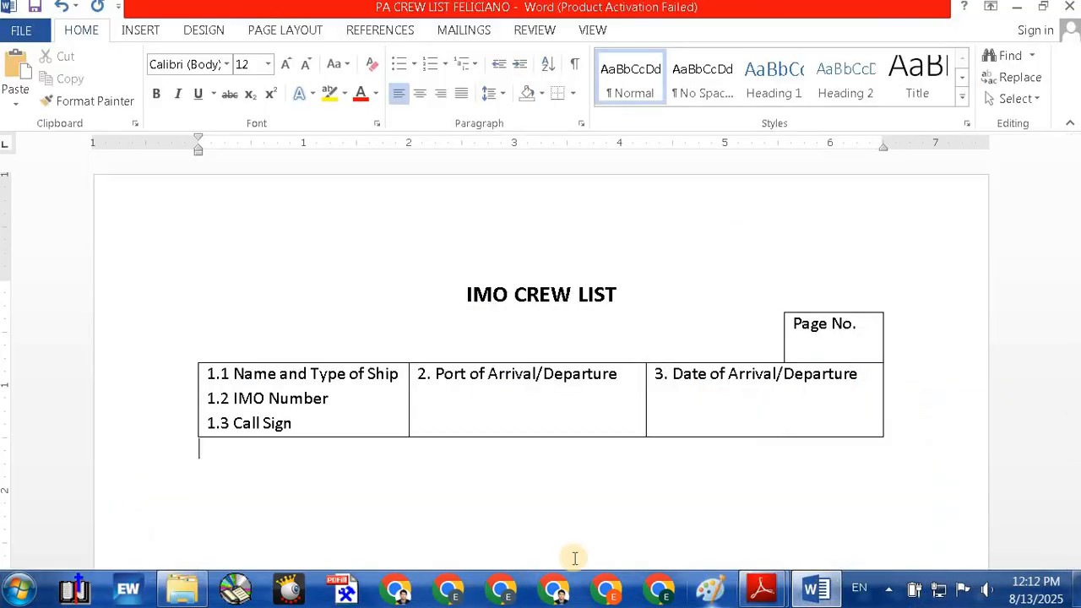
Step: Insert a 3-column, 1-row table beneath the labelled row using Insert Table
{"action": "right_click", "coordinate": [209, 450]}
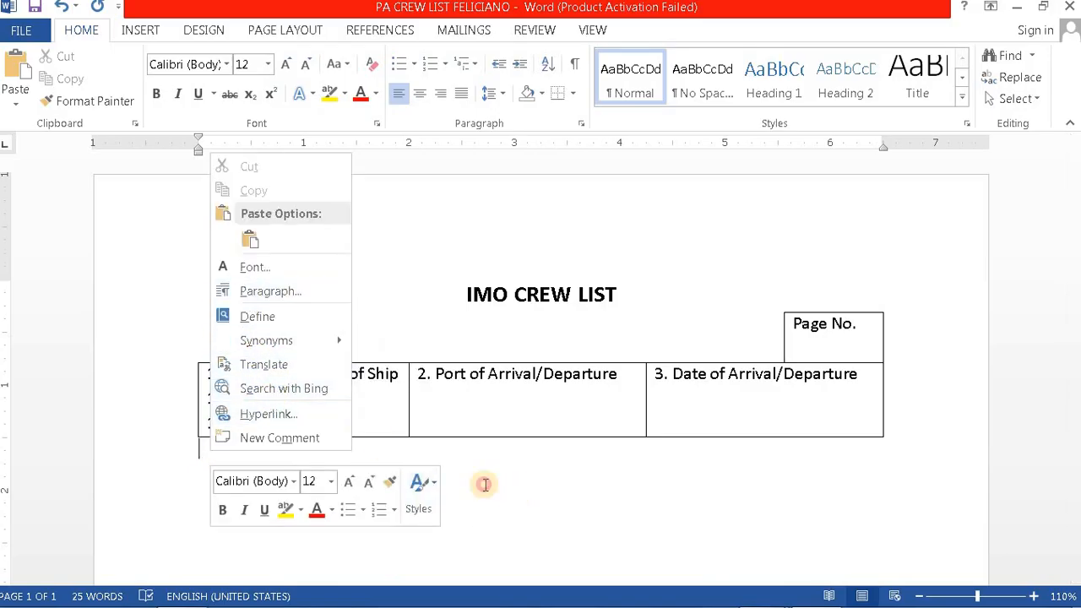
{"action": "left_click", "coordinate": [219, 446]}
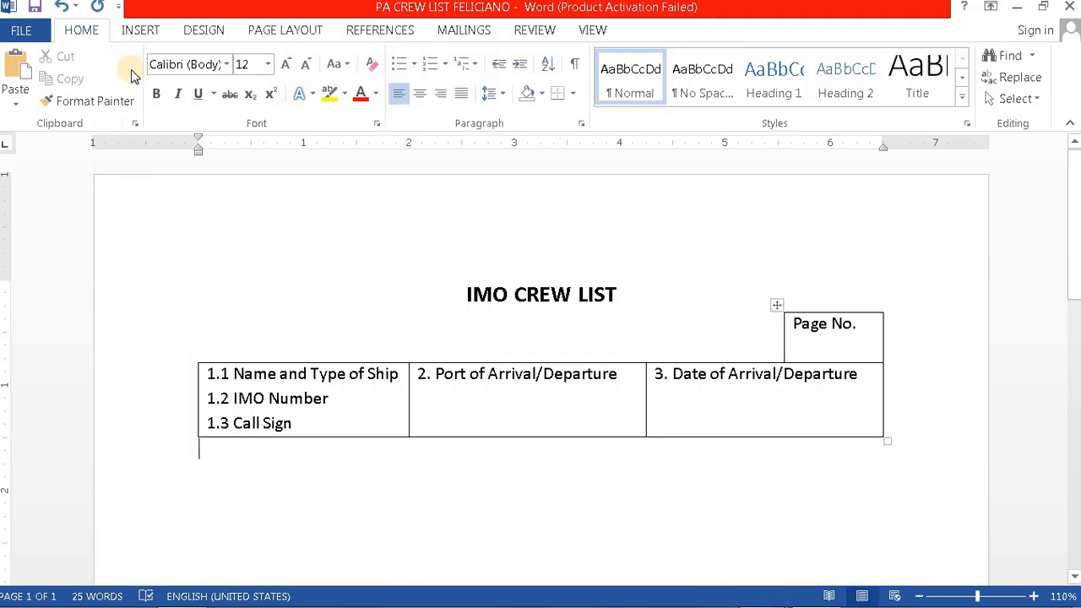
{"action": "left_click", "coordinate": [147, 39]}
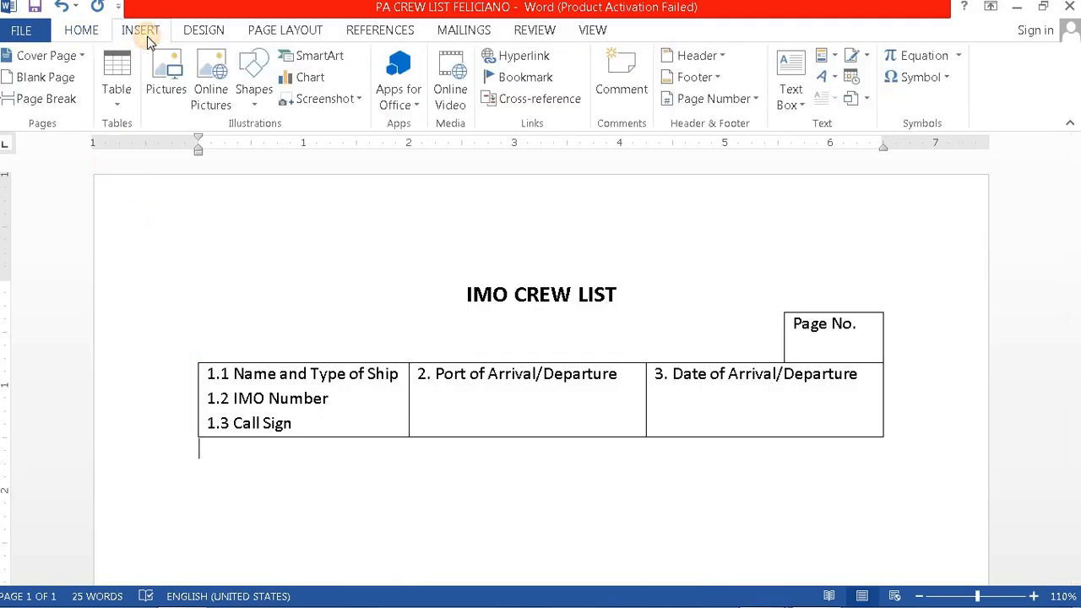
{"action": "left_click", "coordinate": [118, 101]}
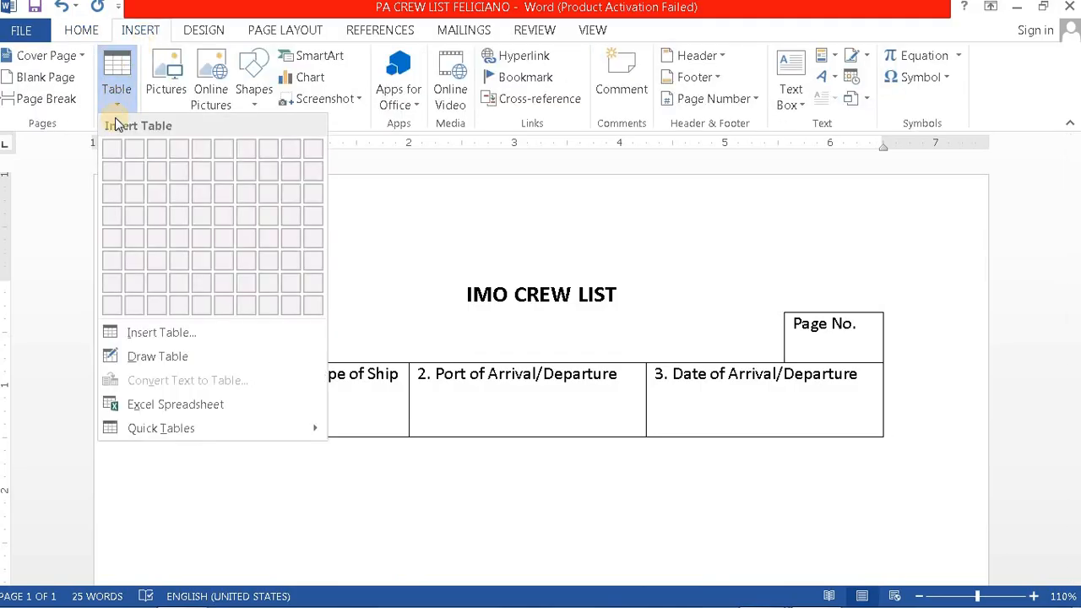
{"action": "left_click", "coordinate": [161, 333]}
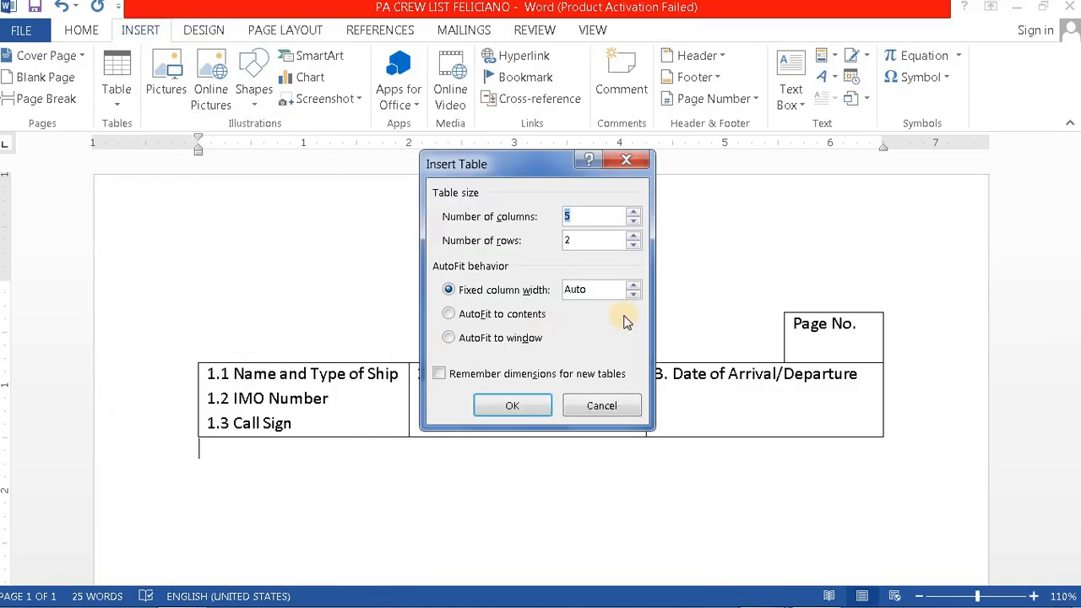
{"action": "left_click", "coordinate": [634, 221]}
{"action": "left_click", "coordinate": [634, 237]}
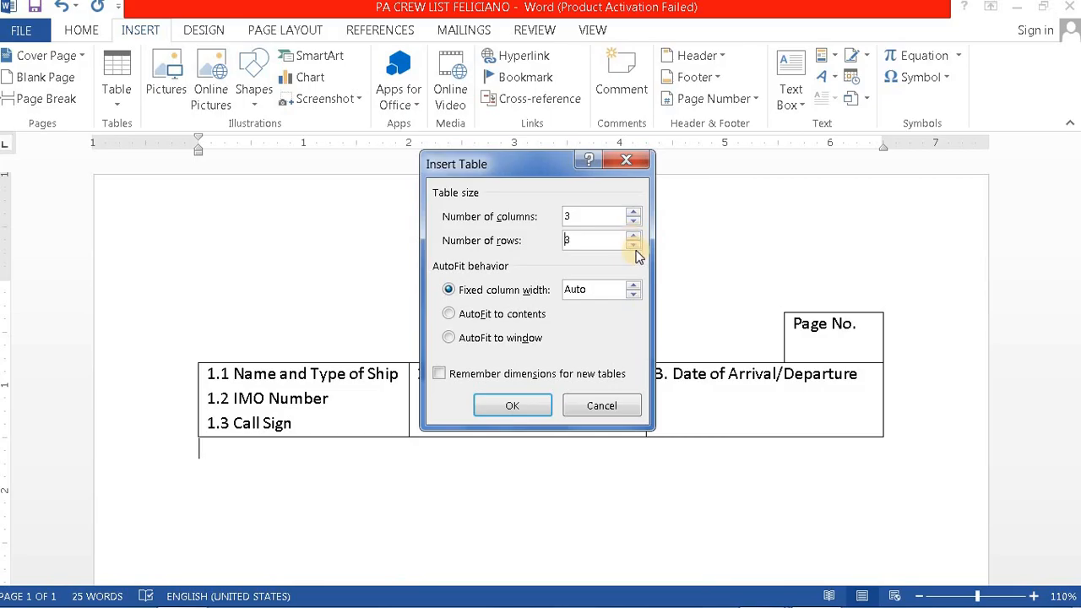
{"action": "left_click", "coordinate": [634, 246]}
{"action": "left_click", "coordinate": [518, 411]}
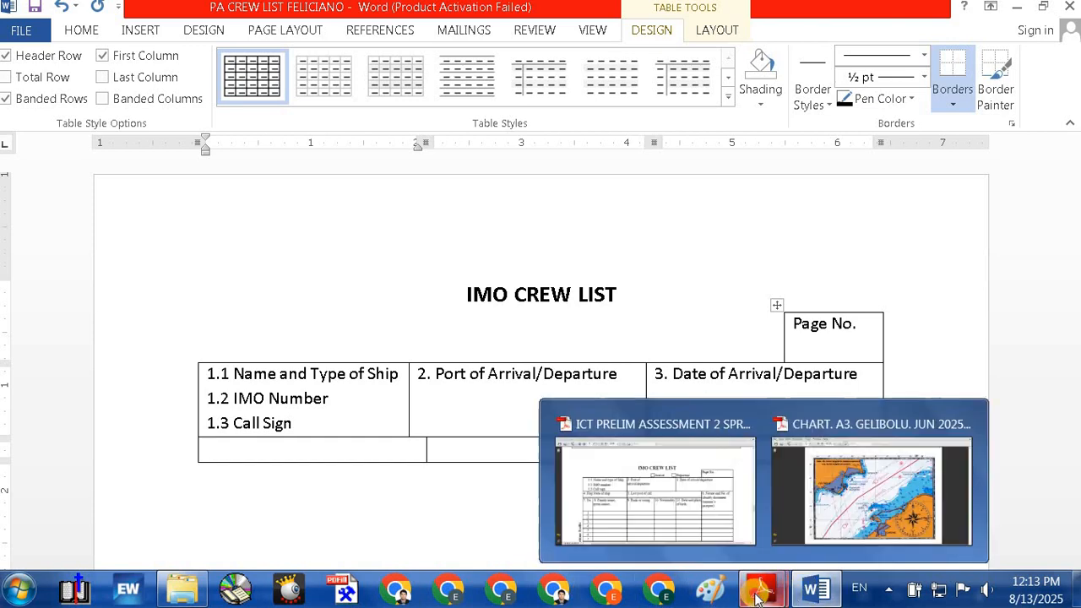
Step: Align the new row's first column border with the cell above it
{"action": "left_click", "coordinate": [650, 504]}
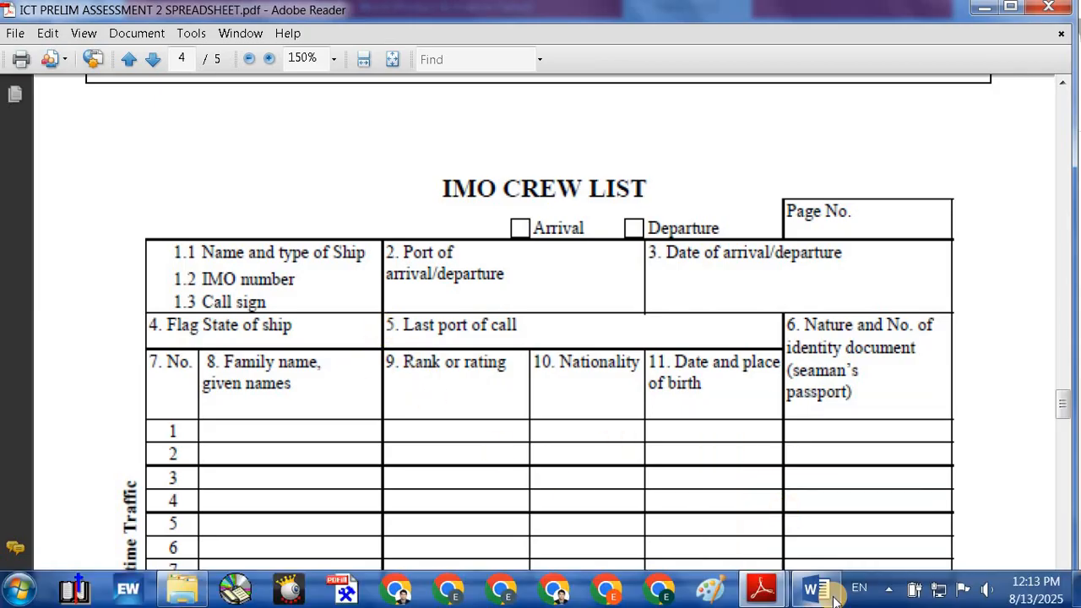
{"action": "mouse_move", "coordinate": [816, 595]}
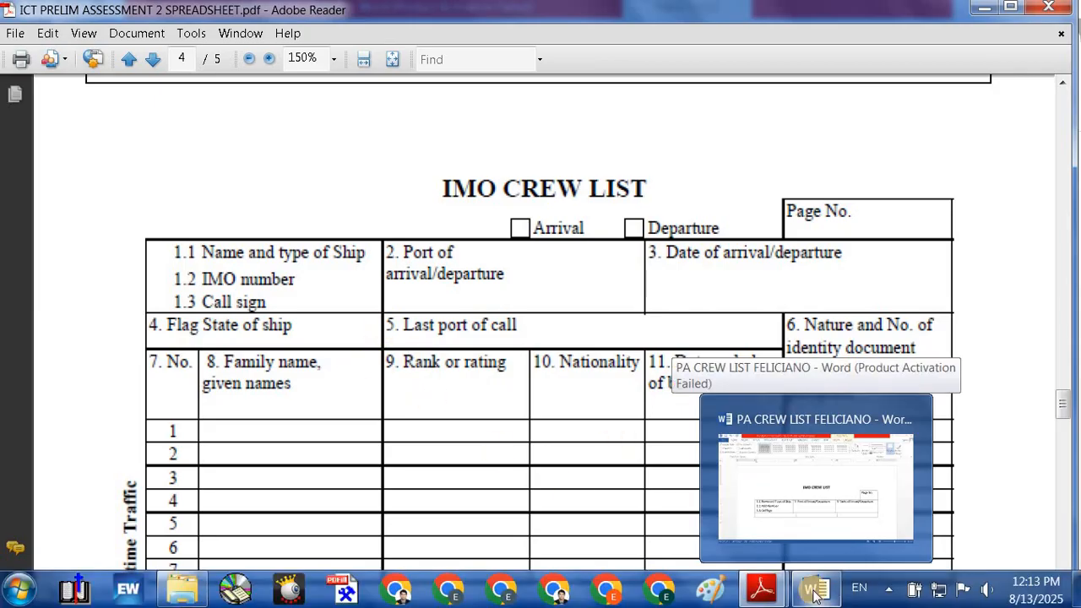
{"action": "left_click", "coordinate": [816, 596]}
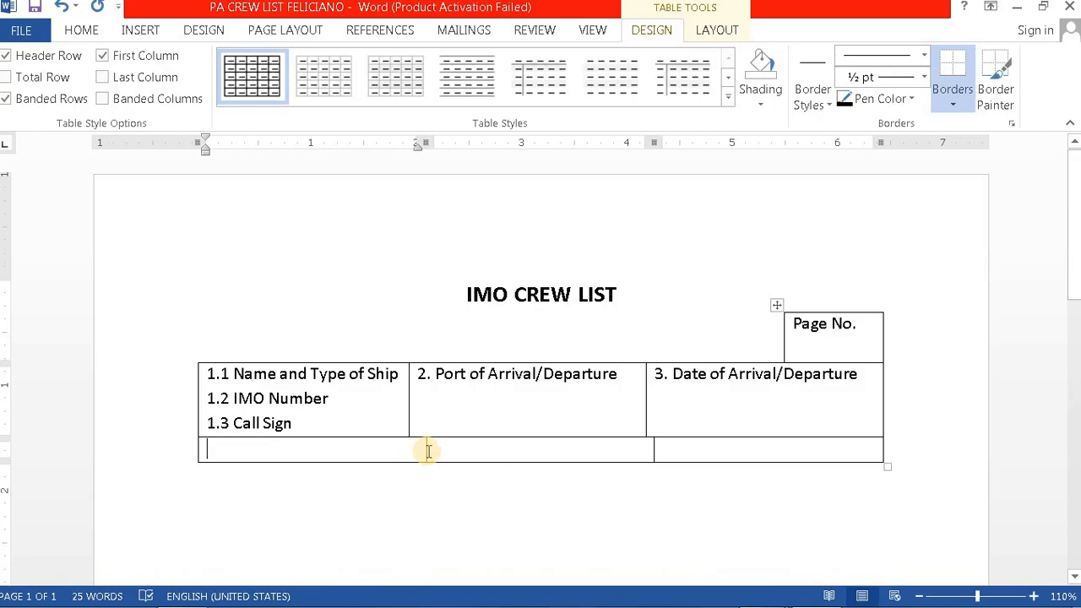
{"action": "left_click_drag", "start_coordinate": [426, 451], "coordinate": [410, 451]}
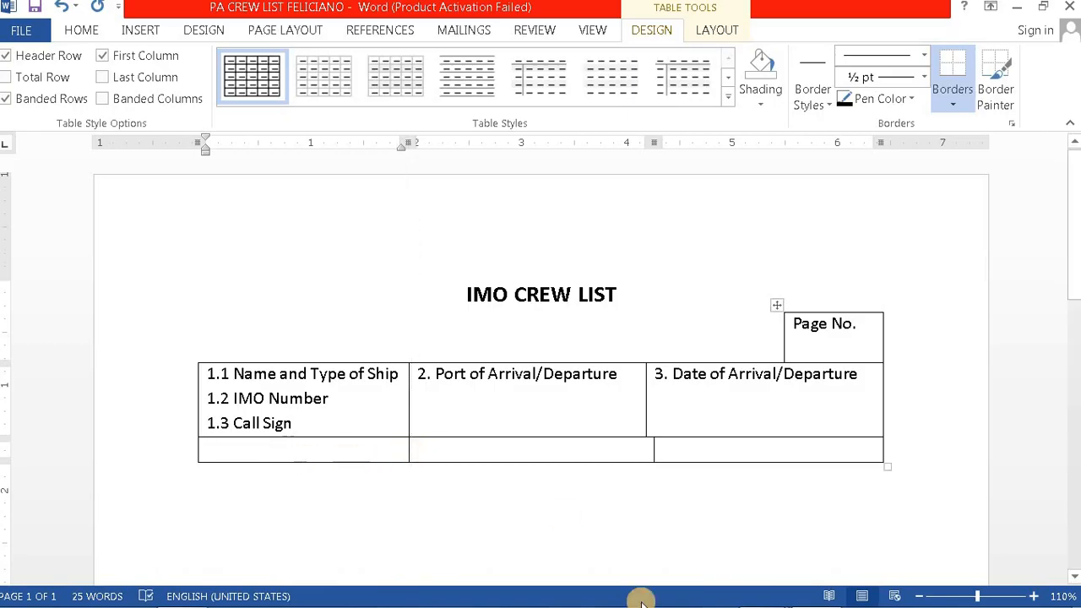
Step: Label the bottom row's first cell '4. Flag State of Ship', then minimize Word to see the PDF
{"action": "left_click", "coordinate": [760, 588]}
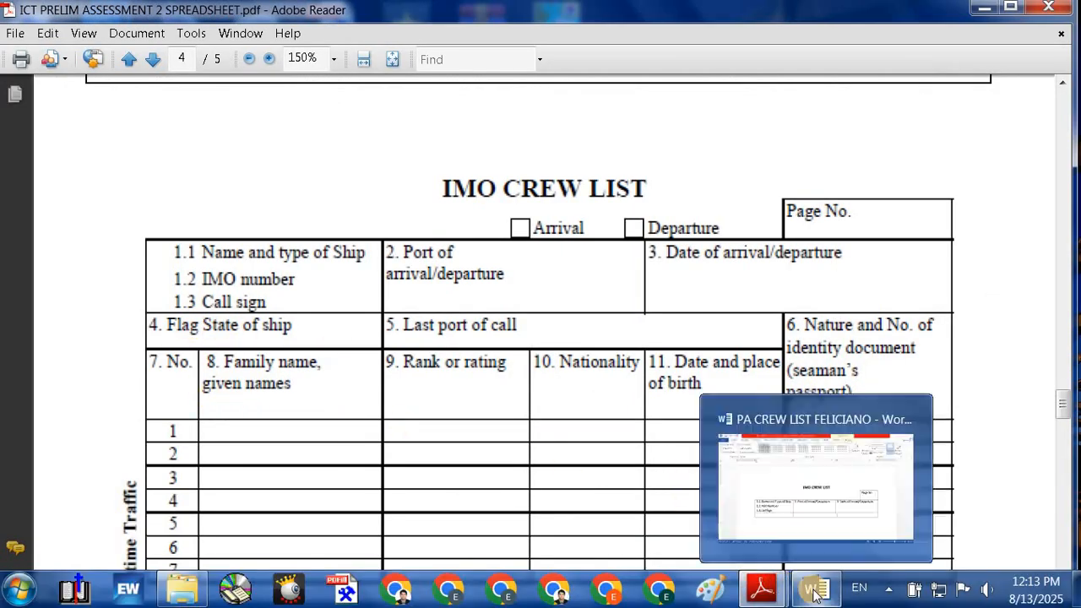
{"action": "left_click", "coordinate": [815, 594]}
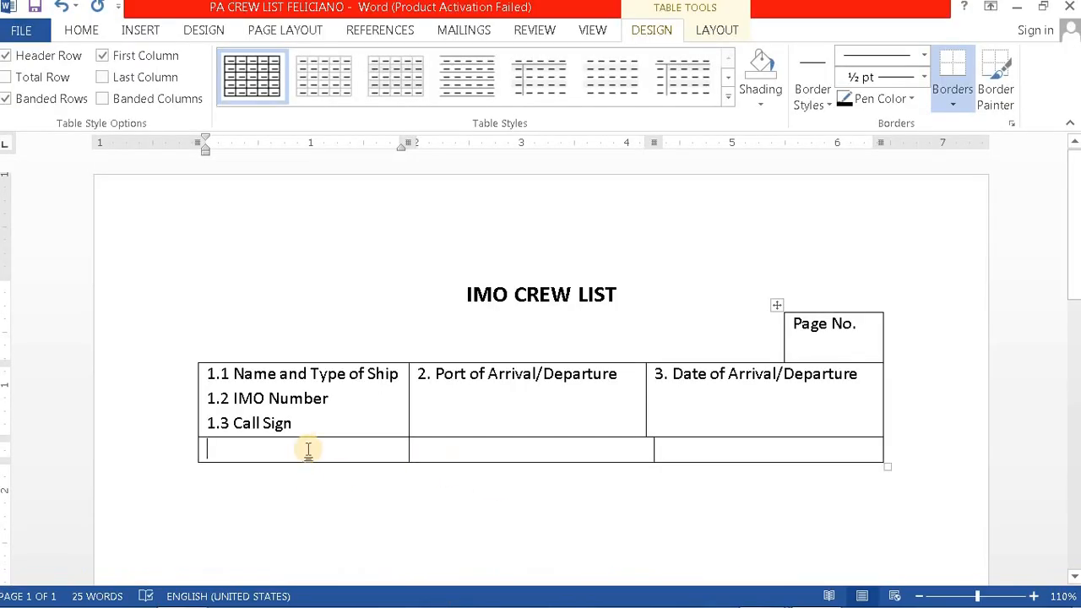
{"action": "type", "text": "4. Flag State of Ship"}
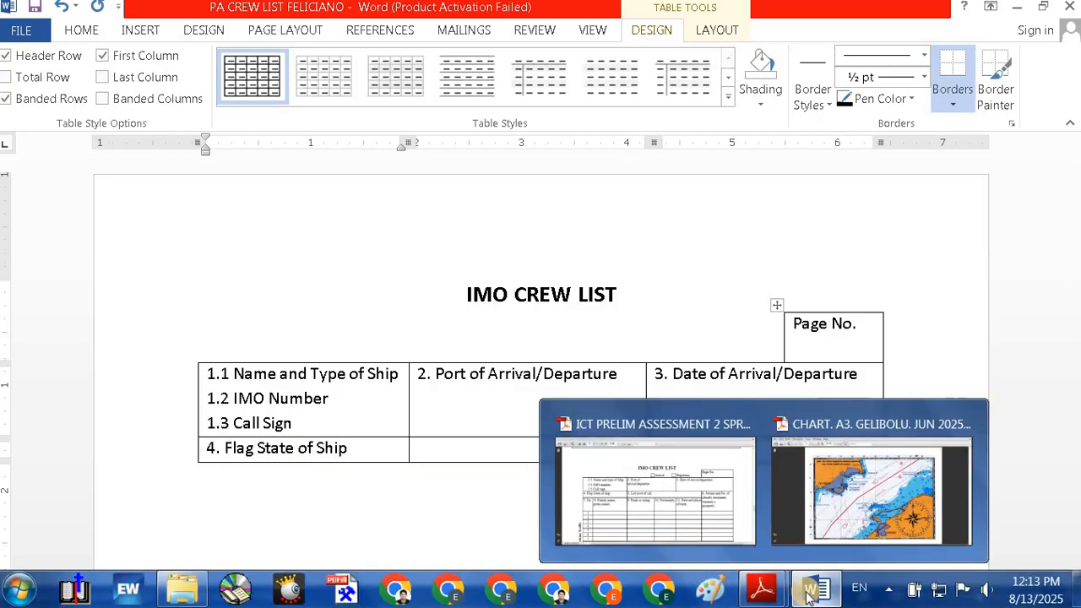
{"action": "mouse_move", "coordinate": [809, 595]}
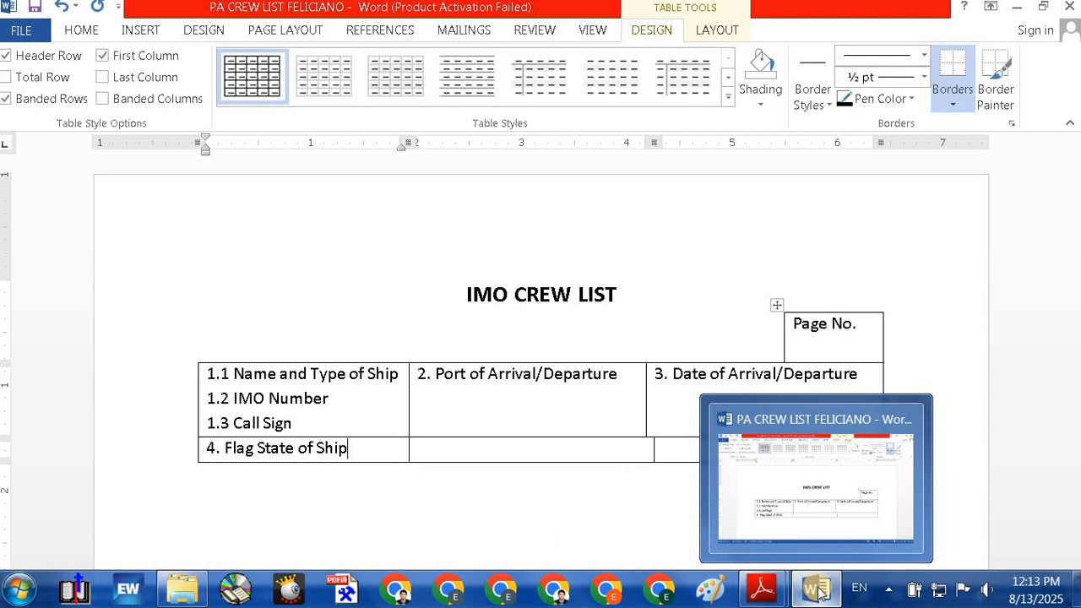
{"action": "left_click", "coordinate": [817, 592]}
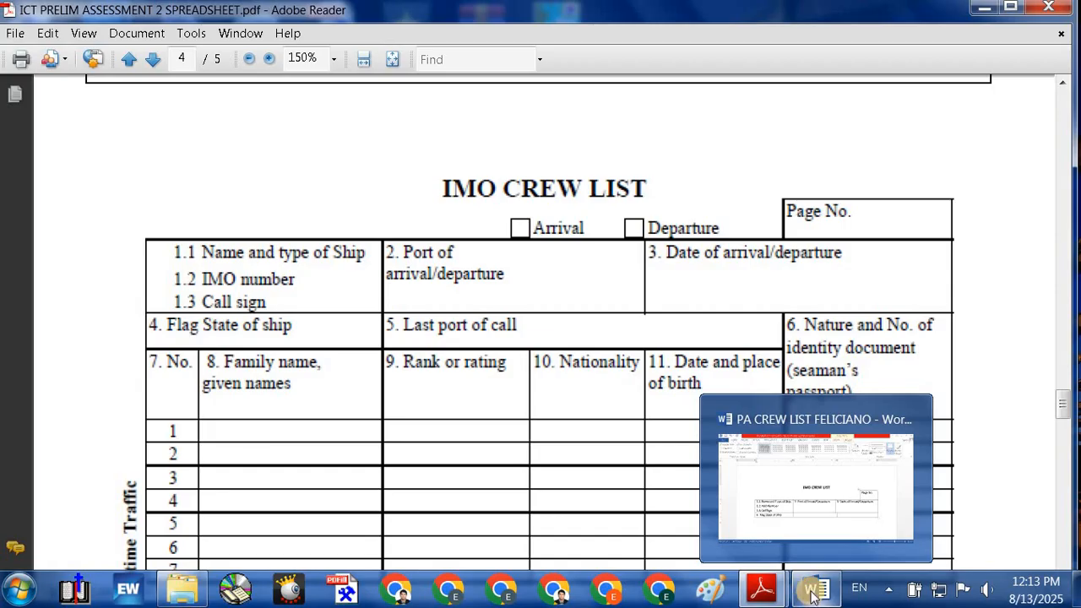
Step: Widen the table's first column slightly and move into the second bottom-row cell
{"action": "left_click", "coordinate": [810, 591]}
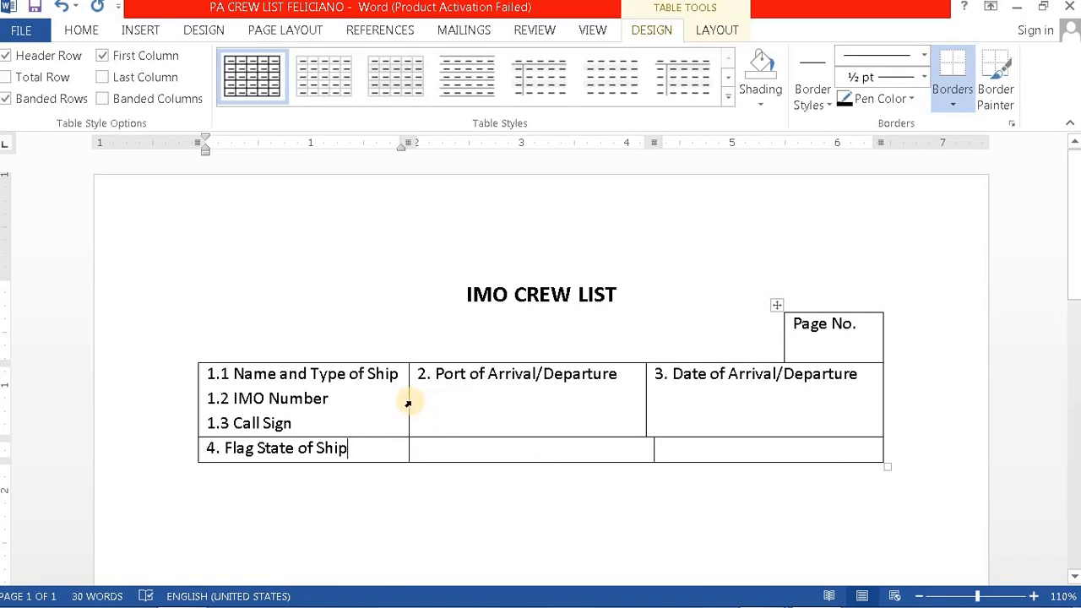
{"action": "left_click_drag", "start_coordinate": [407, 401], "coordinate": [417, 401]}
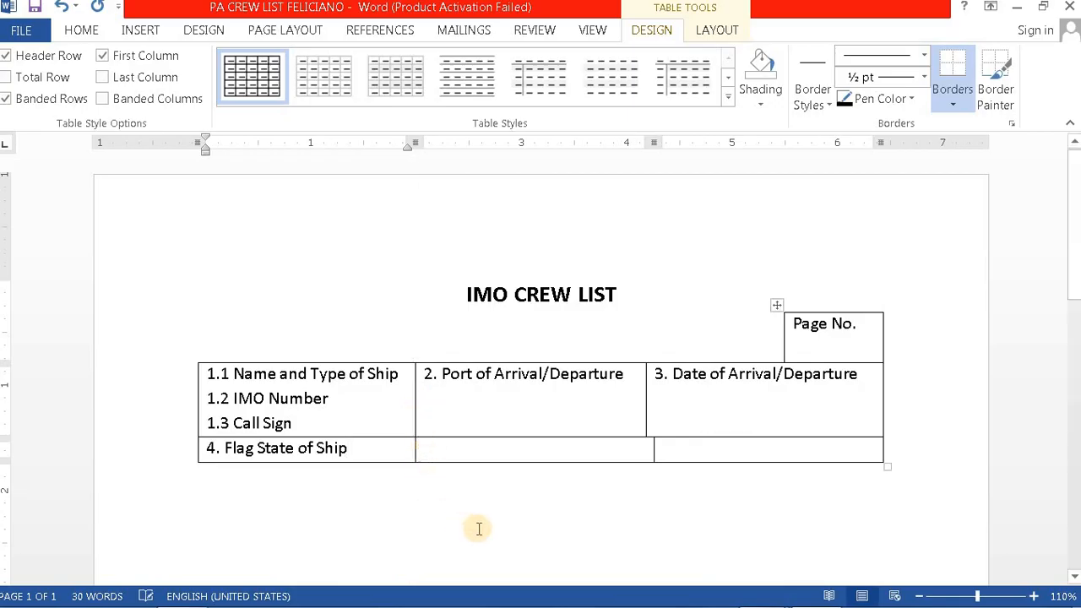
{"action": "left_click", "coordinate": [448, 448]}
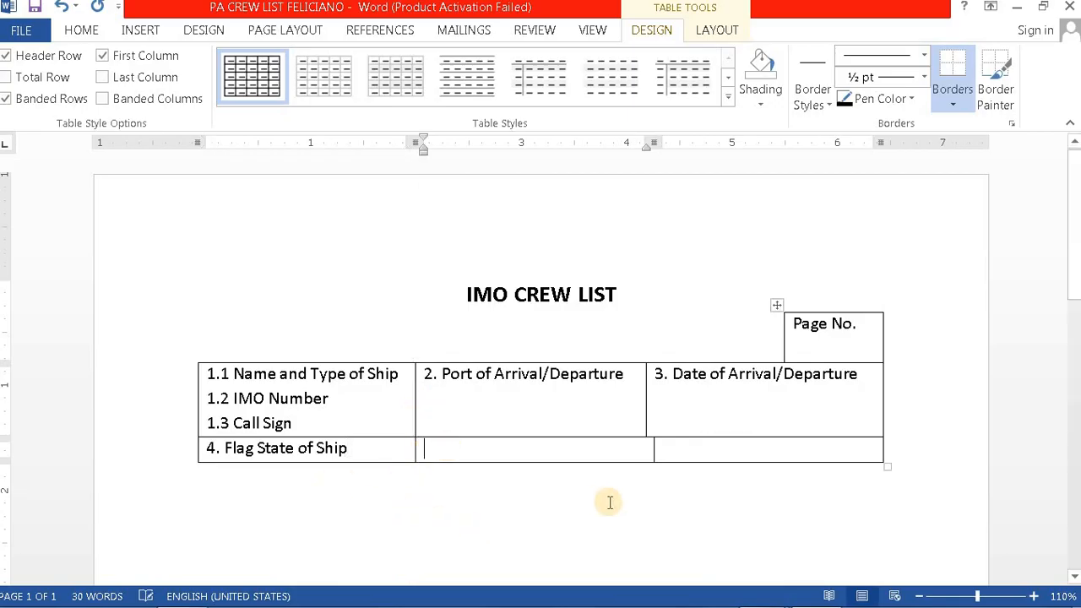
Step: Check the PDF and type '5. Last port of call' in the second cell
{"action": "mouse_move", "coordinate": [792, 596]}
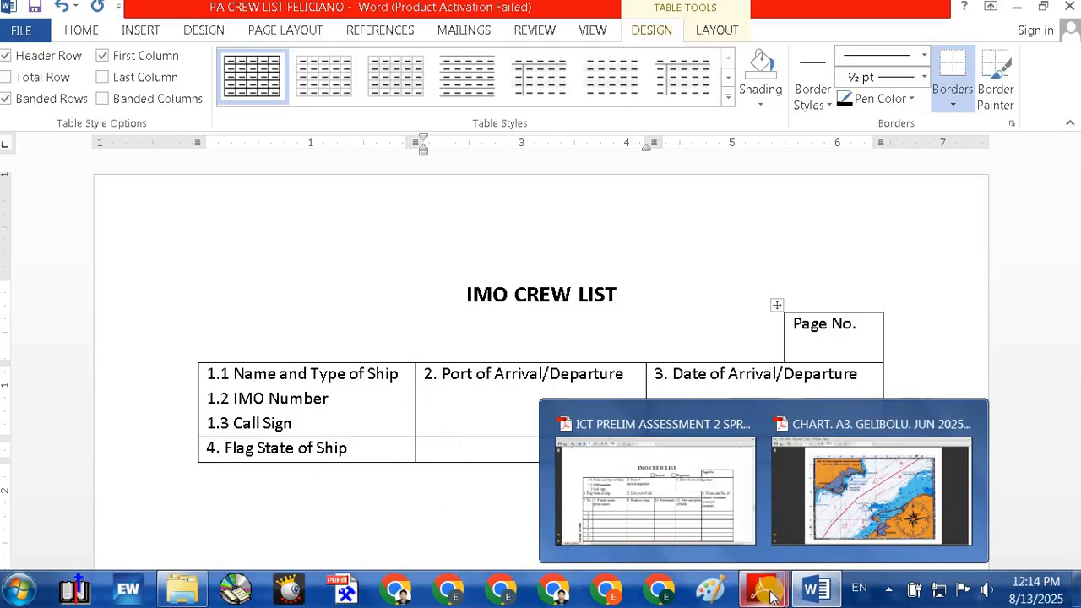
{"action": "mouse_move", "coordinate": [760, 591]}
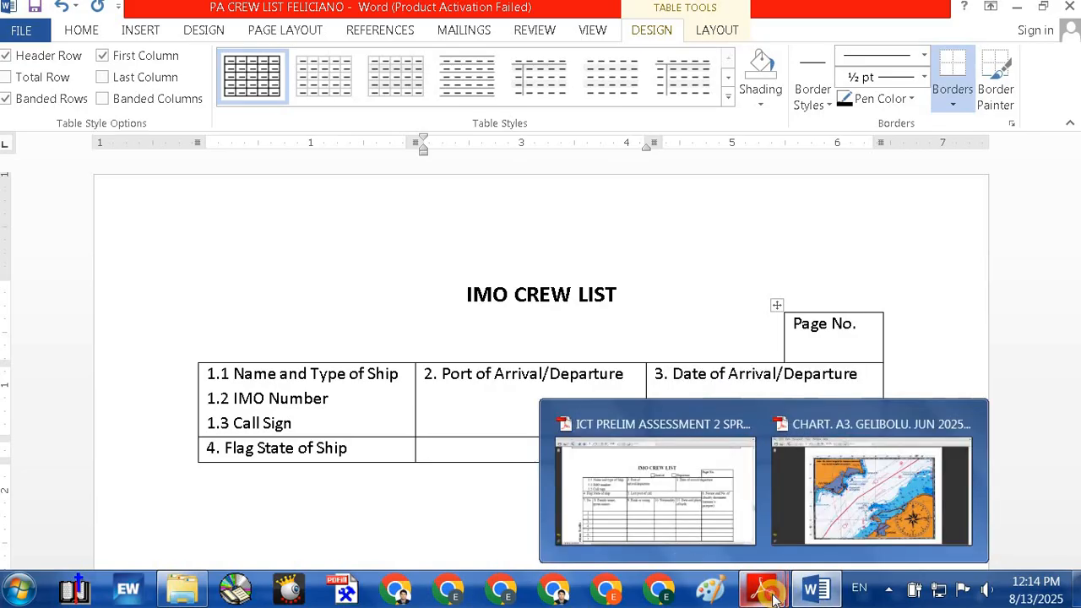
{"action": "left_click", "coordinate": [577, 466]}
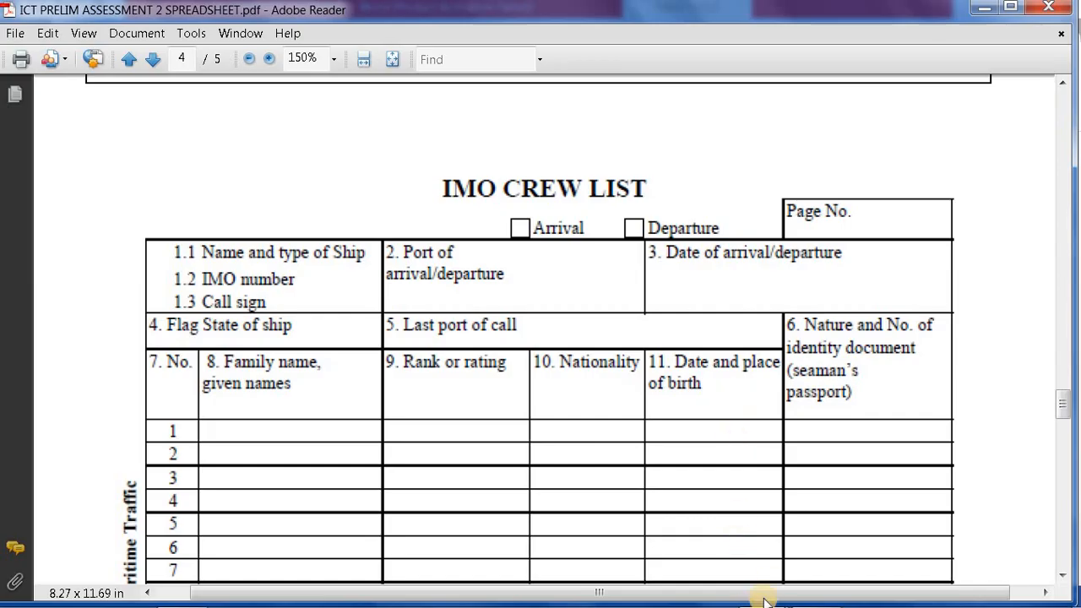
{"action": "mouse_move", "coordinate": [816, 591]}
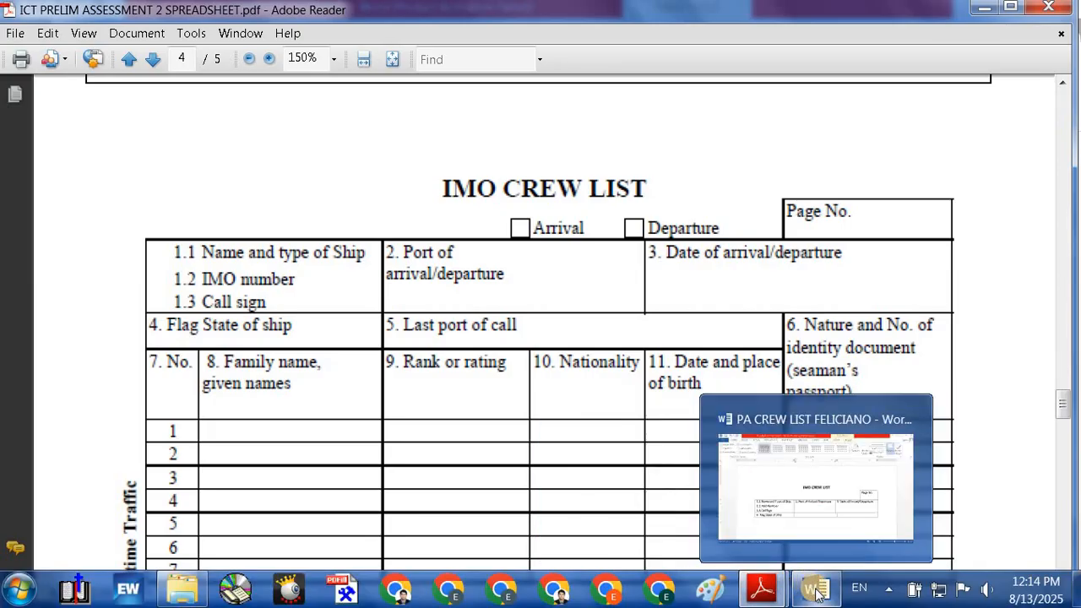
{"action": "left_click", "coordinate": [816, 593]}
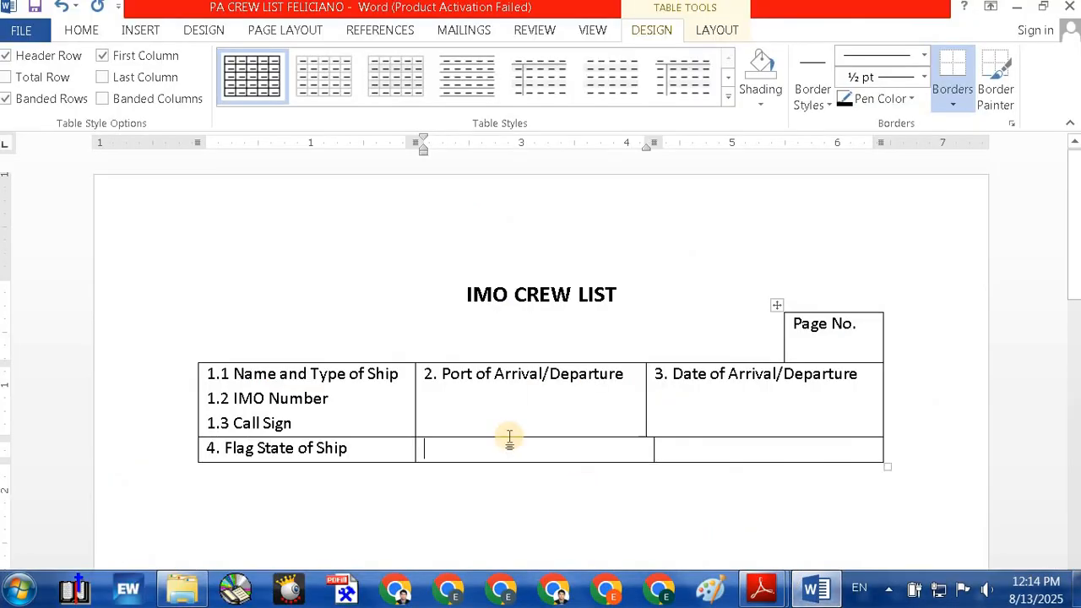
{"action": "type", "text": "5. Last port of call"}
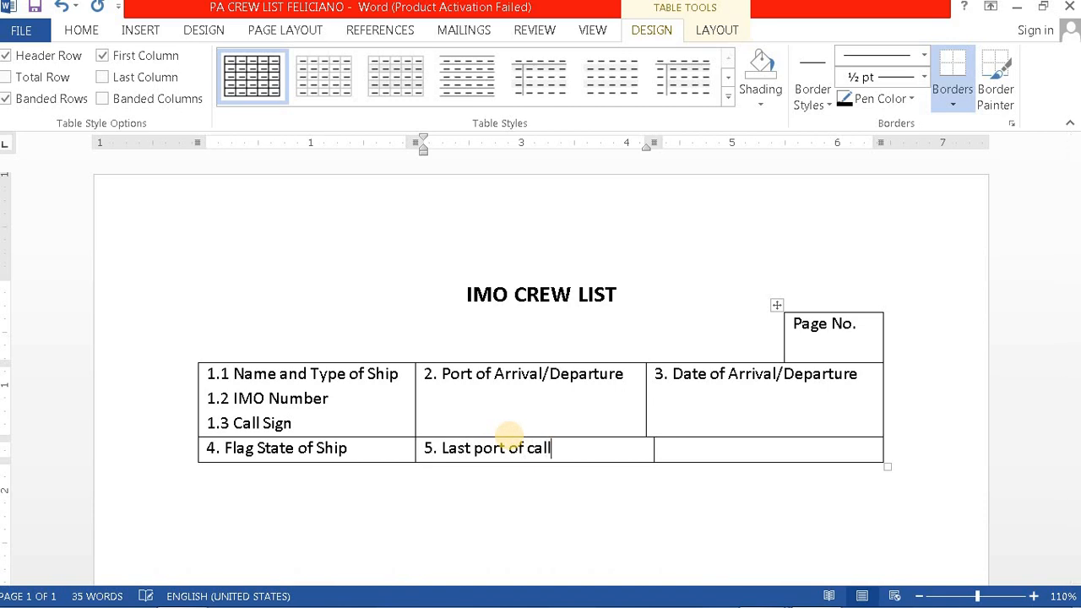
Step: Compare the new label against the PDF form and return to Word
{"action": "mouse_move", "coordinate": [904, 600]}
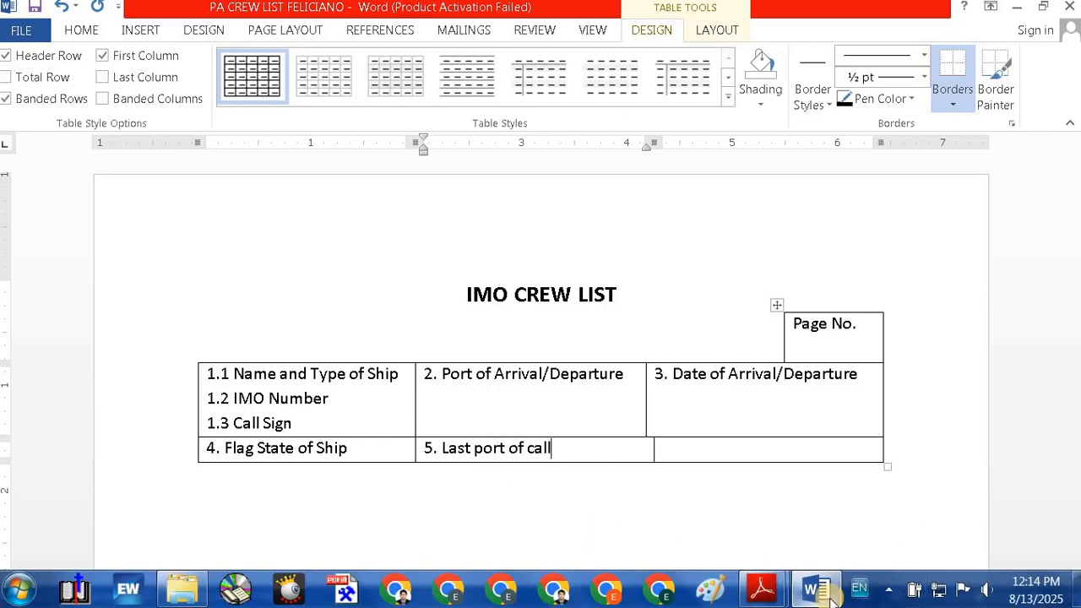
{"action": "mouse_move", "coordinate": [767, 598]}
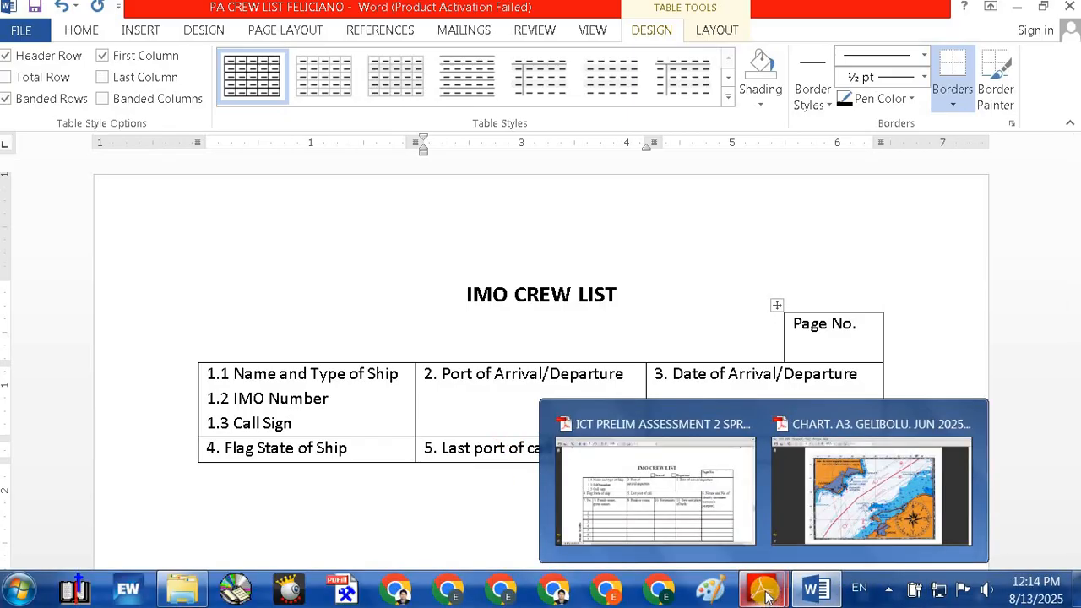
{"action": "left_click", "coordinate": [642, 469]}
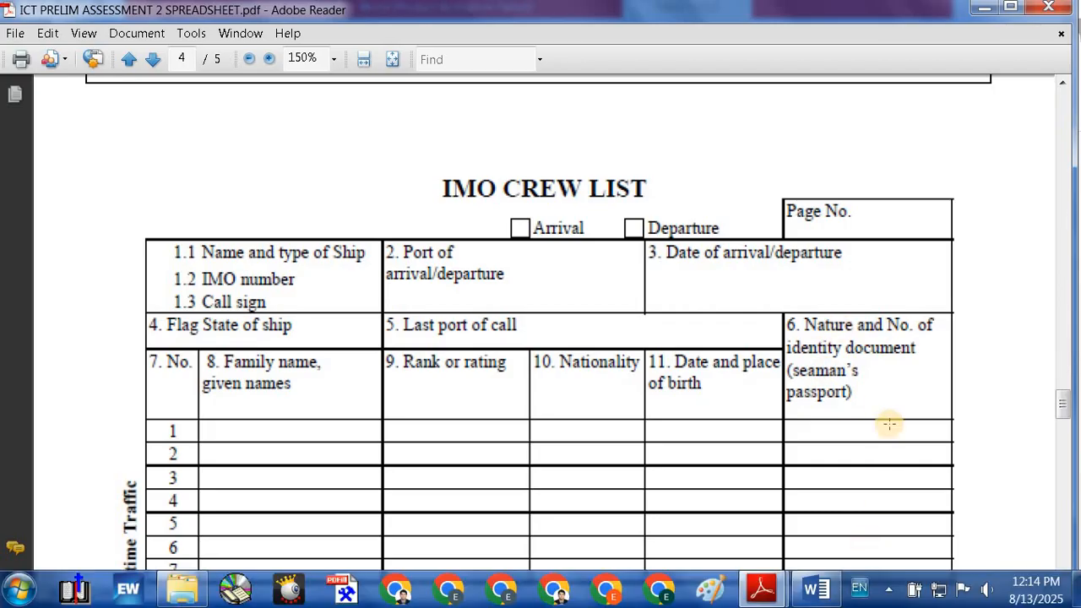
{"action": "mouse_move", "coordinate": [826, 594]}
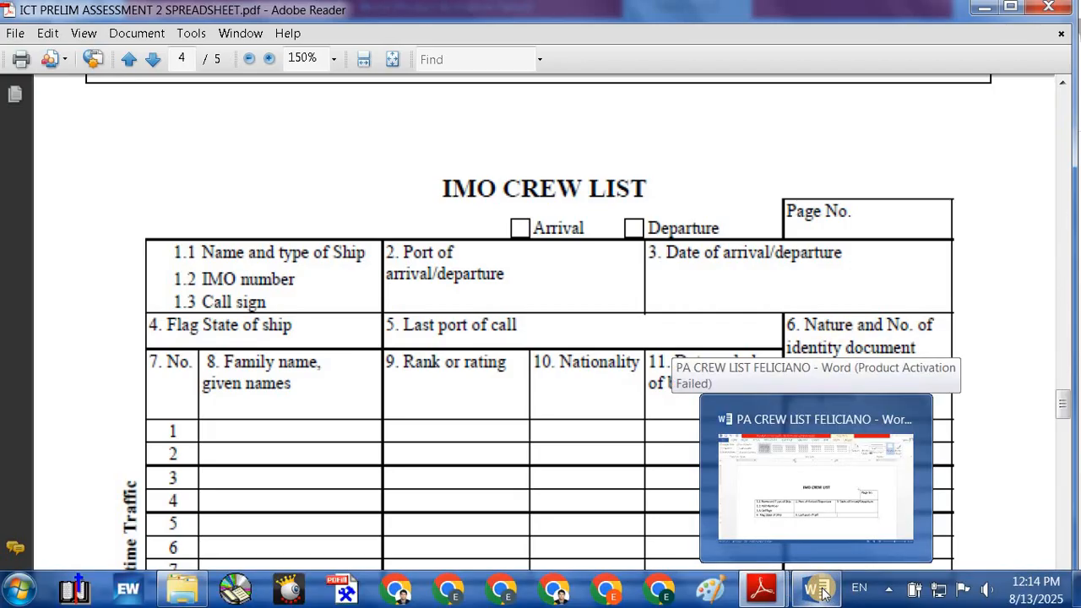
{"action": "left_click", "coordinate": [823, 594]}
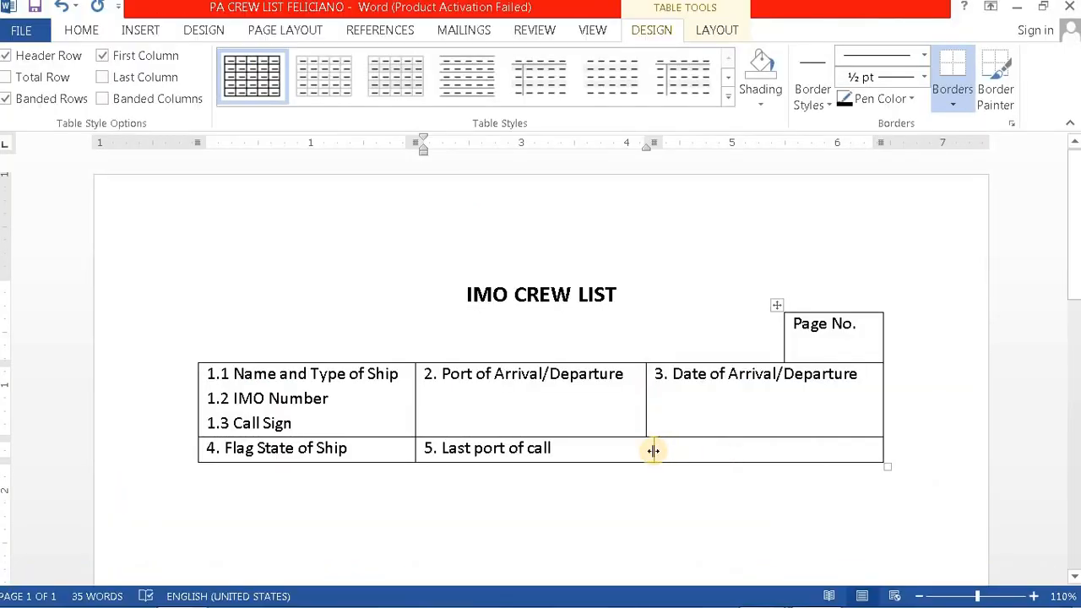
Step: Widen the '5. Last port of call' cell rightward so the row's last cell narrows
{"action": "left_click_drag", "start_coordinate": [653, 450], "coordinate": [745, 453]}
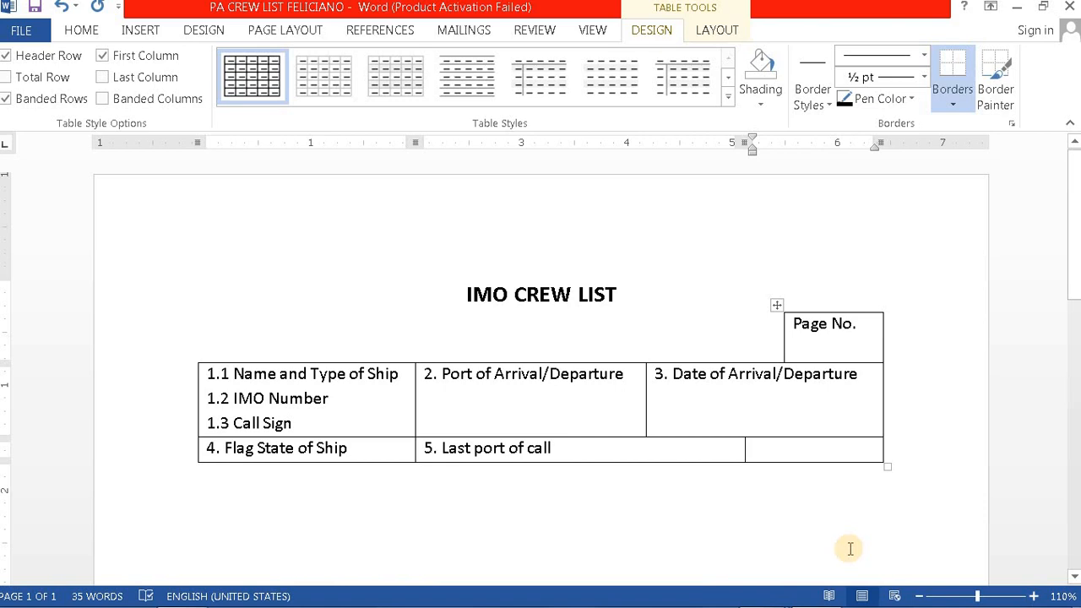
{"action": "key", "text": "Return"}
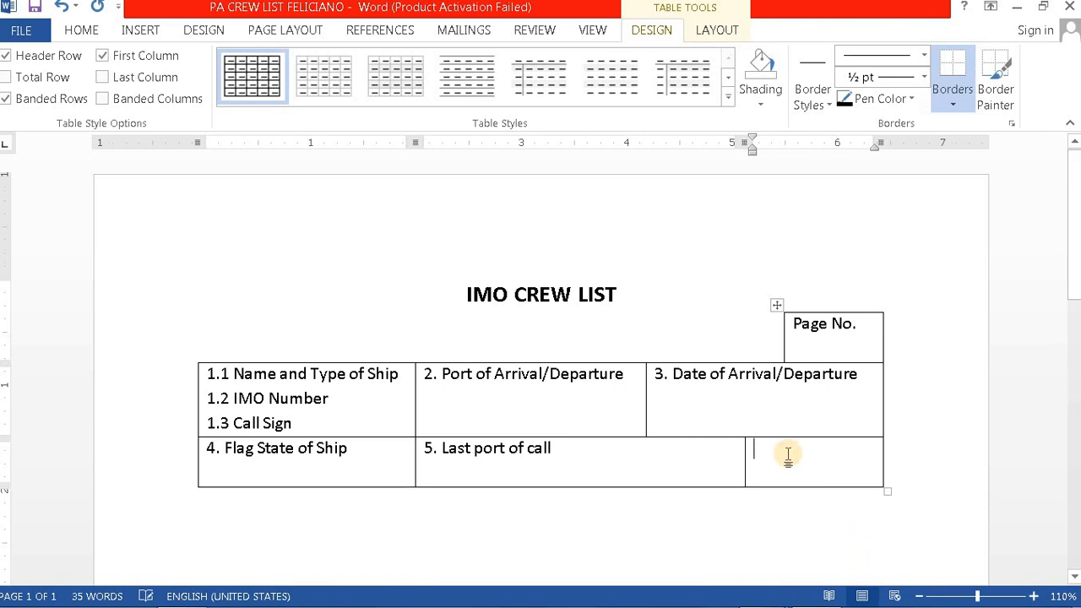
{"action": "key", "text": "BackSpace"}
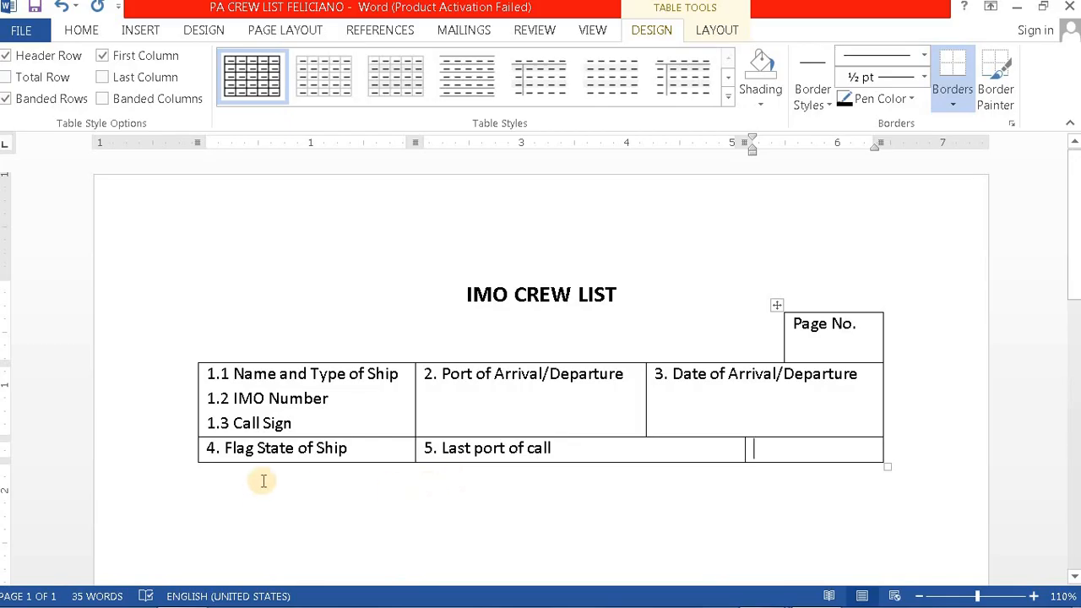
Step: Bring the IMO Crew List PDF in Adobe Reader back to the front for reference
{"action": "mouse_move", "coordinate": [815, 597]}
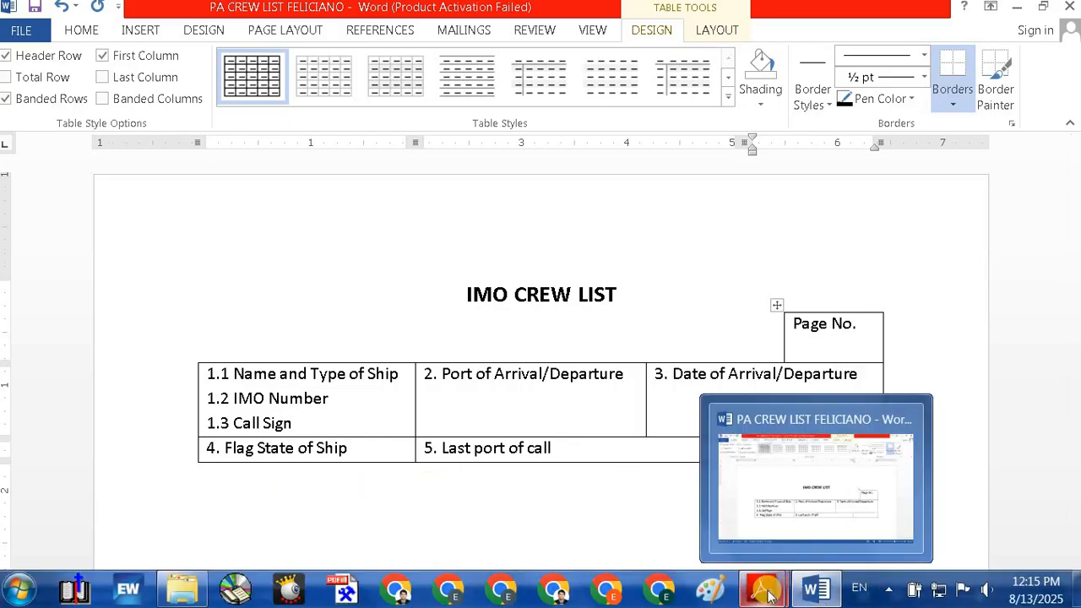
{"action": "mouse_move", "coordinate": [761, 590]}
{"action": "left_click", "coordinate": [689, 507]}
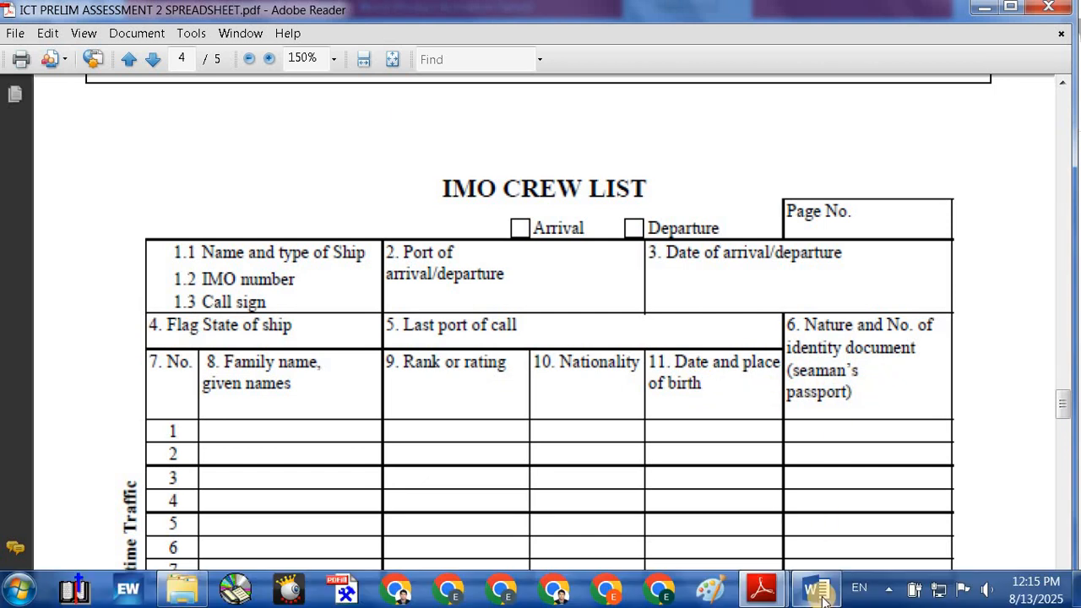
{"action": "mouse_move", "coordinate": [823, 598]}
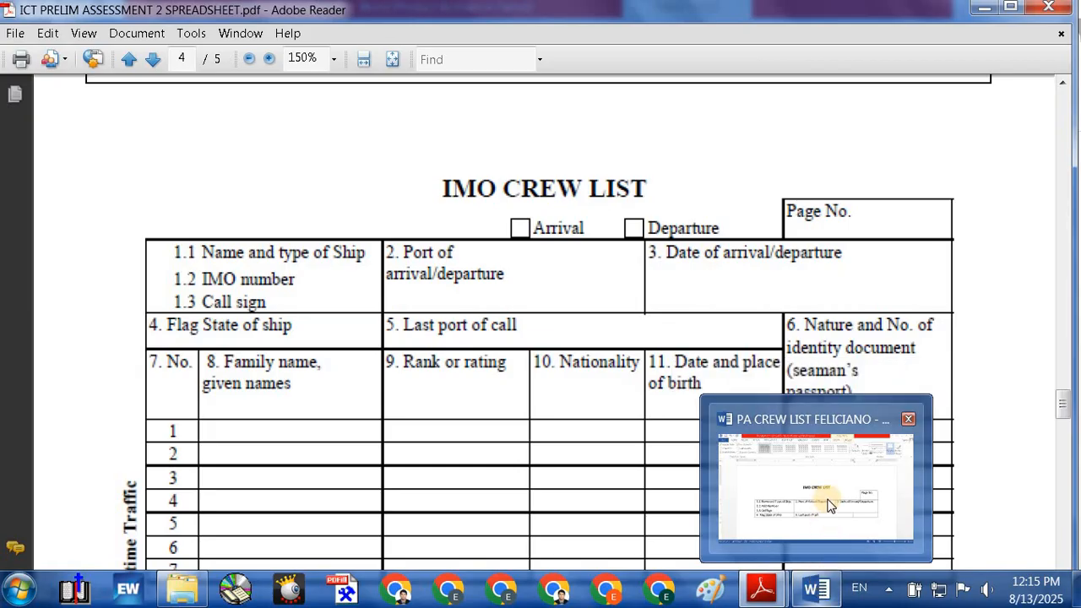
{"action": "mouse_move", "coordinate": [771, 596]}
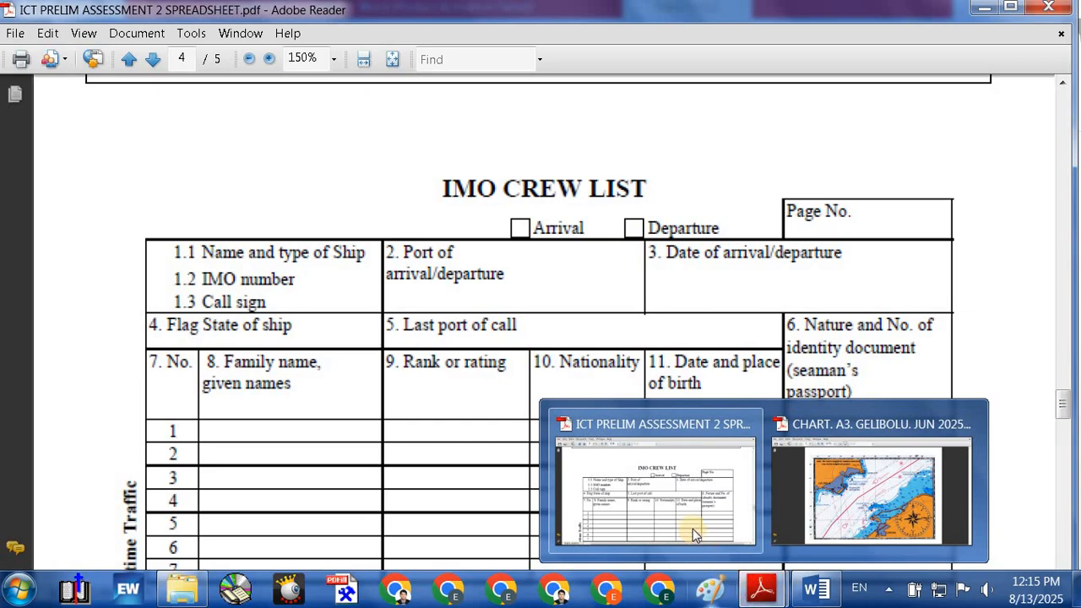
Step: Back in the Word document, place the cursor below the Flag State row and open the Insert Table dropdown
{"action": "left_click", "coordinate": [816, 589]}
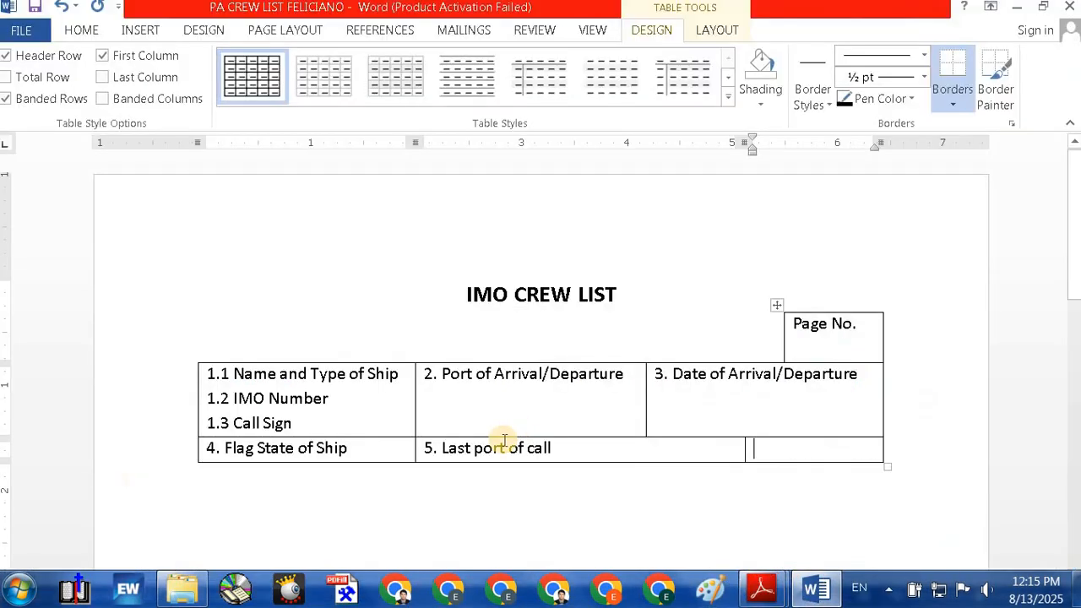
{"action": "left_click", "coordinate": [223, 475]}
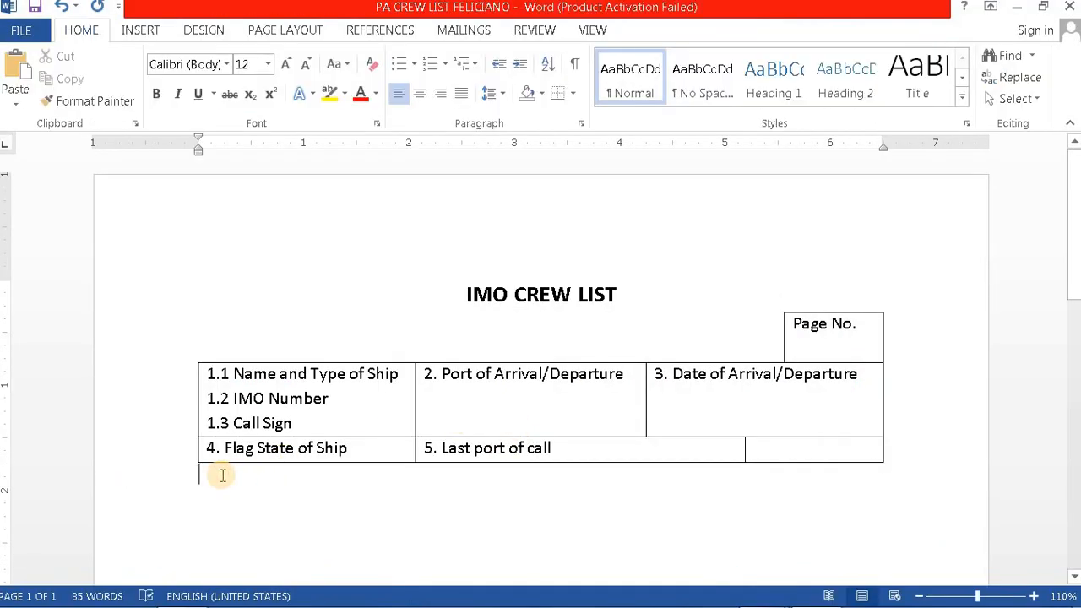
{"action": "left_click", "coordinate": [140, 30]}
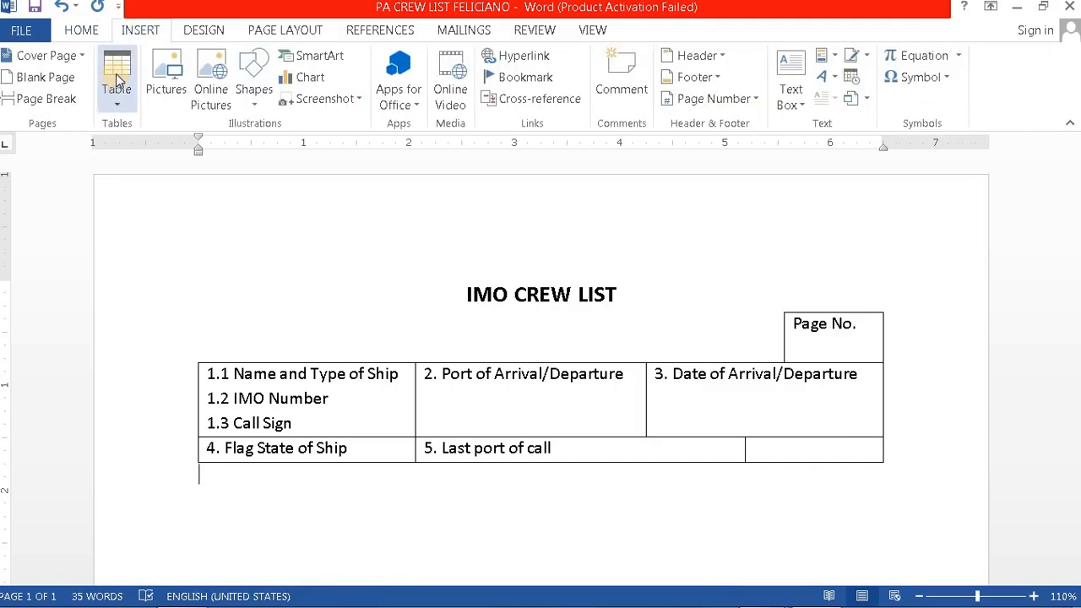
{"action": "left_click", "coordinate": [115, 103]}
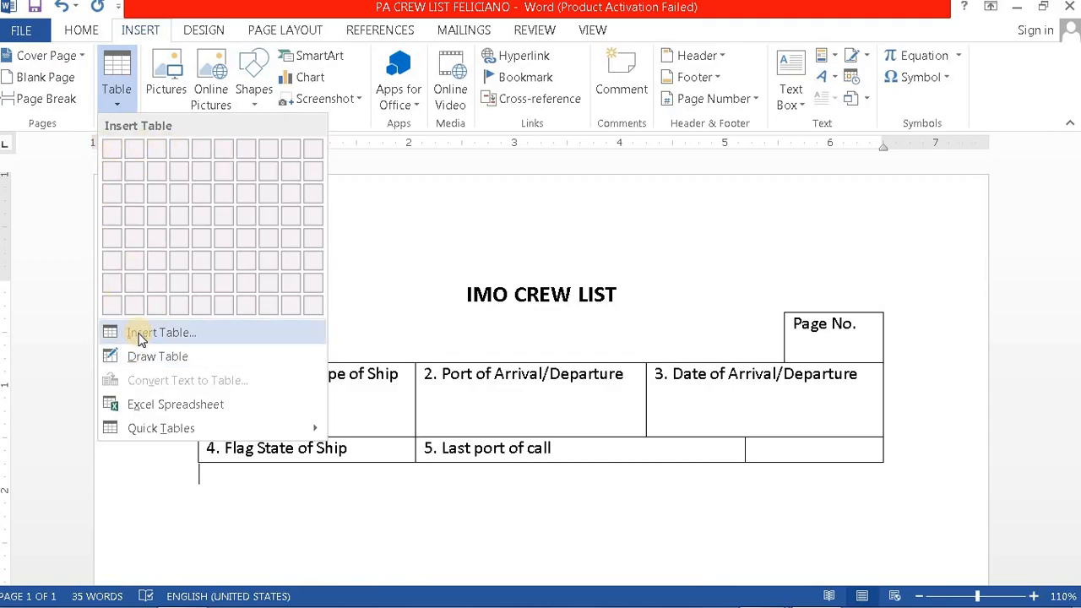
Step: Insert a 6-column, 1-row table beneath the Flag State and Last port of call row
{"action": "left_click", "coordinate": [163, 335]}
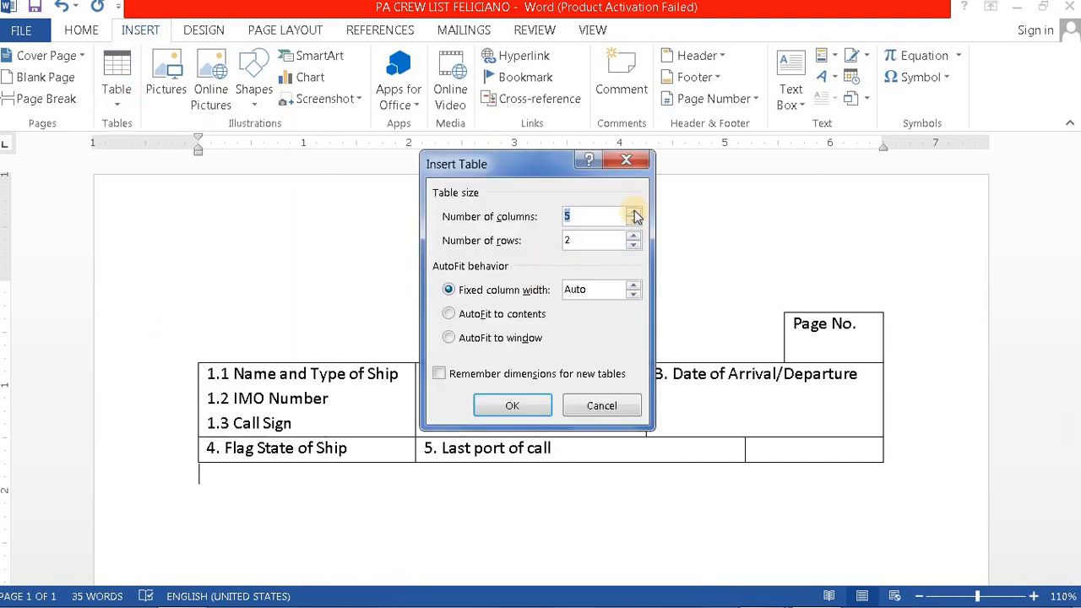
{"action": "left_click", "coordinate": [634, 213]}
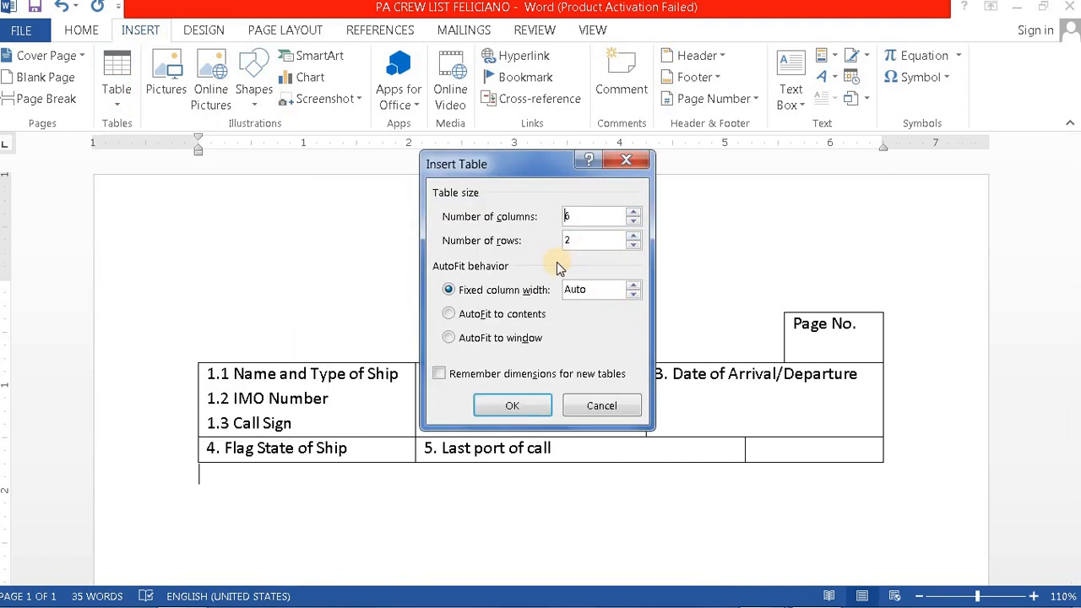
{"action": "left_click", "coordinate": [632, 245]}
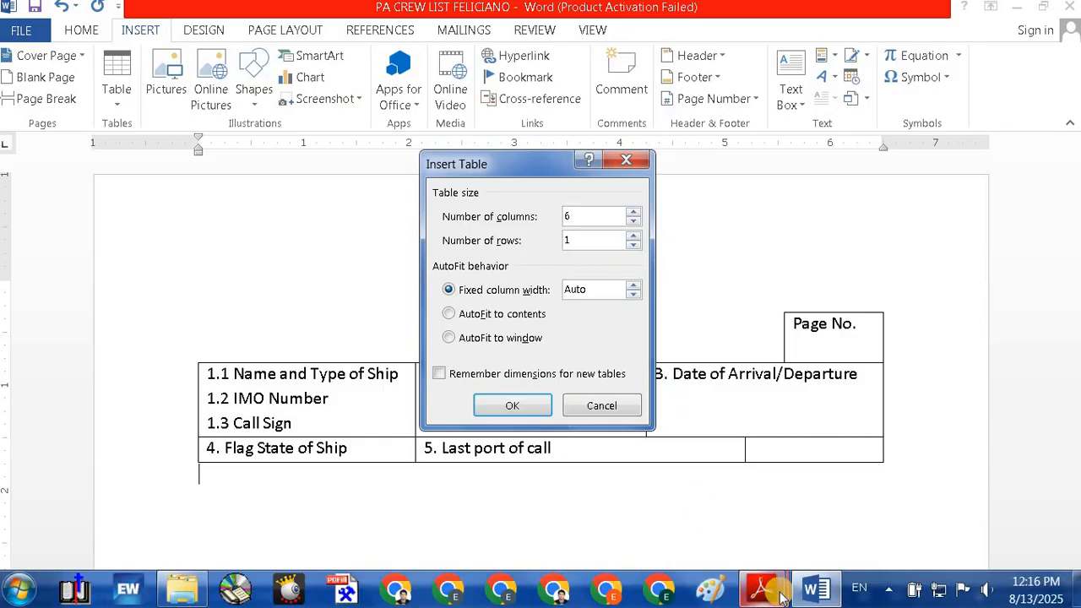
{"action": "mouse_move", "coordinate": [761, 589]}
{"action": "left_click", "coordinate": [686, 511]}
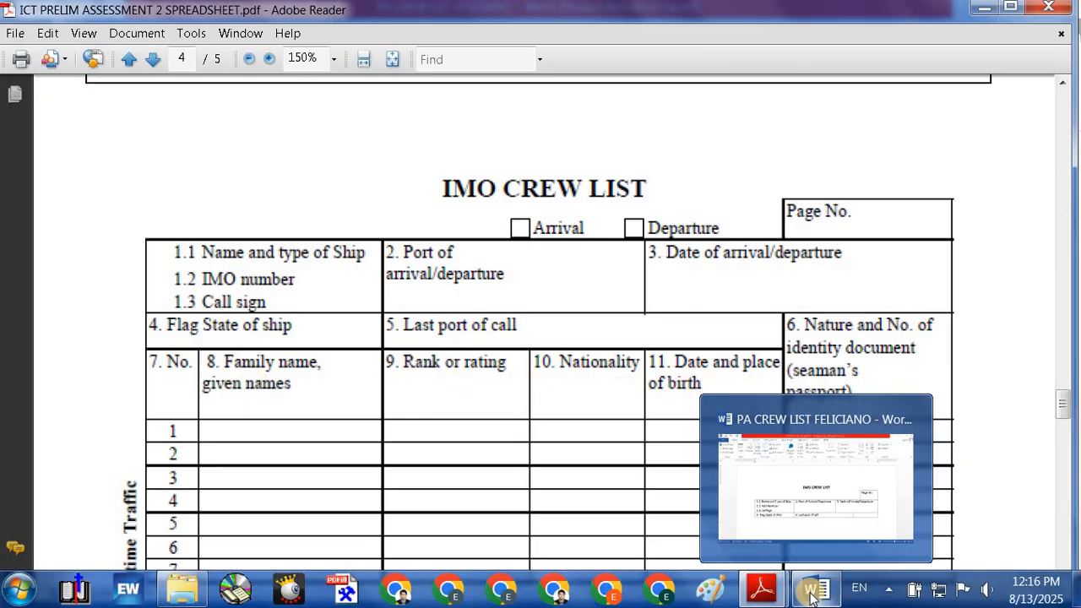
{"action": "left_click", "coordinate": [812, 594]}
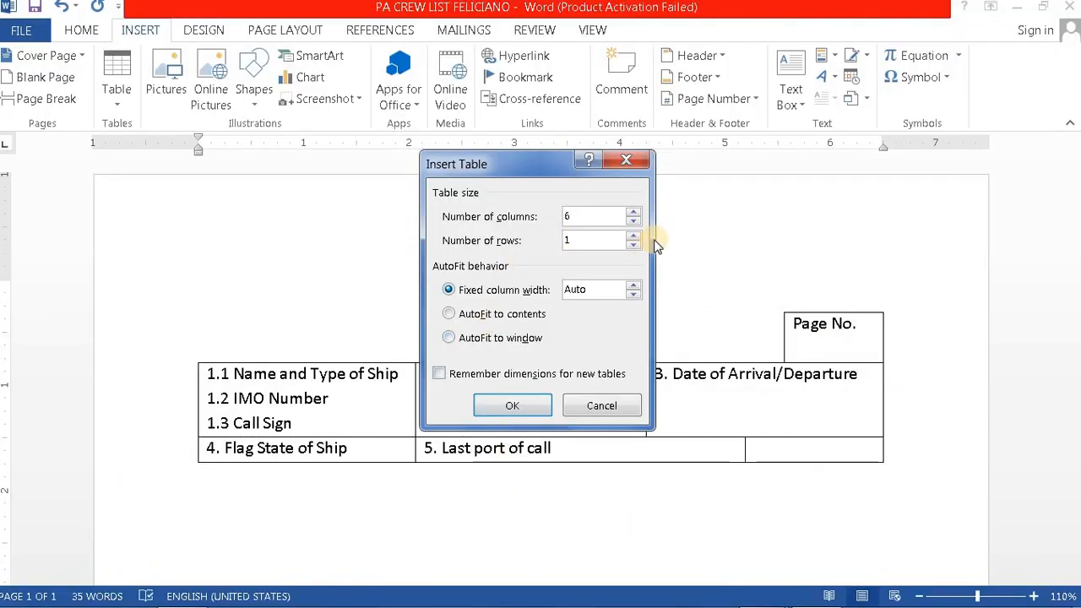
{"action": "left_click", "coordinate": [515, 407]}
{"action": "left_click", "coordinate": [514, 406]}
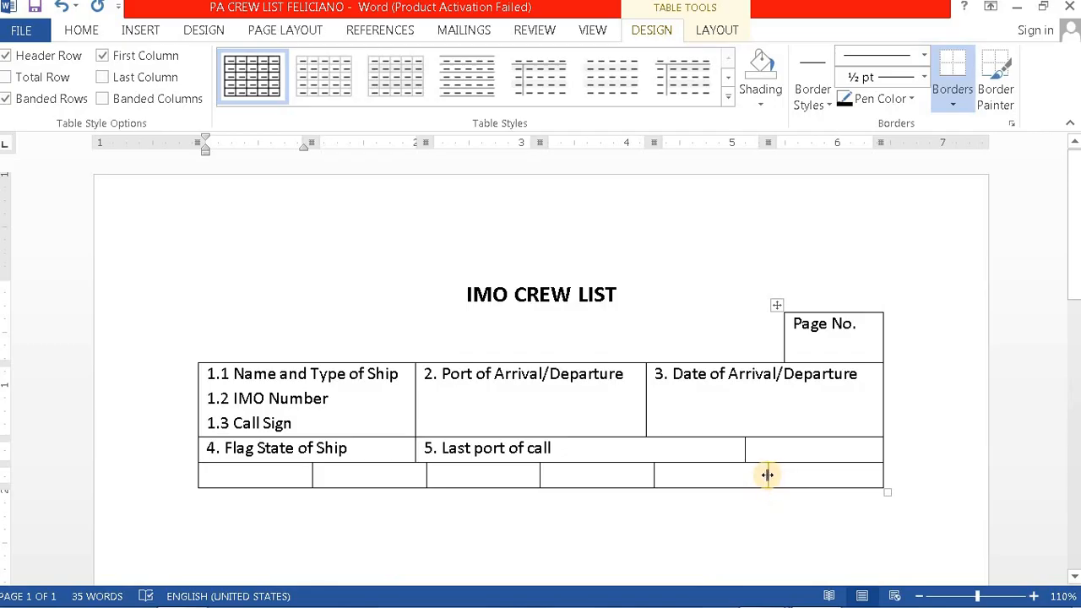
Step: Merge the two empty right-hand cells of the bottom rows into one cell
{"action": "left_click_drag", "start_coordinate": [767, 475], "coordinate": [745, 479]}
{"action": "left_click_drag", "start_coordinate": [805, 448], "coordinate": [804, 486]}
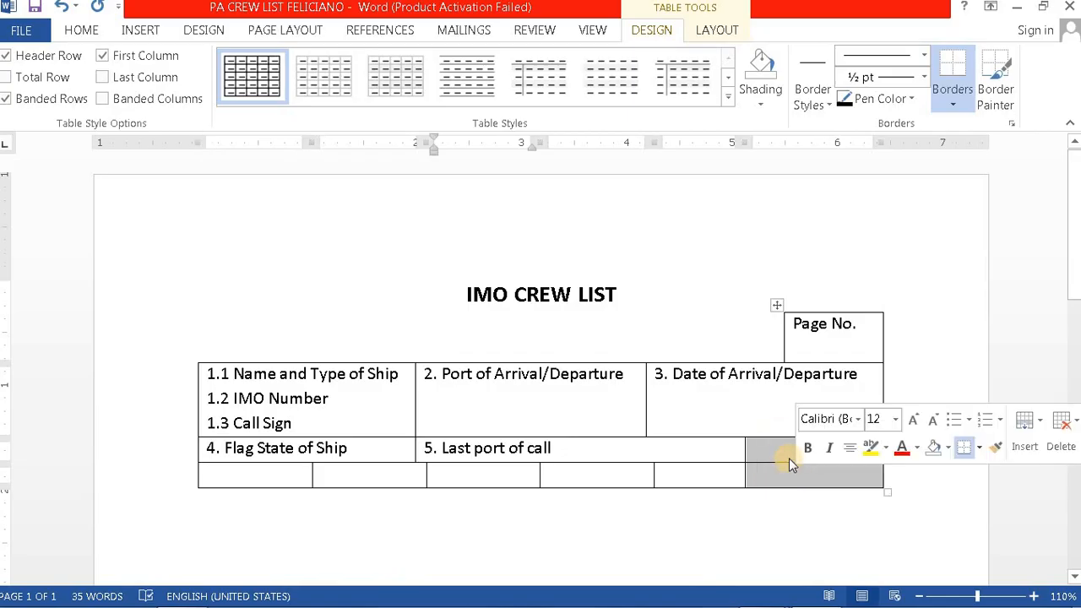
{"action": "right_click", "coordinate": [794, 473]}
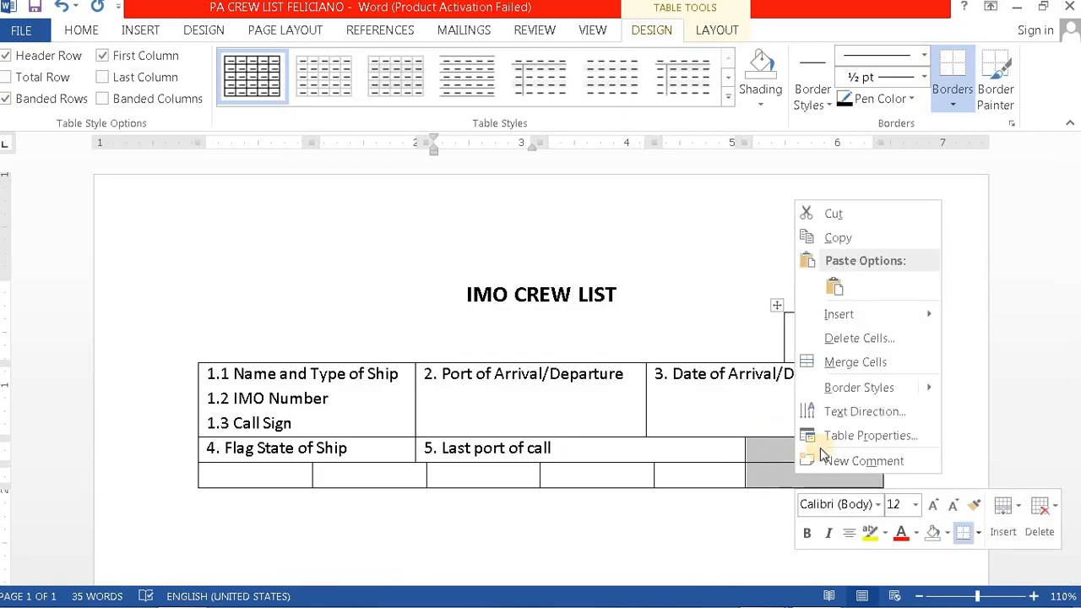
{"action": "left_click", "coordinate": [875, 362]}
{"action": "left_click", "coordinate": [796, 471]}
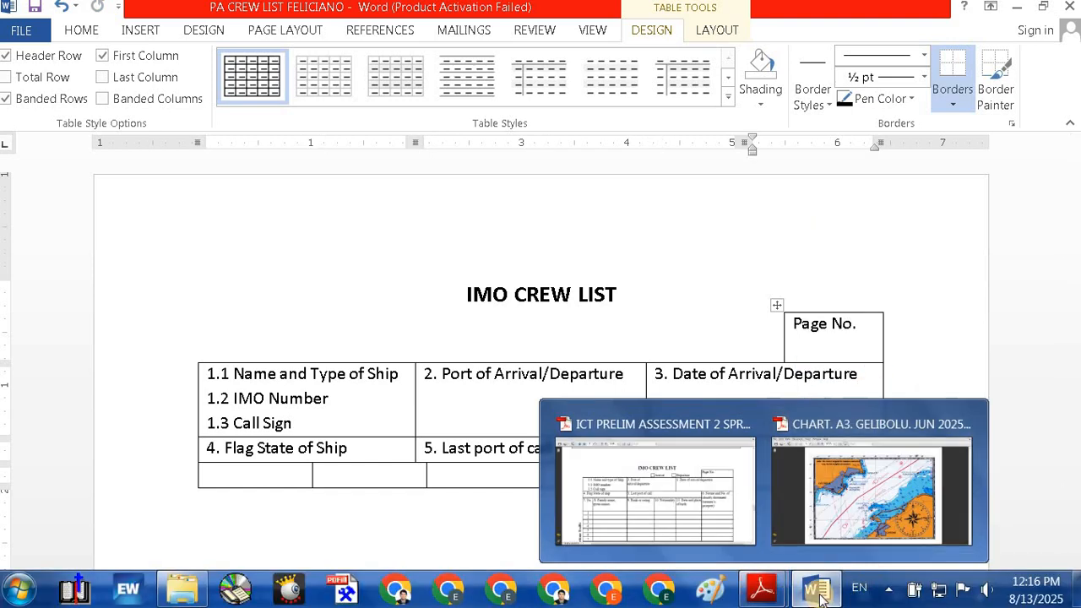
Step: Type the field 6 label '6. Nature and No of' in the merged cell, following the reference PDF
{"action": "left_click", "coordinate": [711, 496]}
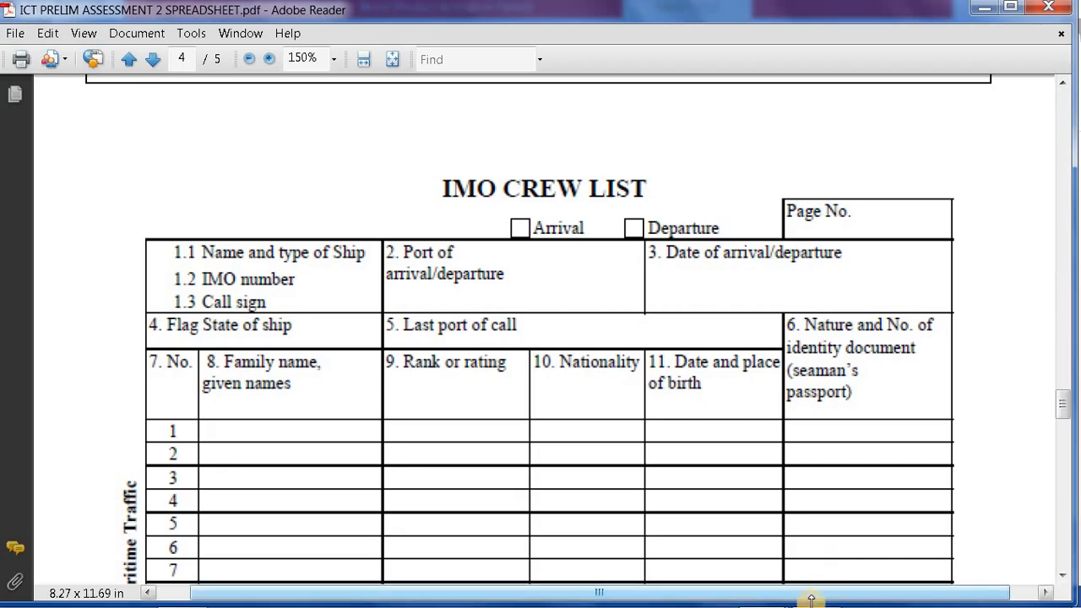
{"action": "mouse_move", "coordinate": [821, 598]}
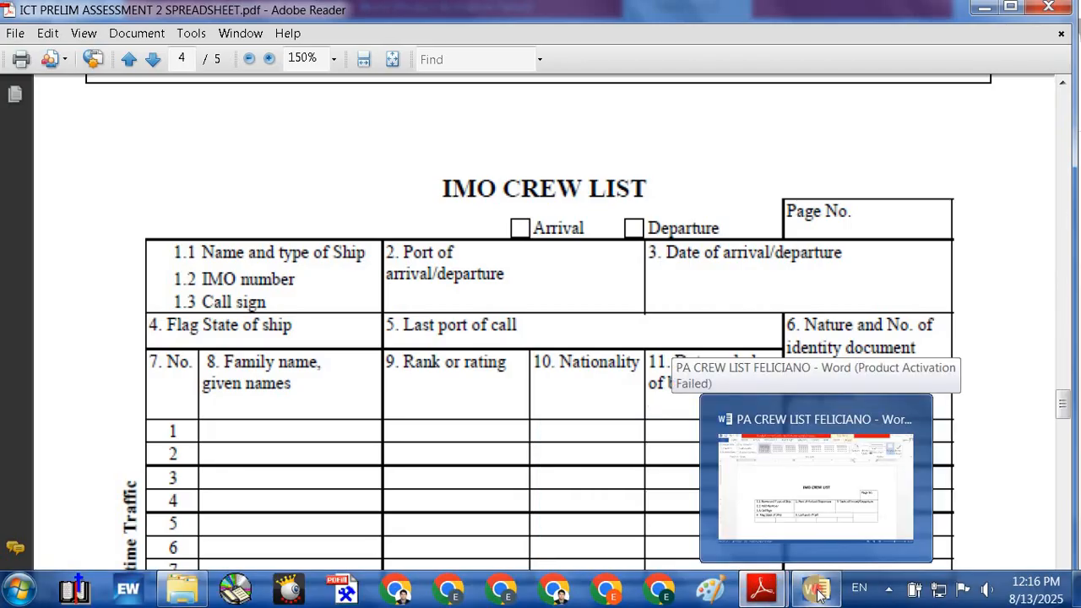
{"action": "left_click", "coordinate": [819, 596]}
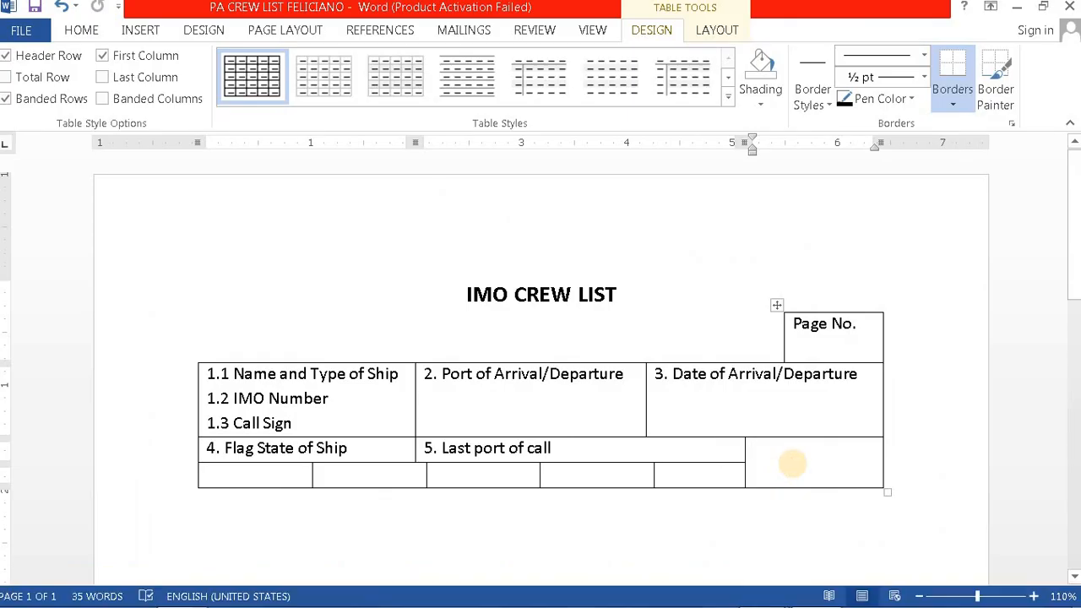
{"action": "type", "text": "6"}
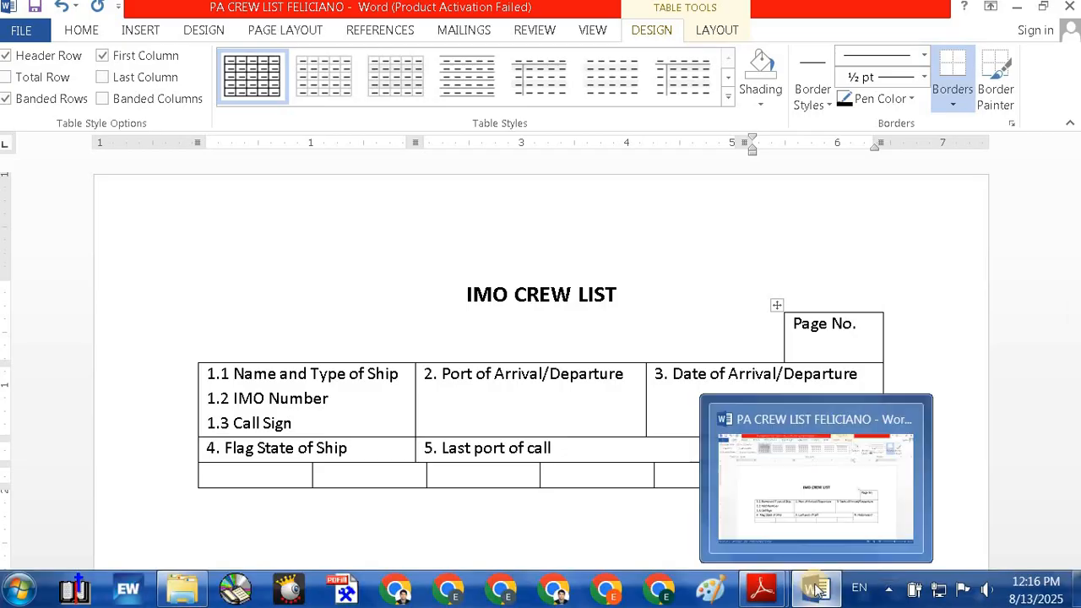
{"action": "mouse_move", "coordinate": [765, 595]}
{"action": "left_click", "coordinate": [698, 508]}
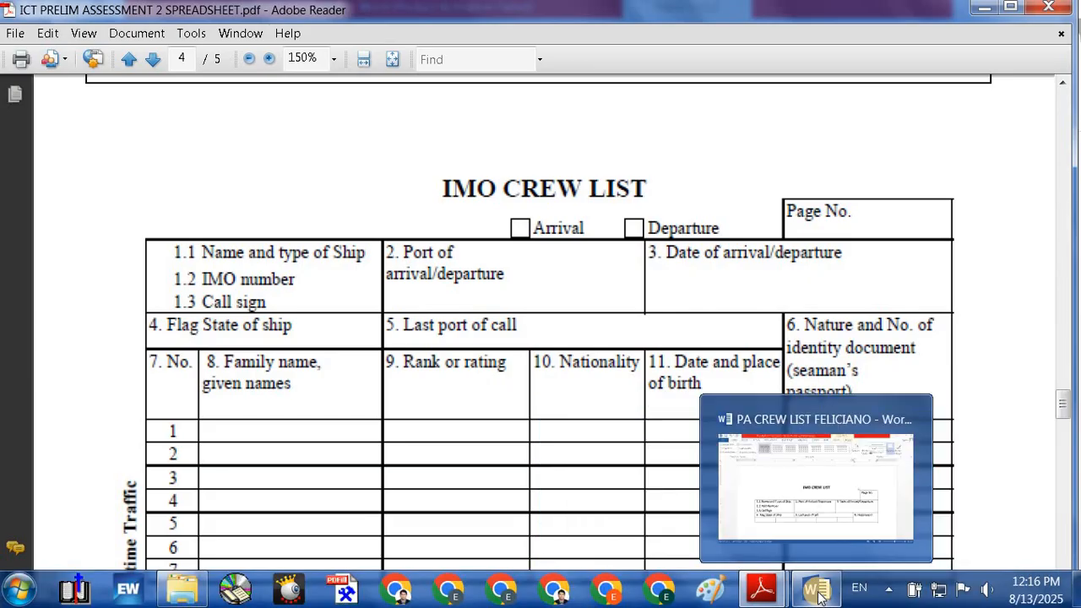
{"action": "left_click", "coordinate": [818, 596]}
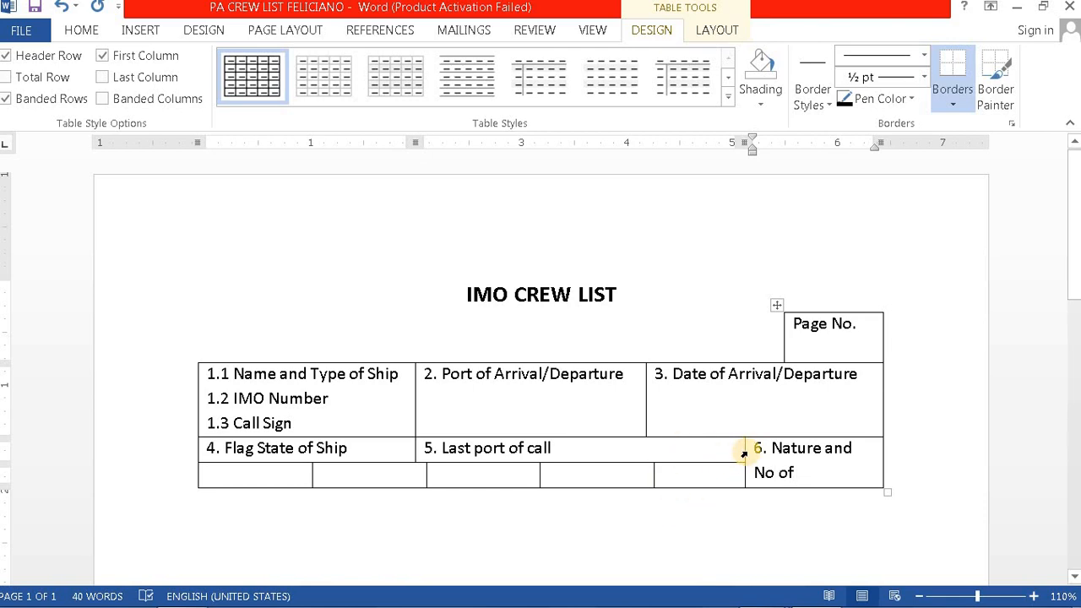
Step: Widen the merged field 6 cell by dragging its left border leftward
{"action": "left_click_drag", "start_coordinate": [744, 451], "coordinate": [725, 448]}
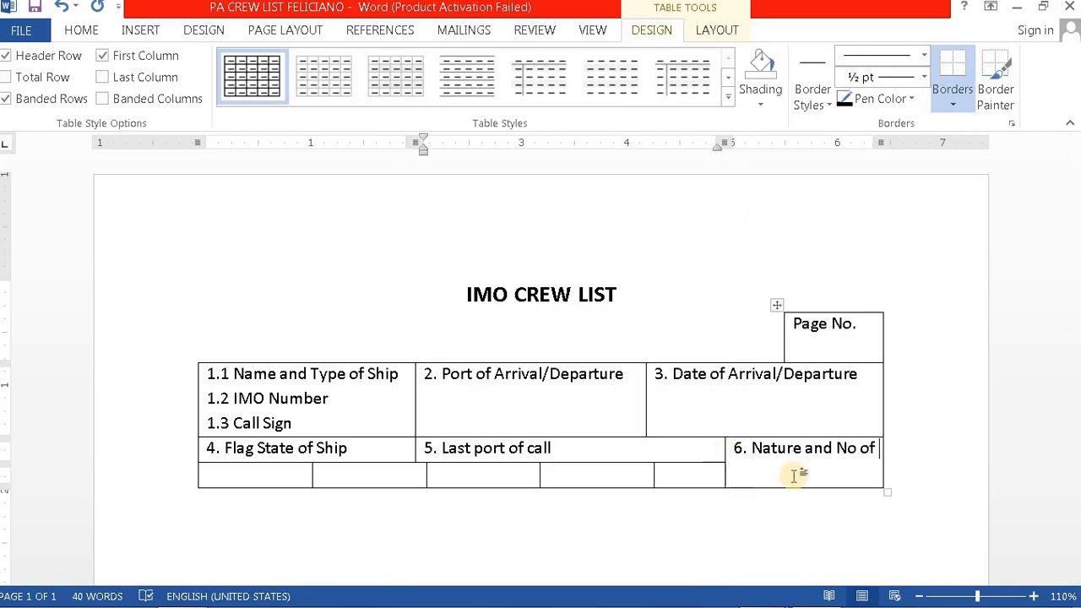
{"action": "mouse_move", "coordinate": [850, 598]}
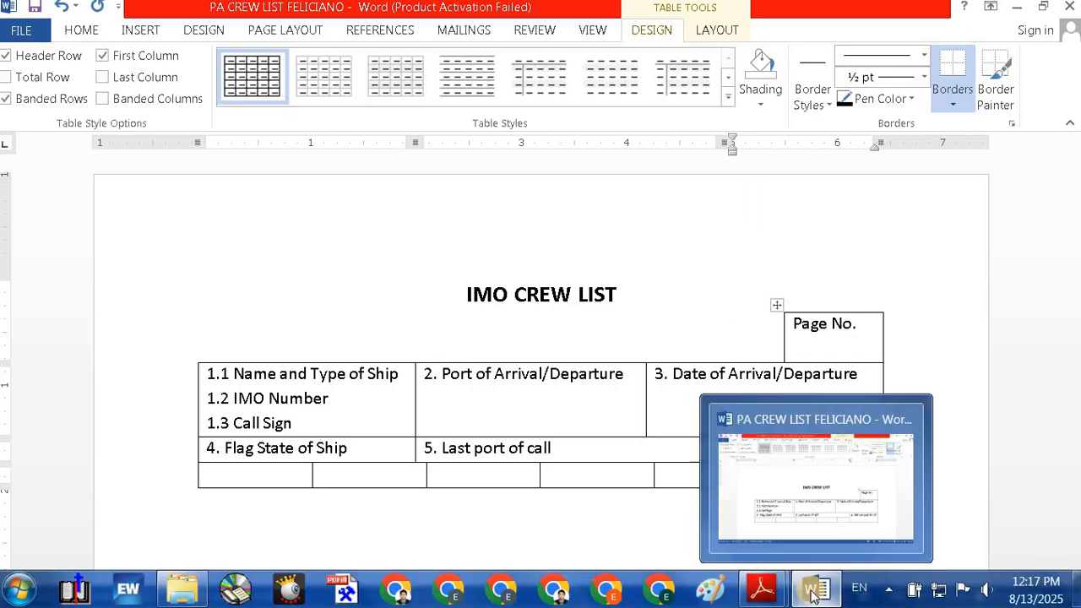
{"action": "mouse_move", "coordinate": [756, 596]}
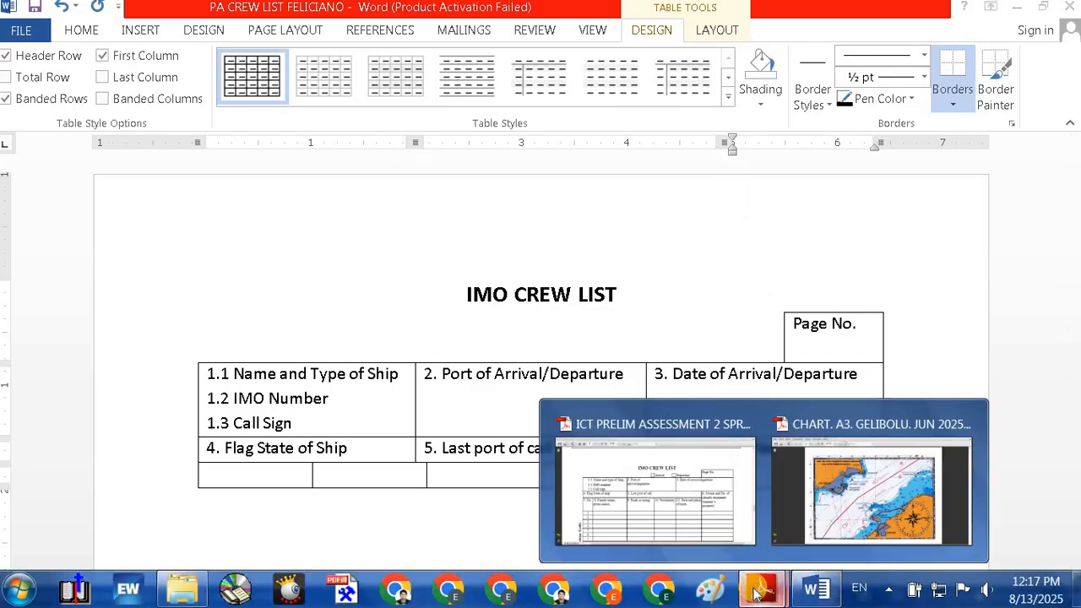
{"action": "left_click", "coordinate": [711, 483]}
{"action": "mouse_move", "coordinate": [814, 601]}
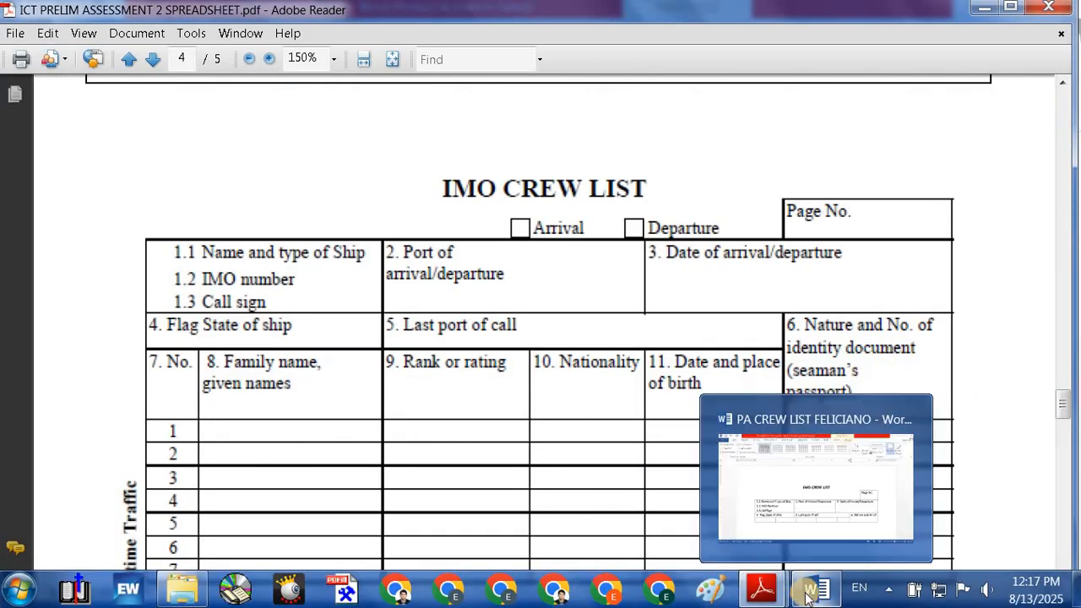
{"action": "left_click", "coordinate": [844, 477]}
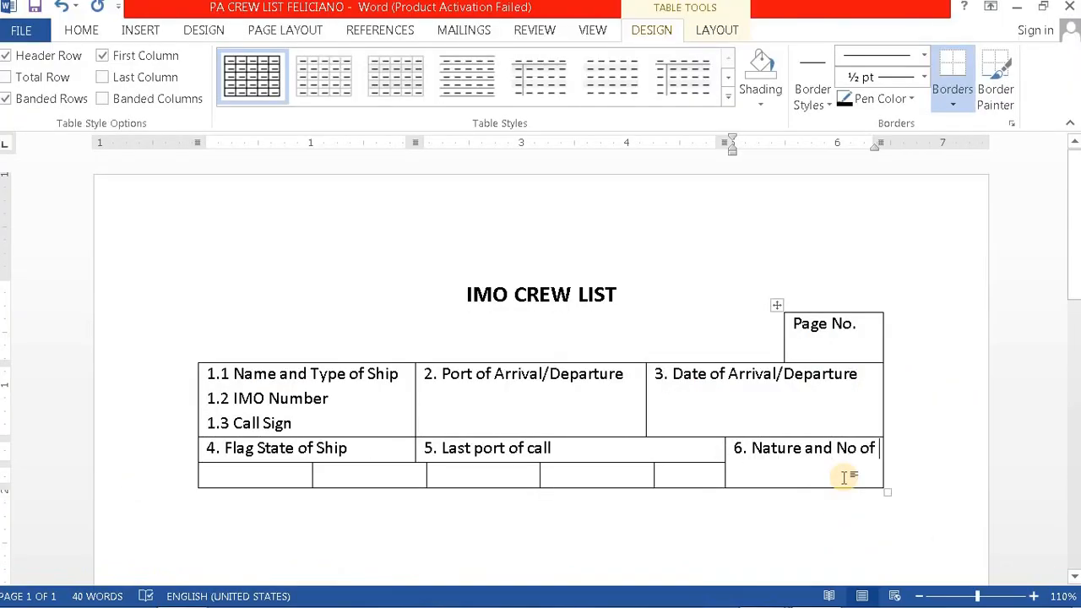
Step: Continue the field 6 label with 'identity document (', removing a stray extra 's'
{"action": "type", "text": "id"}
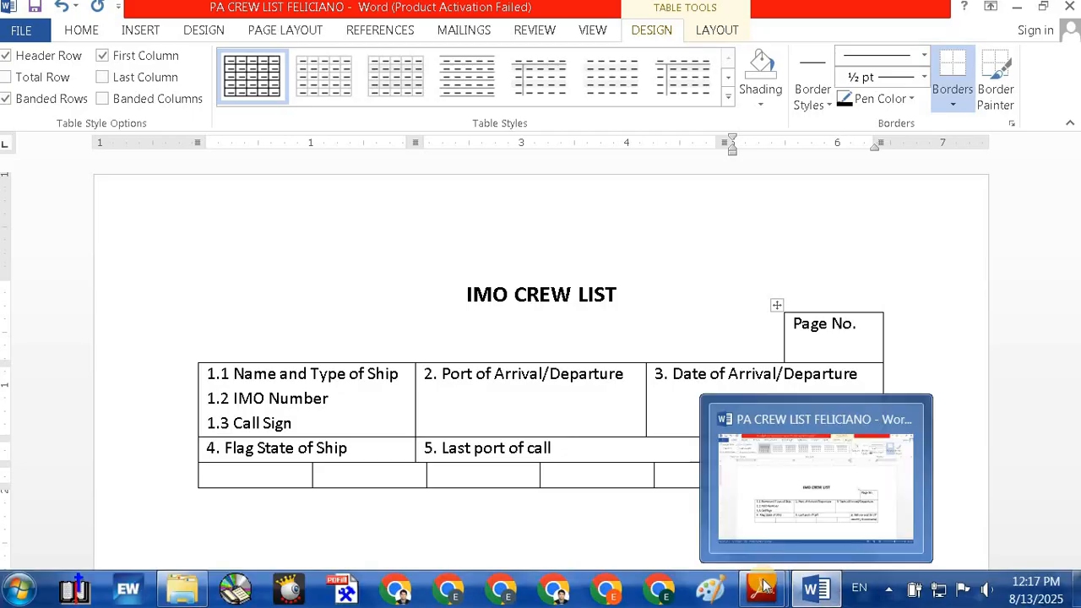
{"action": "mouse_move", "coordinate": [762, 591]}
{"action": "left_click", "coordinate": [673, 502]}
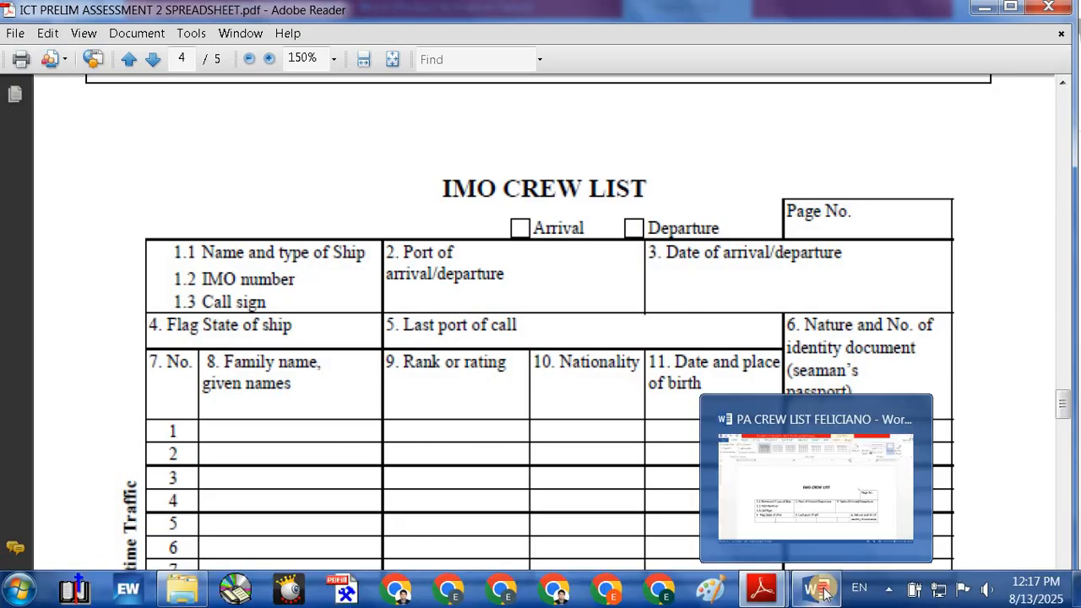
{"action": "left_click", "coordinate": [819, 589]}
{"action": "key", "text": "BackSpace"}
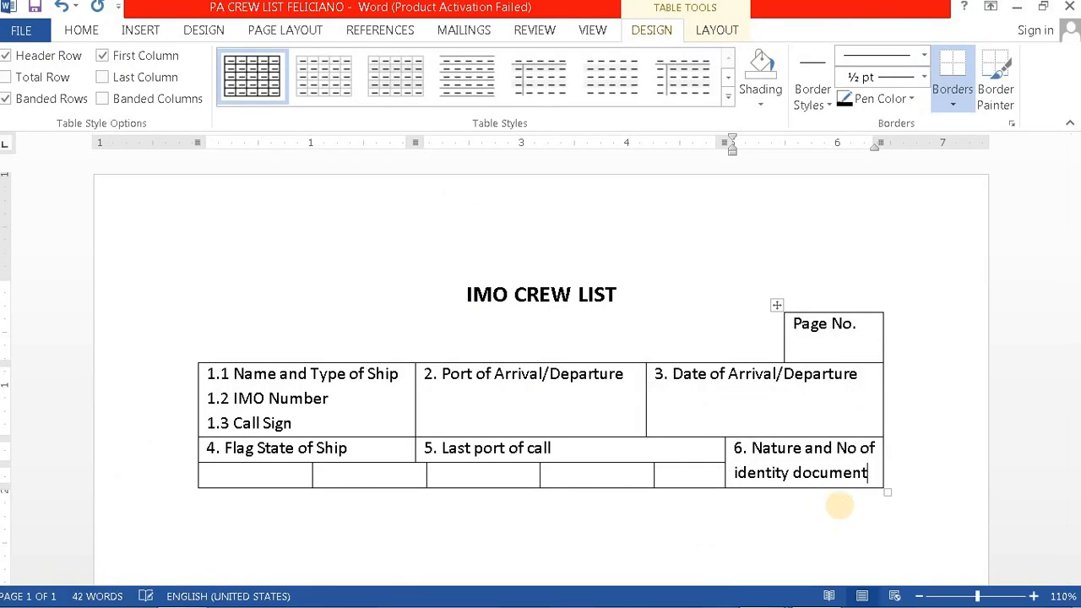
{"action": "type", "text": "(Seaman’s"}
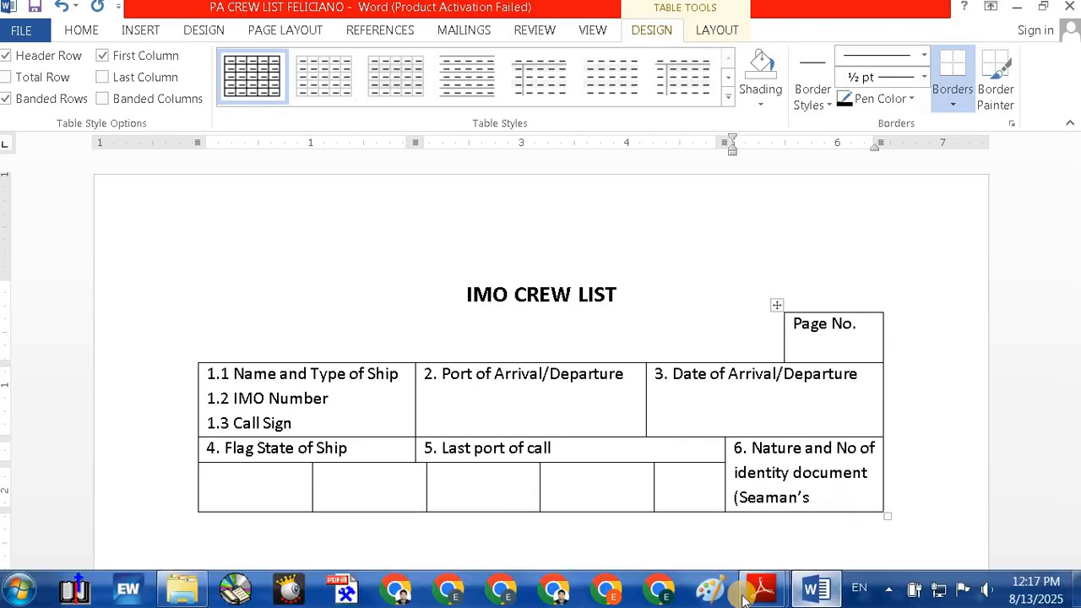
Step: Fix the capital S and finish the label as '(seaman's passport)'
{"action": "mouse_move", "coordinate": [763, 594]}
{"action": "left_click", "coordinate": [675, 506]}
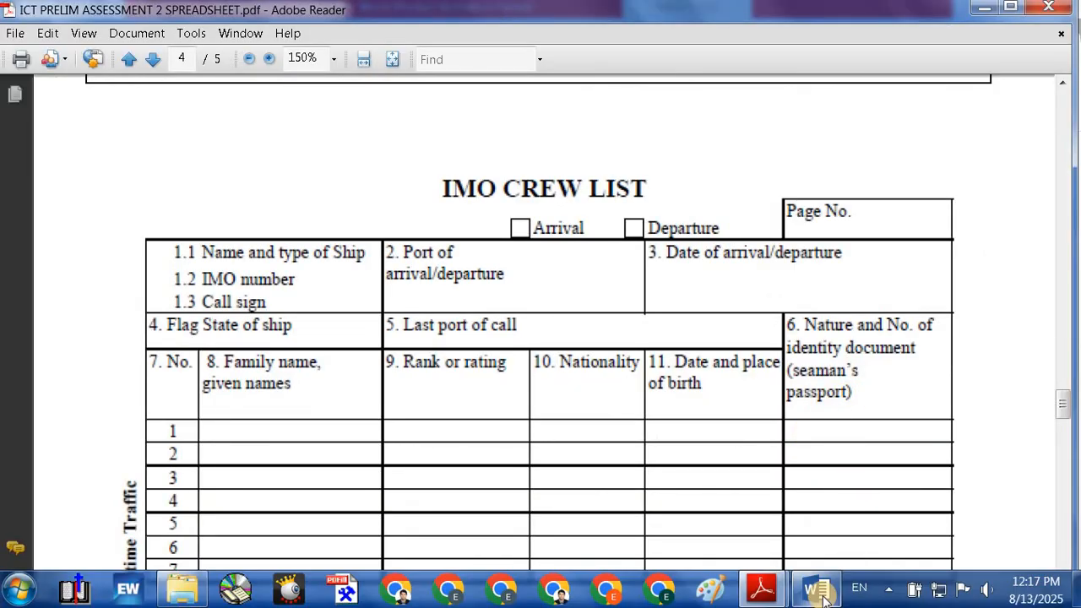
{"action": "left_click", "coordinate": [821, 595]}
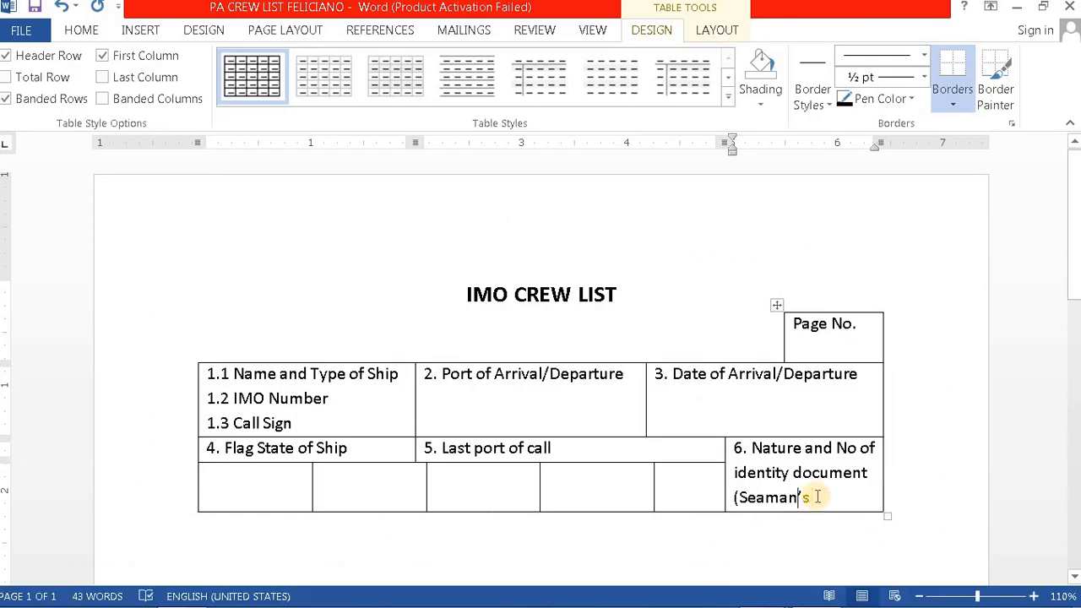
{"action": "key", "text": "BackSpace"}
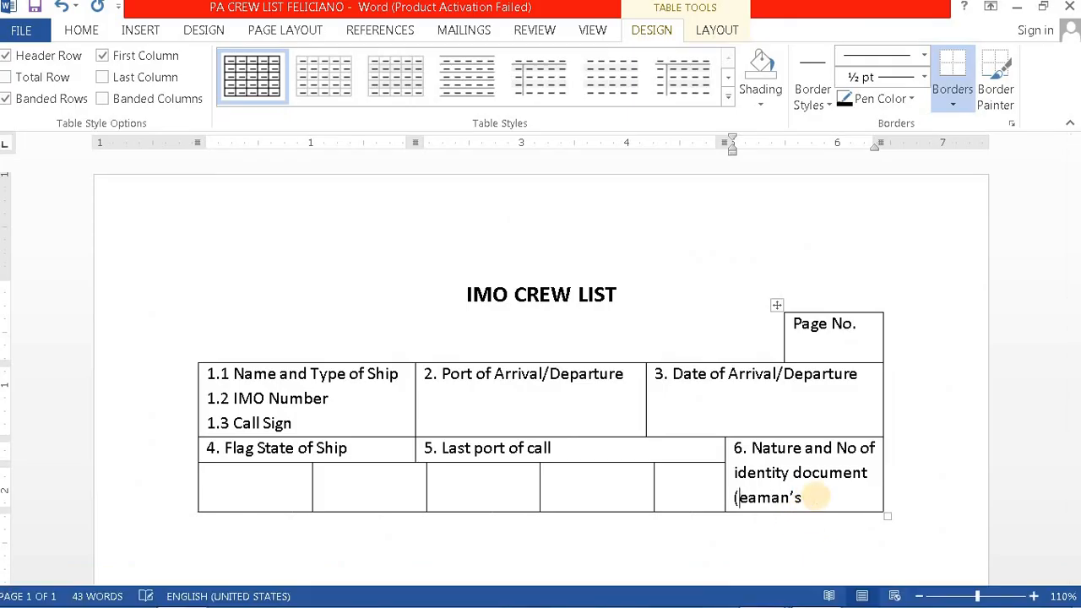
{"action": "type", "text": "spo"}
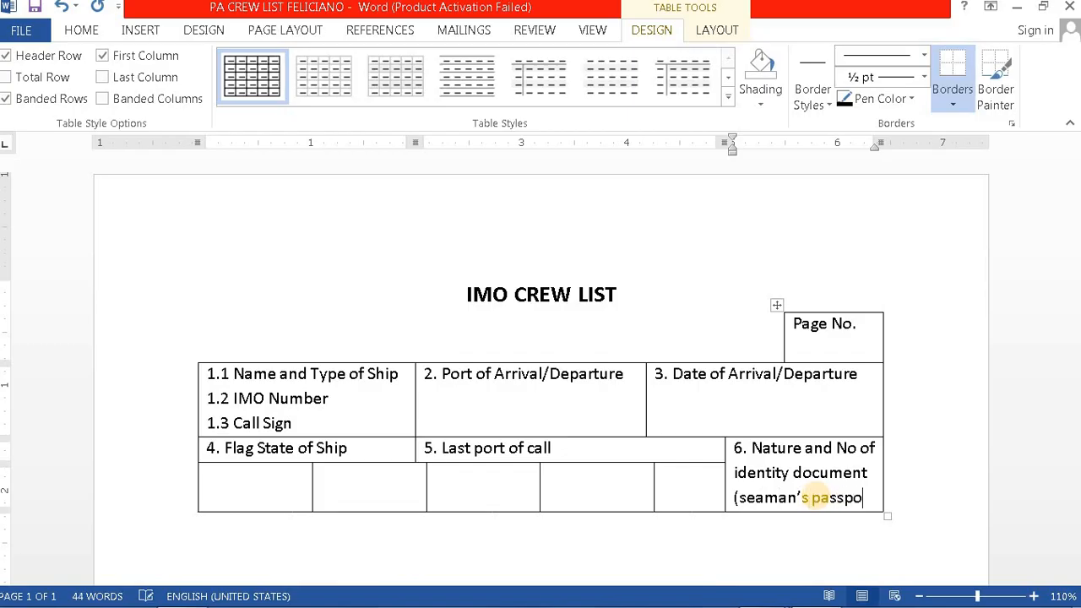
{"action": "type", "text": "rt)"}
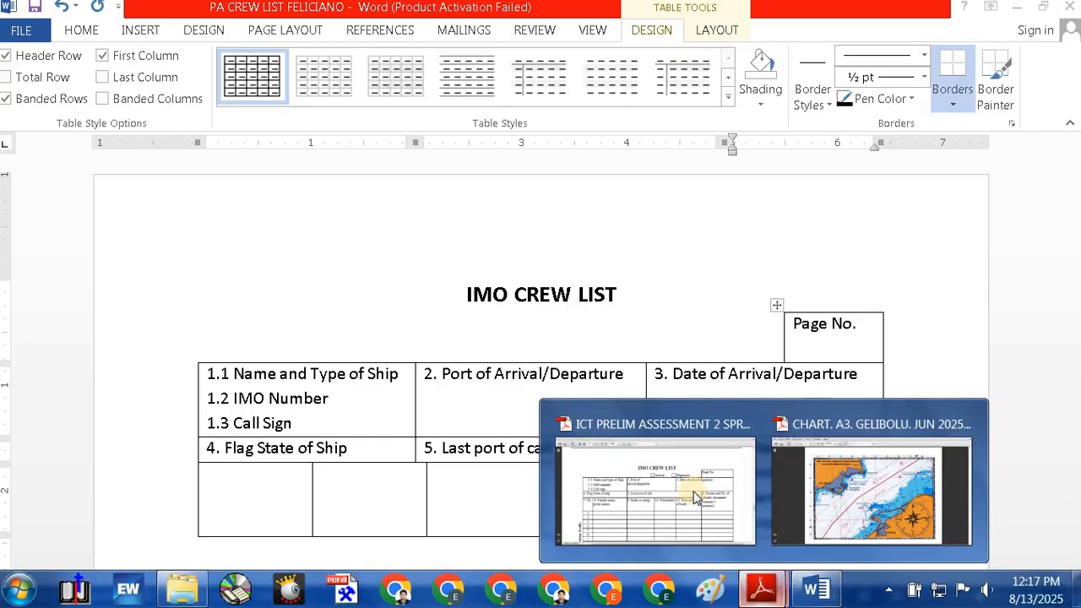
{"action": "left_click", "coordinate": [678, 502]}
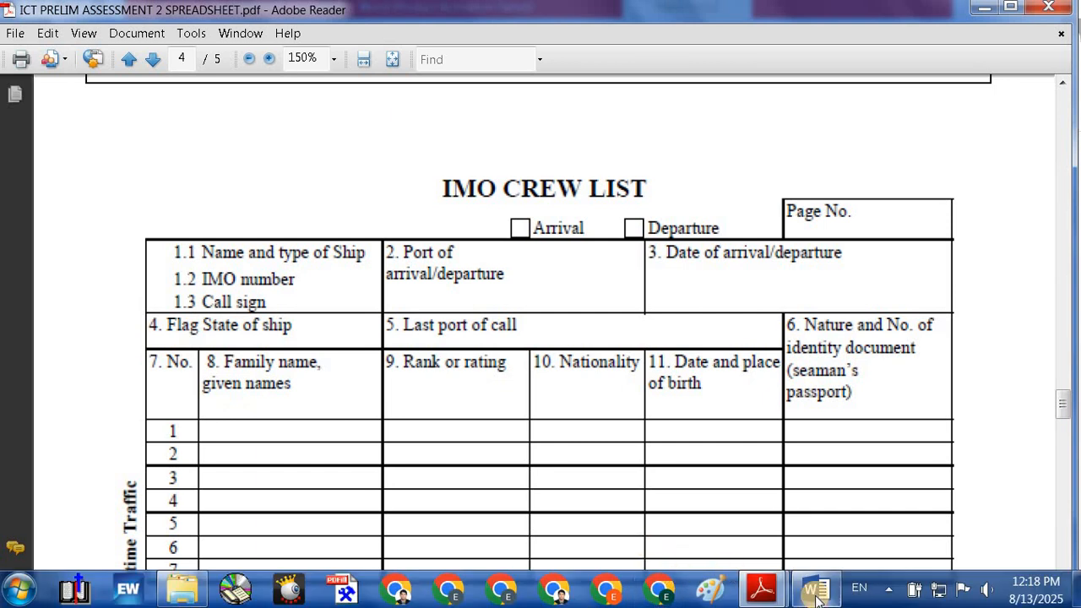
{"action": "mouse_move", "coordinate": [816, 597]}
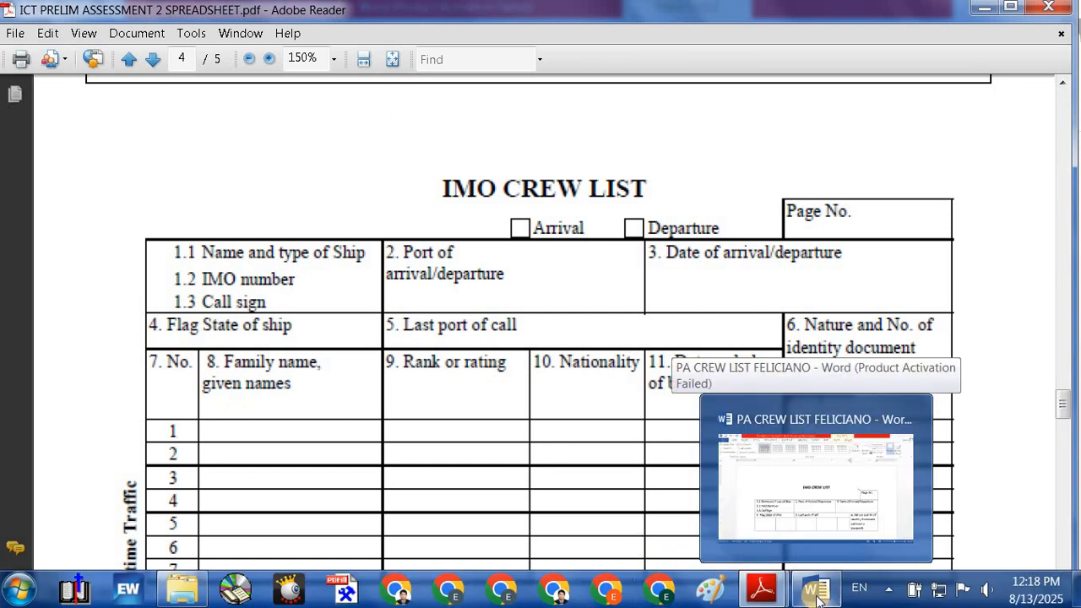
{"action": "left_click", "coordinate": [816, 597]}
{"action": "left_click", "coordinate": [229, 473]}
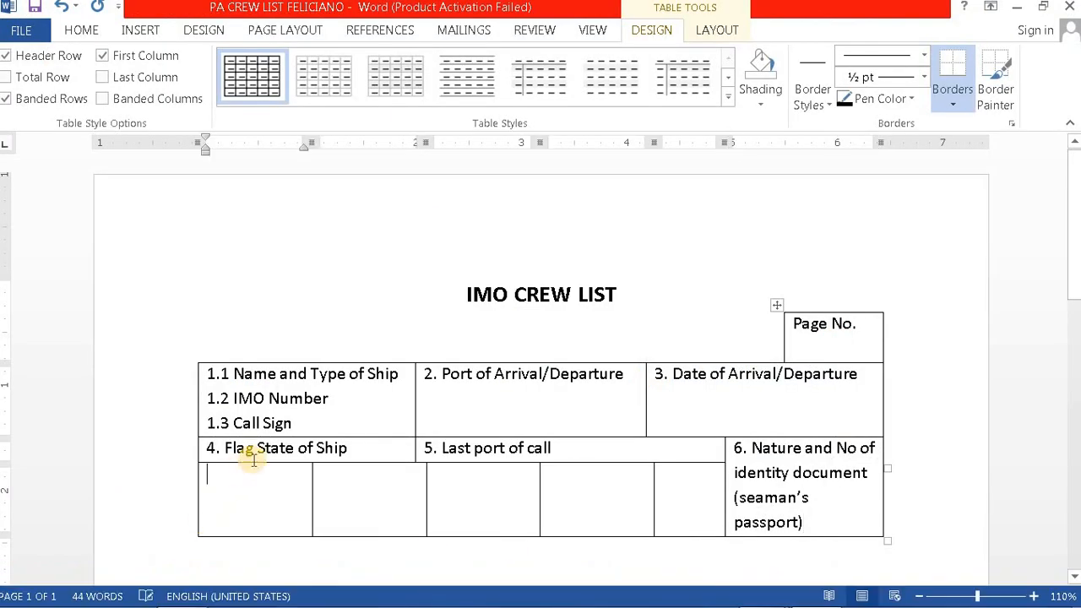
Step: Enter '7. No' in the cell under Flag State and narrow that column
{"action": "type", "text": "7. No"}
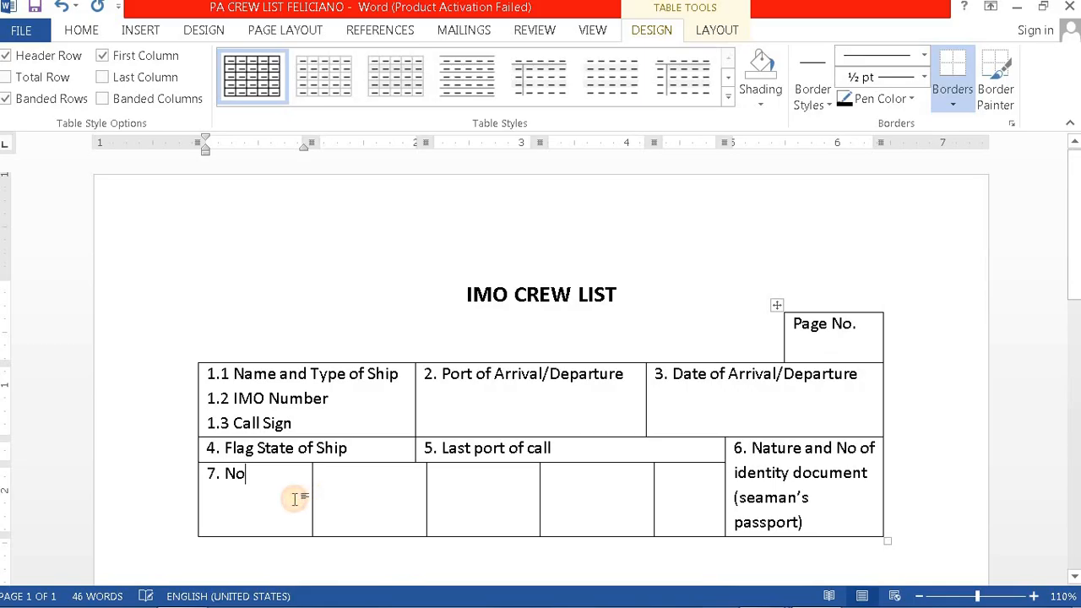
{"action": "left_click_drag", "start_coordinate": [311, 502], "coordinate": [256, 500]}
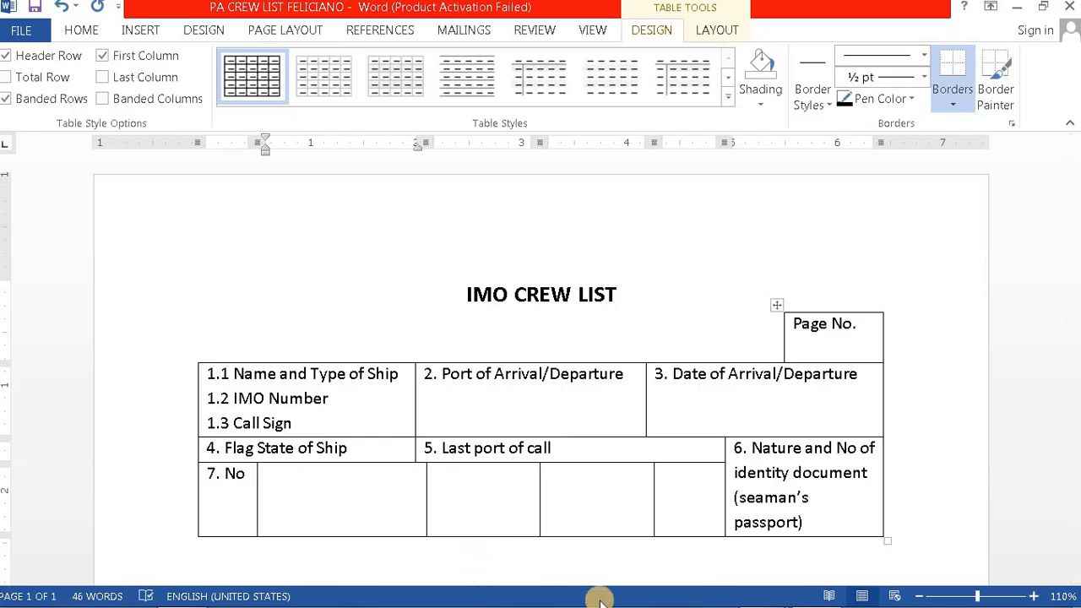
{"action": "mouse_move", "coordinate": [765, 592]}
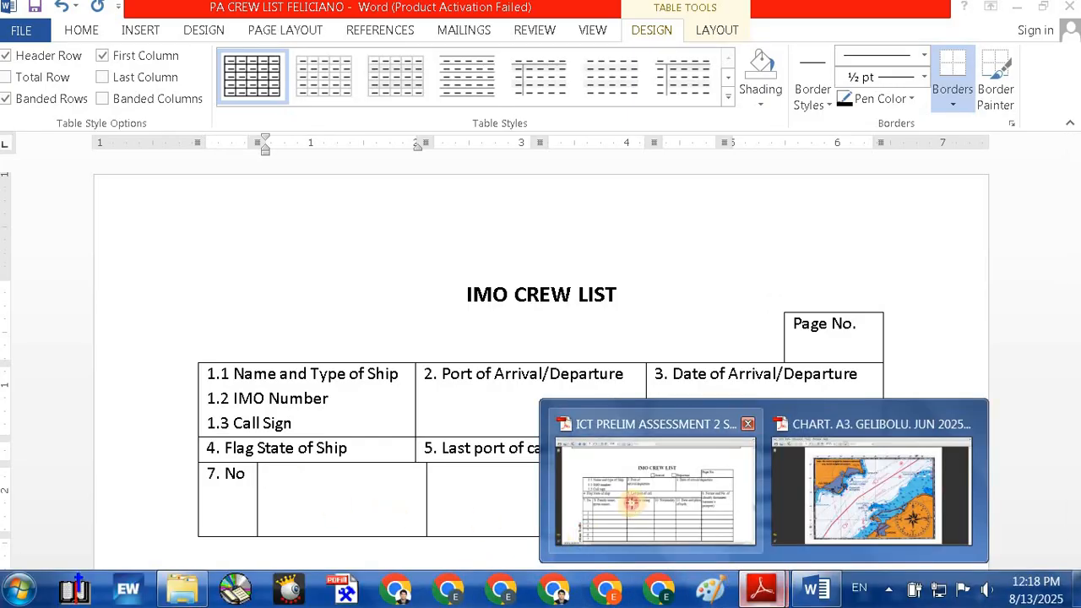
{"action": "left_click", "coordinate": [628, 500]}
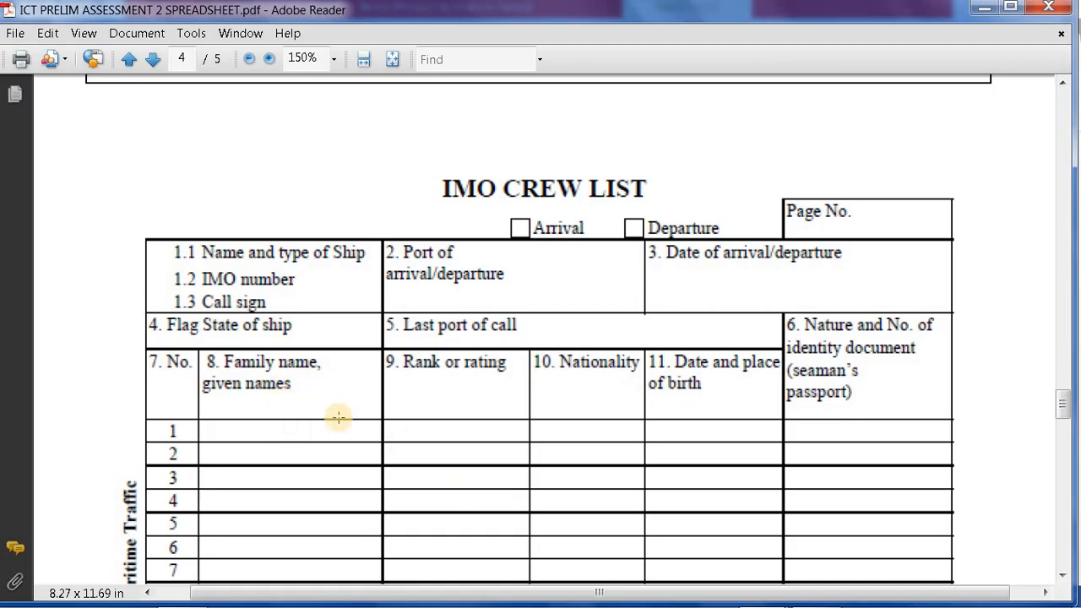
{"action": "mouse_move", "coordinate": [804, 597]}
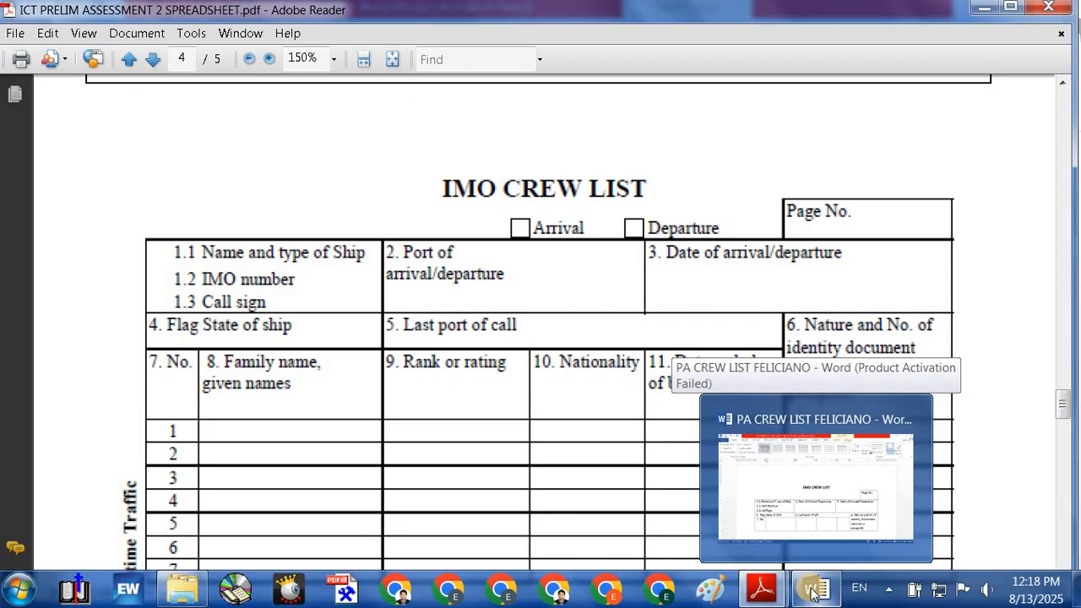
{"action": "left_click", "coordinate": [813, 593]}
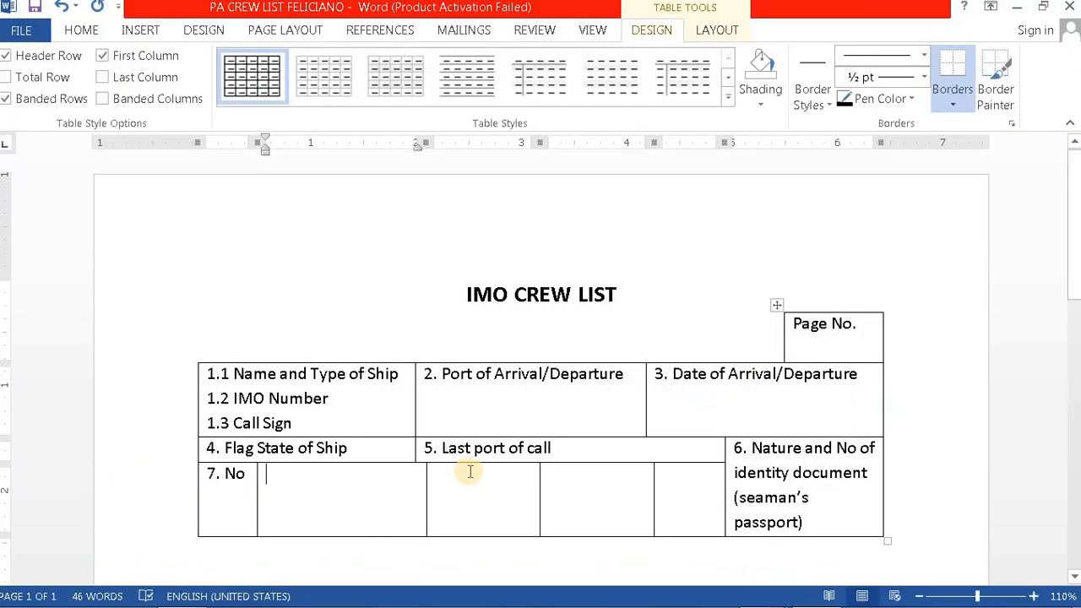
Step: Type '8. Family name, given names' in the next cell, matching the reference PDF
{"action": "type", "text": "8. Family nam"}
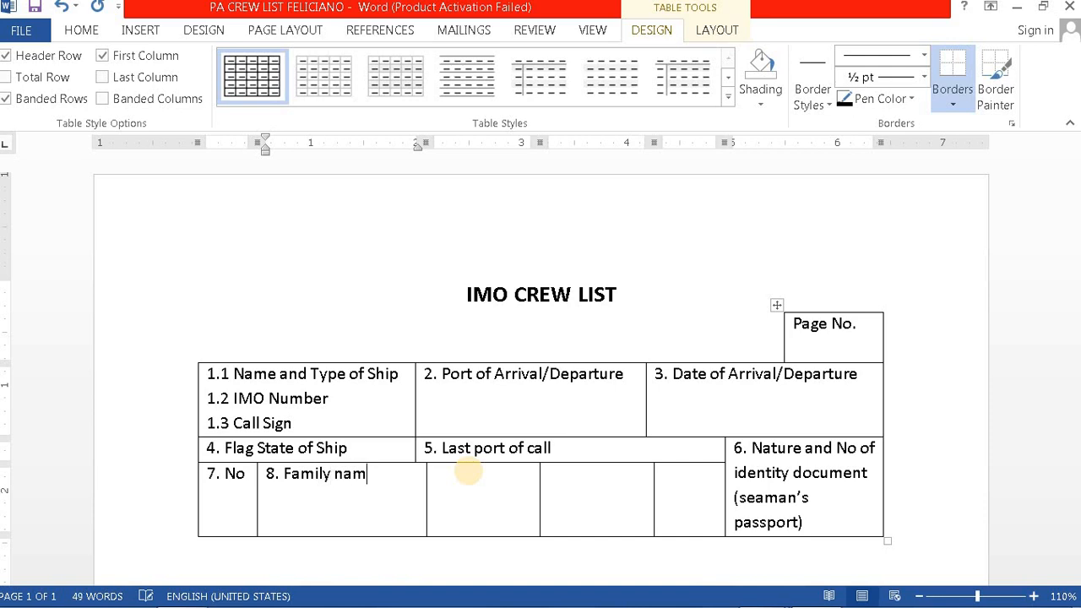
{"action": "type", "text": "e, given name"}
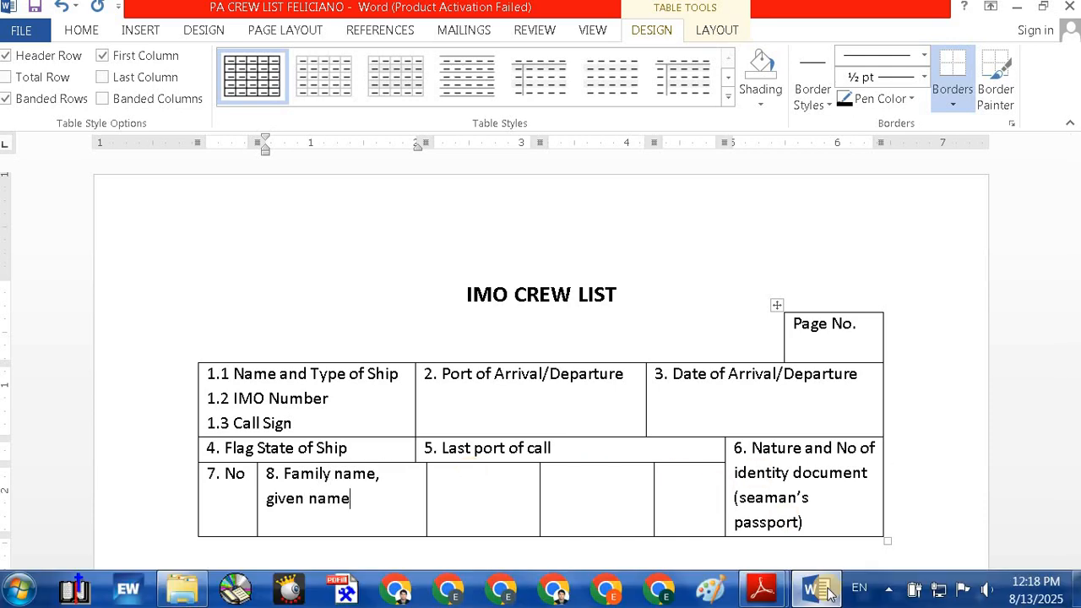
{"action": "mouse_move", "coordinate": [761, 589]}
{"action": "left_click", "coordinate": [653, 482]}
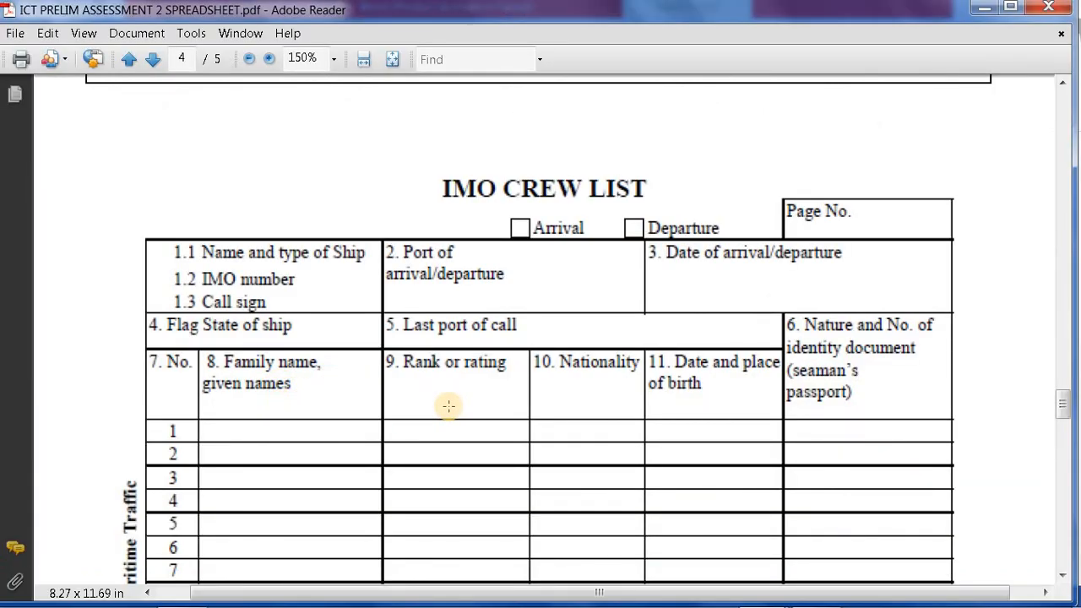
{"action": "left_click", "coordinate": [801, 595]}
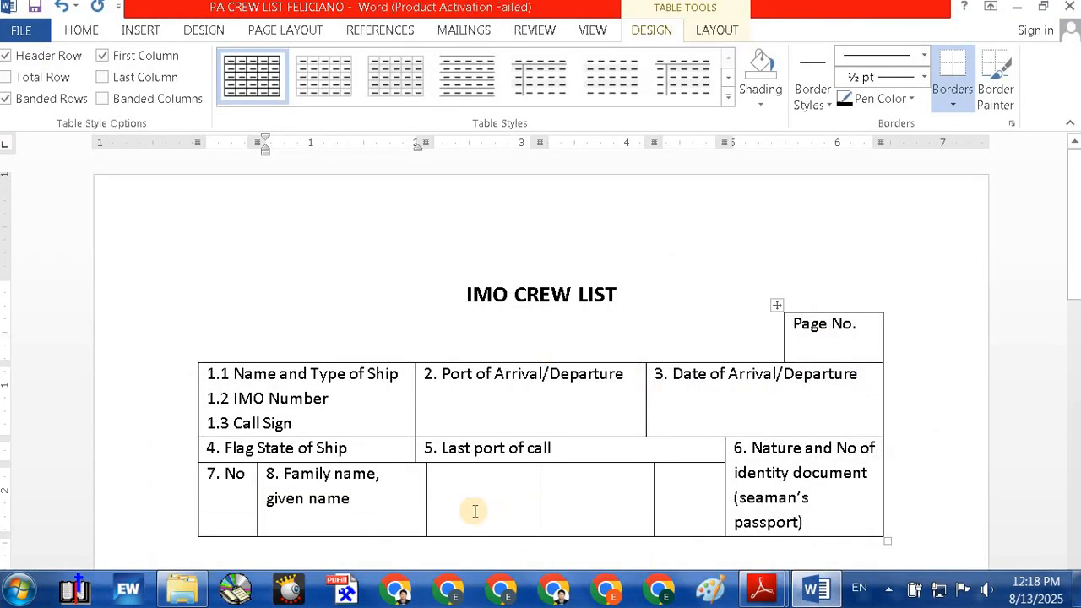
{"action": "type", "text": "s"}
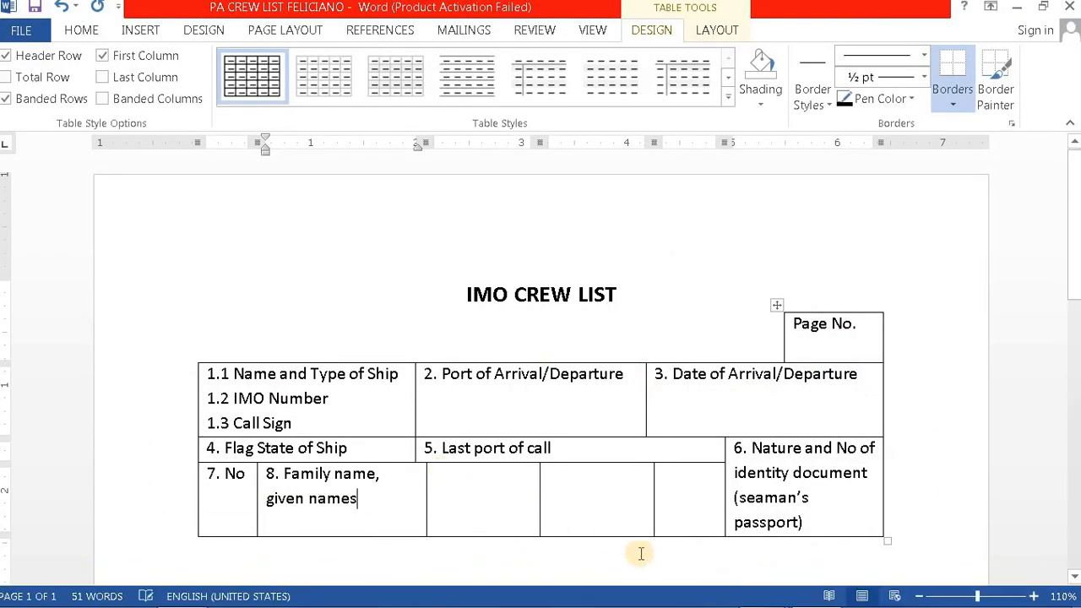
{"action": "mouse_move", "coordinate": [767, 598]}
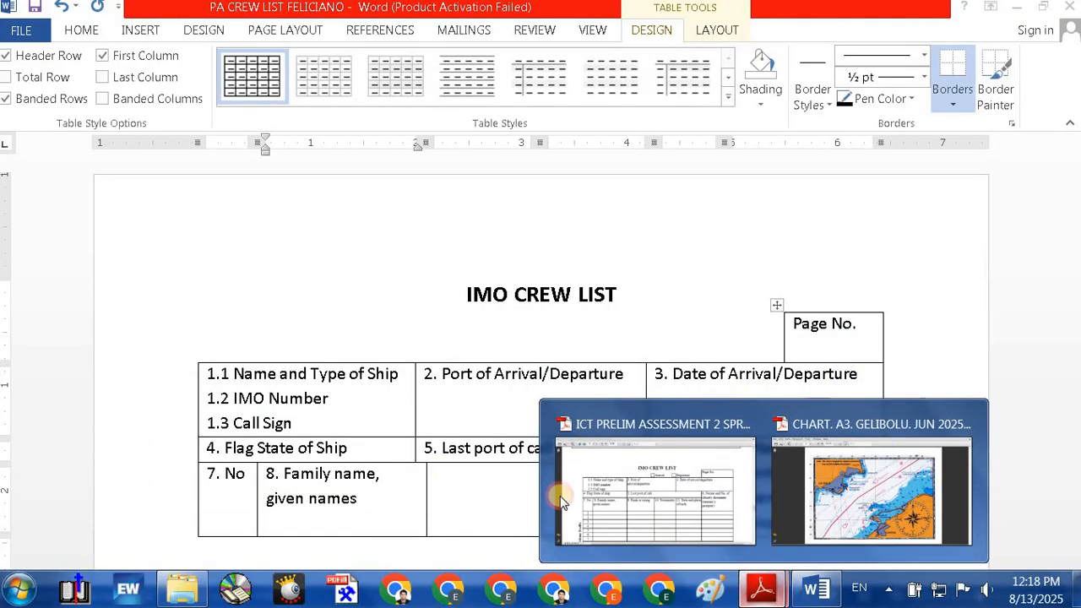
{"action": "left_click", "coordinate": [632, 487]}
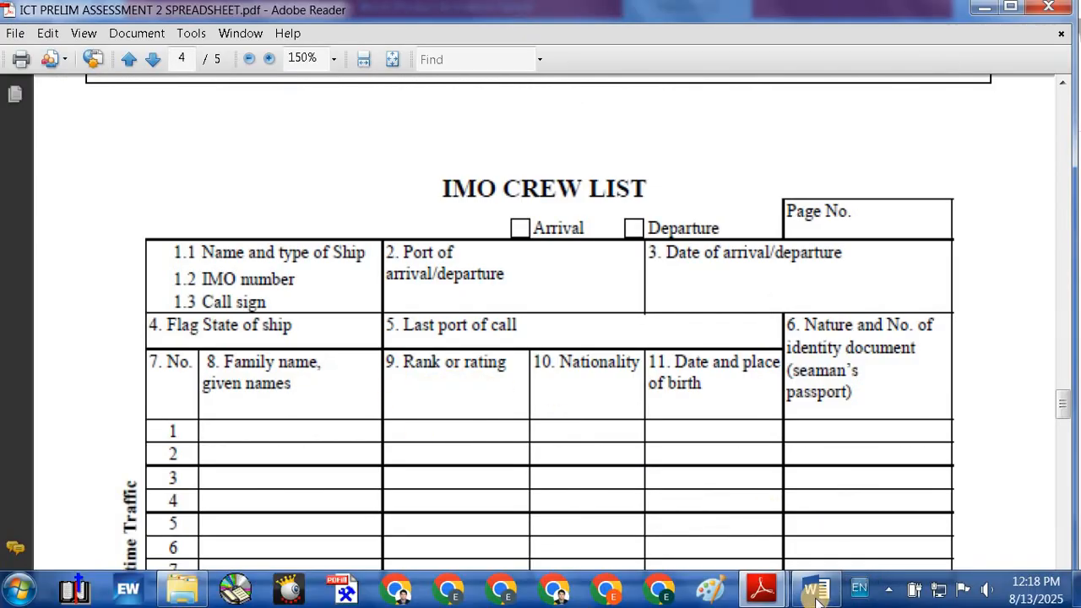
{"action": "left_click", "coordinate": [819, 598]}
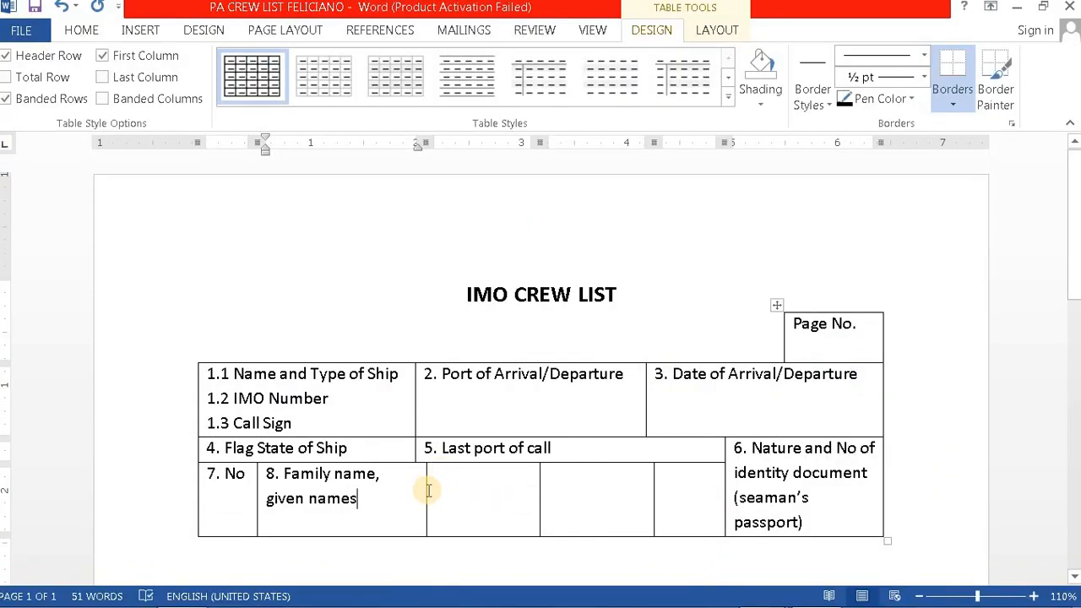
Step: Narrow the Family name column slightly to match the reference form
{"action": "left_click_drag", "start_coordinate": [426, 490], "coordinate": [416, 490]}
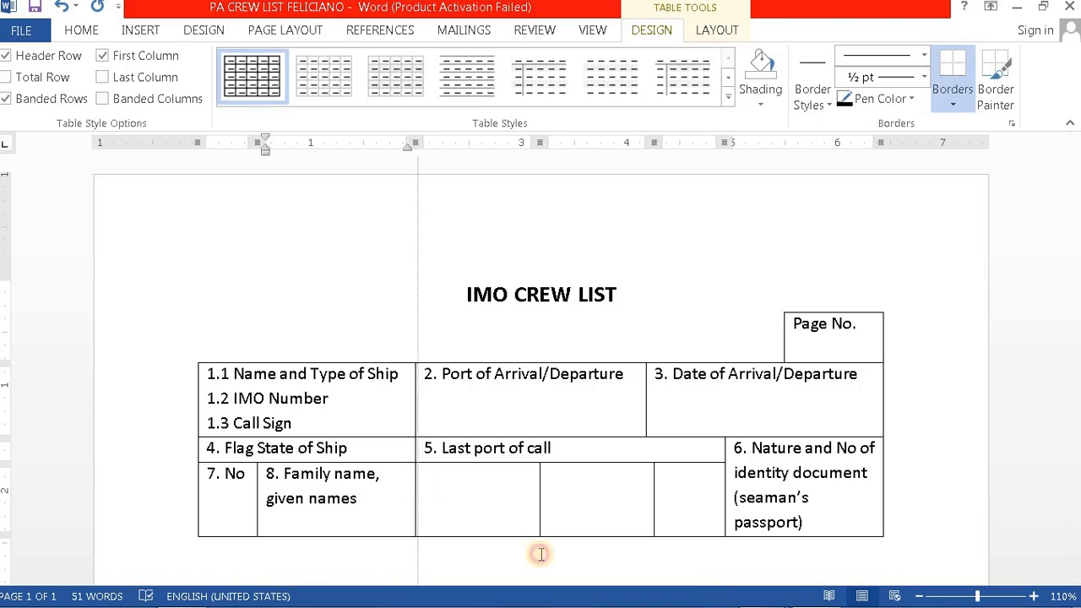
{"action": "mouse_move", "coordinate": [814, 600]}
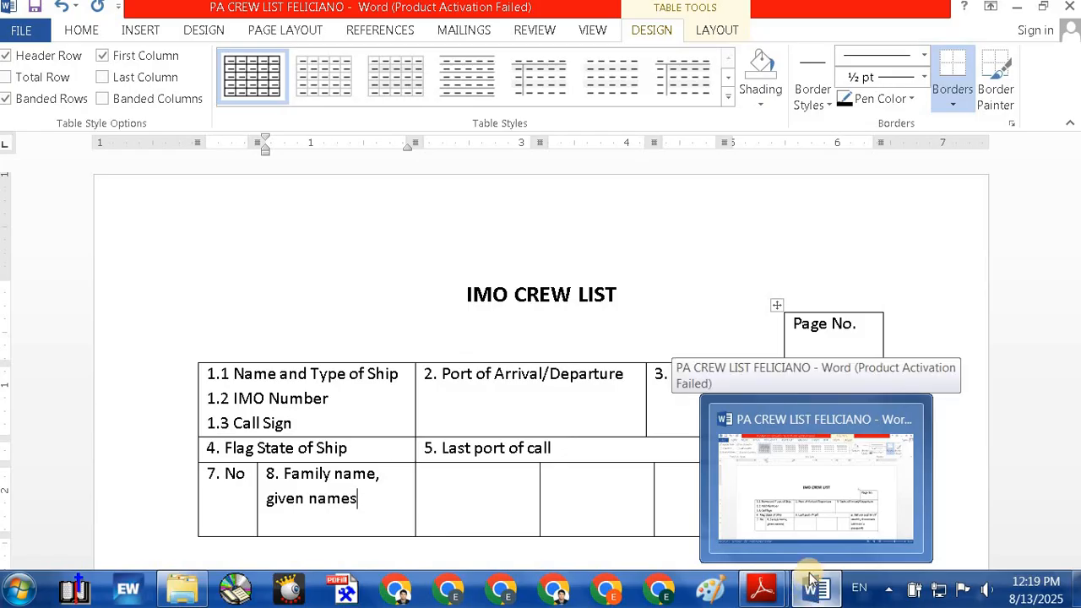
{"action": "mouse_move", "coordinate": [761, 588]}
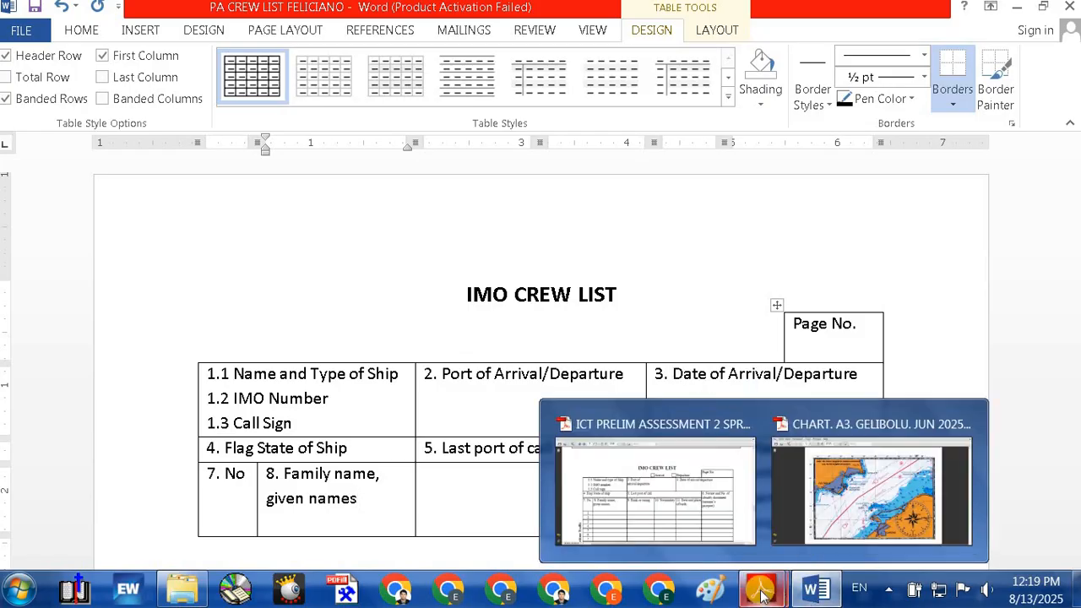
{"action": "left_click", "coordinate": [619, 511]}
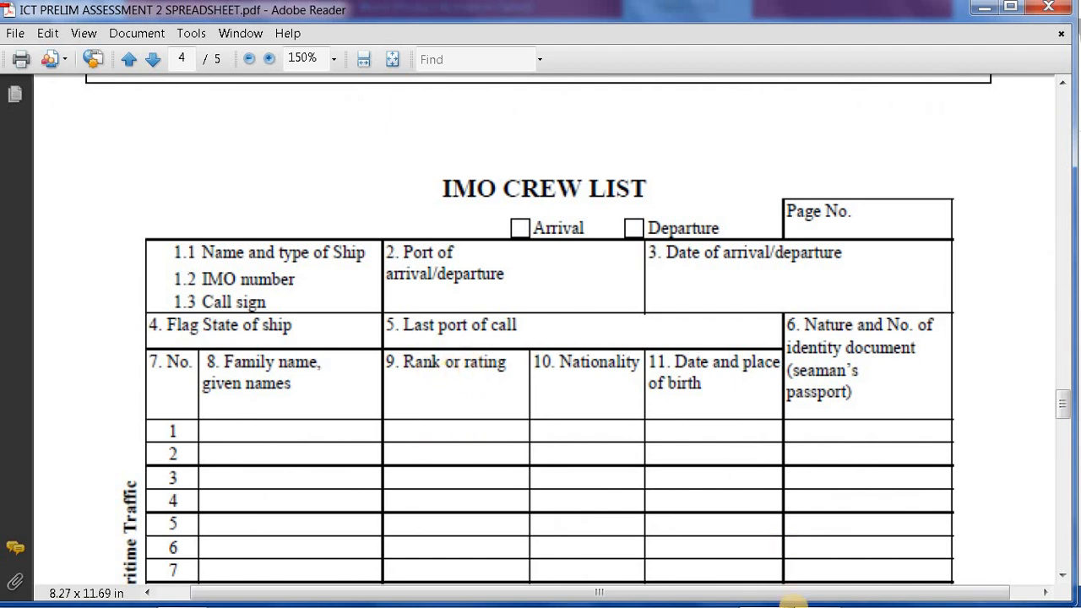
{"action": "left_click", "coordinate": [820, 591]}
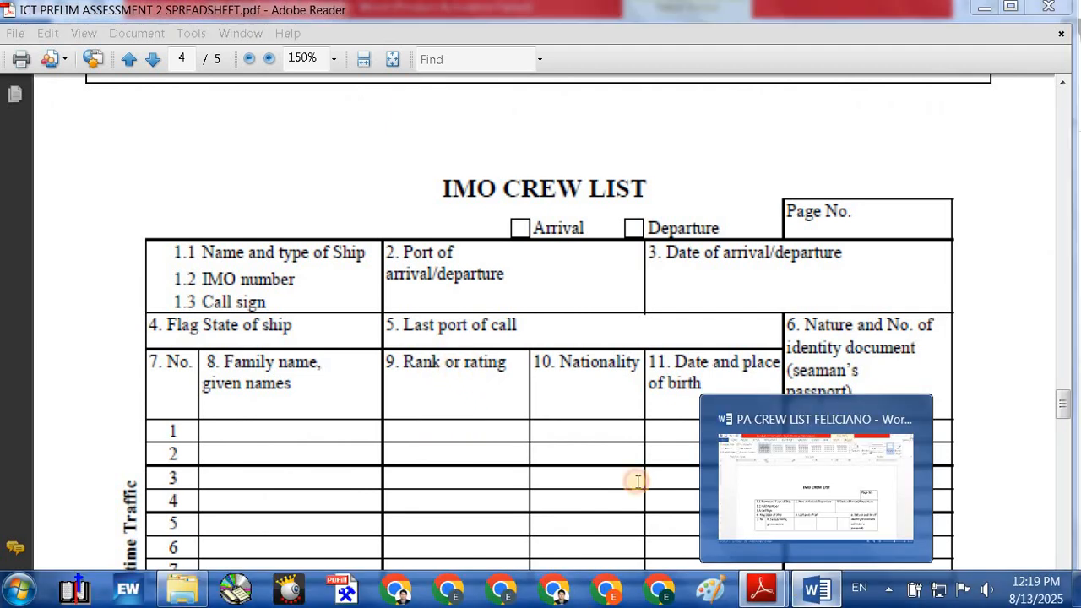
{"action": "left_click", "coordinate": [463, 473]}
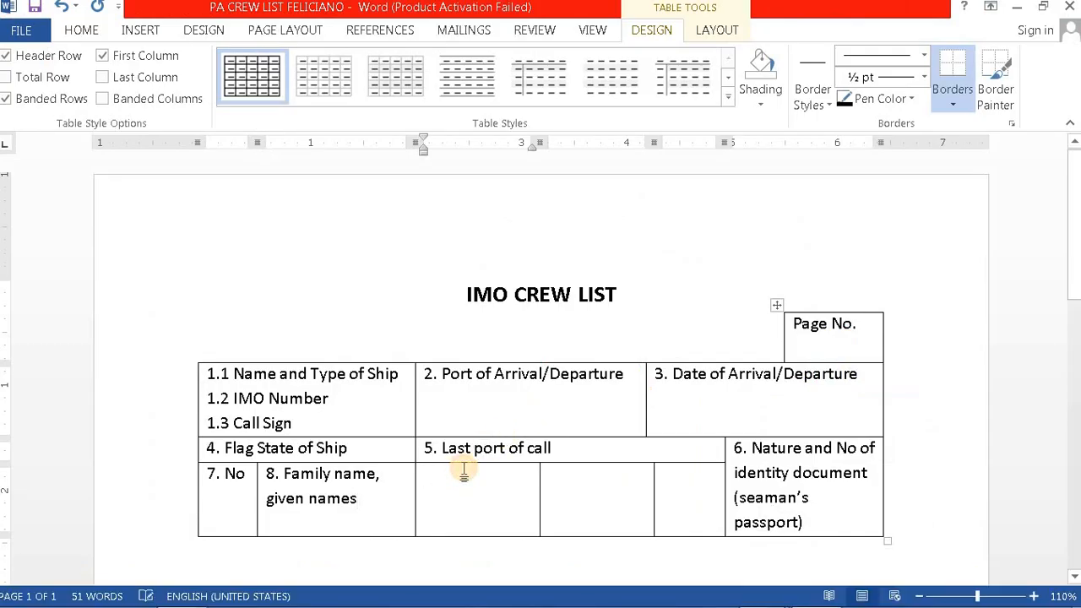
Step: Set justified alignment for the new cell below 5. Last port of call
{"action": "left_click", "coordinate": [81, 29]}
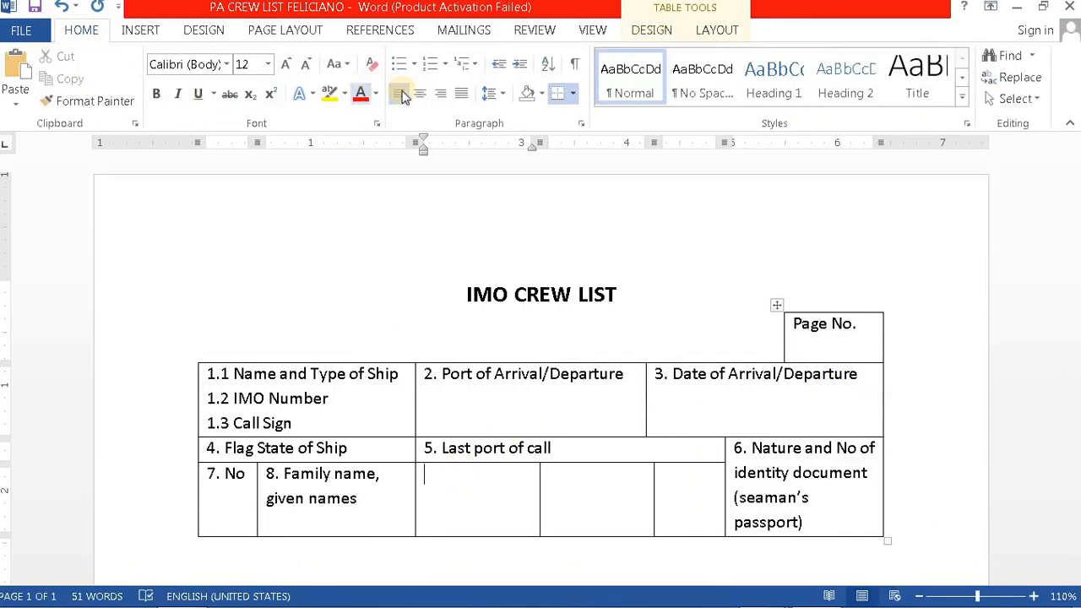
{"action": "left_click", "coordinate": [397, 94]}
{"action": "left_click", "coordinate": [453, 475]}
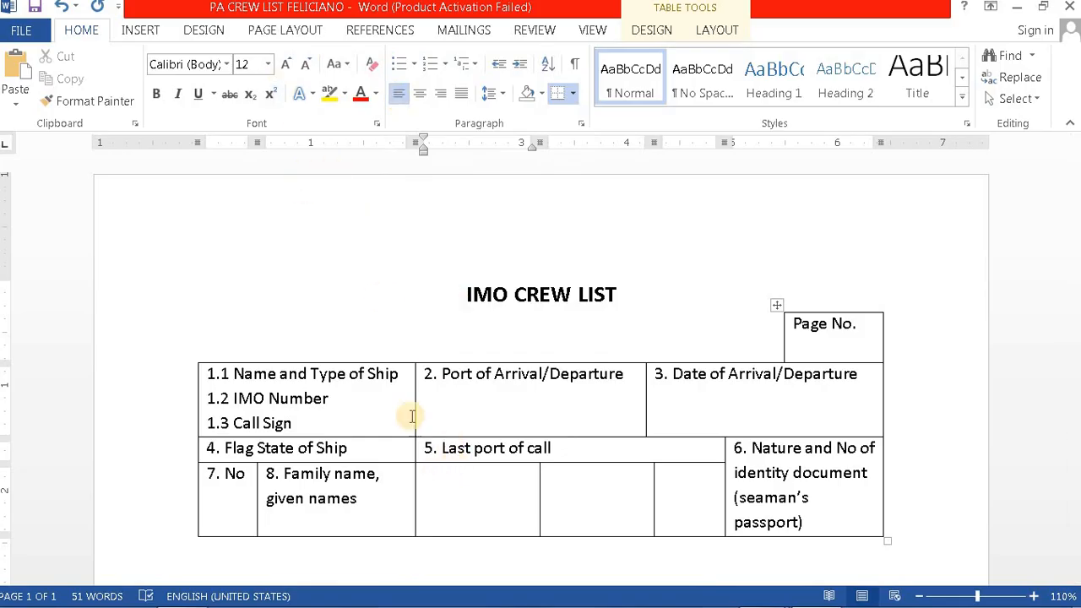
{"action": "left_click", "coordinate": [397, 94]}
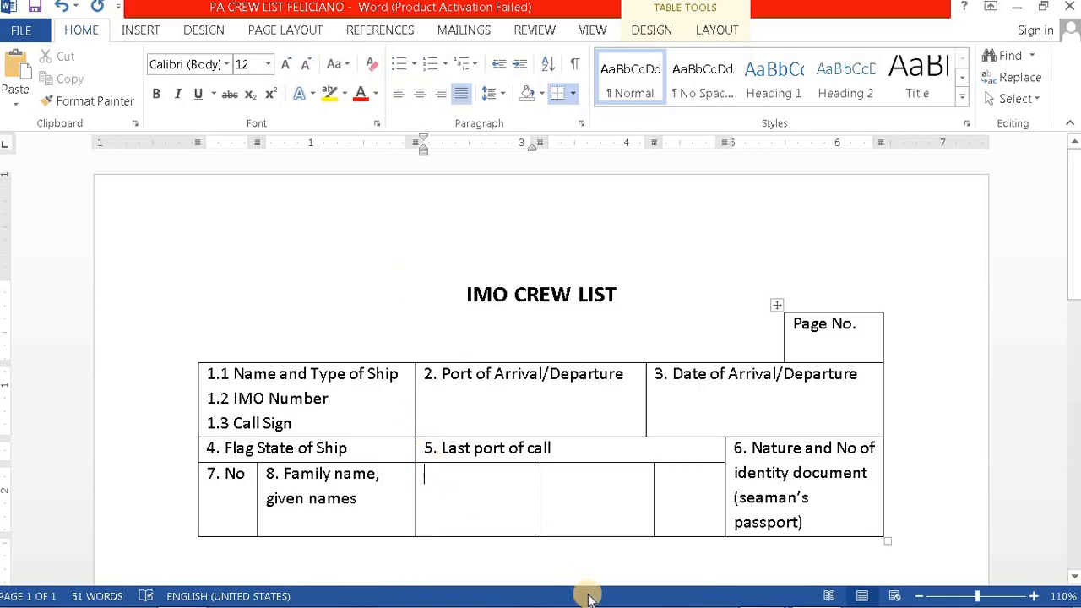
{"action": "left_click", "coordinate": [808, 597]}
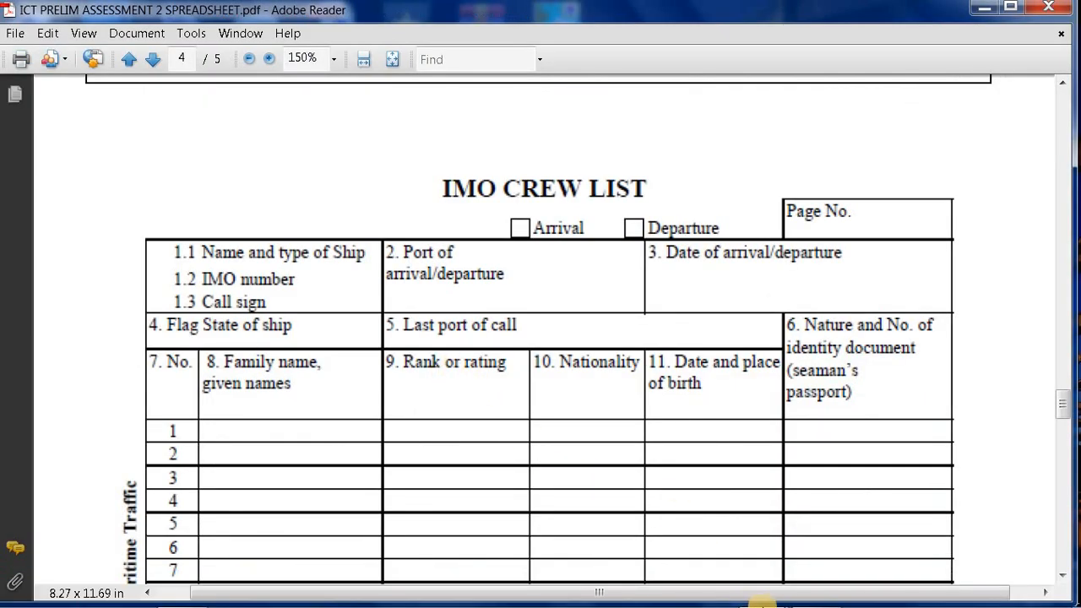
{"action": "mouse_move", "coordinate": [778, 598]}
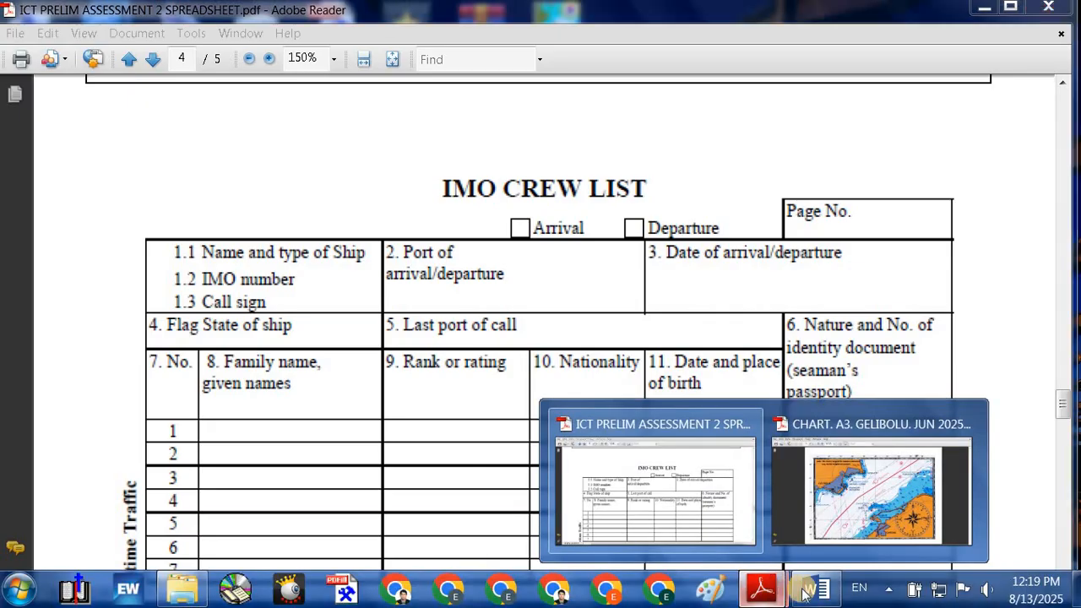
{"action": "left_click", "coordinate": [816, 588]}
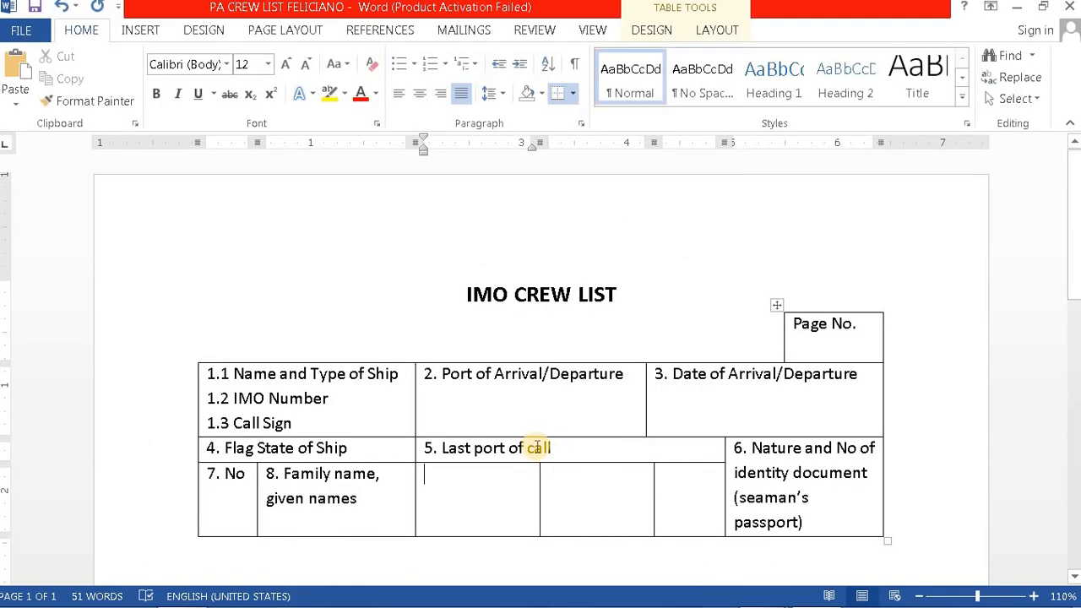
Step: Type '9. Rank or rating' in the cell, correcting the typo
{"action": "type", "text": "9. Ran"}
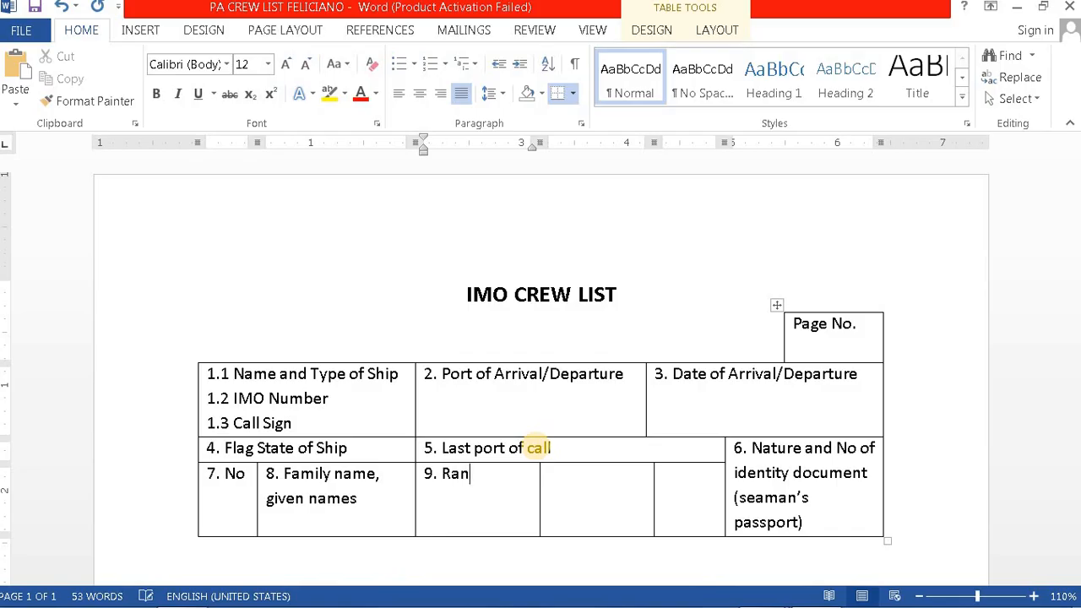
{"action": "type", "text": "k or ratibng"}
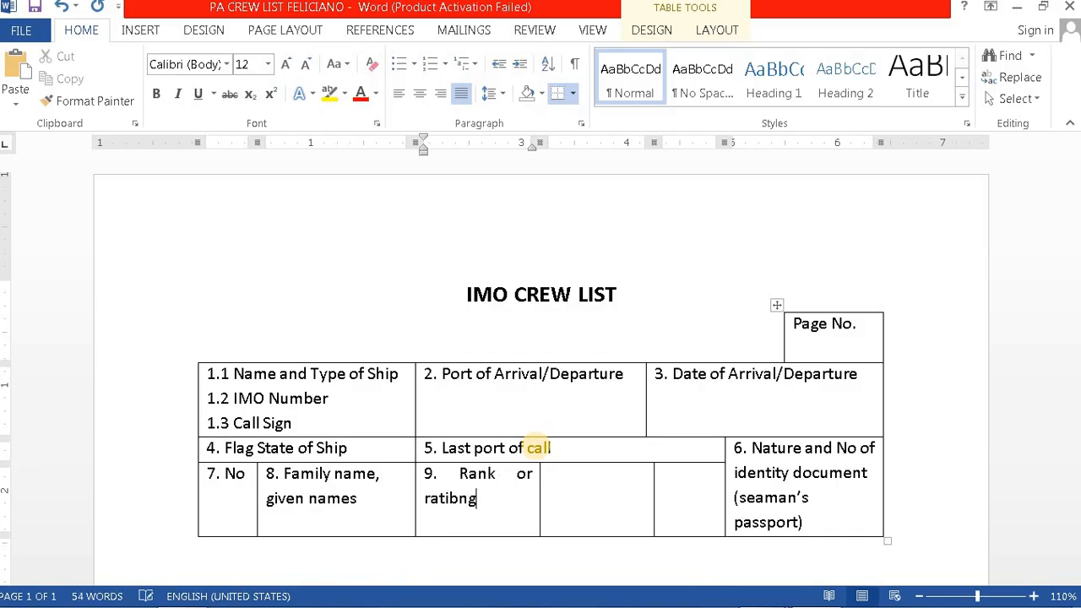
{"action": "key", "text": "BackSpace"}
{"action": "key", "text": "BackSpace"}
{"action": "key", "text": "BackSpace"}
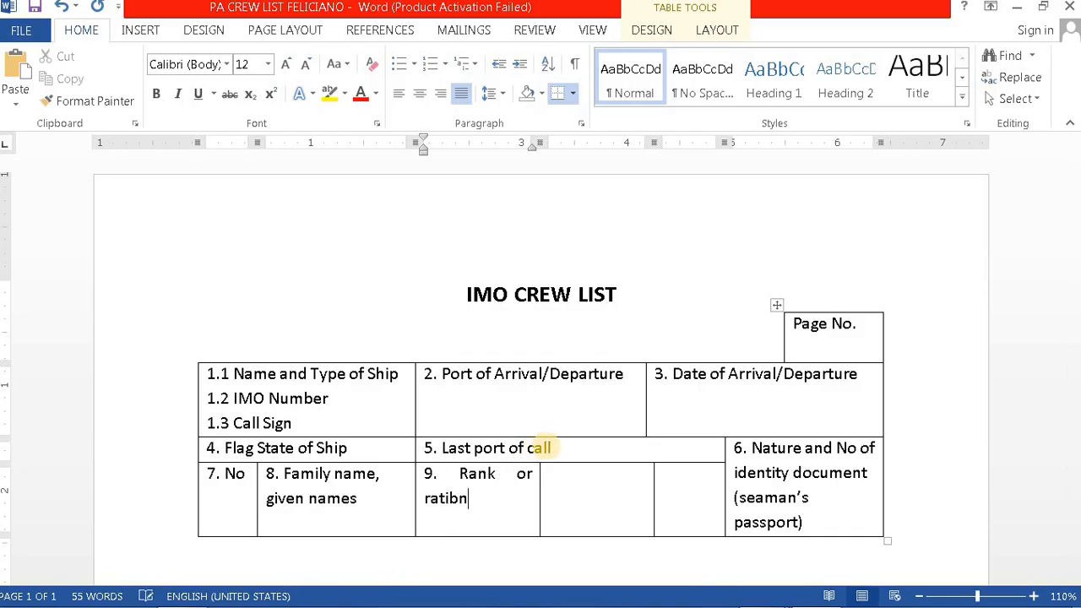
{"action": "type", "text": "ng"}
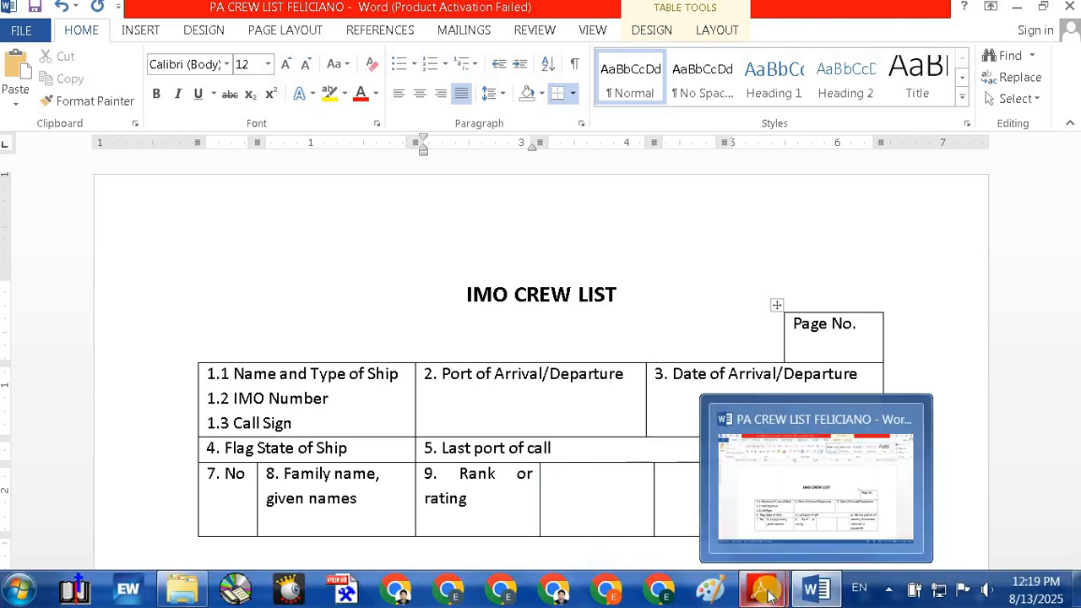
{"action": "mouse_move", "coordinate": [769, 596]}
{"action": "left_click", "coordinate": [663, 507]}
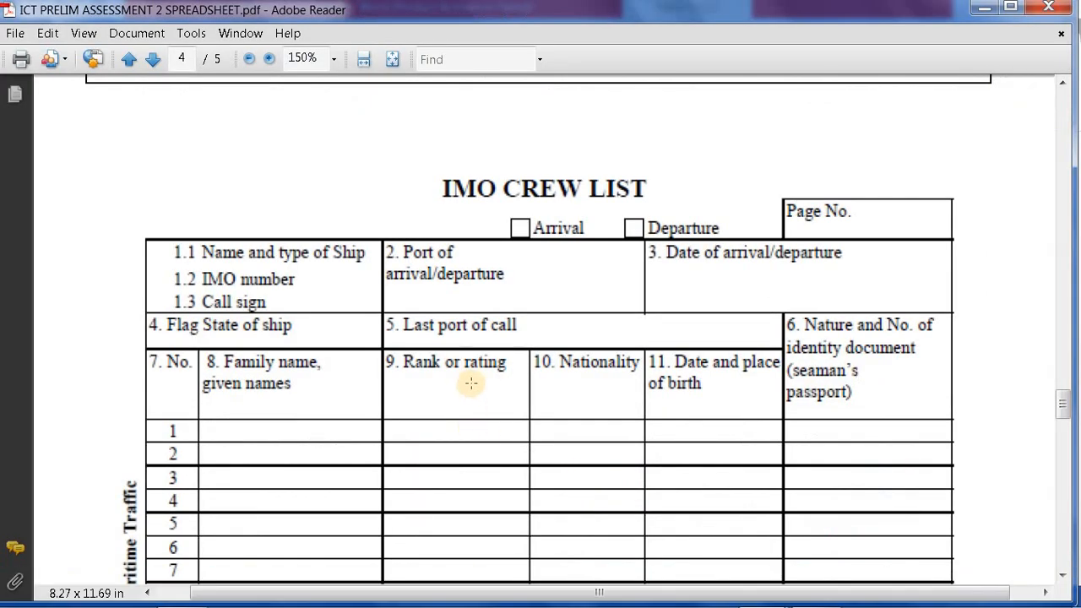
{"action": "left_click", "coordinate": [817, 591]}
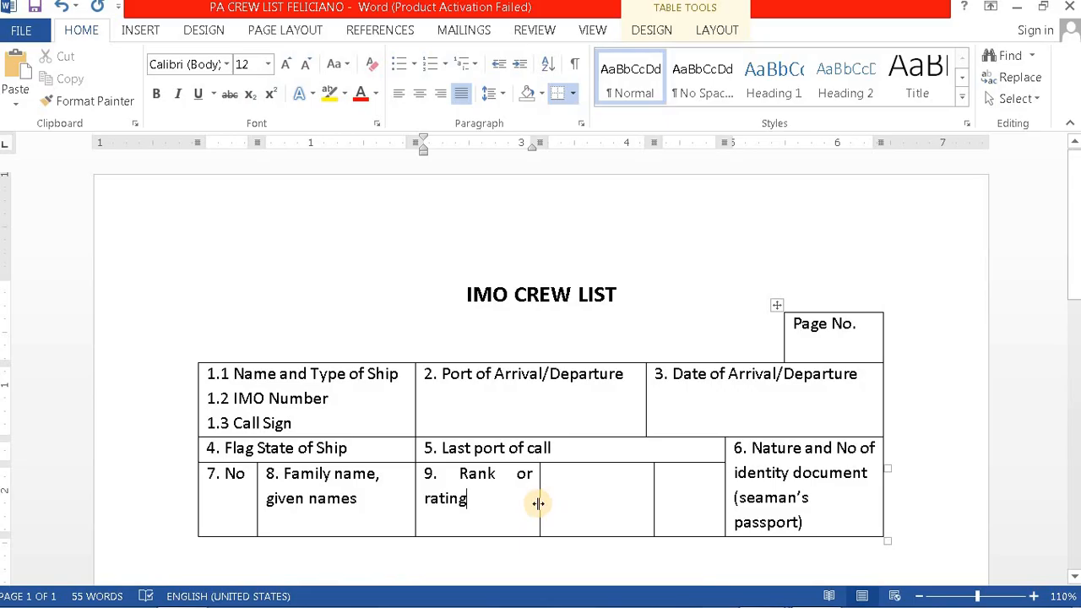
Step: Widen the Rank or rating column so its label fits on one line
{"action": "left_click_drag", "start_coordinate": [538, 503], "coordinate": [549, 503]}
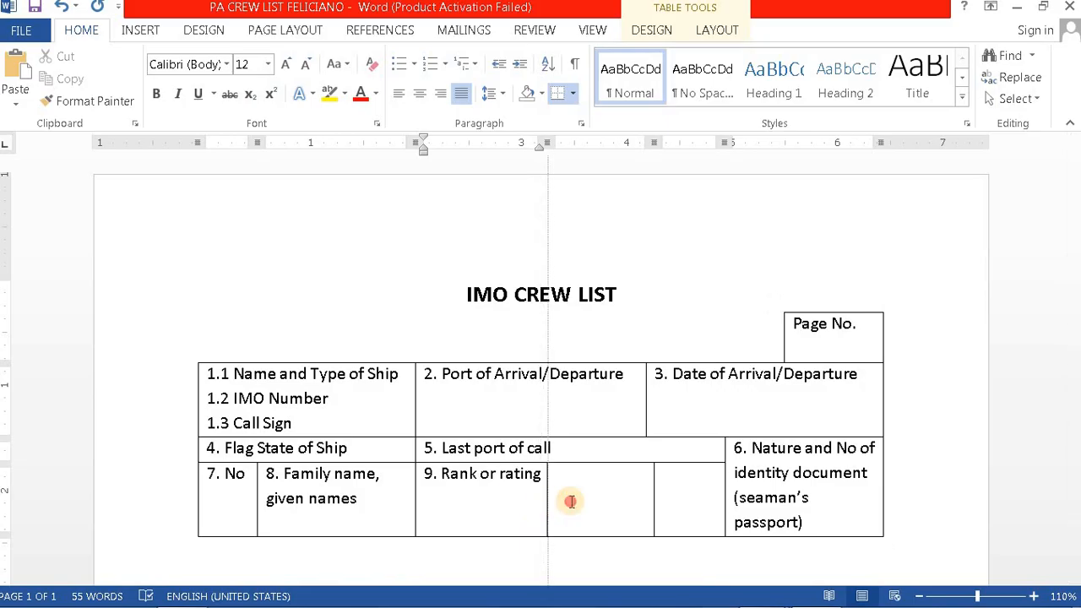
{"action": "mouse_move", "coordinate": [754, 593]}
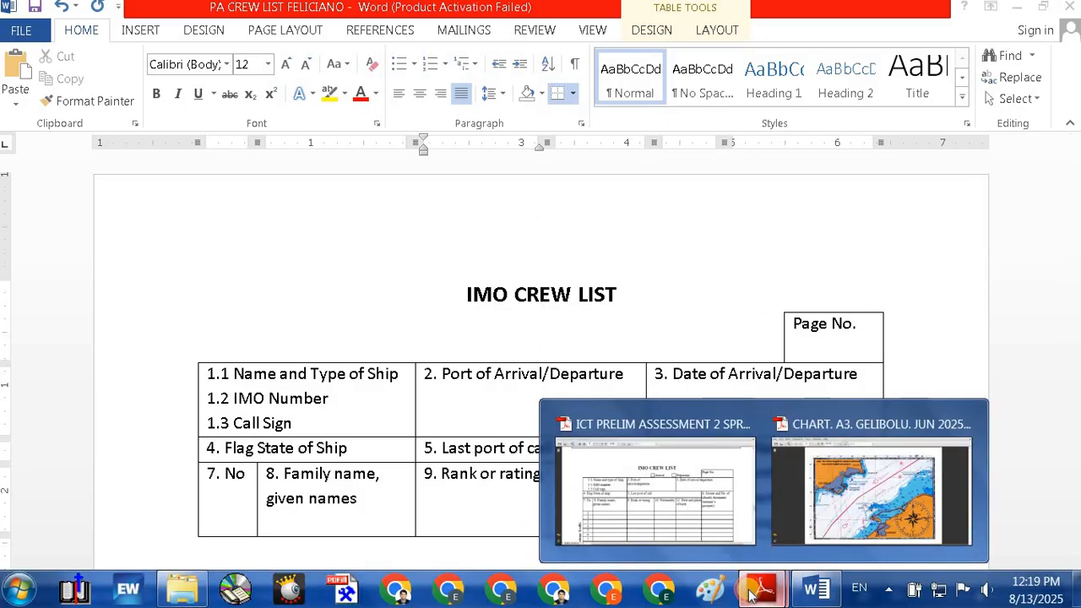
{"action": "left_click", "coordinate": [646, 515]}
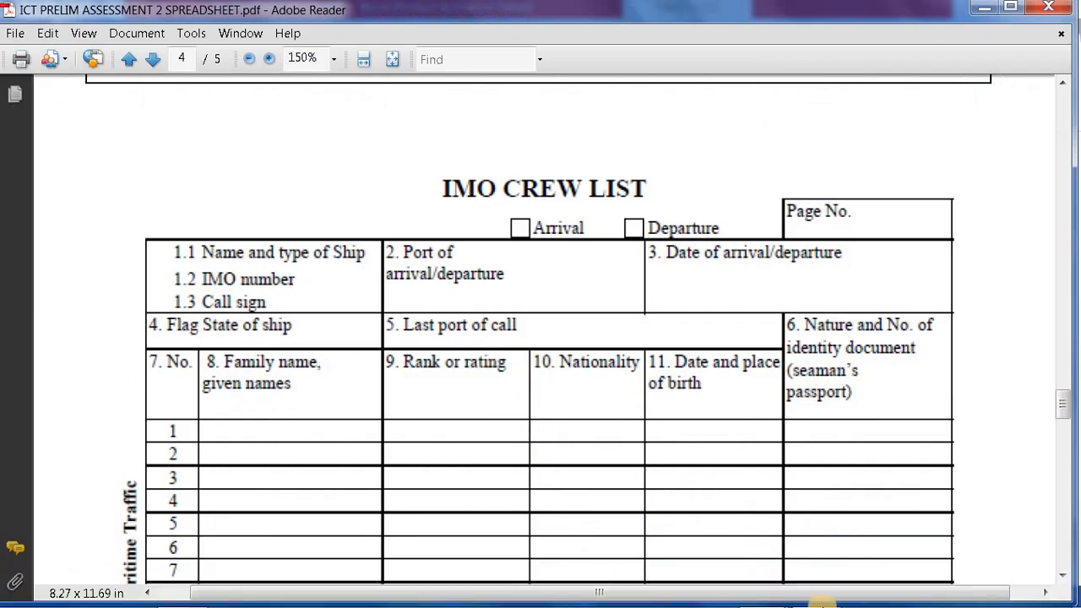
{"action": "mouse_move", "coordinate": [816, 597]}
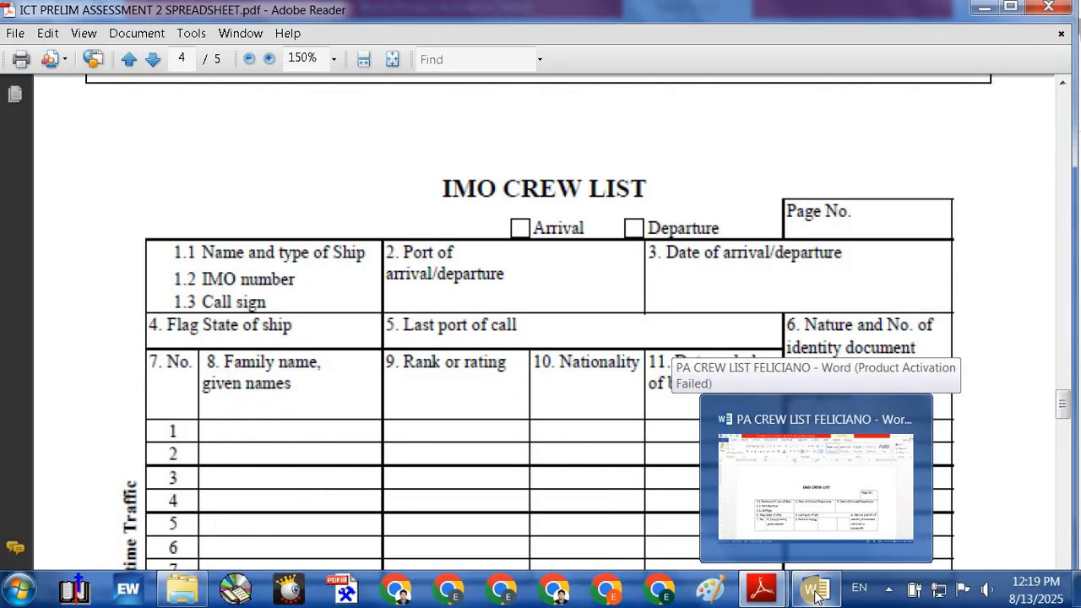
{"action": "left_click", "coordinate": [816, 597]}
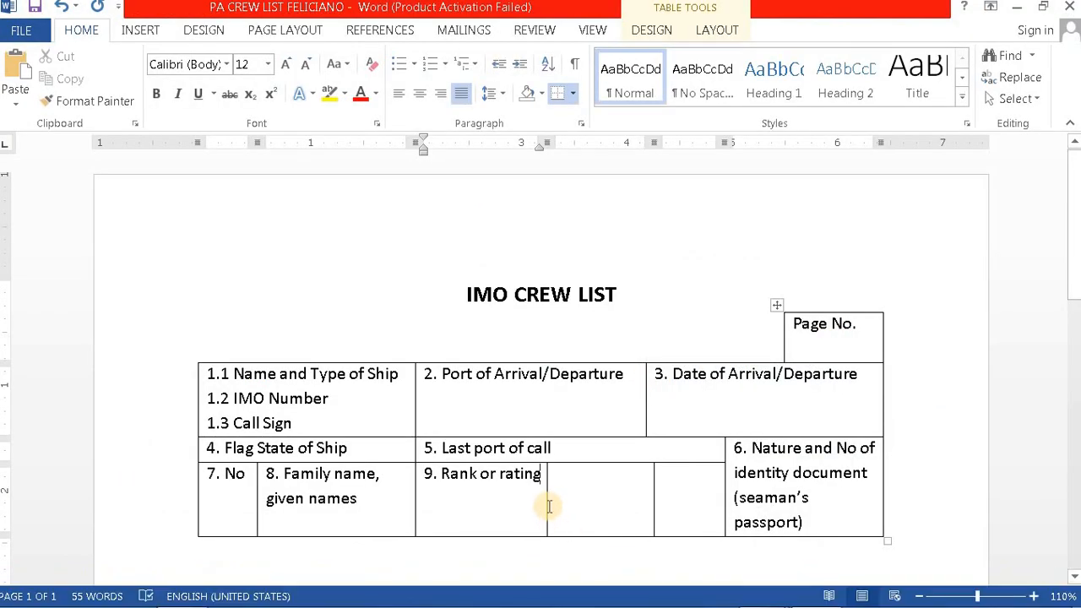
Step: Widen the 9. Rank or rating column further, checking the next heading in the reference PDF
{"action": "left_click_drag", "start_coordinate": [547, 504], "coordinate": [561, 504]}
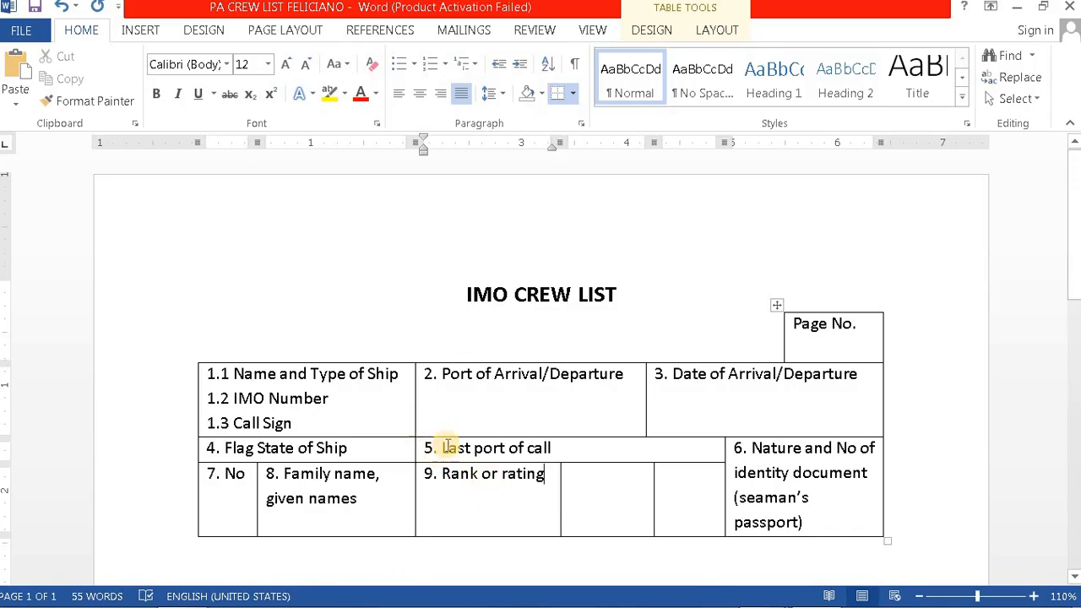
{"action": "left_click", "coordinate": [593, 482]}
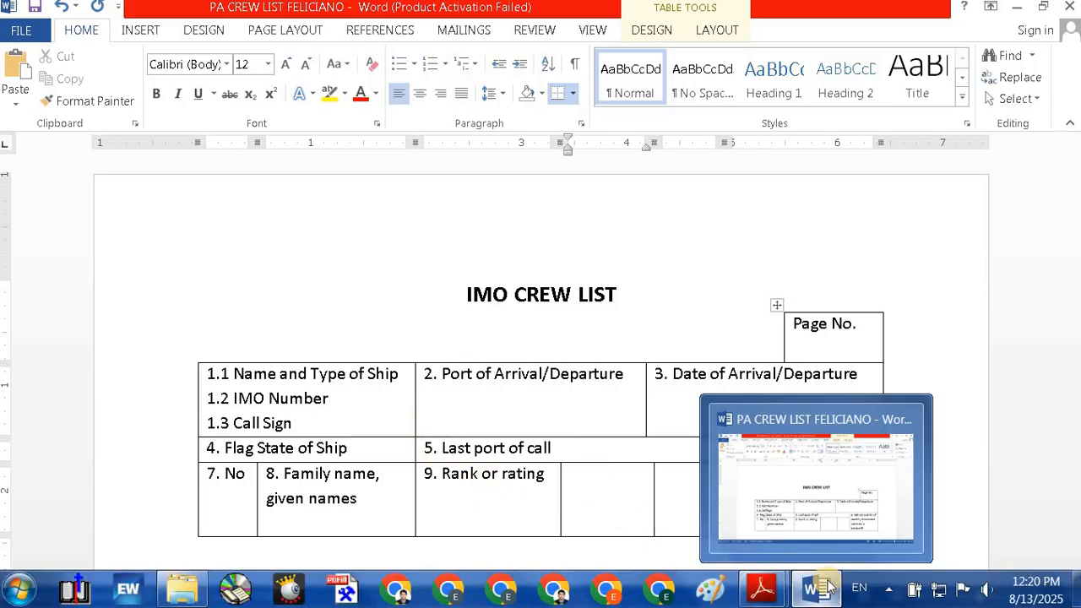
{"action": "mouse_move", "coordinate": [761, 589]}
{"action": "left_click", "coordinate": [631, 494]}
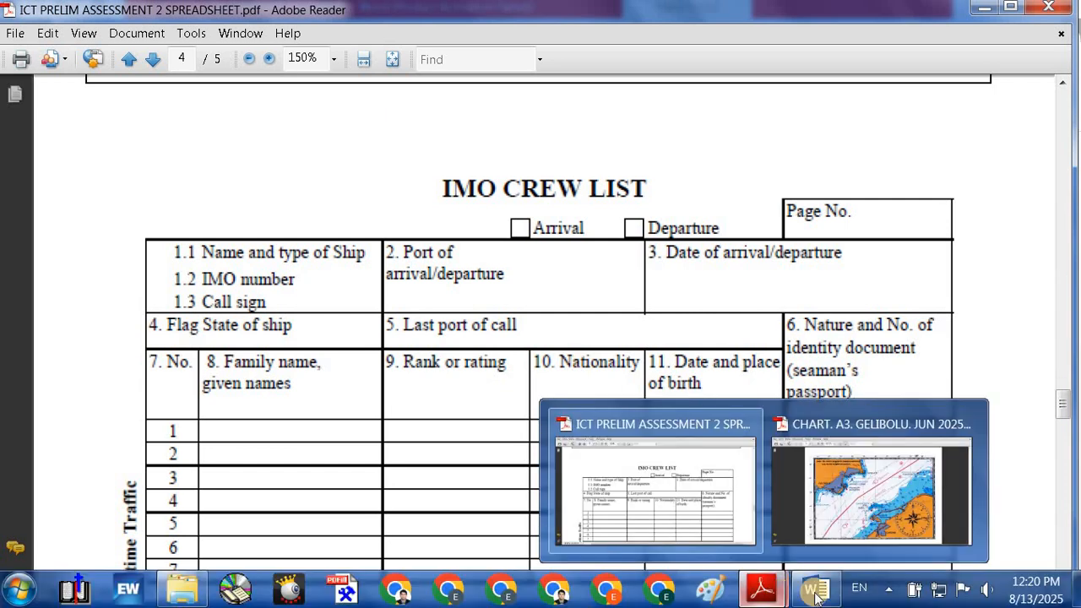
{"action": "mouse_move", "coordinate": [816, 598]}
{"action": "left_click", "coordinate": [765, 490]}
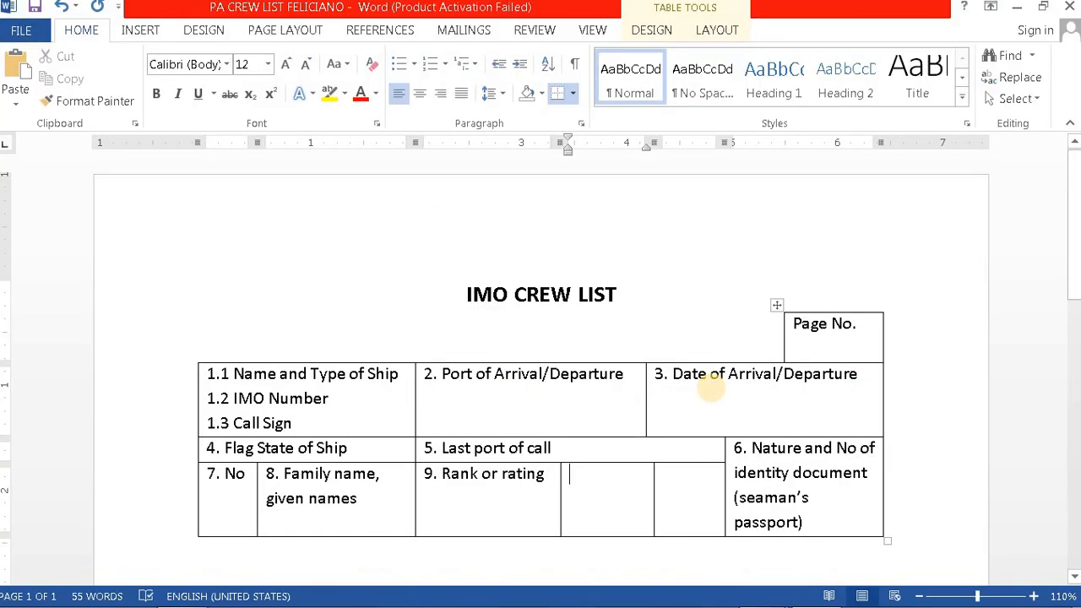
Step: Label the next cell '10. Nationality' and widen its column to fit
{"action": "type", "text": "J1"}
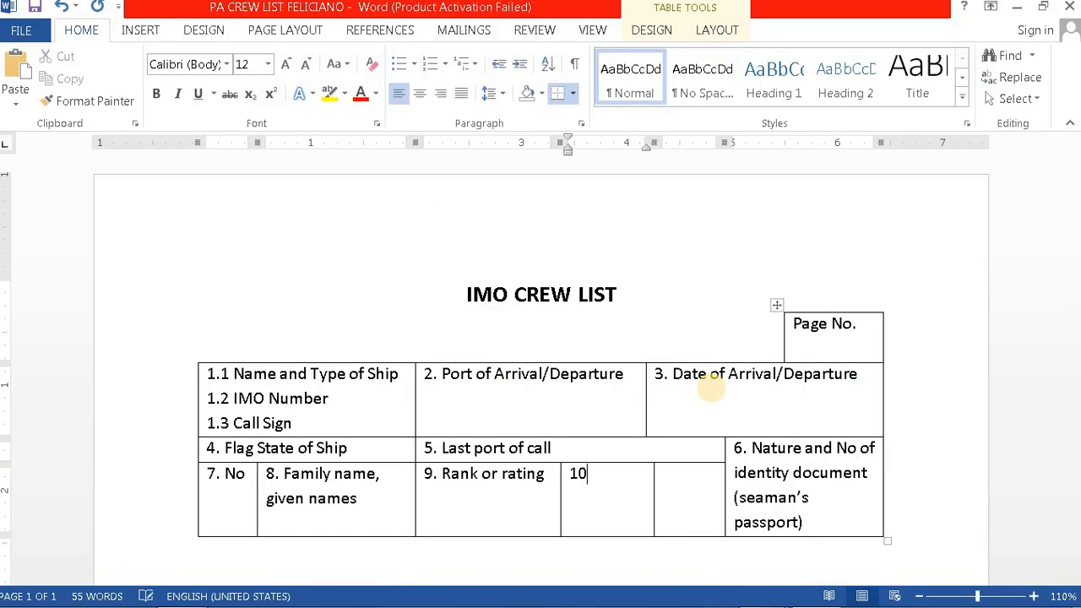
{"action": "type", "text": ". Nationality"}
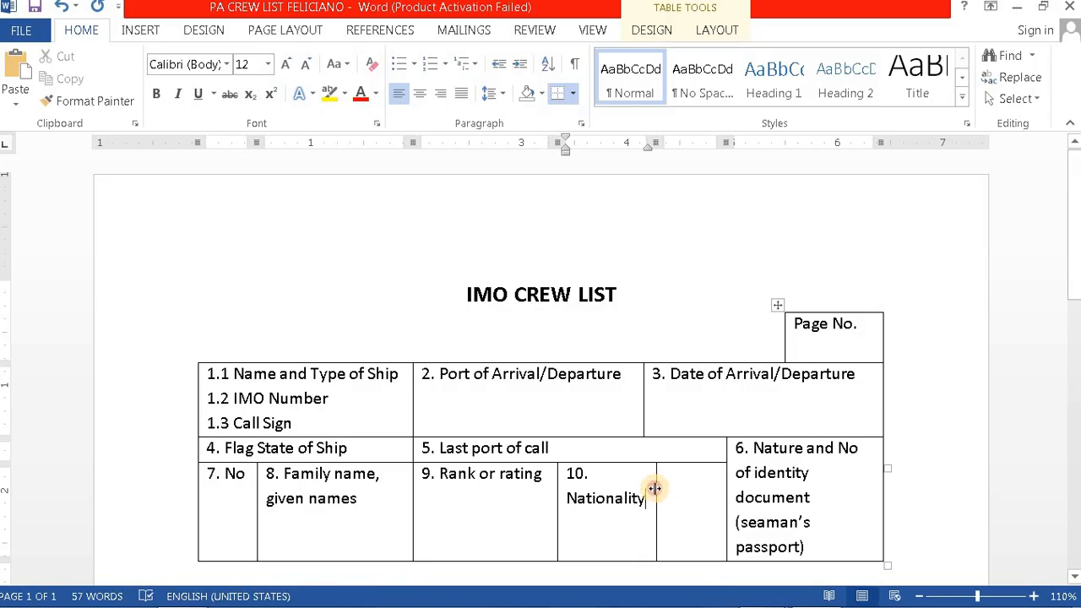
{"action": "left_click_drag", "start_coordinate": [655, 488], "coordinate": [679, 487]}
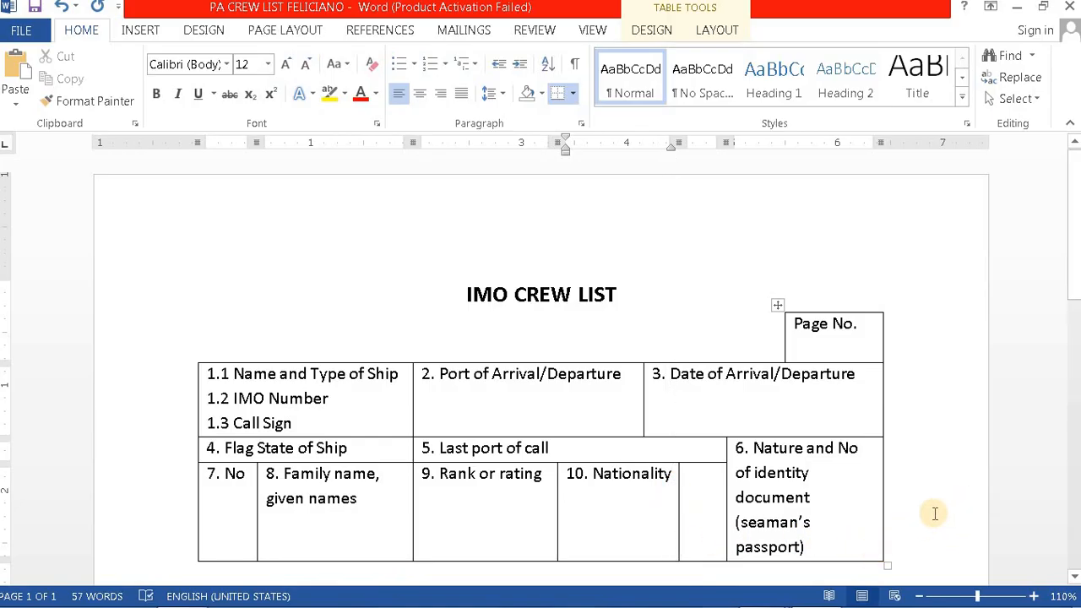
{"action": "scroll", "coordinate": [777, 522], "scroll_direction": "down", "scroll_amount": 1}
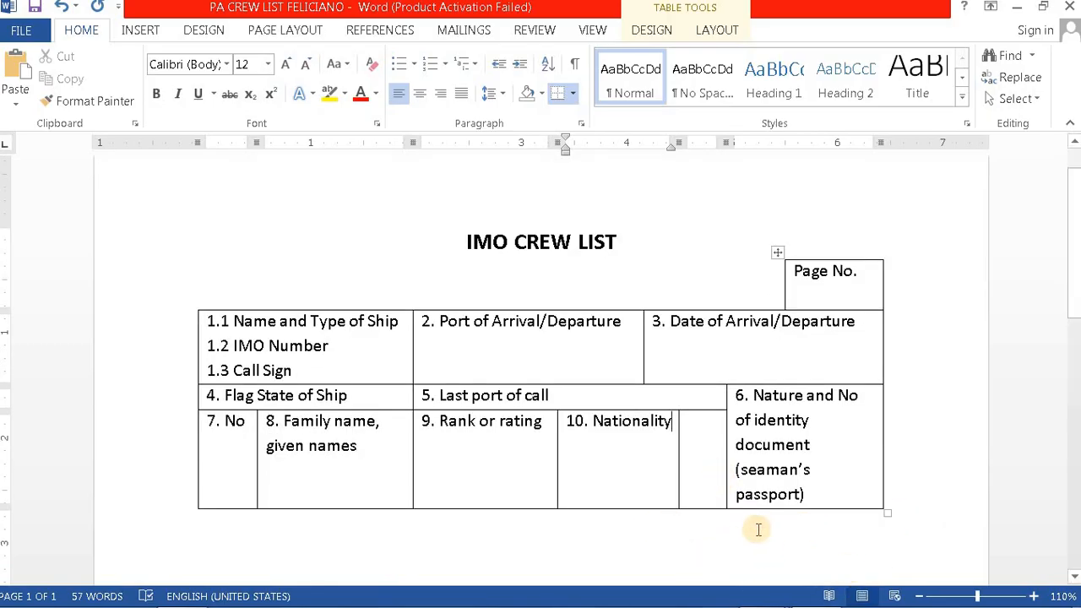
Step: Shift column 6's left border rightward, comparing against the reference PDF
{"action": "mouse_move", "coordinate": [777, 596]}
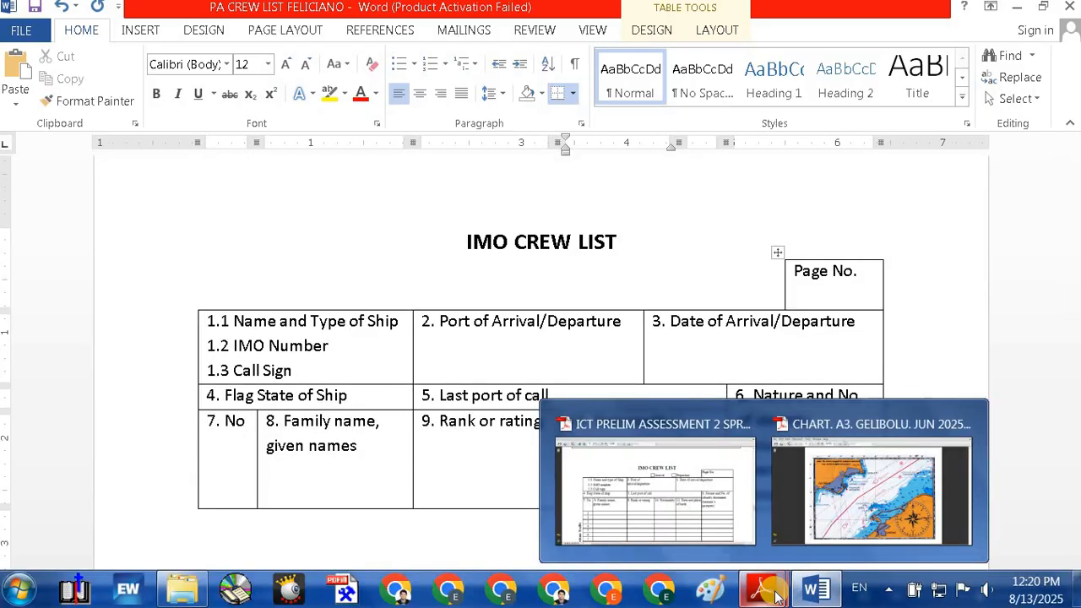
{"action": "left_click", "coordinate": [657, 460]}
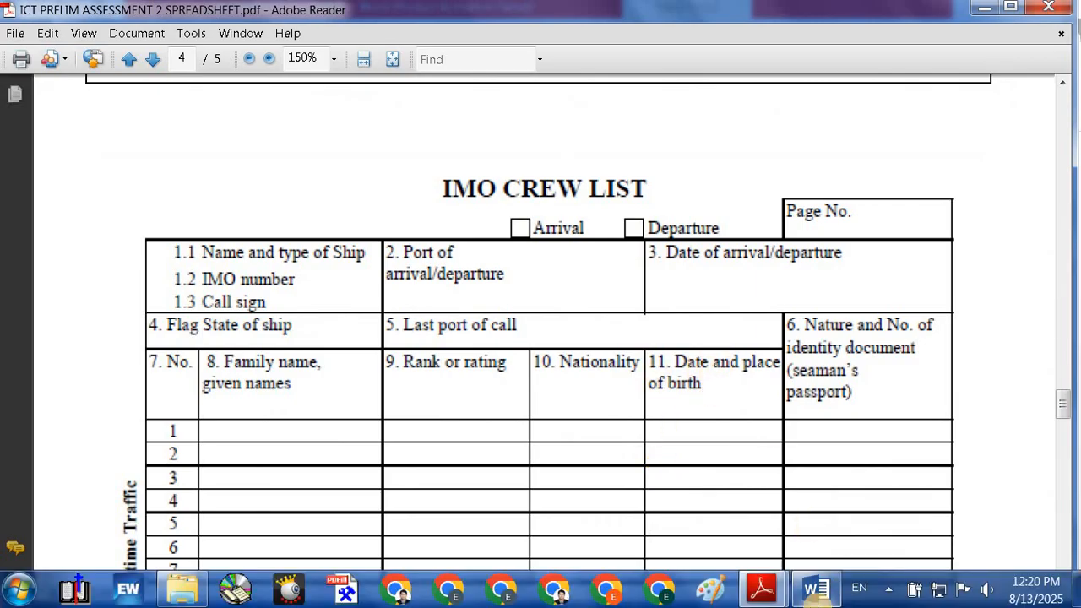
{"action": "mouse_move", "coordinate": [821, 598]}
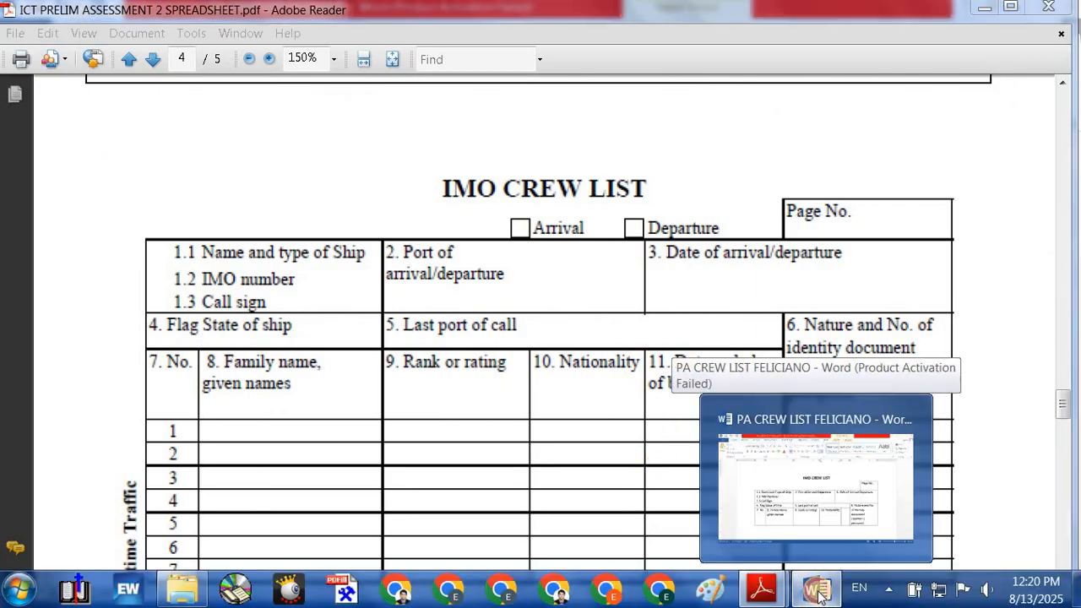
{"action": "left_click", "coordinate": [713, 418]}
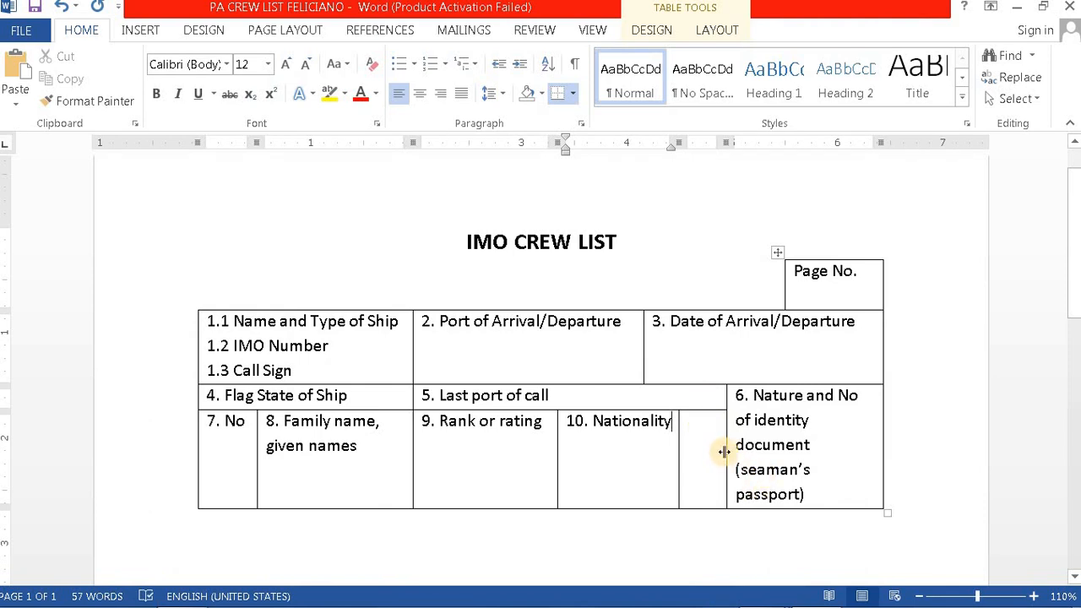
{"action": "left_click_drag", "start_coordinate": [724, 447], "coordinate": [738, 446]}
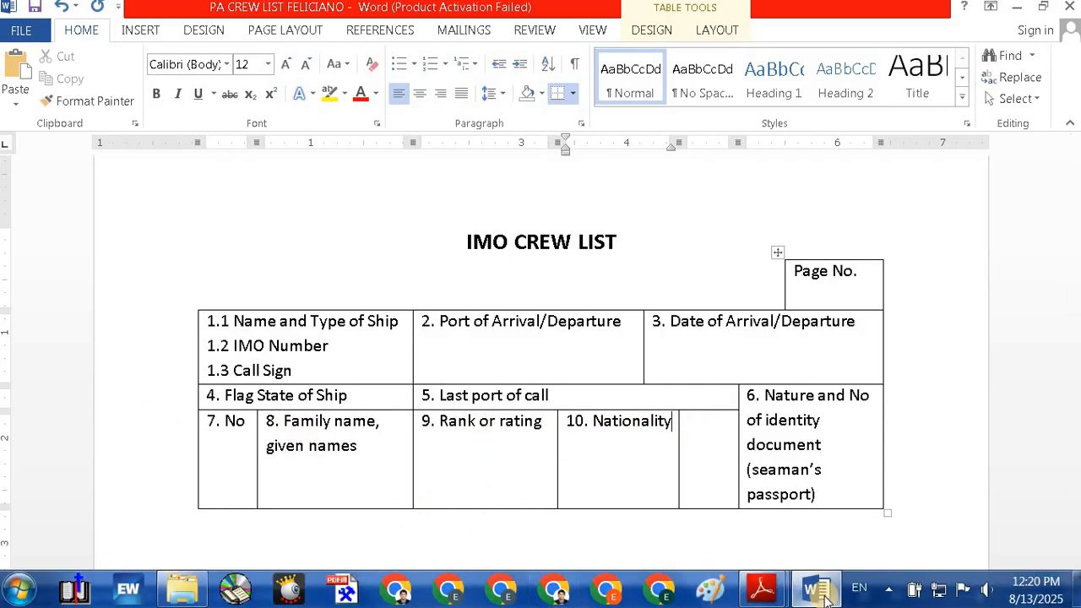
{"action": "mouse_move", "coordinate": [762, 591]}
{"action": "left_click", "coordinate": [642, 507]}
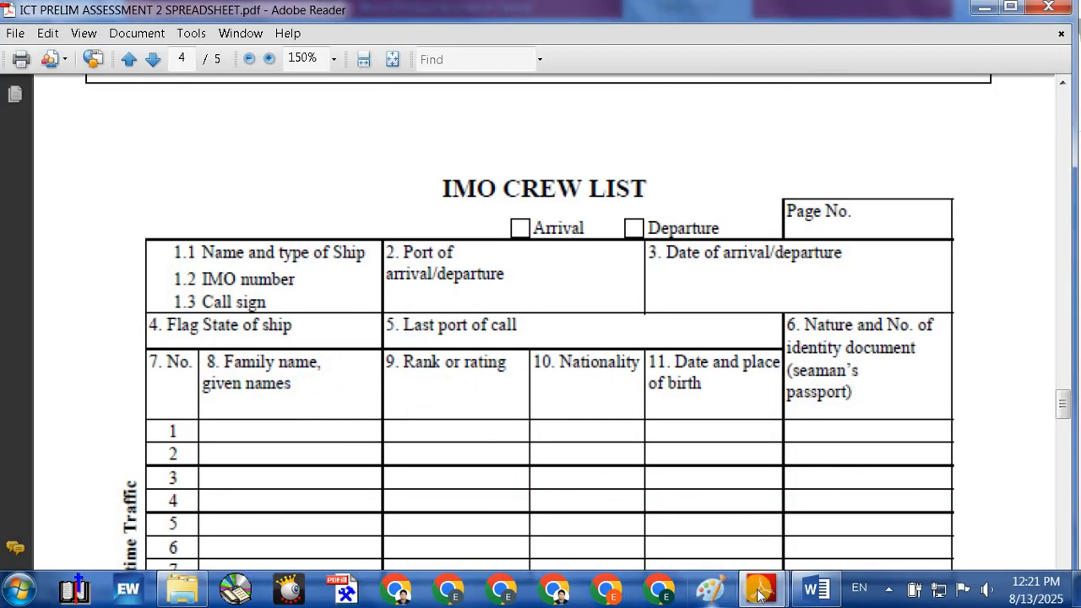
{"action": "mouse_move", "coordinate": [754, 594]}
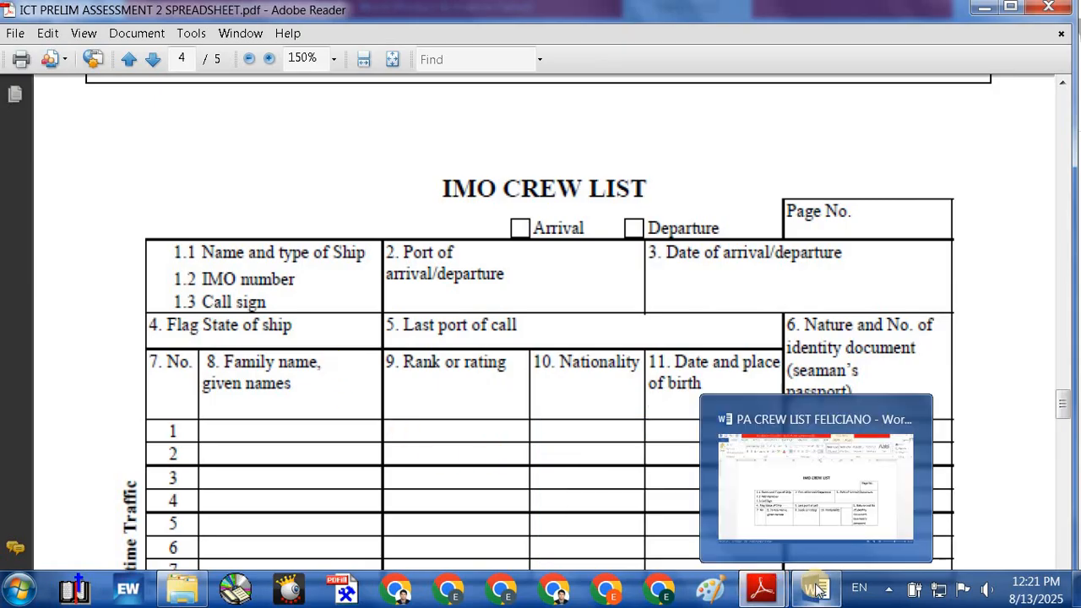
{"action": "left_click", "coordinate": [818, 592]}
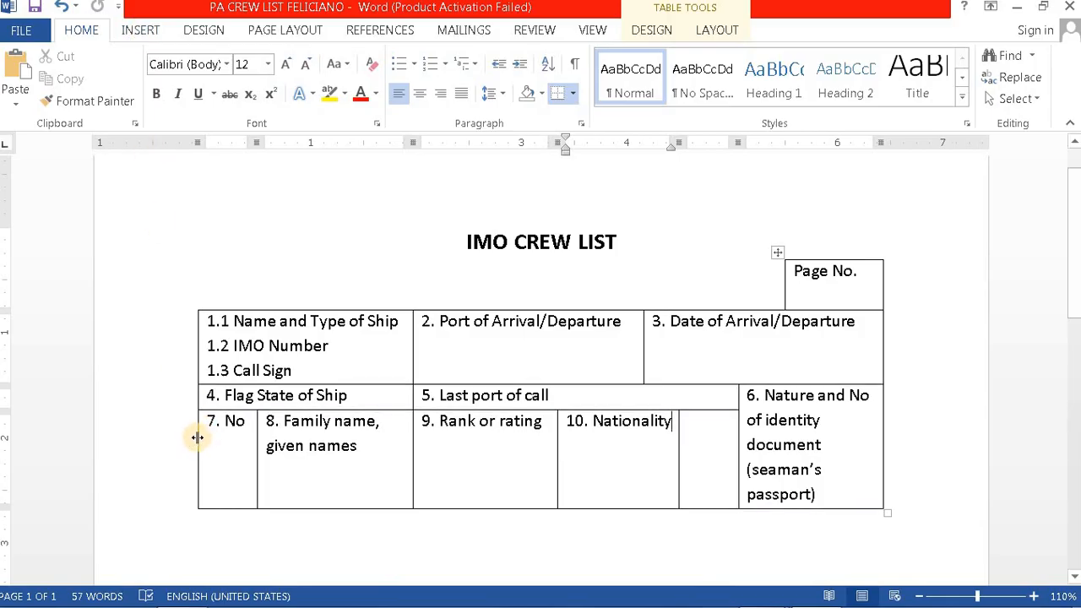
Step: Extend the table's left and right edges and push column 6's left border further right
{"action": "left_click_drag", "start_coordinate": [197, 437], "coordinate": [173, 446]}
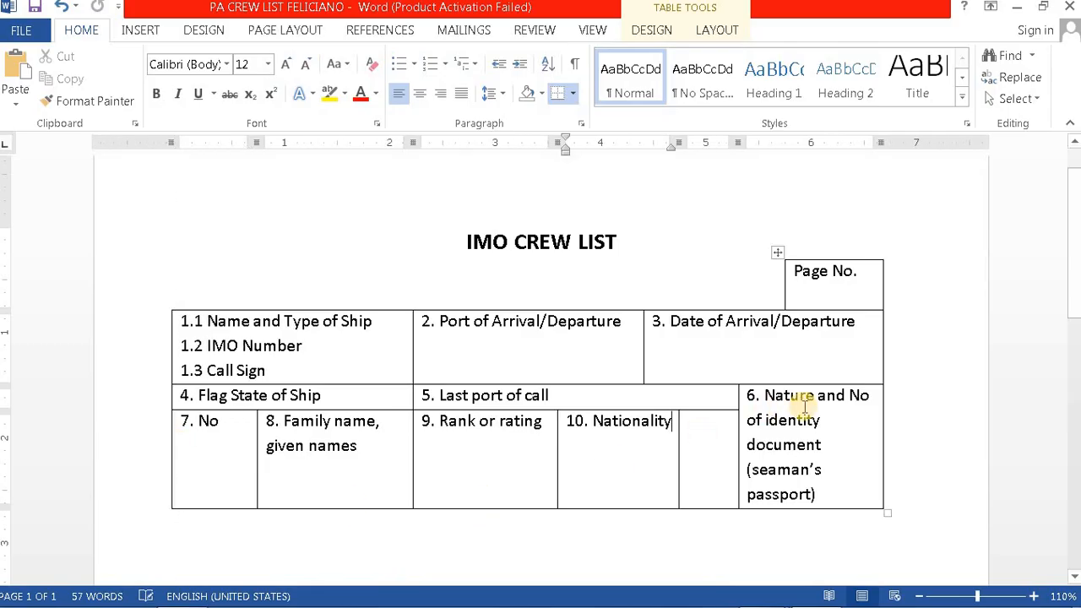
{"action": "left_click_drag", "start_coordinate": [881, 423], "coordinate": [935, 421]}
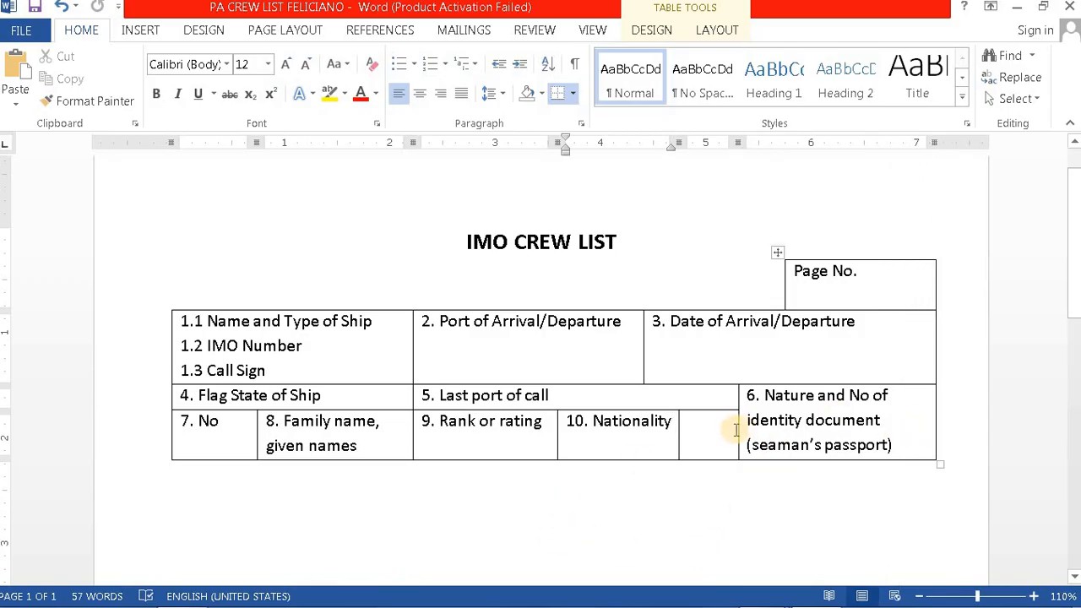
{"action": "left_click_drag", "start_coordinate": [738, 430], "coordinate": [764, 428]}
{"action": "left_click", "coordinate": [676, 450]}
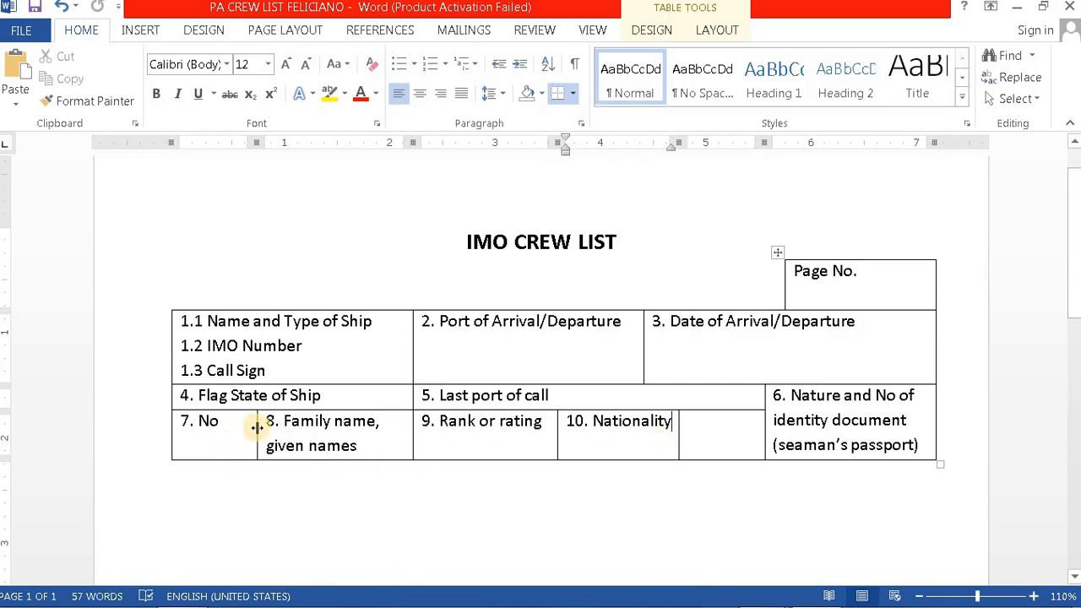
Step: Narrow the No column and widen Family name, Rank or rating and Nationality to fit one line
{"action": "left_click_drag", "start_coordinate": [257, 429], "coordinate": [231, 429]}
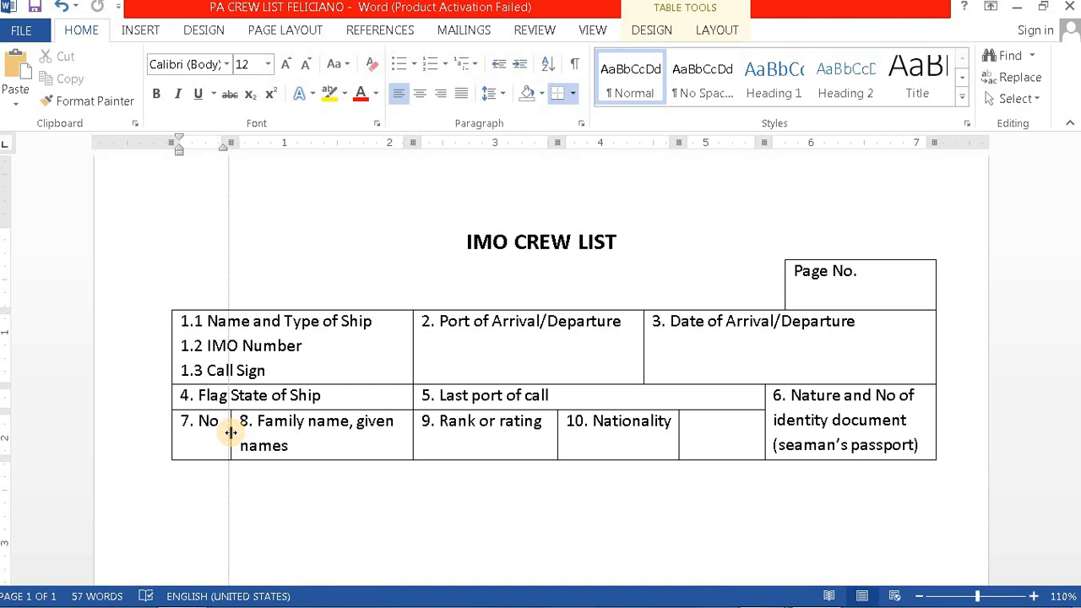
{"action": "left_click", "coordinate": [413, 436]}
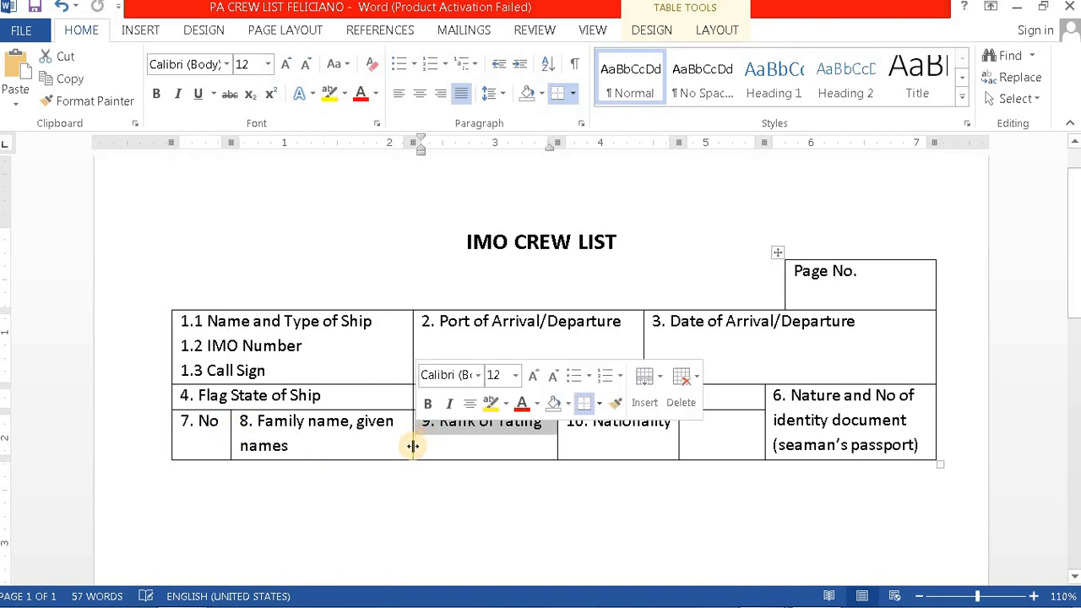
{"action": "left_click_drag", "start_coordinate": [422, 446], "coordinate": [429, 445]}
{"action": "left_click_drag", "start_coordinate": [412, 364], "coordinate": [428, 362]}
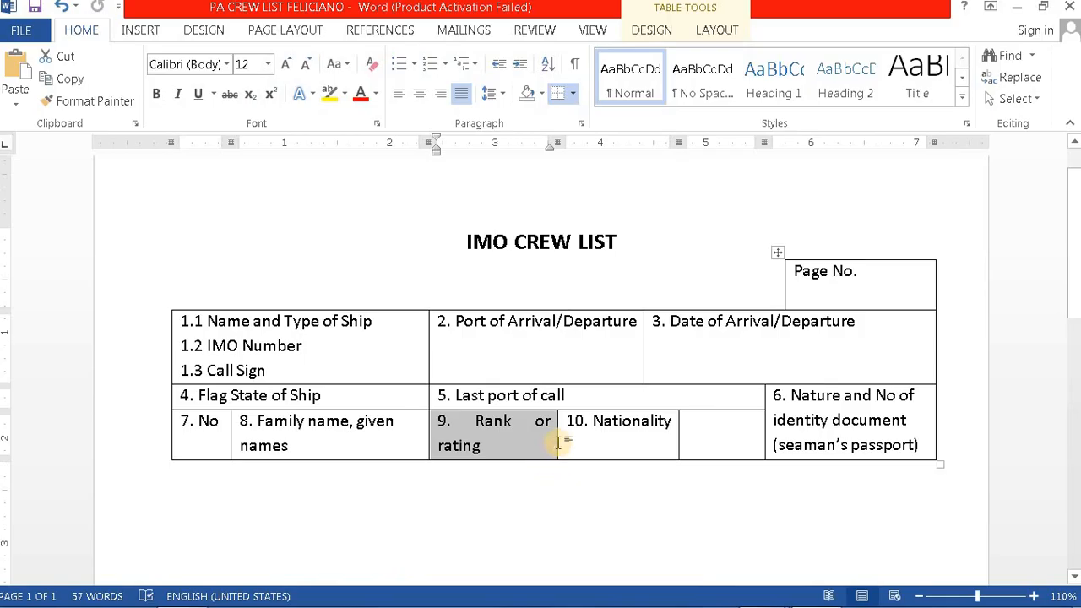
{"action": "left_click_drag", "start_coordinate": [557, 436], "coordinate": [567, 438]}
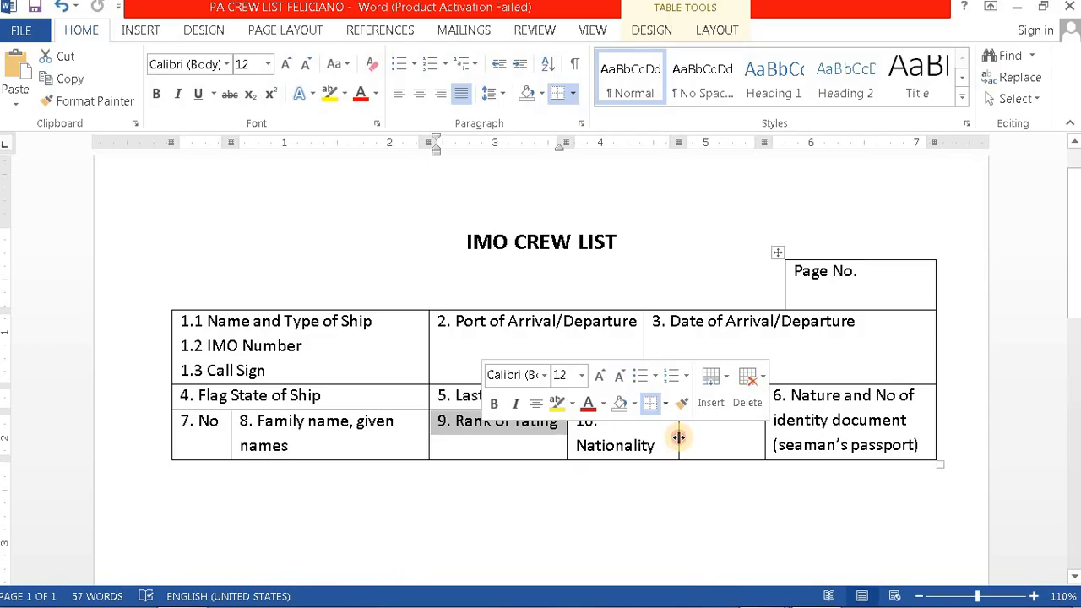
{"action": "left_click_drag", "start_coordinate": [679, 436], "coordinate": [693, 437]}
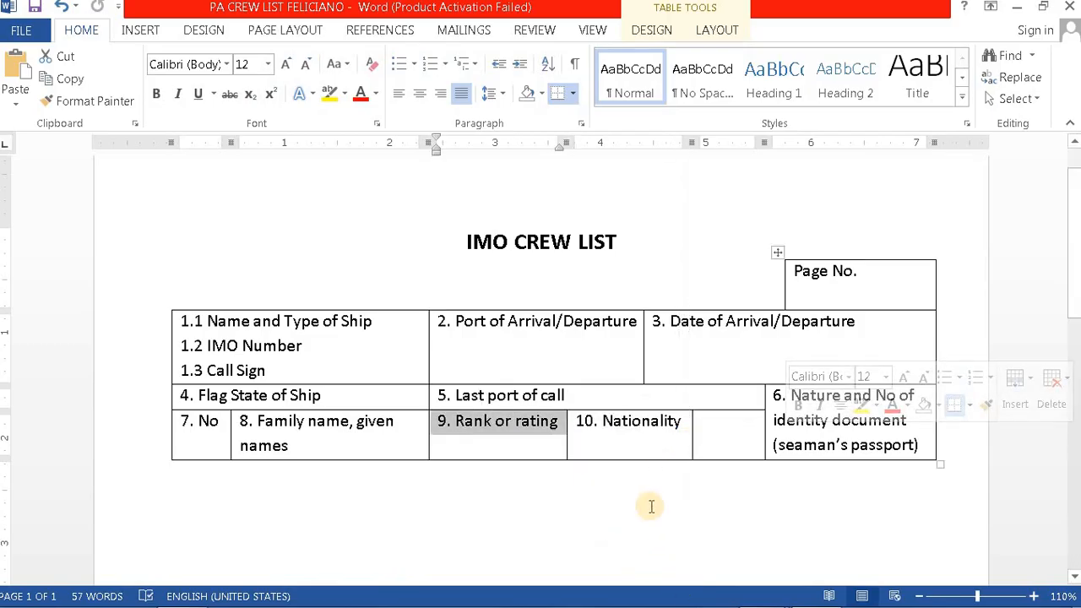
{"action": "left_click", "coordinate": [642, 445]}
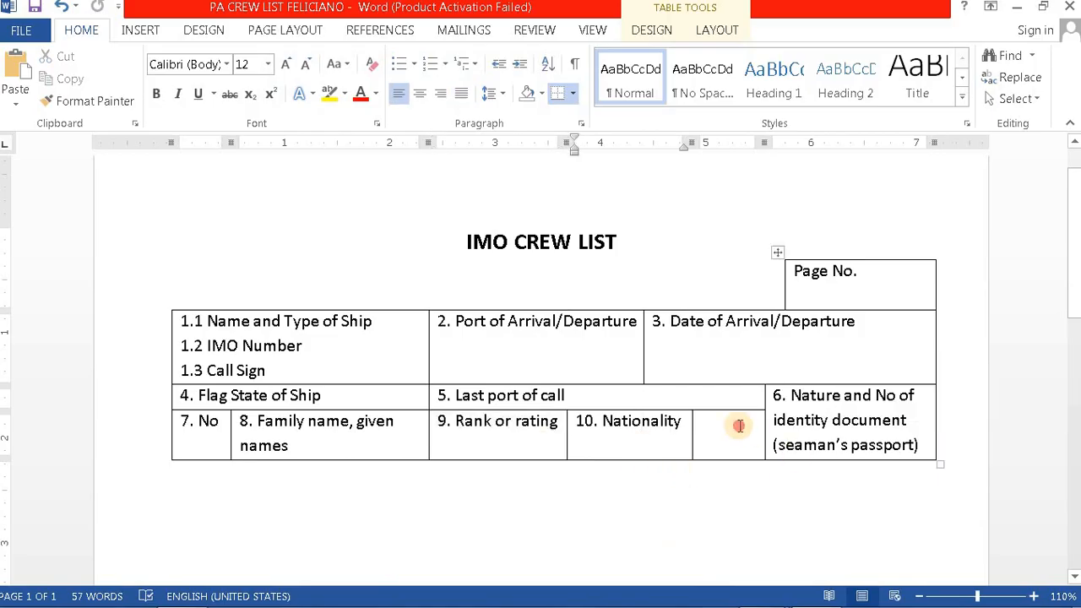
Step: Select the empty cell after Nationality and check its heading in the reference PDF
{"action": "left_click", "coordinate": [739, 426]}
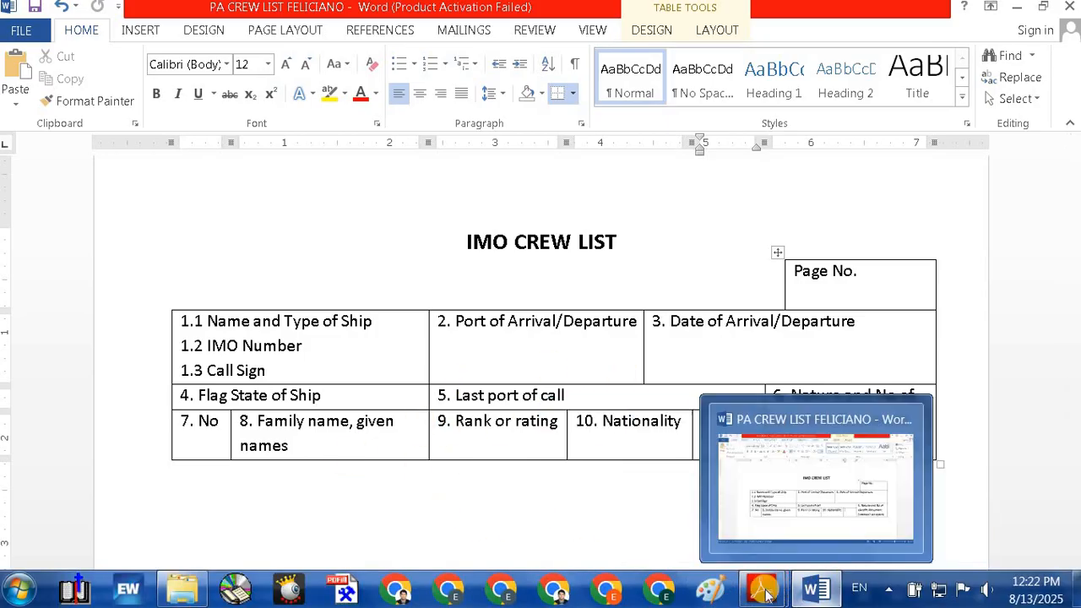
{"action": "mouse_move", "coordinate": [762, 591]}
{"action": "left_click", "coordinate": [605, 509]}
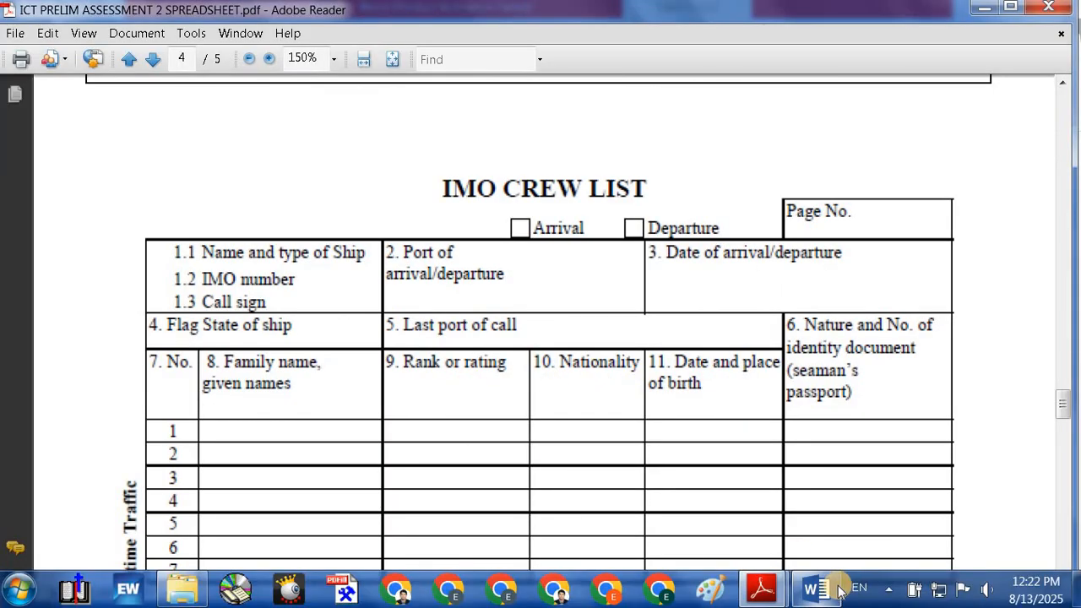
{"action": "left_click", "coordinate": [811, 592]}
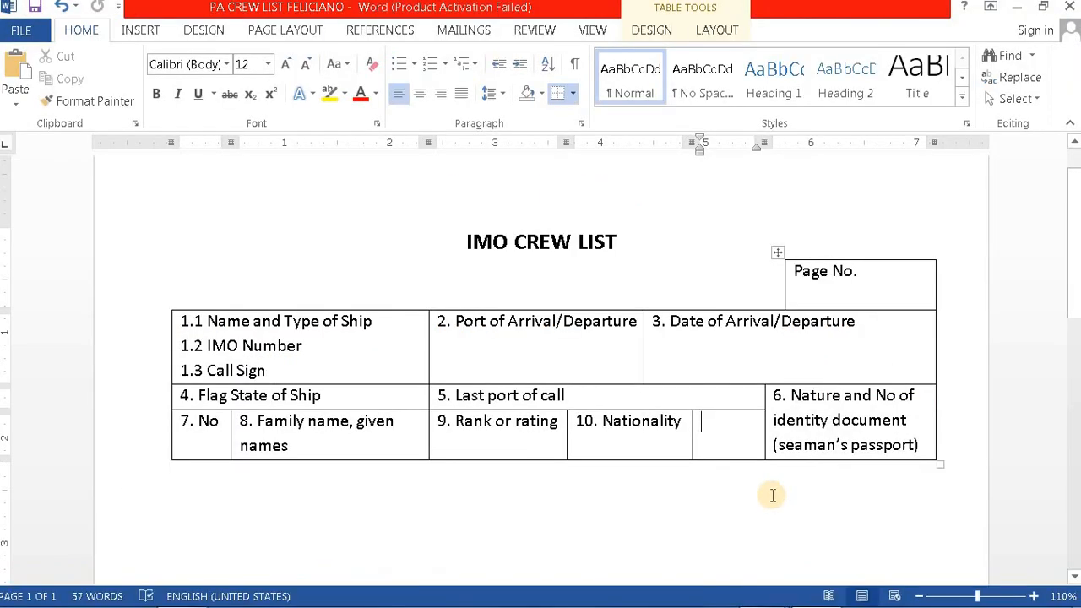
Step: Type '11. Date and place of birth' in the cell right of 10. Nationality
{"action": "type", "text": "11. Da"}
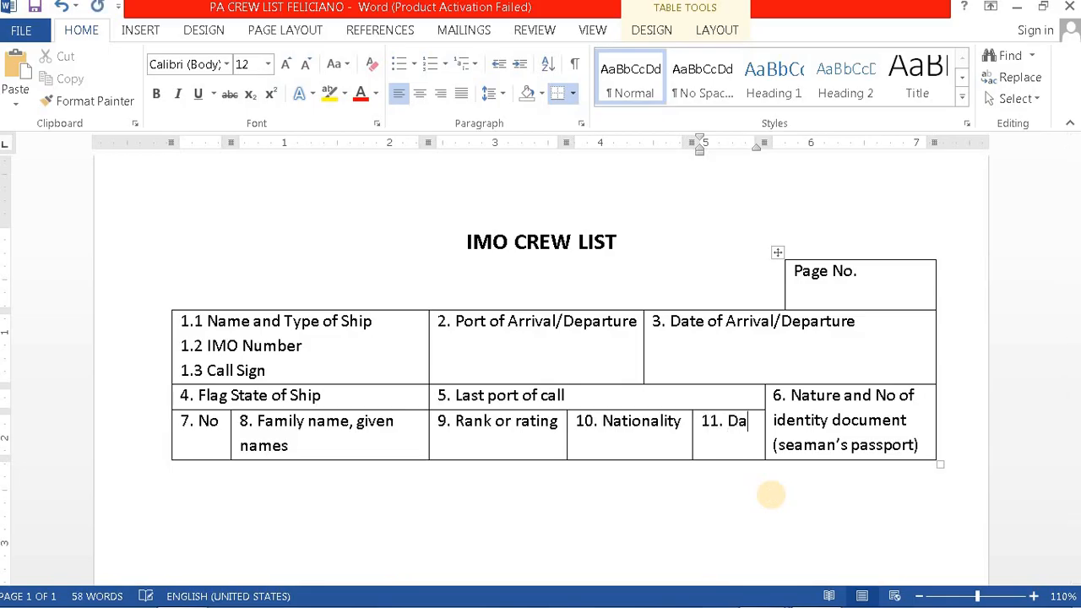
{"action": "type", "text": "te and p"}
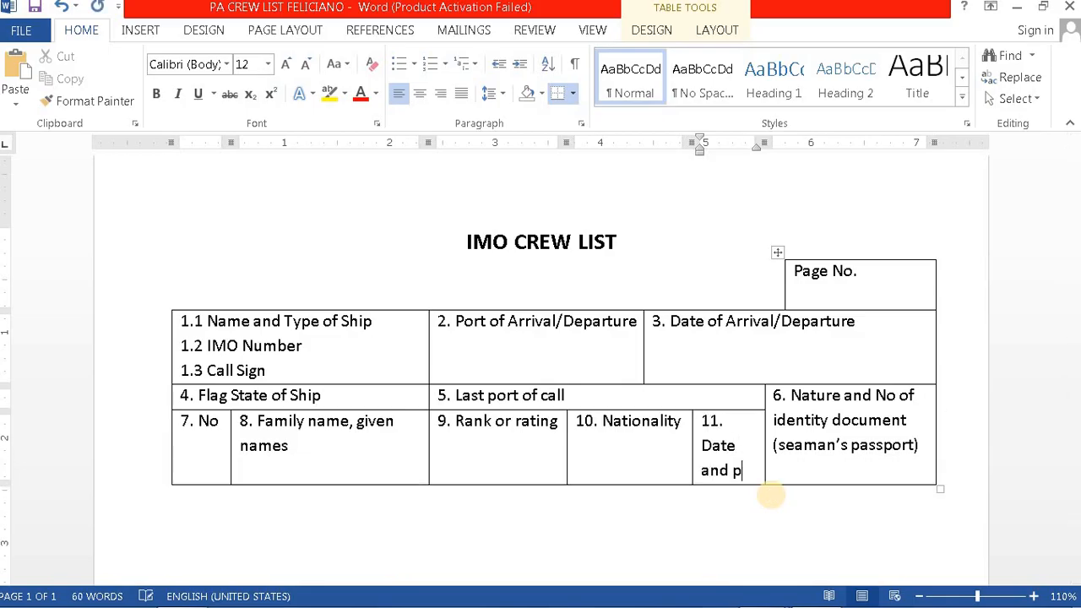
{"action": "type", "text": "lace of "}
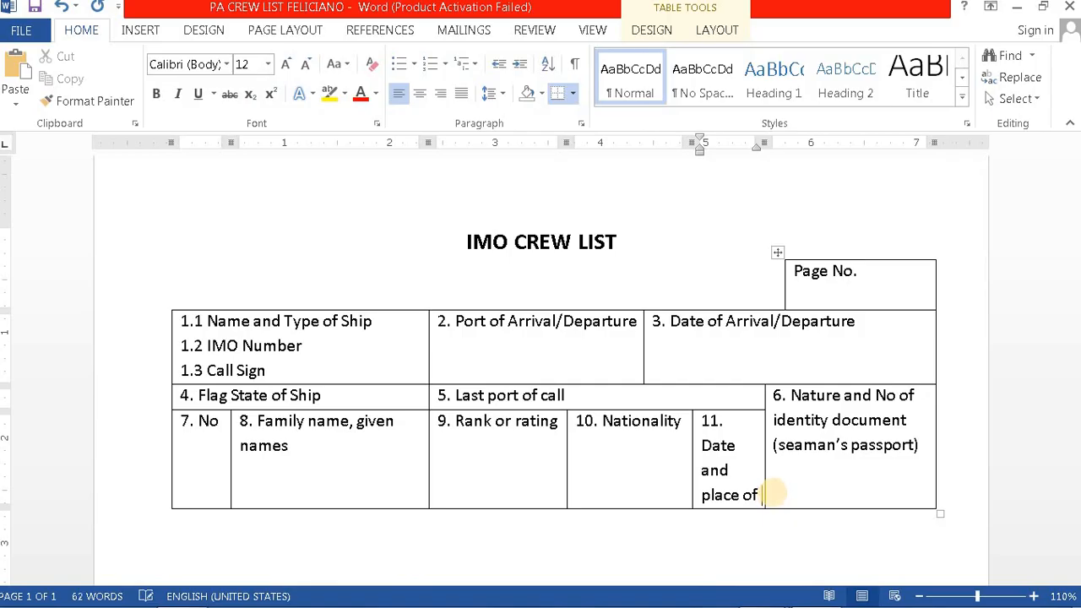
{"action": "type", "text": "birth"}
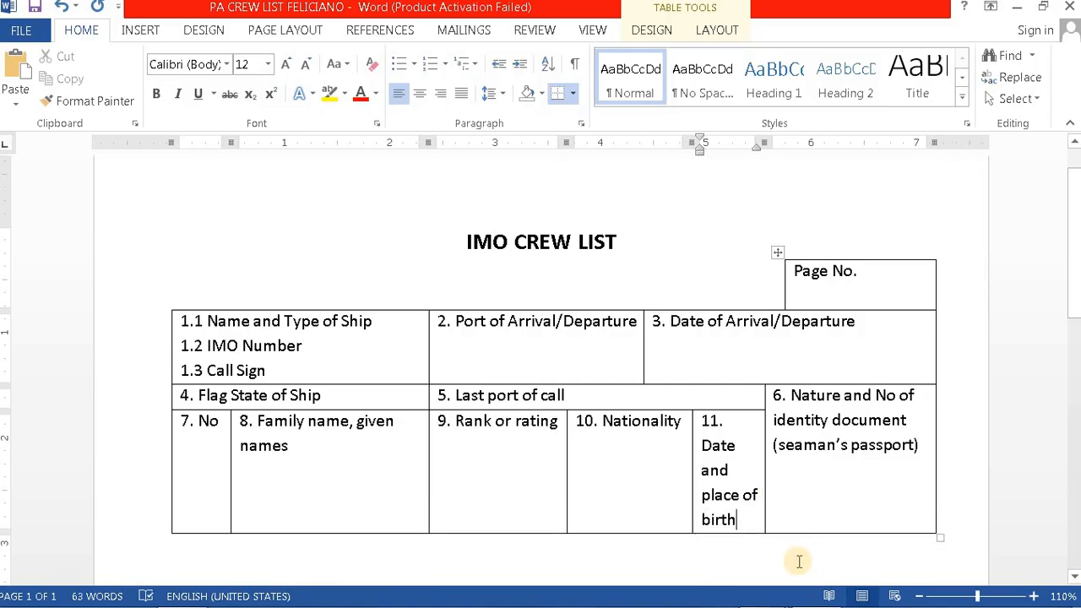
{"action": "left_click", "coordinate": [795, 557]}
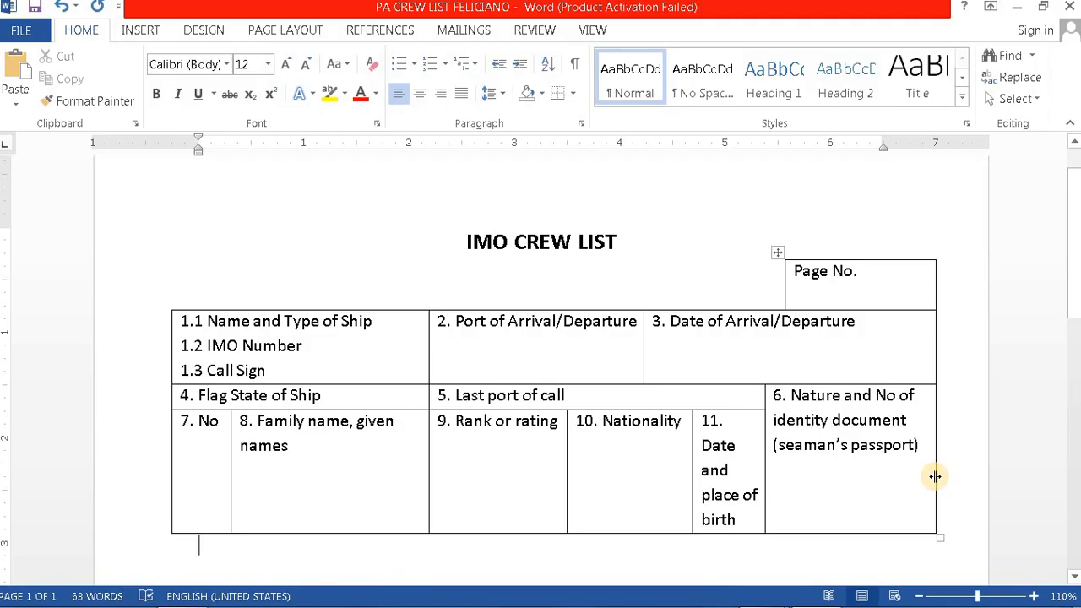
Step: Widen the rightmost and Date and place of birth columns, narrowing Nationality slightly
{"action": "left_click_drag", "start_coordinate": [935, 476], "coordinate": [950, 477]}
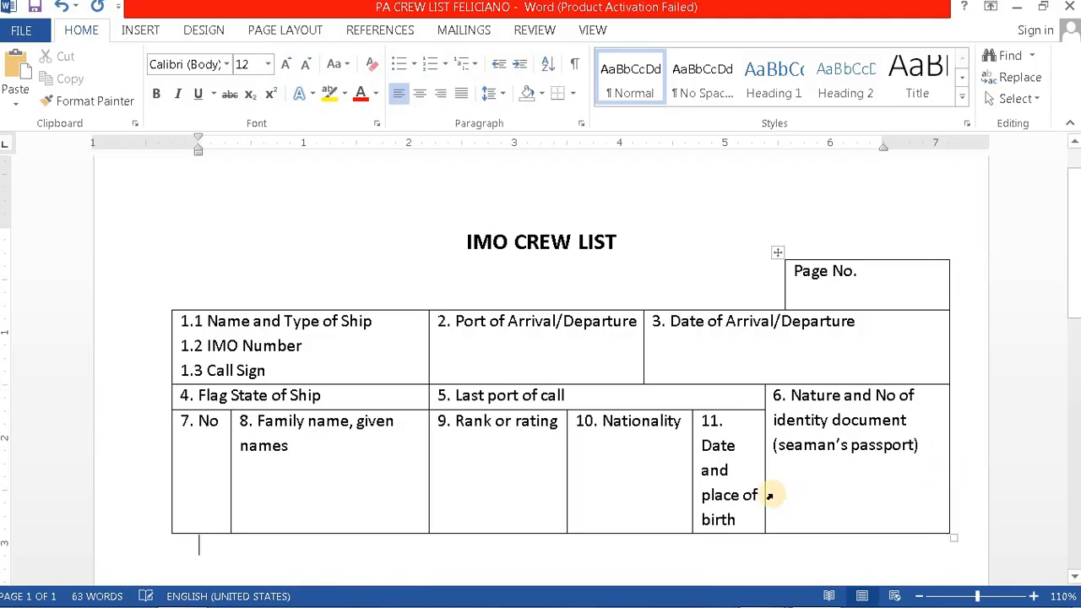
{"action": "left_click_drag", "start_coordinate": [763, 475], "coordinate": [786, 476]}
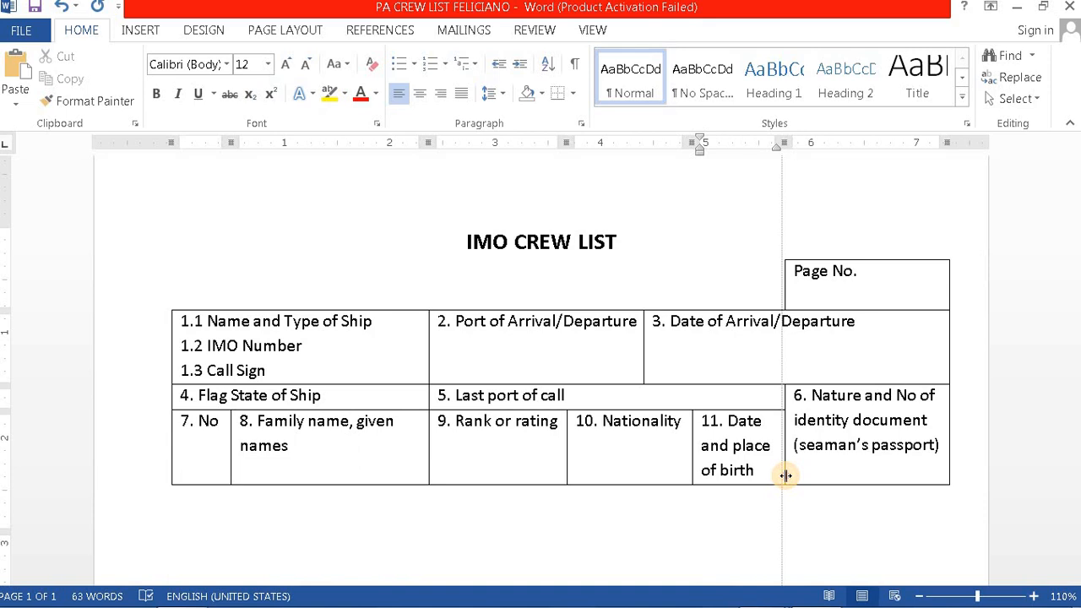
{"action": "left_click_drag", "start_coordinate": [788, 474], "coordinate": [789, 474]}
{"action": "left_click", "coordinate": [789, 517]}
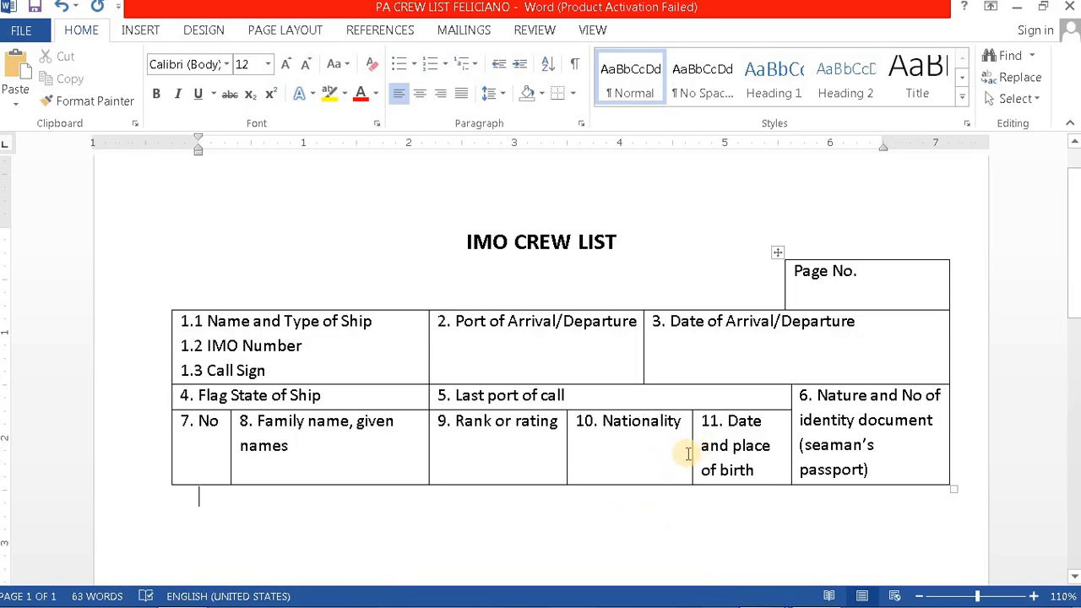
{"action": "left_click_drag", "start_coordinate": [692, 446], "coordinate": [687, 446]}
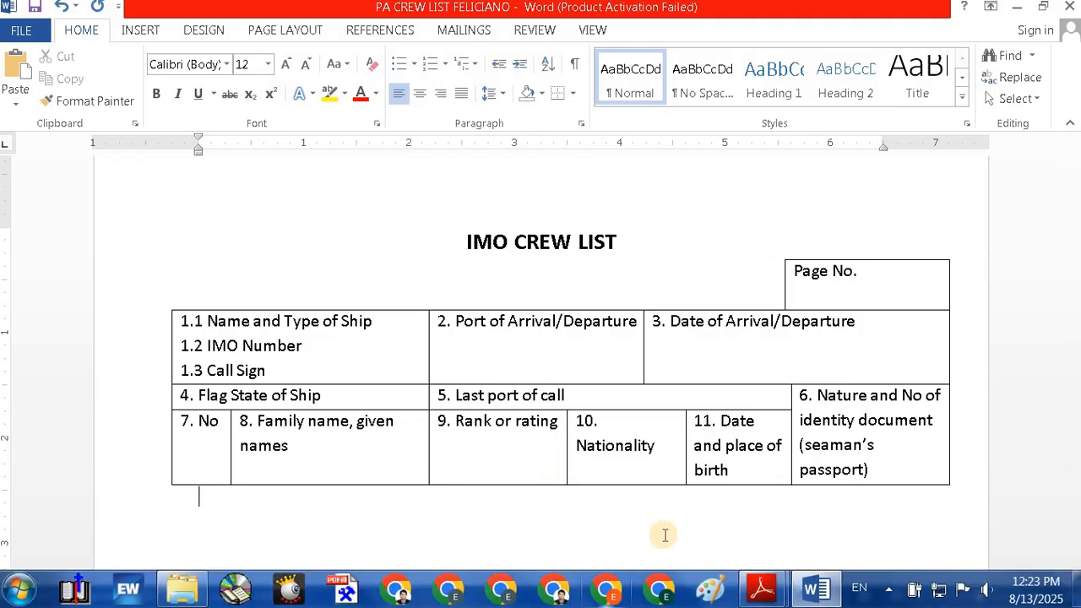
{"action": "mouse_move", "coordinate": [758, 601]}
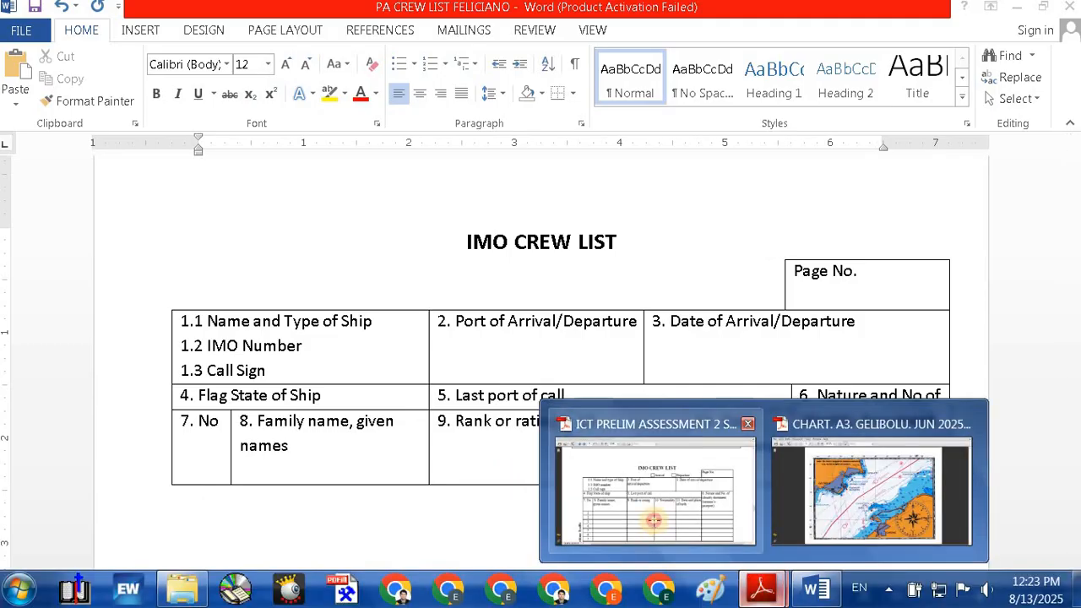
{"action": "left_click", "coordinate": [653, 522]}
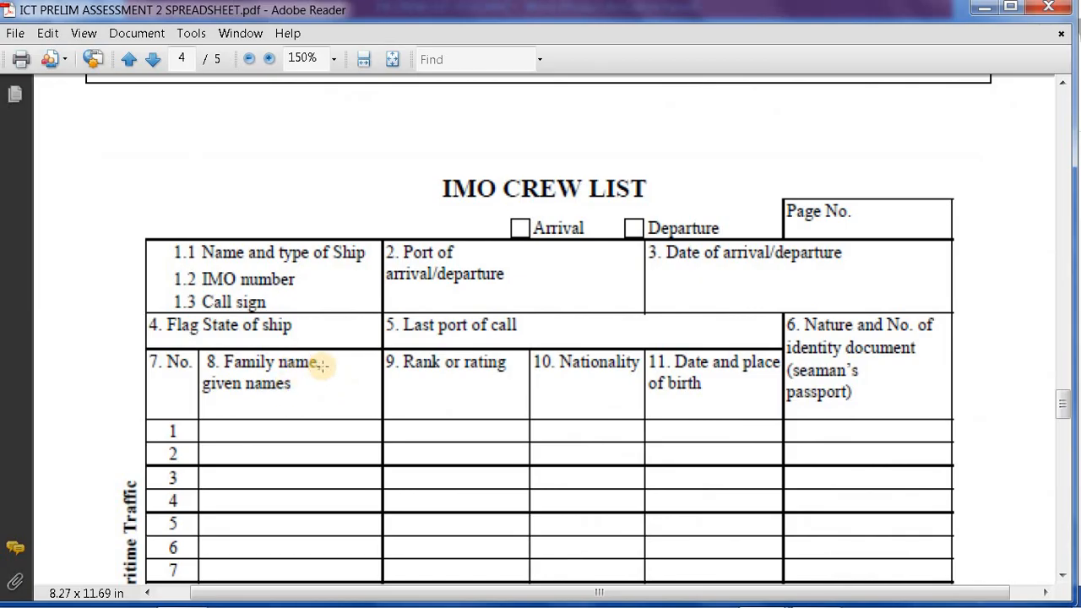
{"action": "left_click", "coordinate": [809, 595]}
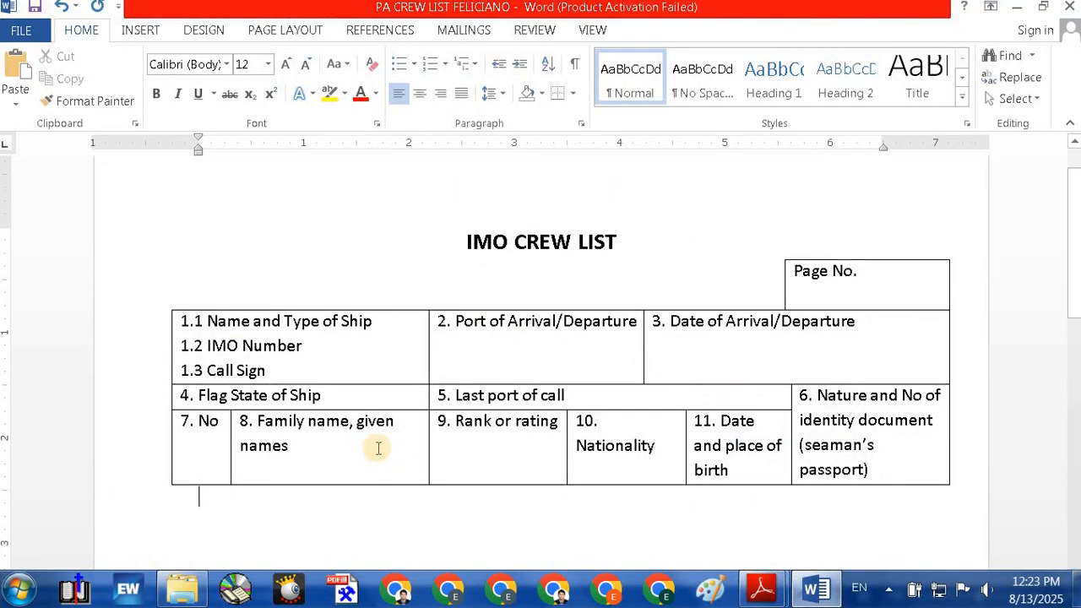
Step: Put 'given names' on its own line and fine-tune the Family name, Nationality and No widths
{"action": "left_click", "coordinate": [369, 447]}
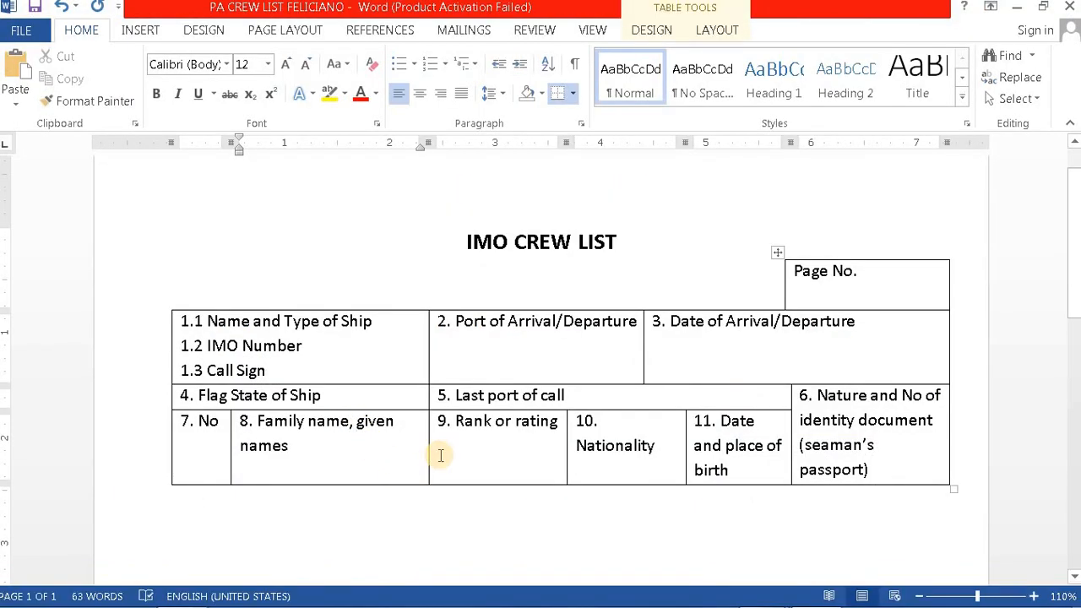
{"action": "key", "text": "Return"}
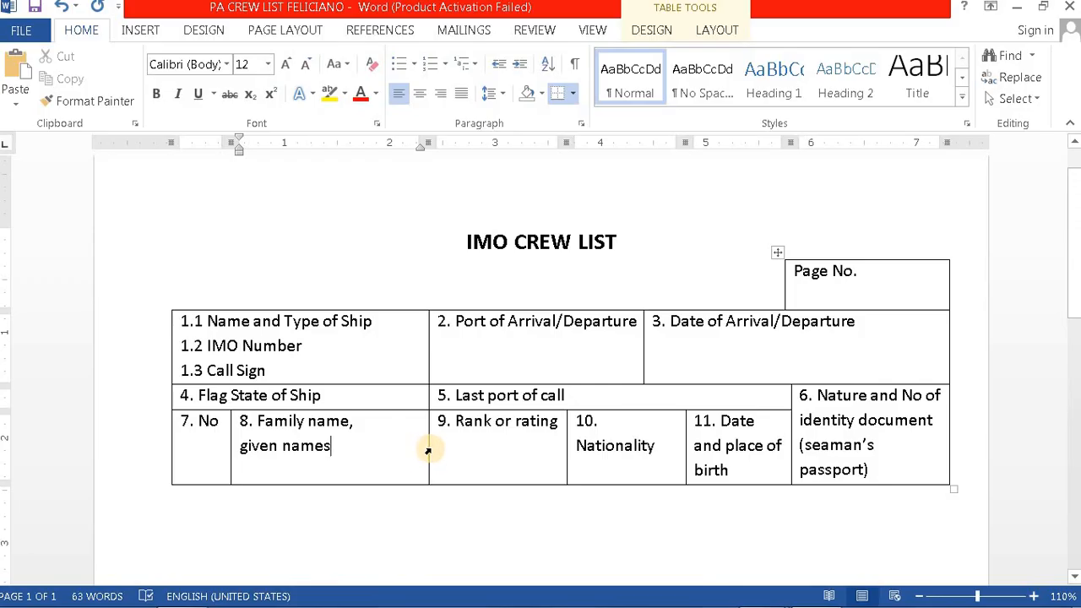
{"action": "left_click_drag", "start_coordinate": [427, 448], "coordinate": [422, 447]}
{"action": "left_click_drag", "start_coordinate": [566, 443], "coordinate": [560, 442]}
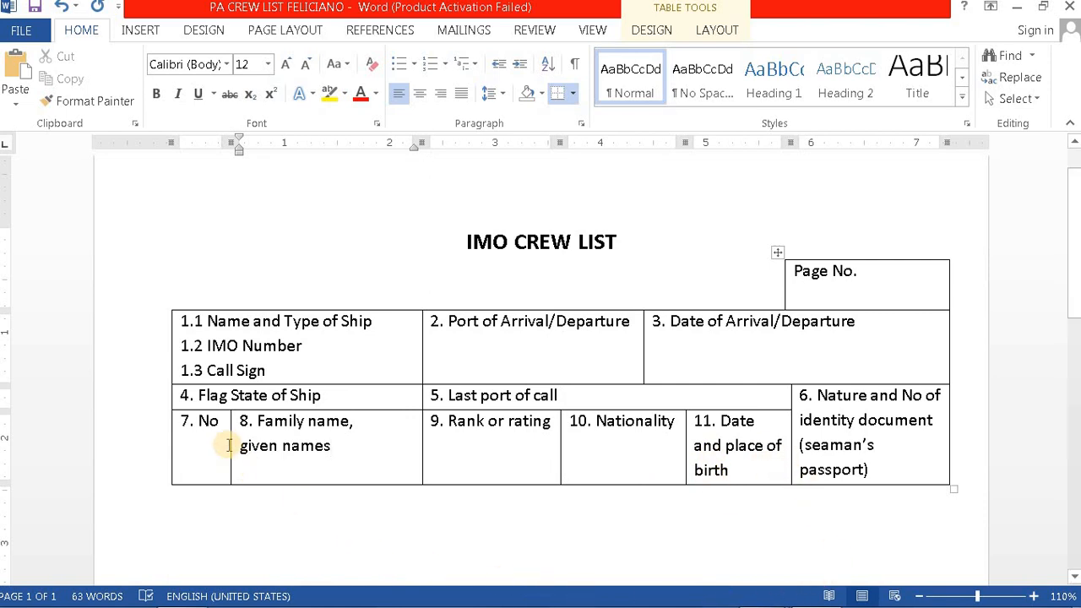
{"action": "left_click_drag", "start_coordinate": [229, 439], "coordinate": [231, 436]}
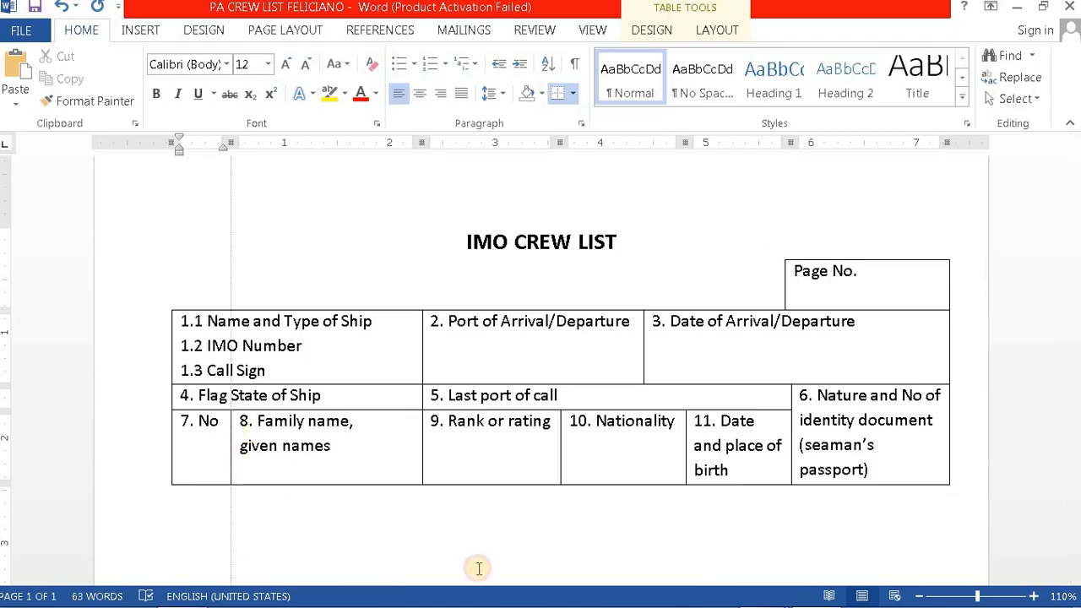
{"action": "left_click", "coordinate": [542, 542]}
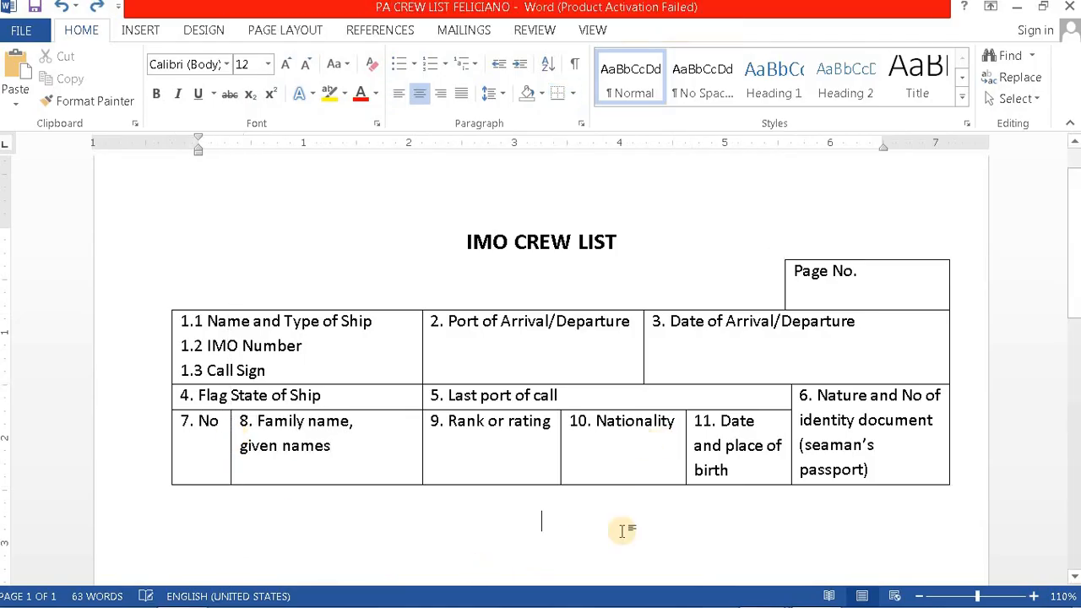
Step: Left-align the empty paragraph below the table
{"action": "double_click", "coordinate": [201, 495]}
{"action": "mouse_move", "coordinate": [726, 590]}
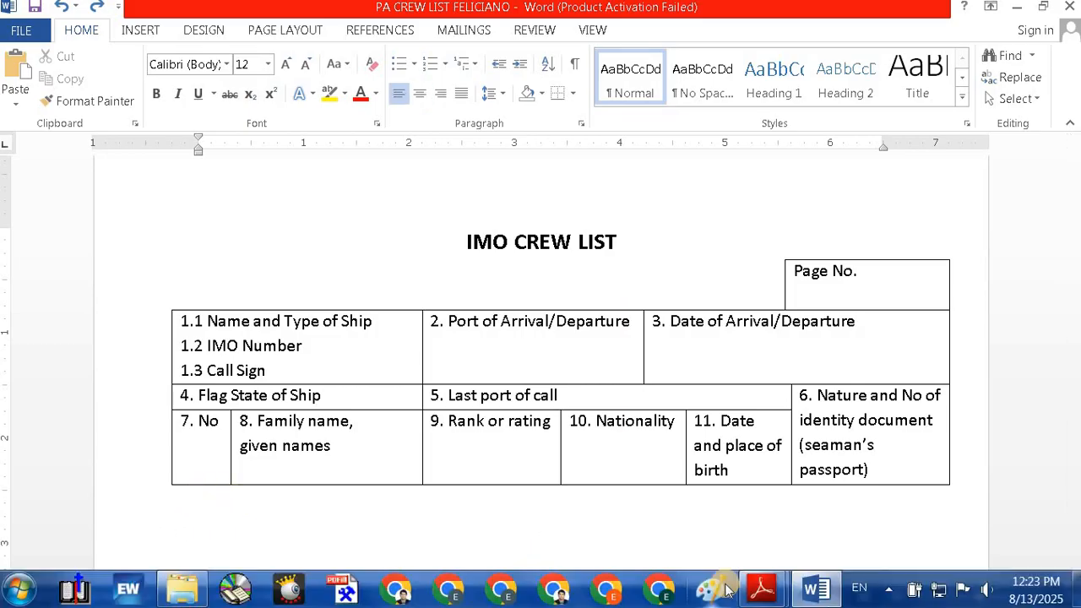
{"action": "mouse_move", "coordinate": [761, 590]}
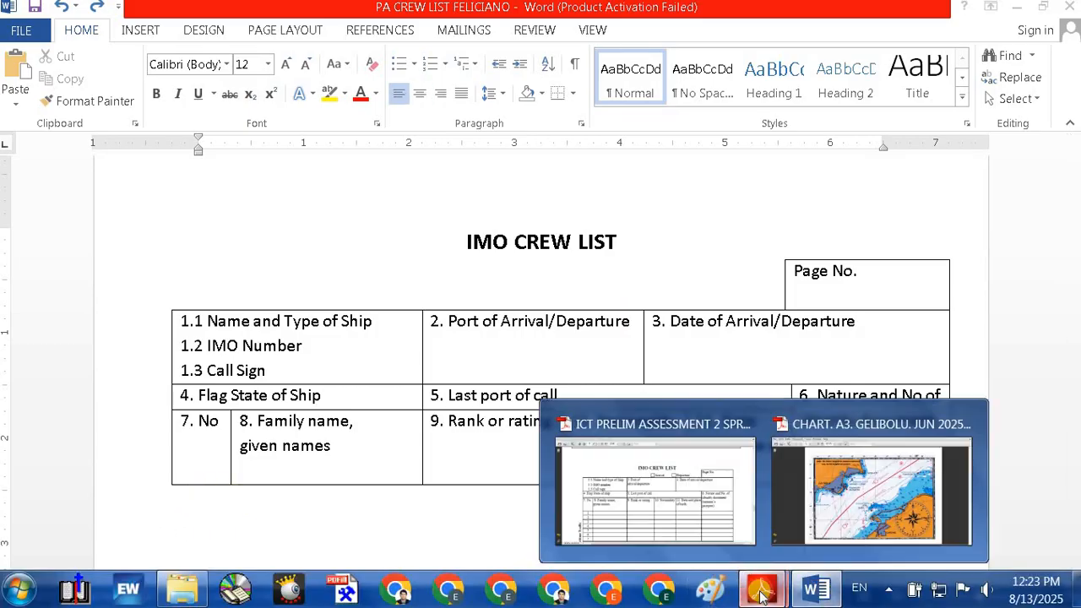
{"action": "left_click", "coordinate": [663, 516]}
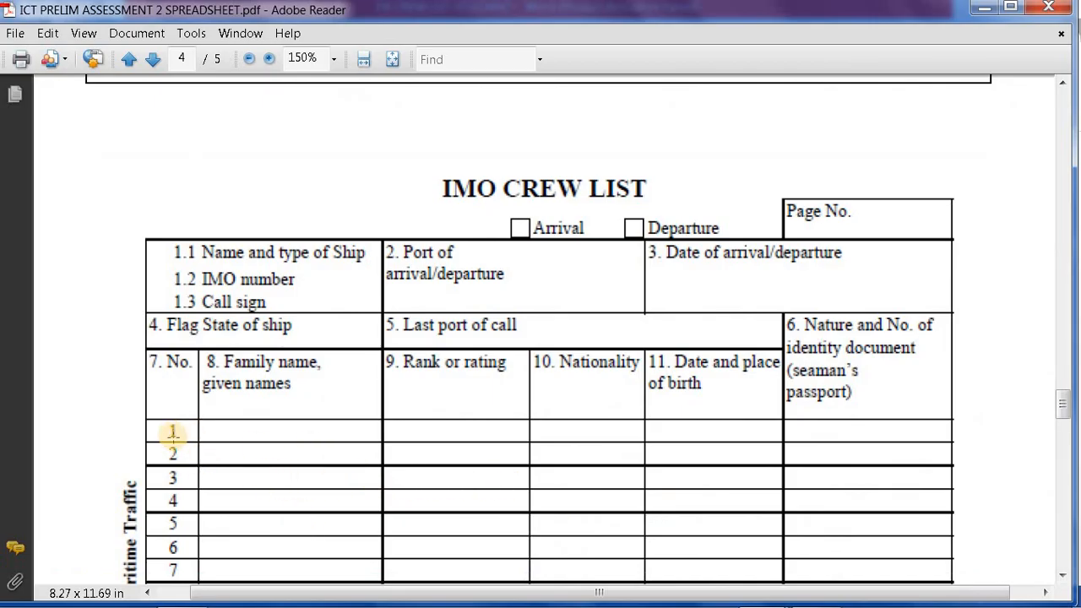
{"action": "scroll", "coordinate": [212, 464], "scroll_direction": "down", "scroll_amount": 4}
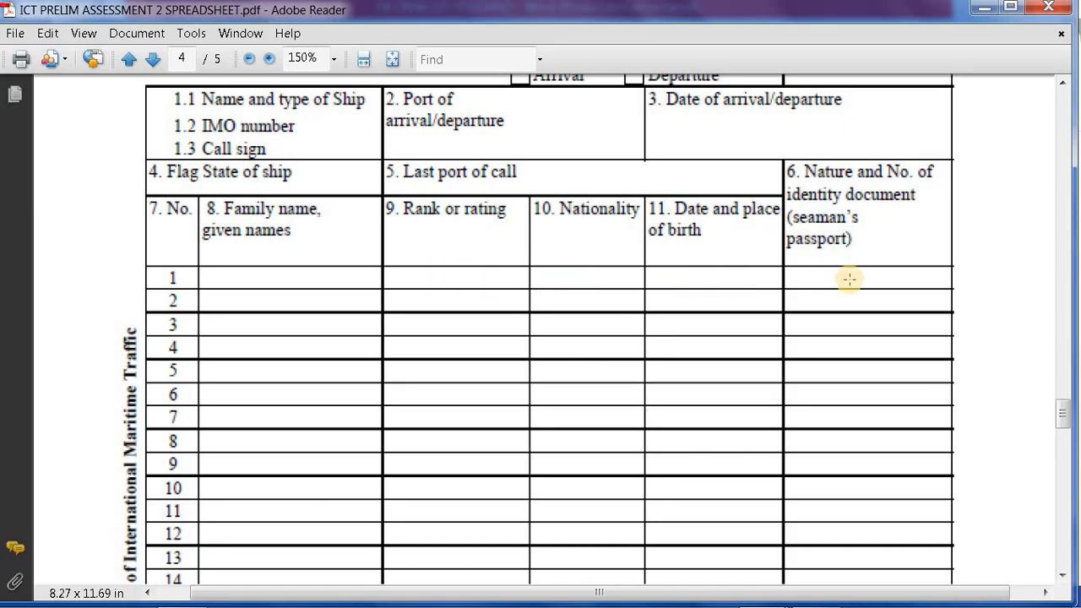
{"action": "scroll", "coordinate": [237, 354], "scroll_direction": "down", "scroll_amount": 3}
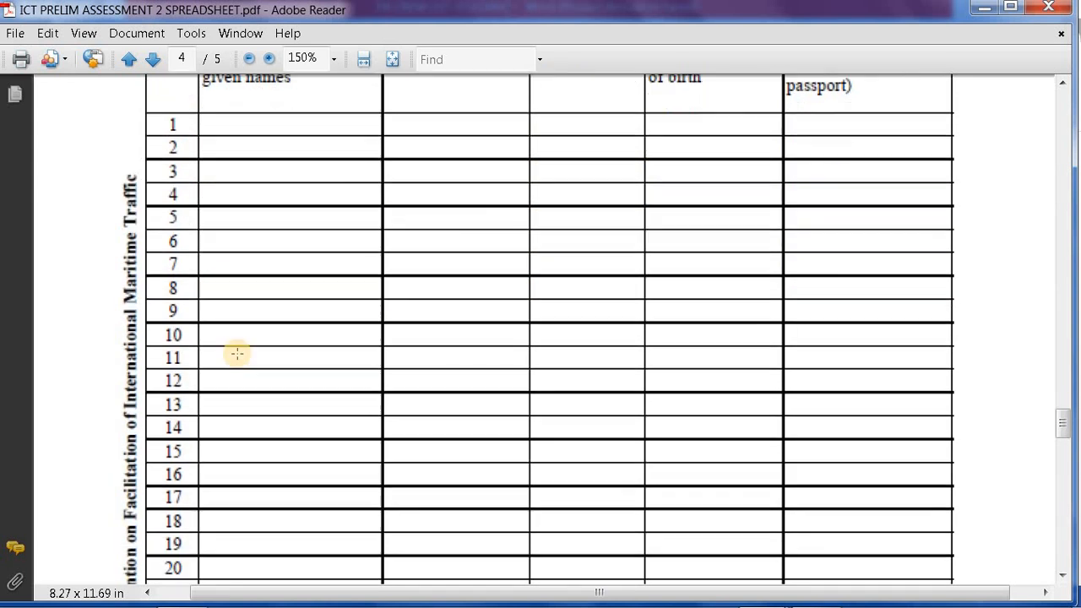
{"action": "scroll", "coordinate": [237, 354], "scroll_direction": "down", "scroll_amount": 3}
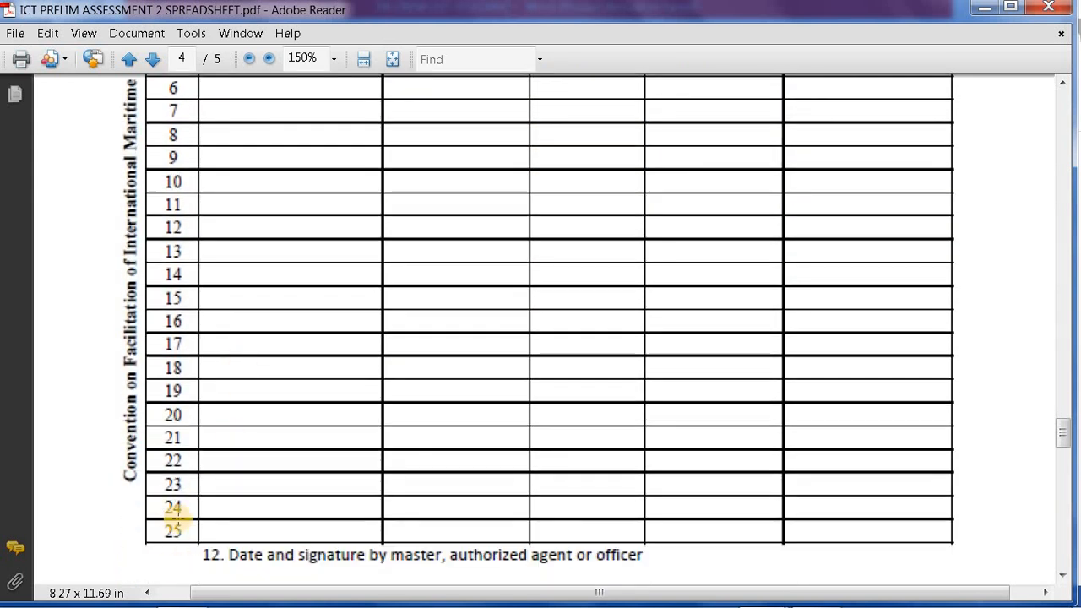
{"action": "scroll", "coordinate": [292, 394], "scroll_direction": "up", "scroll_amount": 5}
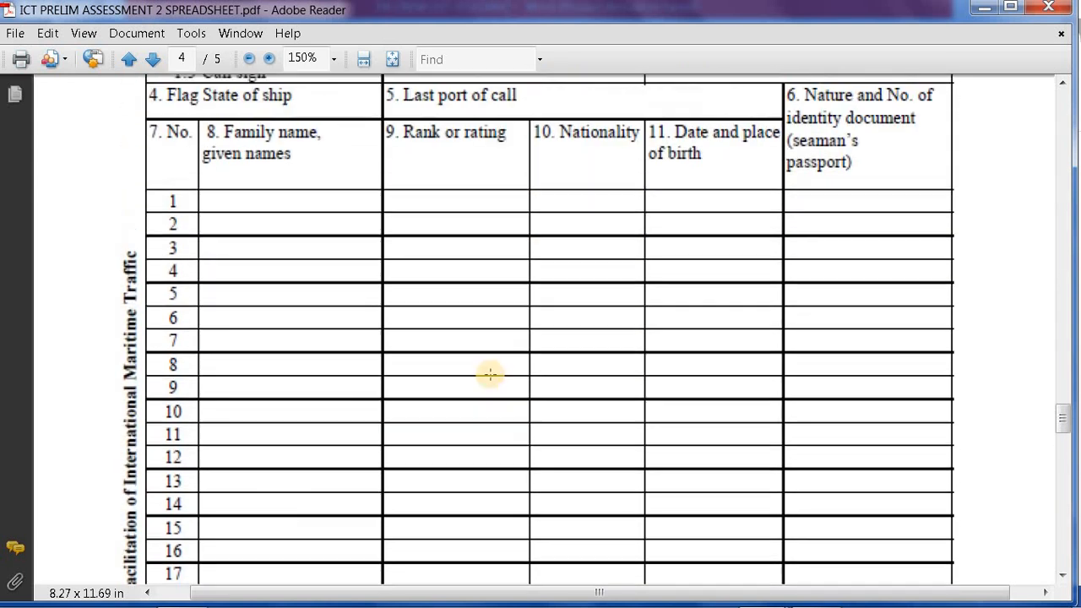
{"action": "left_click", "coordinate": [813, 596]}
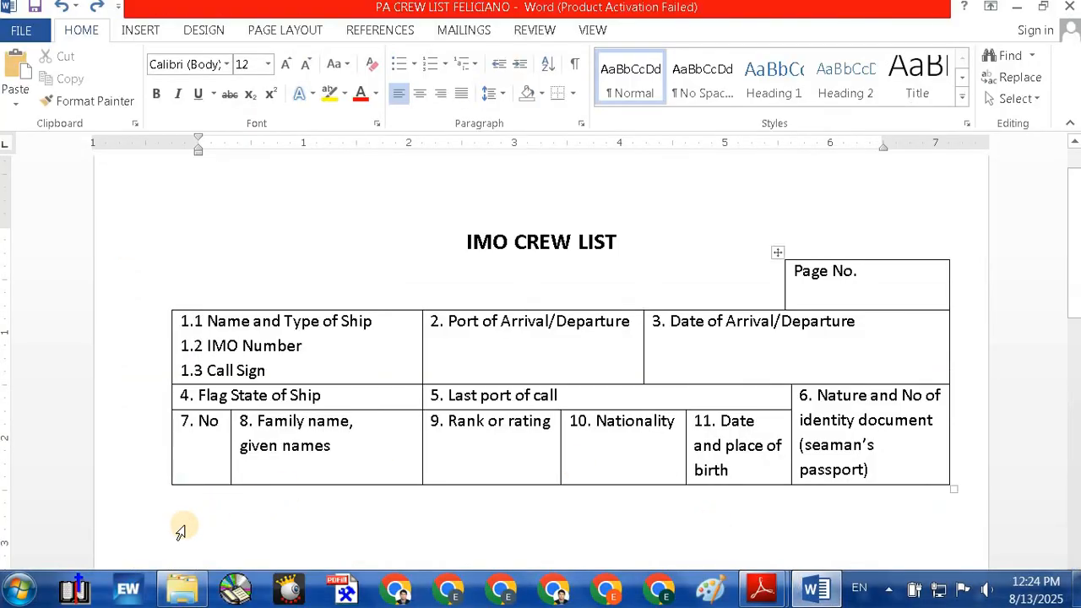
Step: Insert a new table of 6 columns and 25 rows below the header
{"action": "left_click", "coordinate": [142, 31]}
{"action": "left_click", "coordinate": [114, 88]}
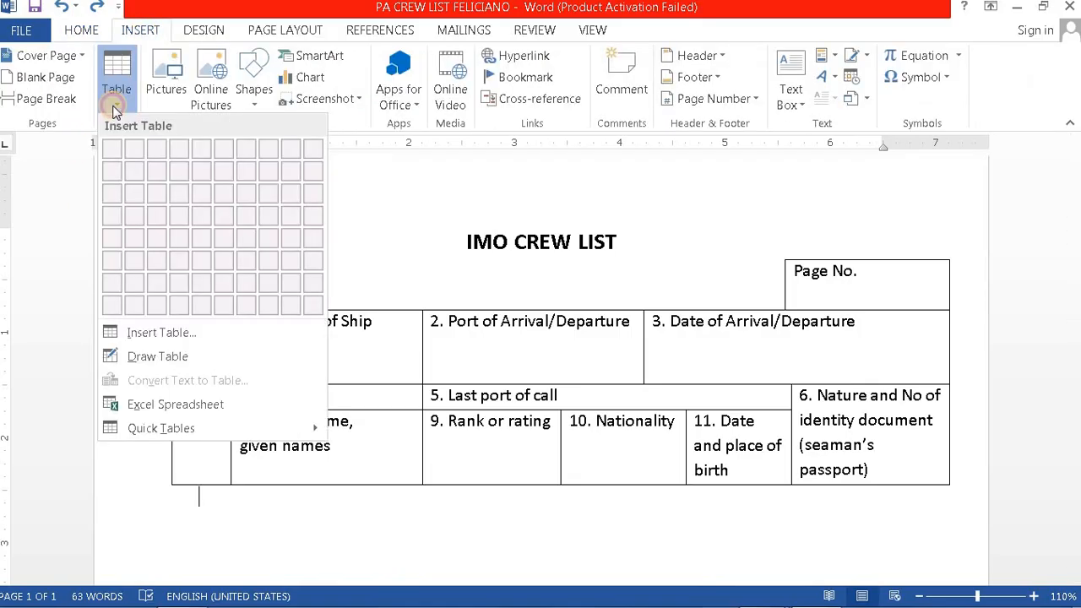
{"action": "left_click", "coordinate": [135, 335]}
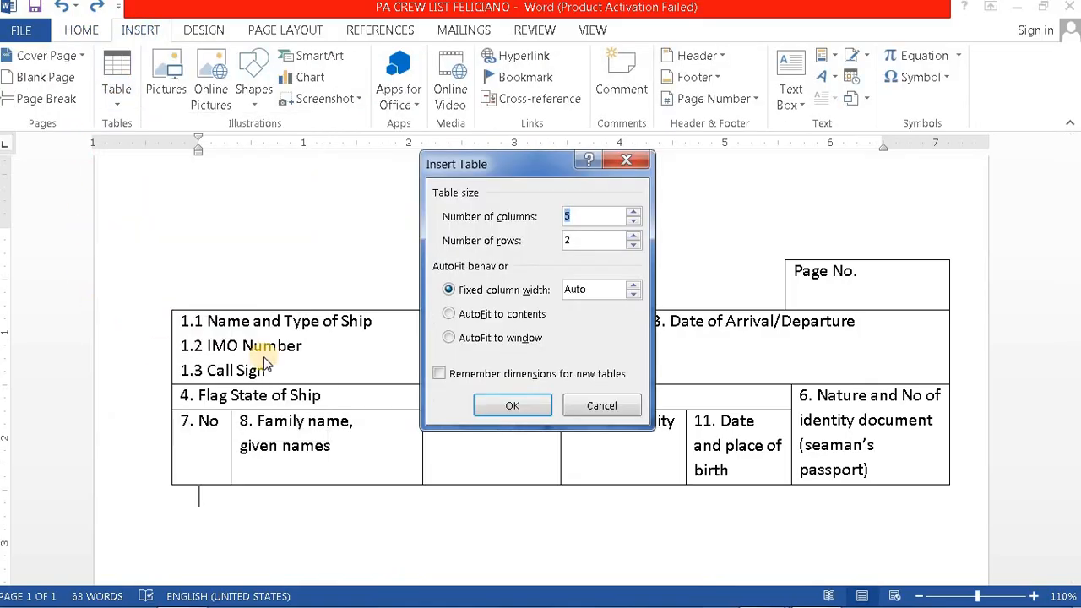
{"action": "left_click", "coordinate": [634, 212]}
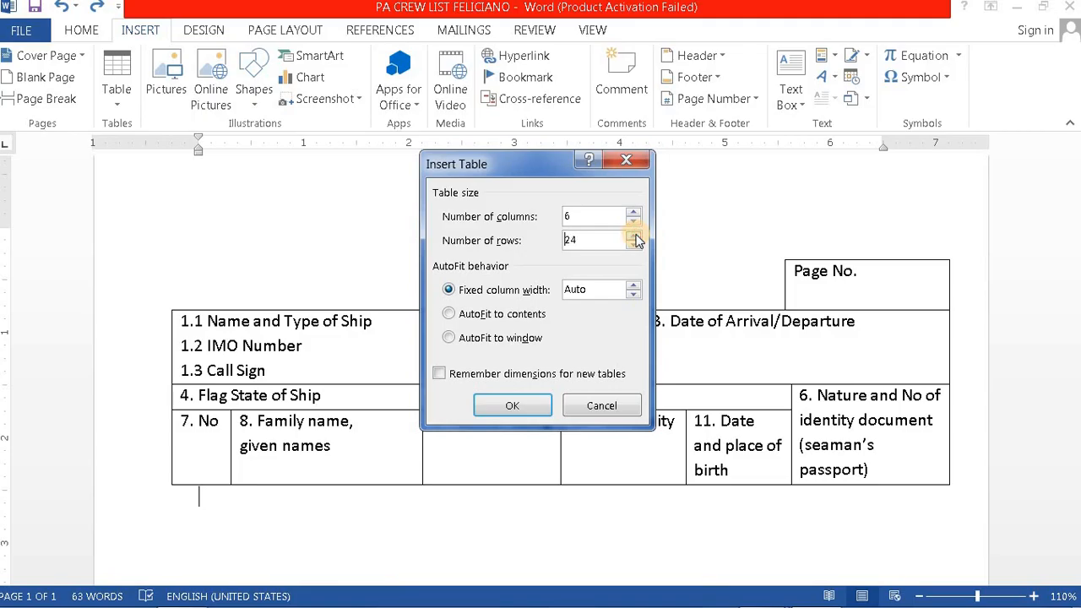
{"action": "left_click", "coordinate": [635, 237]}
{"action": "left_click", "coordinate": [517, 414]}
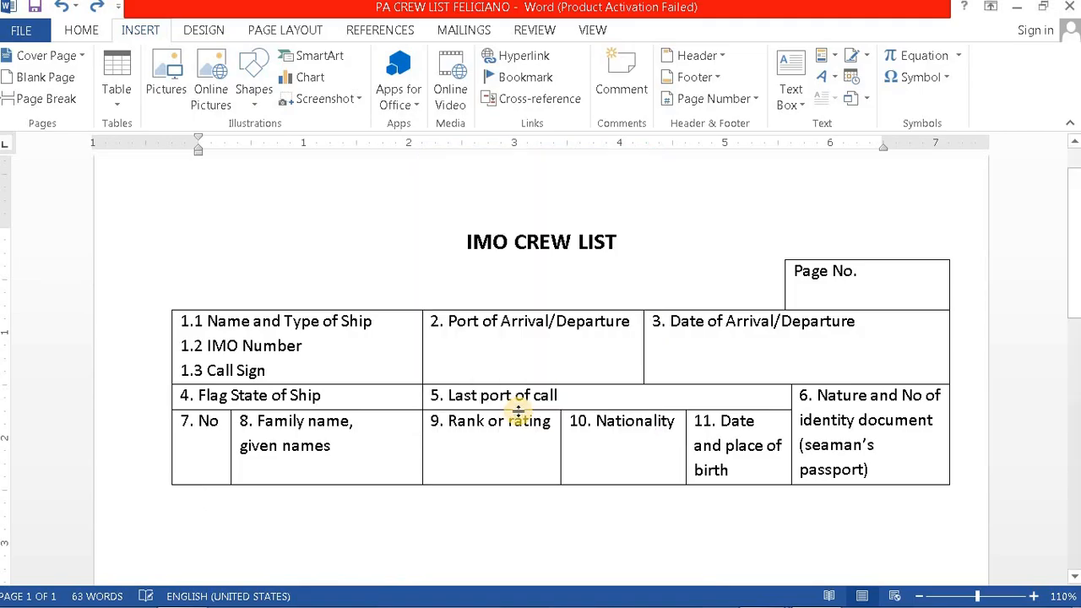
Step: Narrow the new table's first column to line up with the 7. No header border
{"action": "scroll", "coordinate": [540, 502], "scroll_direction": "down", "scroll_amount": 3}
{"action": "scroll", "coordinate": [540, 502], "scroll_direction": "down", "scroll_amount": 1}
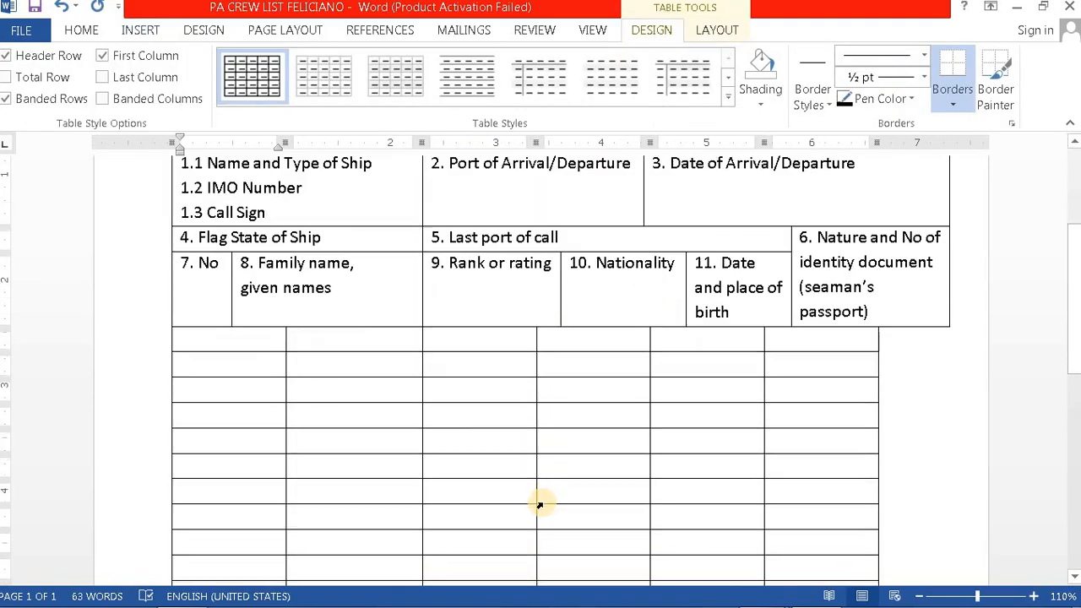
{"action": "left_click", "coordinate": [262, 342]}
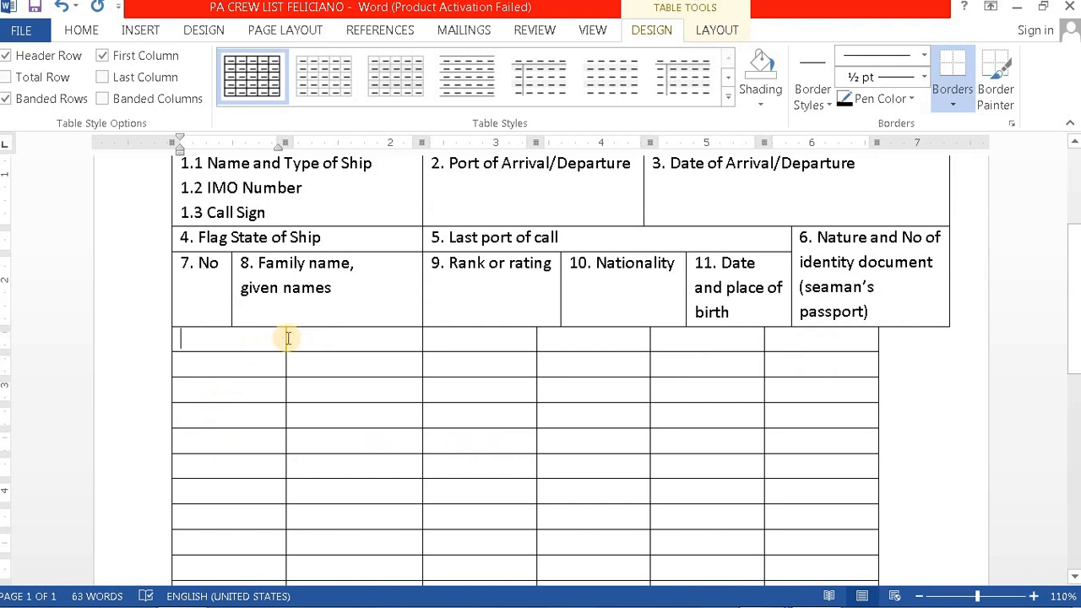
{"action": "left_click_drag", "start_coordinate": [287, 337], "coordinate": [233, 344]}
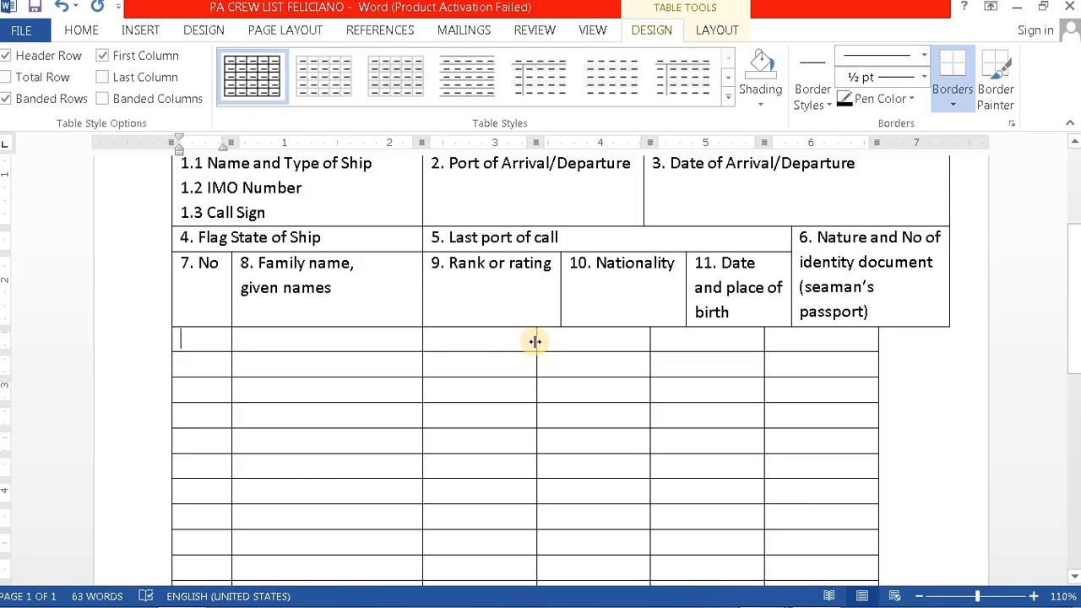
Step: Align the Rank, Nationality and date of birth borders and the right edge with the header
{"action": "left_click_drag", "start_coordinate": [535, 341], "coordinate": [560, 342]}
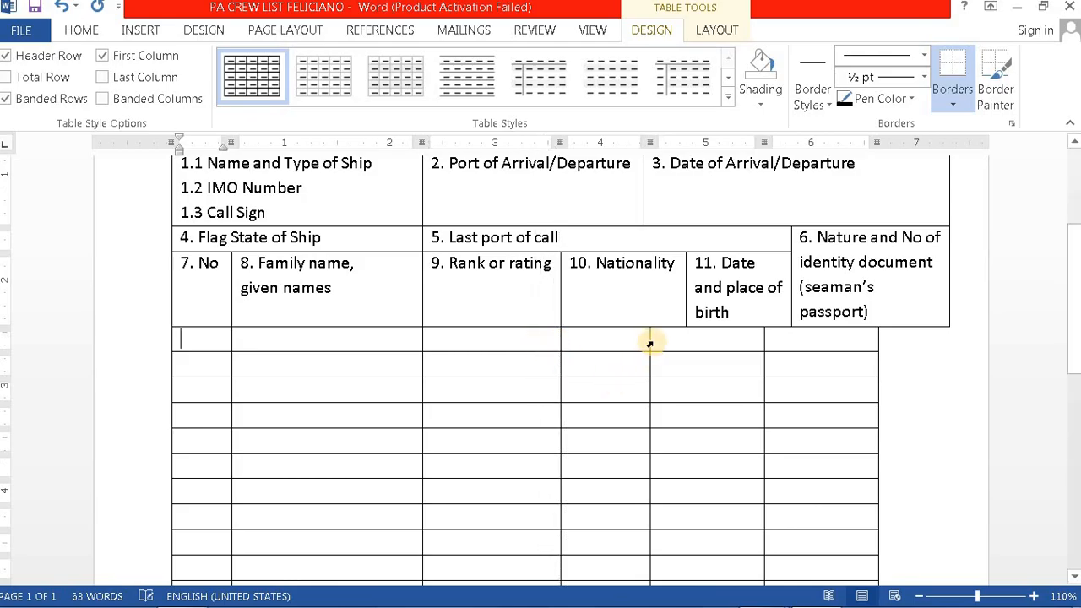
{"action": "left_click_drag", "start_coordinate": [650, 341], "coordinate": [682, 353]}
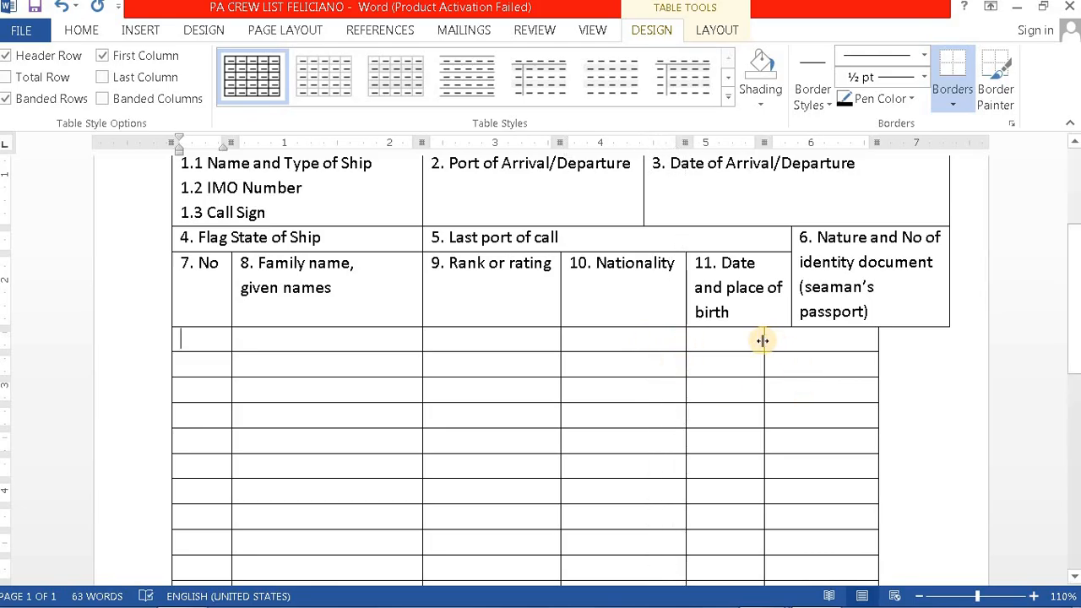
{"action": "left_click_drag", "start_coordinate": [763, 341], "coordinate": [792, 341]}
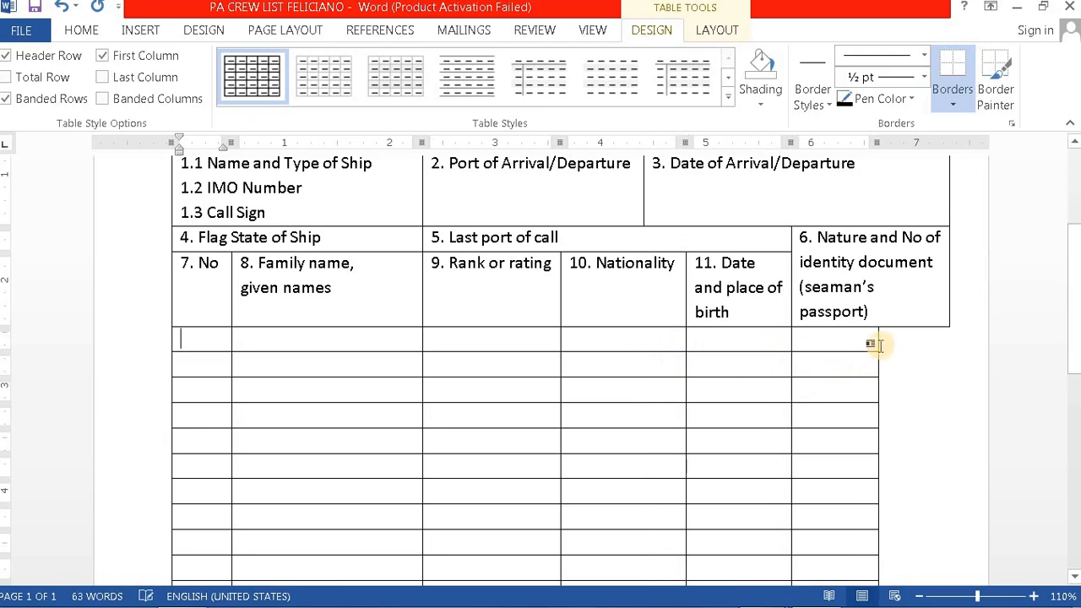
{"action": "left_click_drag", "start_coordinate": [877, 337], "coordinate": [949, 344]}
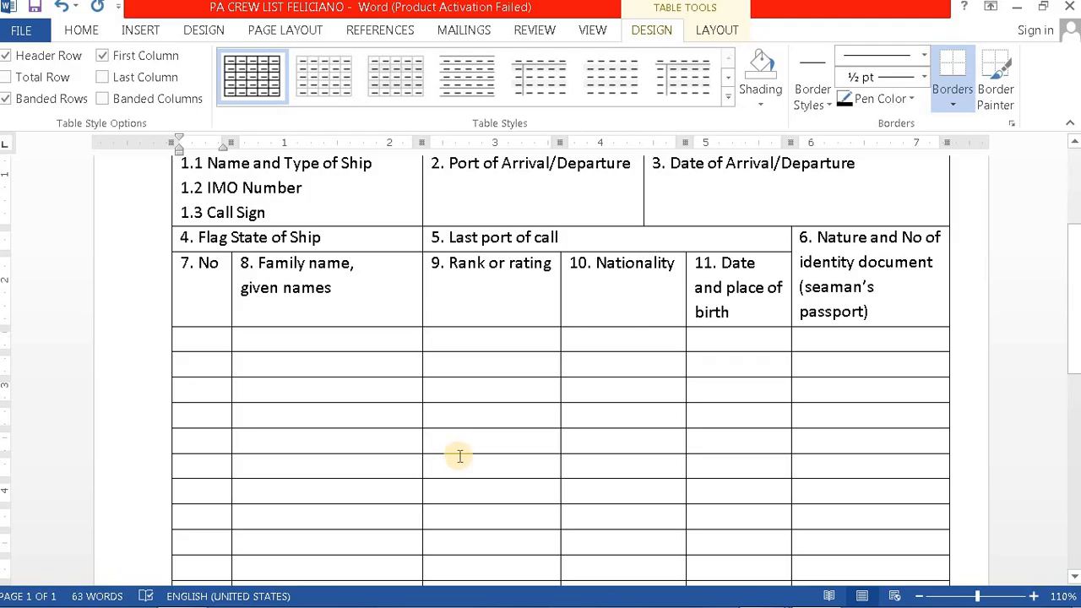
Step: Enter 1 in the first crew row's No cell
{"action": "scroll", "coordinate": [459, 456], "scroll_direction": "down", "scroll_amount": 5}
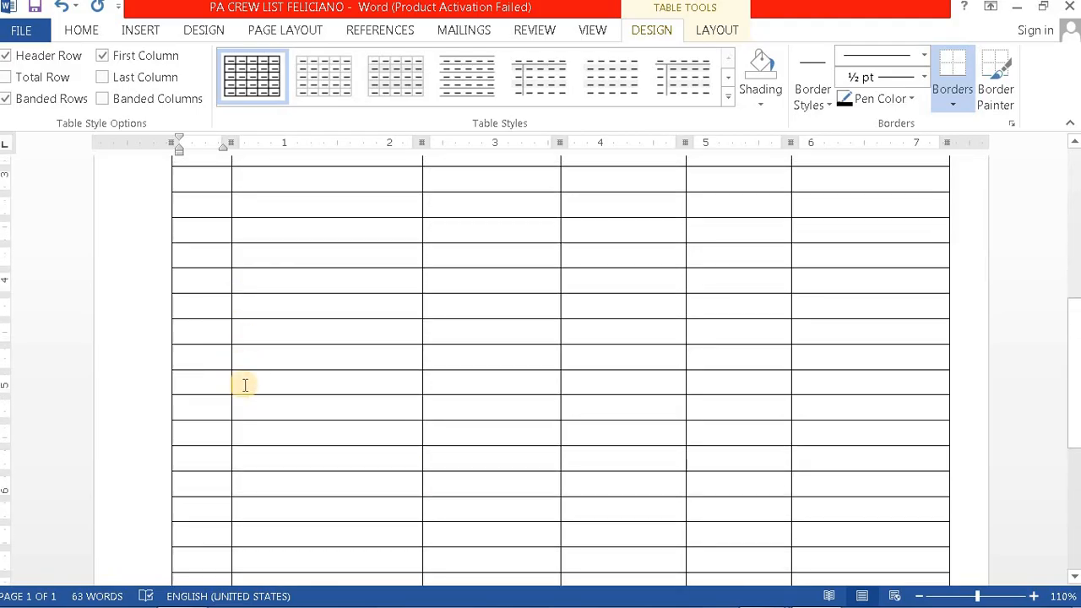
{"action": "scroll", "coordinate": [217, 386], "scroll_direction": "up", "scroll_amount": 7}
{"action": "left_click", "coordinate": [203, 448]}
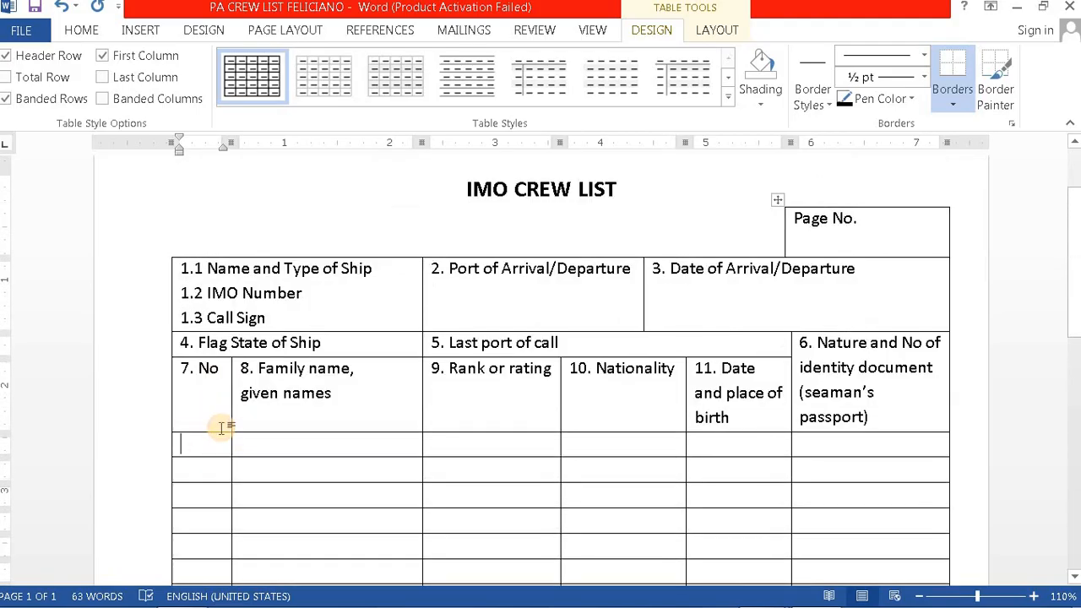
{"action": "type", "text": "1"}
{"action": "left_click", "coordinate": [82, 28]}
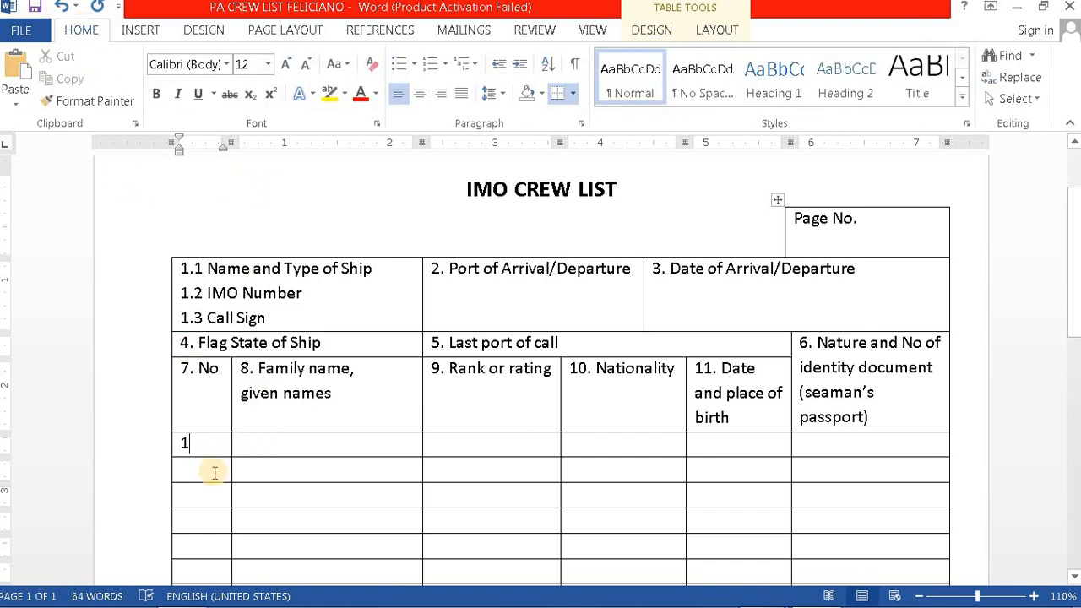
Step: Select the No column cells and open Table Properties, closing it unchanged
{"action": "left_click_drag", "start_coordinate": [212, 448], "coordinate": [225, 560]}
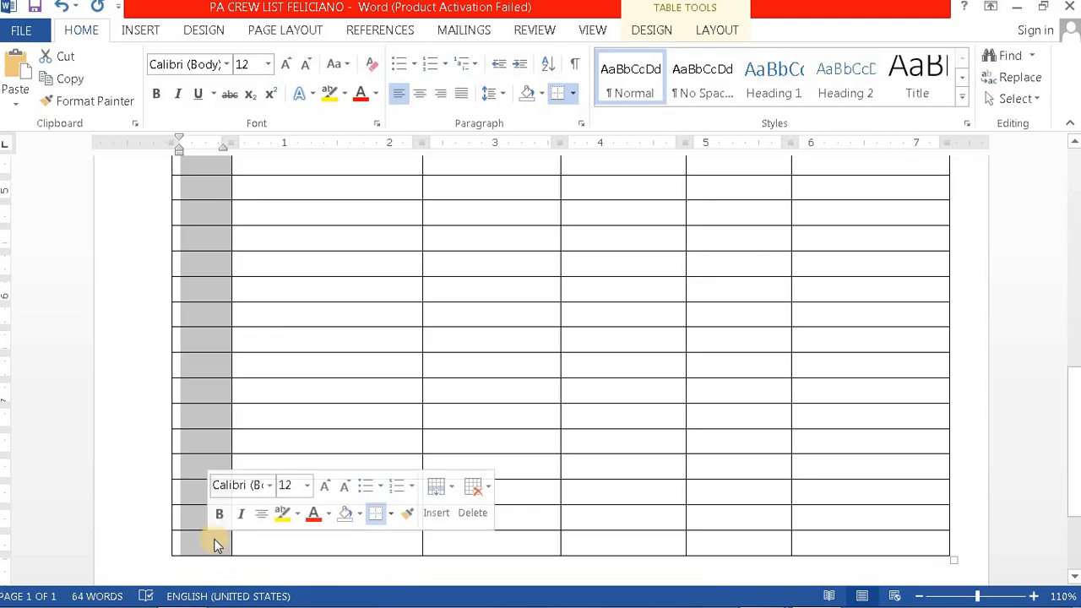
{"action": "right_click", "coordinate": [211, 541]}
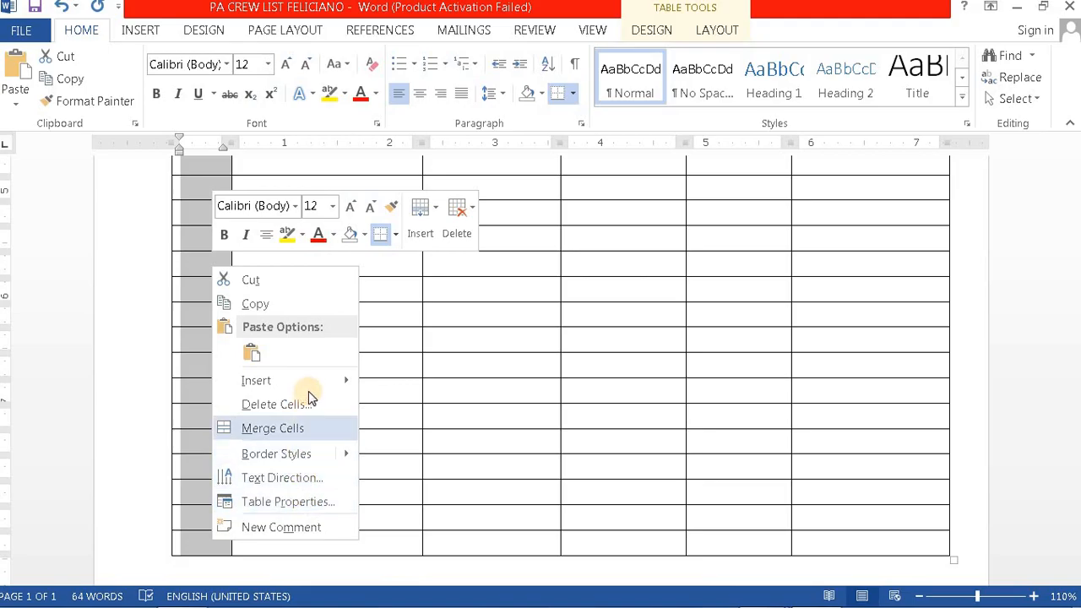
{"action": "mouse_move", "coordinate": [312, 389]}
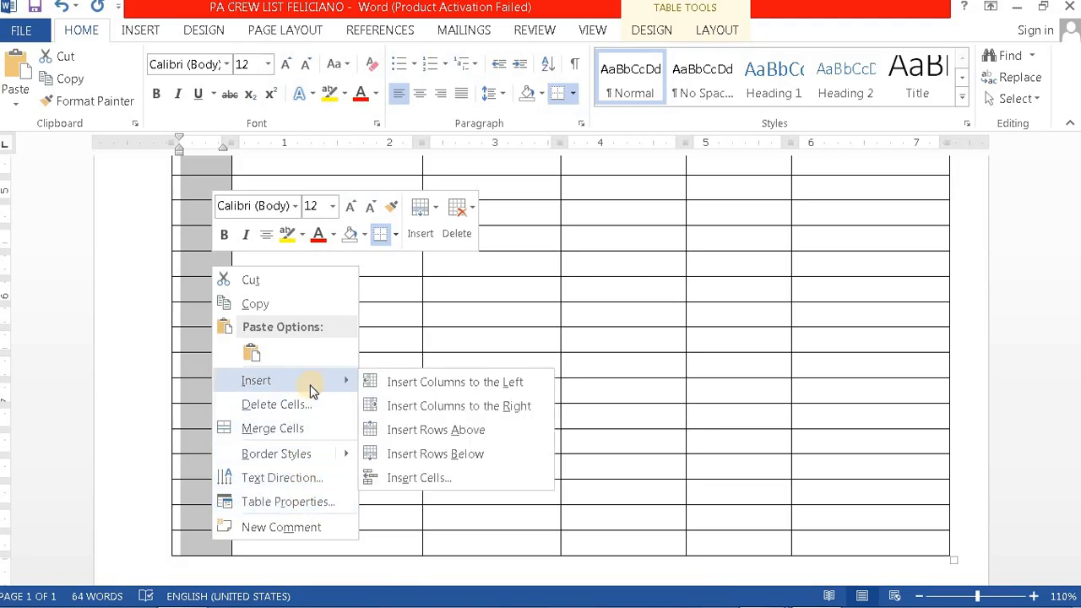
{"action": "left_click", "coordinate": [300, 503]}
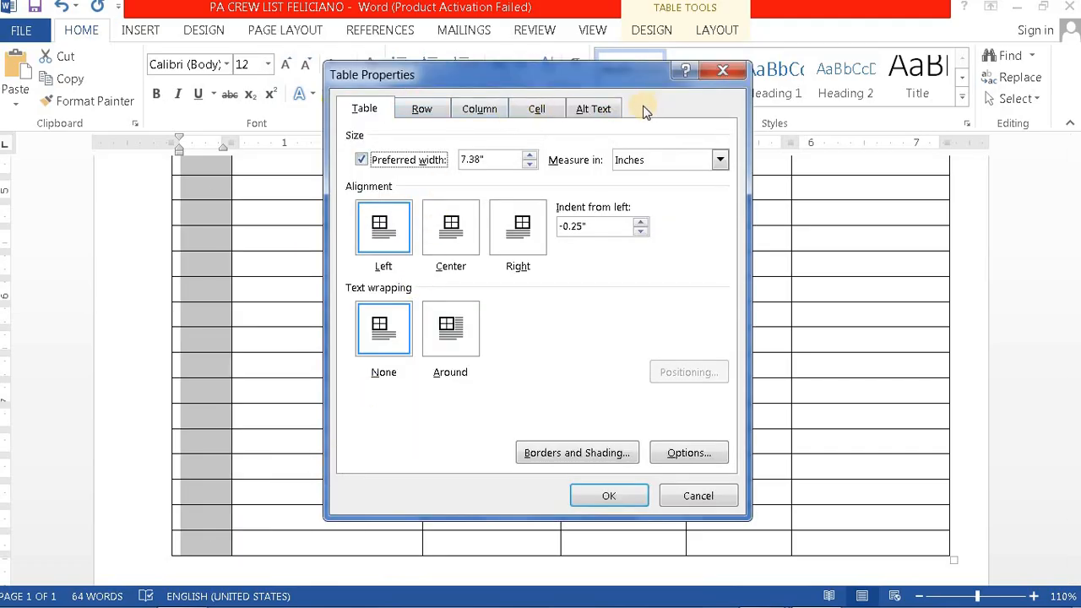
{"action": "left_click", "coordinate": [739, 74]}
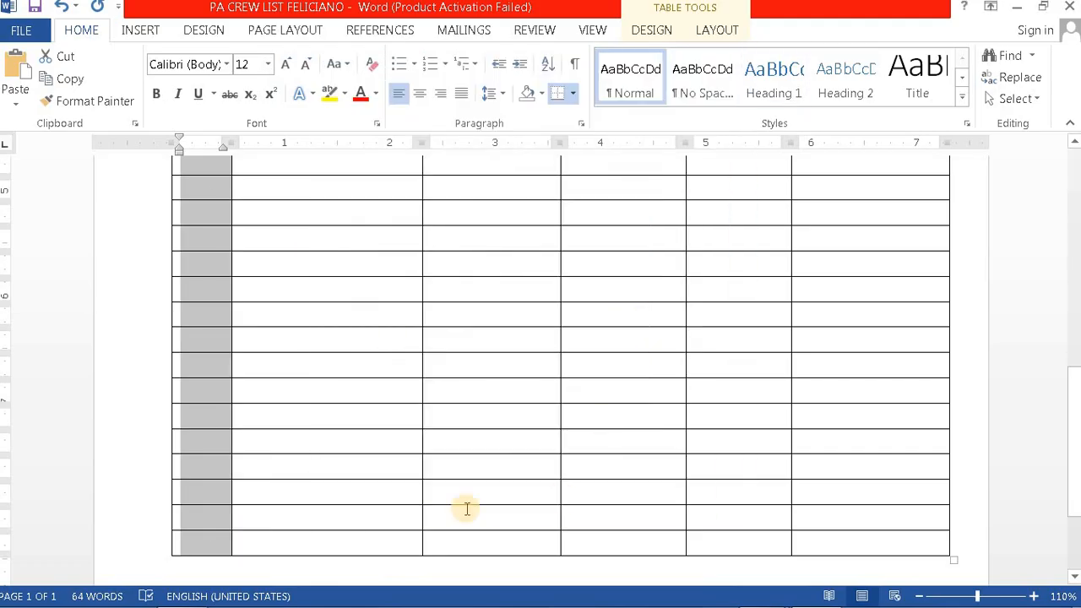
Step: Check the reference crew list PDF in Adobe Reader and return to Word
{"action": "scroll", "coordinate": [326, 372], "scroll_direction": "up", "scroll_amount": 5}
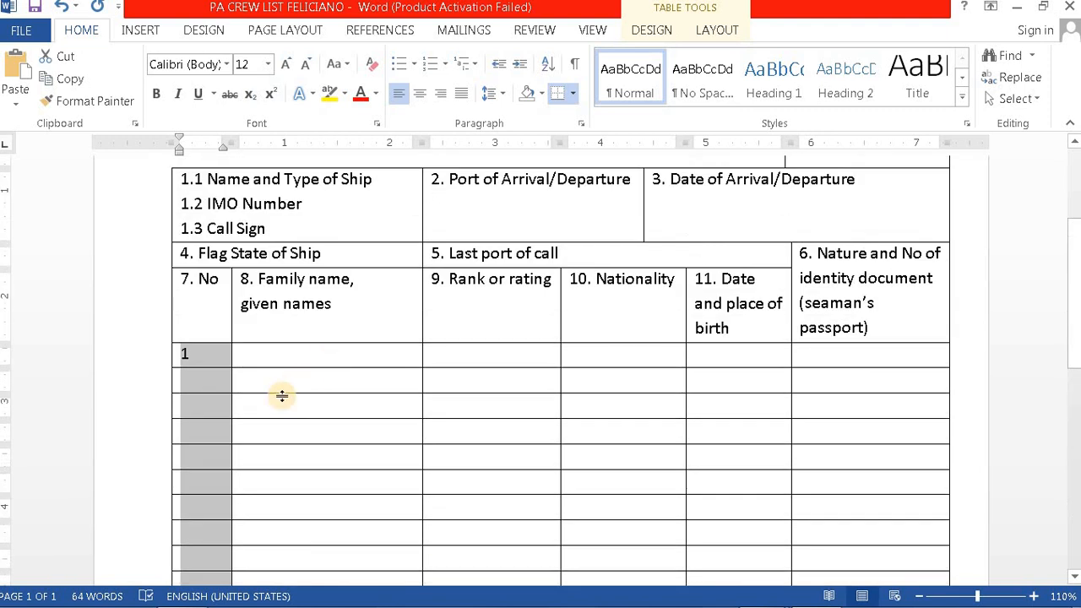
{"action": "left_click", "coordinate": [212, 380]}
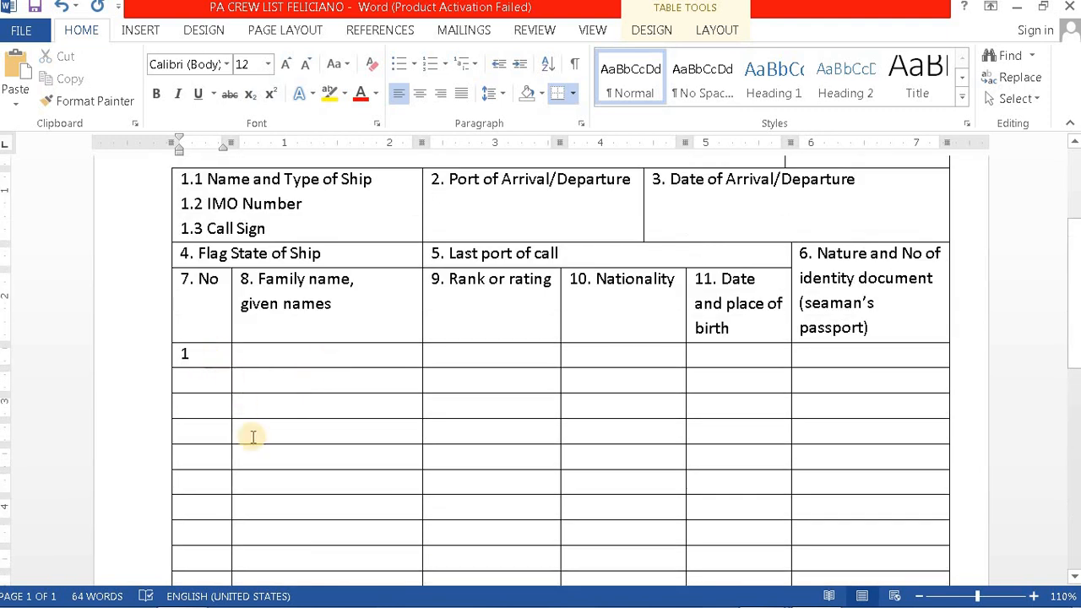
{"action": "mouse_move", "coordinate": [755, 593]}
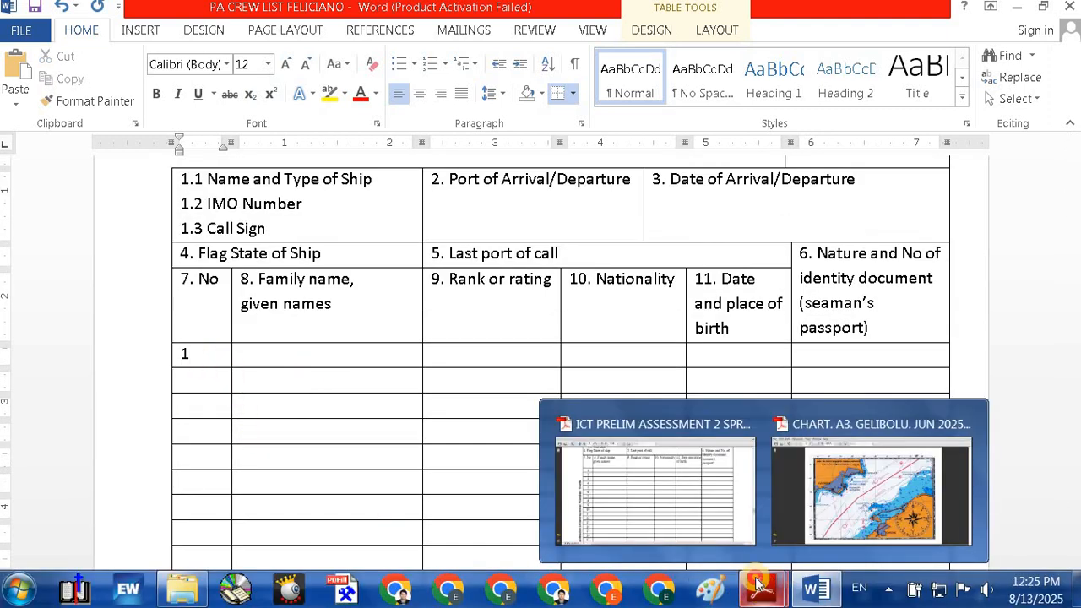
{"action": "left_click", "coordinate": [694, 511]}
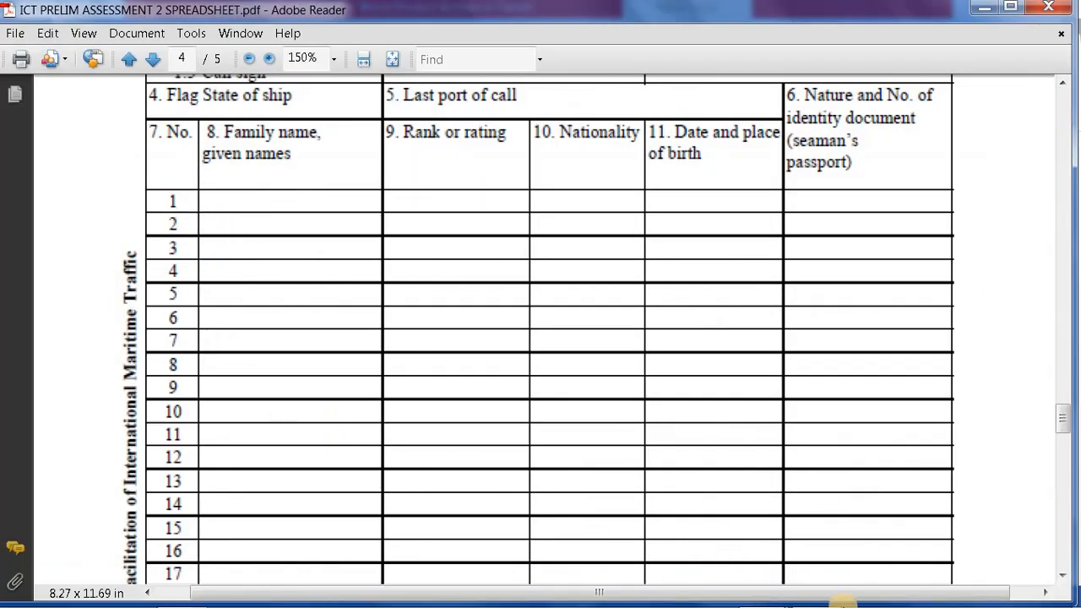
{"action": "left_click", "coordinate": [817, 589]}
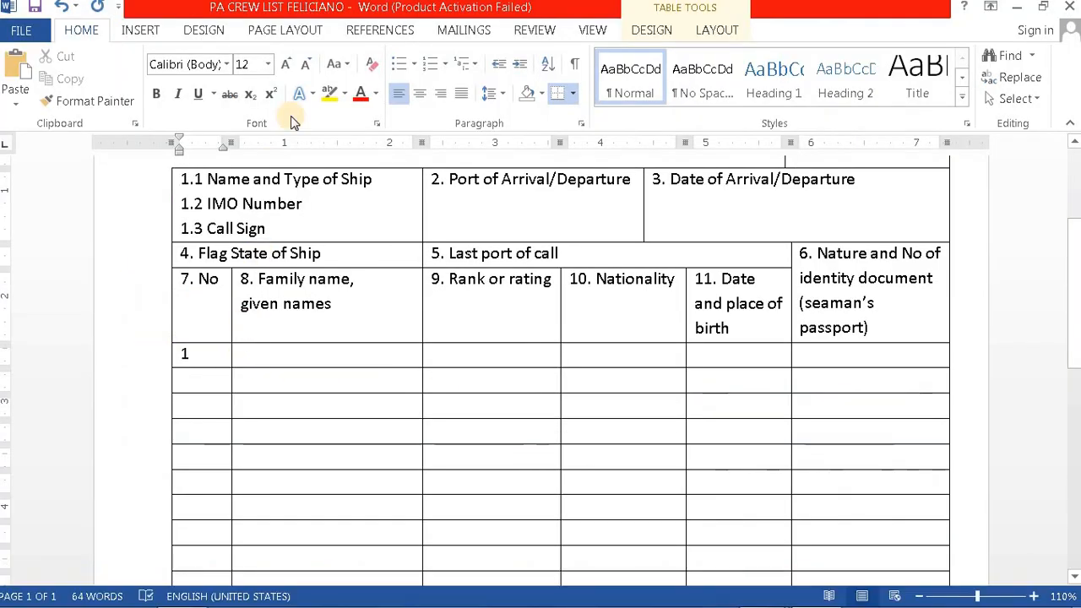
Step: Centre the No column and enter 2 in the second row's No cell
{"action": "left_click_drag", "start_coordinate": [200, 354], "coordinate": [194, 532]}
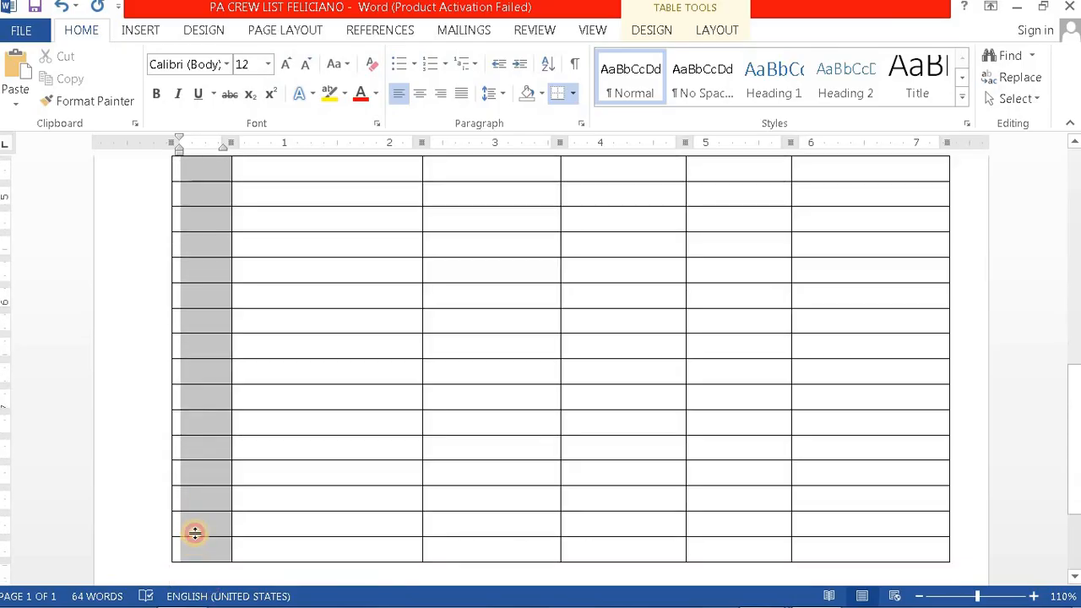
{"action": "scroll", "coordinate": [360, 349], "scroll_direction": "up", "scroll_amount": 5}
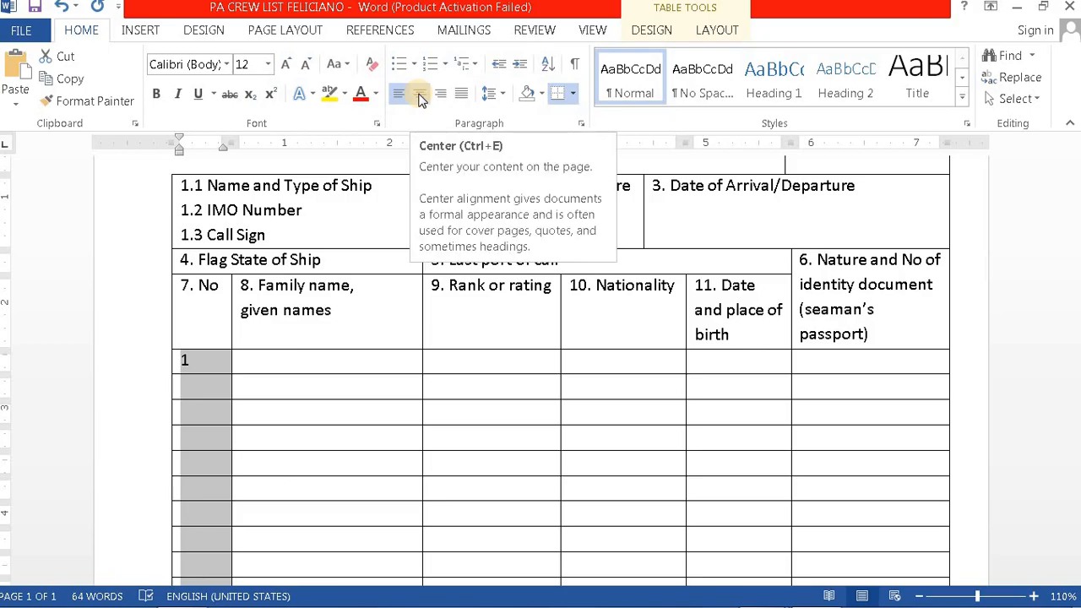
{"action": "left_click", "coordinate": [420, 94]}
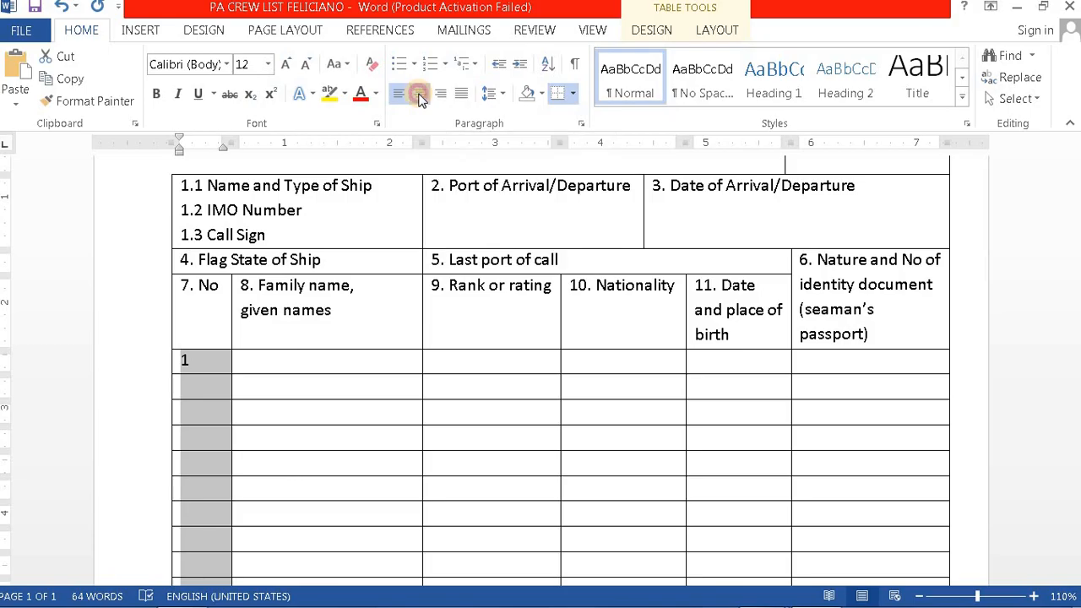
{"action": "left_click", "coordinate": [202, 384]}
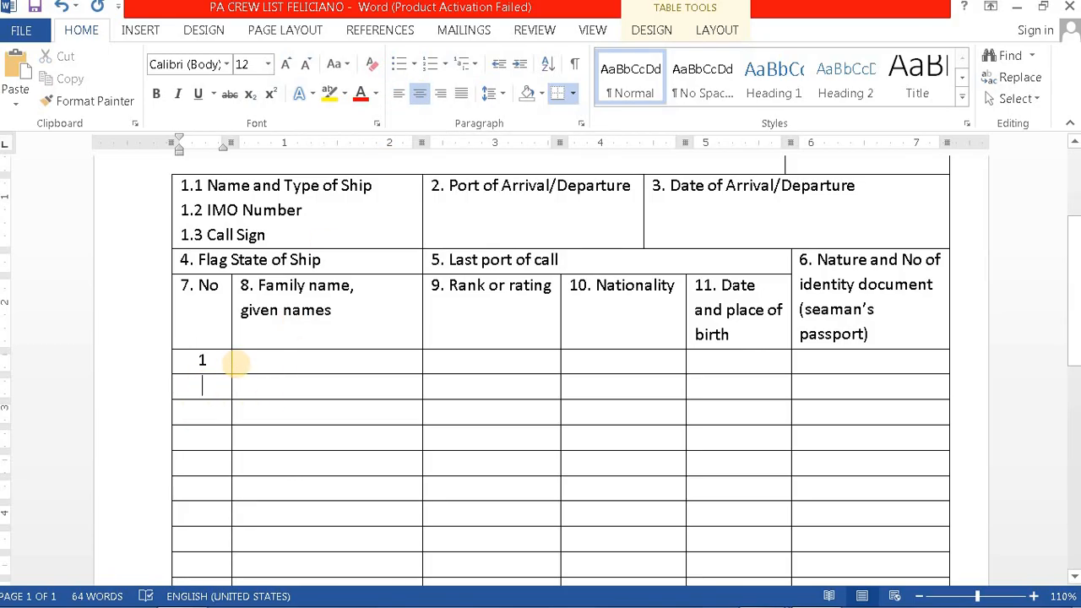
{"action": "type", "text": "2"}
{"action": "key", "text": "Return"}
{"action": "type", "text": "3"}
{"action": "key", "text": "Return"}
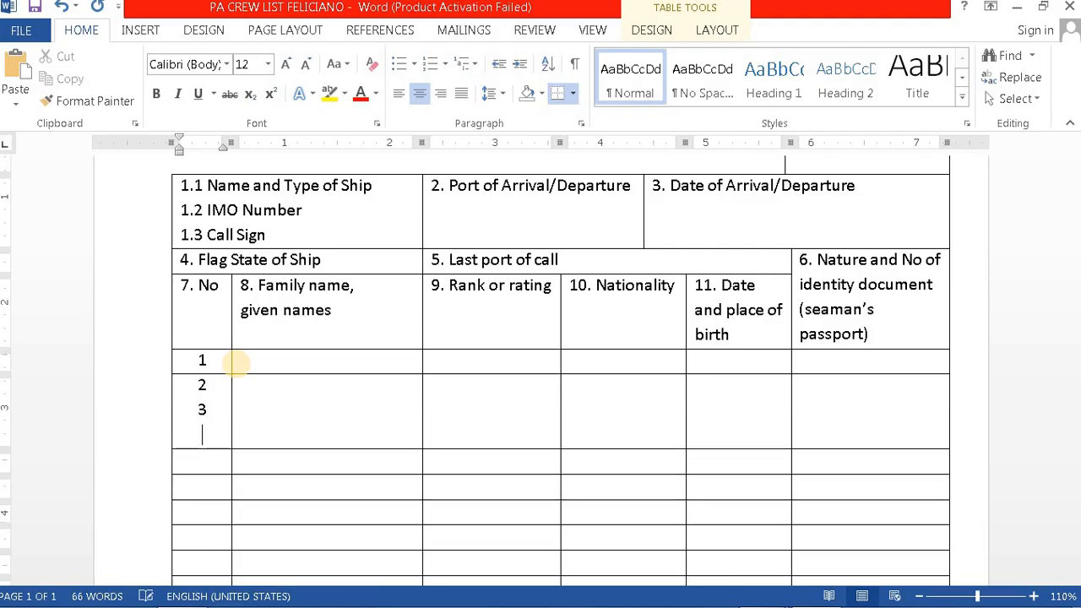
{"action": "key", "text": "BackSpace"}
{"action": "key", "text": "BackSpace"}
{"action": "key", "text": "BackSpace"}
{"action": "key", "text": "BackSpace"}
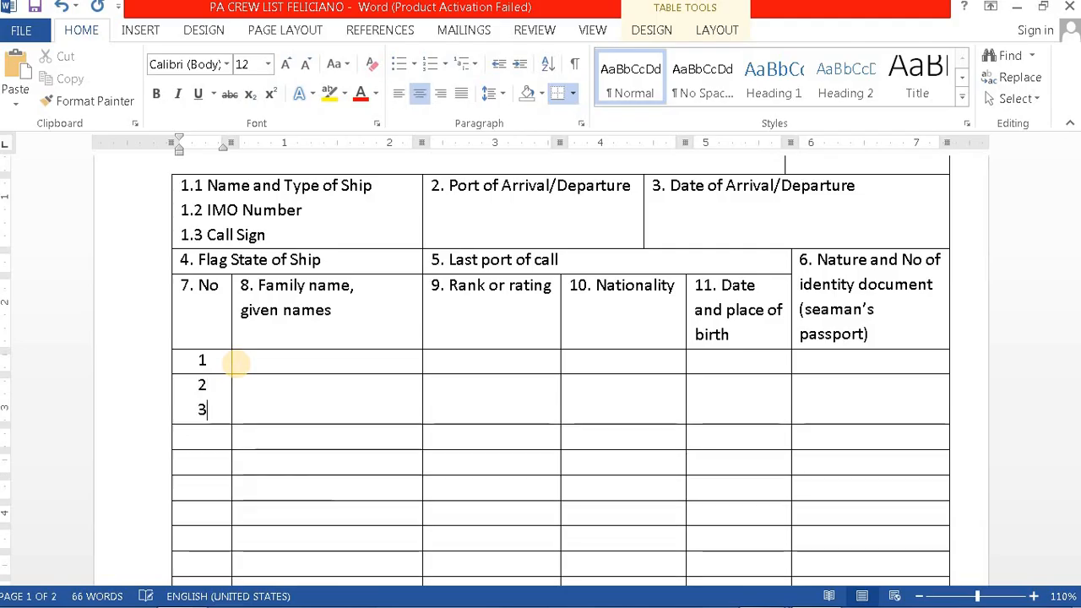
{"action": "key", "text": "BackSpace"}
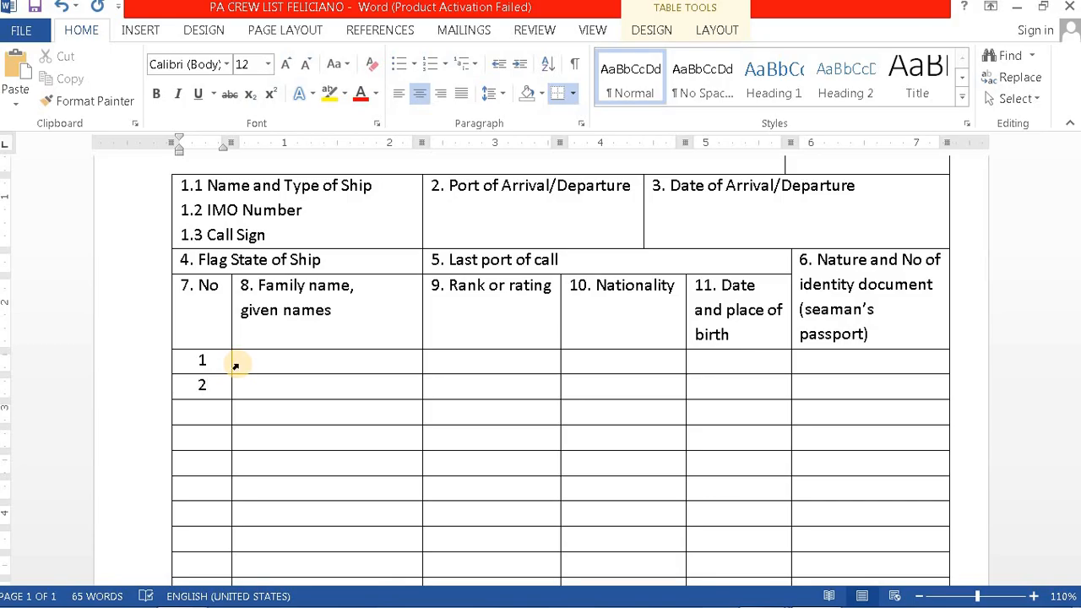
Step: Number the No cells of rows 3 through 10
{"action": "left_click", "coordinate": [208, 410]}
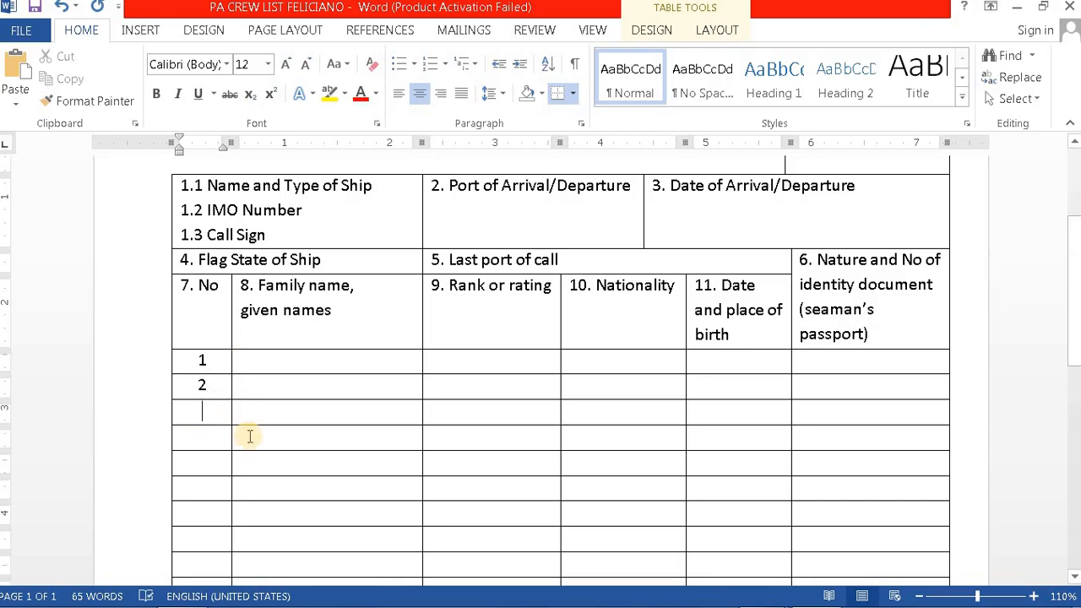
{"action": "type", "text": "3"}
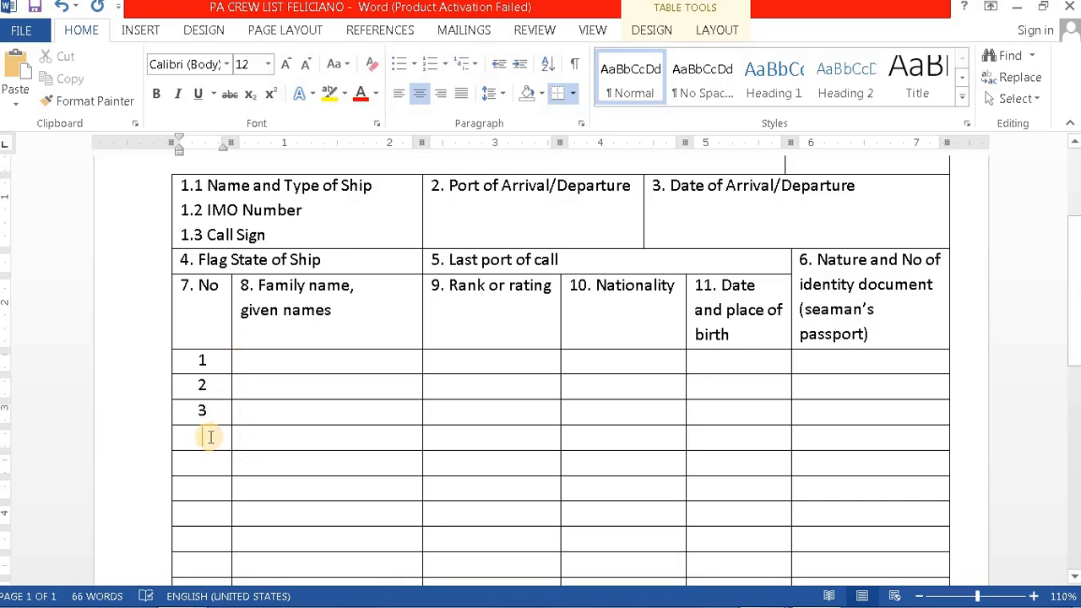
{"action": "type", "text": "4"}
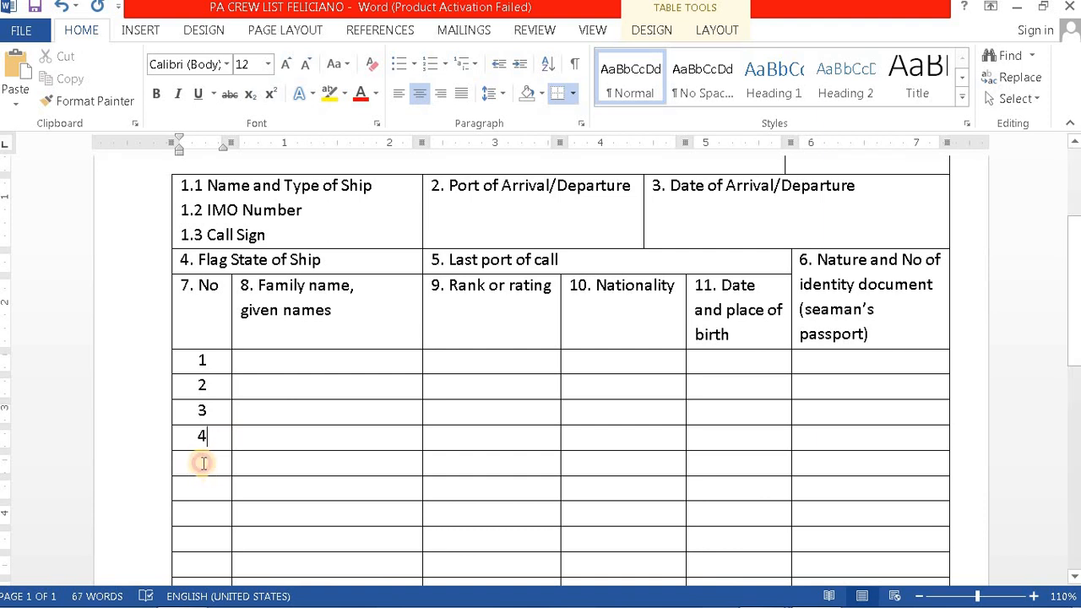
{"action": "left_click", "coordinate": [202, 463]}
{"action": "type", "text": "5"}
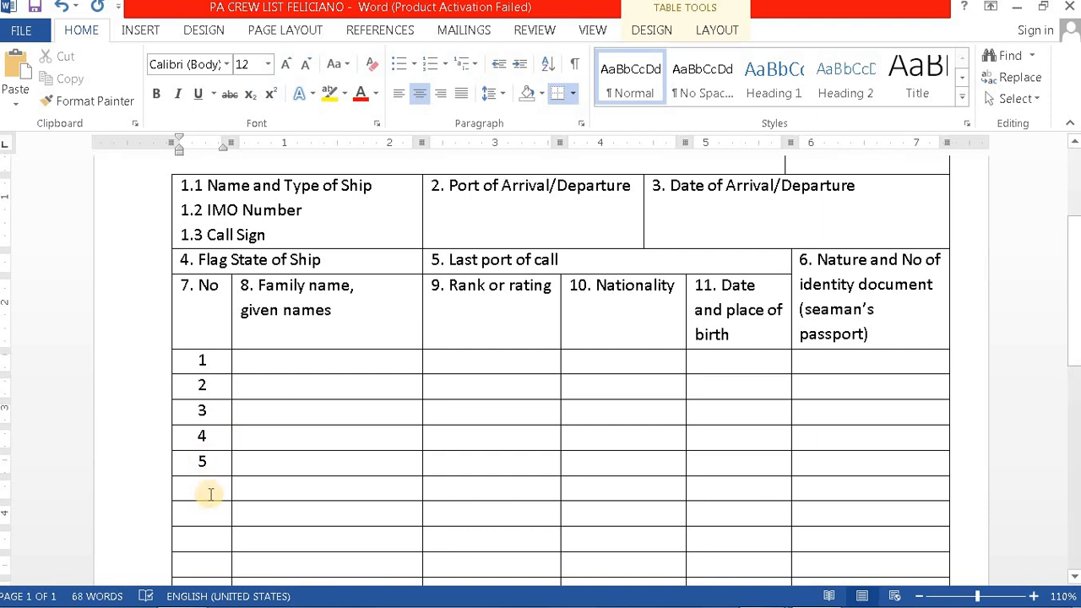
{"action": "type", "text": "6"}
{"action": "left_click", "coordinate": [203, 513]}
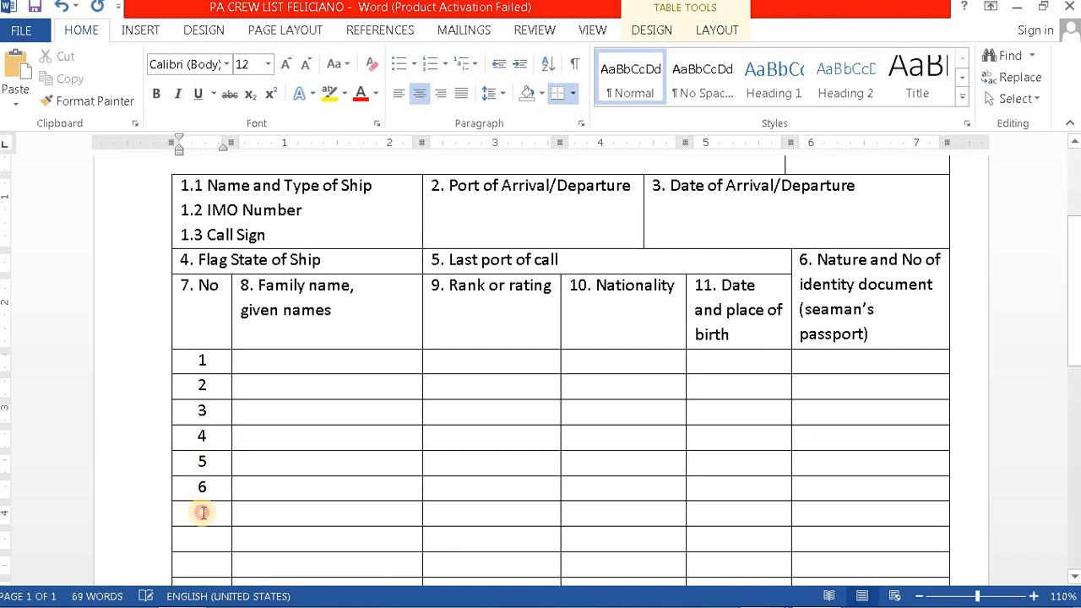
{"action": "type", "text": "7"}
{"action": "left_click", "coordinate": [202, 541]}
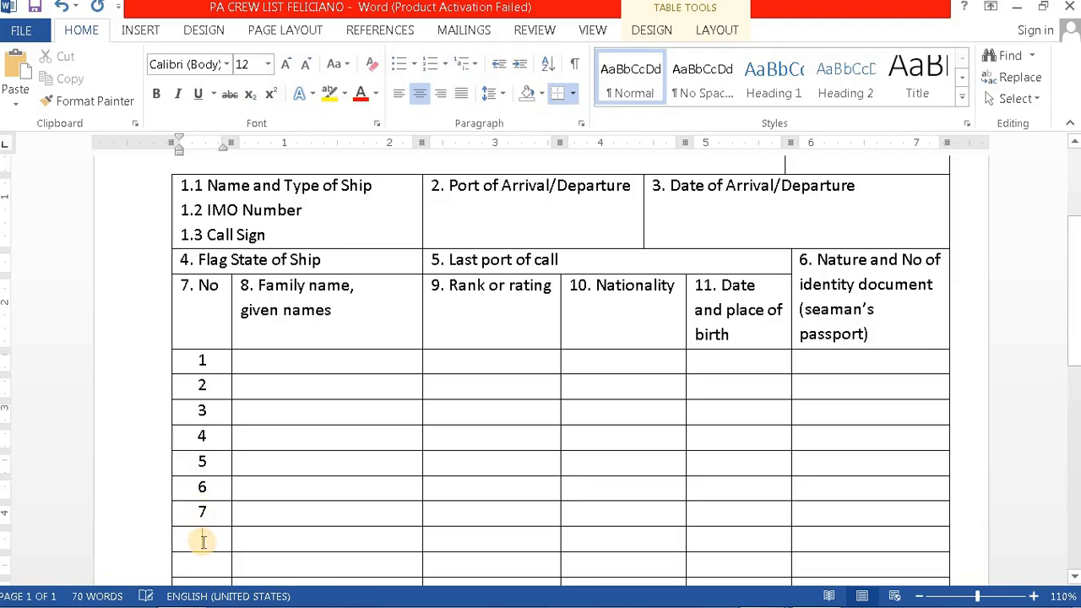
{"action": "type", "text": "8"}
{"action": "scroll", "coordinate": [203, 532], "scroll_direction": "down", "scroll_amount": 1}
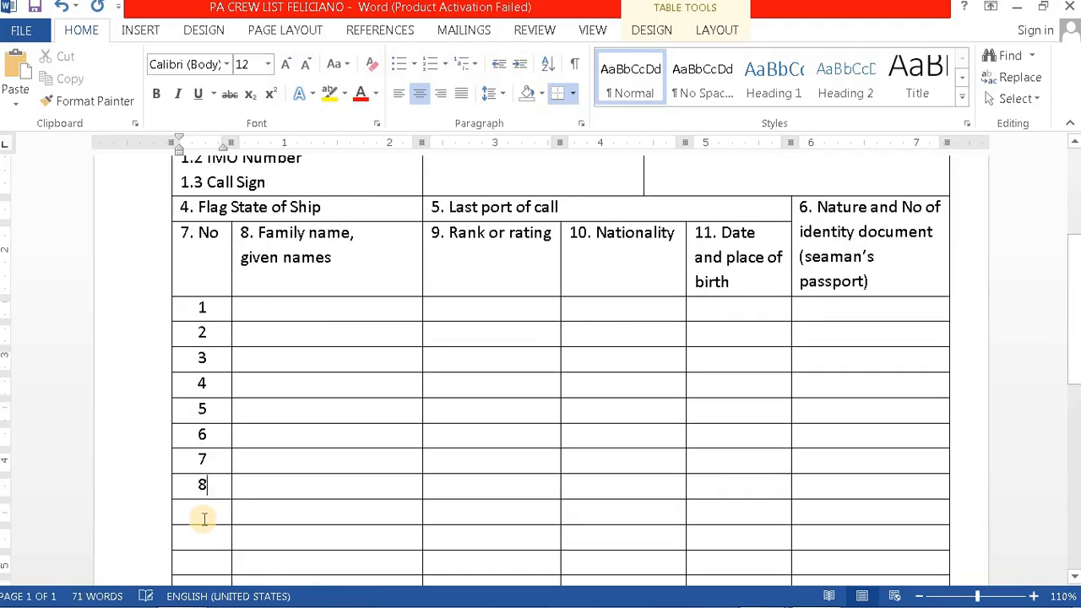
{"action": "type", "text": "9"}
{"action": "left_click", "coordinate": [198, 538]}
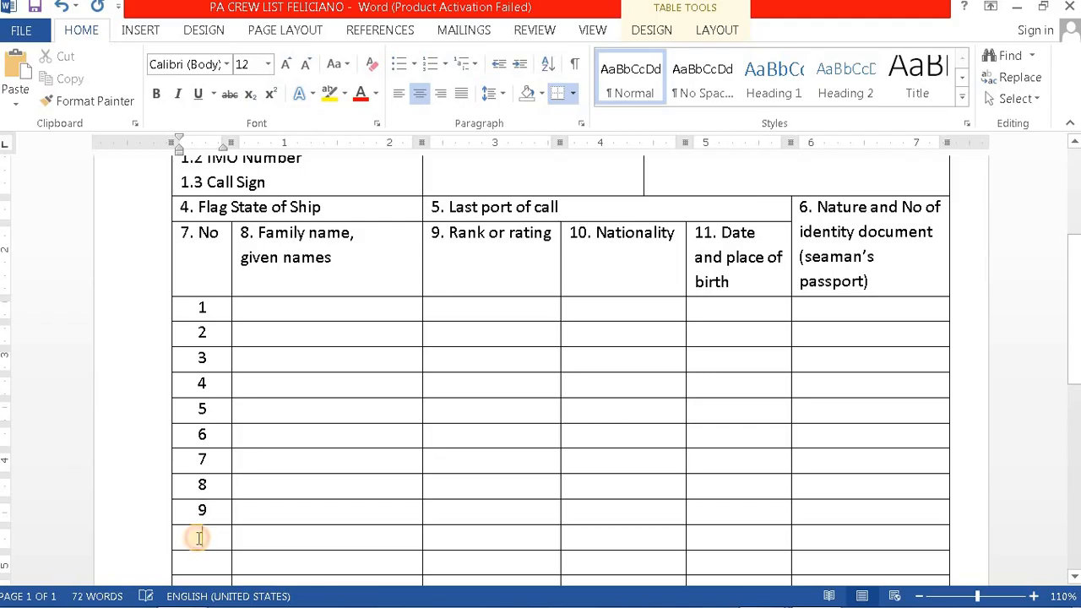
{"action": "type", "text": "10"}
Step: Number rows 11 through 19, with row 17 accidentally repeating 16
{"action": "scroll", "coordinate": [210, 529], "scroll_direction": "down", "scroll_amount": 2}
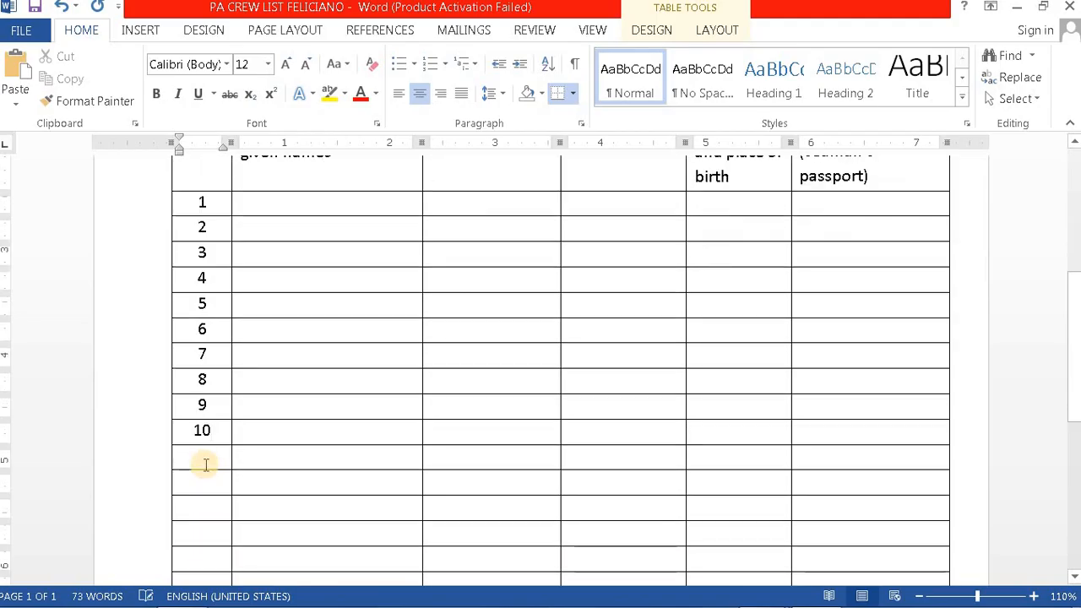
{"action": "left_click", "coordinate": [203, 463]}
{"action": "type", "text": "1"}
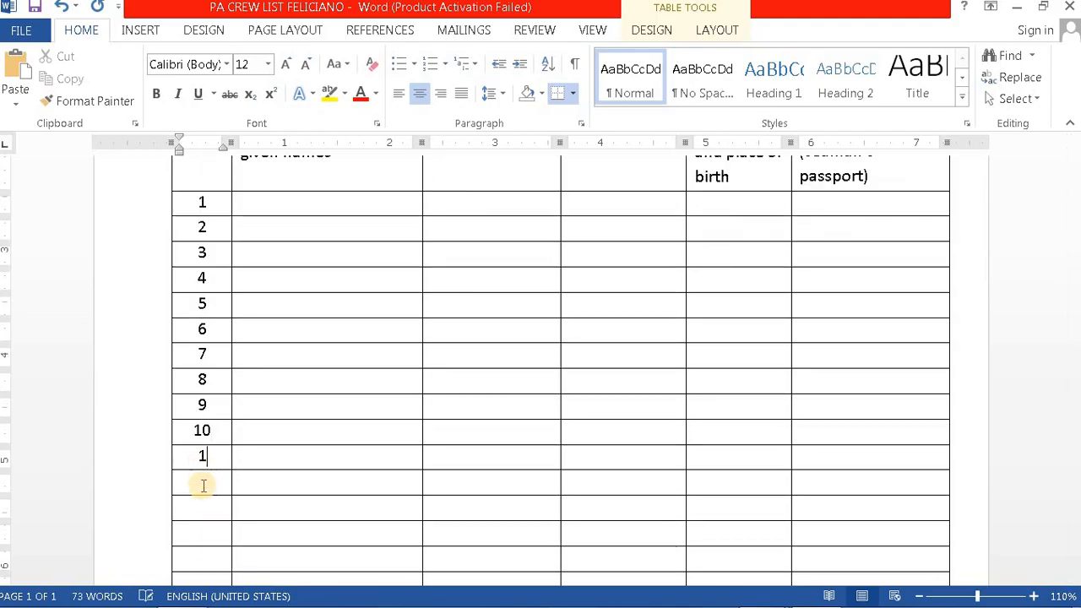
{"action": "type", "text": "112"}
{"action": "left_click", "coordinate": [203, 505]}
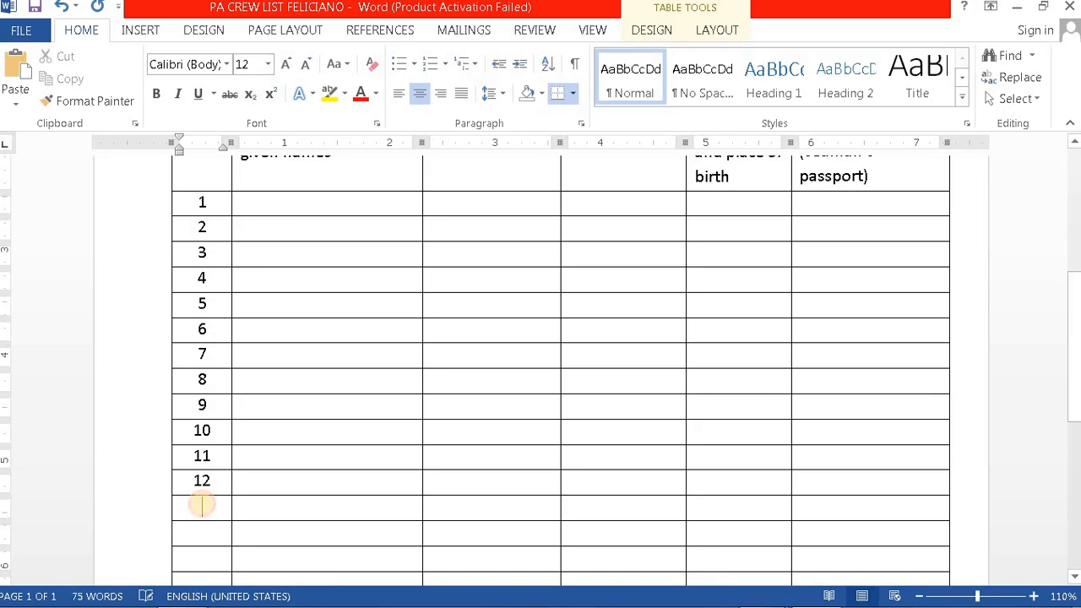
{"action": "type", "text": "13"}
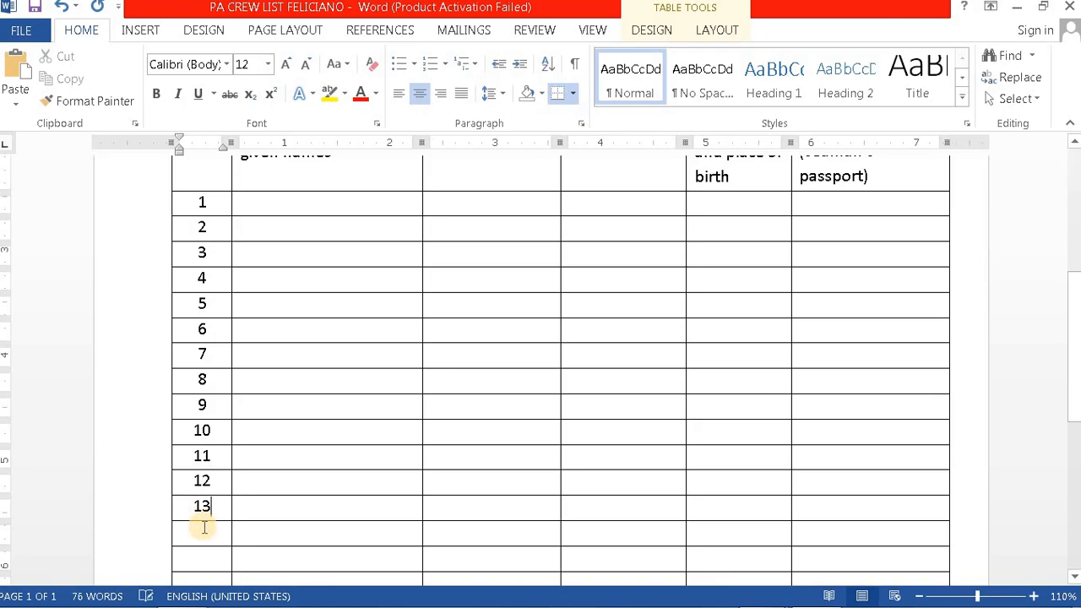
{"action": "left_click", "coordinate": [203, 528]}
{"action": "type", "text": "14"}
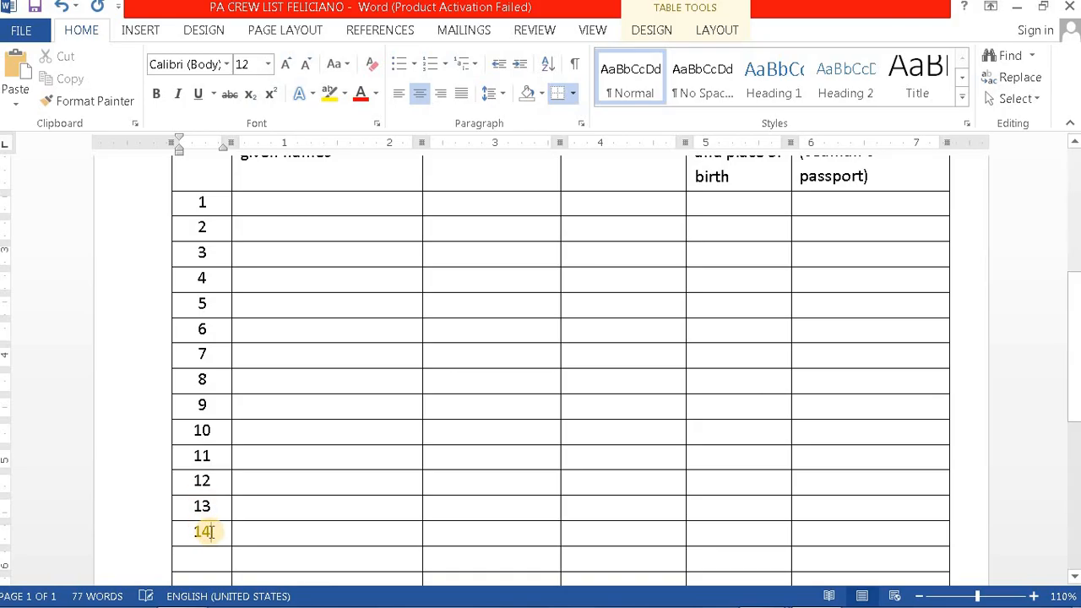
{"action": "scroll", "coordinate": [206, 473], "scroll_direction": "down", "scroll_amount": 2}
{"action": "type", "text": "15"}
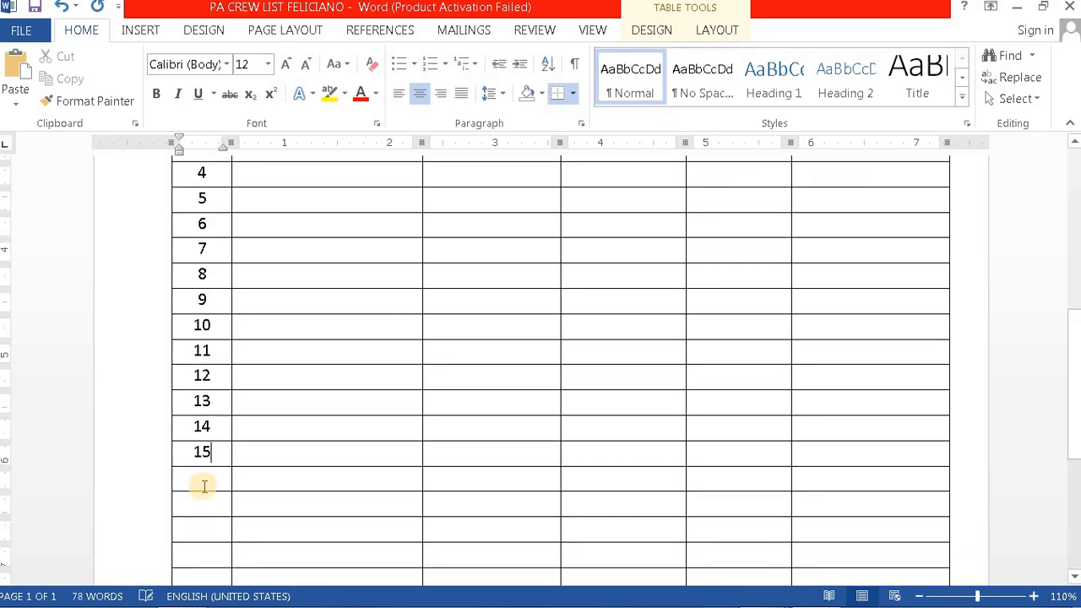
{"action": "left_click", "coordinate": [203, 482]}
{"action": "type", "text": "16"}
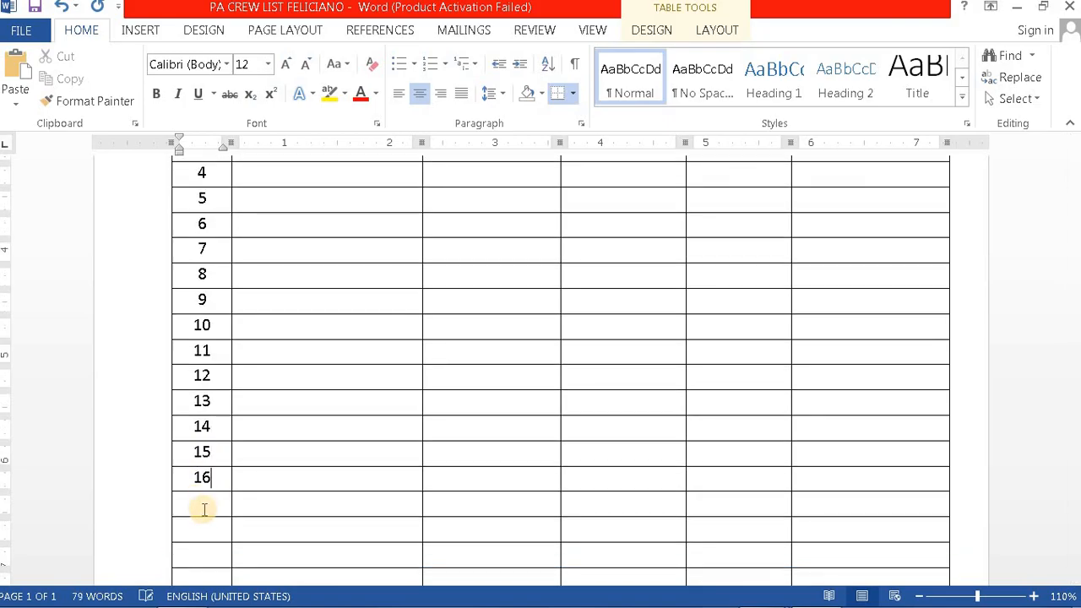
{"action": "left_click", "coordinate": [203, 503]}
{"action": "type", "text": "16"}
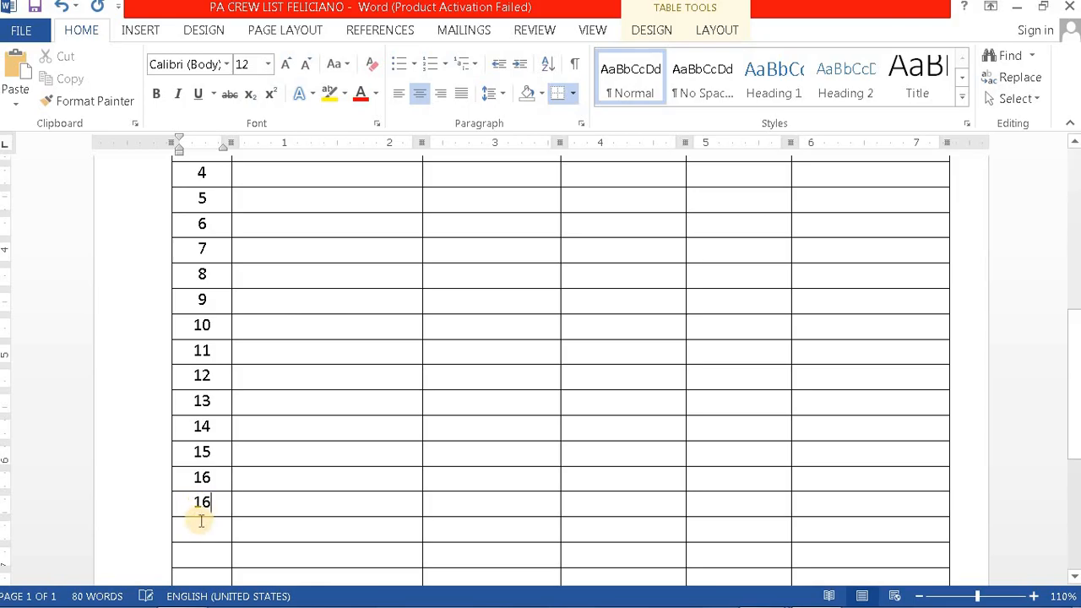
{"action": "type", "text": "18"}
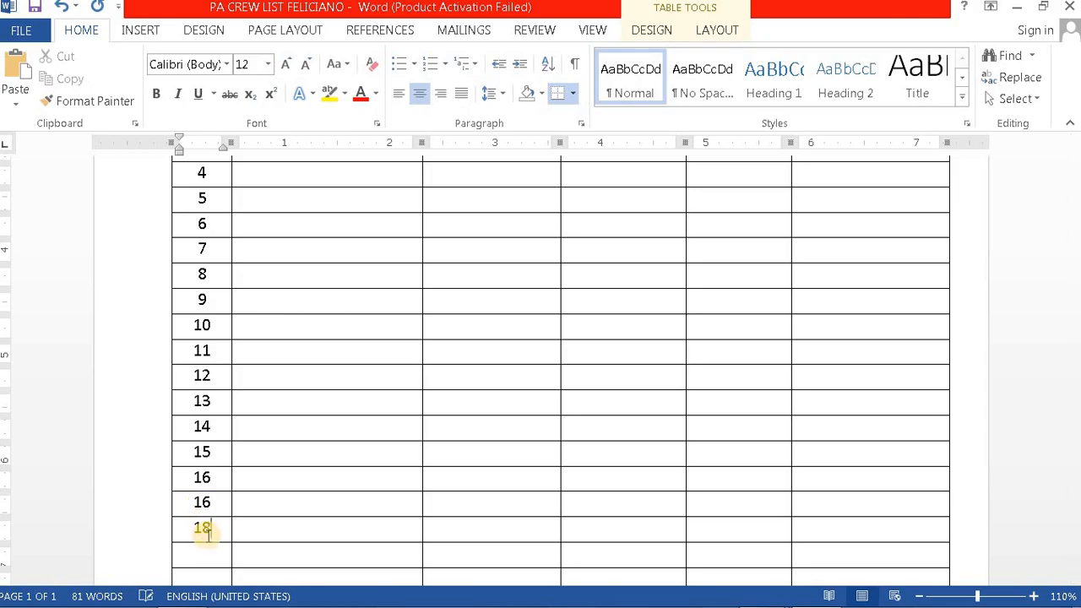
{"action": "type", "text": "1"}
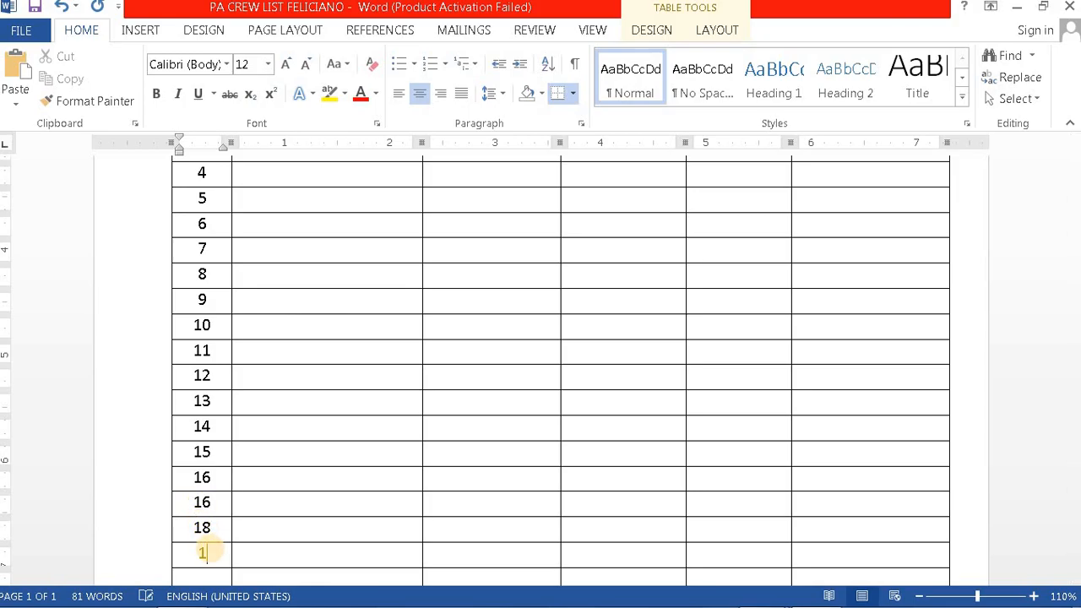
{"action": "type", "text": "9"}
Step: Number the final rows 20 through 25 and scroll back up to the title
{"action": "scroll", "coordinate": [212, 515], "scroll_direction": "down", "scroll_amount": 2}
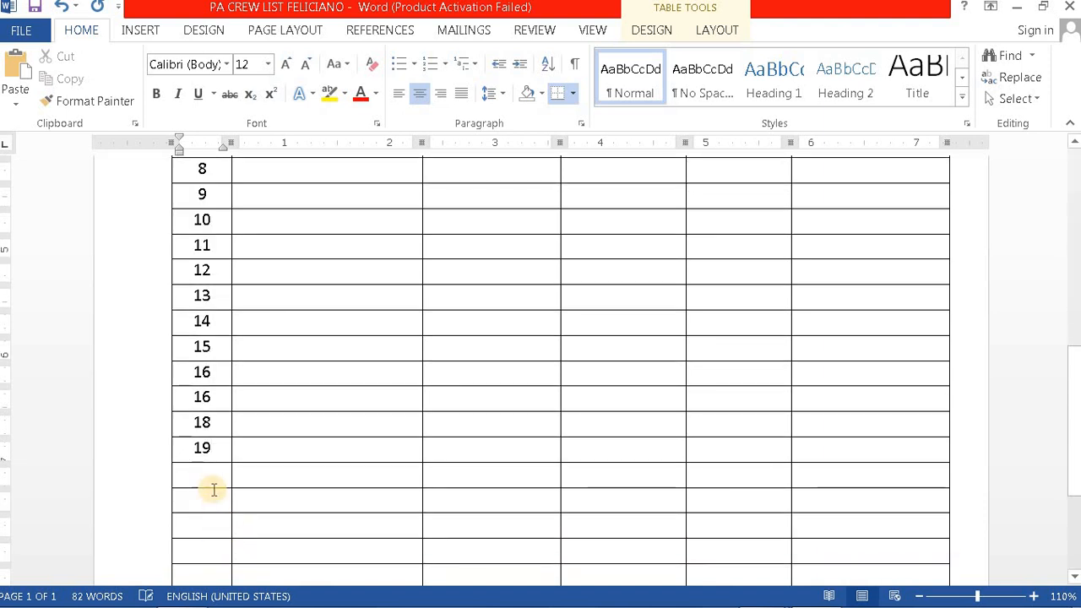
{"action": "left_click", "coordinate": [210, 470]}
{"action": "type", "text": "2"}
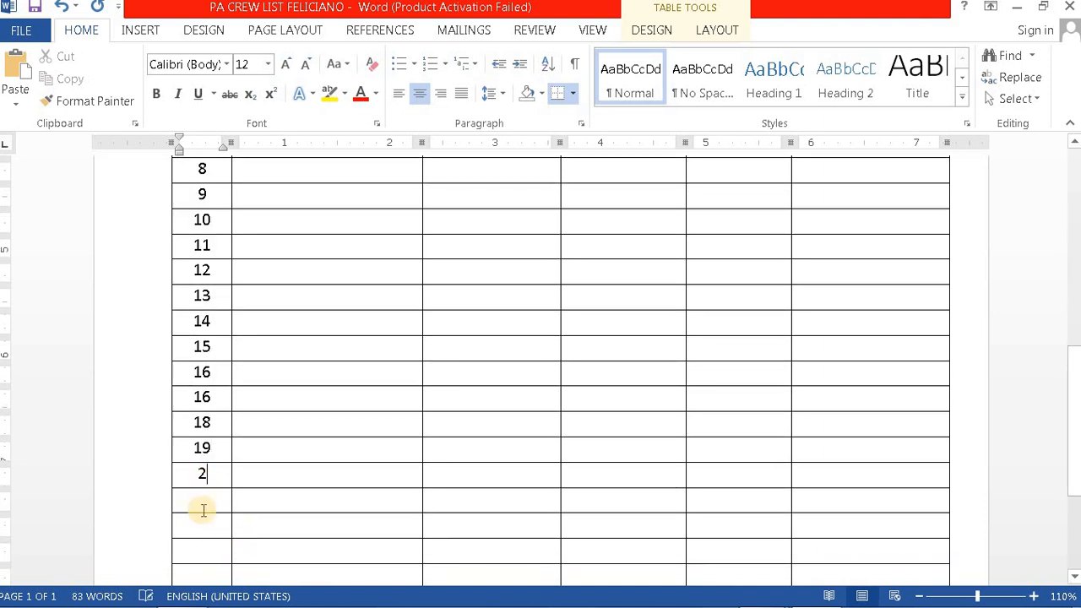
{"action": "type", "text": "021"}
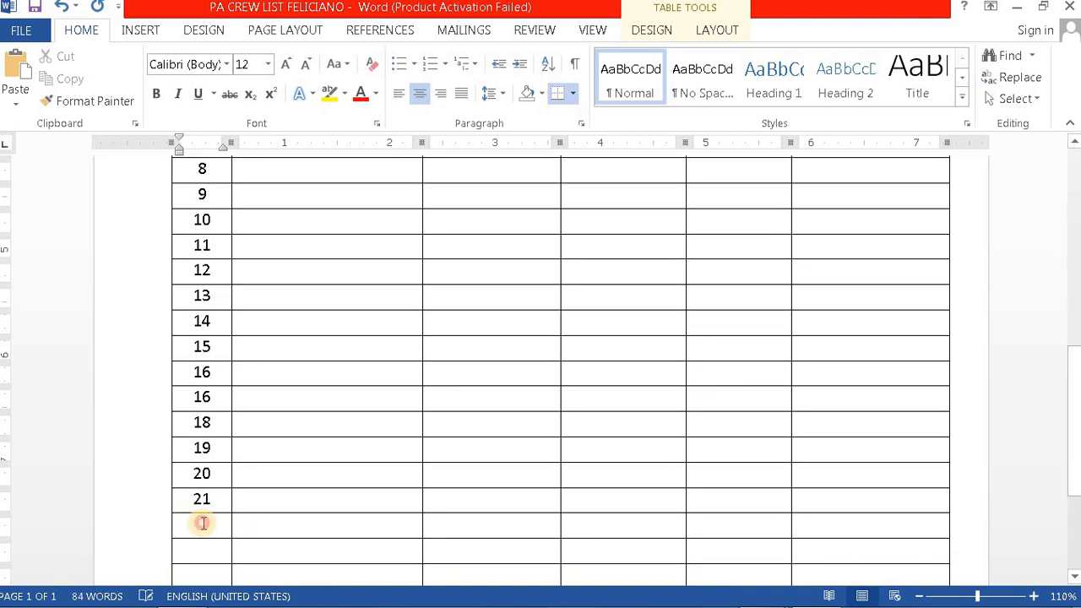
{"action": "type", "text": "22"}
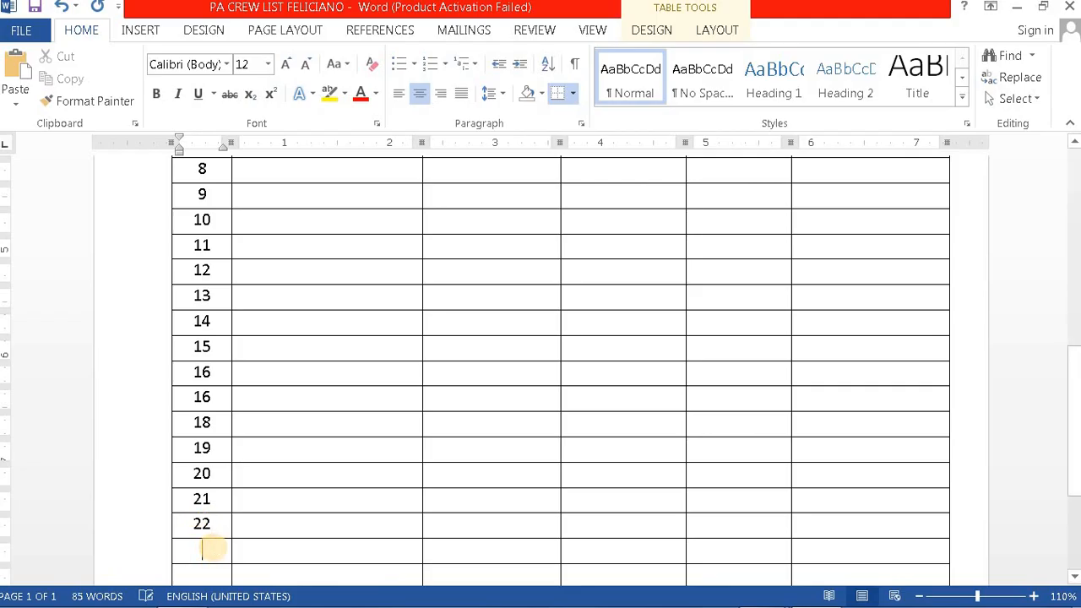
{"action": "type", "text": "23"}
{"action": "scroll", "coordinate": [211, 545], "scroll_direction": "down", "scroll_amount": 2}
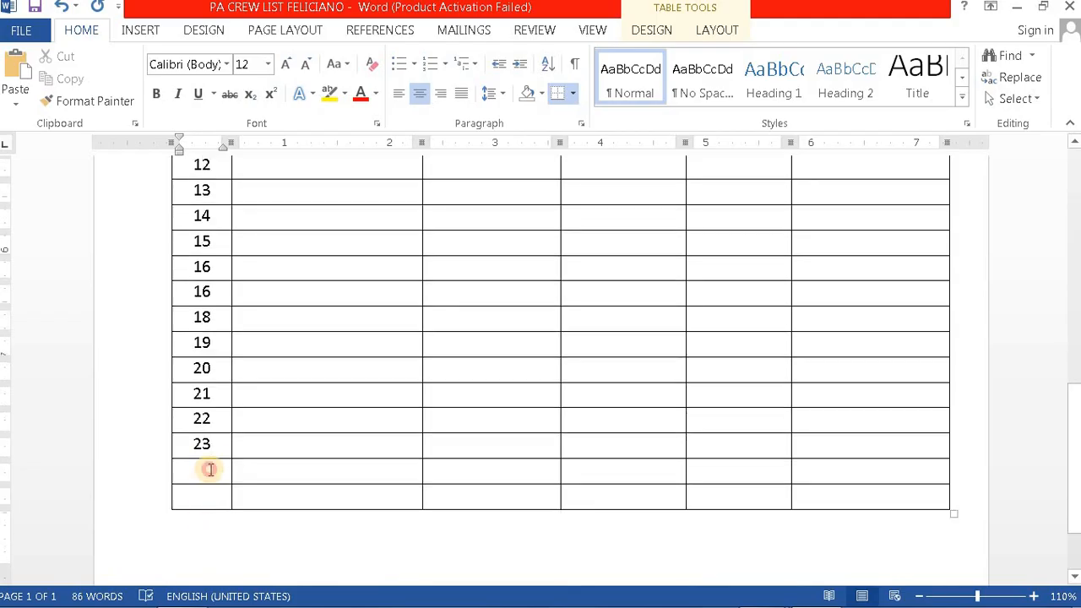
{"action": "left_click", "coordinate": [210, 469]}
{"action": "type", "text": "24"}
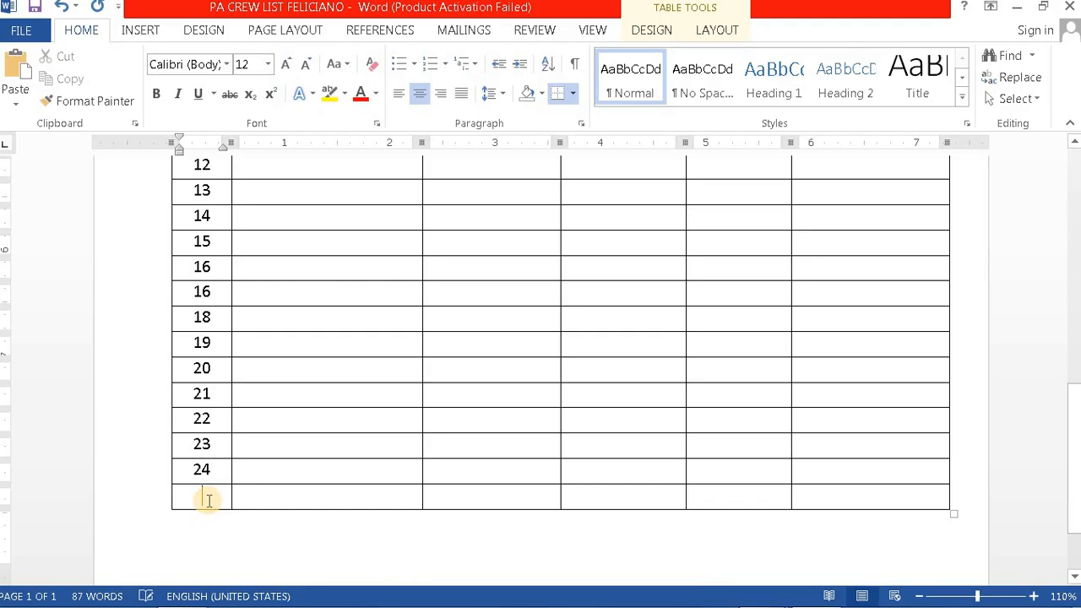
{"action": "type", "text": "25"}
{"action": "scroll", "coordinate": [316, 485], "scroll_direction": "up", "scroll_amount": 4}
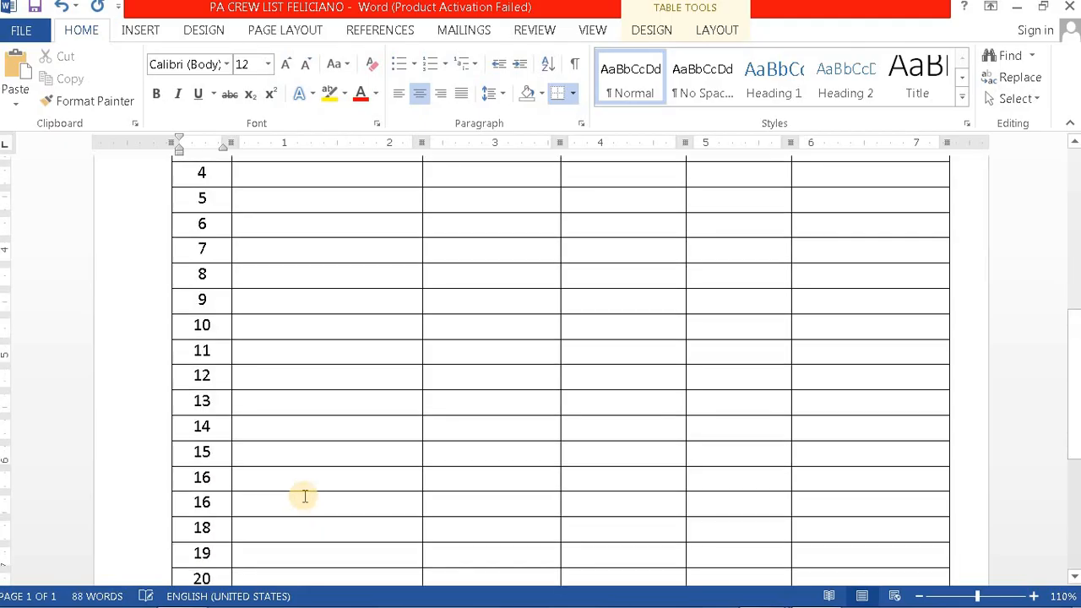
{"action": "scroll", "coordinate": [305, 497], "scroll_direction": "up", "scroll_amount": 4}
{"action": "scroll", "coordinate": [415, 487], "scroll_direction": "up", "scroll_amount": 2}
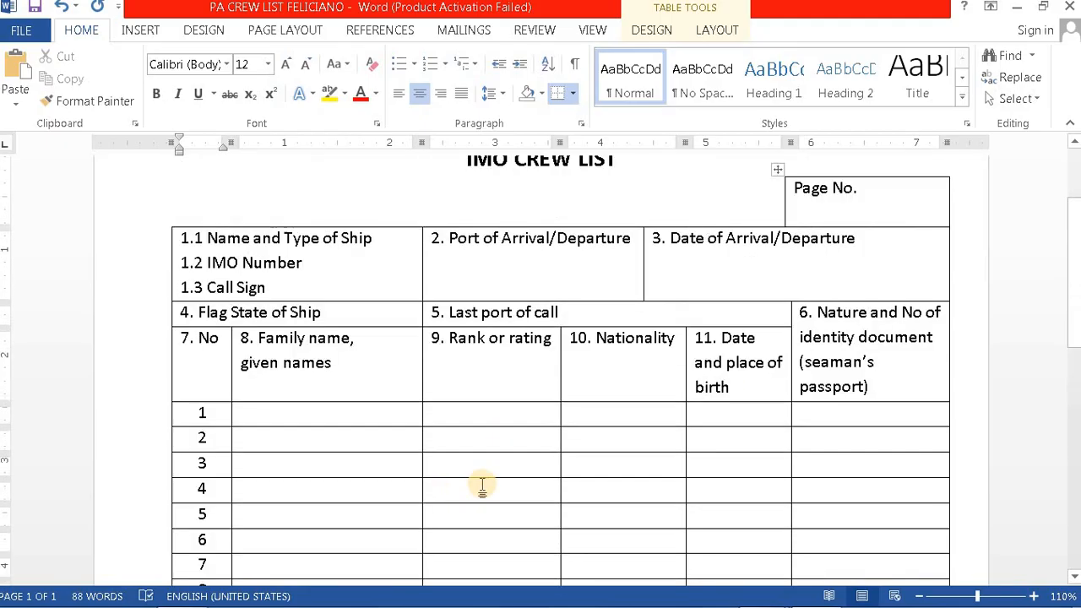
{"action": "scroll", "coordinate": [482, 492], "scroll_direction": "up", "scroll_amount": 2}
{"action": "scroll", "coordinate": [515, 469], "scroll_direction": "down", "scroll_amount": 1}
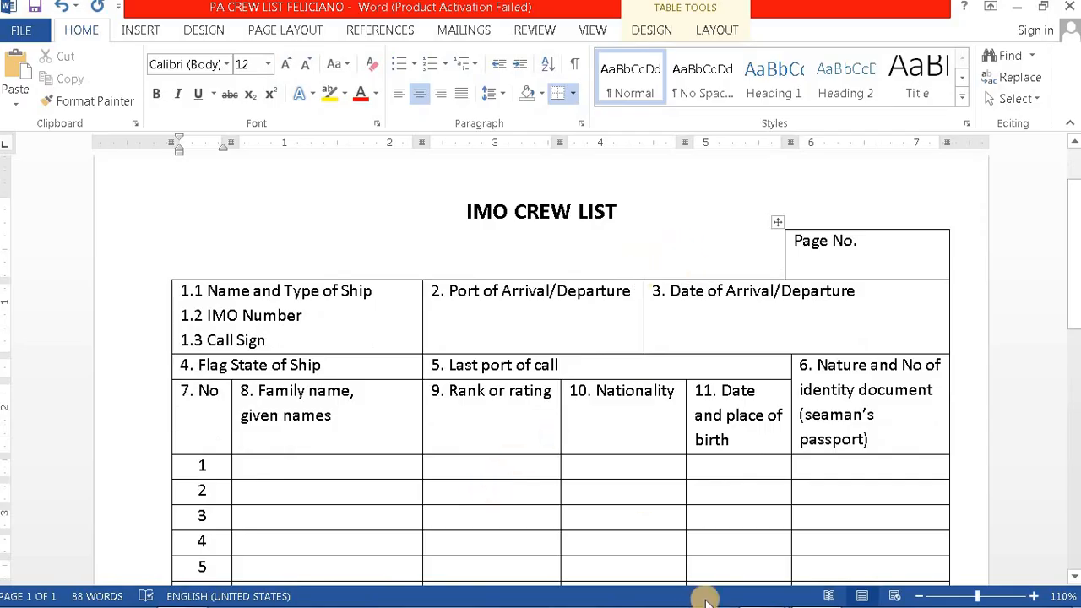
Step: View the ICT PRELIM PDF's IMO Crew List page in Adobe Reader, then return to Word
{"action": "mouse_move", "coordinate": [791, 596]}
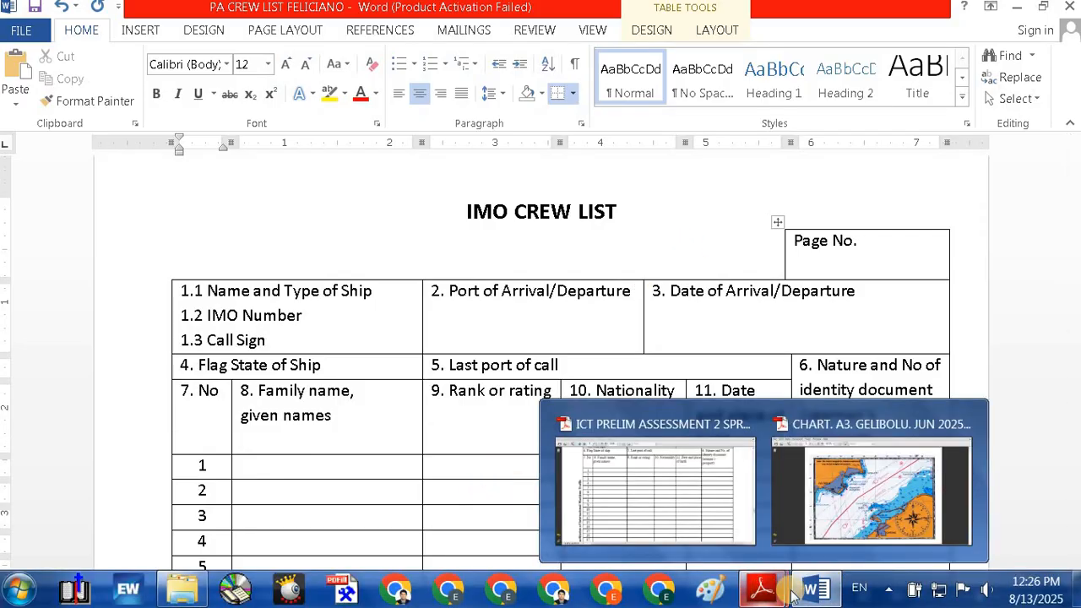
{"action": "left_click", "coordinate": [688, 478]}
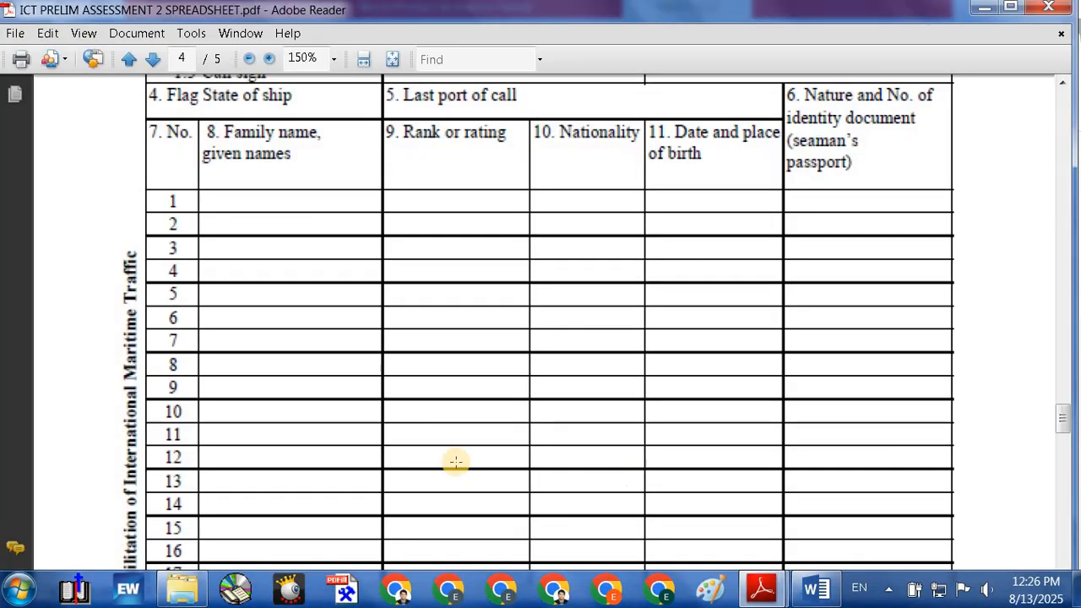
{"action": "scroll", "coordinate": [405, 389], "scroll_direction": "down", "scroll_amount": 5}
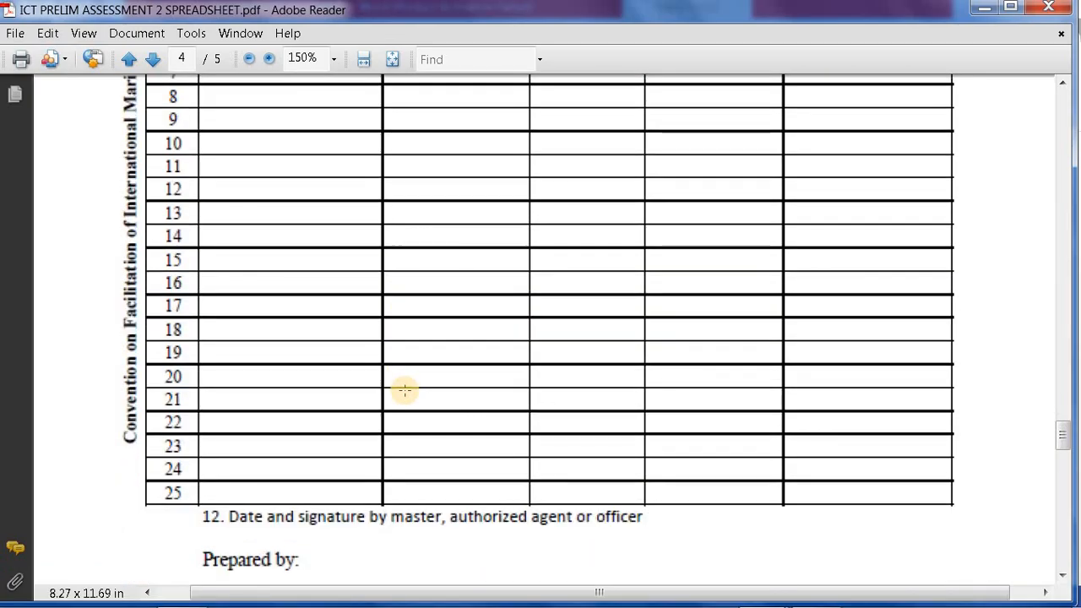
{"action": "scroll", "coordinate": [405, 390], "scroll_direction": "up", "scroll_amount": 10}
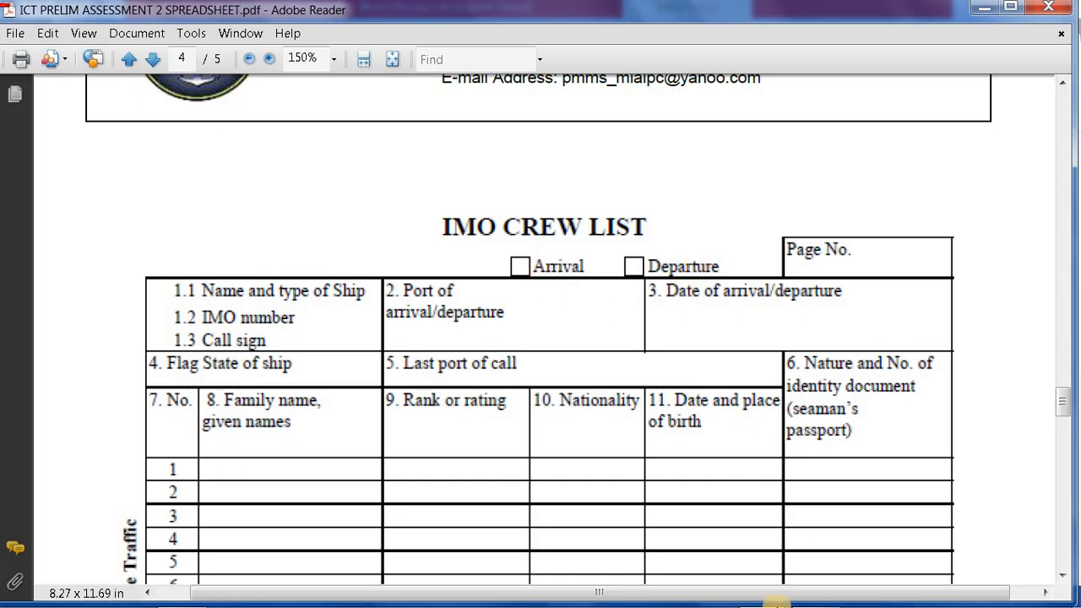
{"action": "mouse_move", "coordinate": [808, 587]}
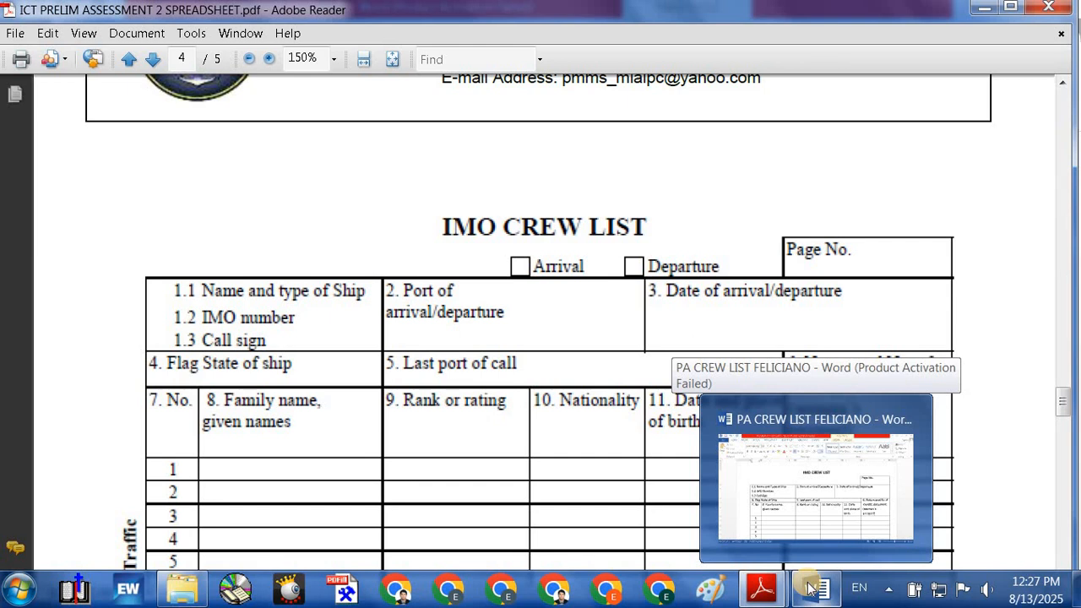
{"action": "left_click", "coordinate": [808, 587]}
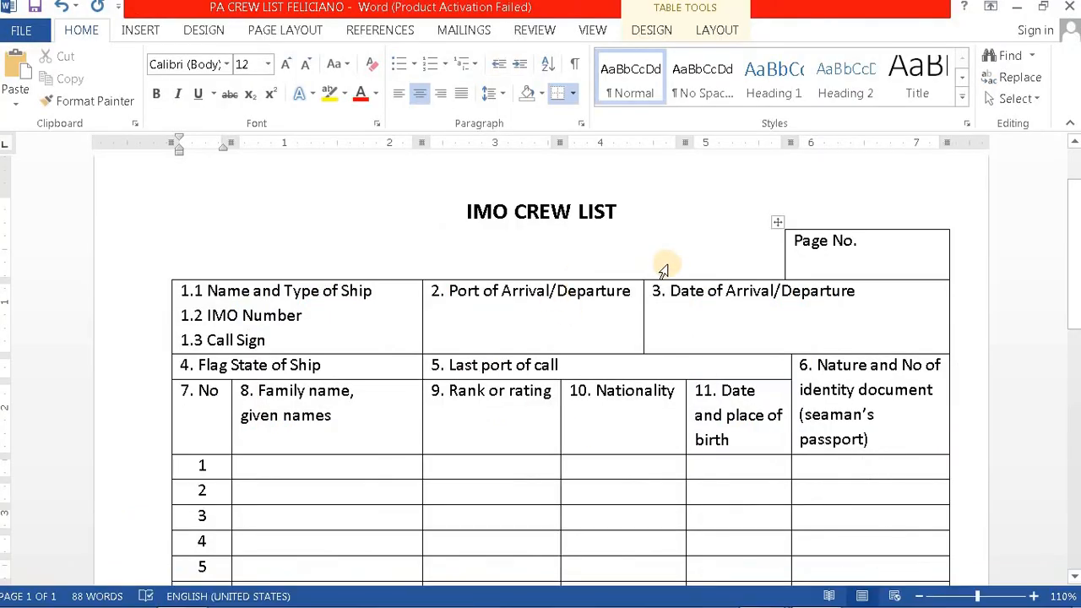
Step: Insert a Simple Text Box in the Date of Arrival/Departure cell
{"action": "left_click", "coordinate": [664, 269]}
{"action": "left_click", "coordinate": [556, 289]}
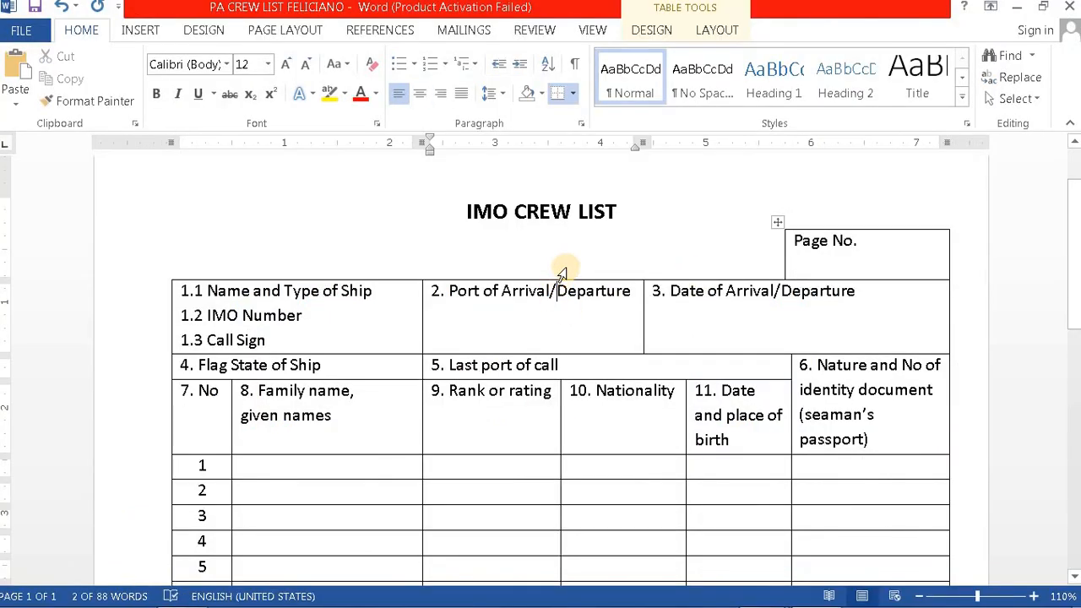
{"action": "left_click", "coordinate": [564, 266]}
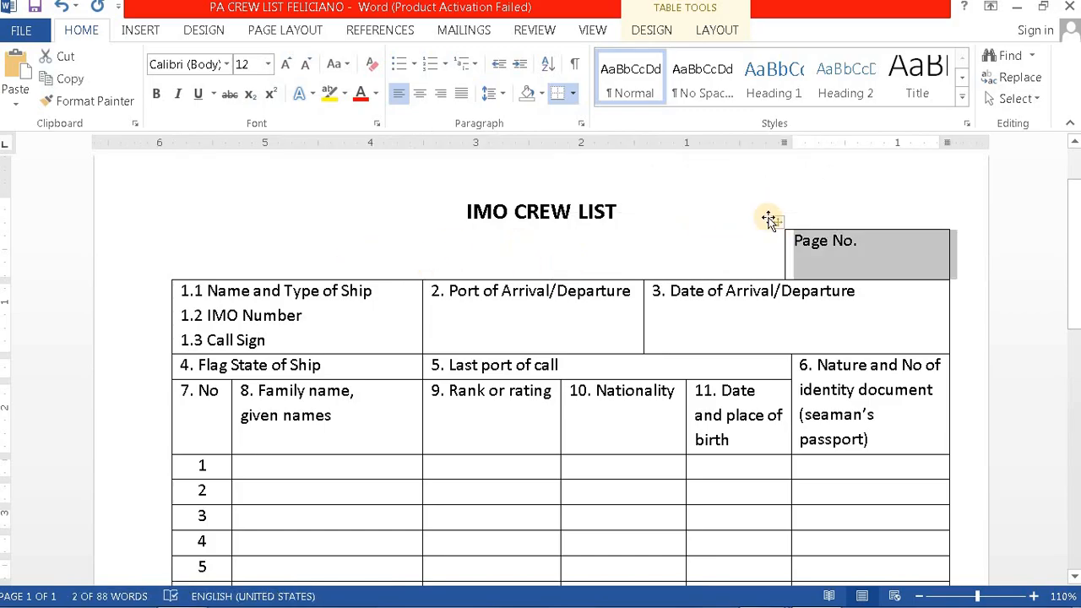
{"action": "left_click", "coordinate": [725, 293]}
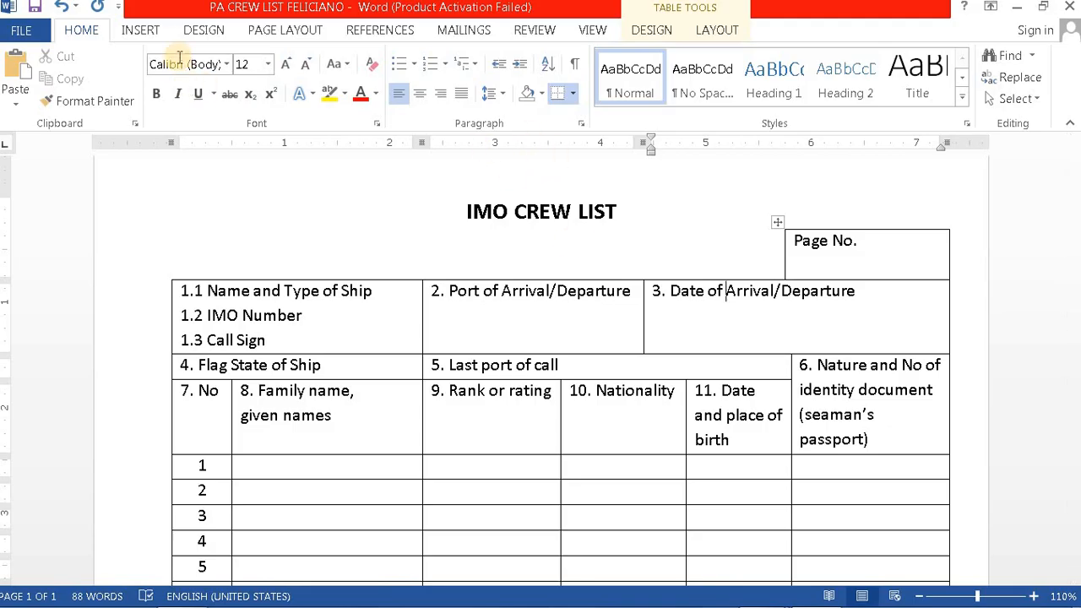
{"action": "left_click", "coordinate": [140, 31]}
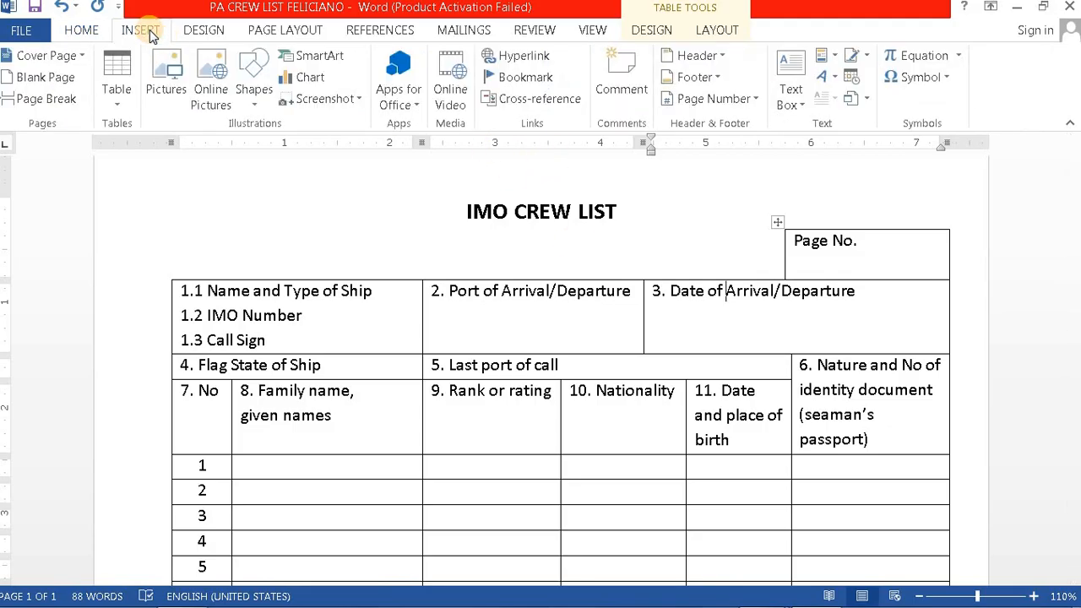
{"action": "left_click", "coordinate": [791, 61]}
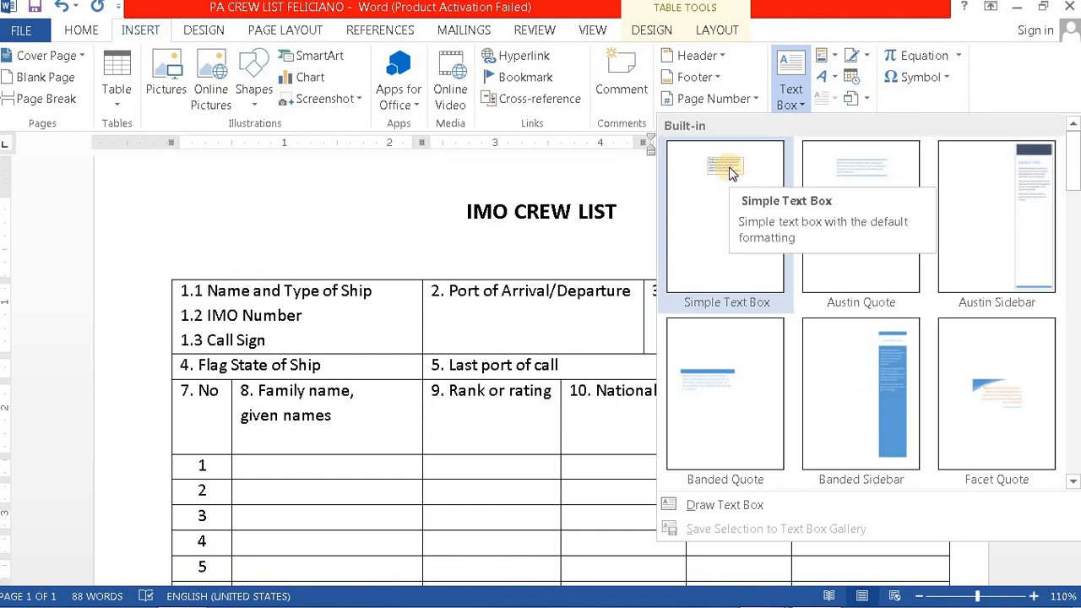
{"action": "left_click", "coordinate": [732, 171]}
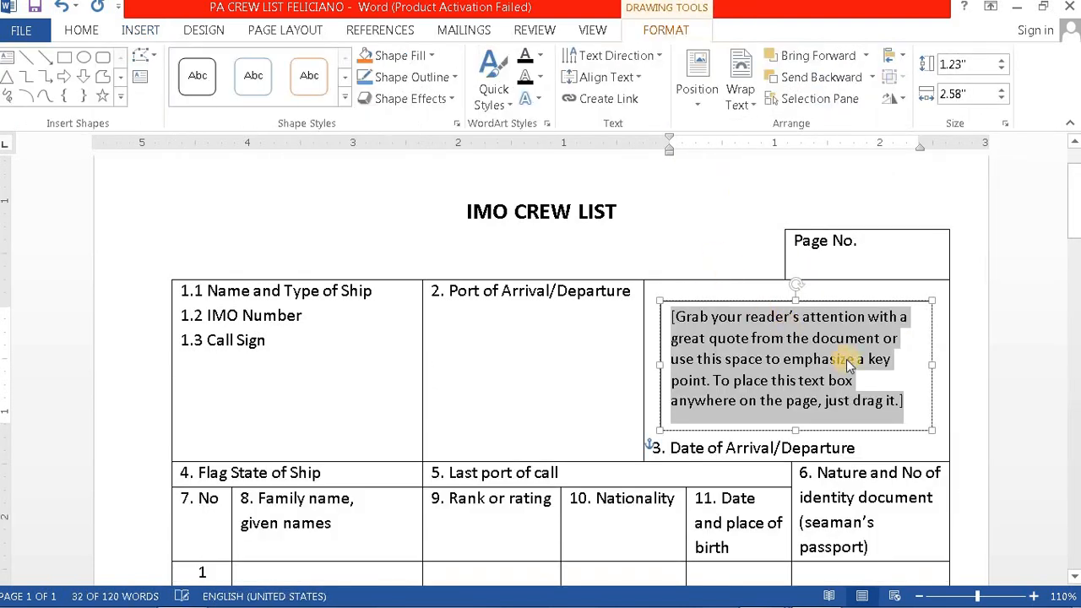
Step: Set the text box to In Front of Text, type 'Arr', and shrink it to a one-line label
{"action": "left_click", "coordinate": [909, 301]}
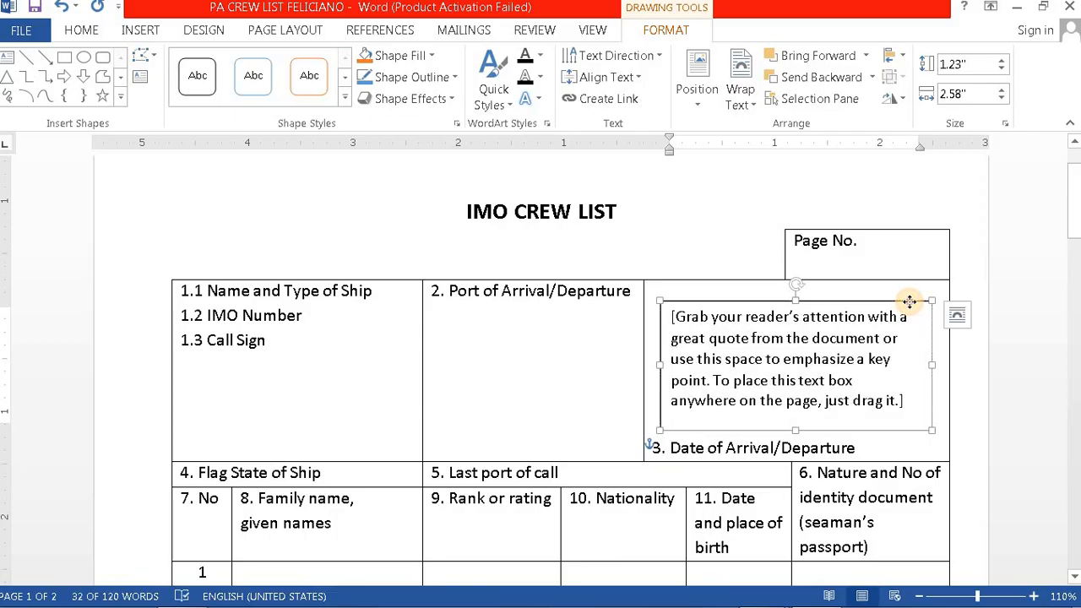
{"action": "left_click", "coordinate": [960, 319]}
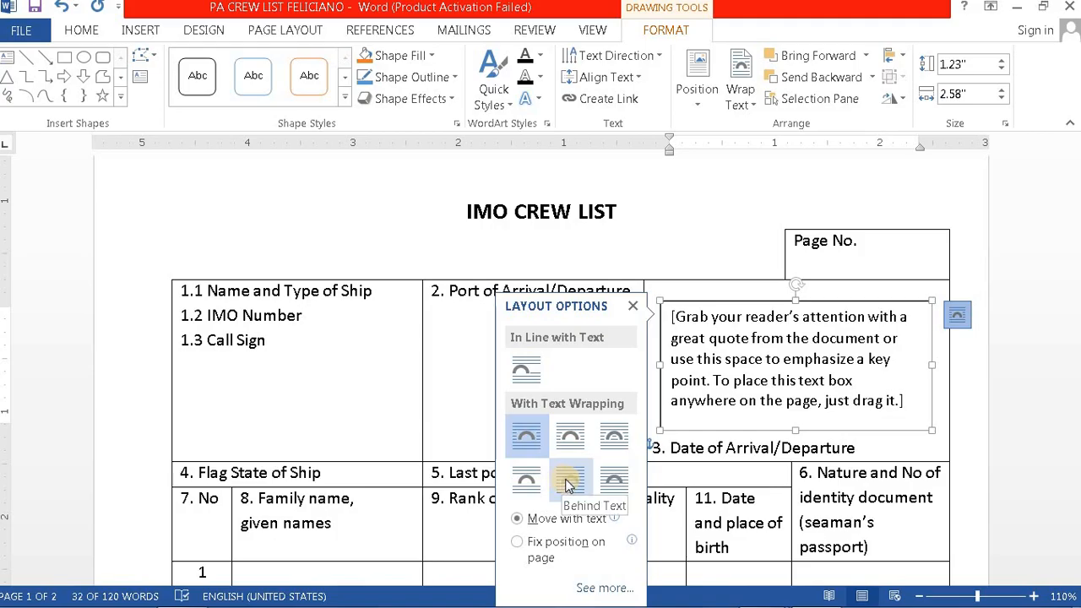
{"action": "left_click", "coordinate": [614, 482]}
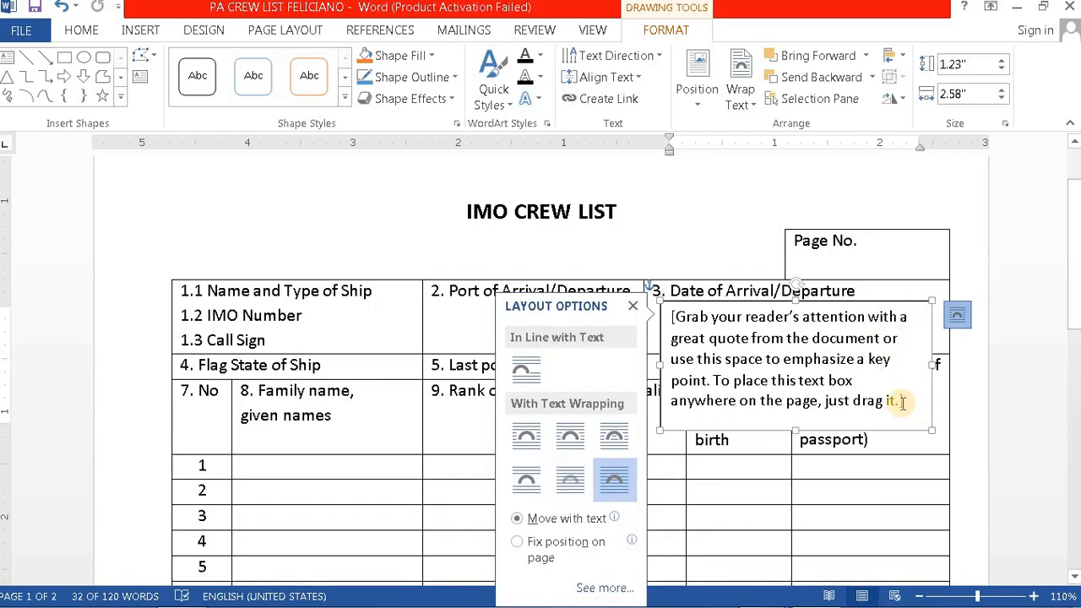
{"action": "left_click", "coordinate": [900, 403]}
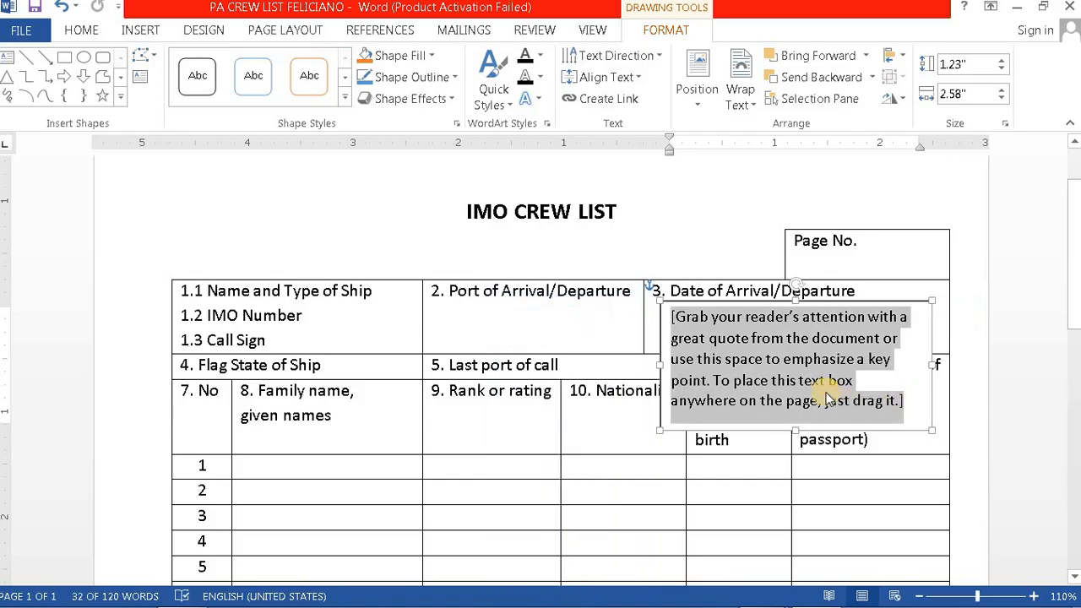
{"action": "type", "text": "Arrival"}
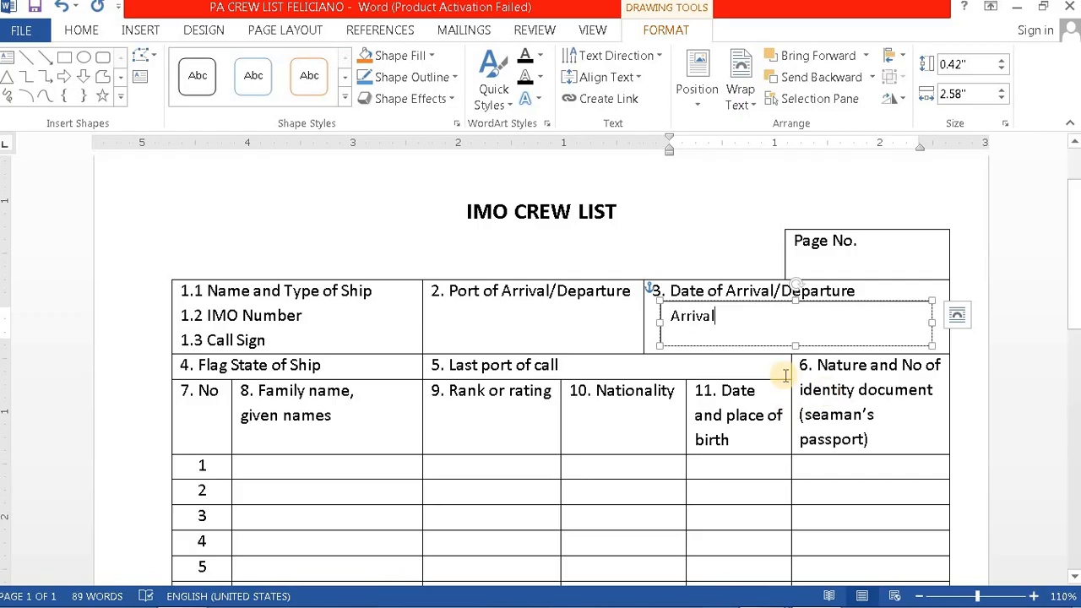
{"action": "left_click_drag", "start_coordinate": [789, 336], "coordinate": [789, 330]}
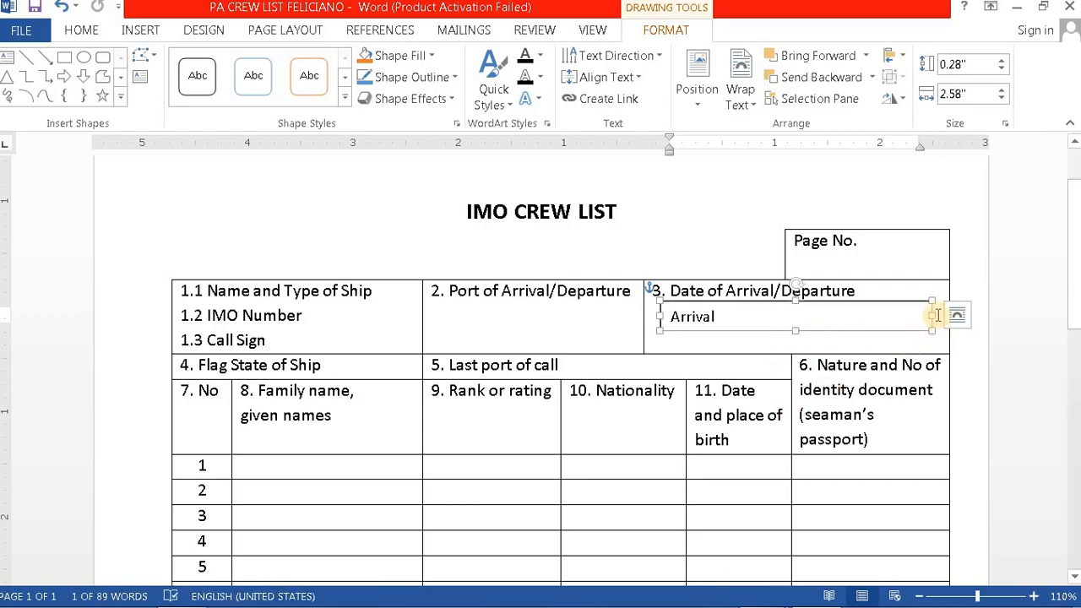
{"action": "mouse_move", "coordinate": [931, 316]}
{"action": "left_mouse_down"}
{"action": "mouse_move", "coordinate": [728, 312]}
{"action": "mouse_move", "coordinate": [694, 249]}
{"action": "left_mouse_up"}
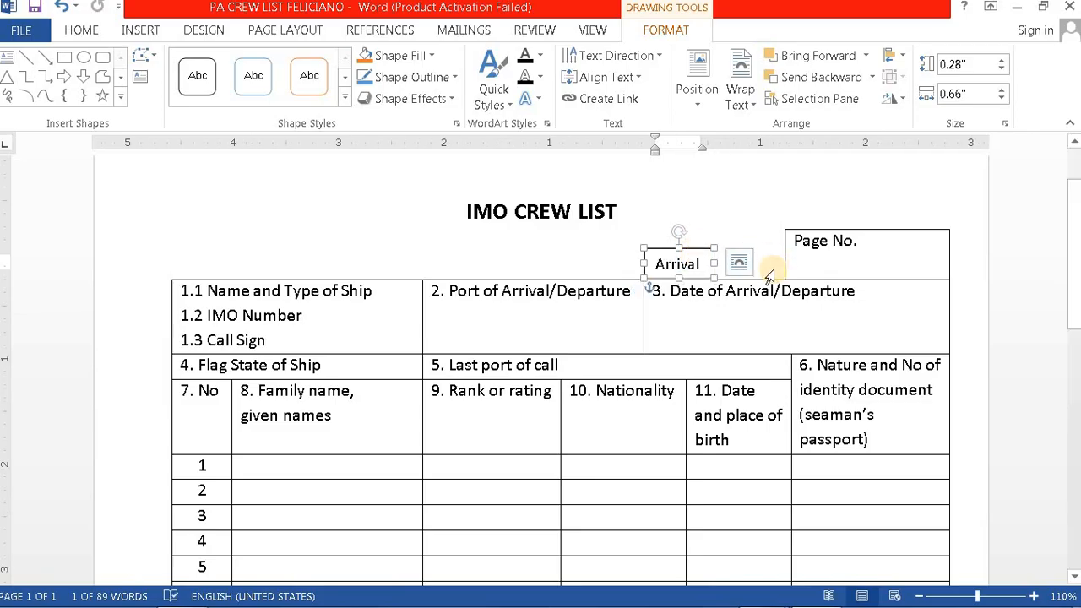
Step: Compare the label with the reference PDF and return to the Word document
{"action": "mouse_move", "coordinate": [757, 595]}
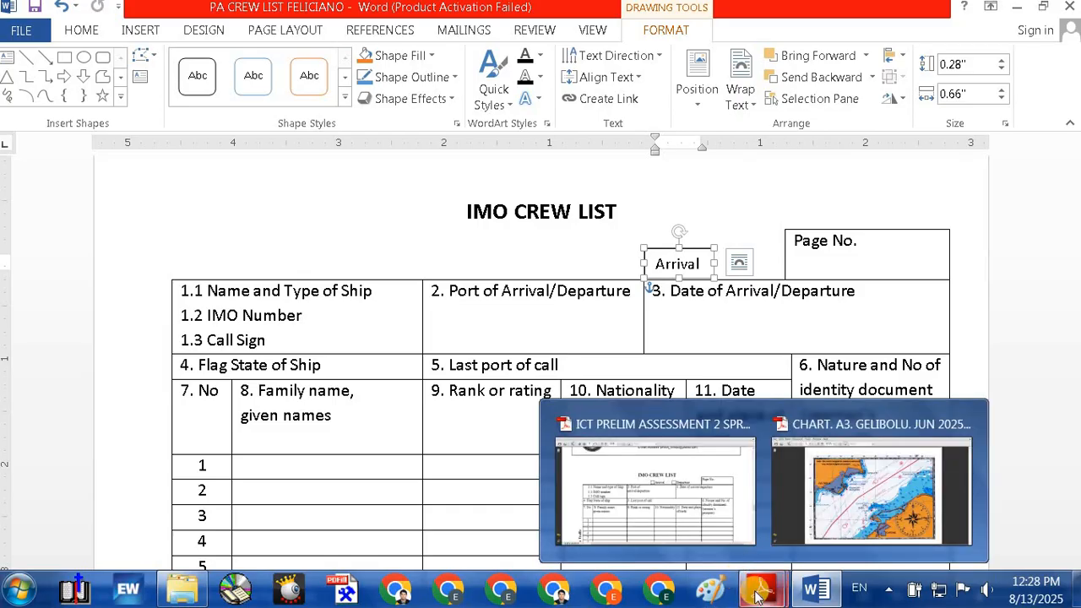
{"action": "left_click", "coordinate": [674, 510]}
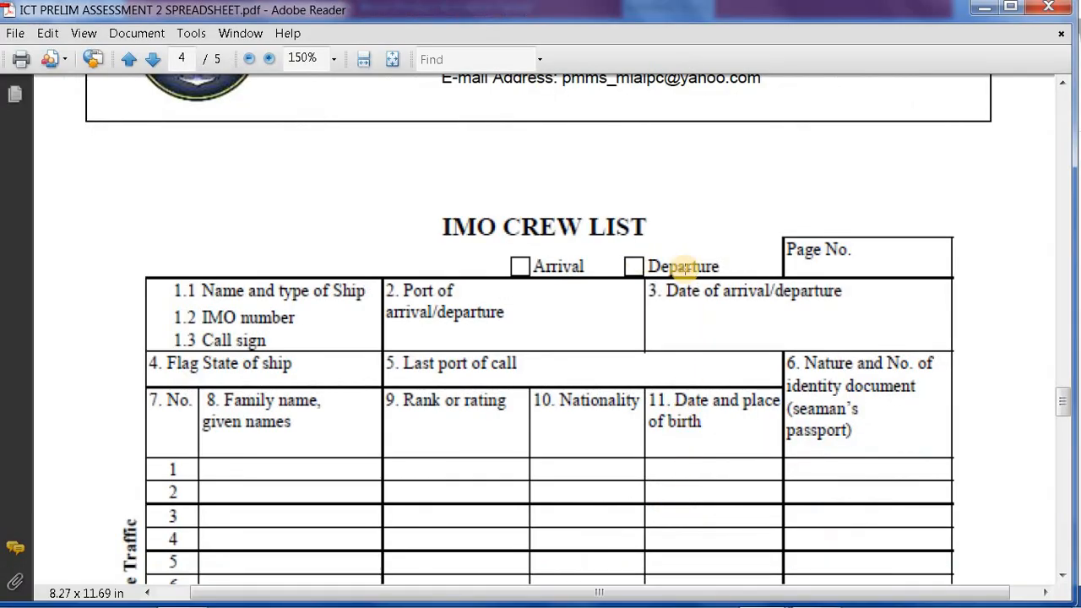
{"action": "mouse_move", "coordinate": [822, 593]}
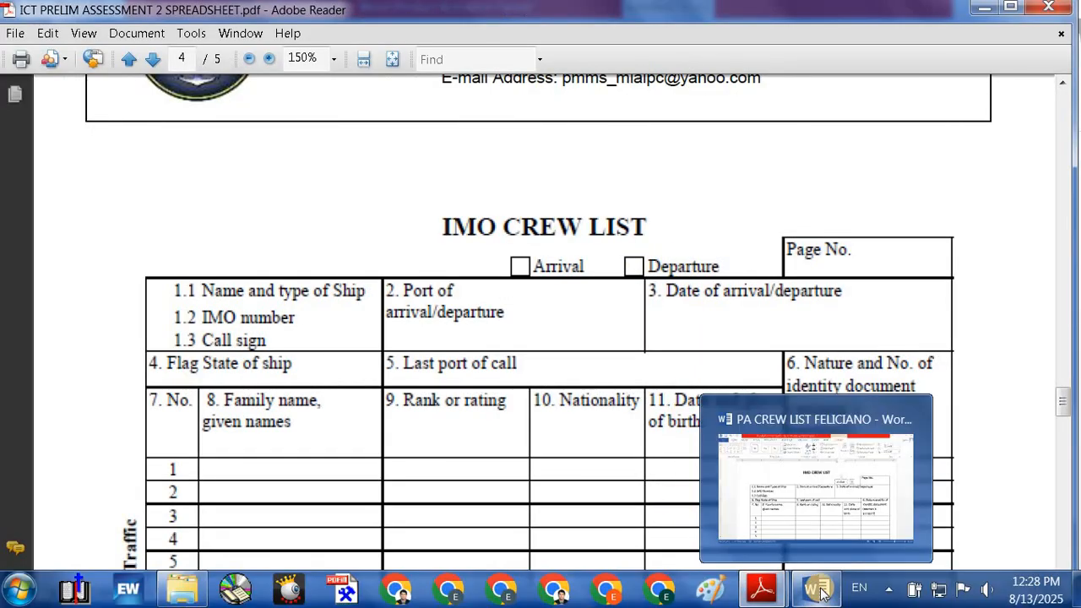
{"action": "left_click", "coordinate": [822, 594]}
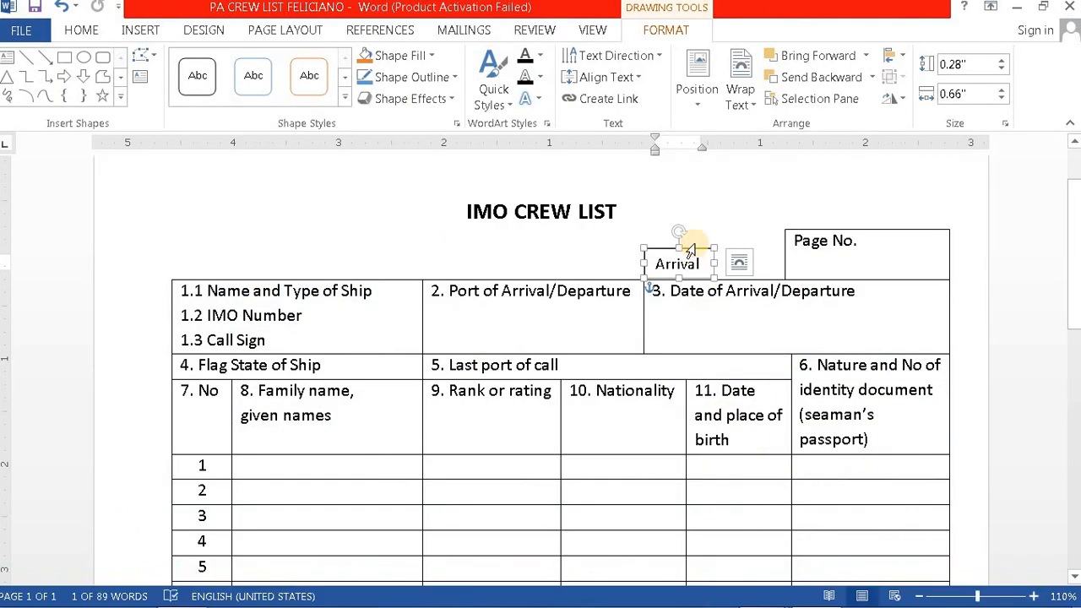
Step: Move the Arrival label left, under the IMO CREW LIST title
{"action": "left_click_drag", "start_coordinate": [695, 247], "coordinate": [578, 247]}
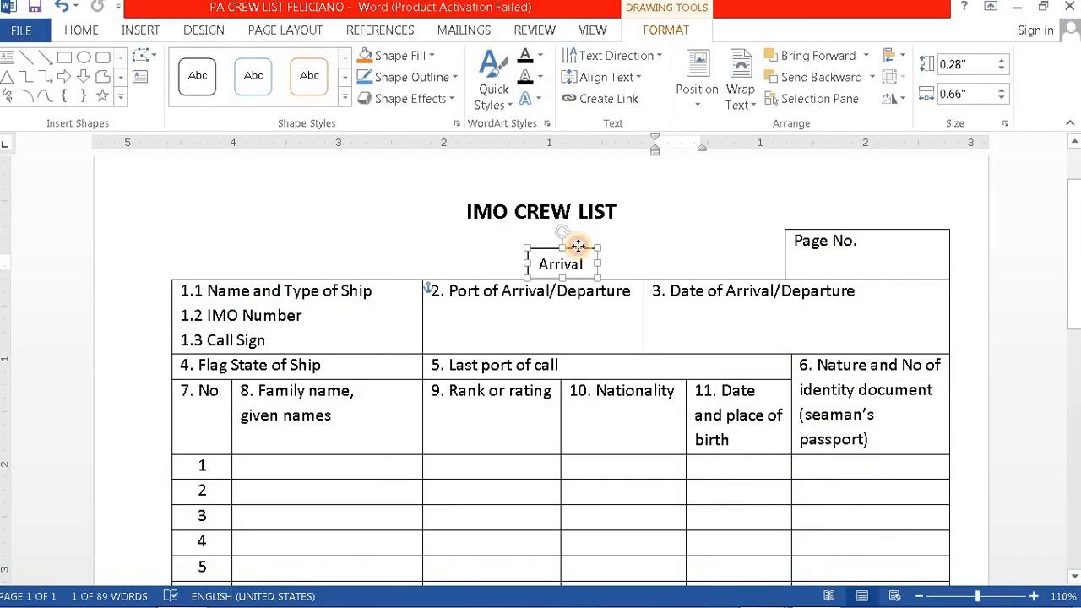
{"action": "left_click", "coordinate": [685, 267]}
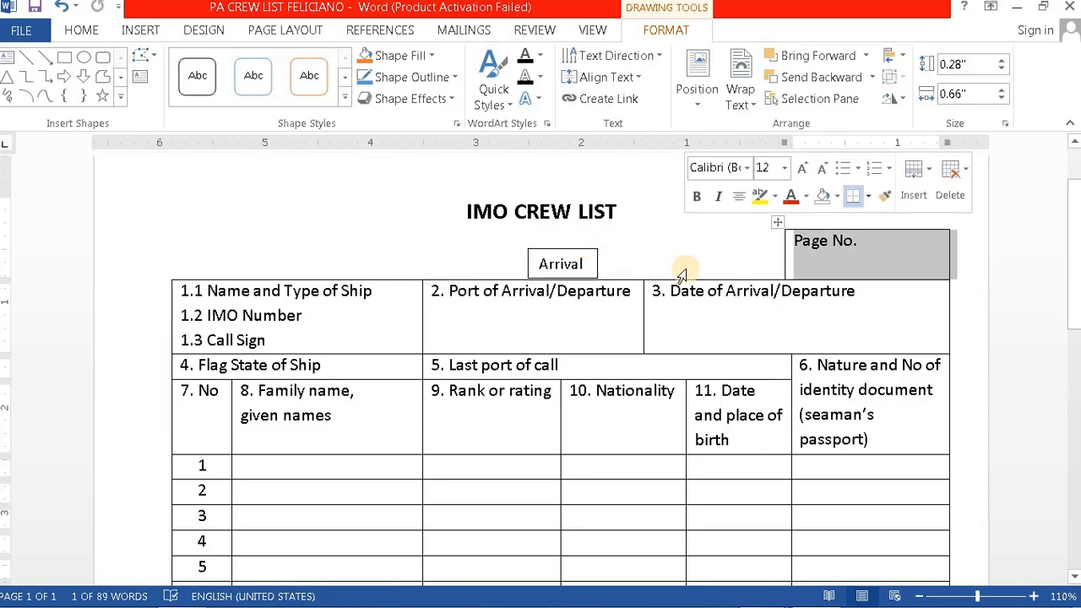
{"action": "left_click", "coordinate": [584, 250]}
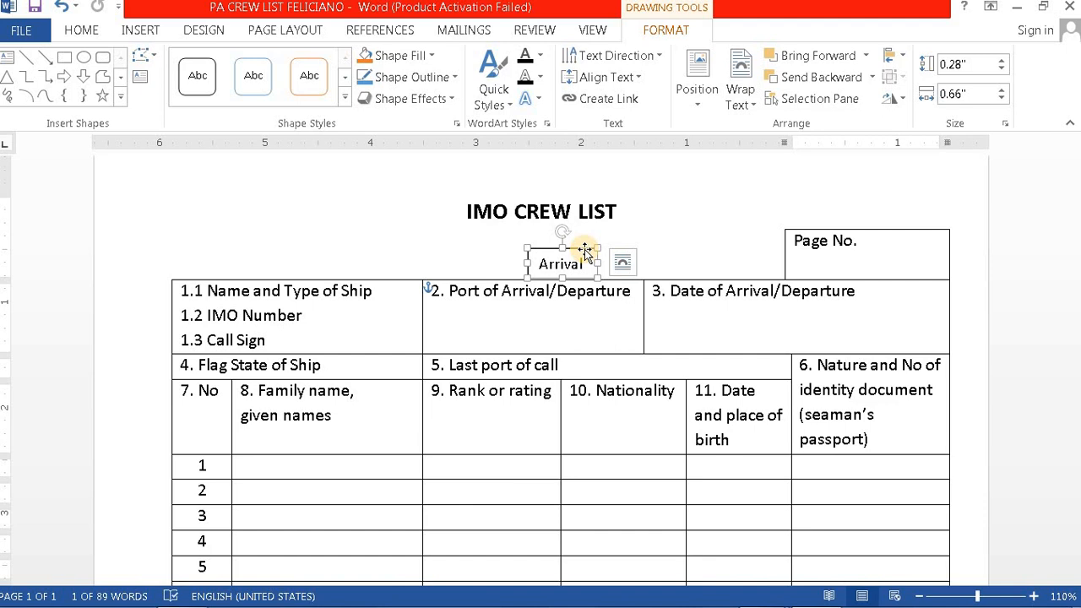
{"action": "left_click_drag", "start_coordinate": [585, 250], "coordinate": [585, 245]}
Step: Set the Arrival label's outline to No line in Format Shape
{"action": "right_click", "coordinate": [585, 237]}
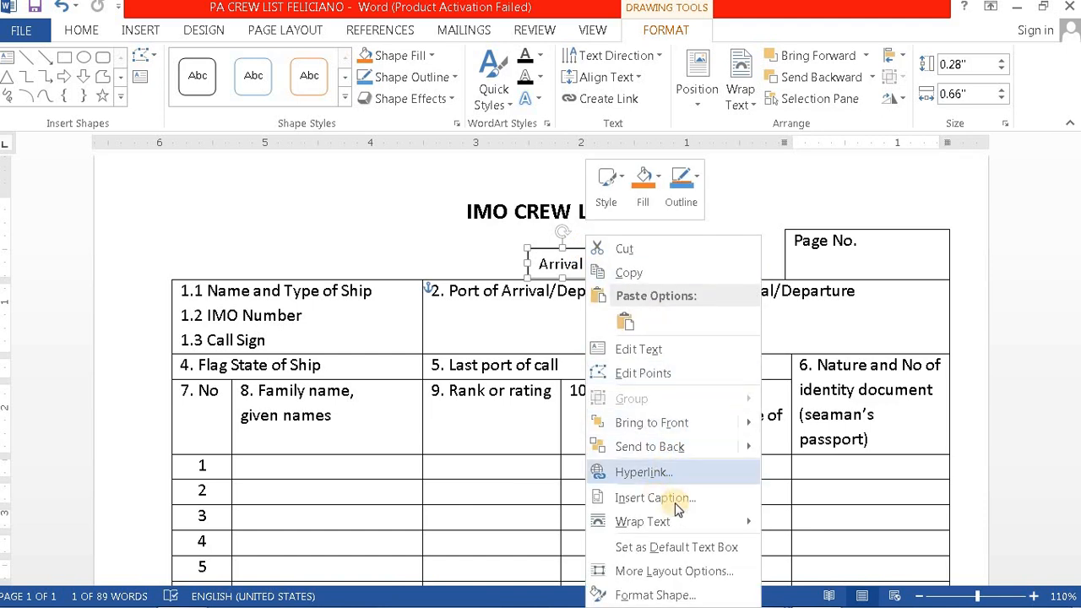
{"action": "left_click", "coordinate": [643, 596]}
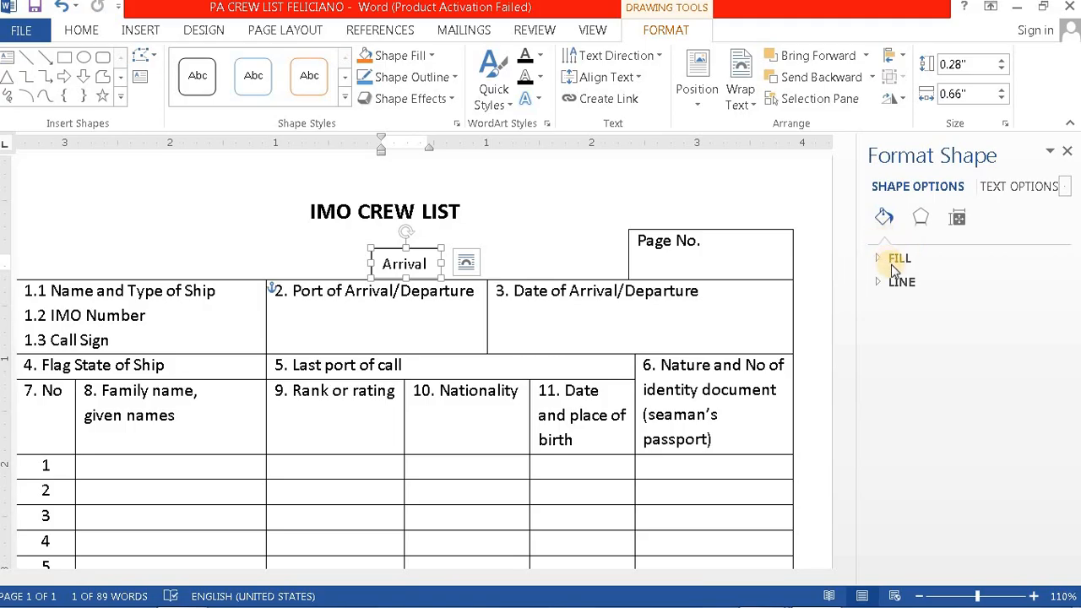
{"action": "left_click", "coordinate": [894, 282]}
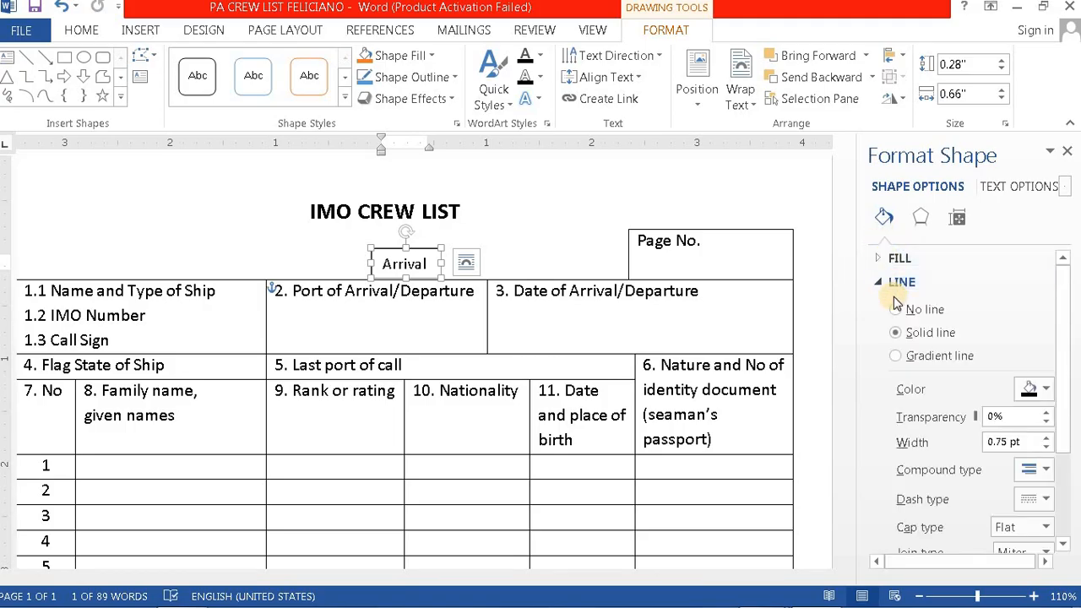
{"action": "left_click", "coordinate": [895, 310]}
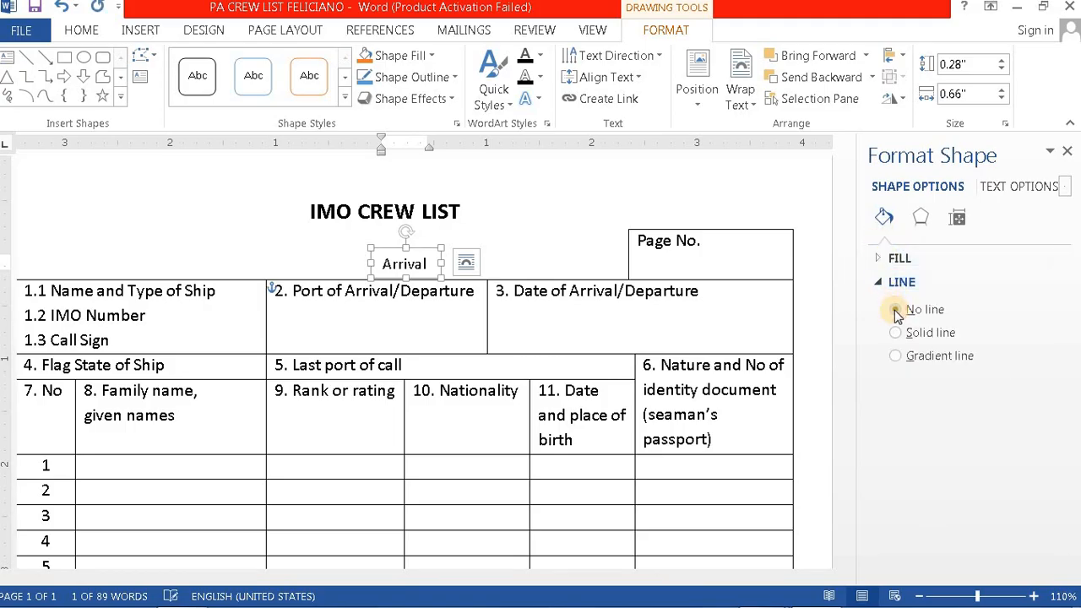
{"action": "left_click", "coordinate": [1067, 152]}
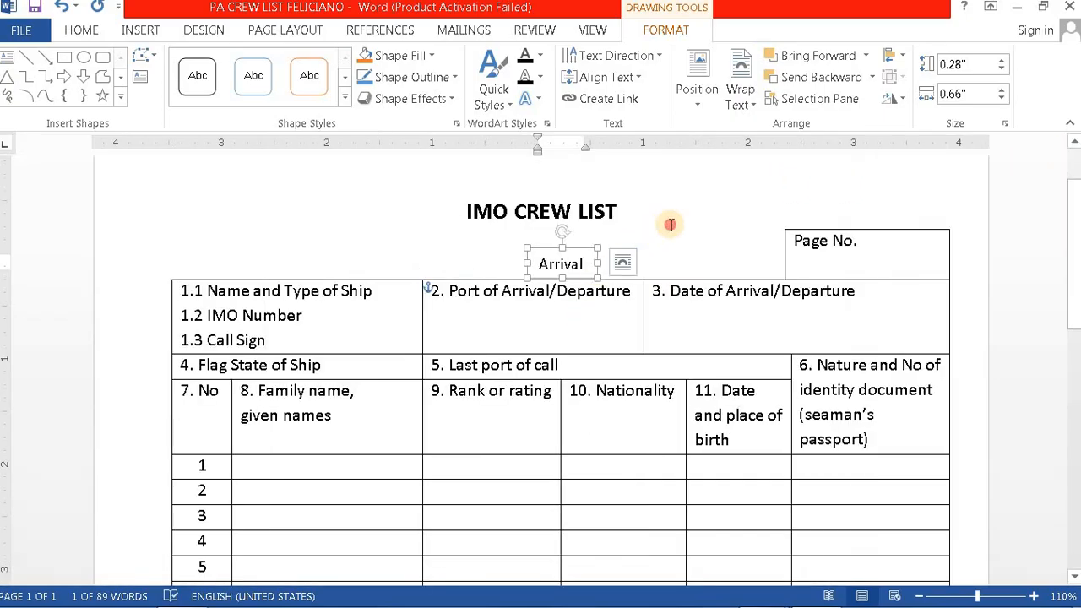
{"action": "left_click", "coordinate": [648, 218]}
Step: Copy the Arrival label and paste it inside the table, keeping source formatting
{"action": "left_click", "coordinate": [544, 256]}
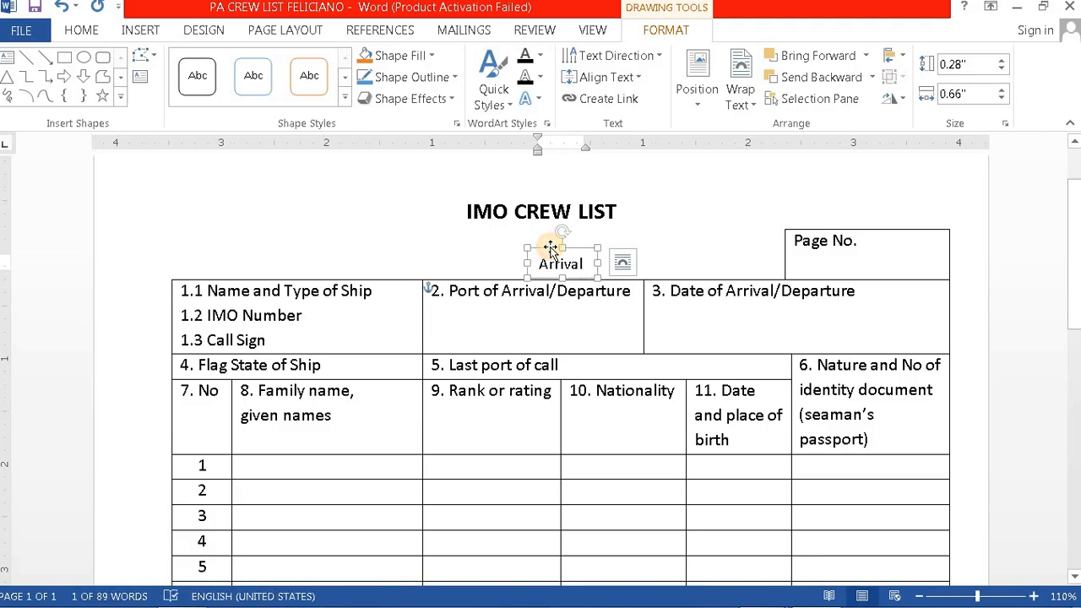
{"action": "right_click", "coordinate": [550, 251]}
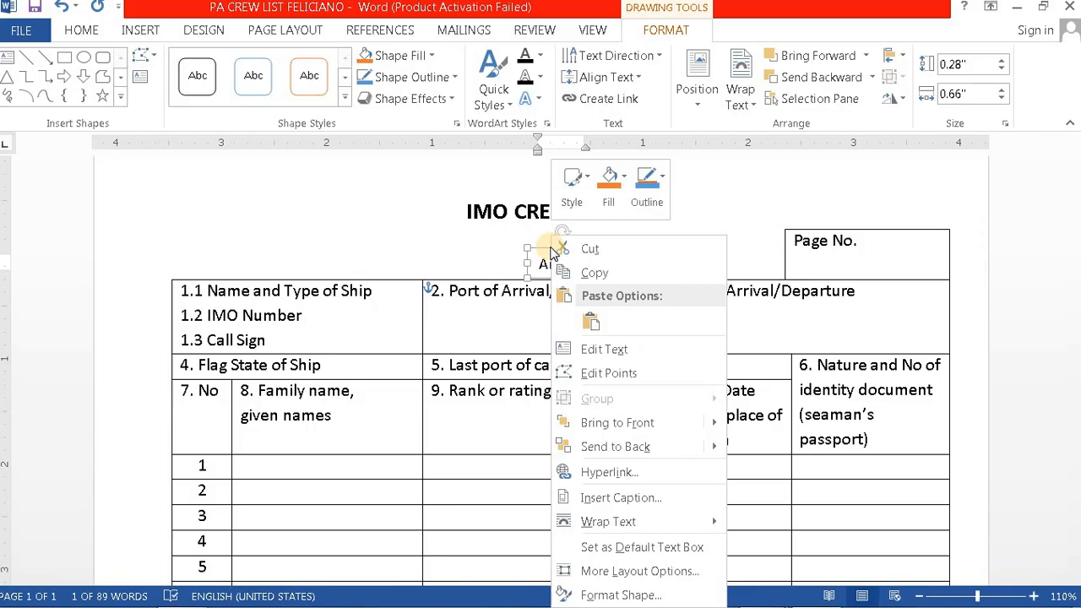
{"action": "left_click", "coordinate": [596, 270]}
{"action": "right_click", "coordinate": [672, 261]}
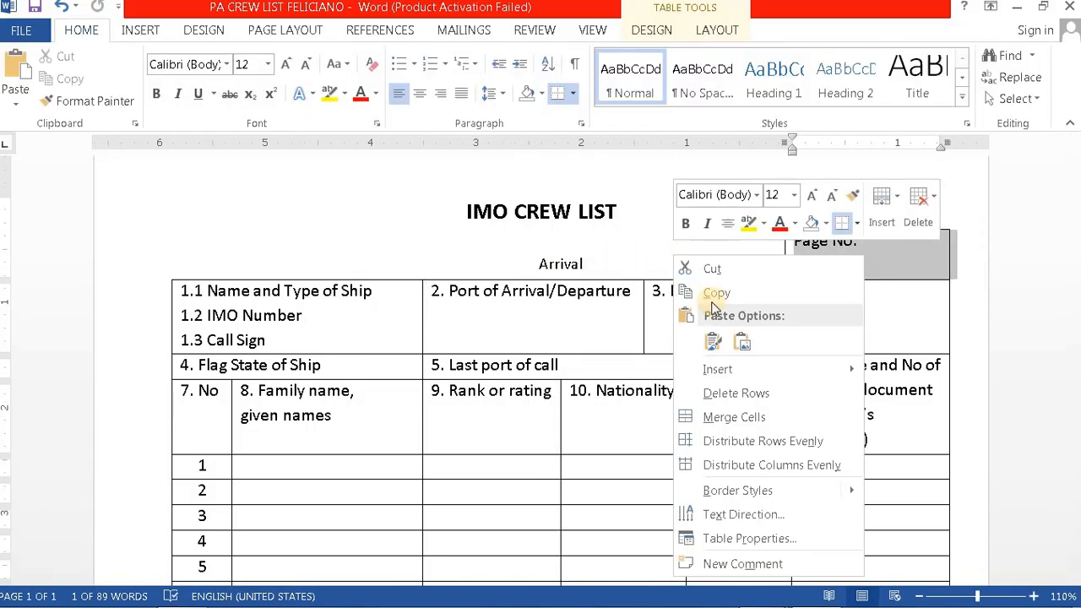
{"action": "left_click", "coordinate": [712, 342]}
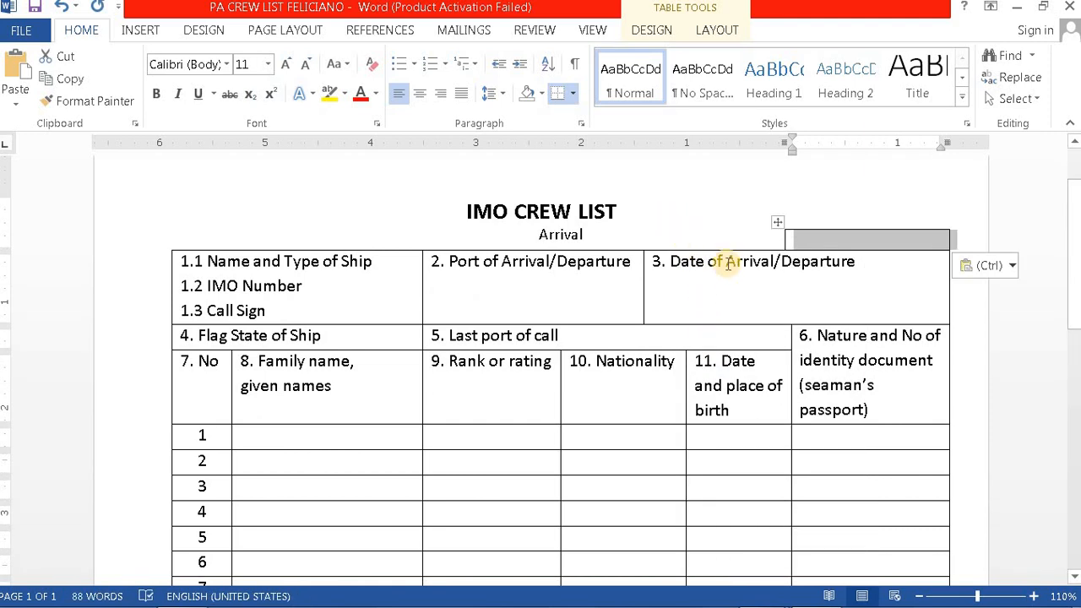
Step: Reselect the Arrival label under the title and review its wrapping options without changes
{"action": "scroll", "coordinate": [625, 334], "scroll_direction": "up", "scroll_amount": 2}
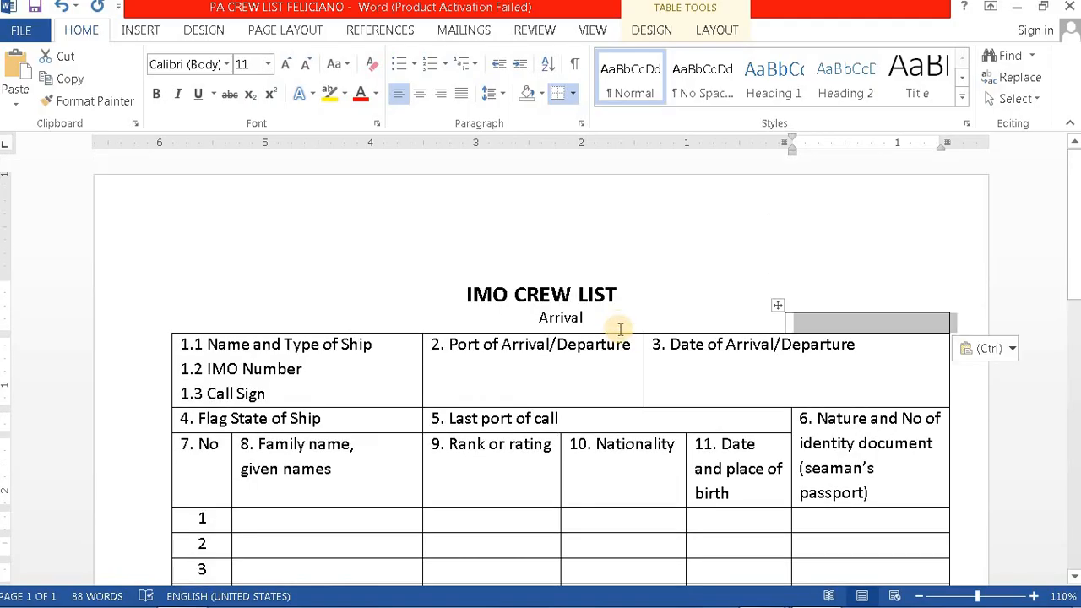
{"action": "scroll", "coordinate": [622, 338], "scroll_direction": "down", "scroll_amount": 10}
{"action": "scroll", "coordinate": [620, 340], "scroll_direction": "up", "scroll_amount": 6}
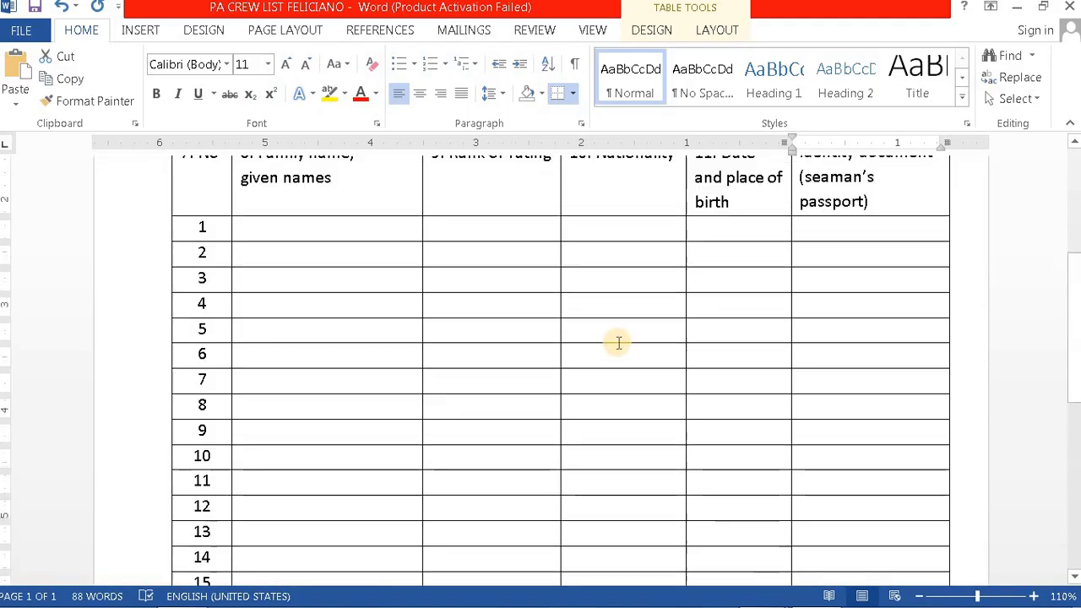
{"action": "scroll", "coordinate": [618, 342], "scroll_direction": "up", "scroll_amount": 7}
{"action": "left_click", "coordinate": [652, 287]}
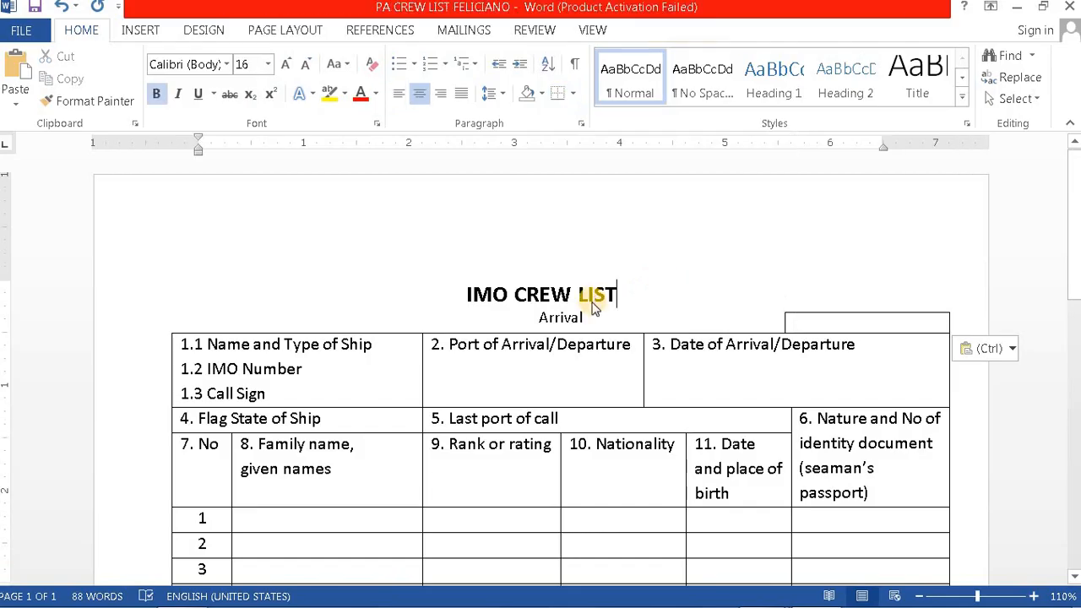
{"action": "left_click", "coordinate": [581, 318]}
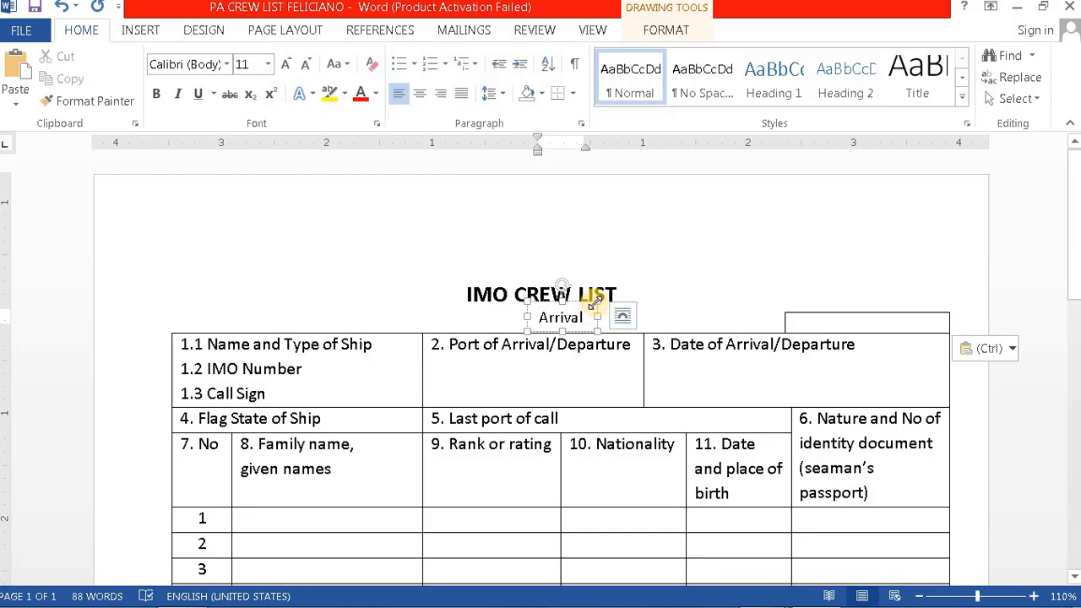
{"action": "left_click", "coordinate": [431, 289]}
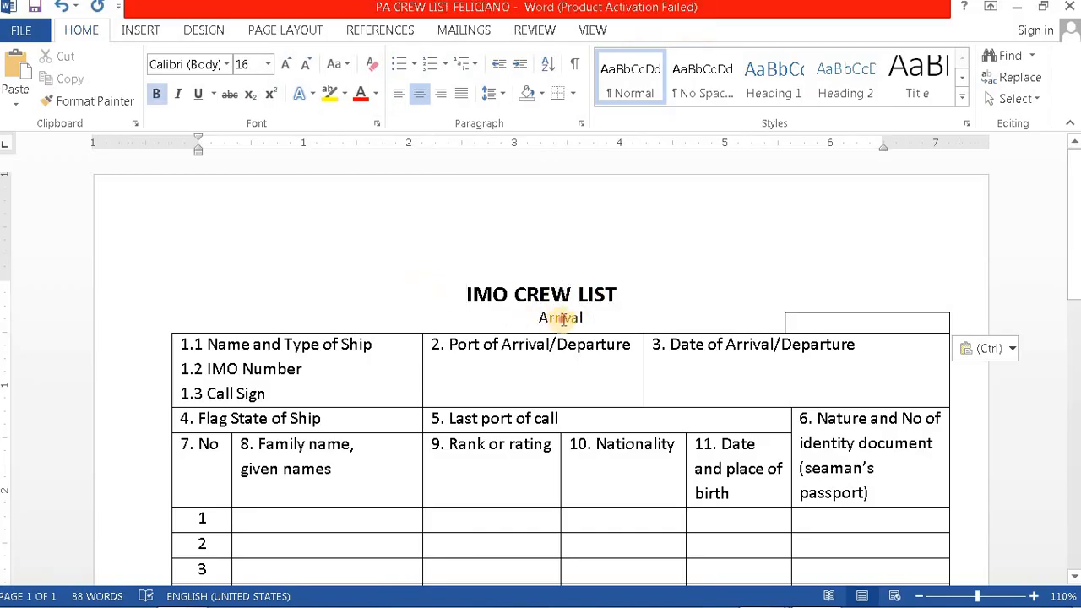
{"action": "left_click", "coordinate": [564, 319]}
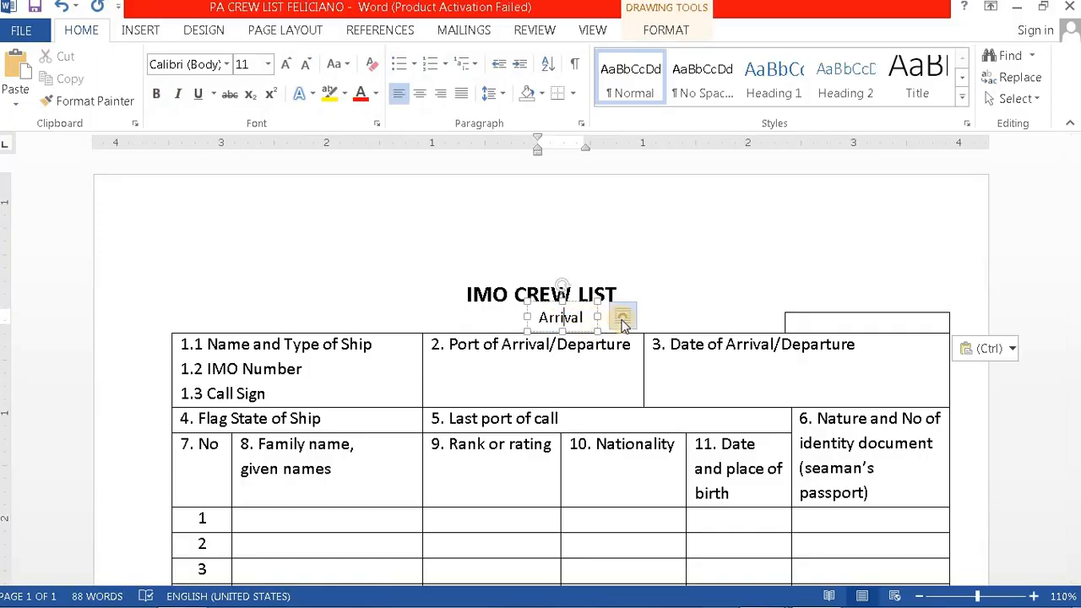
{"action": "left_click", "coordinate": [623, 320]}
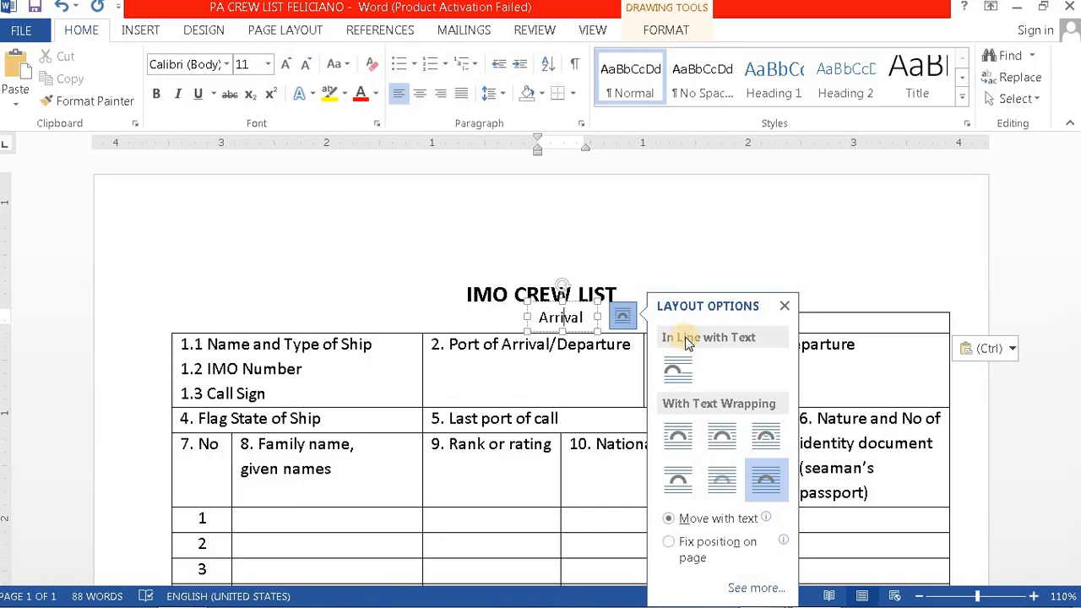
{"action": "left_click", "coordinate": [631, 273]}
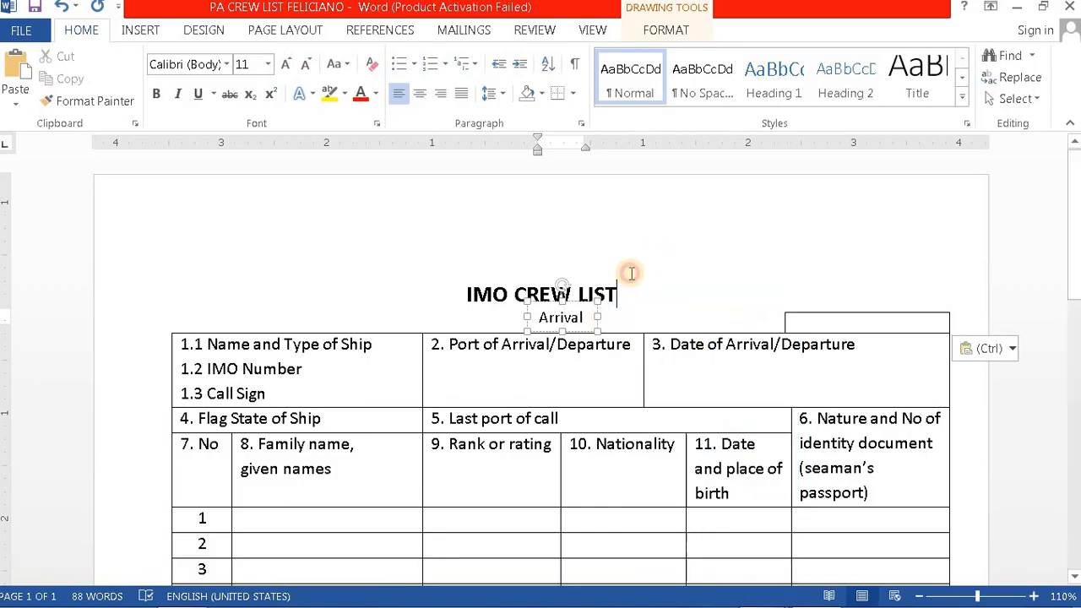
Step: Copy the Arrival label box again and select the empty top-right cell
{"action": "left_click", "coordinate": [591, 317]}
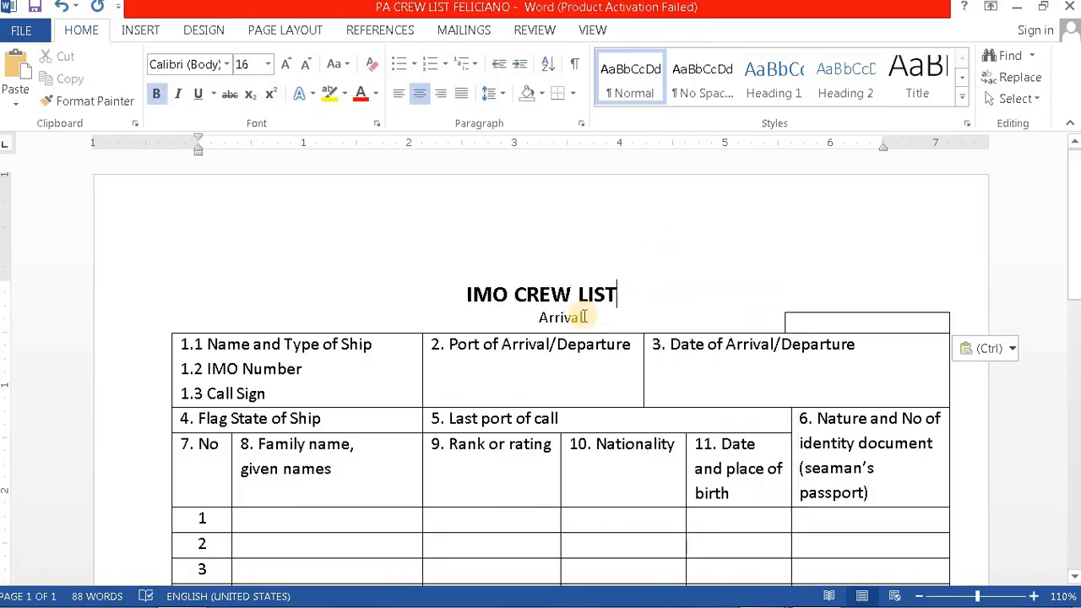
{"action": "left_click", "coordinate": [526, 315]}
{"action": "right_click", "coordinate": [527, 314]}
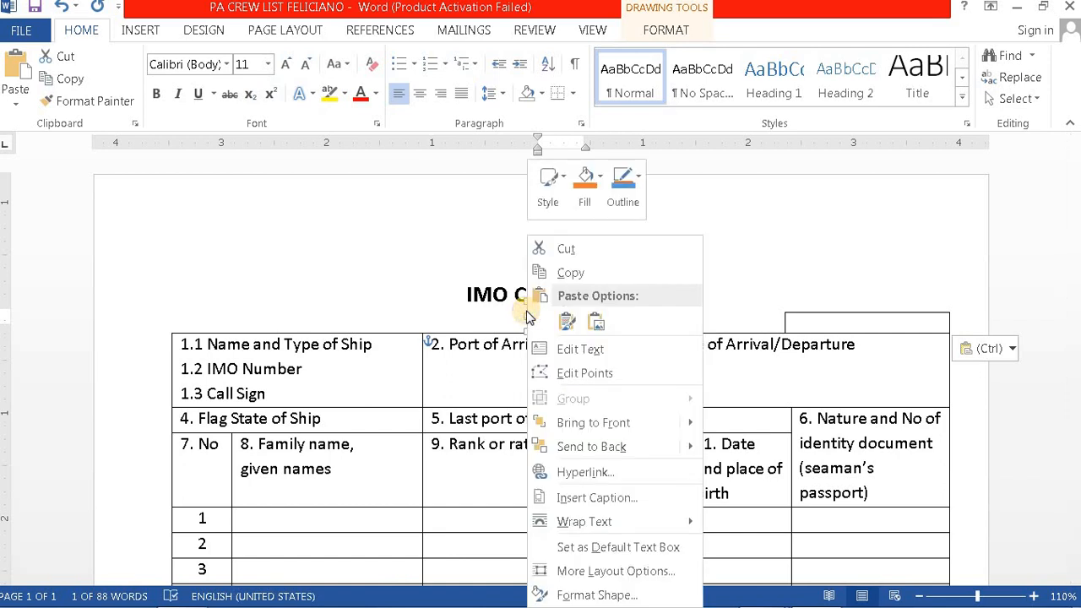
{"action": "left_click", "coordinate": [579, 274]}
{"action": "left_click", "coordinate": [717, 271]}
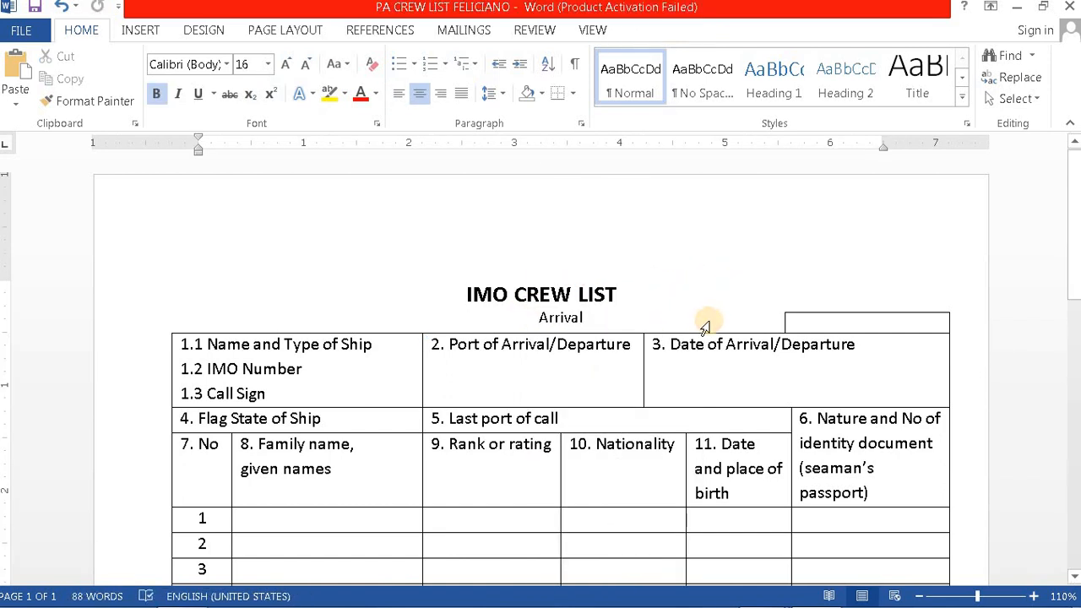
{"action": "left_click", "coordinate": [732, 325]}
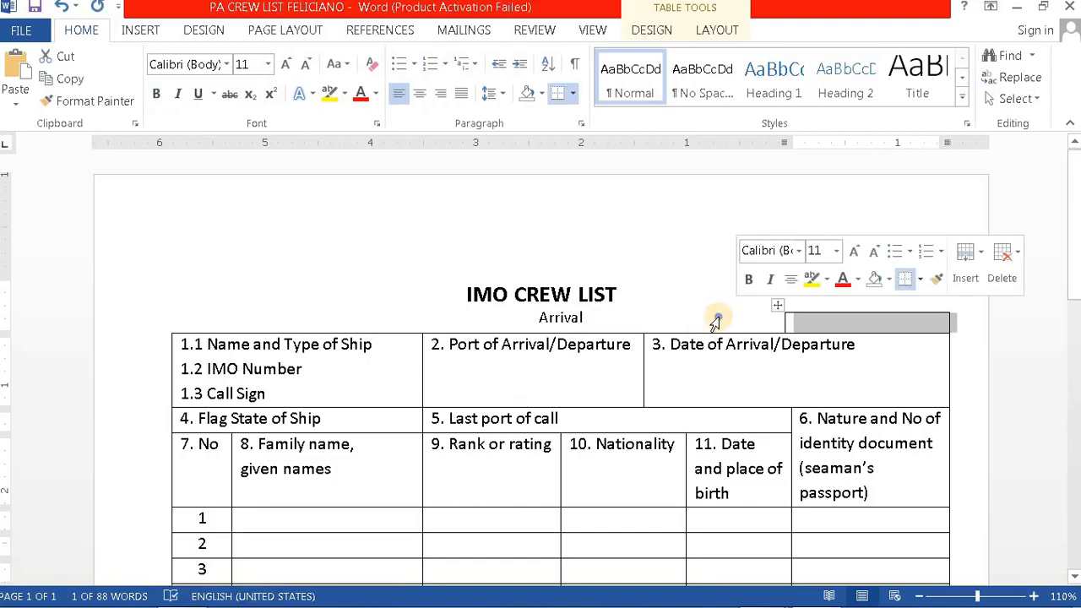
Step: Paste into the top-right cell, then undo and redo until it reads Page No
{"action": "right_click", "coordinate": [715, 321]}
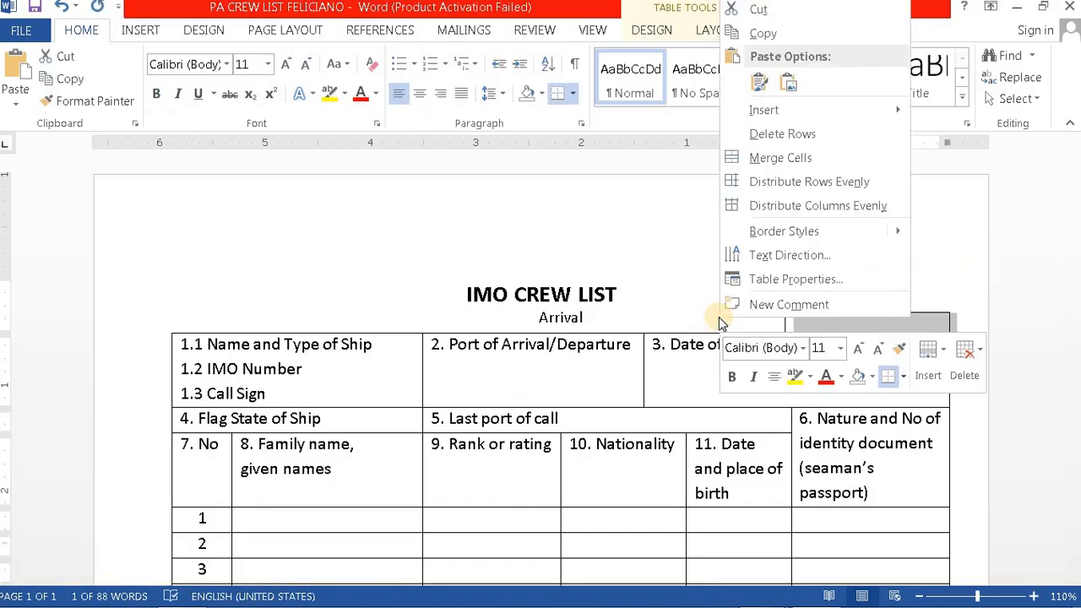
{"action": "left_click", "coordinate": [759, 88]}
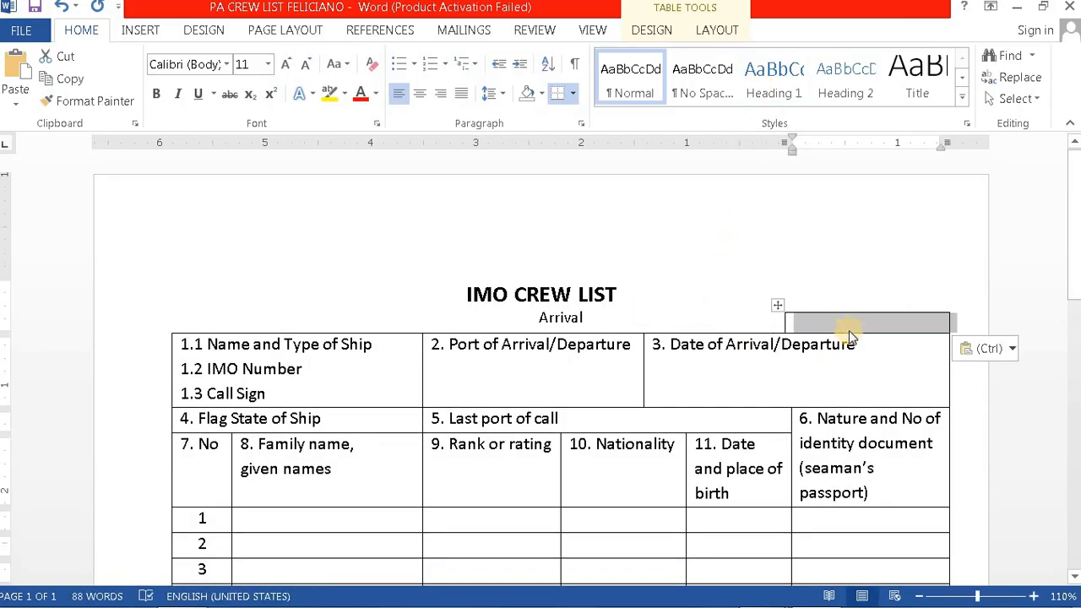
{"action": "left_click", "coordinate": [64, 7]}
{"action": "left_click", "coordinate": [64, 8]}
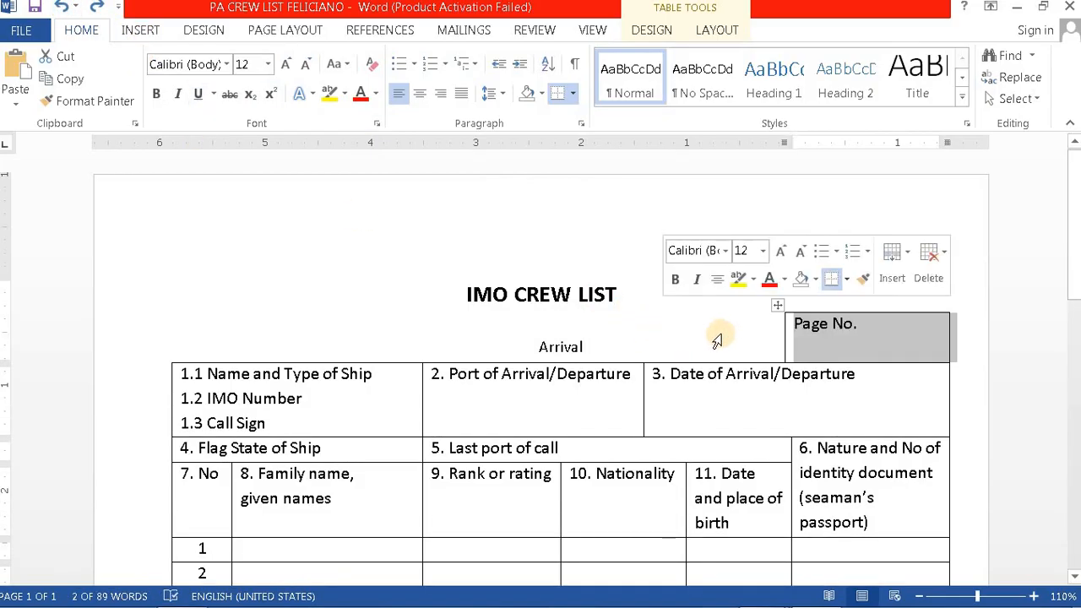
{"action": "left_click", "coordinate": [574, 345]}
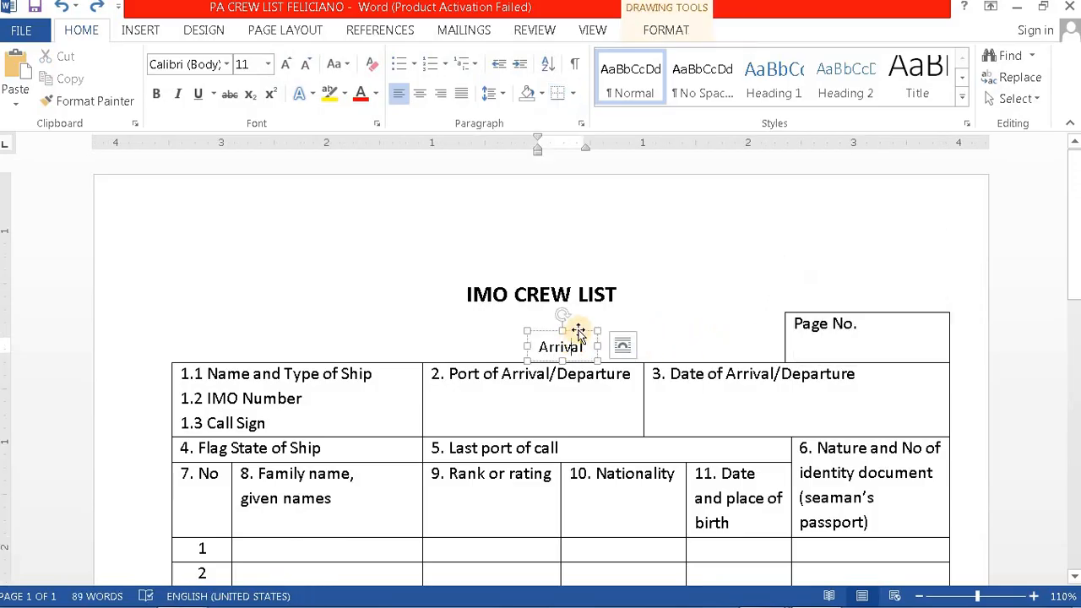
{"action": "left_click", "coordinate": [696, 313]}
{"action": "left_click", "coordinate": [658, 323]}
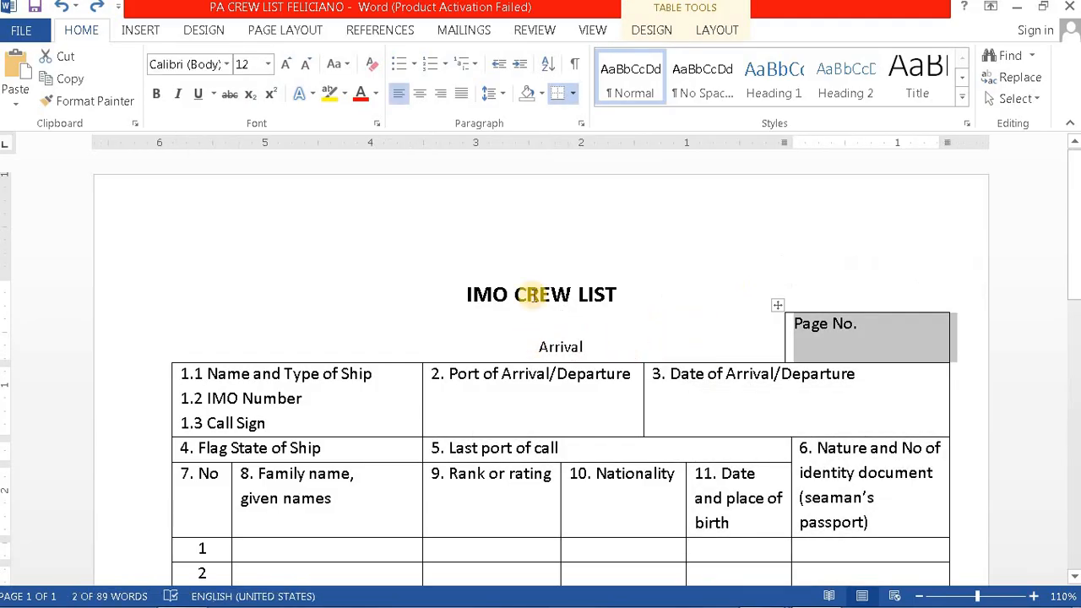
Step: Insert a simple text box floating in front of text above the table, reading 'Departure'
{"action": "left_click", "coordinate": [141, 30]}
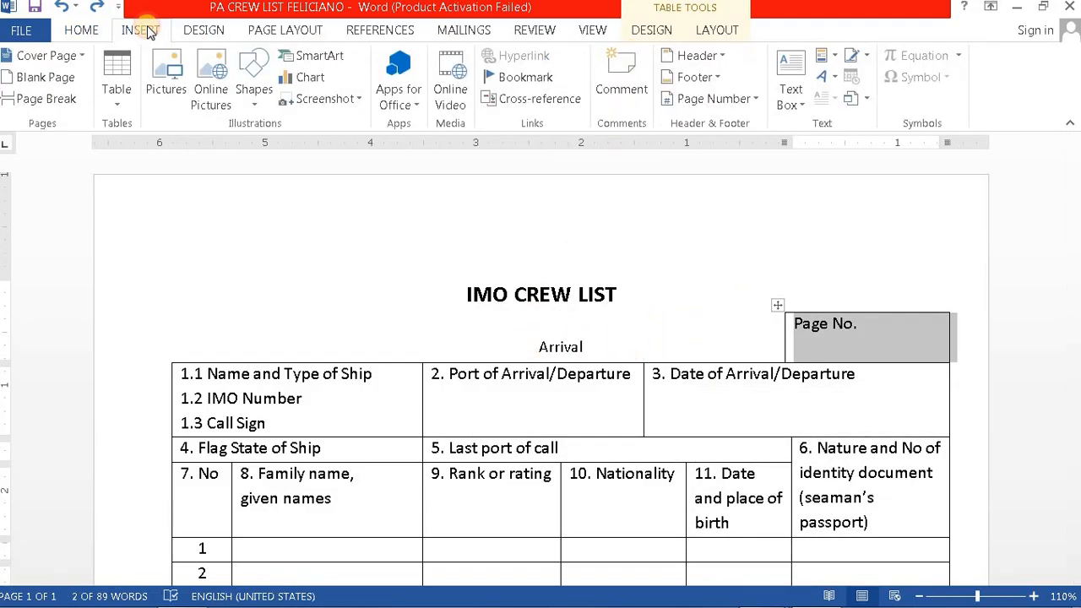
{"action": "left_click", "coordinate": [794, 76]}
{"action": "left_click", "coordinate": [718, 173]}
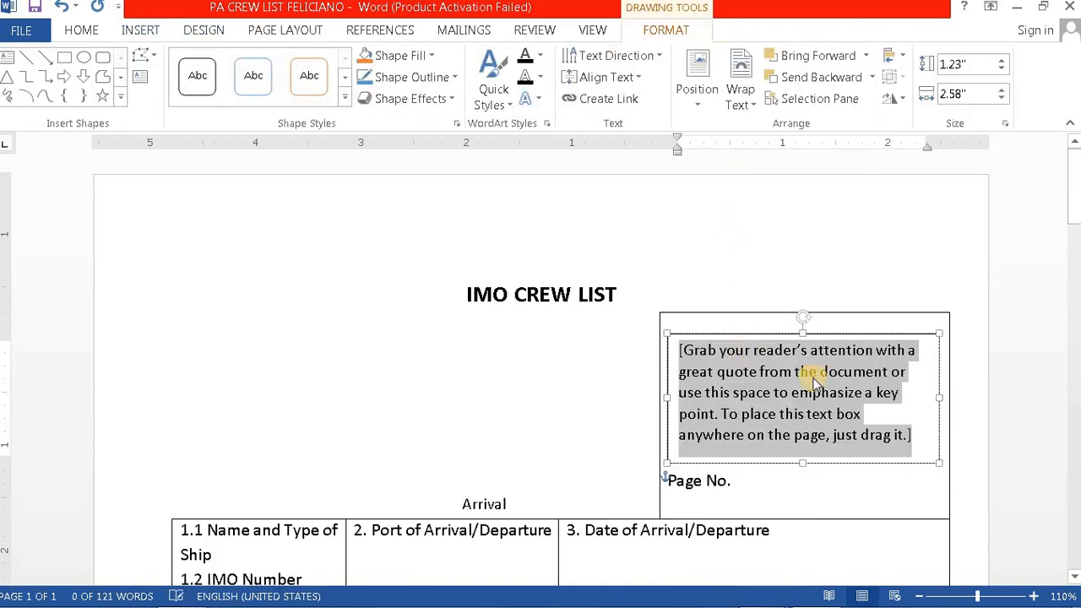
{"action": "left_click", "coordinate": [939, 363]}
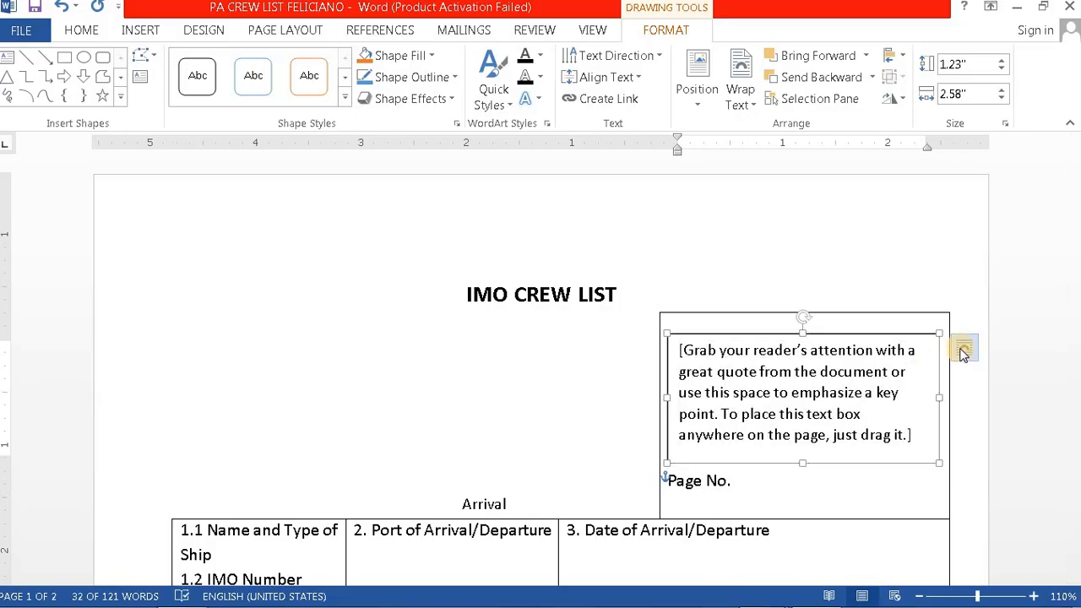
{"action": "left_click", "coordinate": [966, 353]}
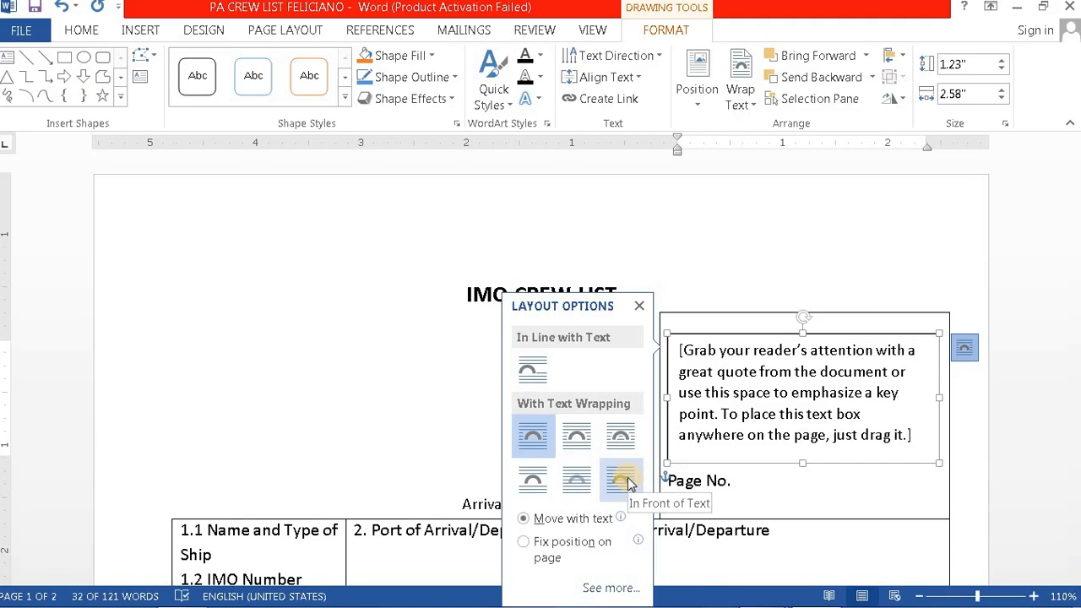
{"action": "left_click", "coordinate": [625, 483]}
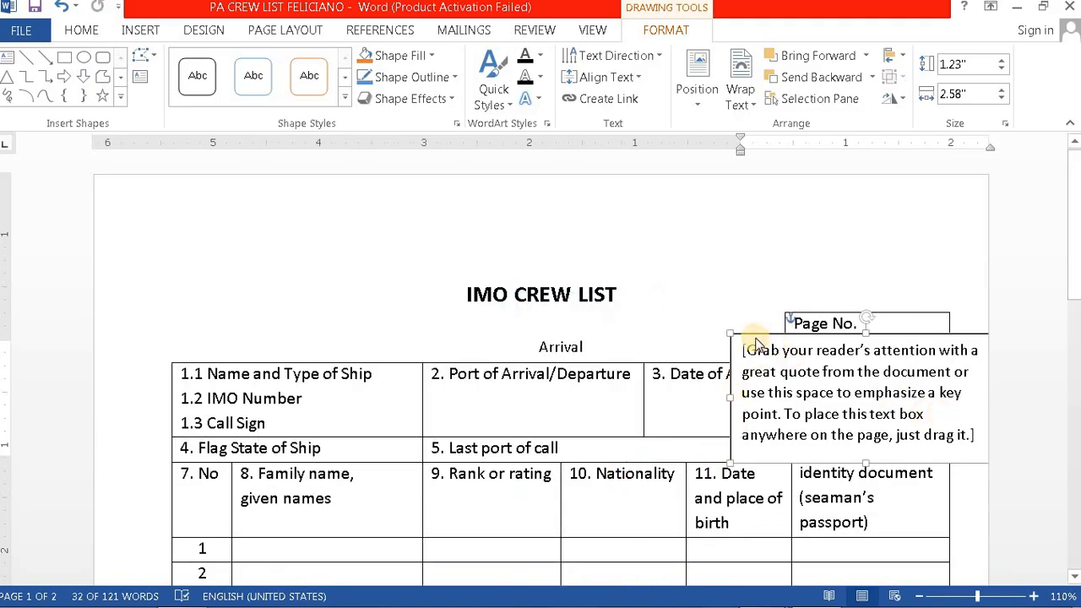
{"action": "left_click_drag", "start_coordinate": [749, 331], "coordinate": [674, 271]}
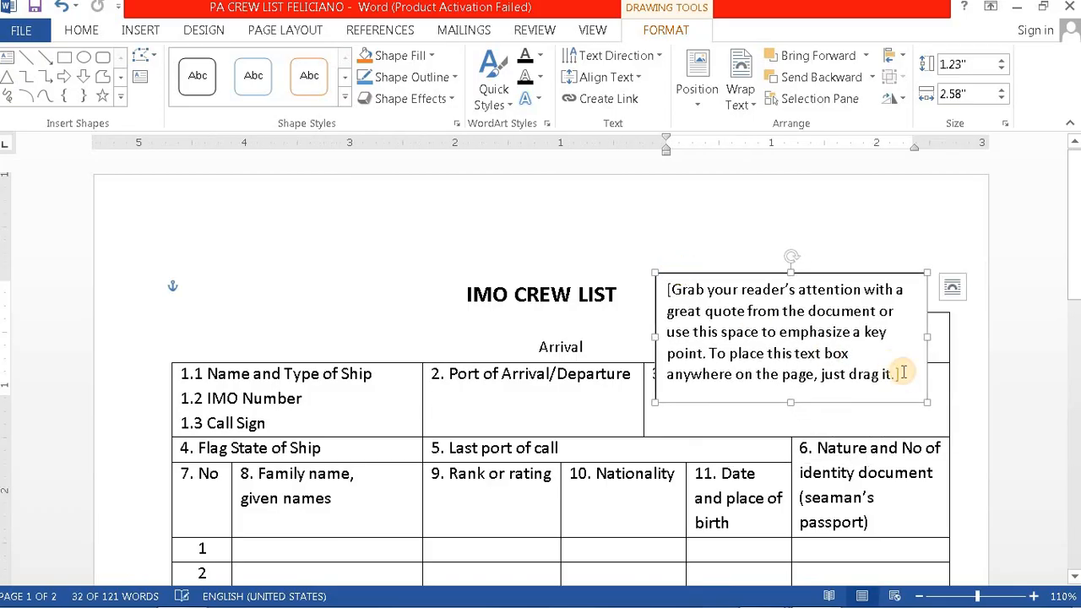
{"action": "left_click_drag", "start_coordinate": [901, 379], "coordinate": [673, 291]}
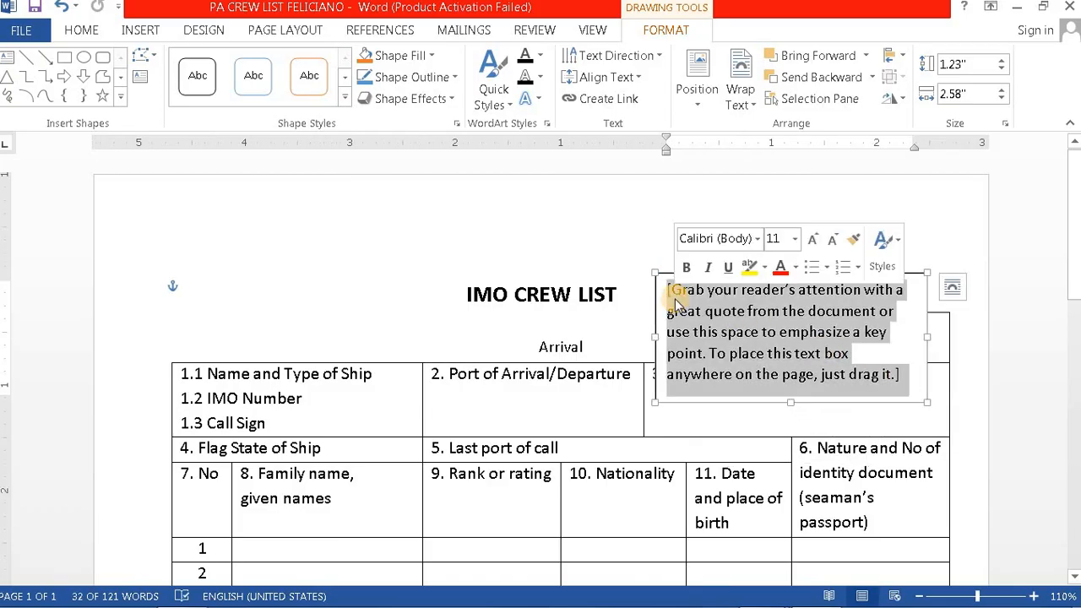
{"action": "type", "text": "Departure"}
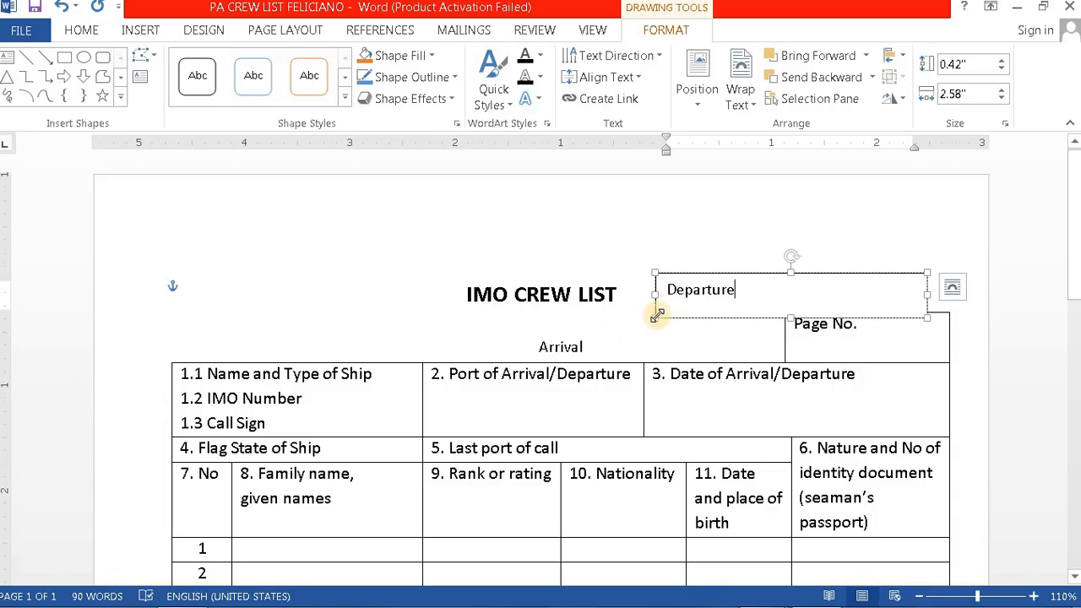
Step: Resize the Departure box to a single line and place it beside Arrival
{"action": "left_click_drag", "start_coordinate": [656, 315], "coordinate": [671, 302]}
{"action": "left_click_drag", "start_coordinate": [926, 288], "coordinate": [760, 289]}
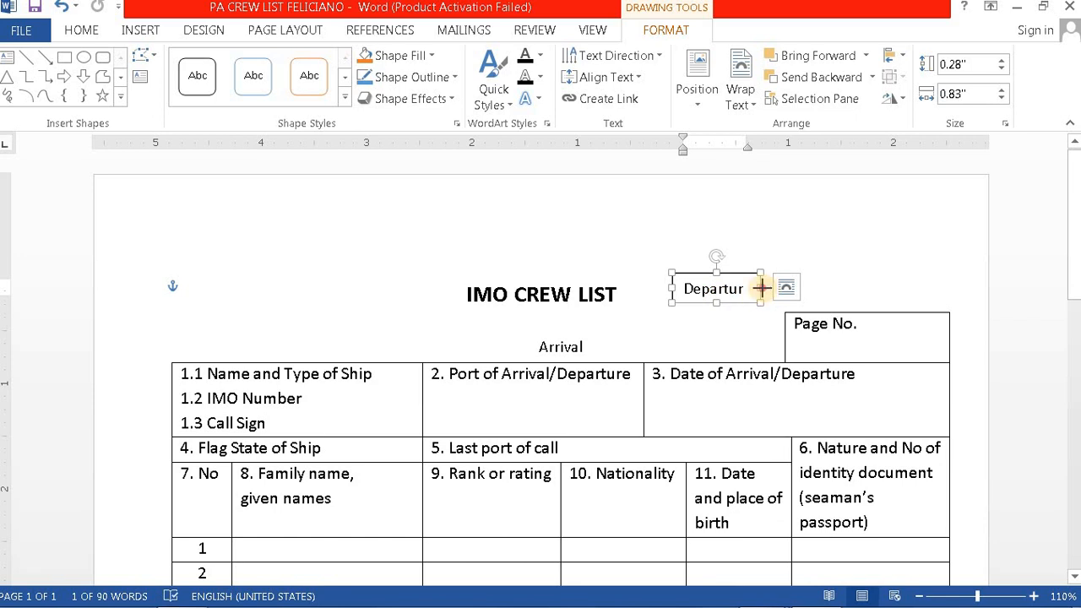
{"action": "left_click_drag", "start_coordinate": [762, 288], "coordinate": [770, 288]}
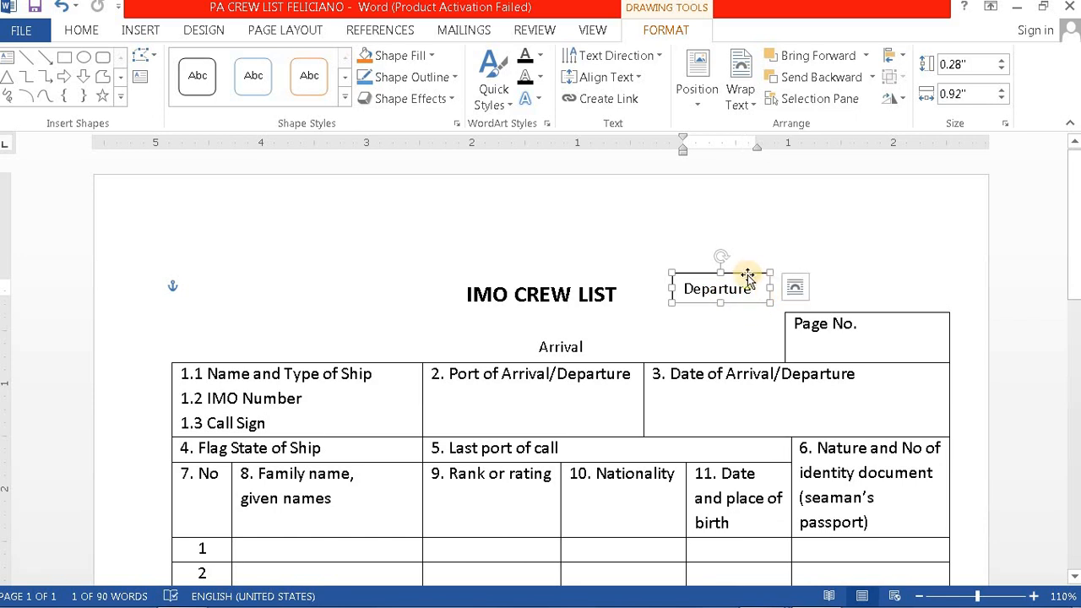
{"action": "right_click", "coordinate": [748, 275]}
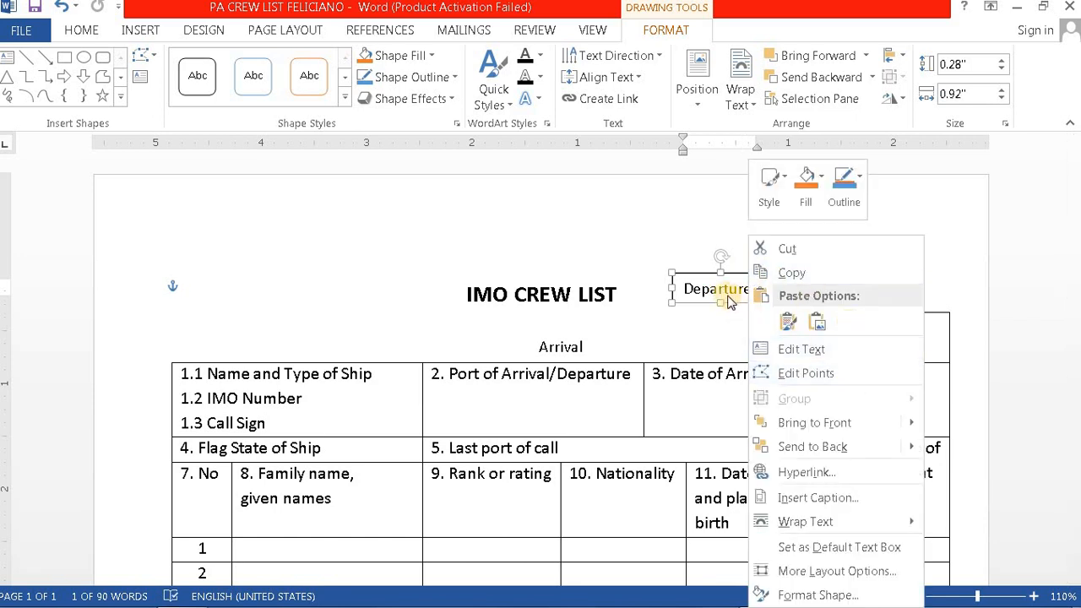
{"action": "left_click", "coordinate": [698, 282]}
{"action": "left_click_drag", "start_coordinate": [695, 272], "coordinate": [668, 327]}
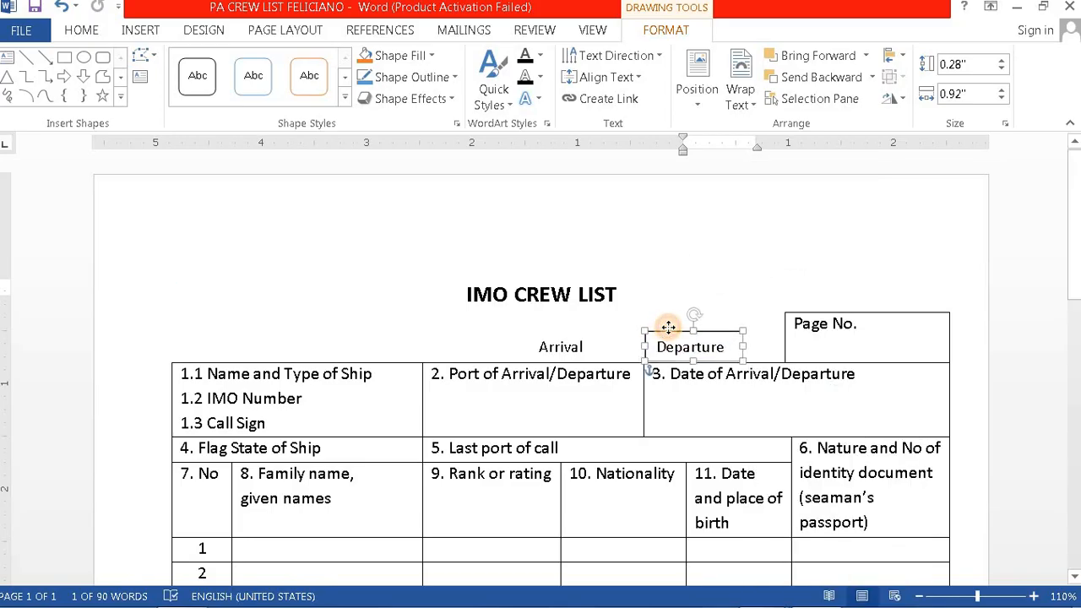
Step: Set the Departure box outline to No line so it is borderless
{"action": "right_click", "coordinate": [725, 333]}
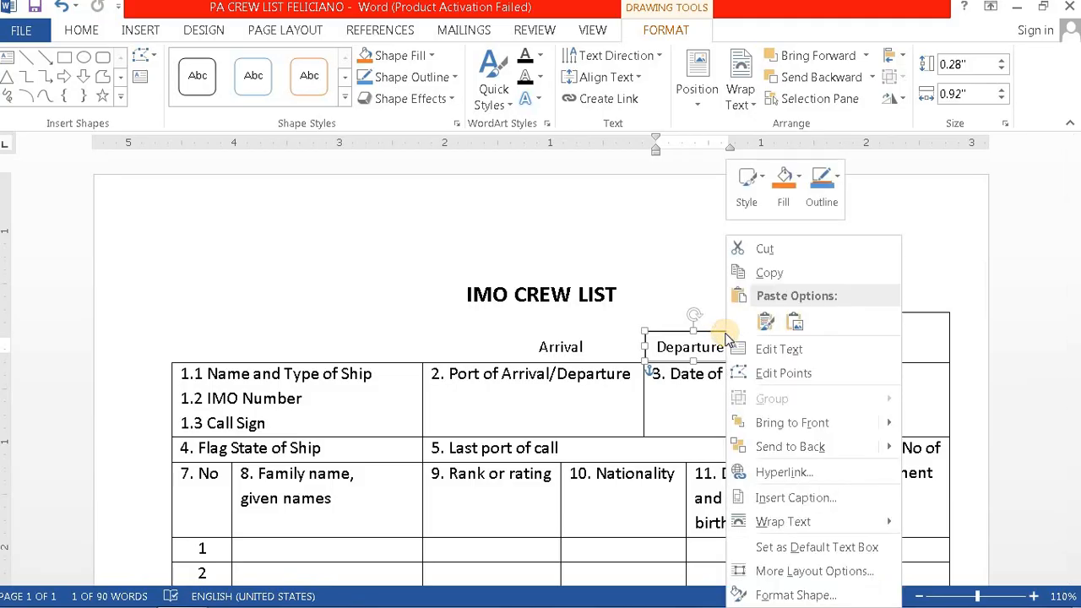
{"action": "left_click", "coordinate": [780, 596]}
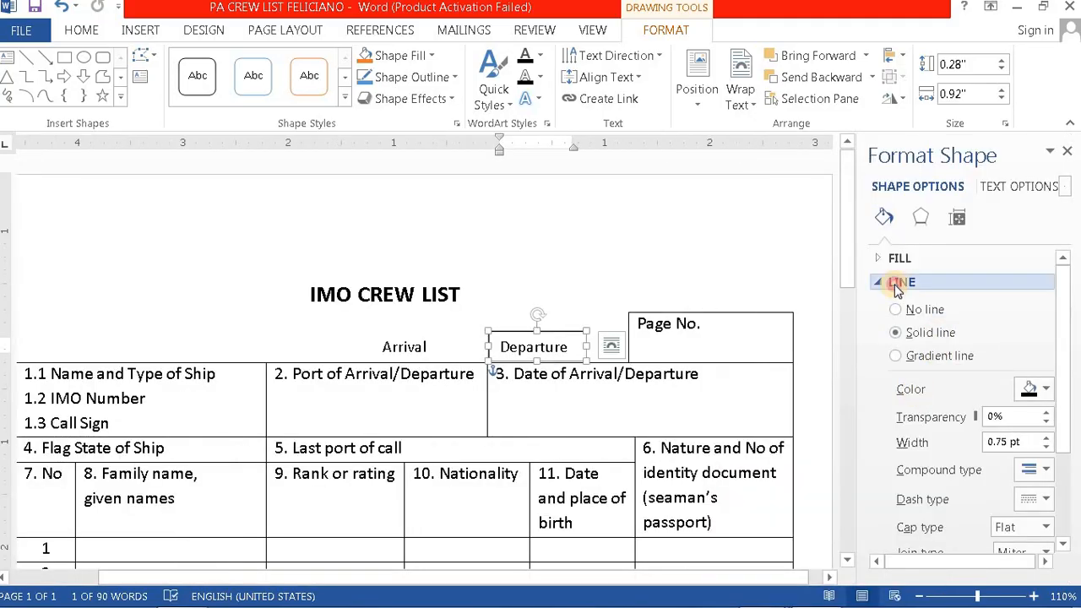
{"action": "left_click", "coordinate": [901, 284]}
{"action": "left_click", "coordinate": [902, 284]}
{"action": "left_click", "coordinate": [897, 309]}
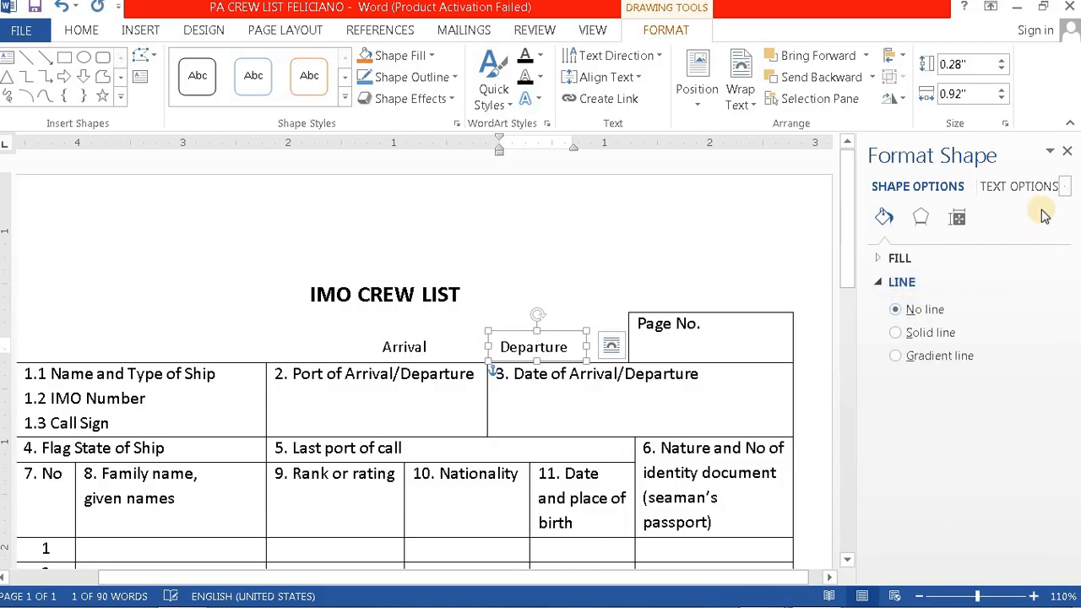
{"action": "left_click", "coordinate": [1067, 154]}
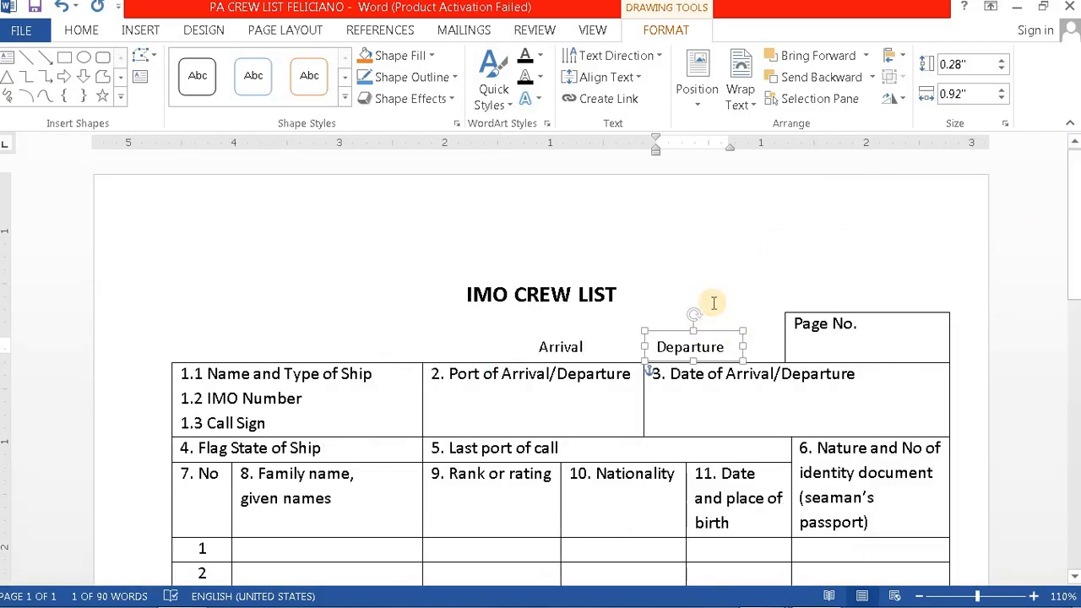
{"action": "left_click", "coordinate": [782, 263]}
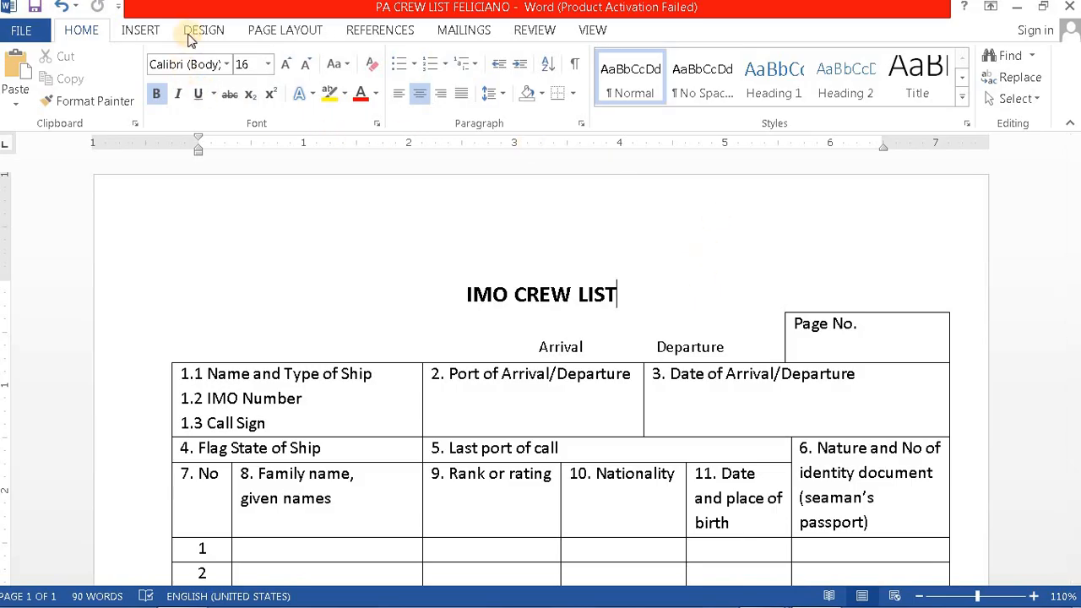
Step: Draw a small 0.17" by 0.27" rectangle just left of the Arrival label as a checkbox
{"action": "left_click", "coordinate": [142, 29]}
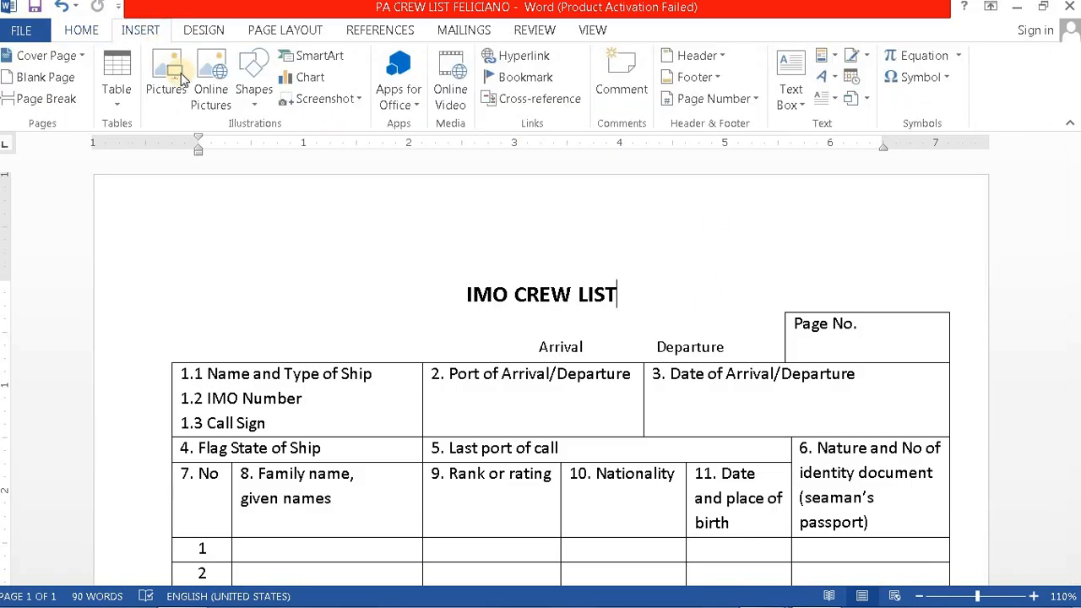
{"action": "left_click", "coordinate": [250, 103]}
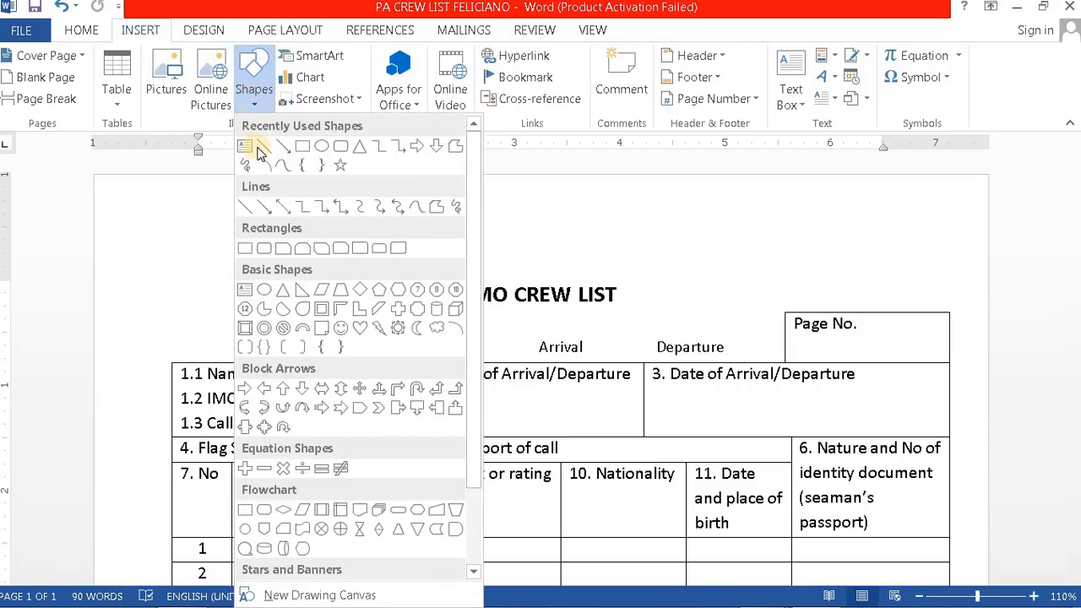
{"action": "left_click", "coordinate": [304, 148]}
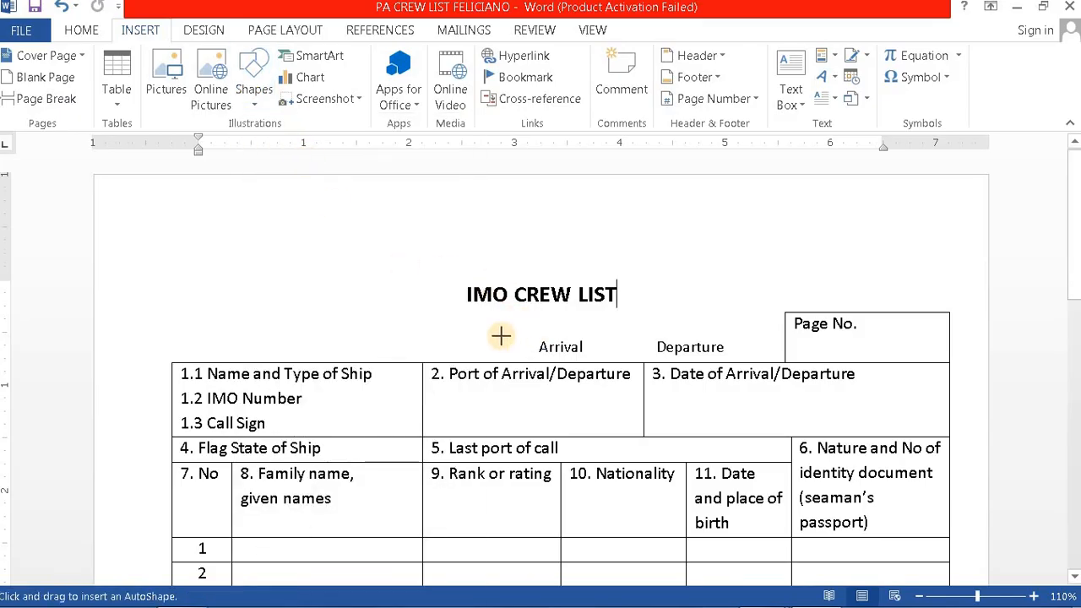
{"action": "left_click_drag", "start_coordinate": [495, 336], "coordinate": [518, 353]}
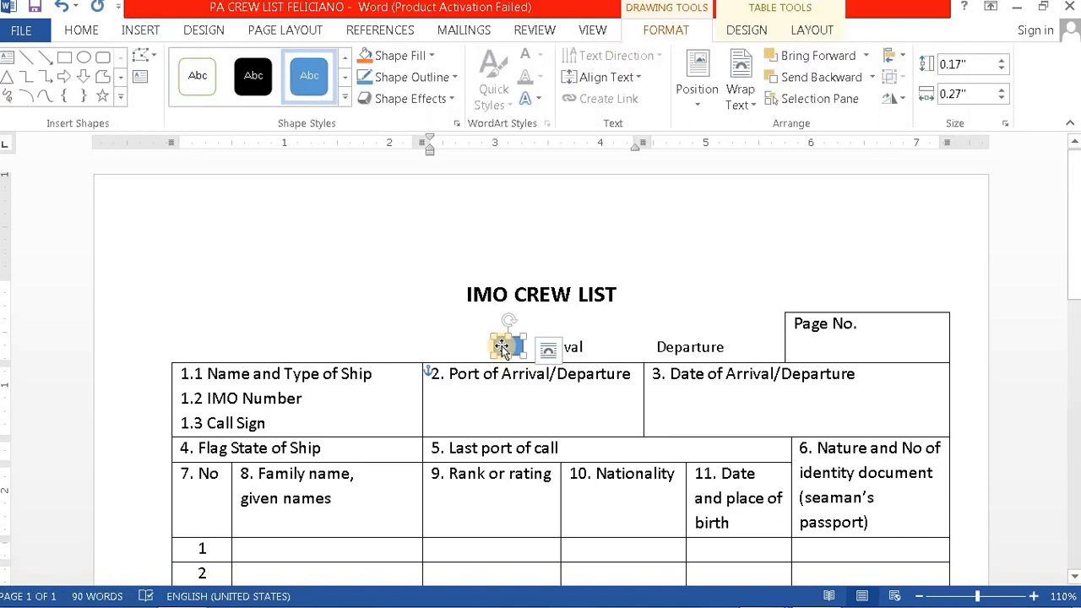
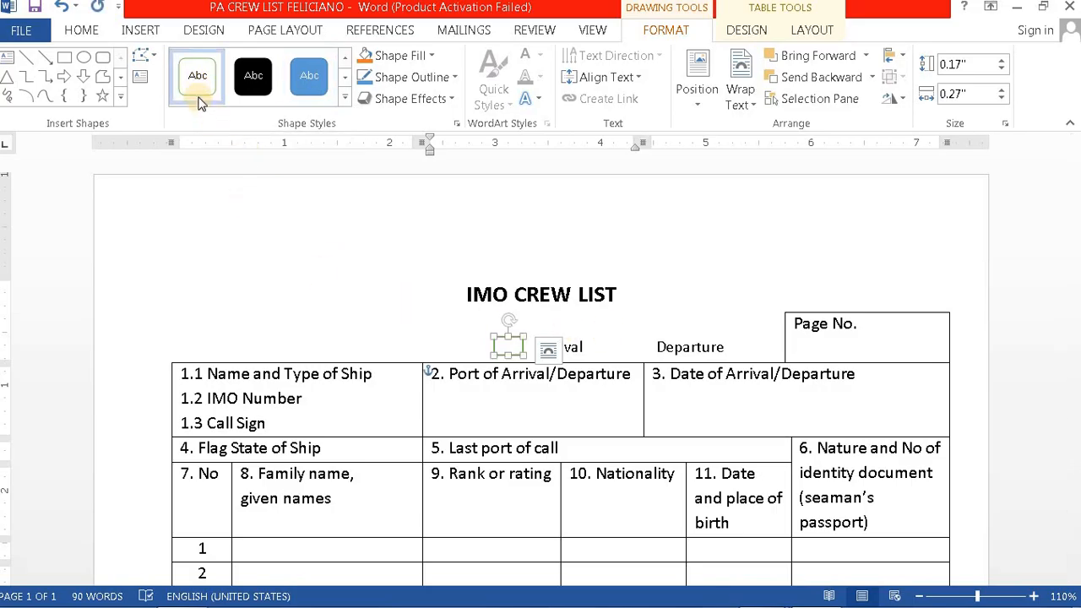
Step: Change the Arrival checkbox square's outline colour from green to black in Format Shape
{"action": "right_click", "coordinate": [517, 343]}
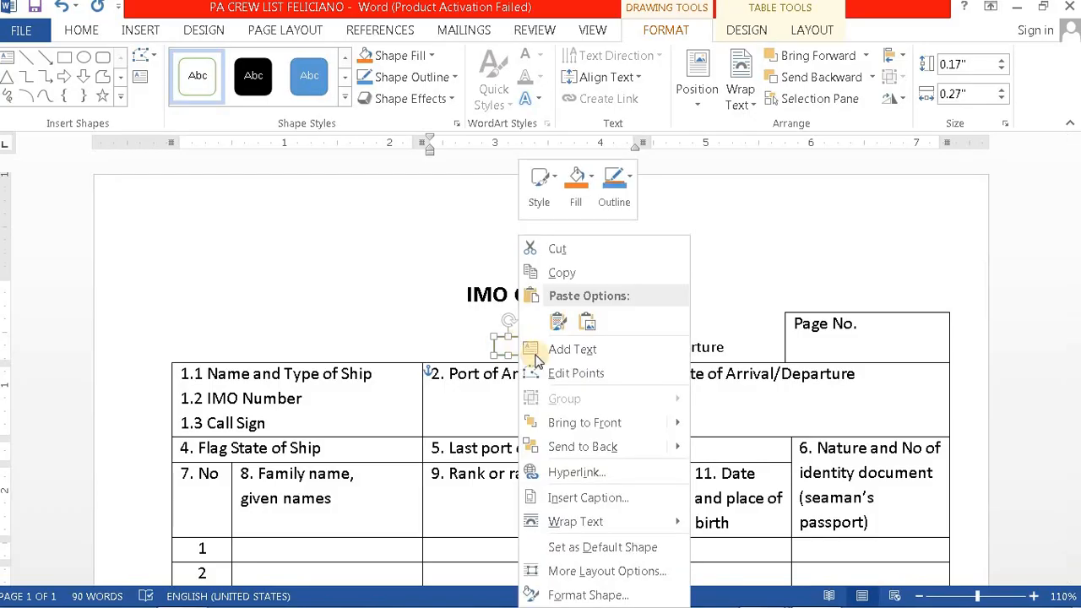
{"action": "left_click", "coordinate": [589, 595]}
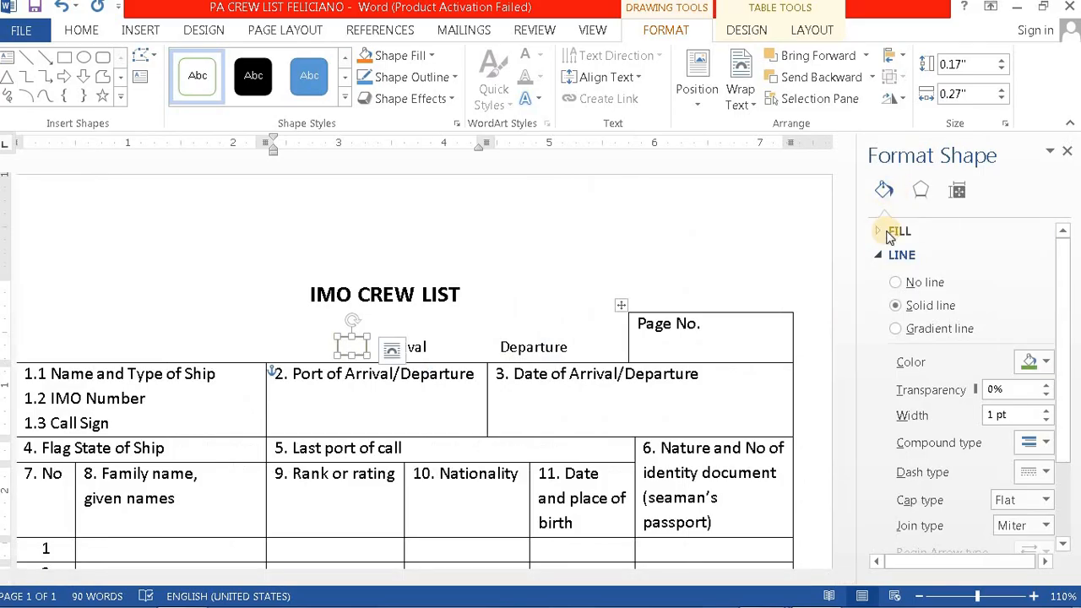
{"action": "left_click", "coordinate": [1049, 363]}
{"action": "left_click", "coordinate": [948, 407]}
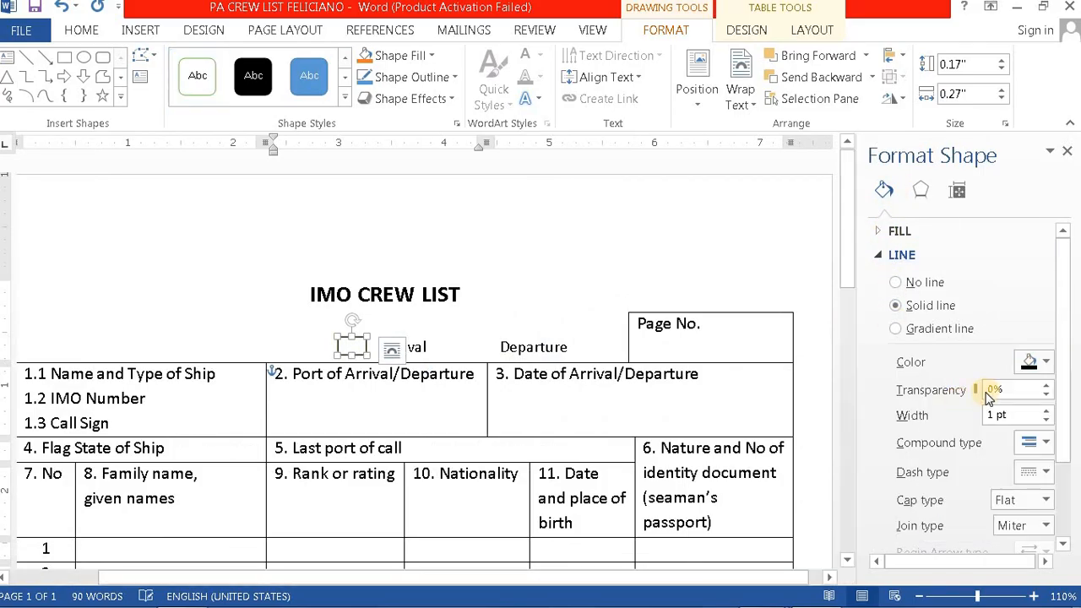
{"action": "left_click", "coordinate": [1068, 154]}
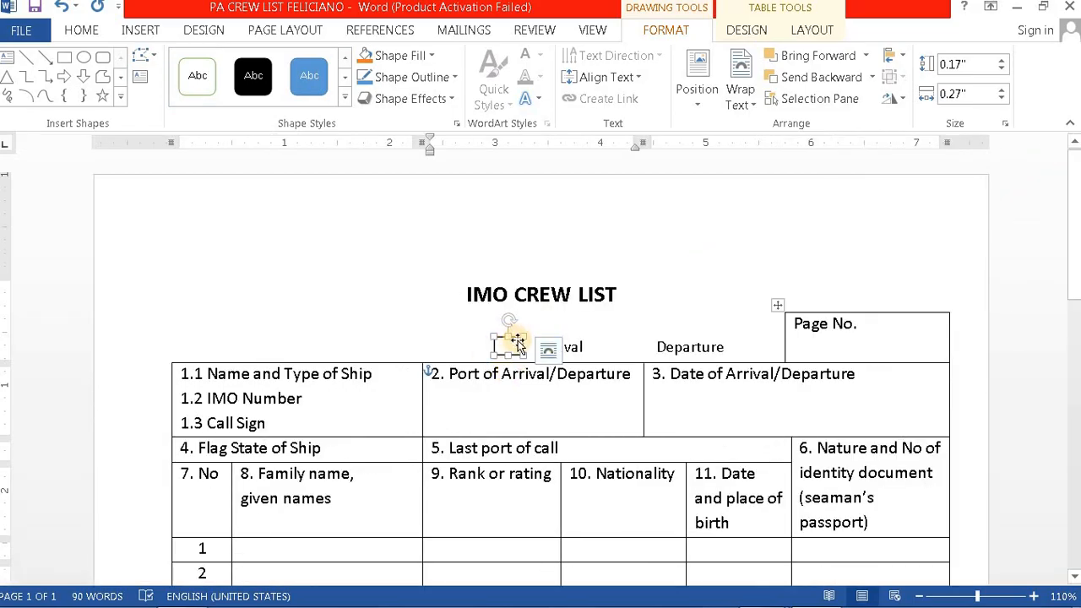
{"action": "left_click", "coordinate": [636, 310]}
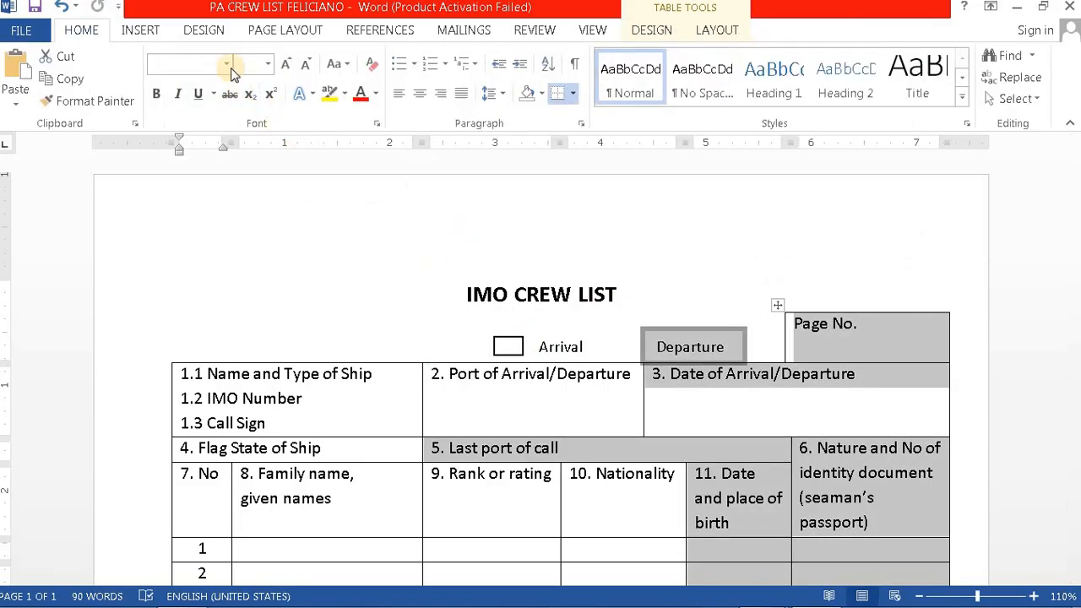
Step: Draw a small rectangle near Departure and set it to wrap In Front of Text
{"action": "left_click", "coordinate": [149, 30]}
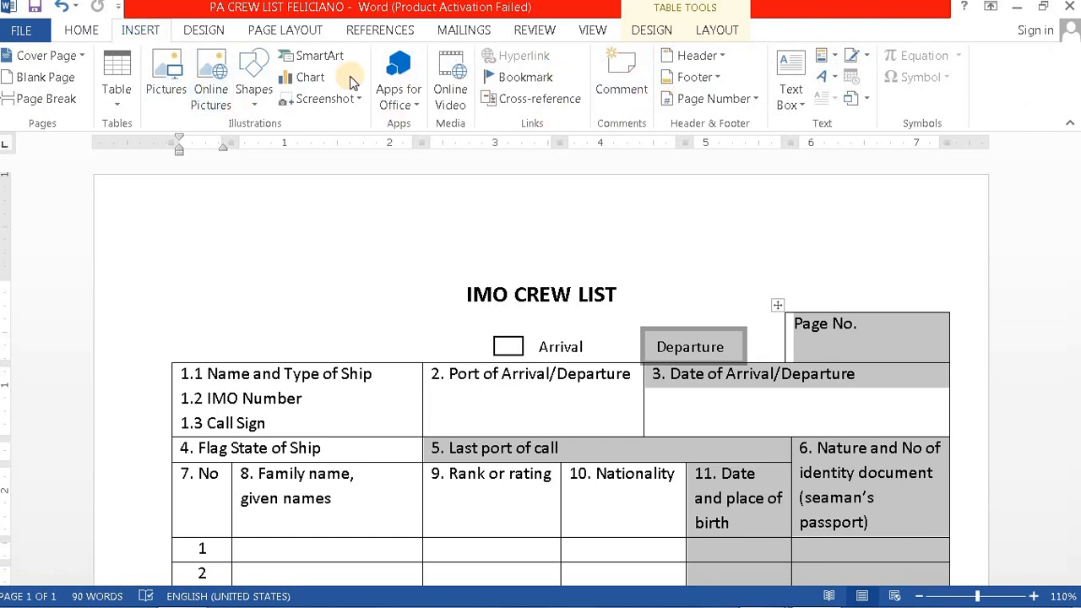
{"action": "left_click", "coordinate": [252, 84]}
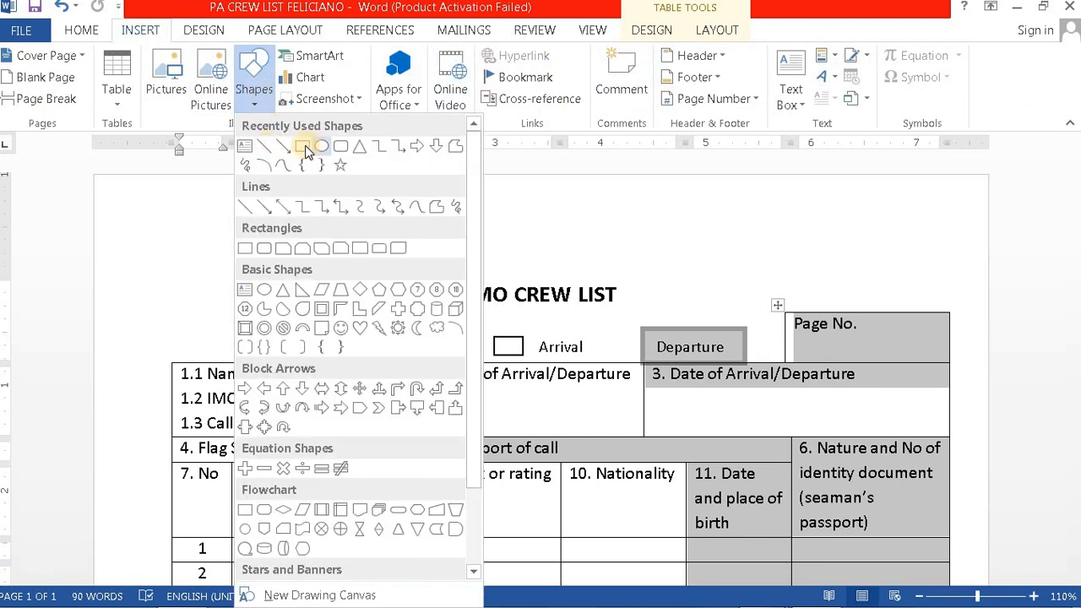
{"action": "left_click", "coordinate": [304, 149]}
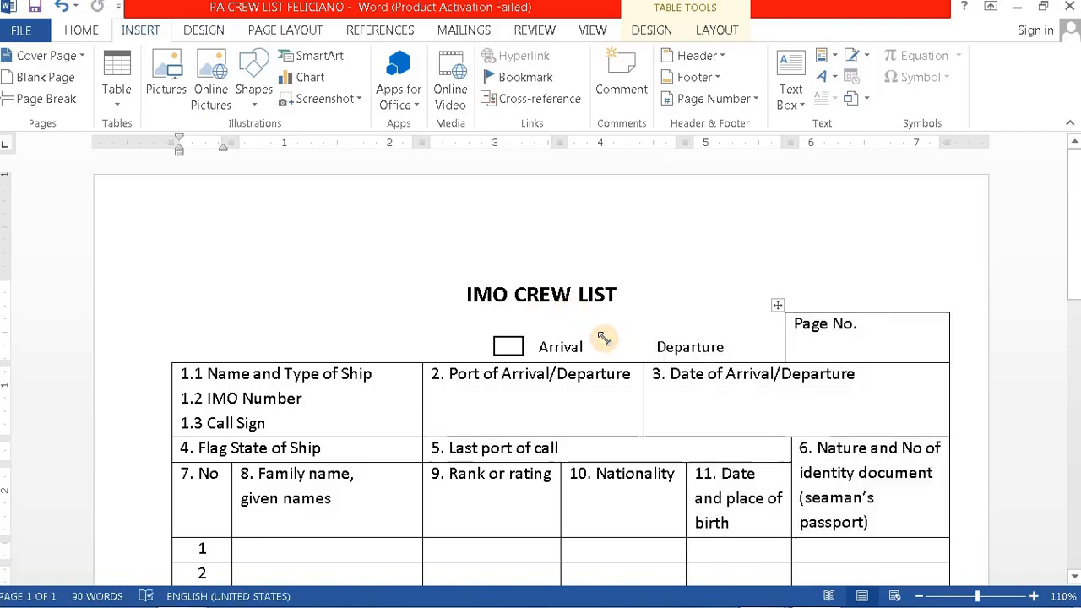
{"action": "mouse_move", "coordinate": [604, 339]}
{"action": "left_mouse_down"}
{"action": "mouse_move", "coordinate": [710, 441]}
{"action": "mouse_move", "coordinate": [638, 357]}
{"action": "mouse_move", "coordinate": [647, 360]}
{"action": "left_mouse_up"}
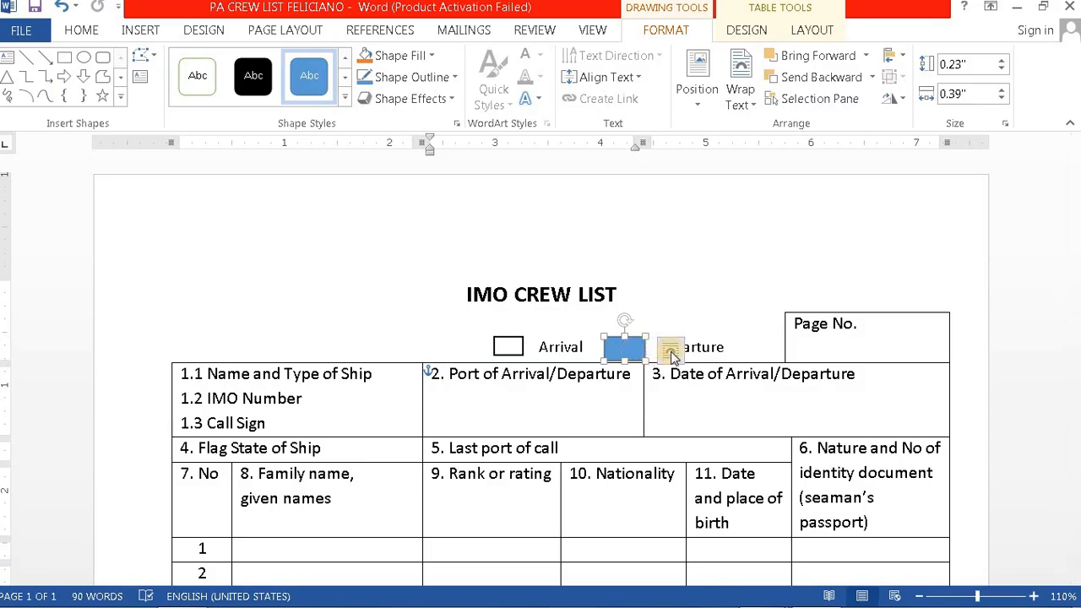
{"action": "left_click", "coordinate": [671, 351]}
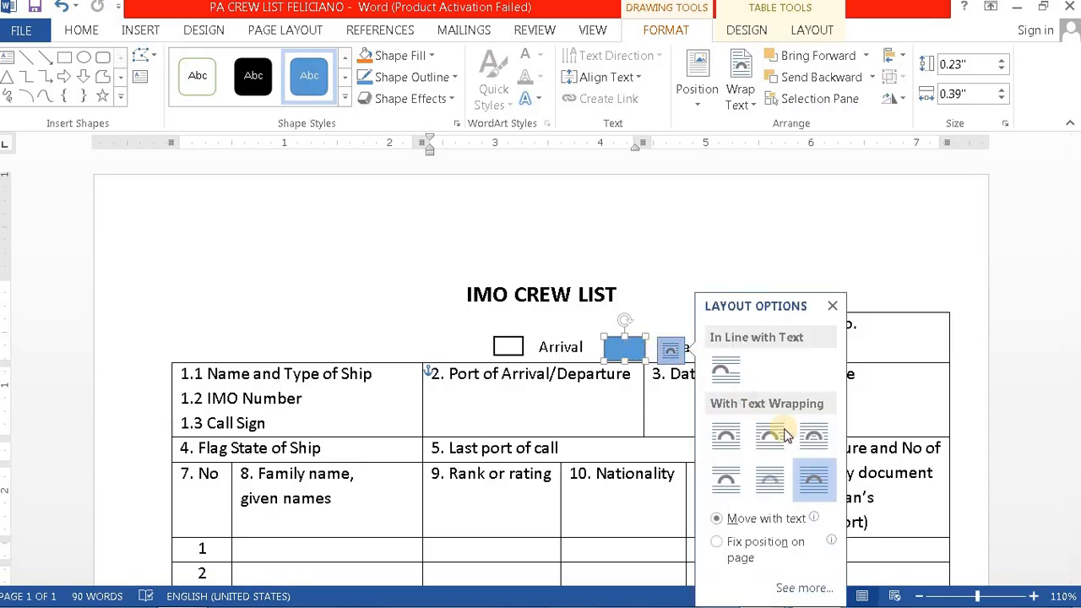
{"action": "left_click", "coordinate": [809, 481]}
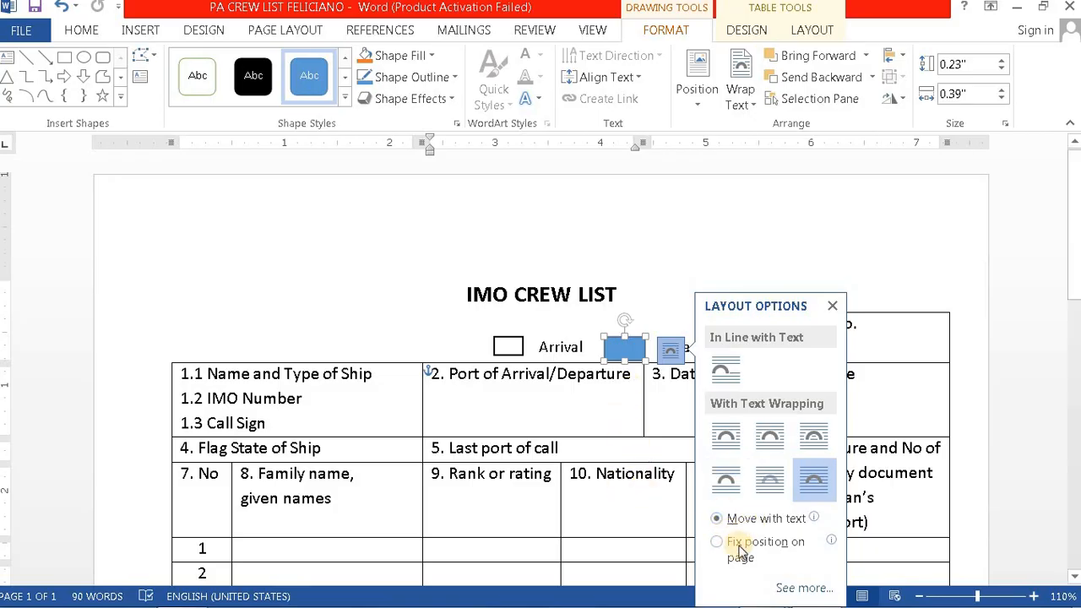
Step: Give the rectangle no fill and a black outline, then move it just left of Departure
{"action": "right_click", "coordinate": [635, 353]}
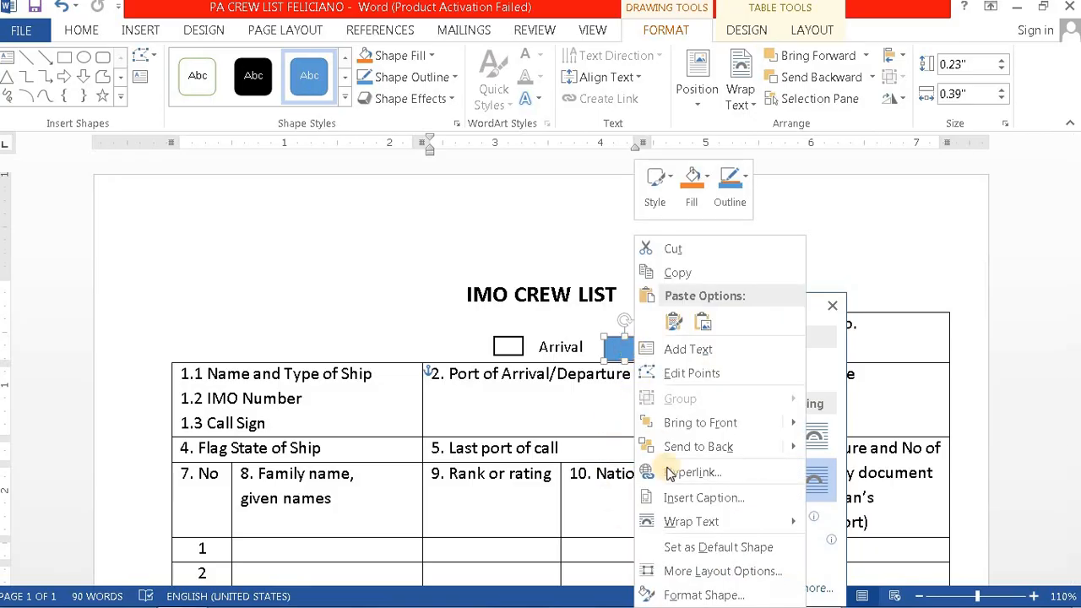
{"action": "left_click", "coordinate": [716, 596]}
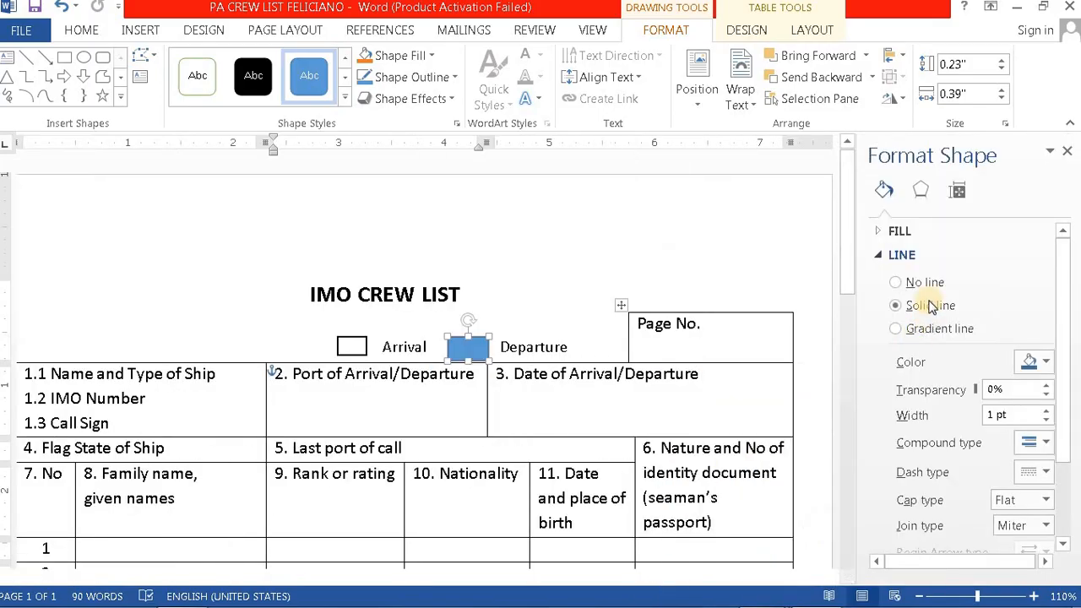
{"action": "left_click", "coordinate": [877, 234]}
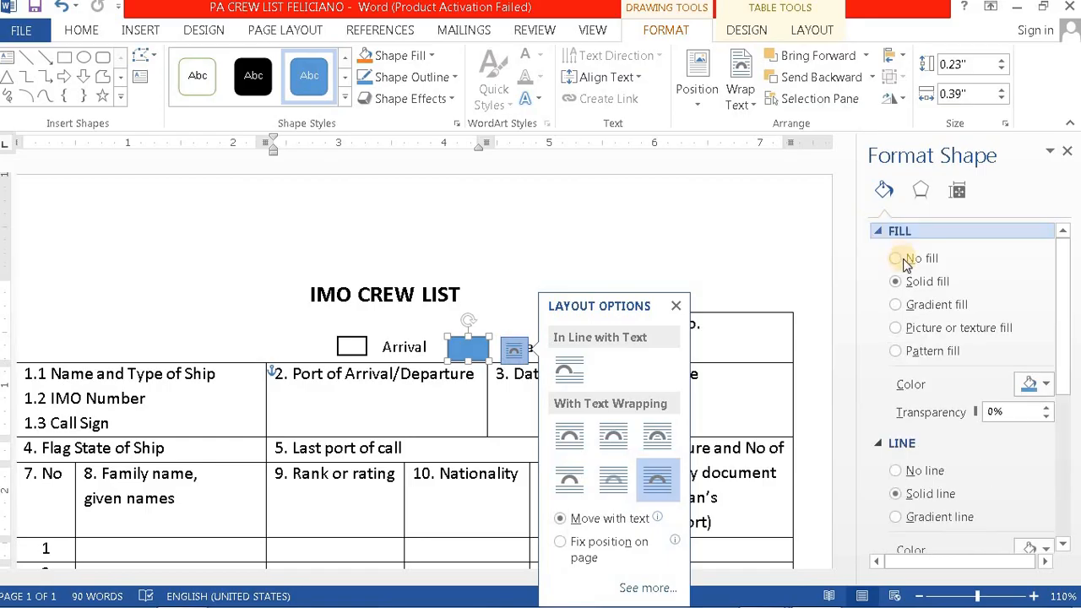
{"action": "left_click", "coordinate": [896, 257]}
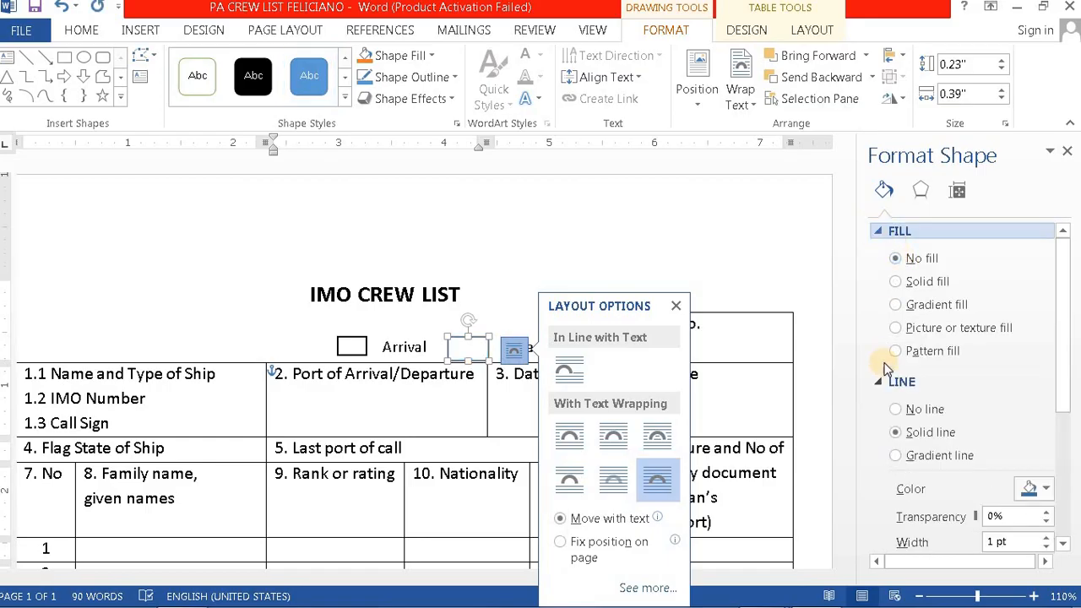
{"action": "left_click", "coordinate": [1047, 492]}
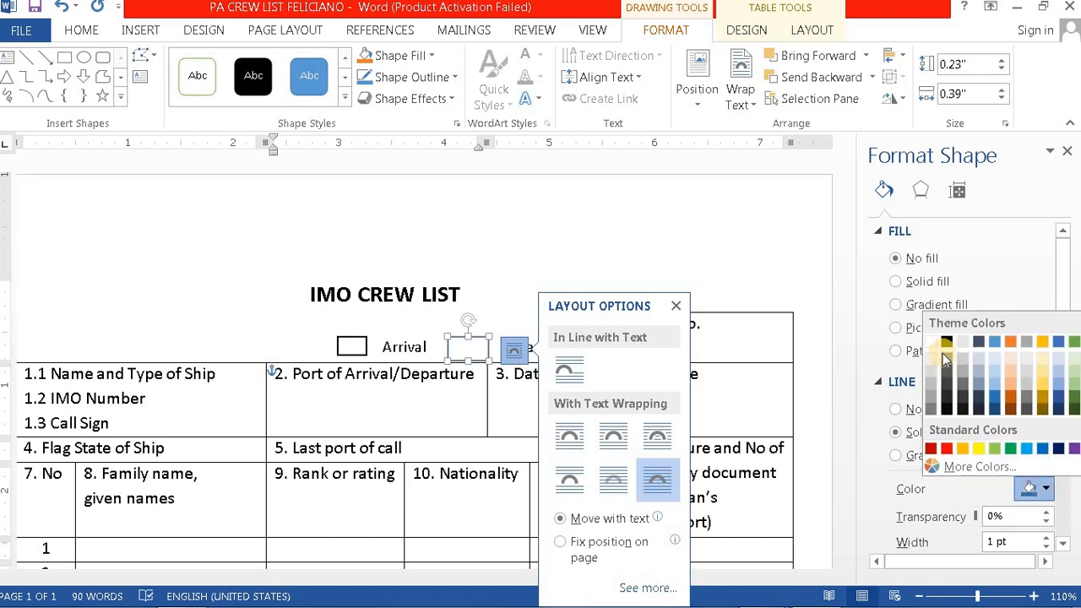
{"action": "left_click", "coordinate": [946, 342]}
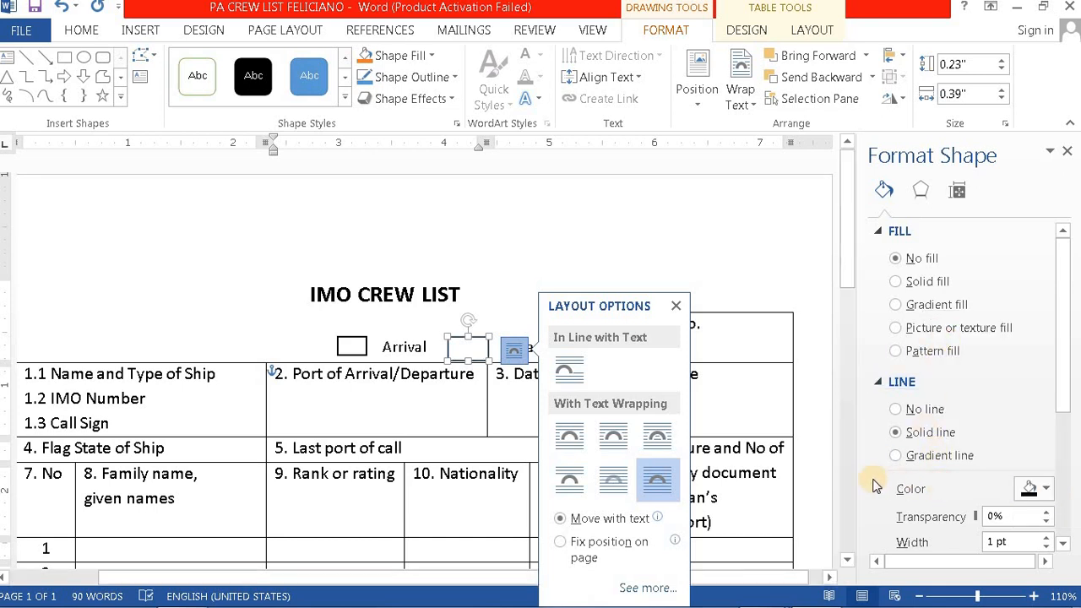
{"action": "left_click", "coordinate": [1068, 153]}
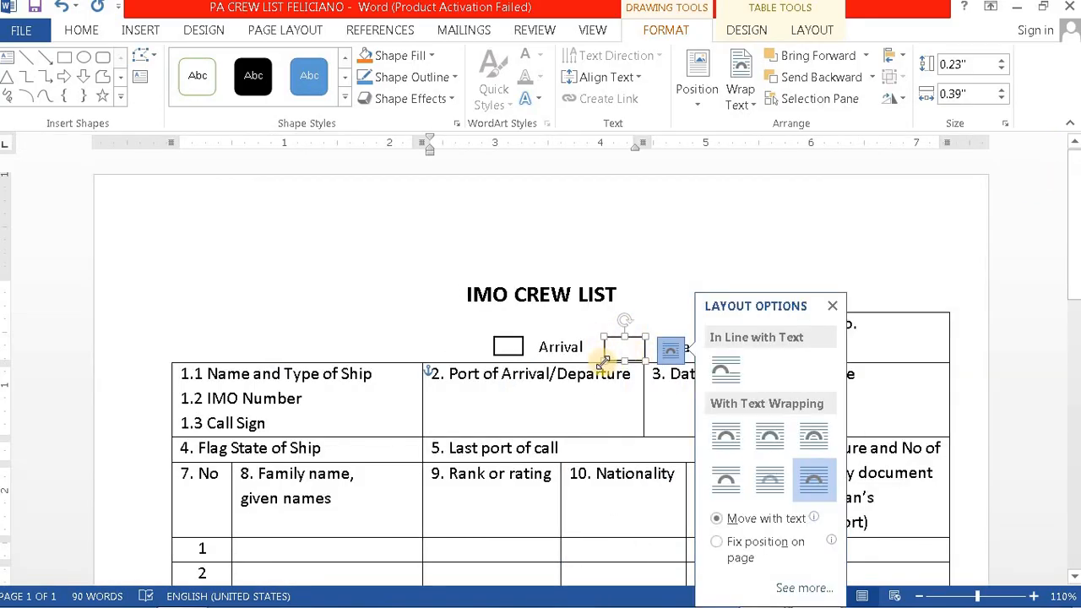
{"action": "left_click_drag", "start_coordinate": [609, 353], "coordinate": [632, 356]}
{"action": "left_click", "coordinate": [676, 309]}
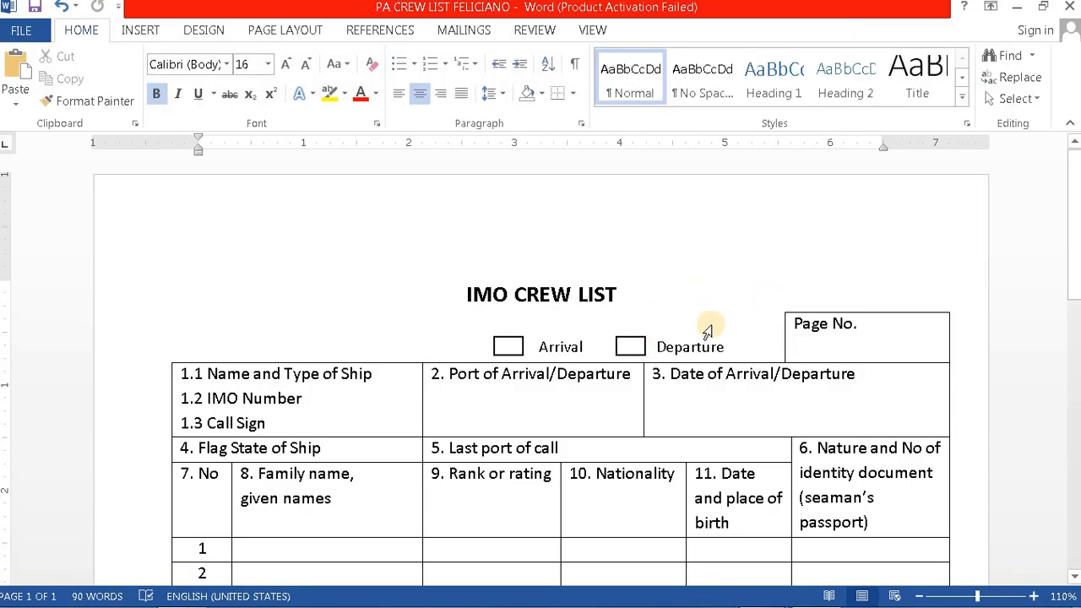
{"action": "scroll", "coordinate": [769, 335], "scroll_direction": "down", "scroll_amount": 6}
{"action": "scroll", "coordinate": [766, 338], "scroll_direction": "down", "scroll_amount": 5}
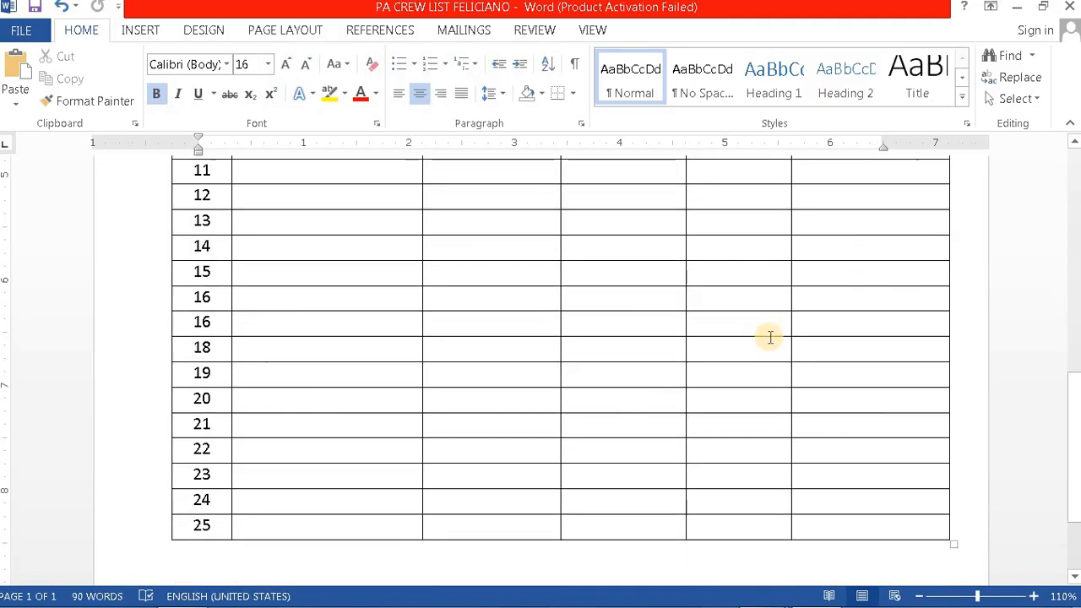
{"action": "scroll", "coordinate": [623, 388], "scroll_direction": "up", "scroll_amount": 6}
{"action": "scroll", "coordinate": [623, 390], "scroll_direction": "up", "scroll_amount": 3}
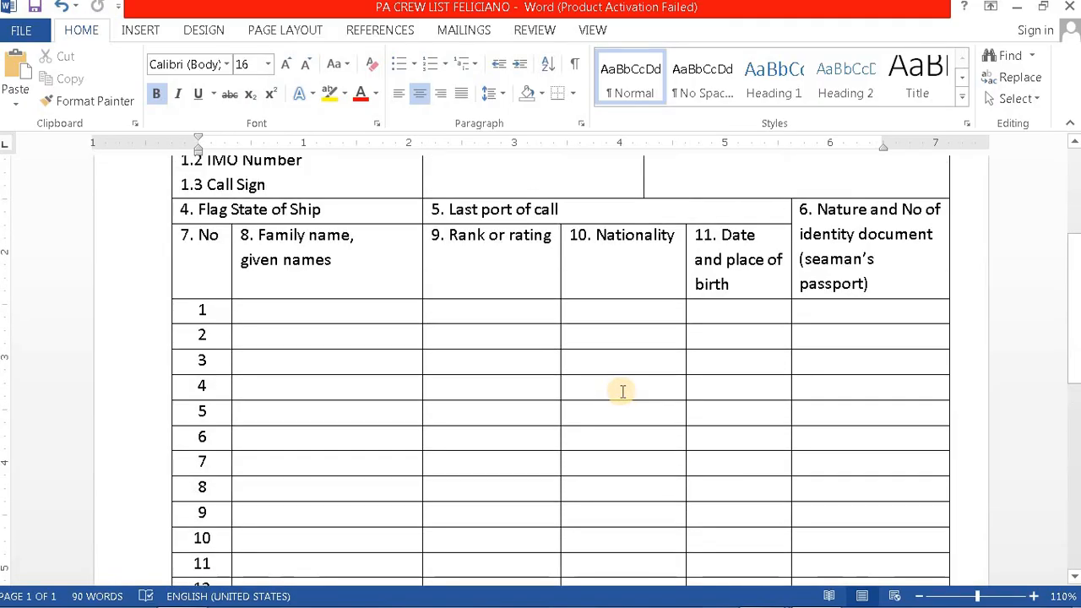
{"action": "scroll", "coordinate": [391, 368], "scroll_direction": "down", "scroll_amount": 4}
{"action": "scroll", "coordinate": [391, 368], "scroll_direction": "down", "scroll_amount": 5}
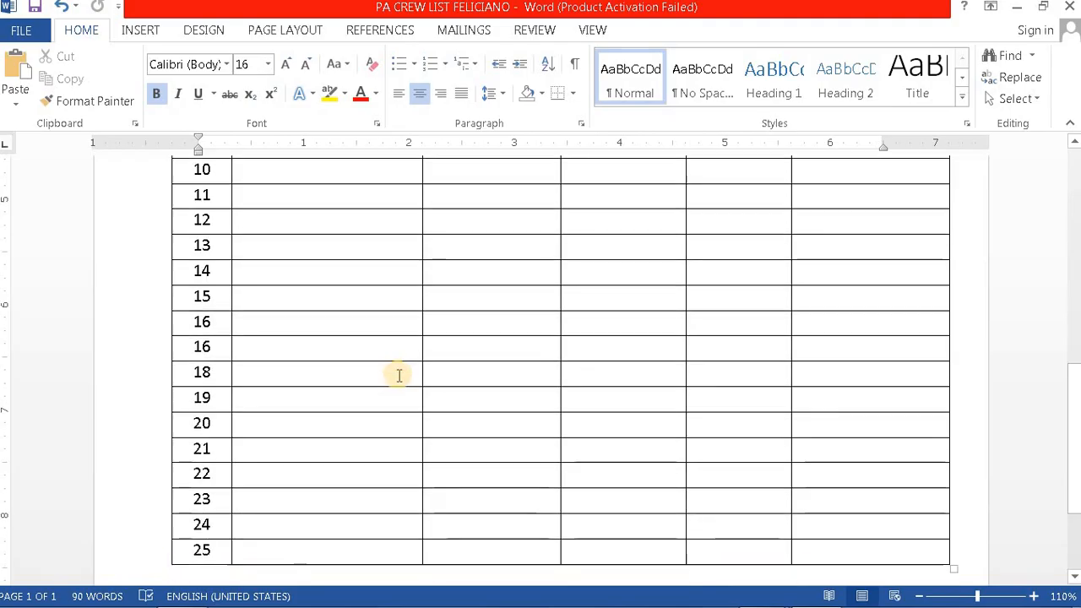
{"action": "left_click", "coordinate": [262, 428]}
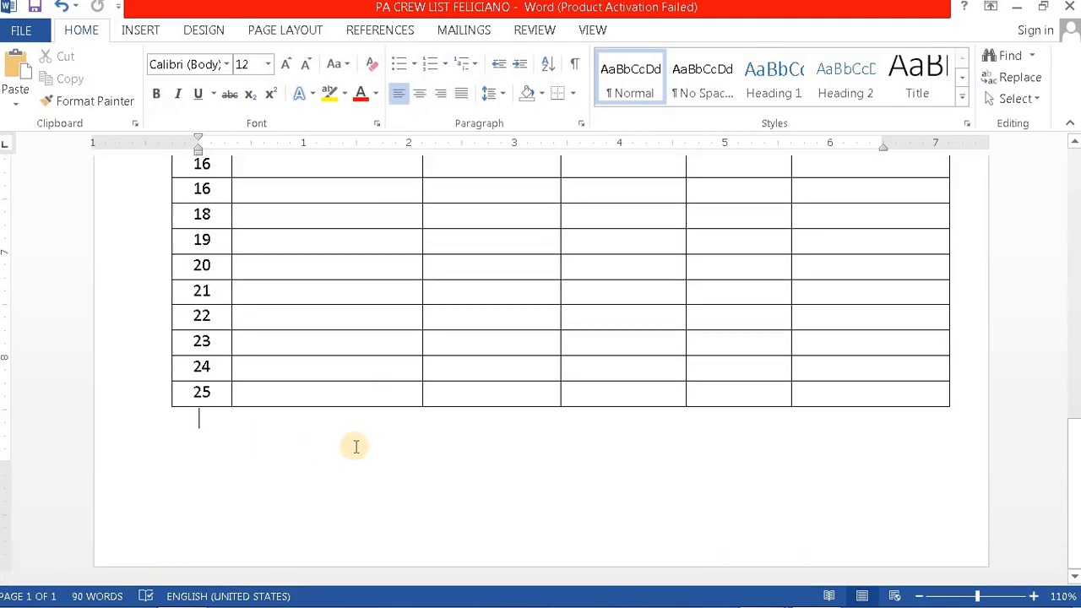
{"action": "scroll", "coordinate": [268, 350], "scroll_direction": "up", "scroll_amount": 5}
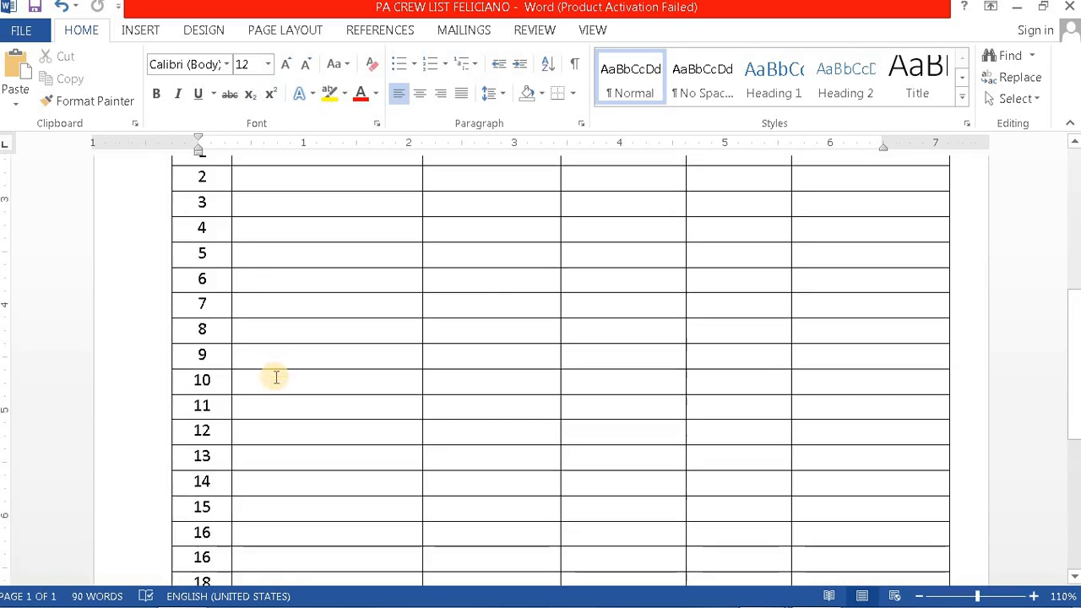
{"action": "scroll", "coordinate": [211, 372], "scroll_direction": "up", "scroll_amount": 1}
{"action": "scroll", "coordinate": [161, 389], "scroll_direction": "up", "scroll_amount": 2}
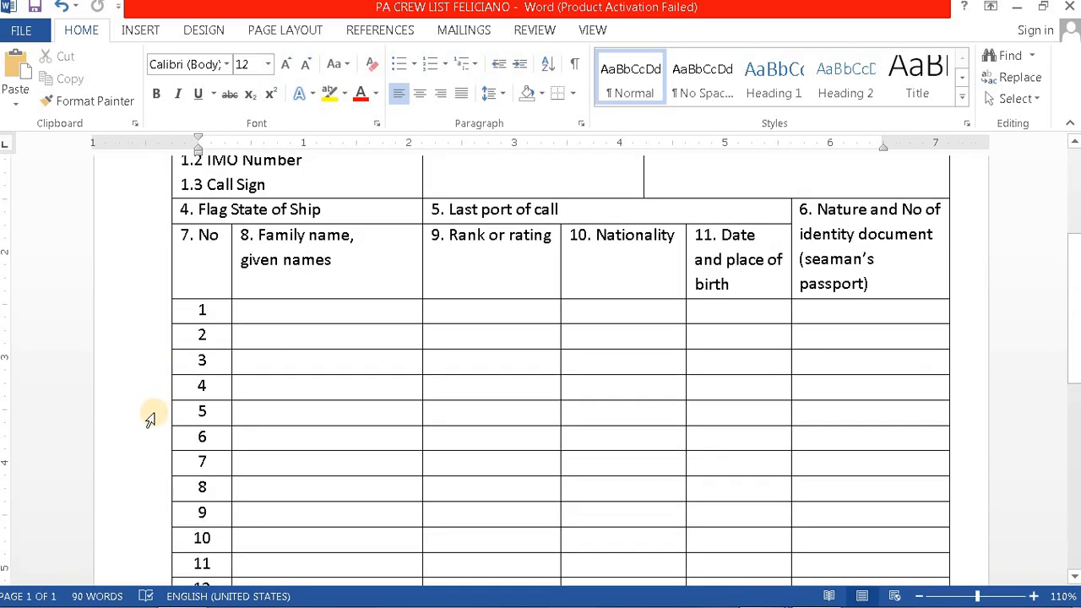
{"action": "mouse_move", "coordinate": [750, 583]}
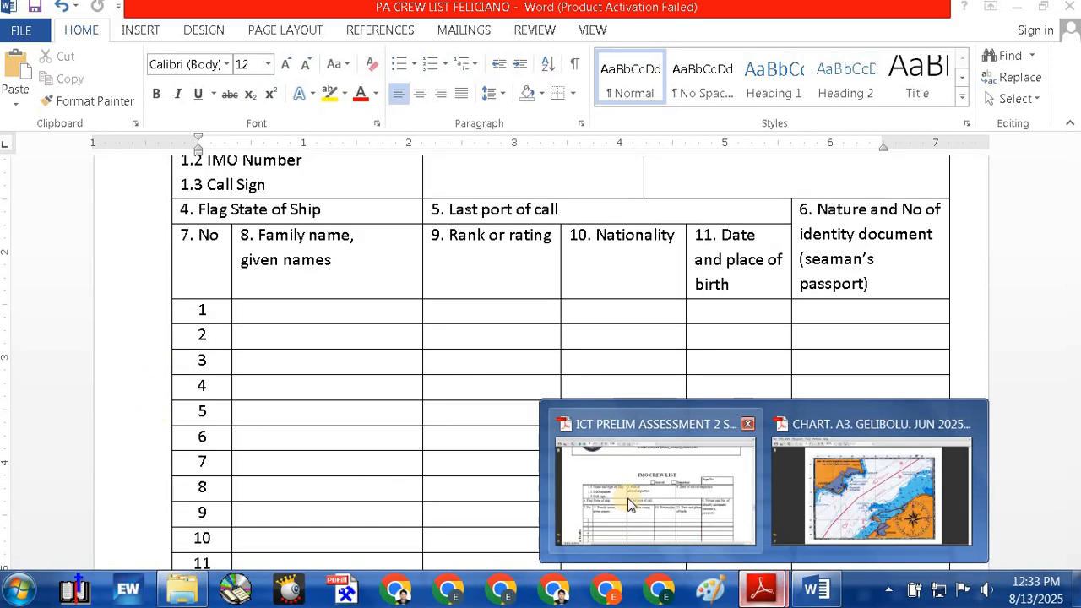
Step: Scroll through the reference PDF's crew rows 1–25, then return to the Word document
{"action": "left_click", "coordinate": [595, 480]}
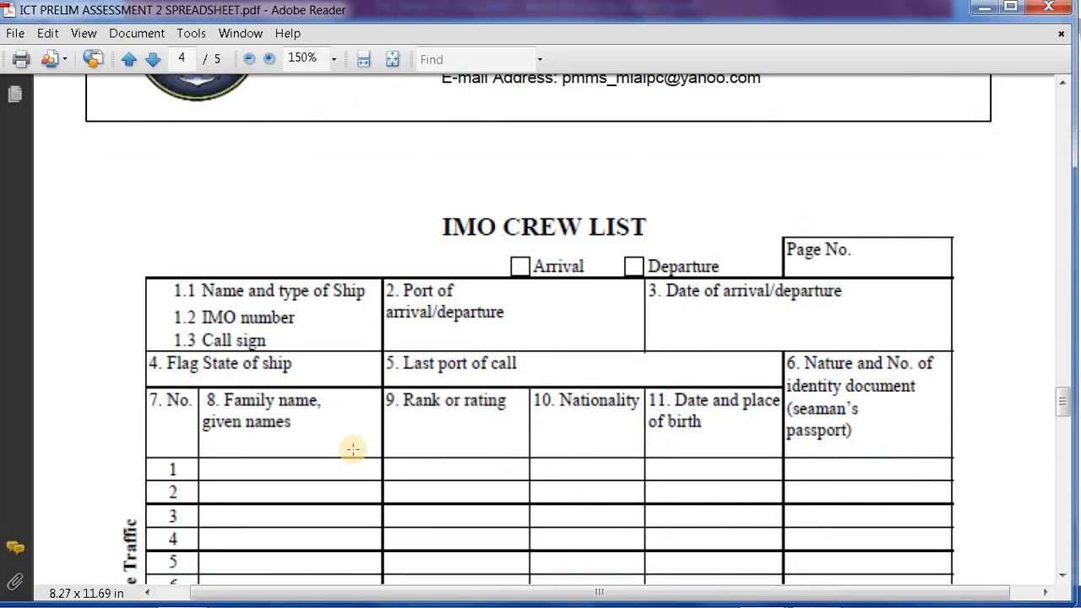
{"action": "scroll", "coordinate": [352, 448], "scroll_direction": "down", "scroll_amount": 2}
{"action": "scroll", "coordinate": [337, 456], "scroll_direction": "down", "scroll_amount": 3}
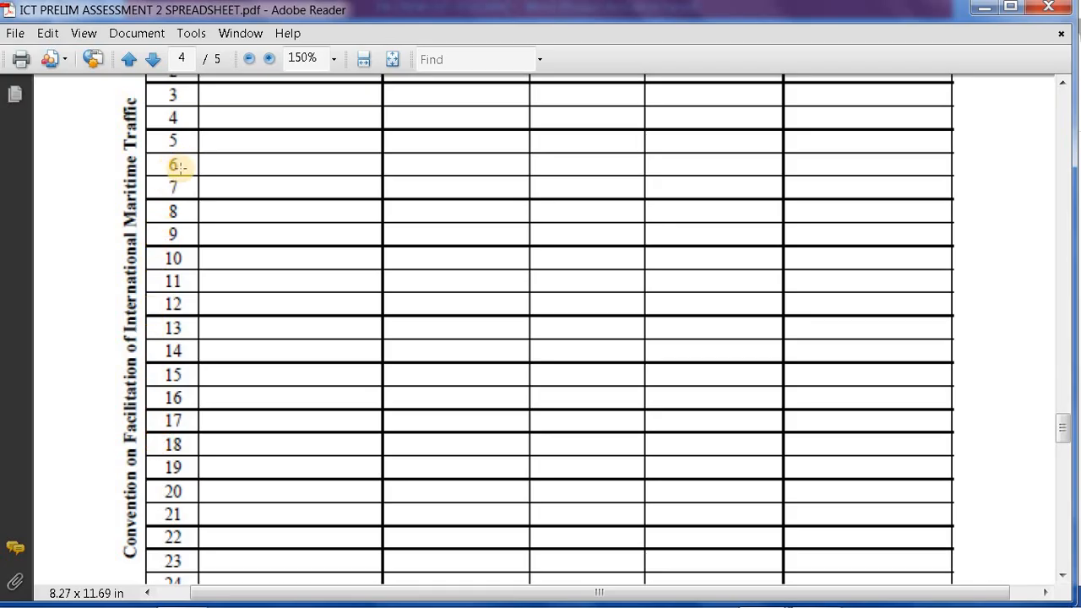
{"action": "scroll", "coordinate": [355, 316], "scroll_direction": "down", "scroll_amount": 1}
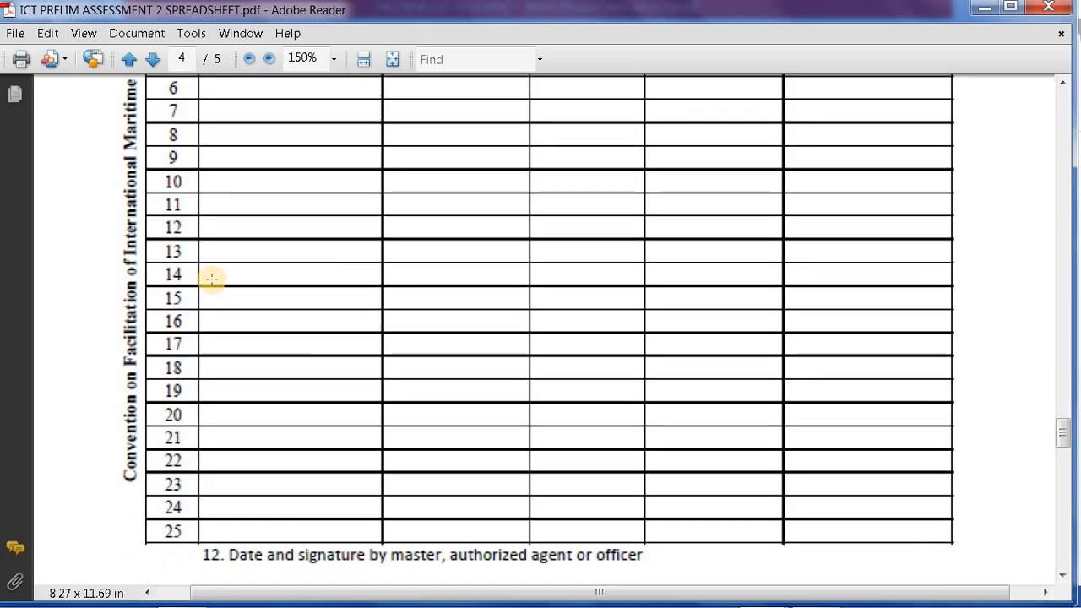
{"action": "scroll", "coordinate": [292, 352], "scroll_direction": "up", "scroll_amount": 2}
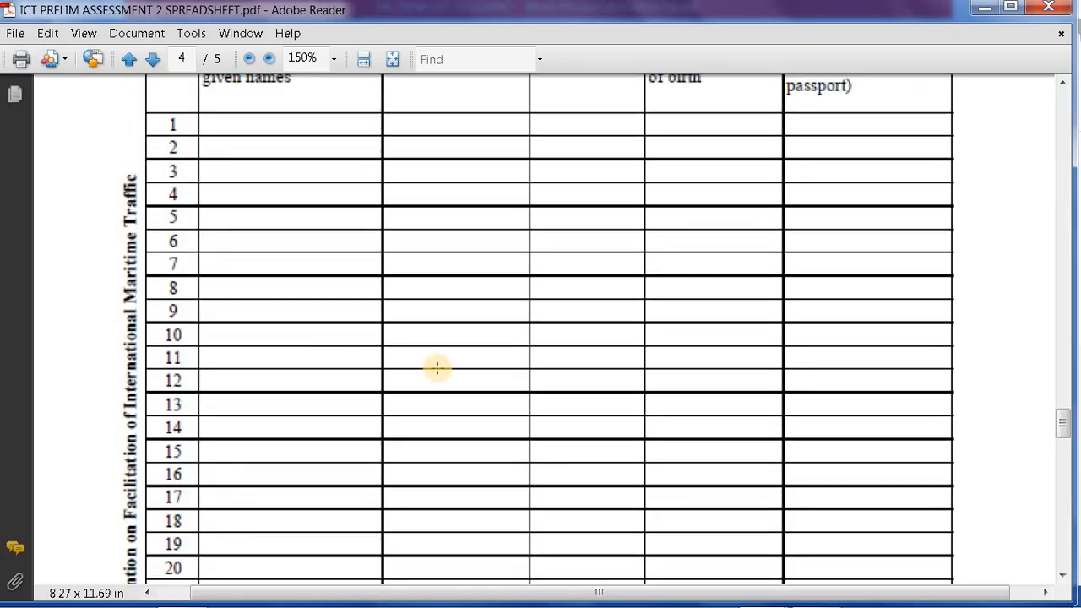
{"action": "scroll", "coordinate": [437, 368], "scroll_direction": "down", "scroll_amount": 1}
{"action": "mouse_move", "coordinate": [797, 596]}
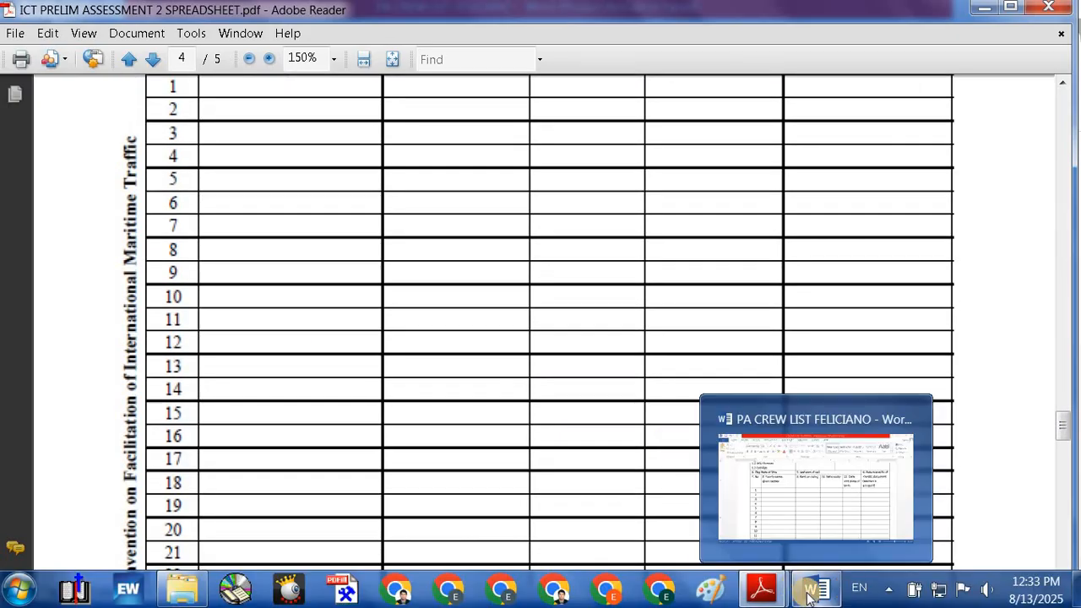
{"action": "left_click", "coordinate": [816, 486]}
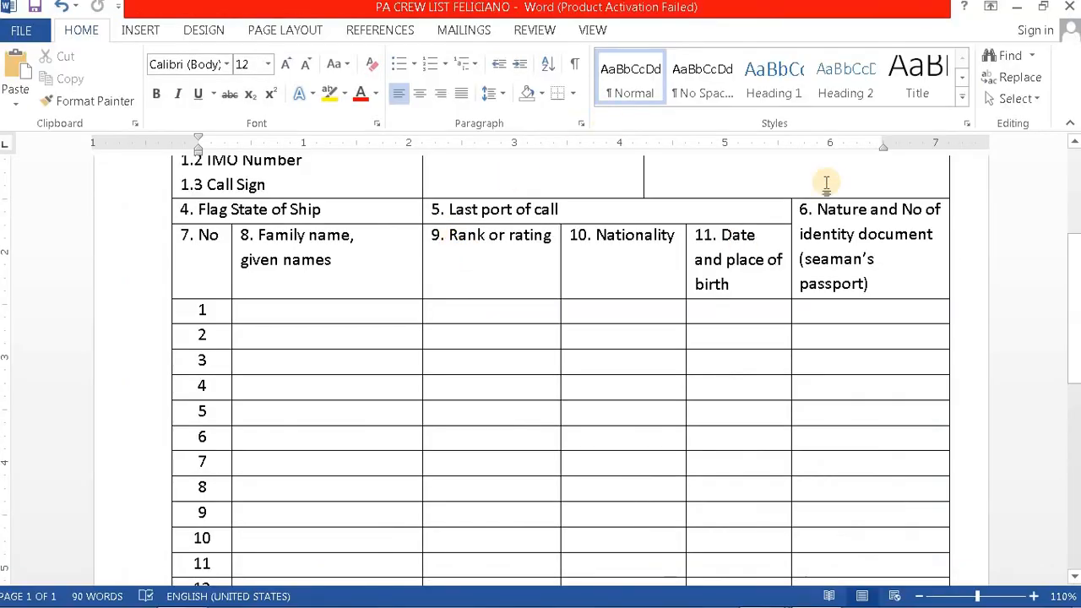
Step: Insert a Simple Text Box, set it In Front of Text, and drag it over the table's left side
{"action": "left_click", "coordinate": [140, 30]}
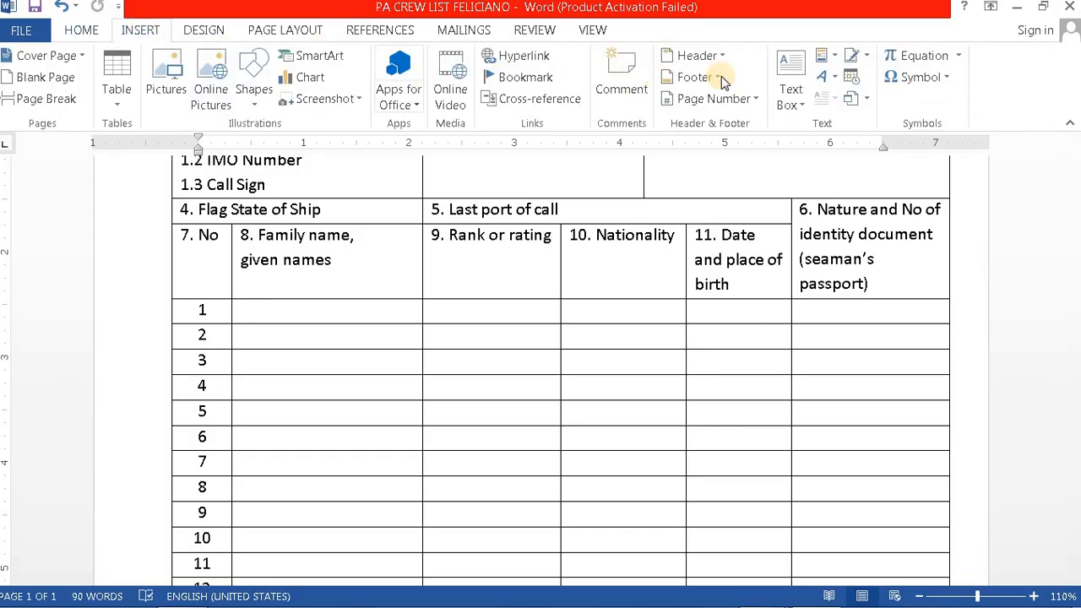
{"action": "left_click", "coordinate": [793, 72]}
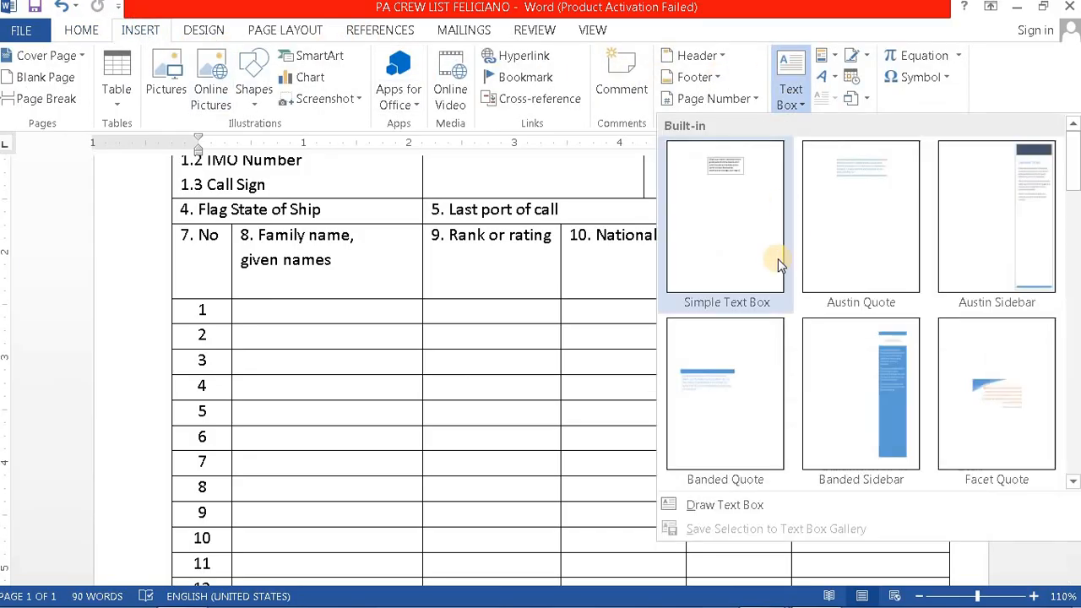
{"action": "left_click", "coordinate": [723, 169]}
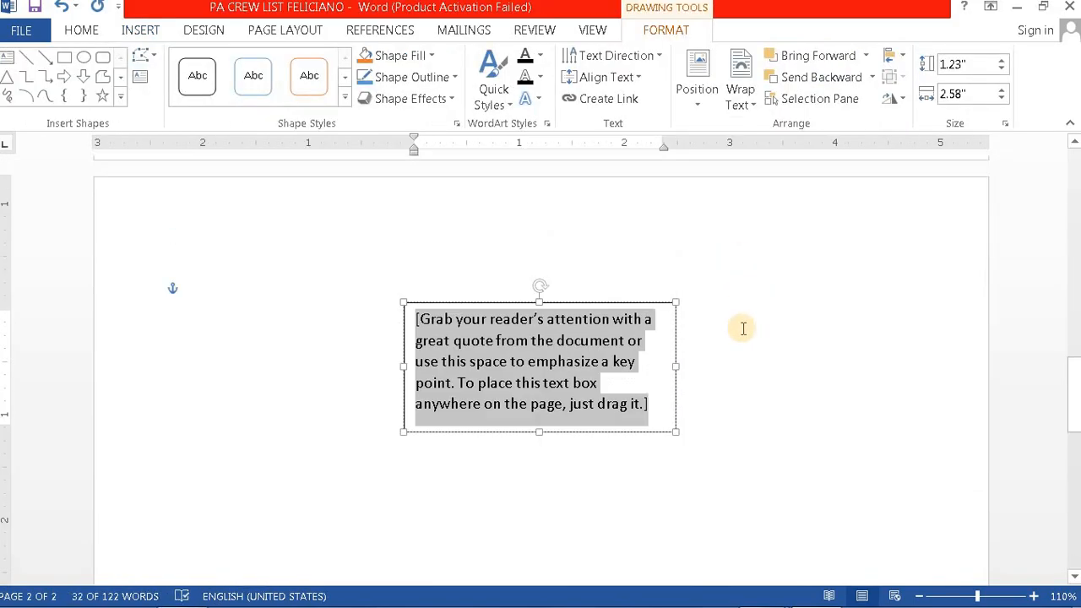
{"action": "left_click", "coordinate": [638, 304]}
{"action": "left_click", "coordinate": [700, 317]}
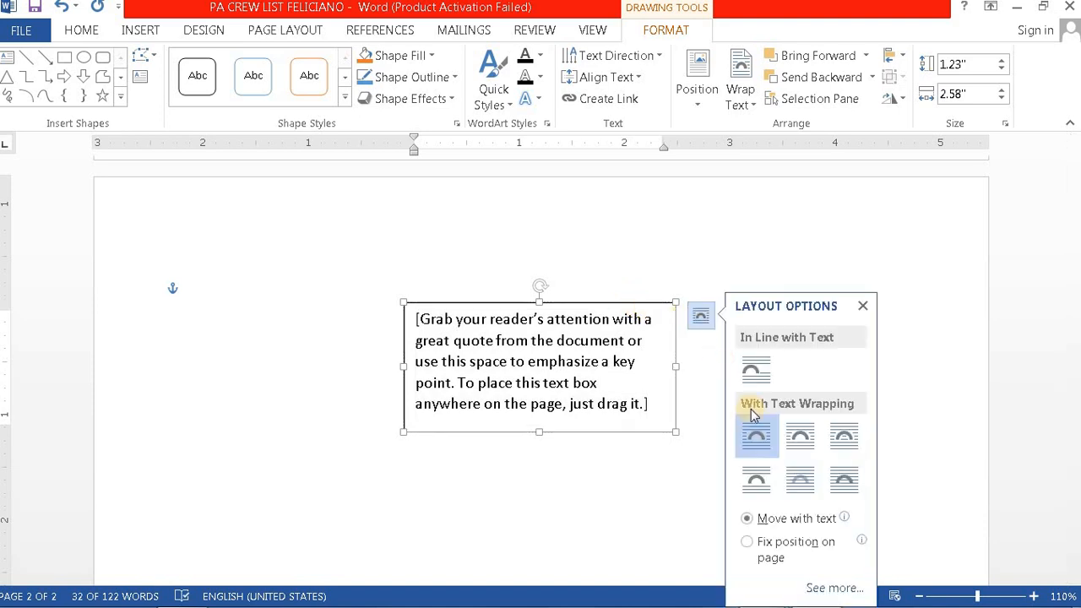
{"action": "left_click", "coordinate": [847, 483]}
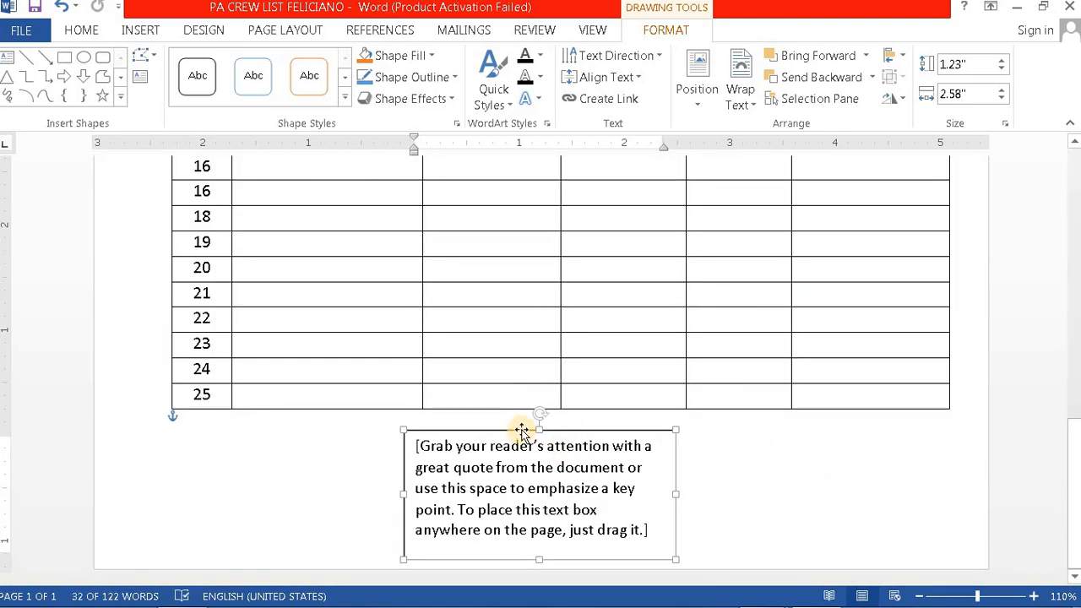
{"action": "left_click_drag", "start_coordinate": [516, 422], "coordinate": [327, 351]}
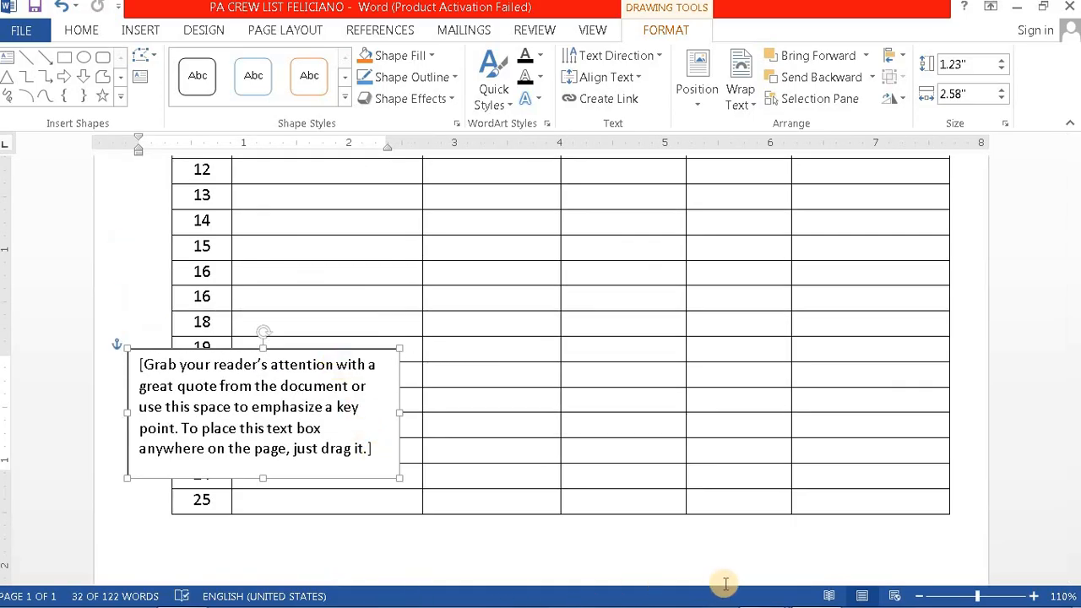
{"action": "mouse_move", "coordinate": [761, 589]}
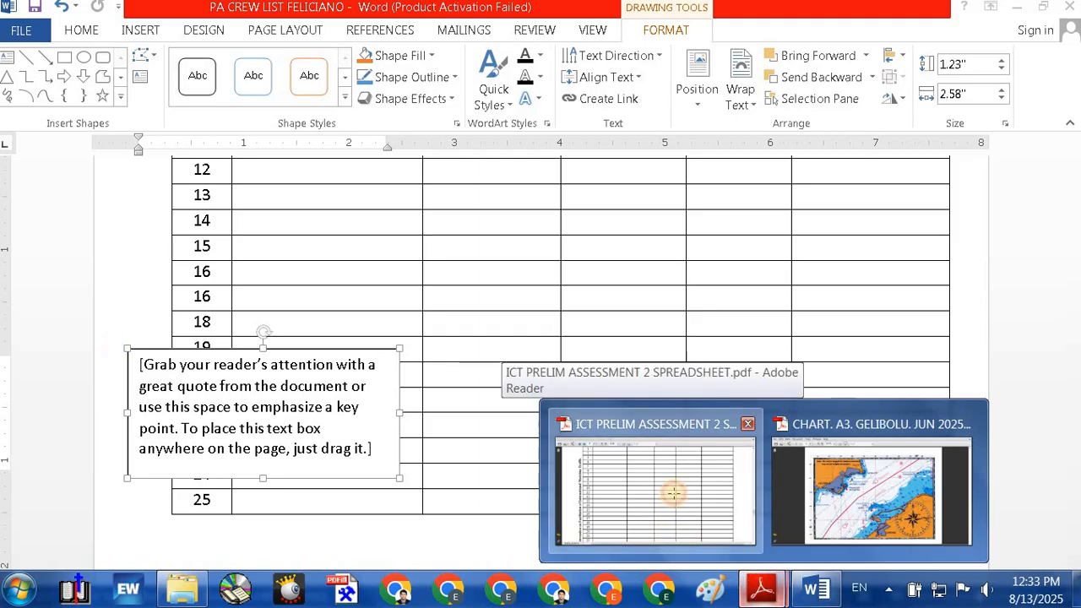
Step: Check the PDF's vertical convention title, then select the text box's placeholder text in Word
{"action": "left_click", "coordinate": [674, 494]}
{"action": "scroll", "coordinate": [108, 497], "scroll_direction": "down", "scroll_amount": 2}
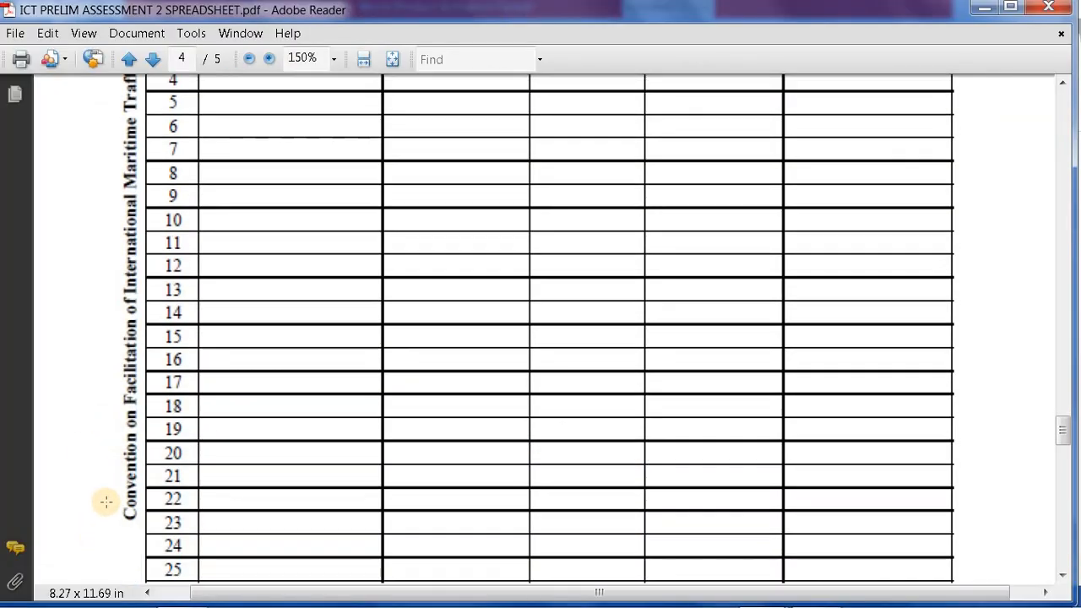
{"action": "scroll", "coordinate": [108, 448], "scroll_direction": "up", "scroll_amount": 2}
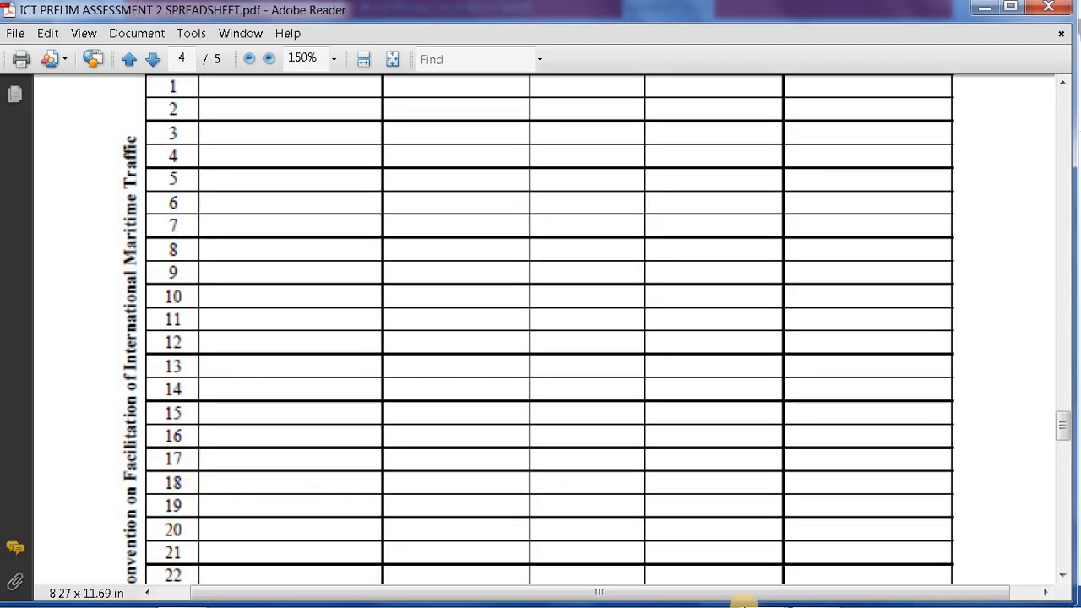
{"action": "mouse_move", "coordinate": [807, 599]}
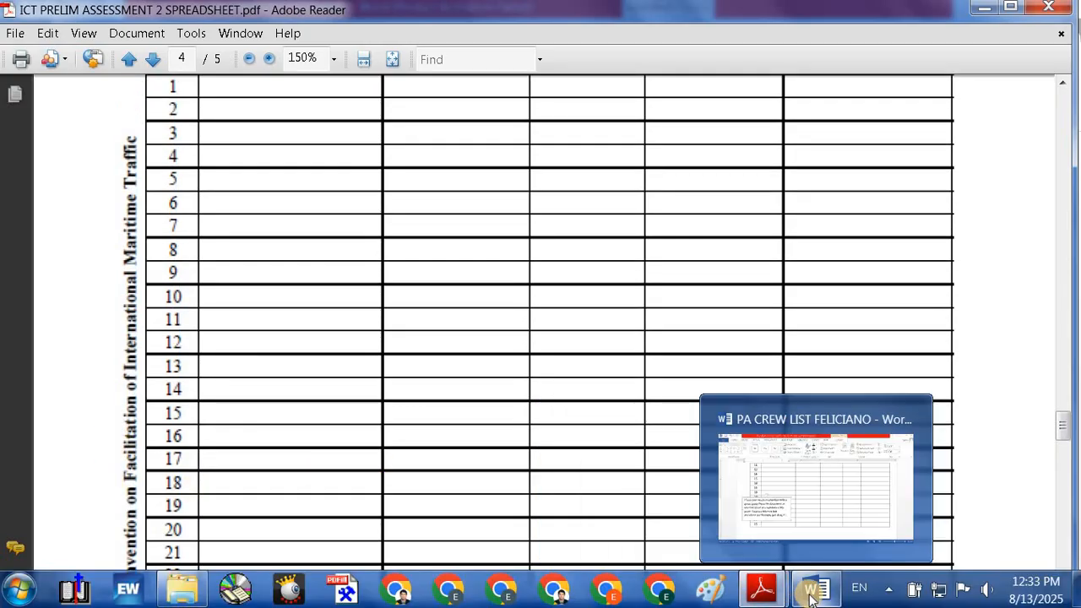
{"action": "left_click", "coordinate": [812, 513]}
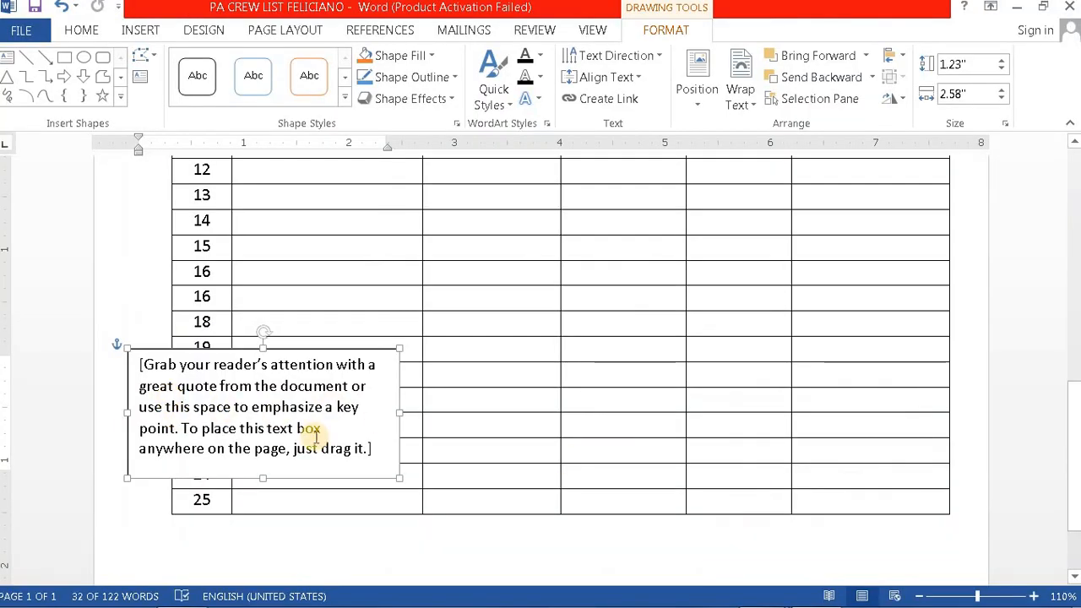
{"action": "left_click_drag", "start_coordinate": [375, 450], "coordinate": [140, 364]}
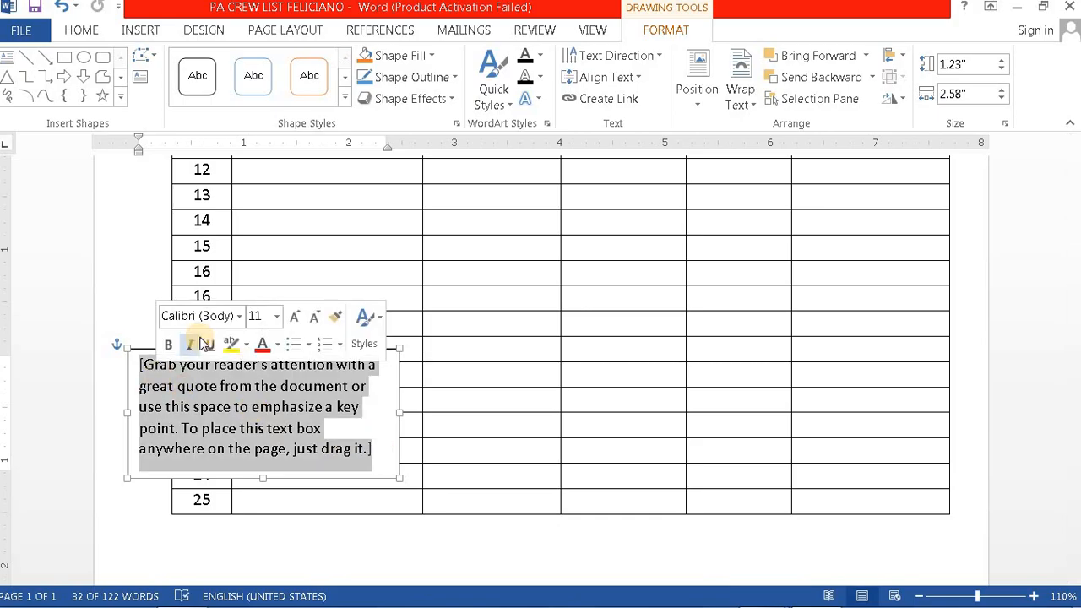
Step: Start typing the convention title in the text box and set 'Convention' to 12 pt
{"action": "type", "text": "Convention"}
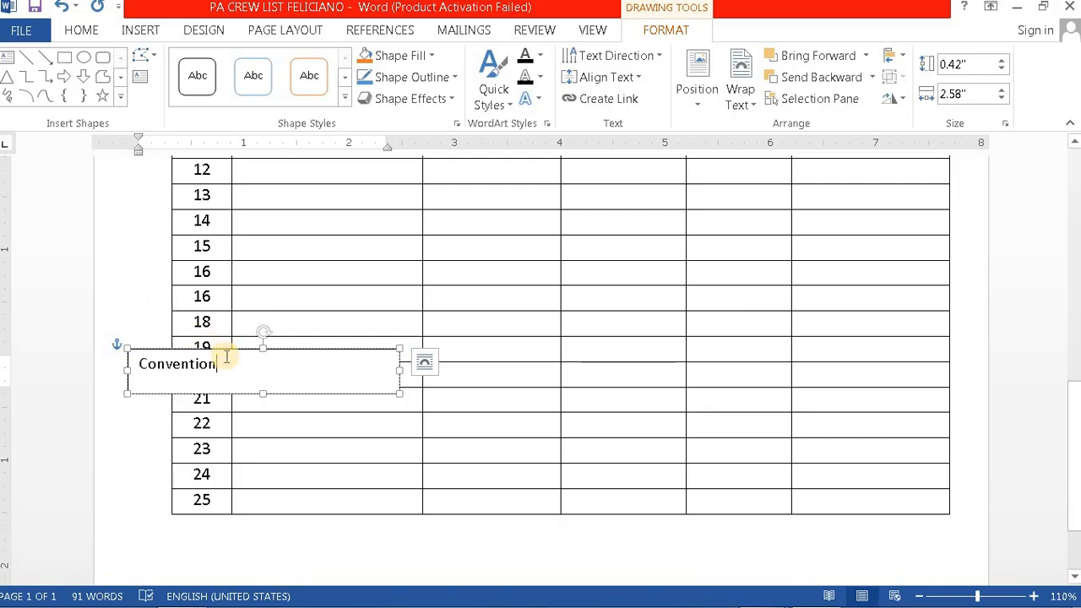
{"action": "left_click_drag", "start_coordinate": [140, 363], "coordinate": [290, 375]}
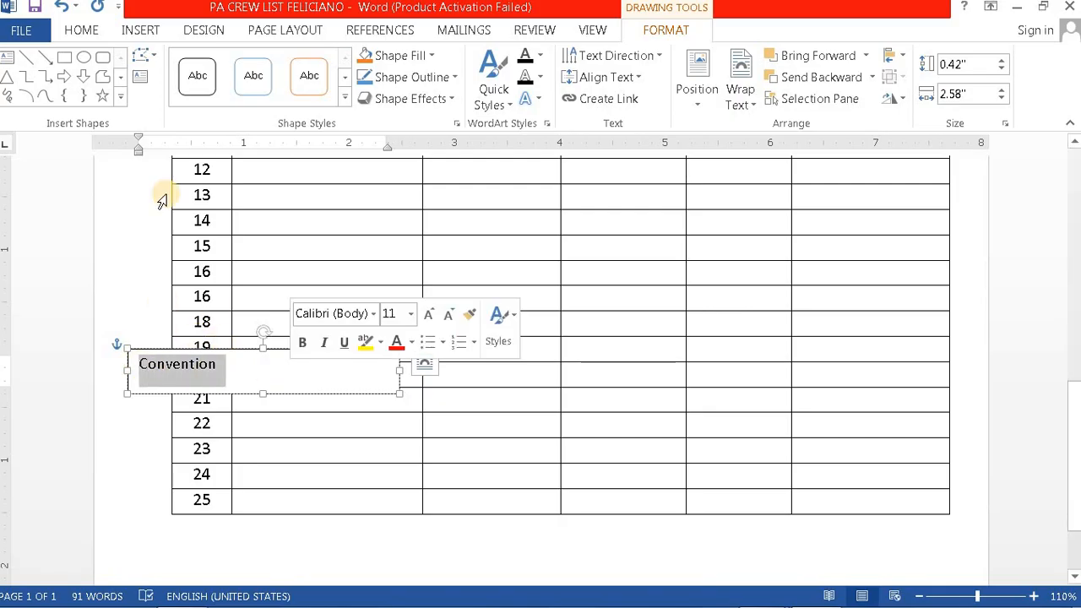
{"action": "left_click", "coordinate": [78, 29]}
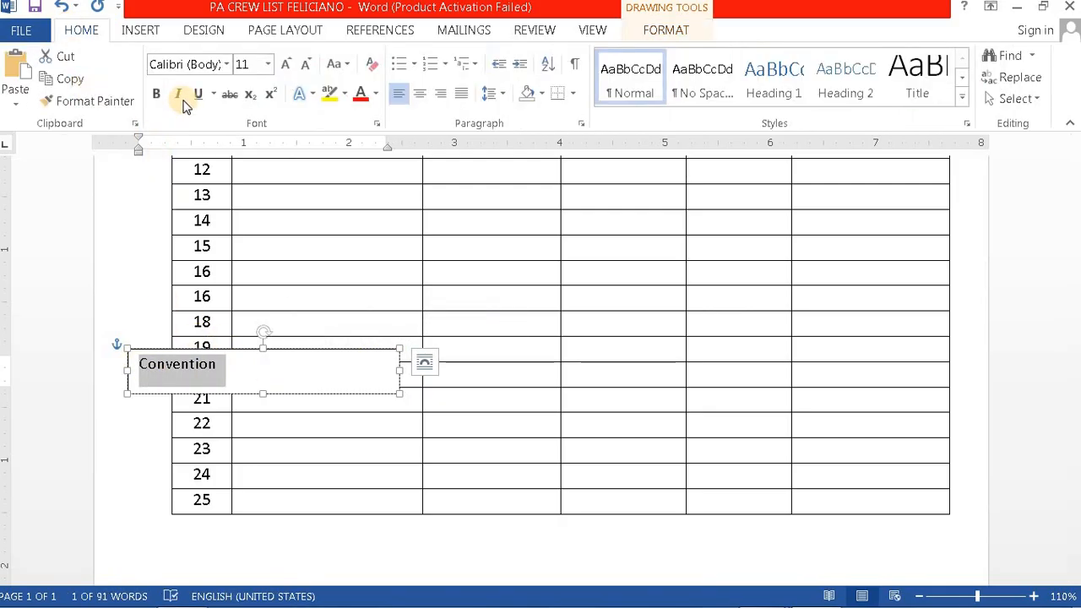
{"action": "left_click", "coordinate": [269, 66]}
{"action": "left_click", "coordinate": [244, 158]}
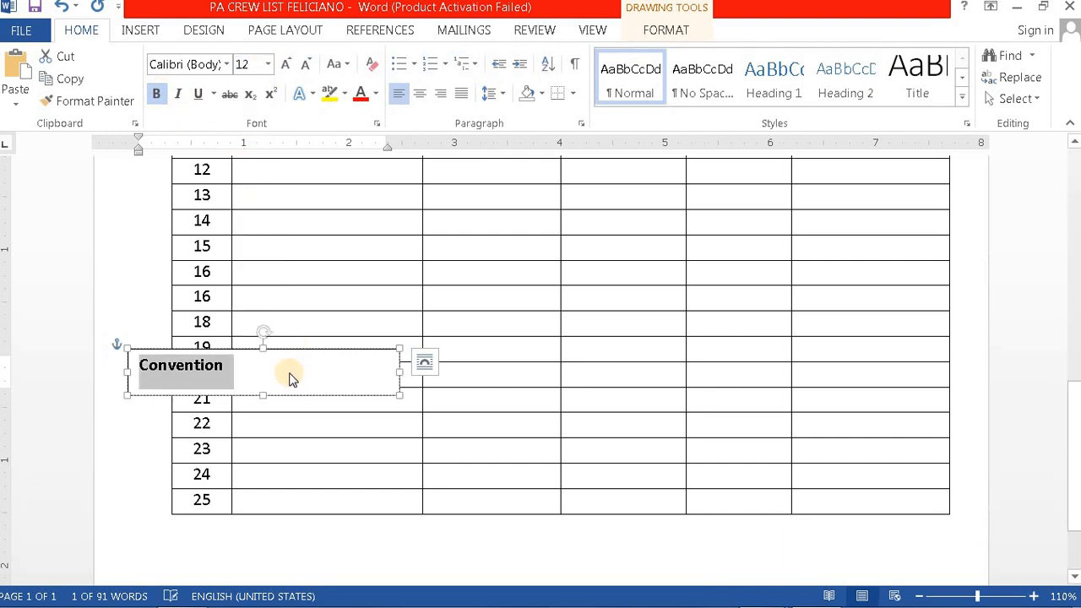
{"action": "left_click", "coordinate": [248, 366]}
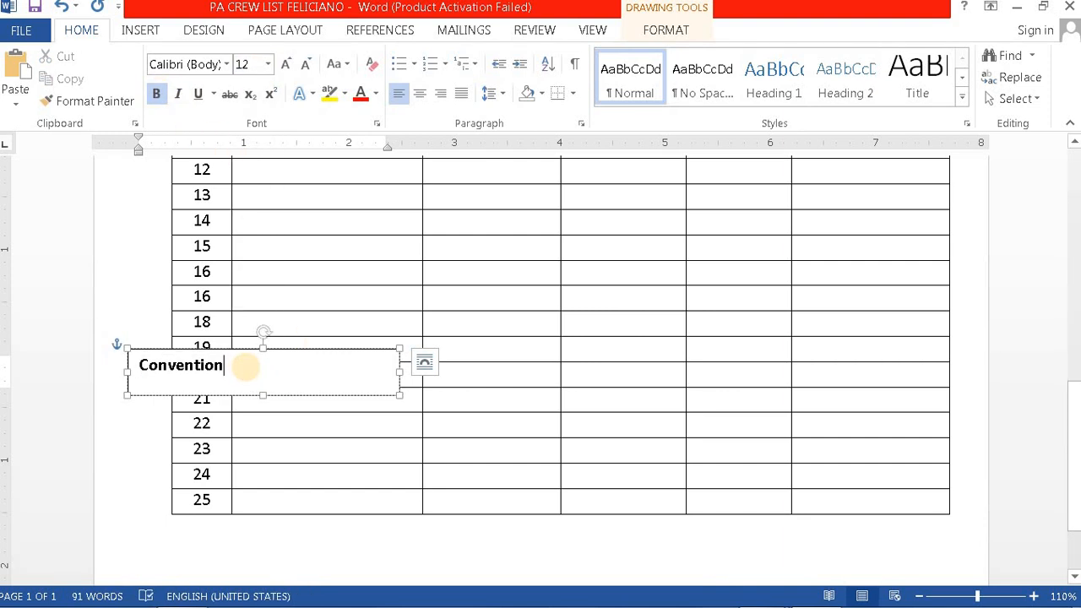
{"action": "type", "text": "on facilitaion"}
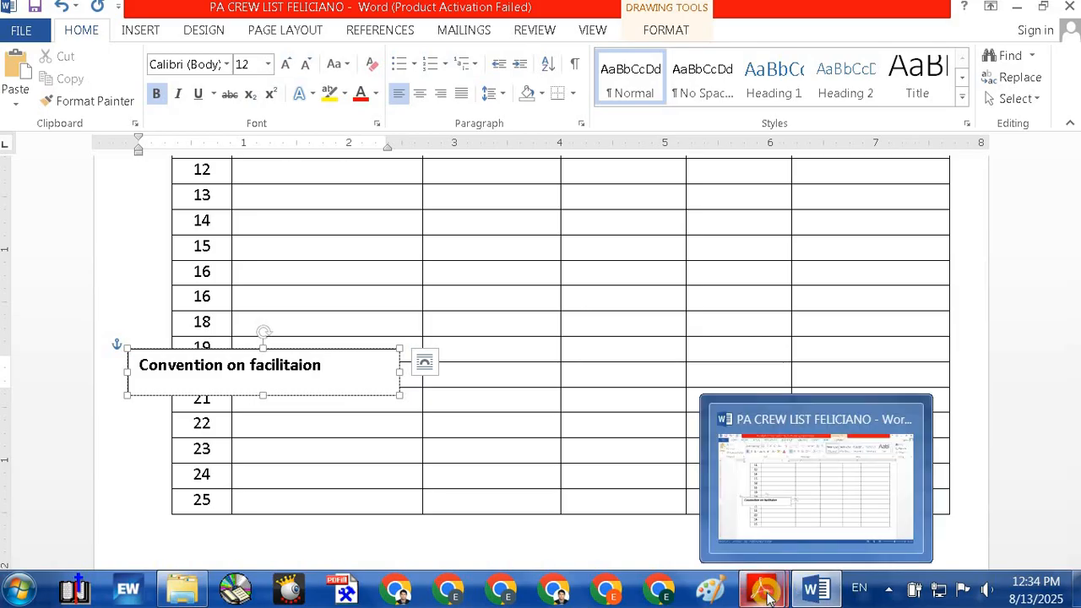
Step: Compare with the PDF title and correct the spelling of 'Facilitation' in the text box
{"action": "mouse_move", "coordinate": [766, 596]}
{"action": "left_click", "coordinate": [545, 470]}
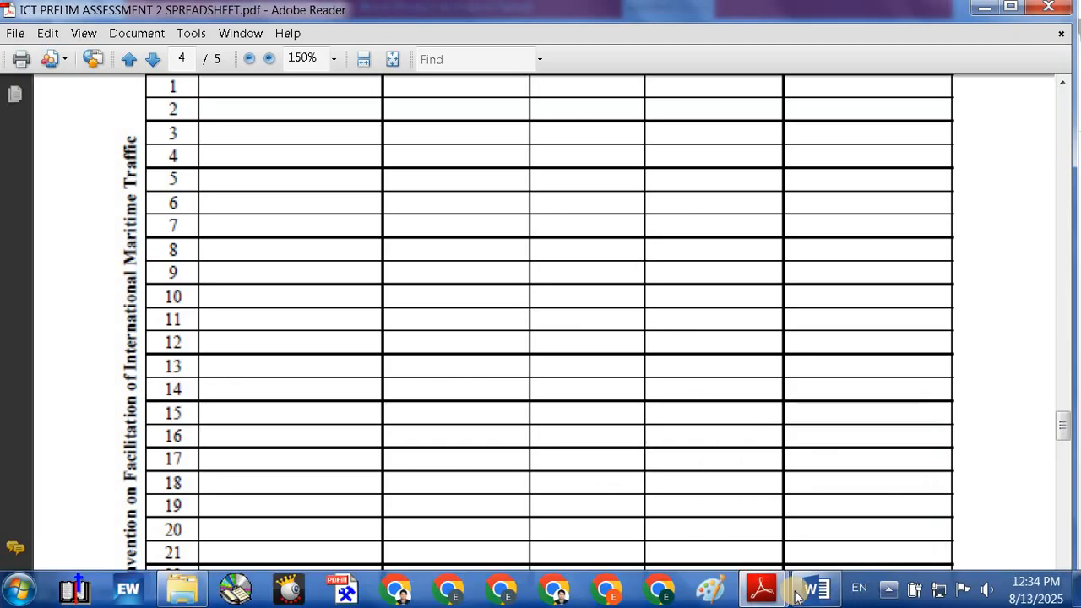
{"action": "mouse_move", "coordinate": [816, 596]}
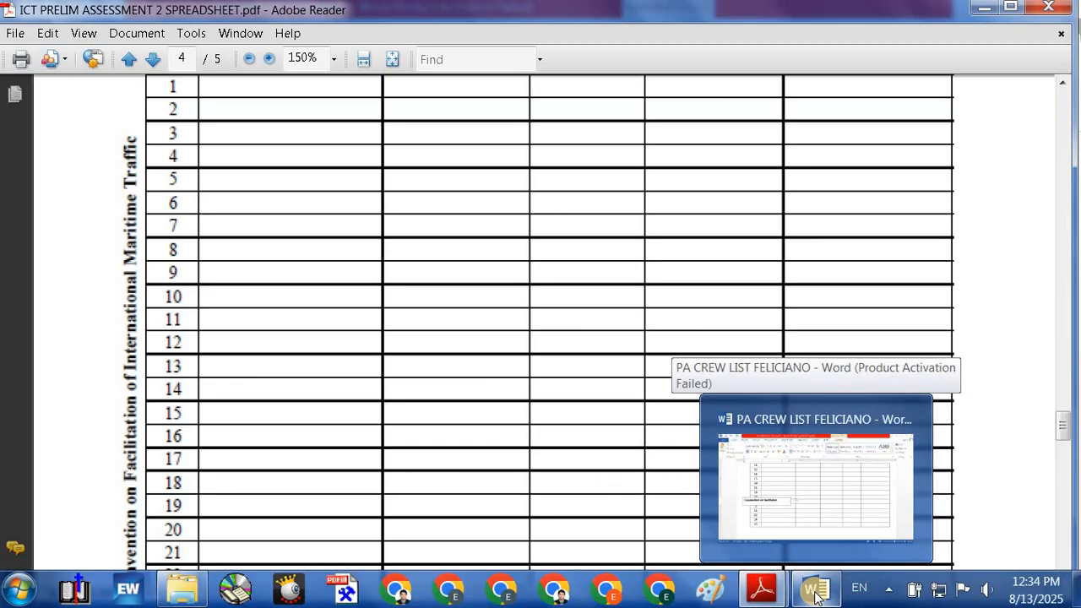
{"action": "left_click", "coordinate": [816, 596]}
{"action": "left_click", "coordinate": [251, 379]}
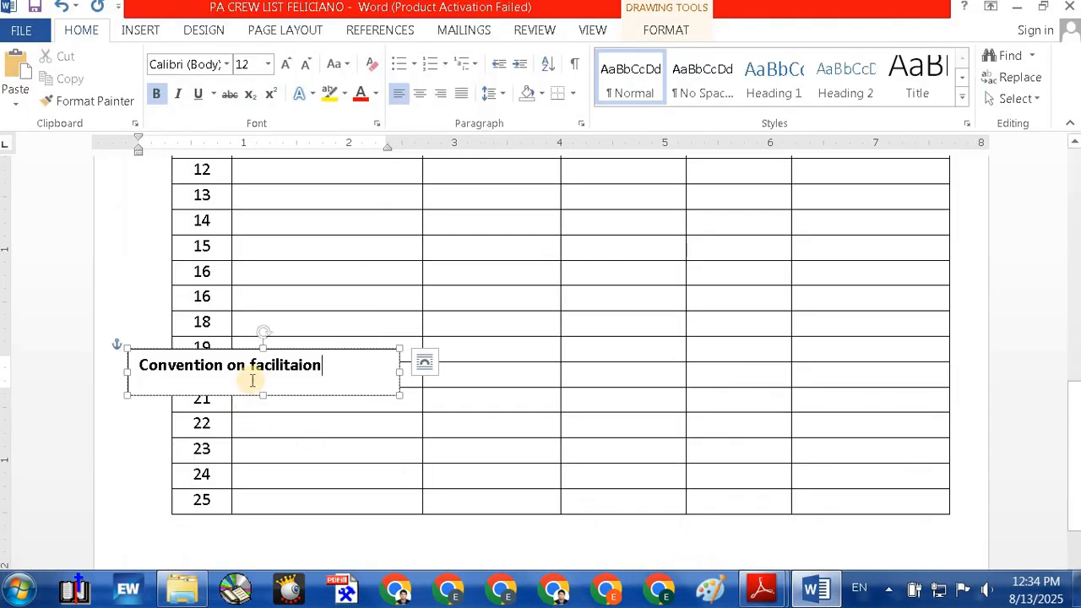
{"action": "key", "text": "BackSpace"}
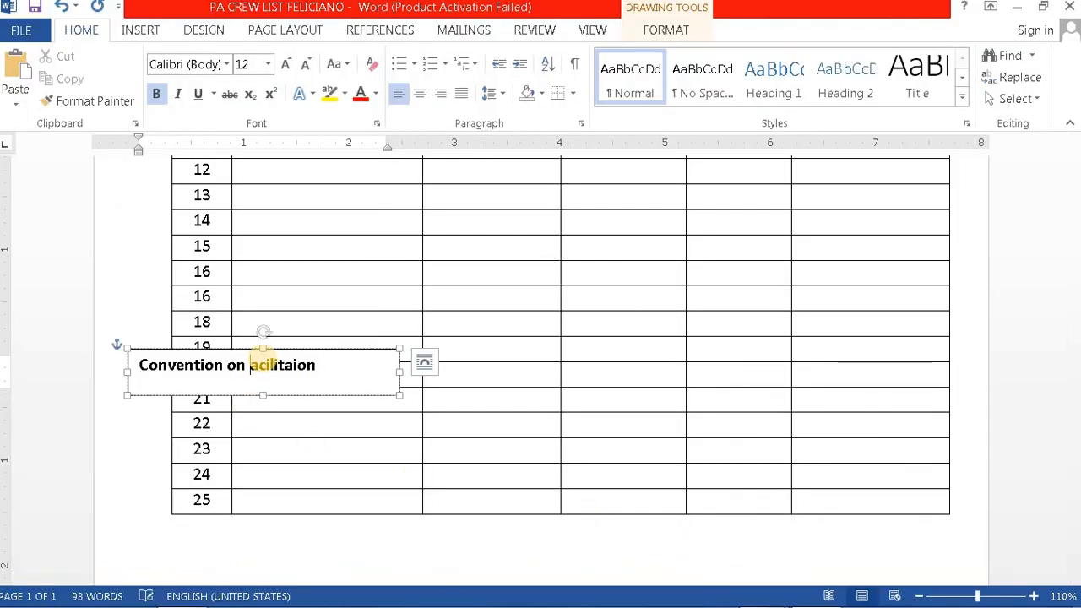
{"action": "left_click", "coordinate": [348, 375]}
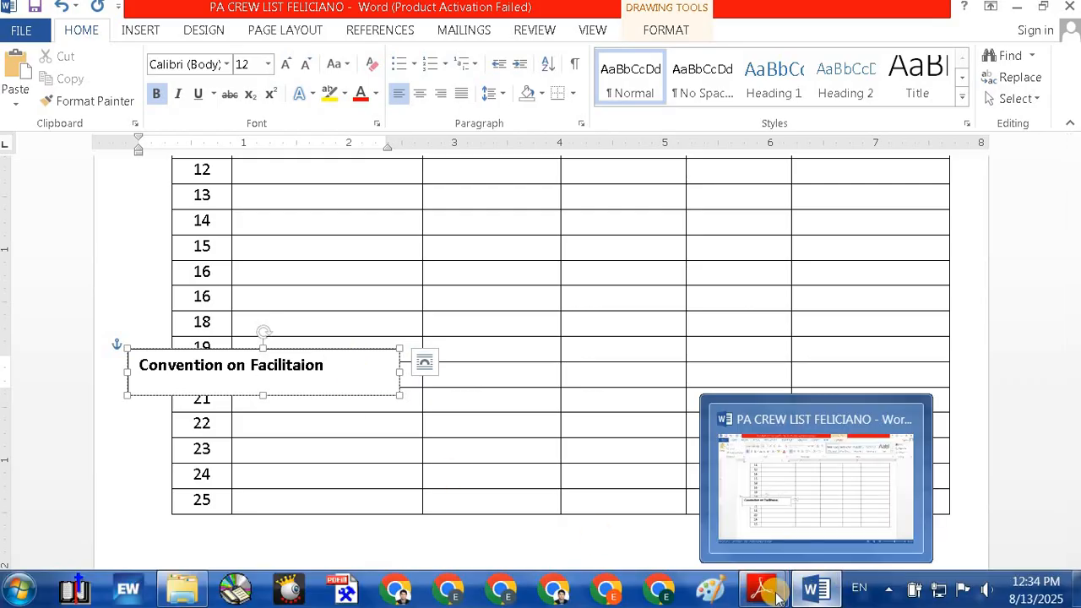
{"action": "mouse_move", "coordinate": [762, 590]}
{"action": "left_click", "coordinate": [663, 518]}
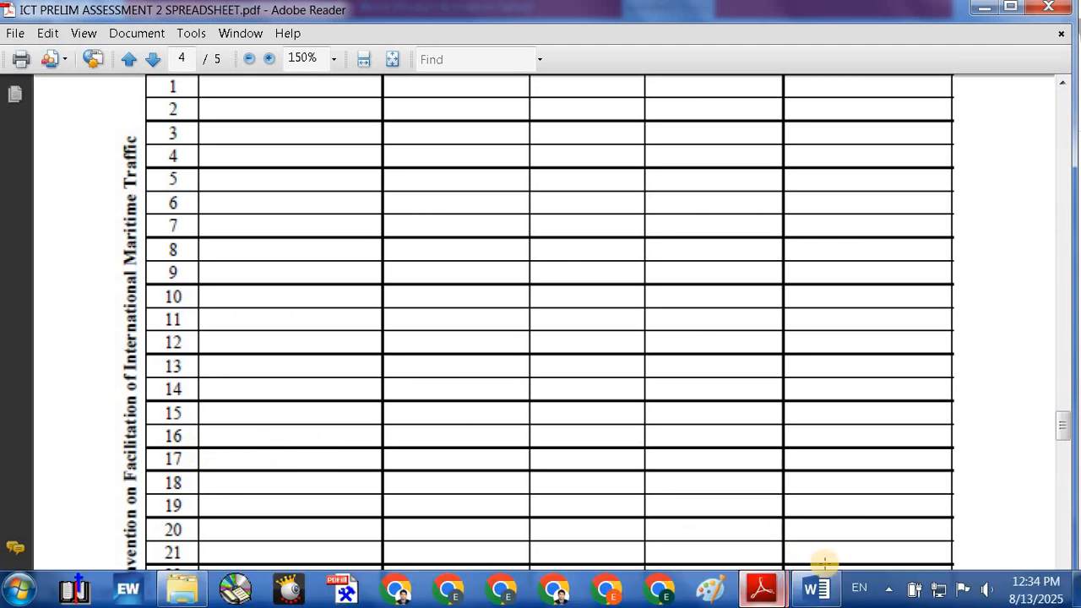
{"action": "left_click", "coordinate": [813, 595]}
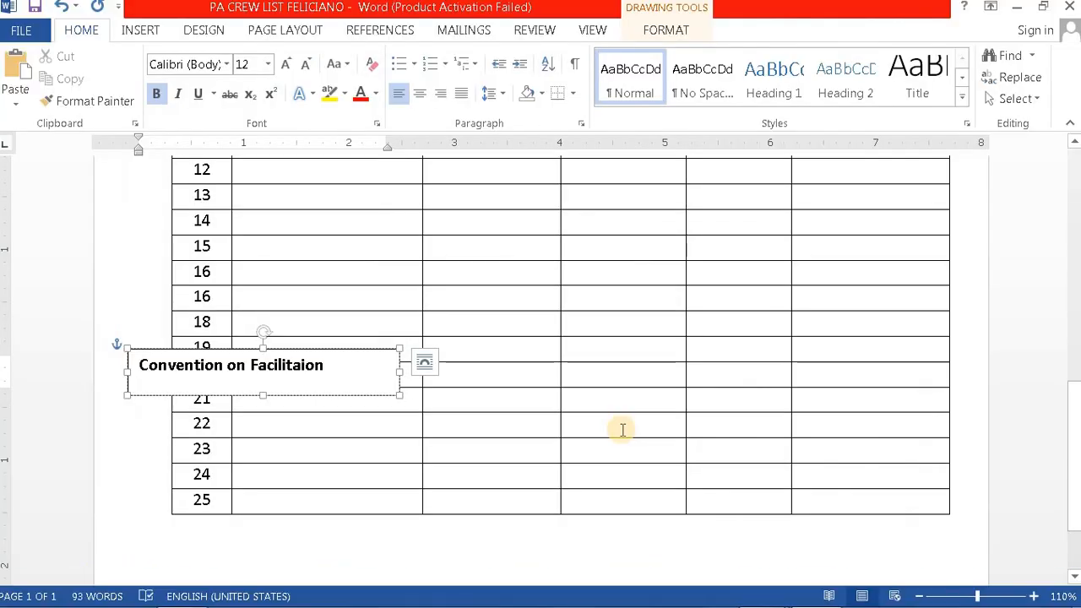
{"action": "type", "text": "of In"}
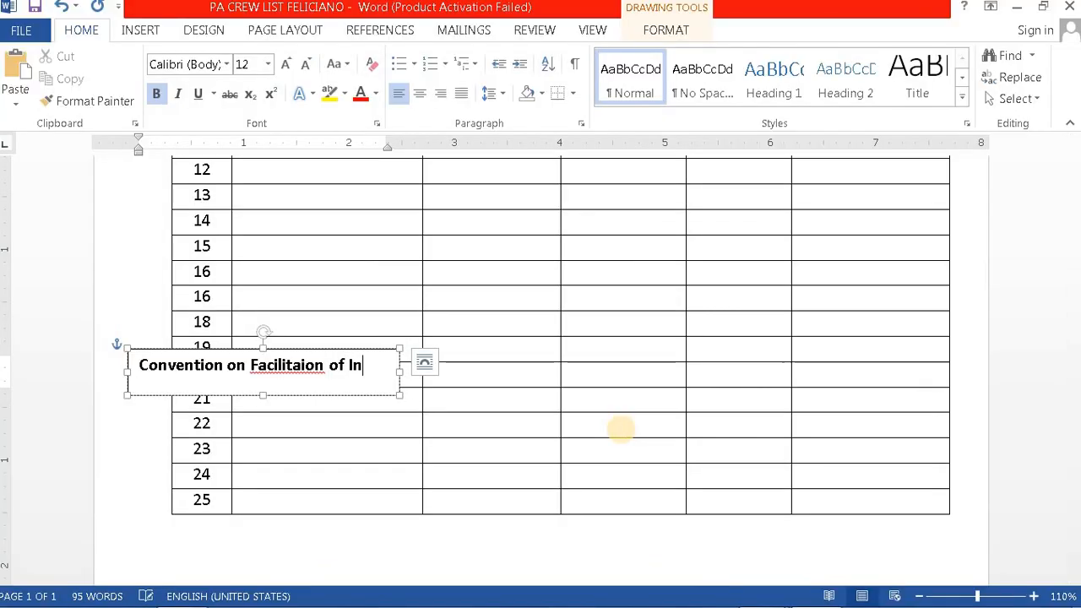
{"action": "left_click", "coordinate": [298, 369]}
{"action": "type", "text": "t"}
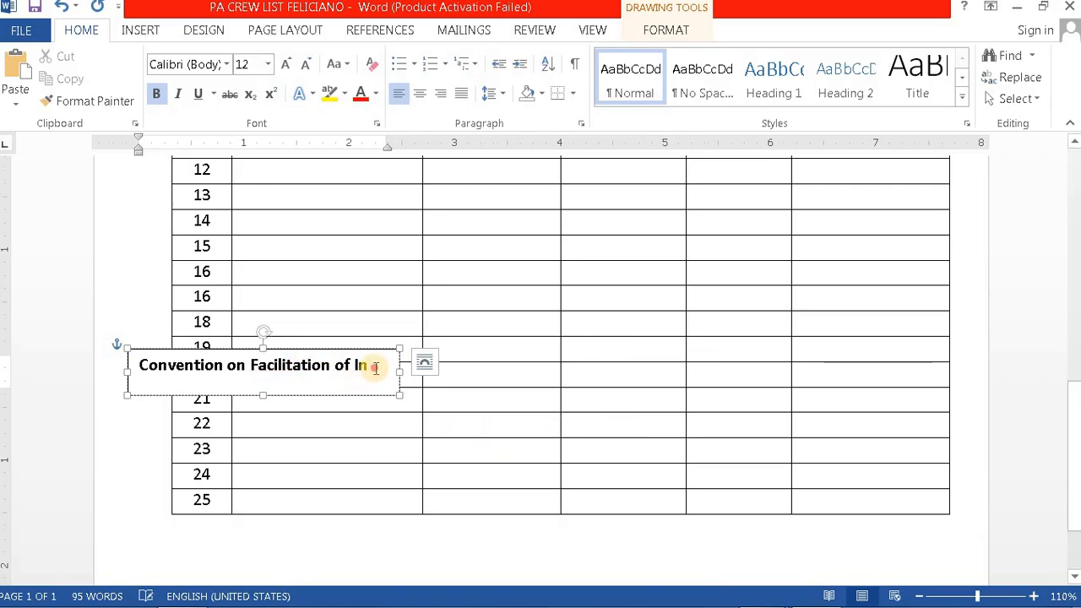
{"action": "type", "text": "ternational Maritime Traffi"}
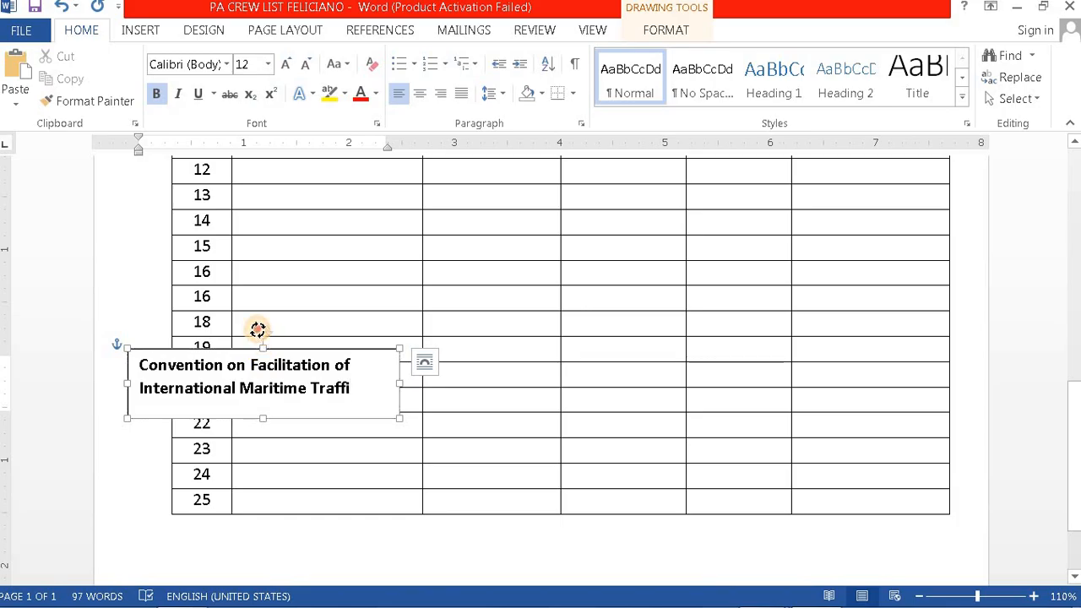
Step: Rotate the convention text box 90° to vertical and stretch it taller beside the table
{"action": "left_click_drag", "start_coordinate": [257, 329], "coordinate": [103, 298]}
{"action": "scroll", "coordinate": [127, 329], "scroll_direction": "up", "scroll_amount": 3}
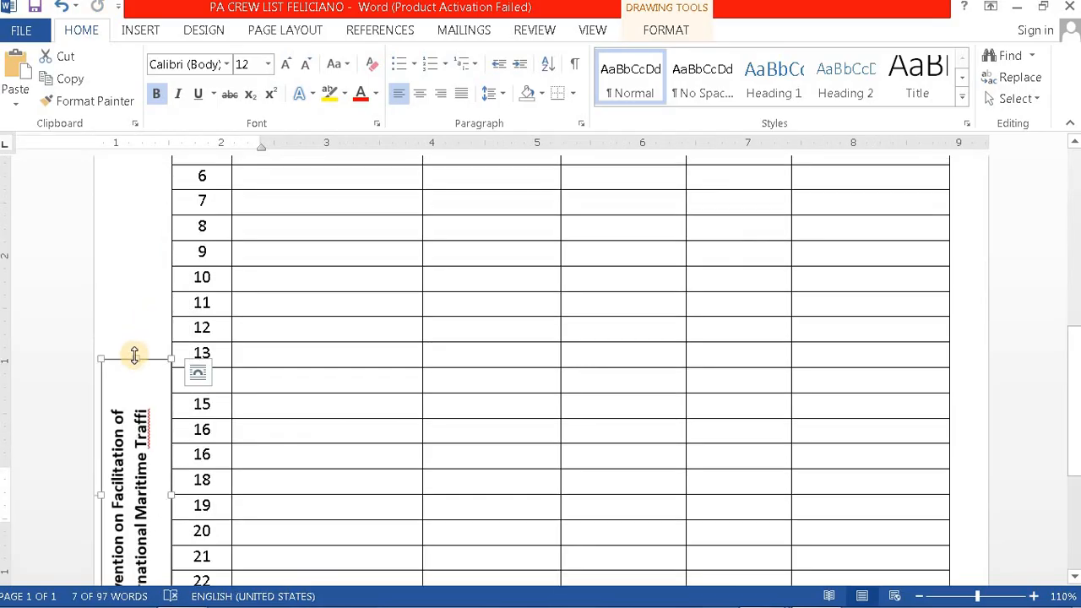
{"action": "left_click_drag", "start_coordinate": [136, 357], "coordinate": [203, 213]}
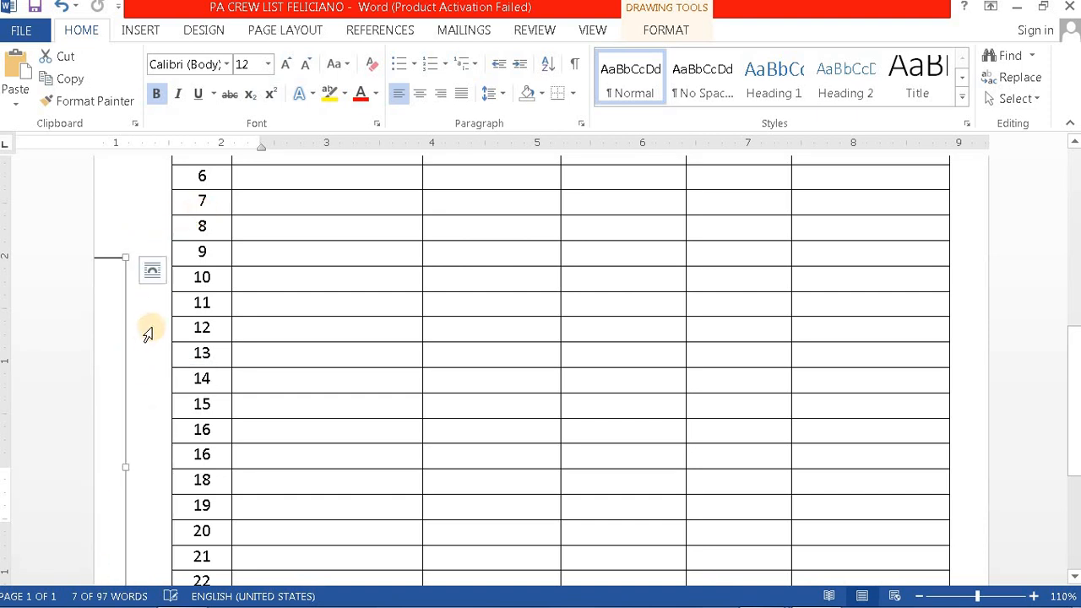
{"action": "left_click", "coordinate": [151, 270]}
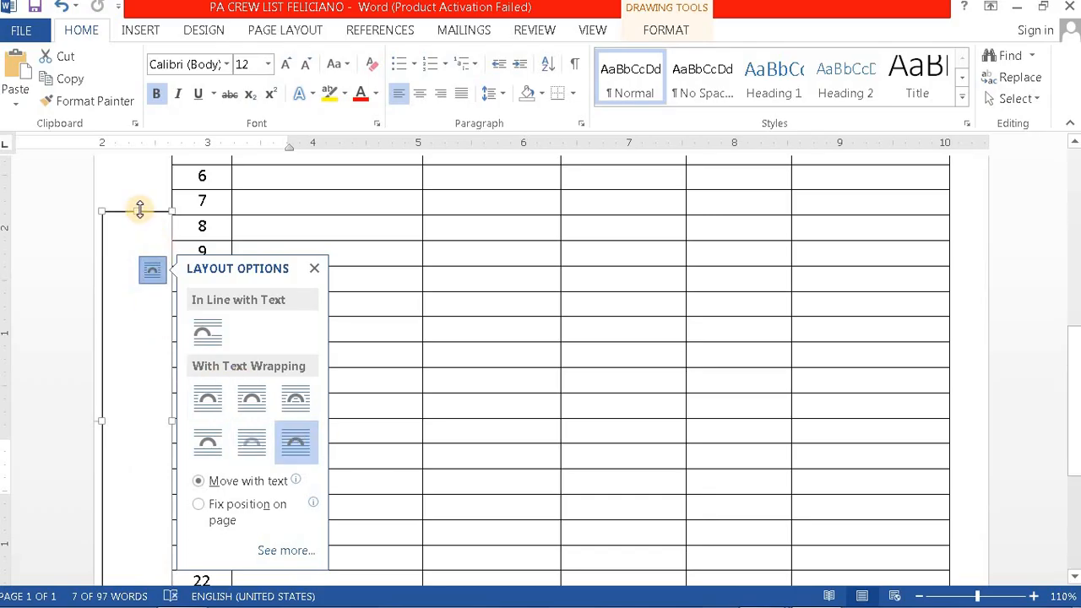
{"action": "scroll", "coordinate": [135, 227], "scroll_direction": "up", "scroll_amount": 3}
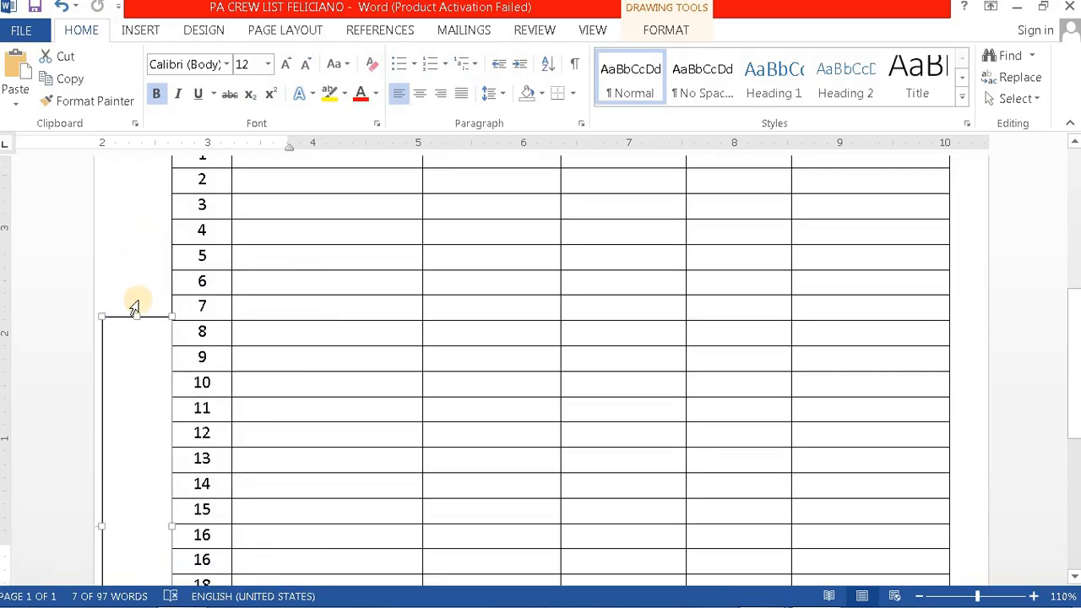
{"action": "left_click", "coordinate": [144, 251]}
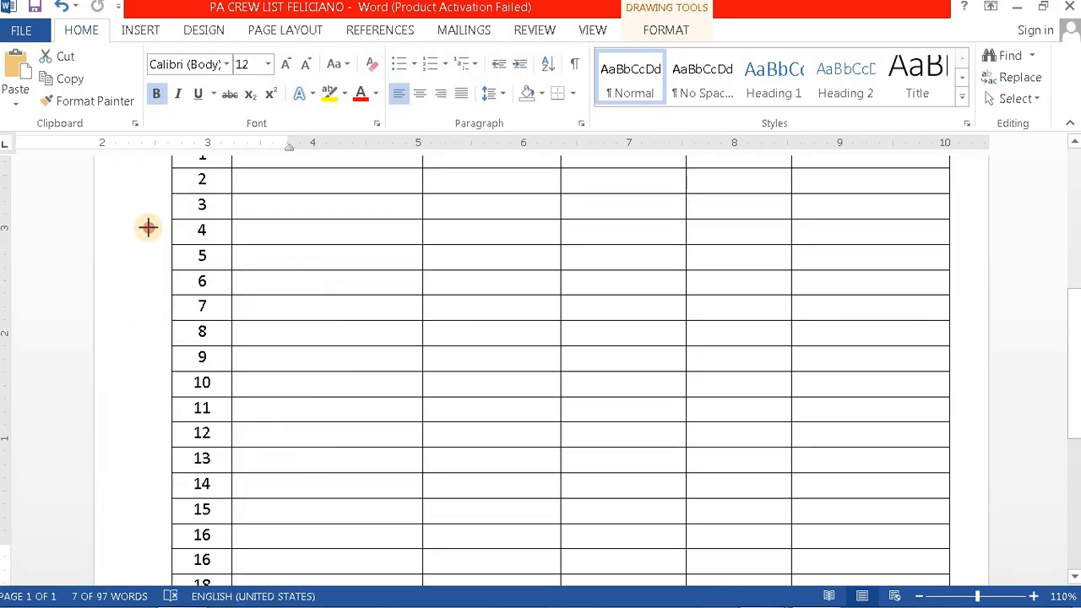
{"action": "scroll", "coordinate": [144, 225], "scroll_direction": "down", "scroll_amount": 3}
{"action": "left_click", "coordinate": [142, 346]}
{"action": "scroll", "coordinate": [149, 449], "scroll_direction": "down", "scroll_amount": 7}
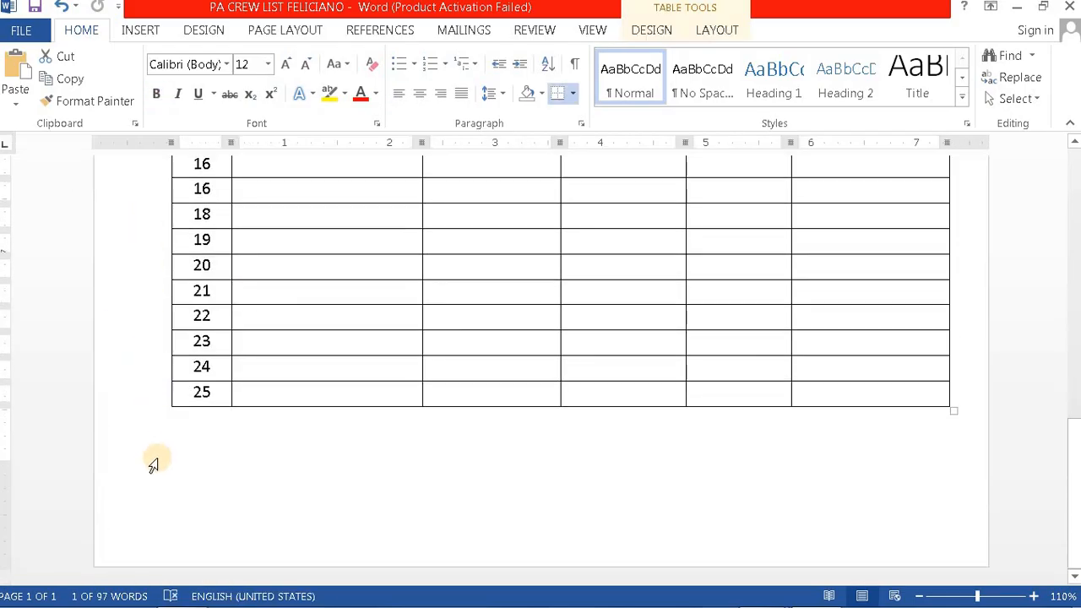
Step: Move the vertical text box back beside the table and centre its text
{"action": "scroll", "coordinate": [152, 436], "scroll_direction": "up", "scroll_amount": 15}
{"action": "scroll", "coordinate": [157, 420], "scroll_direction": "up", "scroll_amount": 3}
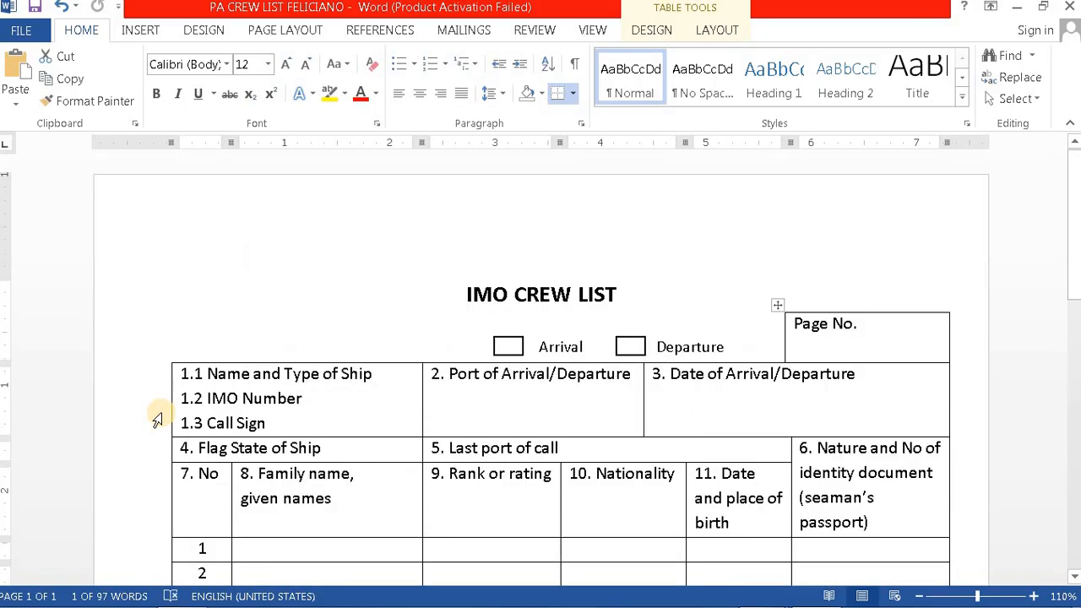
{"action": "scroll", "coordinate": [157, 420], "scroll_direction": "down", "scroll_amount": 5}
{"action": "left_click", "coordinate": [62, 5]}
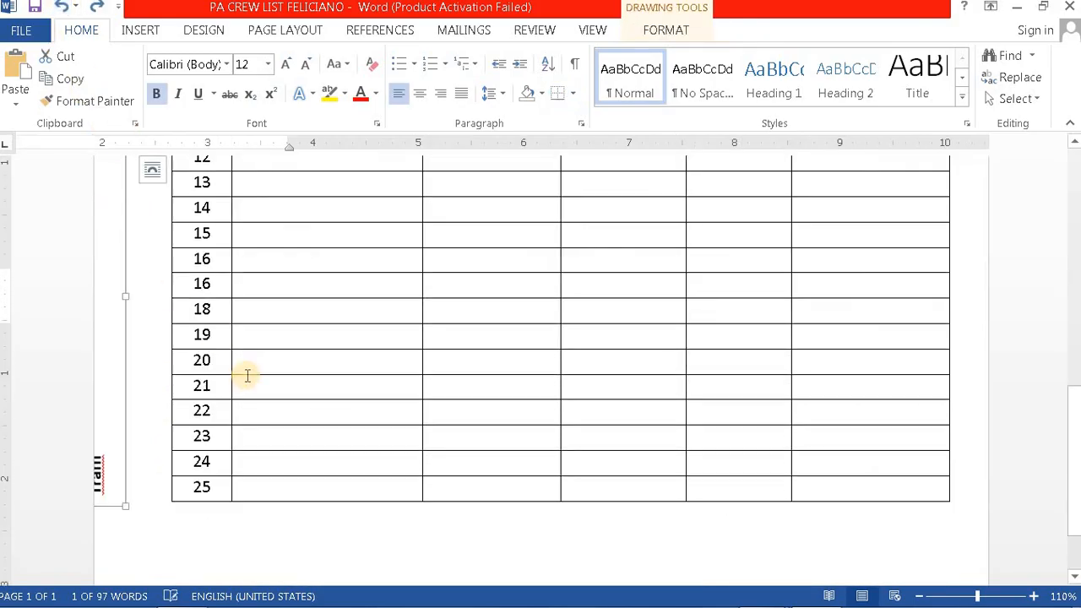
{"action": "left_click_drag", "start_coordinate": [139, 366], "coordinate": [167, 366]}
{"action": "scroll", "coordinate": [167, 366], "scroll_direction": "up", "scroll_amount": 3}
{"action": "scroll", "coordinate": [168, 366], "scroll_direction": "up", "scroll_amount": 1}
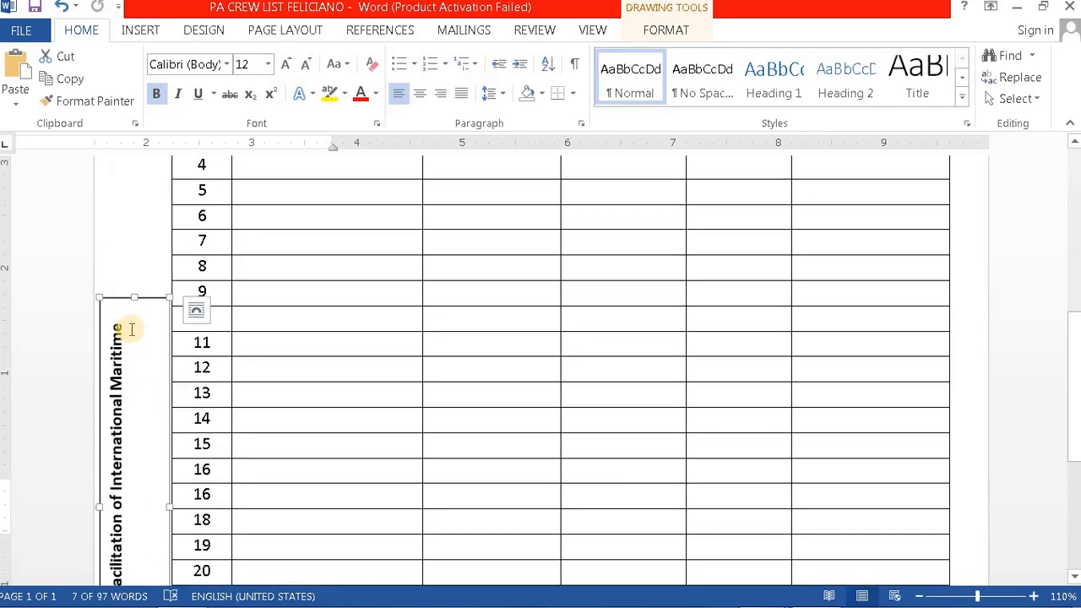
{"action": "left_click_drag", "start_coordinate": [134, 296], "coordinate": [172, 198]}
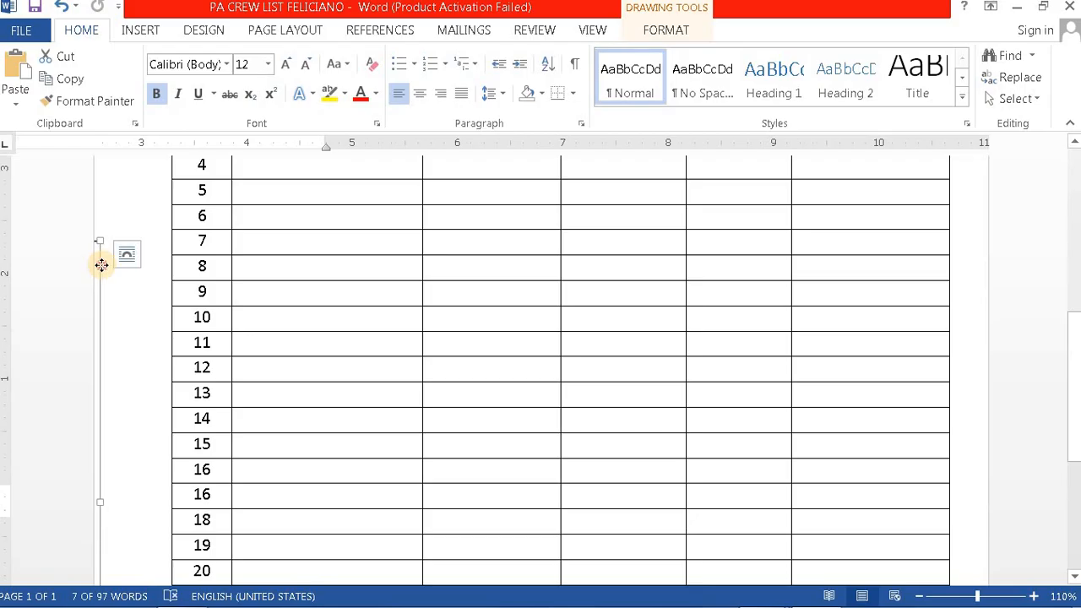
{"action": "left_click_drag", "start_coordinate": [102, 265], "coordinate": [161, 263]}
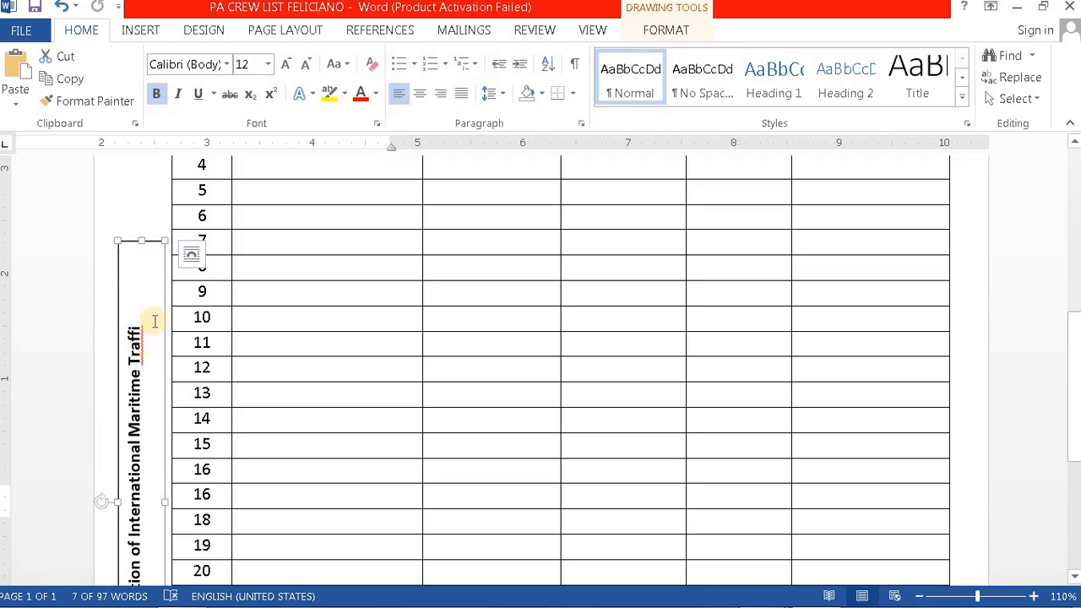
{"action": "left_click", "coordinate": [420, 98]}
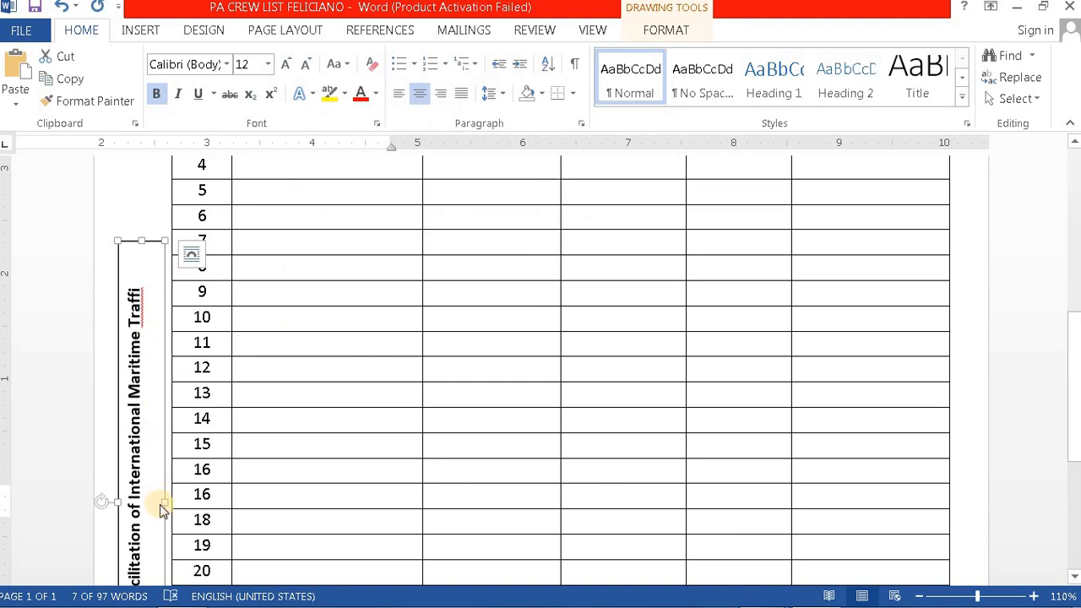
Step: Narrow the vertical box and stretch it from row 1 down to row 25
{"action": "left_click_drag", "start_coordinate": [165, 503], "coordinate": [146, 499]}
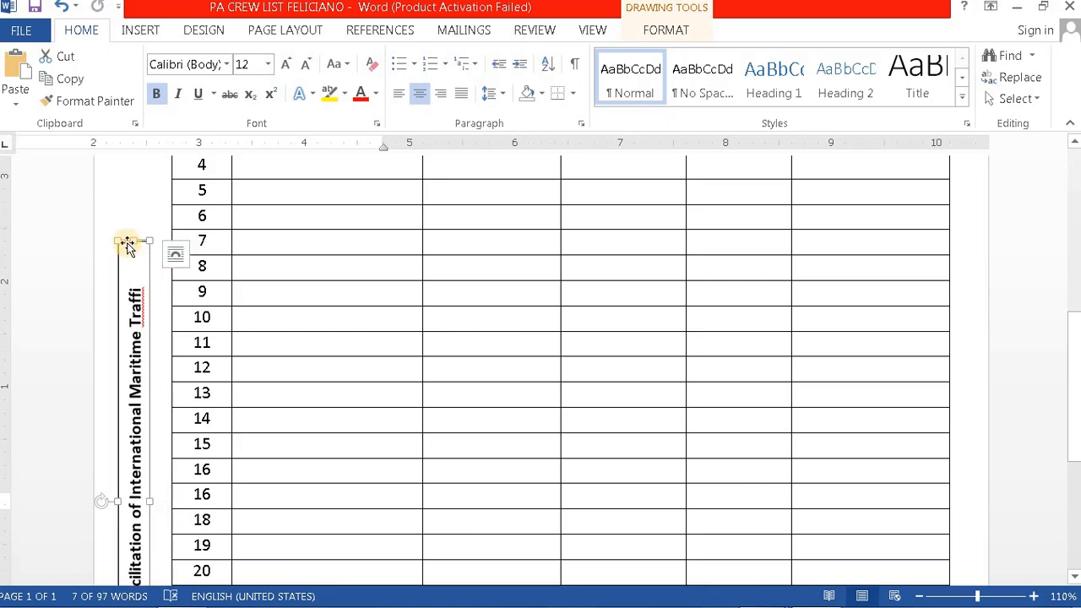
{"action": "left_click_drag", "start_coordinate": [127, 245], "coordinate": [140, 199]}
{"action": "scroll", "coordinate": [222, 278], "scroll_direction": "up", "scroll_amount": 3}
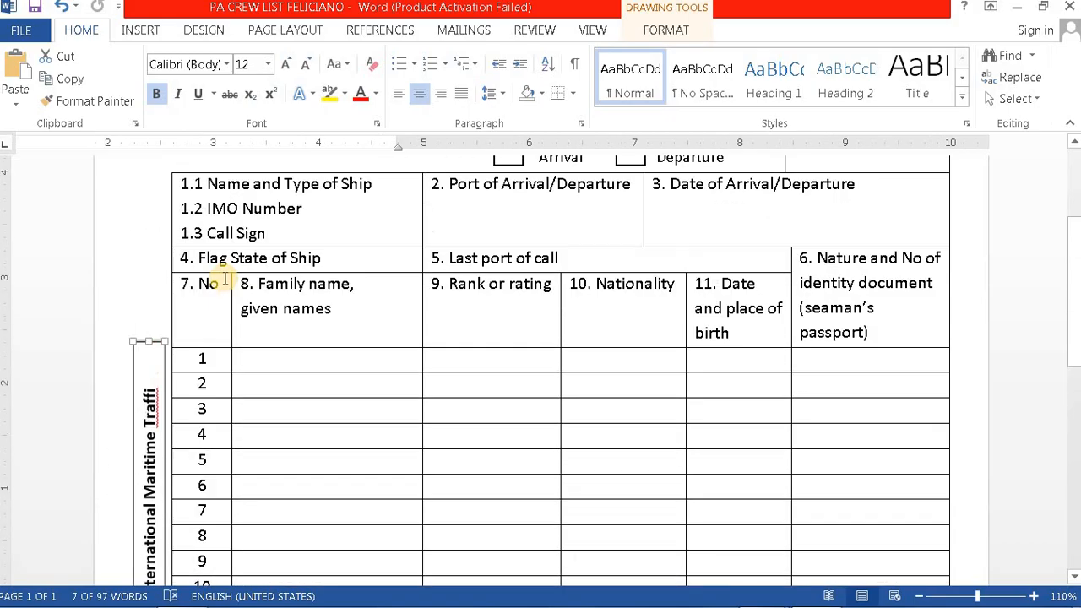
{"action": "mouse_move", "coordinate": [139, 343]}
{"action": "left_mouse_down"}
{"action": "mouse_move", "coordinate": [135, 259]}
{"action": "mouse_move", "coordinate": [130, 345]}
{"action": "left_mouse_up"}
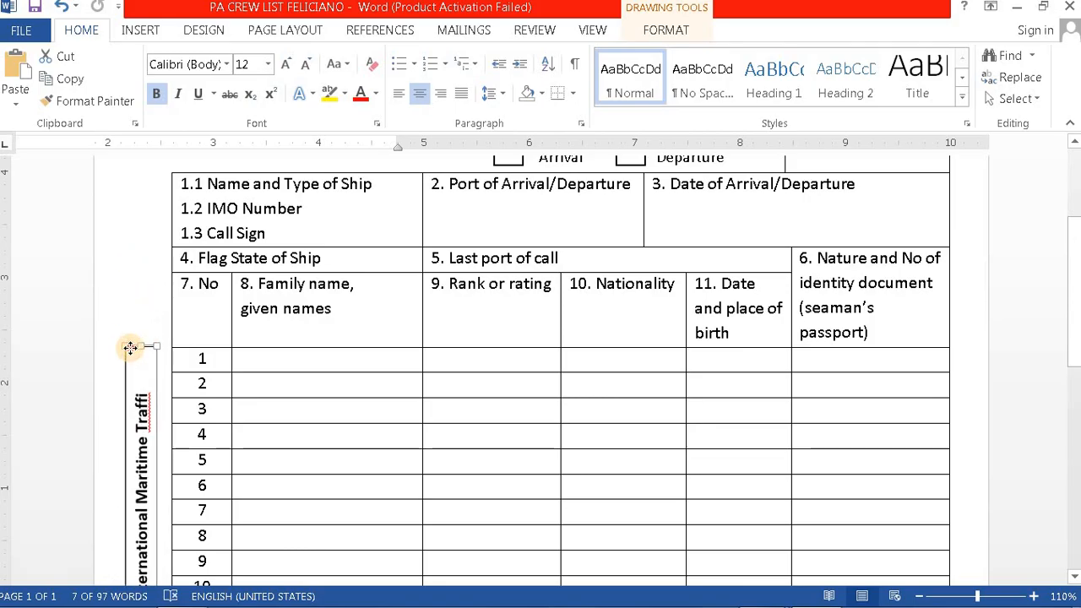
{"action": "scroll", "coordinate": [251, 374], "scroll_direction": "down", "scroll_amount": 10}
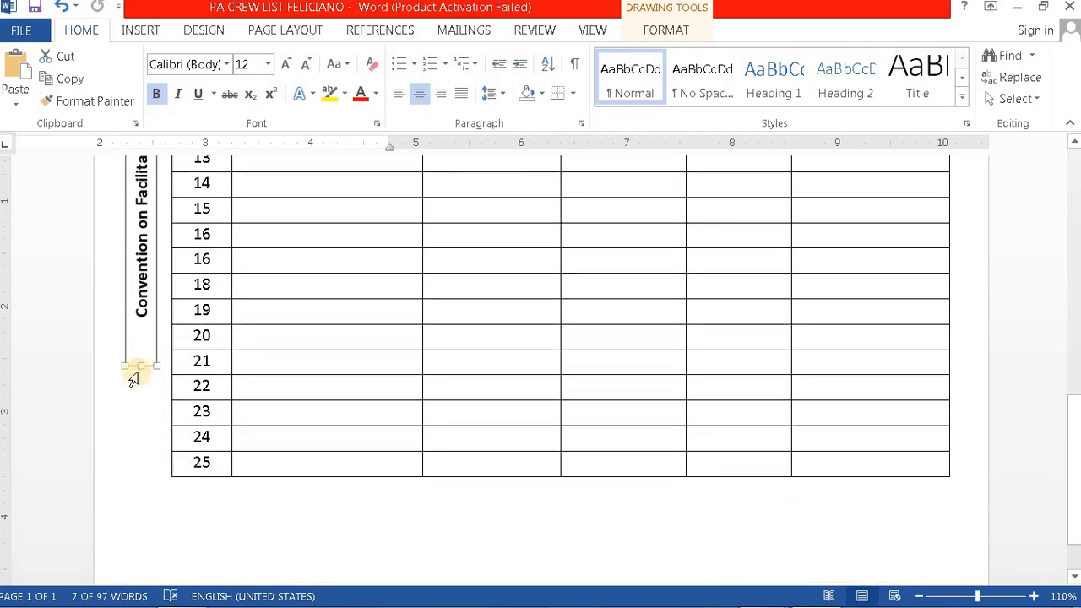
{"action": "left_click_drag", "start_coordinate": [142, 366], "coordinate": [167, 479]}
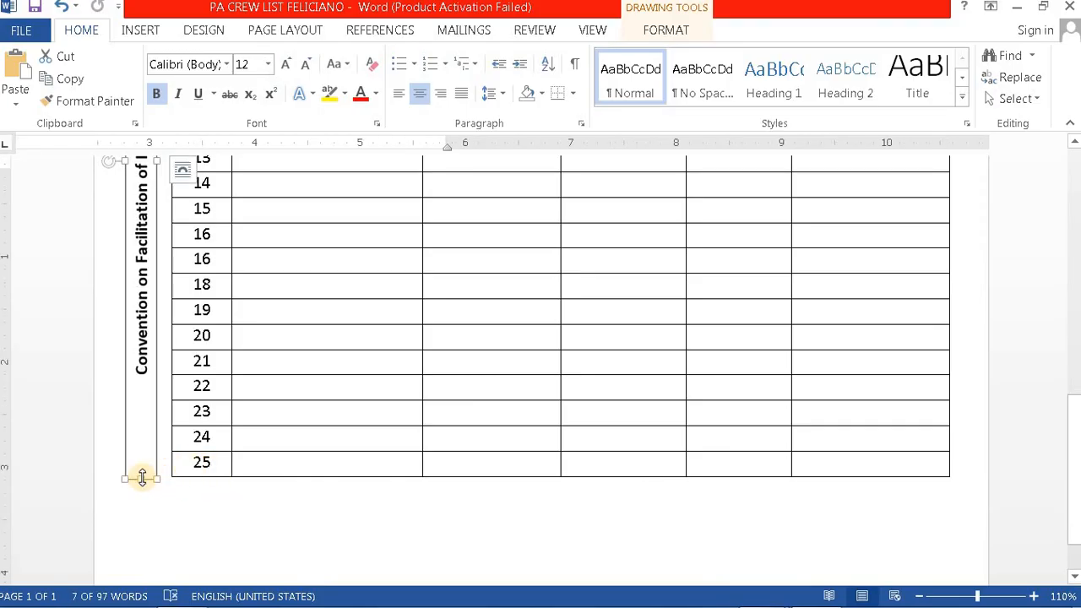
{"action": "scroll", "coordinate": [198, 473], "scroll_direction": "up", "scroll_amount": 6}
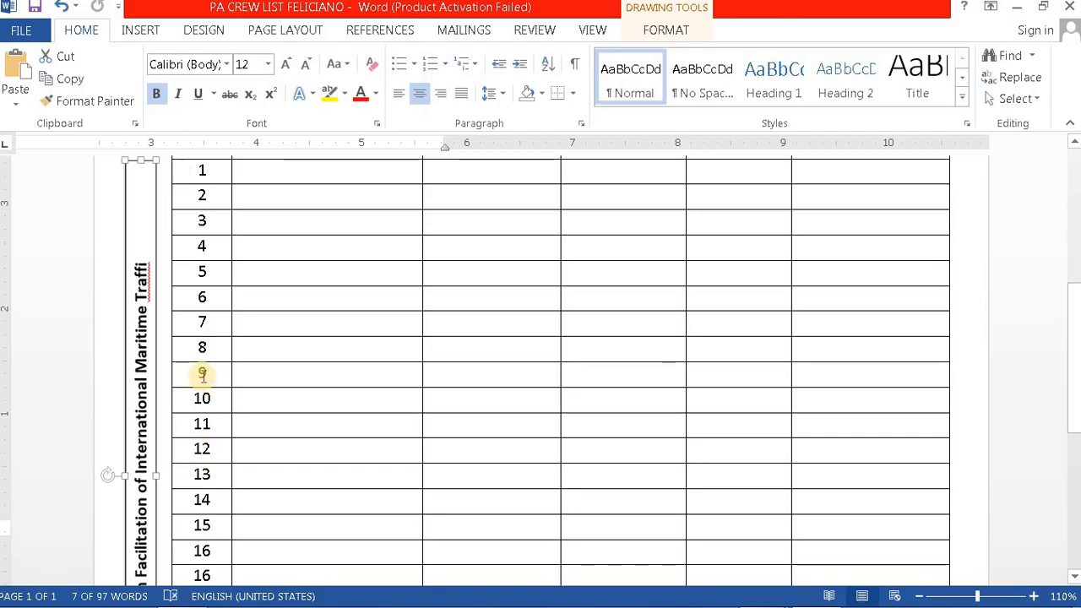
{"action": "scroll", "coordinate": [190, 380], "scroll_direction": "up", "scroll_amount": 4}
{"action": "scroll", "coordinate": [203, 422], "scroll_direction": "down", "scroll_amount": 8}
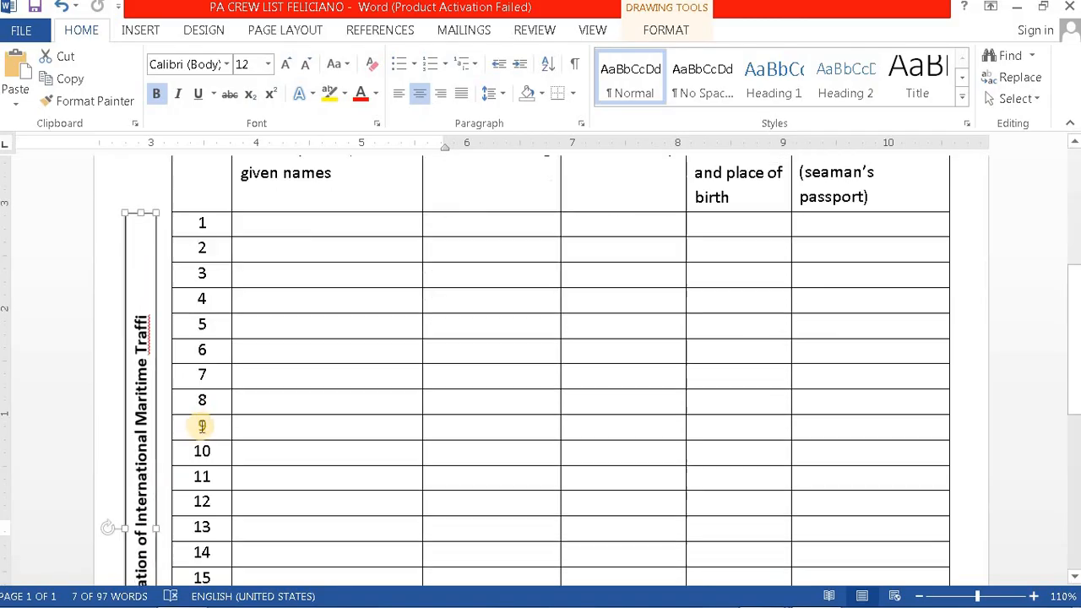
{"action": "scroll", "coordinate": [203, 456], "scroll_direction": "down", "scroll_amount": 3}
{"action": "scroll", "coordinate": [206, 478], "scroll_direction": "up", "scroll_amount": 3}
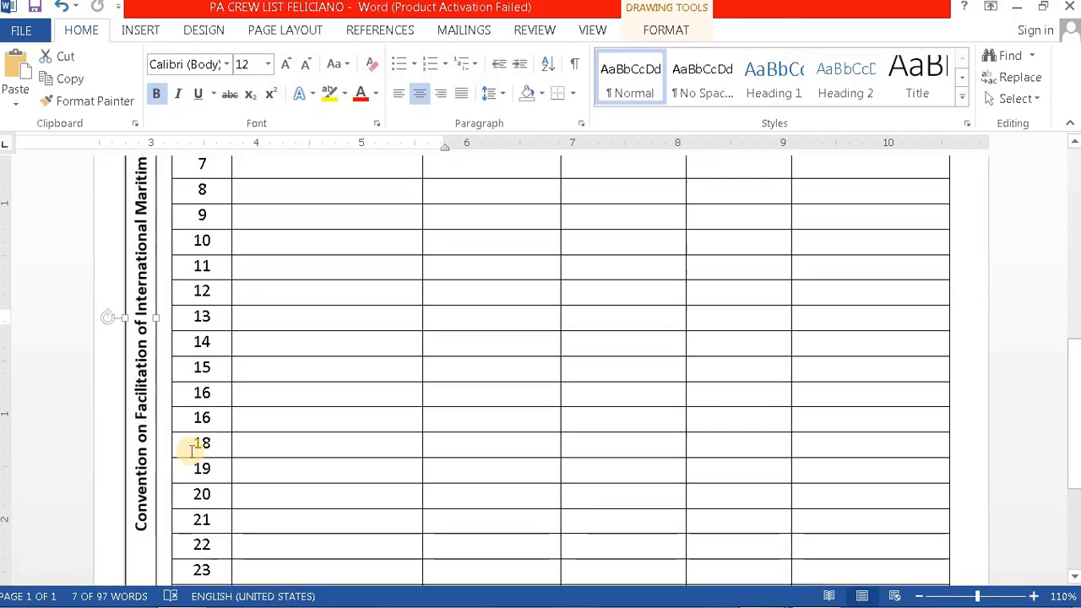
{"action": "scroll", "coordinate": [182, 409], "scroll_direction": "up", "scroll_amount": 3}
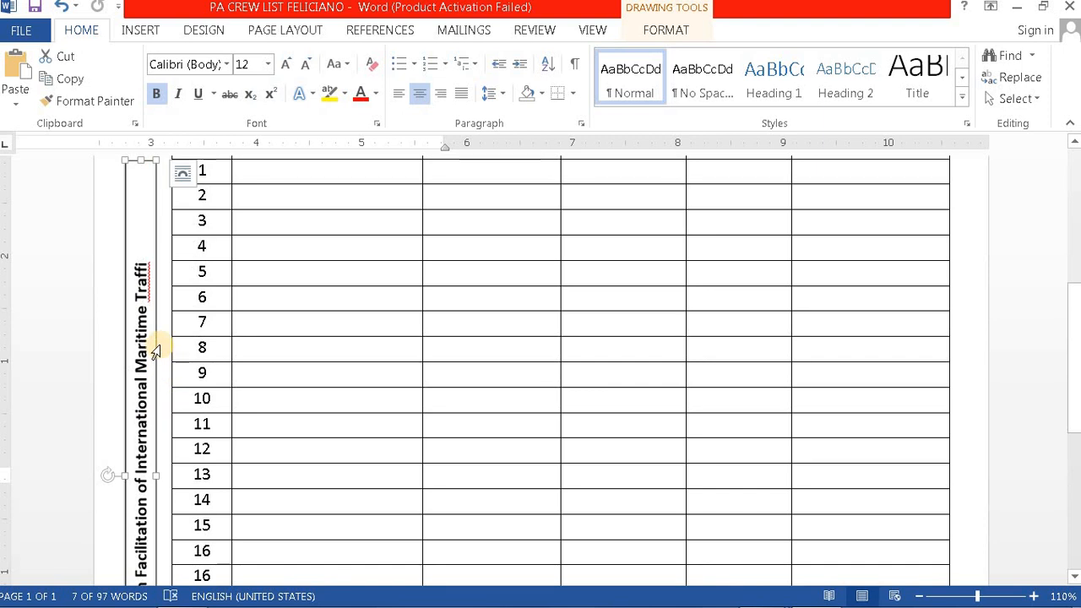
{"action": "left_click", "coordinate": [141, 258]}
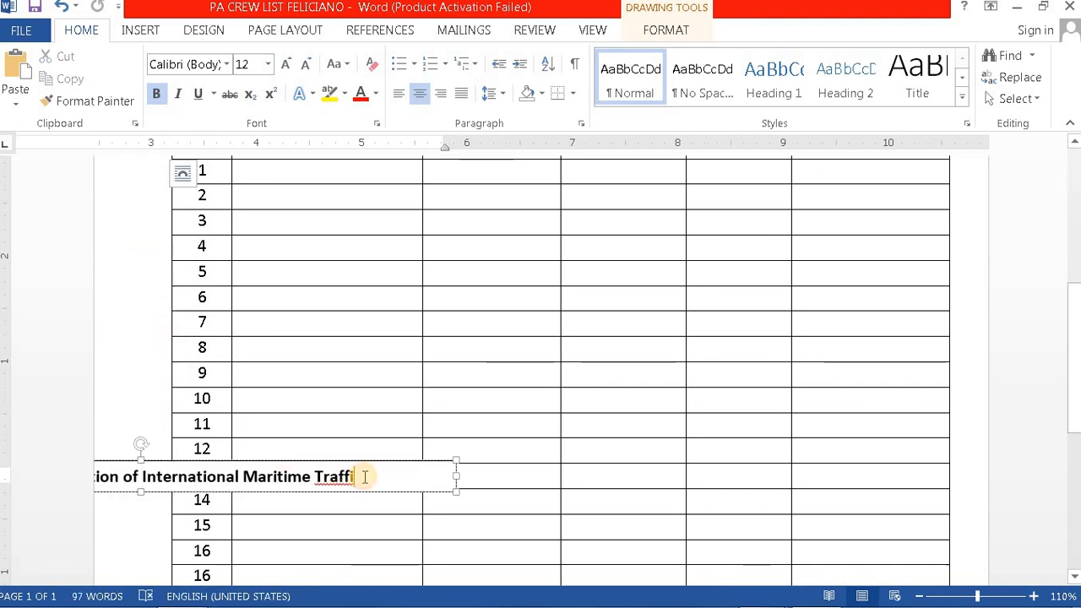
{"action": "type", "text": "c"}
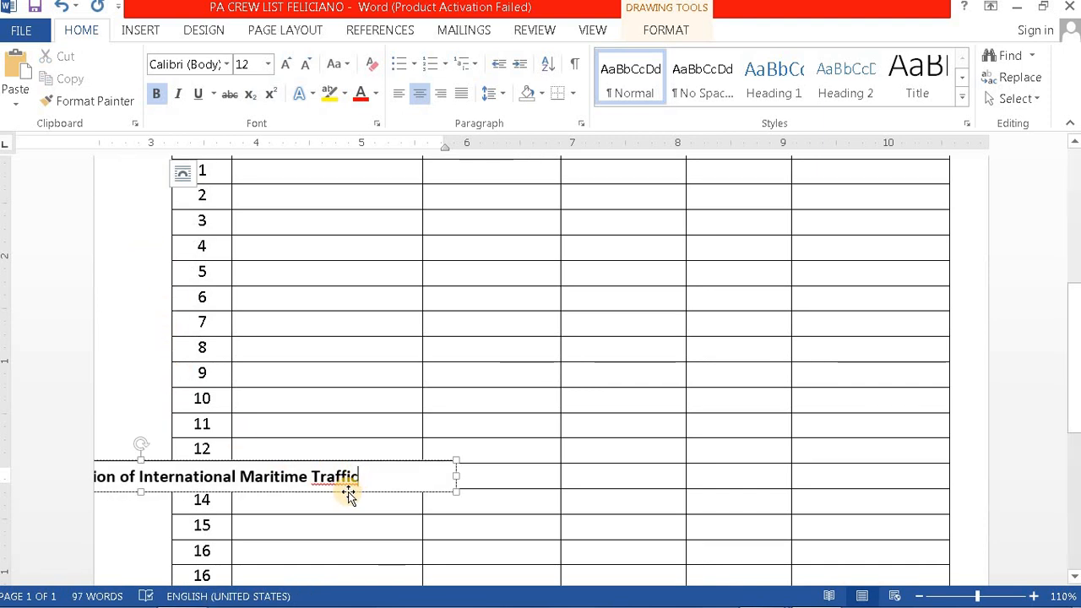
{"action": "mouse_move", "coordinate": [784, 602]}
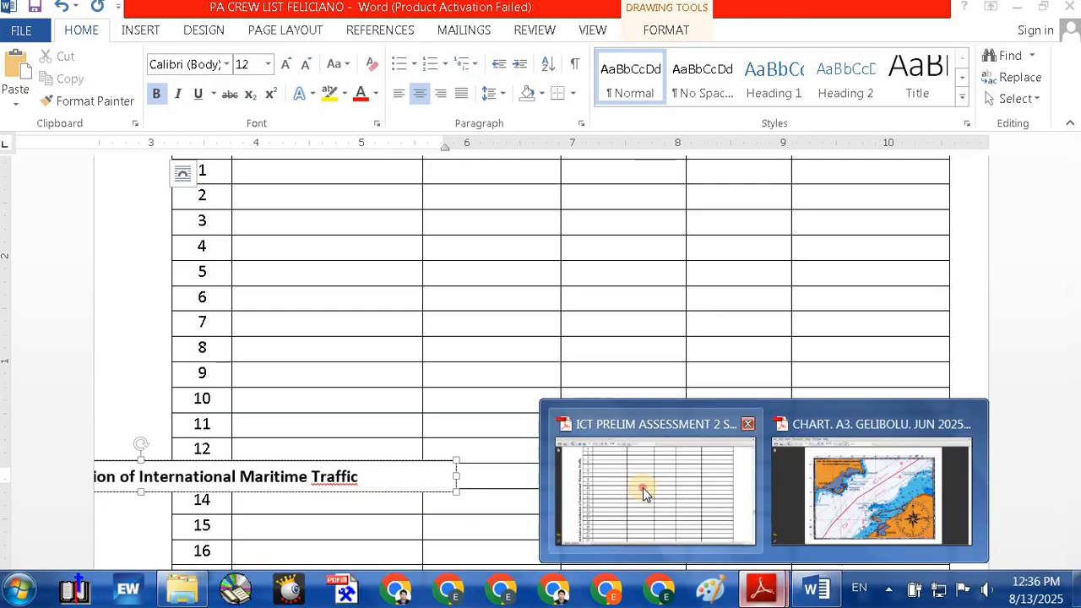
{"action": "left_click", "coordinate": [643, 488]}
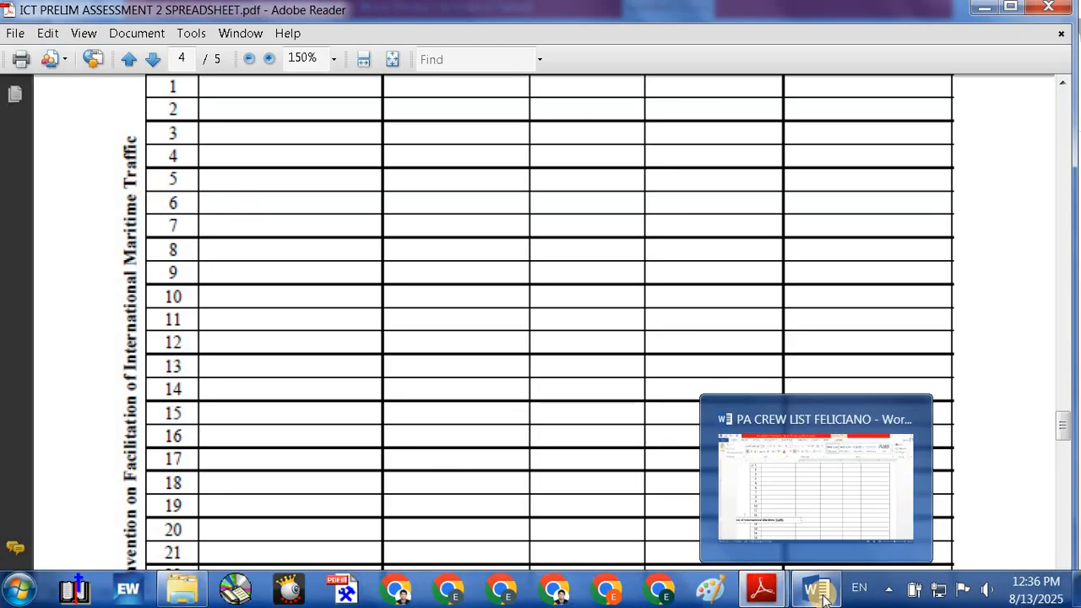
{"action": "left_click", "coordinate": [823, 596]}
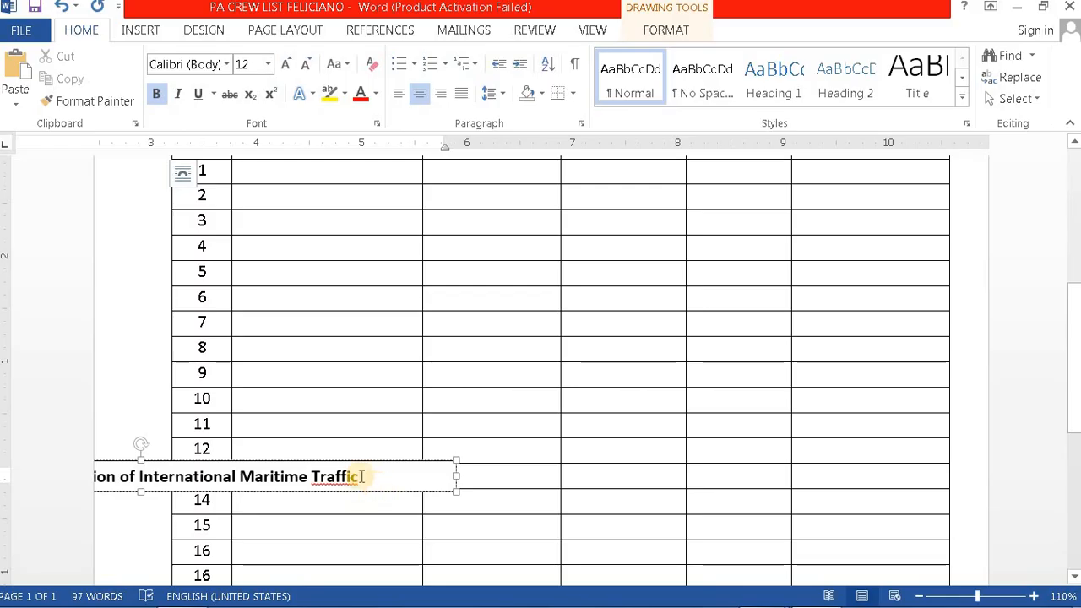
{"action": "left_click", "coordinate": [127, 346]}
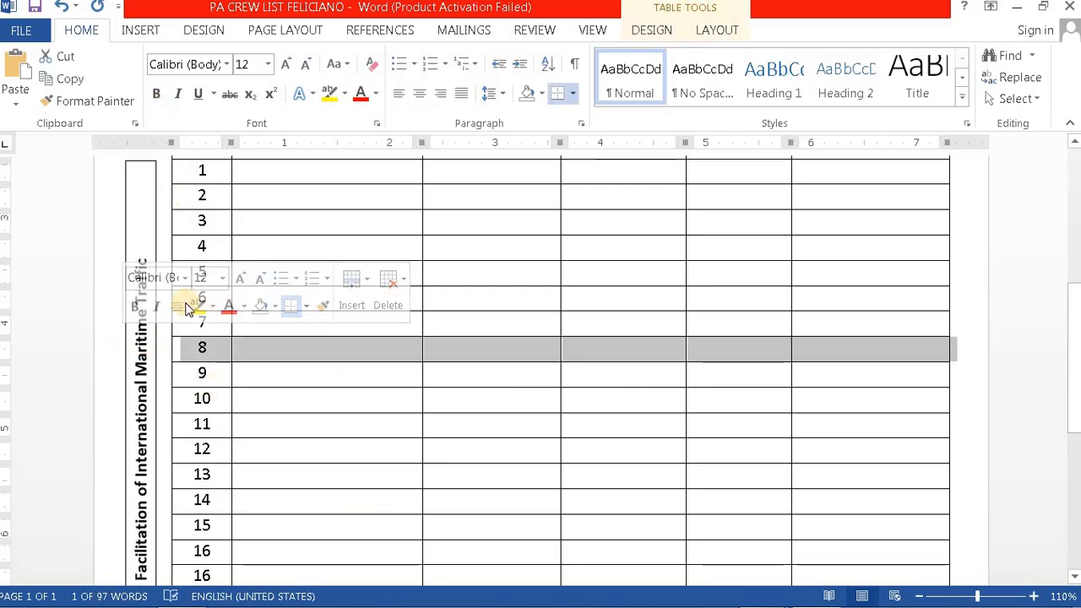
{"action": "scroll", "coordinate": [333, 471], "scroll_direction": "down", "scroll_amount": 1}
{"action": "scroll", "coordinate": [333, 471], "scroll_direction": "down", "scroll_amount": 6}
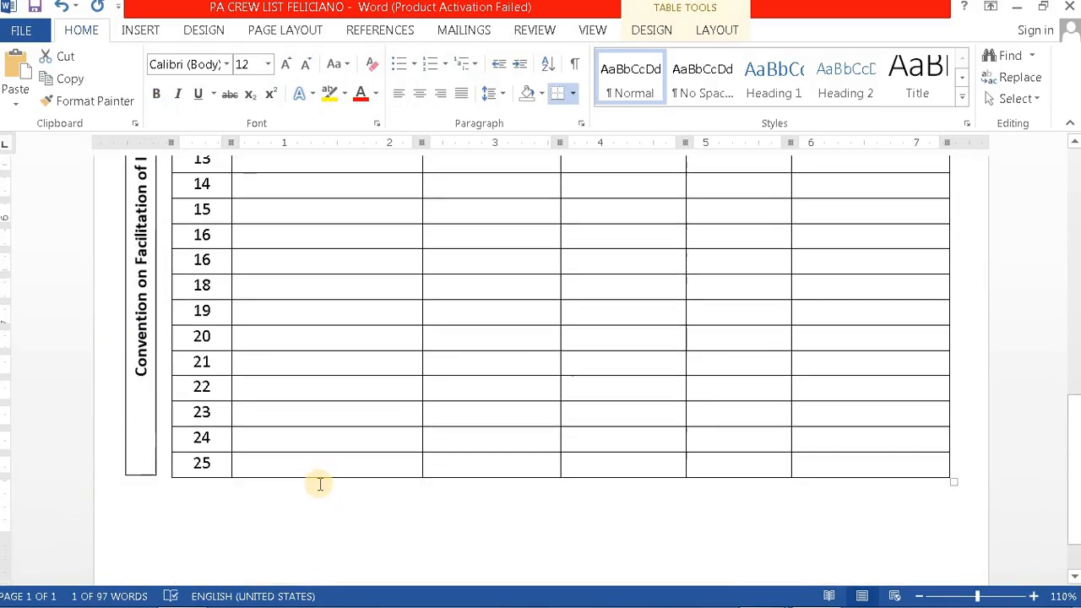
Step: Nudge the vertical text box against the table and stretch it along the whole table
{"action": "left_click", "coordinate": [138, 348]}
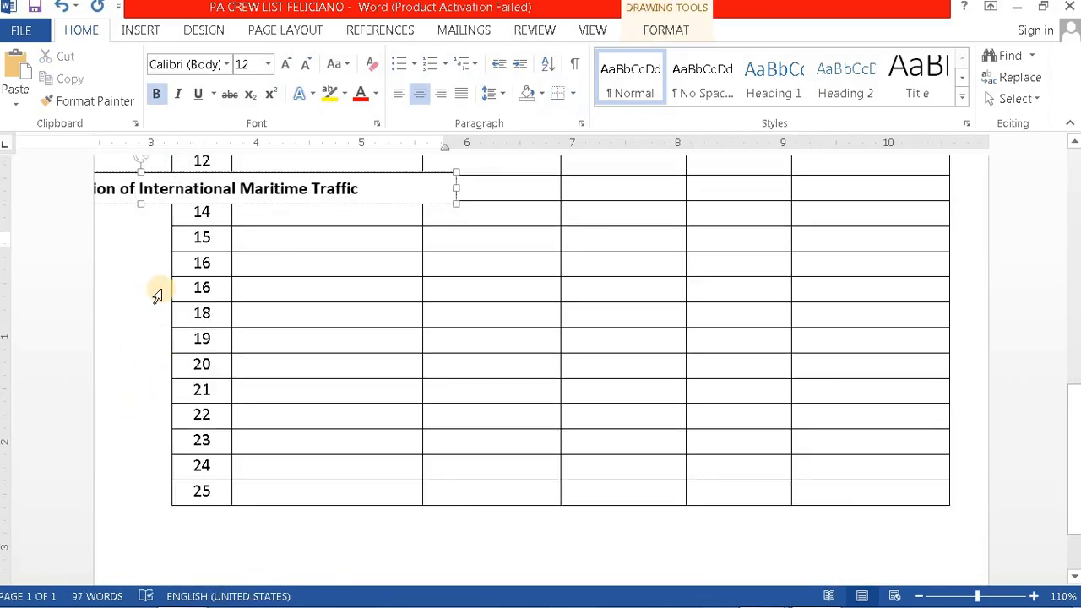
{"action": "scroll", "coordinate": [156, 295], "scroll_direction": "up", "scroll_amount": 2}
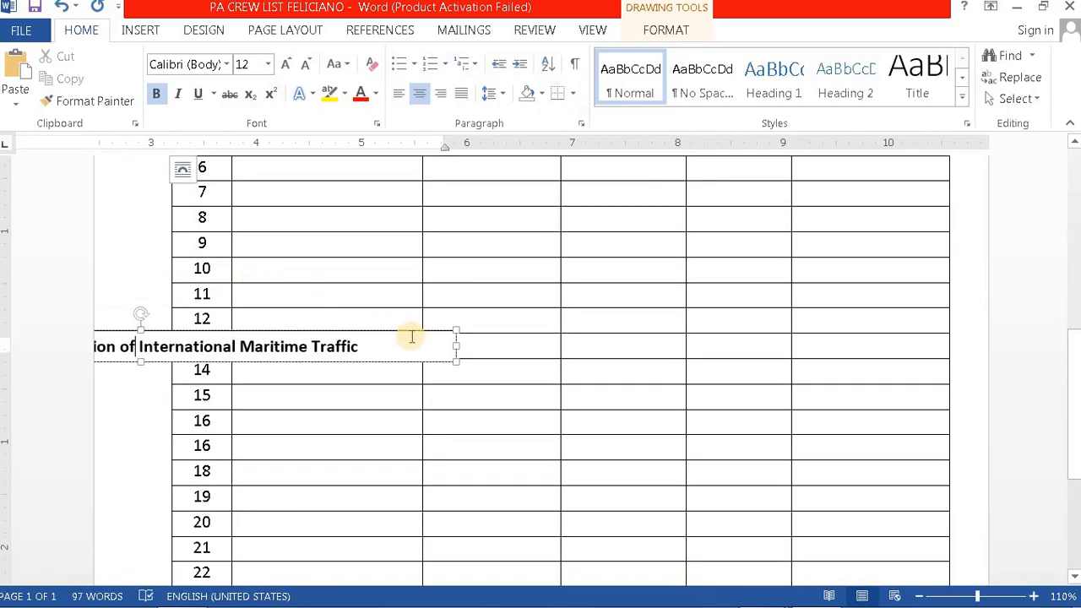
{"action": "left_click", "coordinate": [144, 312]}
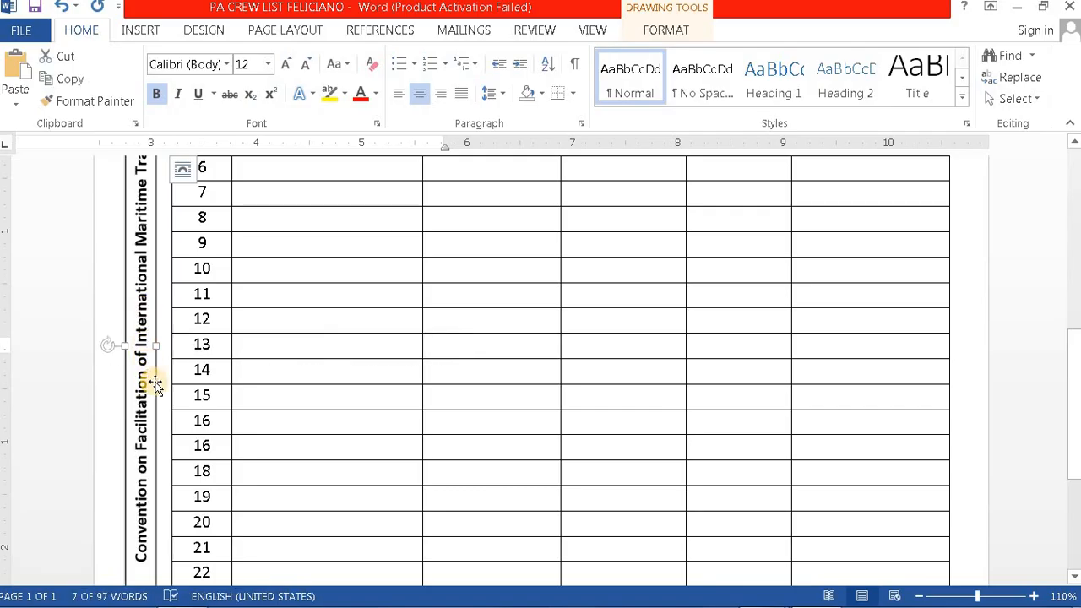
{"action": "left_click_drag", "start_coordinate": [156, 384], "coordinate": [167, 386]}
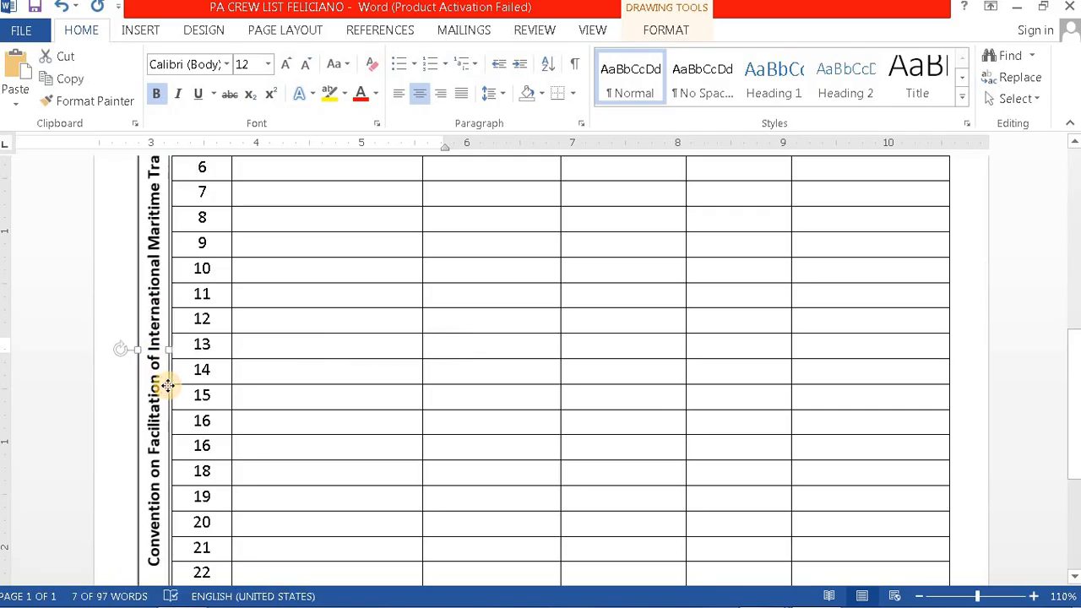
{"action": "scroll", "coordinate": [217, 386], "scroll_direction": "up", "scroll_amount": 2}
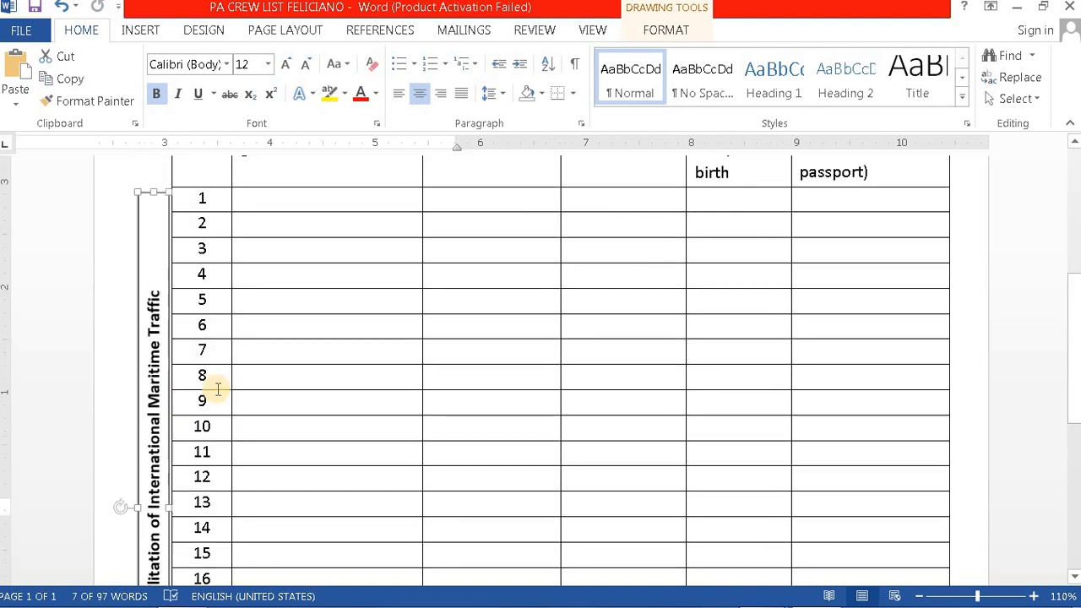
{"action": "scroll", "coordinate": [217, 389], "scroll_direction": "down", "scroll_amount": 4}
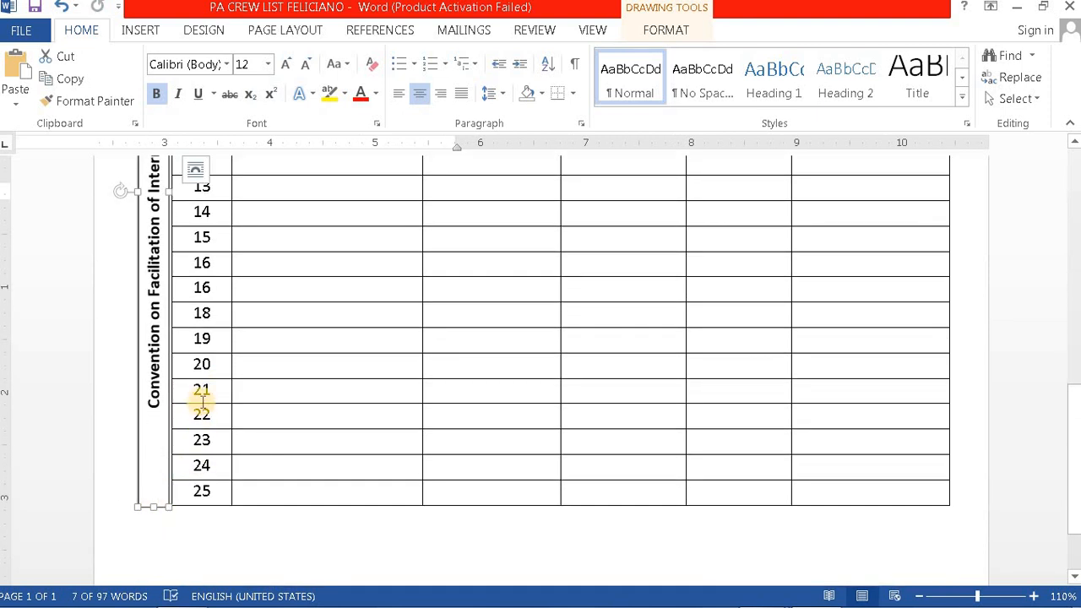
{"action": "scroll", "coordinate": [165, 371], "scroll_direction": "up", "scroll_amount": 5}
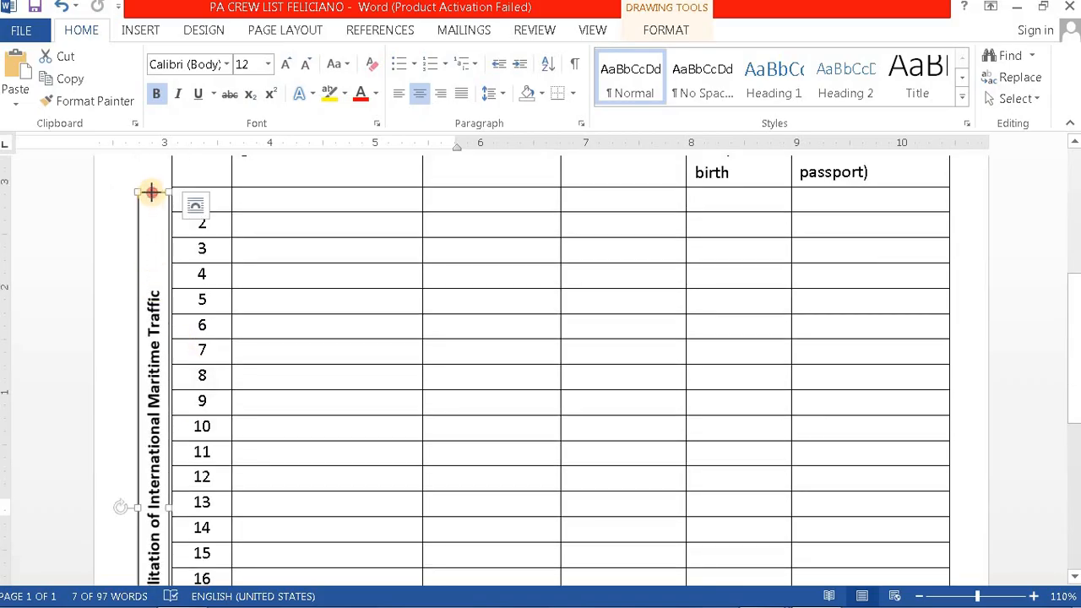
{"action": "left_click_drag", "start_coordinate": [151, 191], "coordinate": [153, 251]}
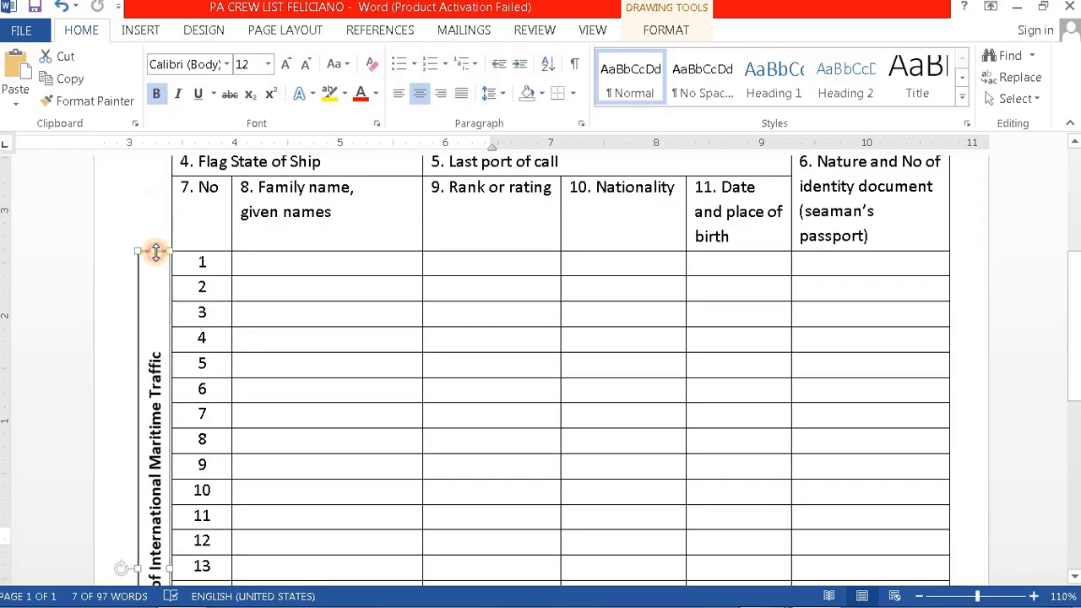
Step: Set the vertical text box's line to No line so it has no border
{"action": "right_click", "coordinate": [136, 325]}
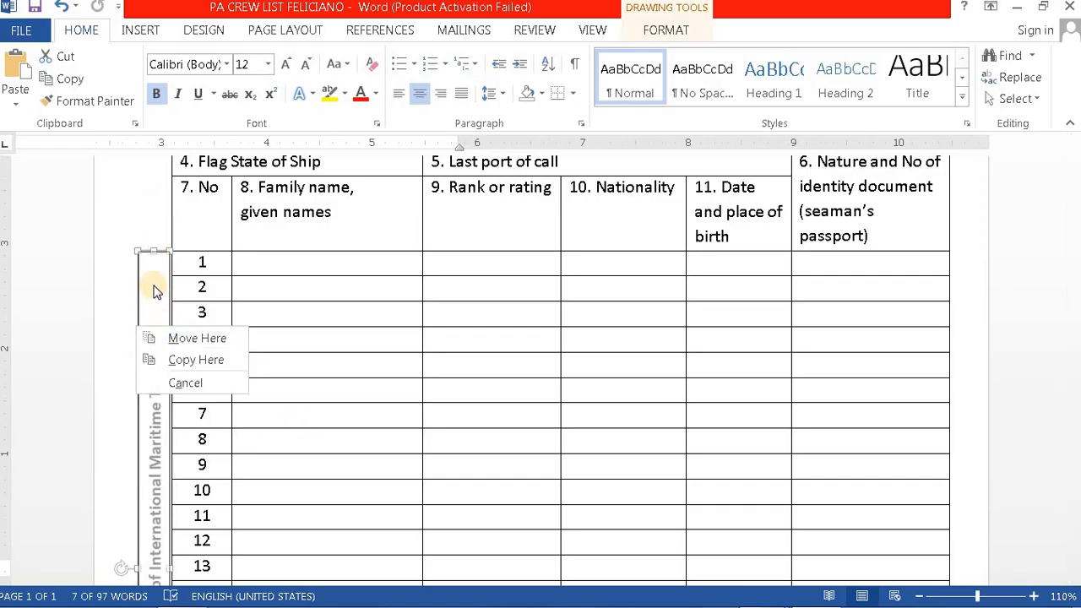
{"action": "left_click", "coordinate": [154, 289]}
{"action": "right_click", "coordinate": [154, 289]}
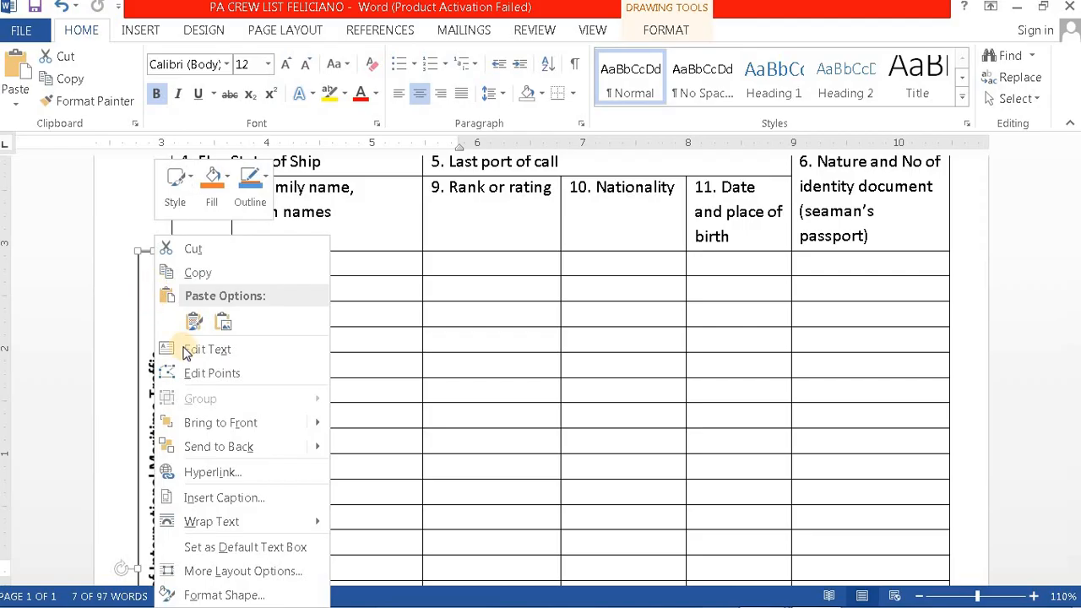
{"action": "left_click", "coordinate": [229, 589]}
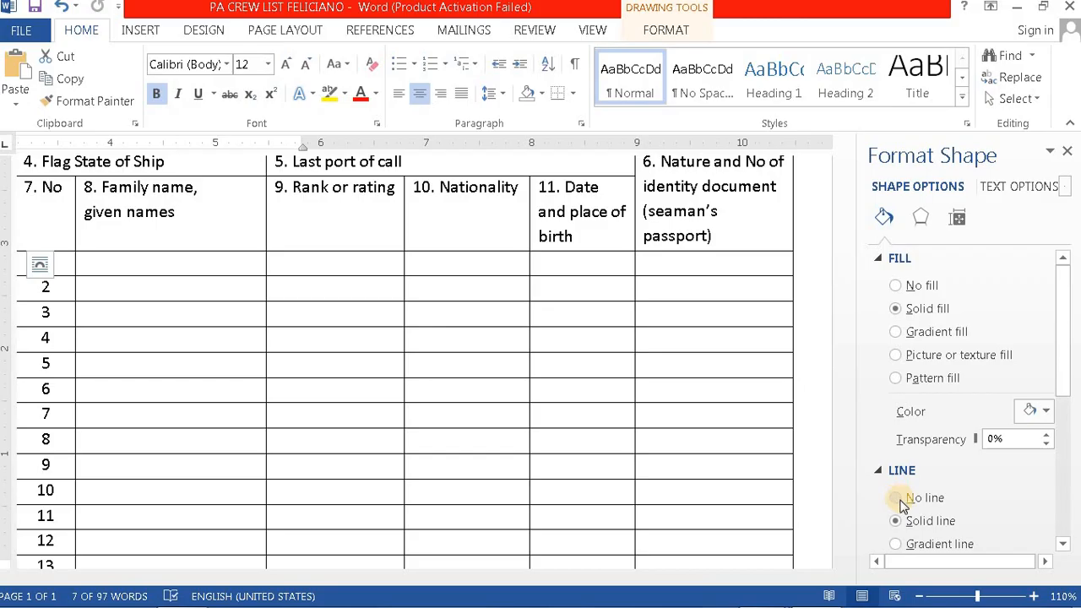
{"action": "left_click", "coordinate": [1068, 151]}
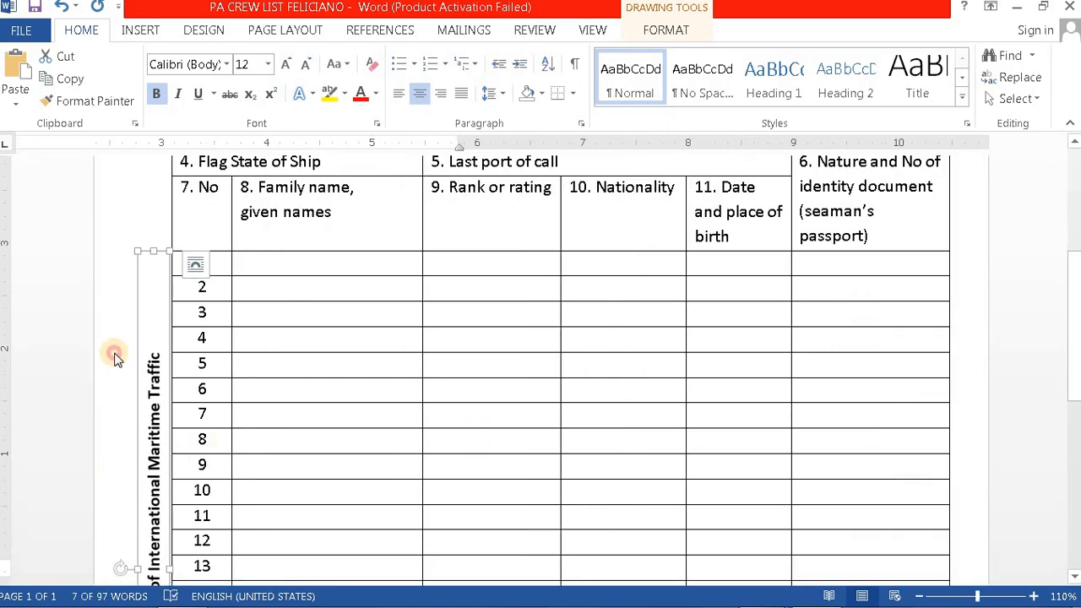
{"action": "left_click", "coordinate": [115, 358]}
{"action": "left_click", "coordinate": [1016, 411]}
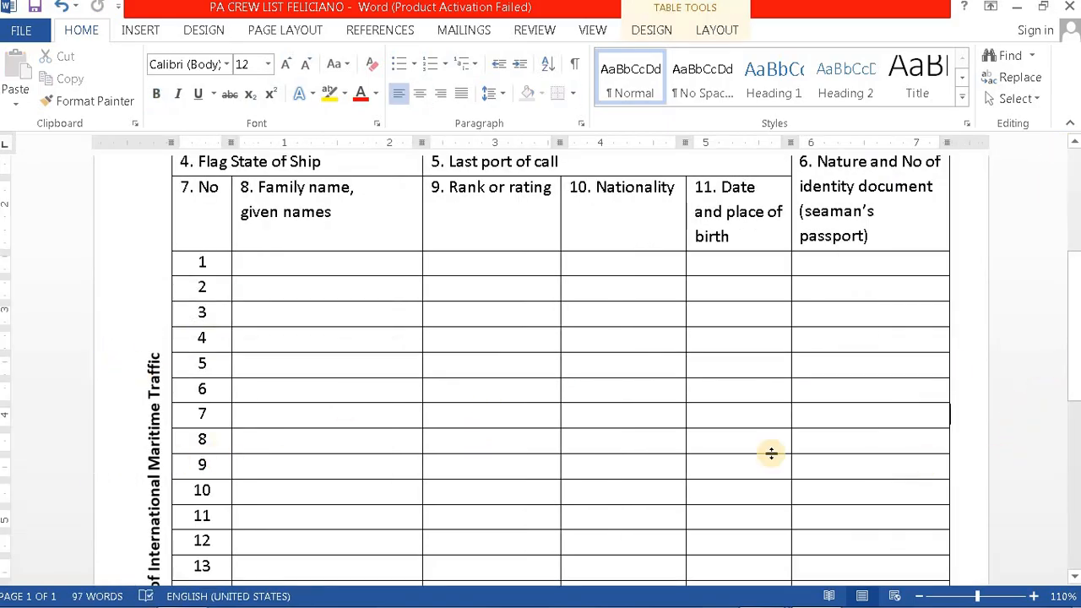
Step: Place the cursor below the crew table and check item 12 in the reference PDF
{"action": "scroll", "coordinate": [503, 447], "scroll_direction": "down", "scroll_amount": 5}
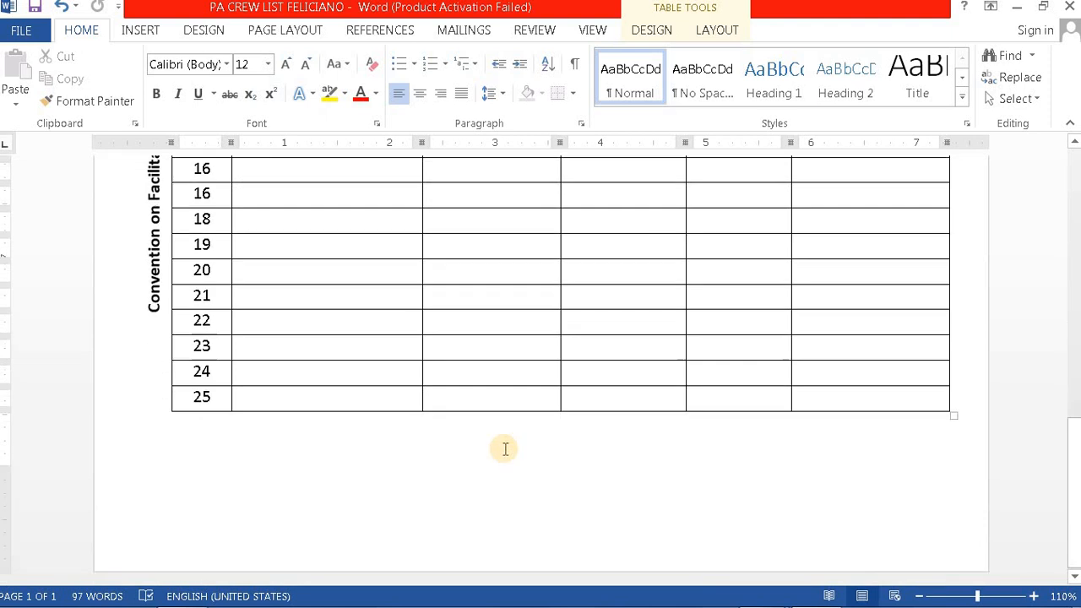
{"action": "left_click", "coordinate": [225, 435]}
{"action": "mouse_move", "coordinate": [517, 601]}
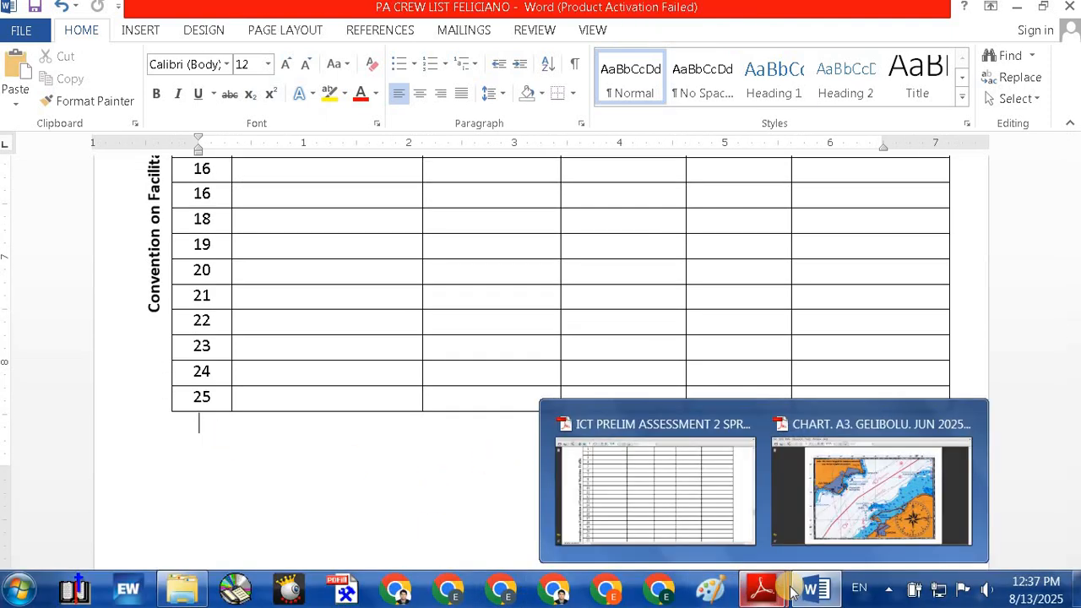
{"action": "mouse_move", "coordinate": [765, 596]}
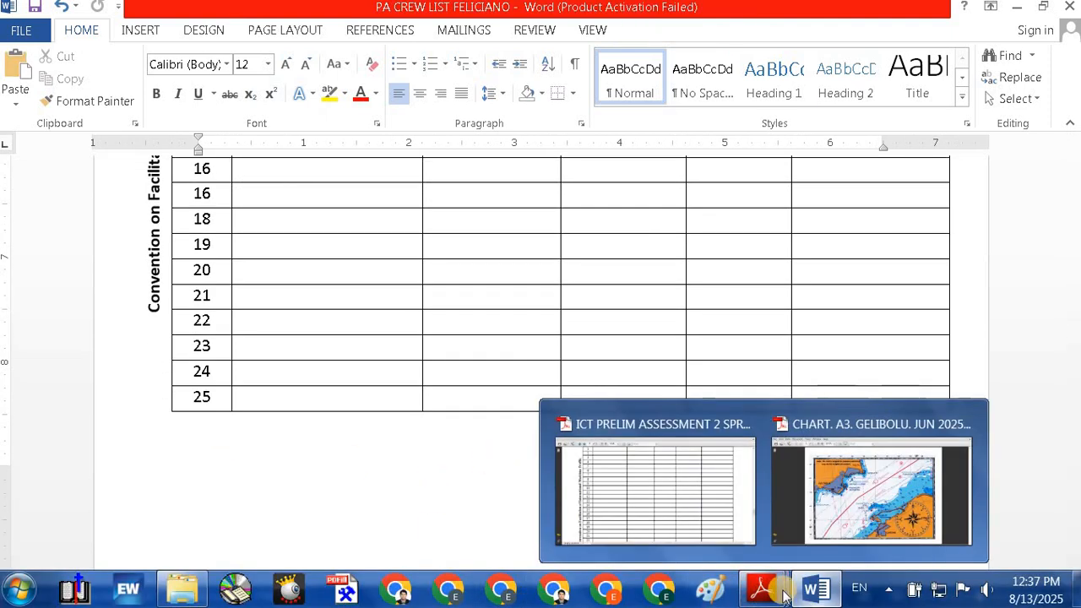
{"action": "left_click", "coordinate": [652, 495]}
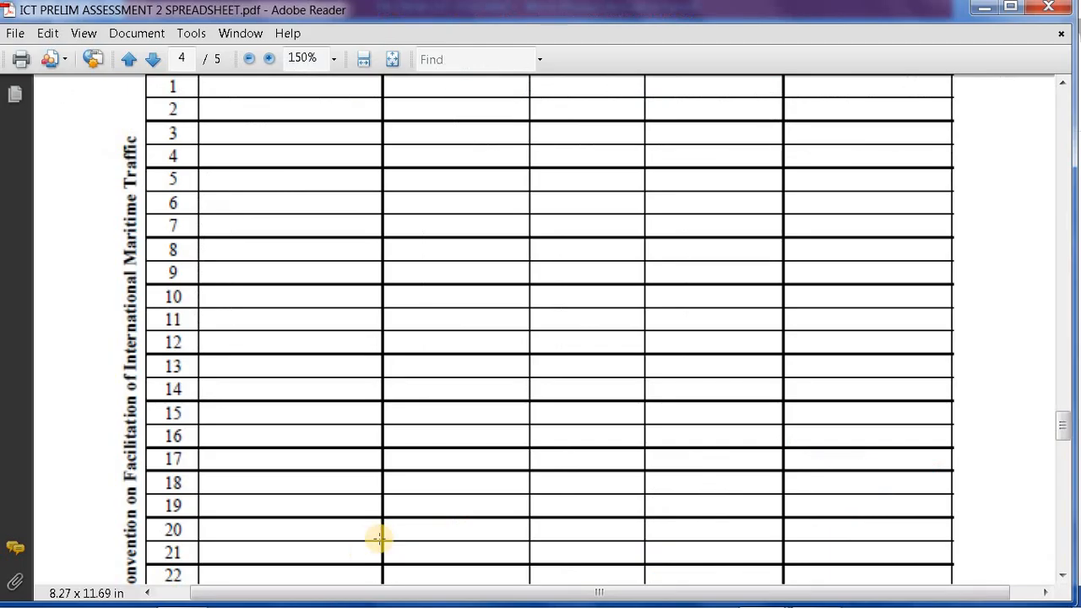
{"action": "scroll", "coordinate": [376, 538], "scroll_direction": "down", "scroll_amount": 7}
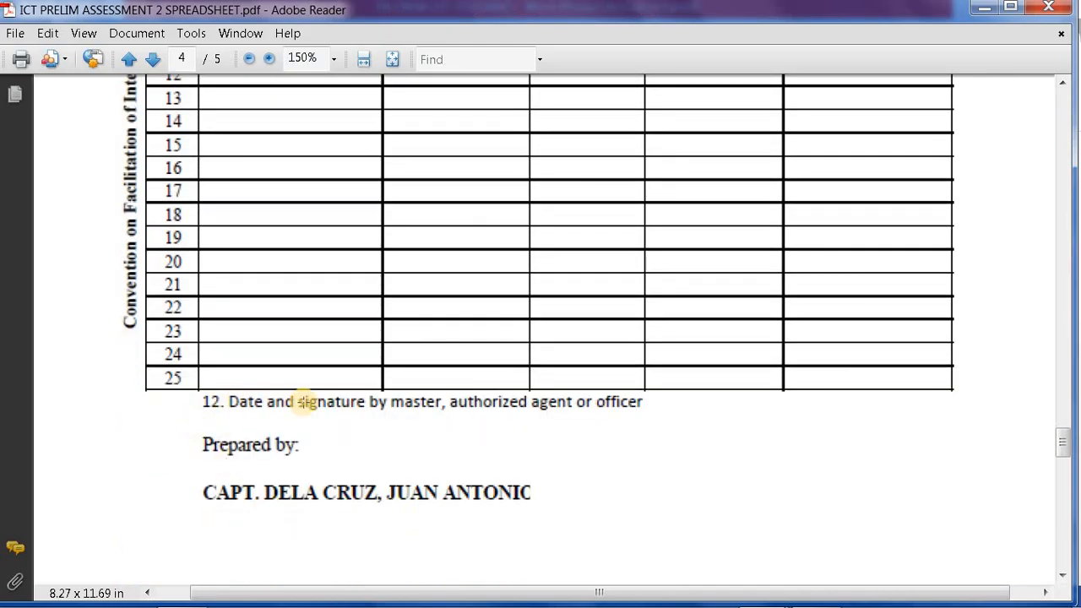
{"action": "mouse_move", "coordinate": [765, 602]}
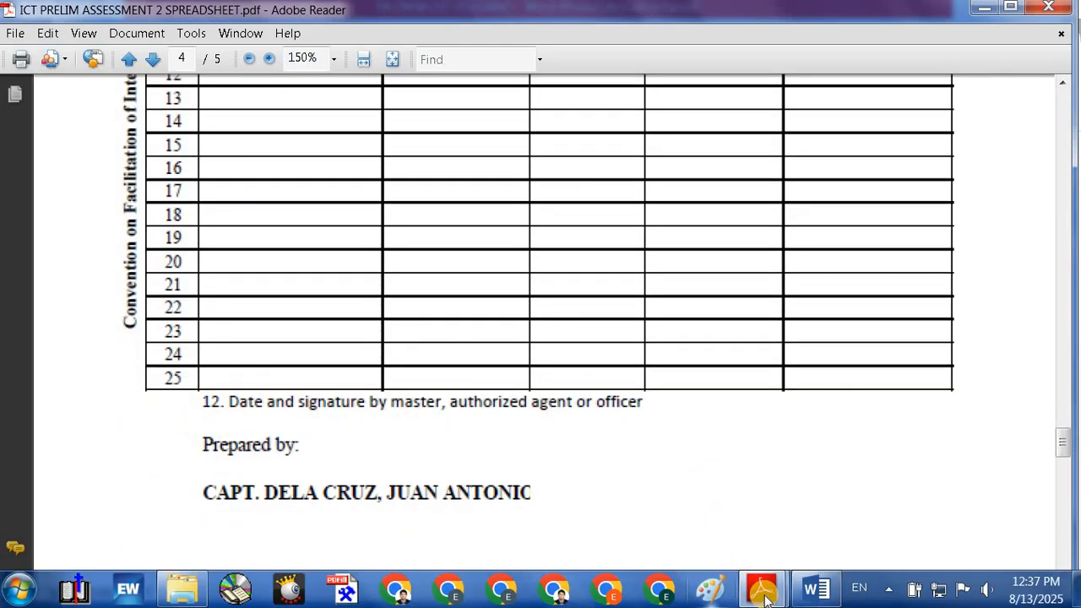
{"action": "left_click", "coordinate": [836, 589]}
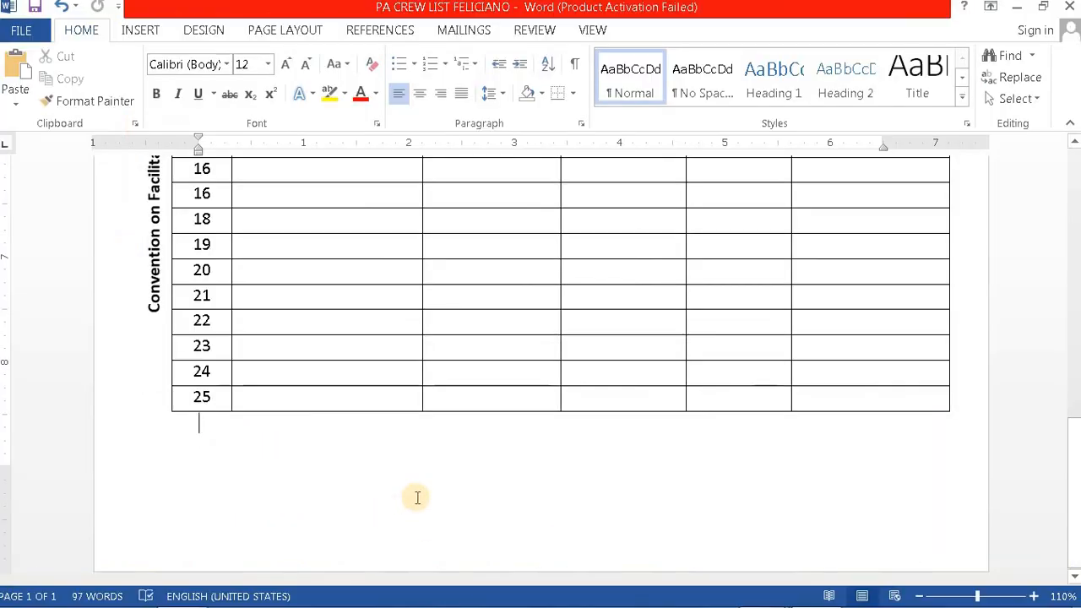
Step: Indent the new line below the table, comparing against item 12's wording in the PDF
{"action": "mouse_move", "coordinate": [761, 594]}
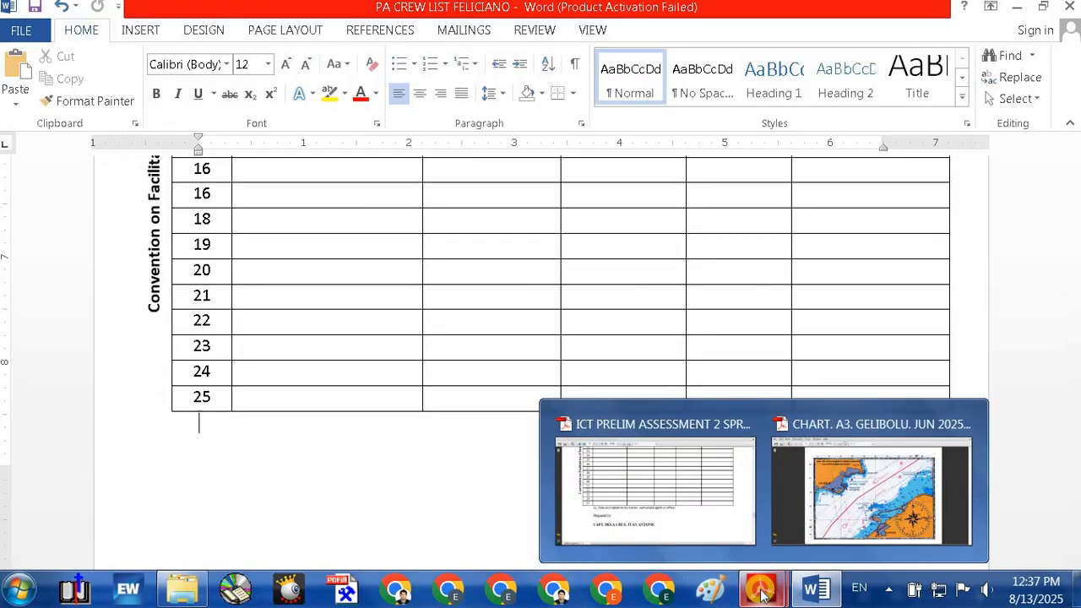
{"action": "left_click", "coordinate": [629, 488]}
{"action": "mouse_move", "coordinate": [860, 601]}
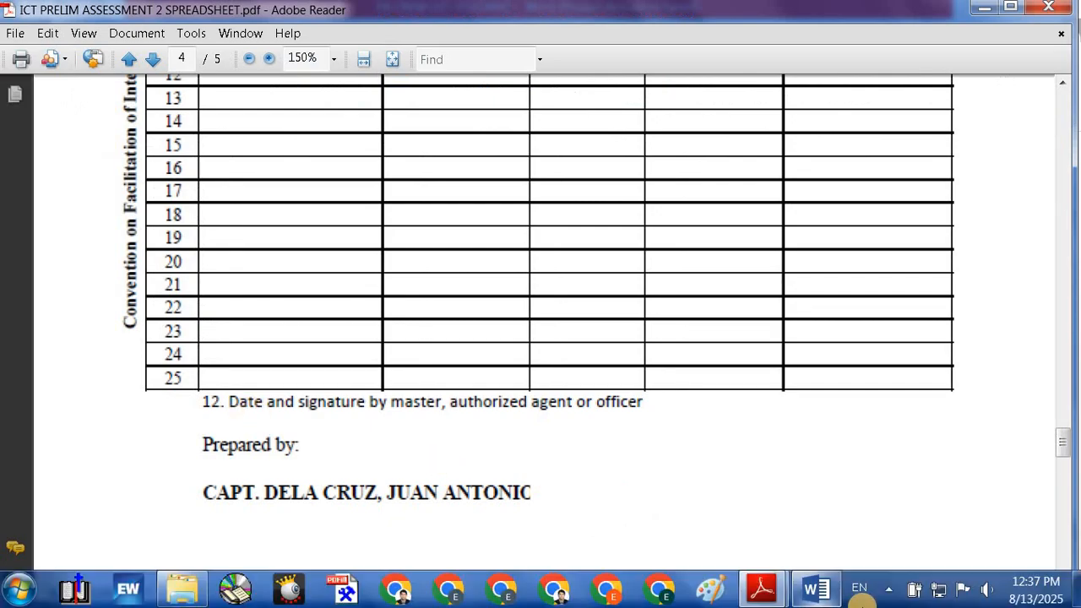
{"action": "mouse_move", "coordinate": [818, 591]}
{"action": "left_click", "coordinate": [792, 502]}
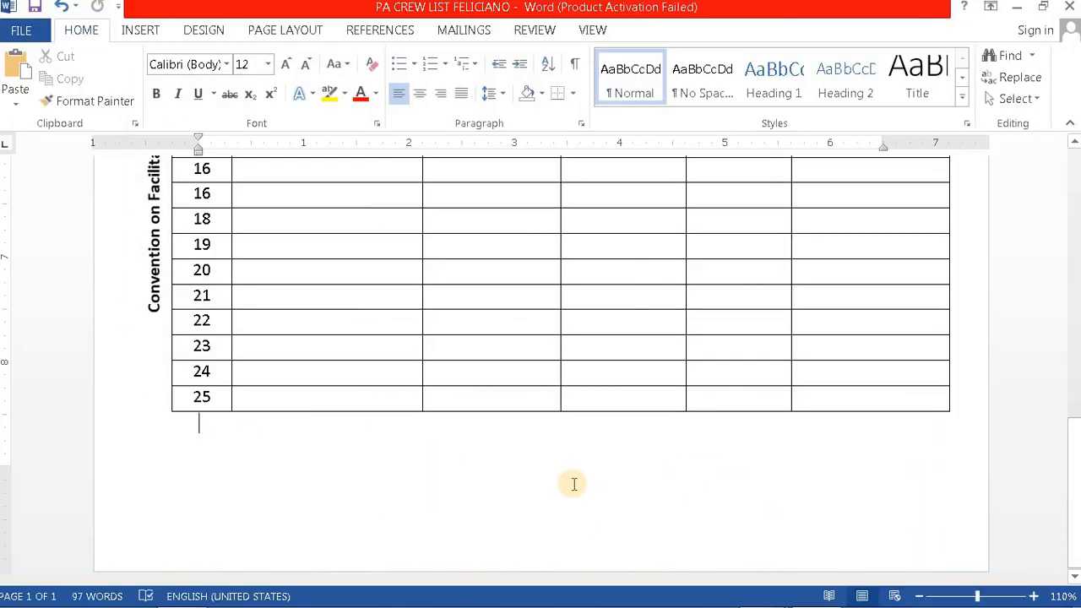
{"action": "key", "text": "Tab"}
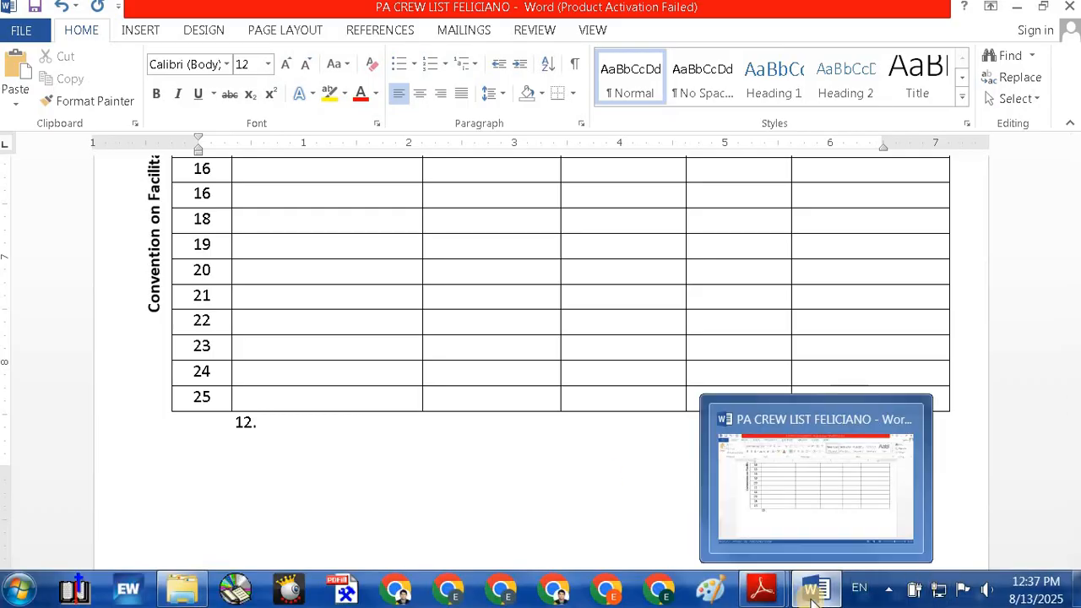
{"action": "left_click", "coordinate": [812, 593]}
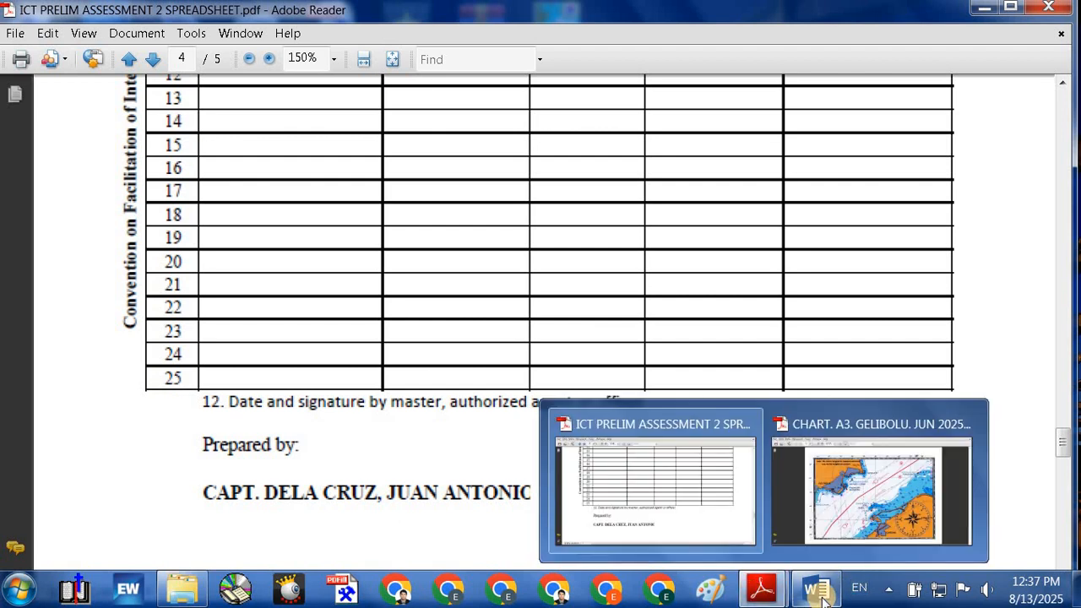
{"action": "left_click", "coordinate": [821, 594]}
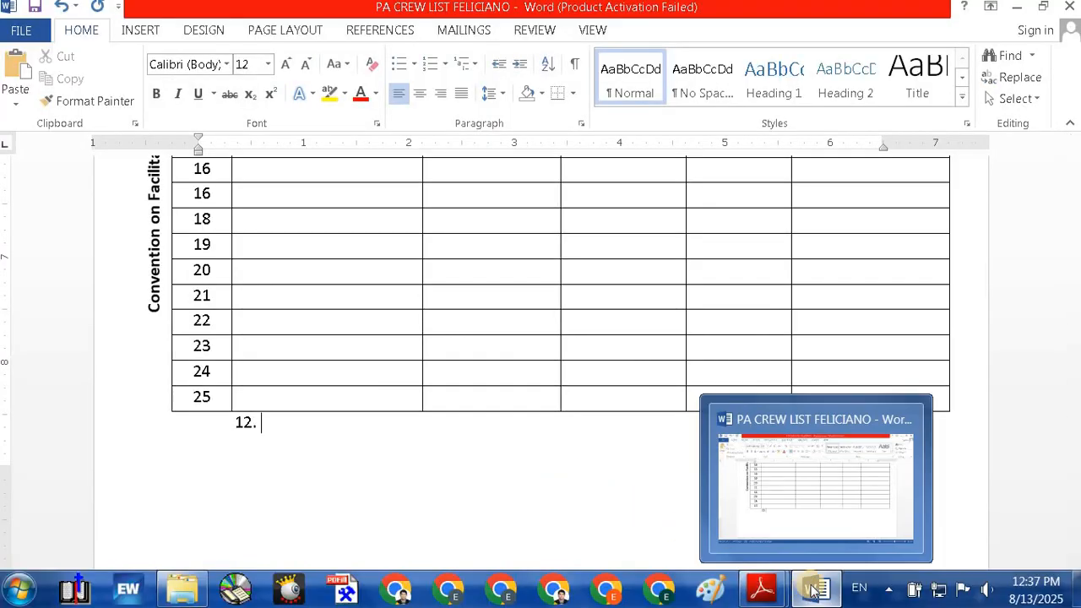
{"action": "mouse_move", "coordinate": [761, 591]}
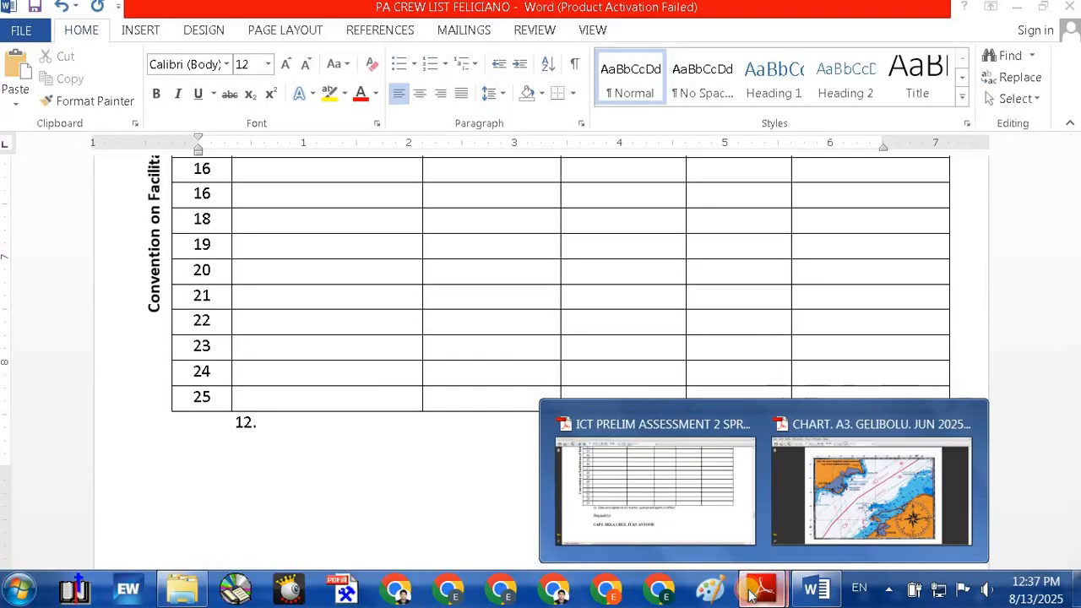
{"action": "left_click", "coordinate": [705, 504]}
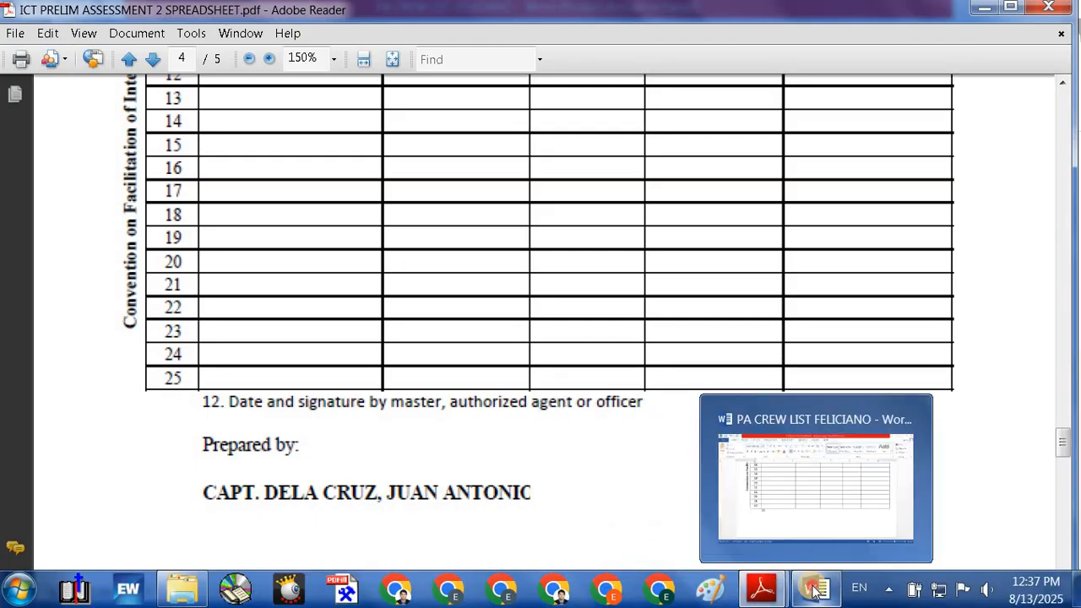
{"action": "left_click", "coordinate": [814, 590]}
Step: Make item 12 read 'Date and signature of master, authorized agent or officer', then start a new line
{"action": "type", "text": "D"}
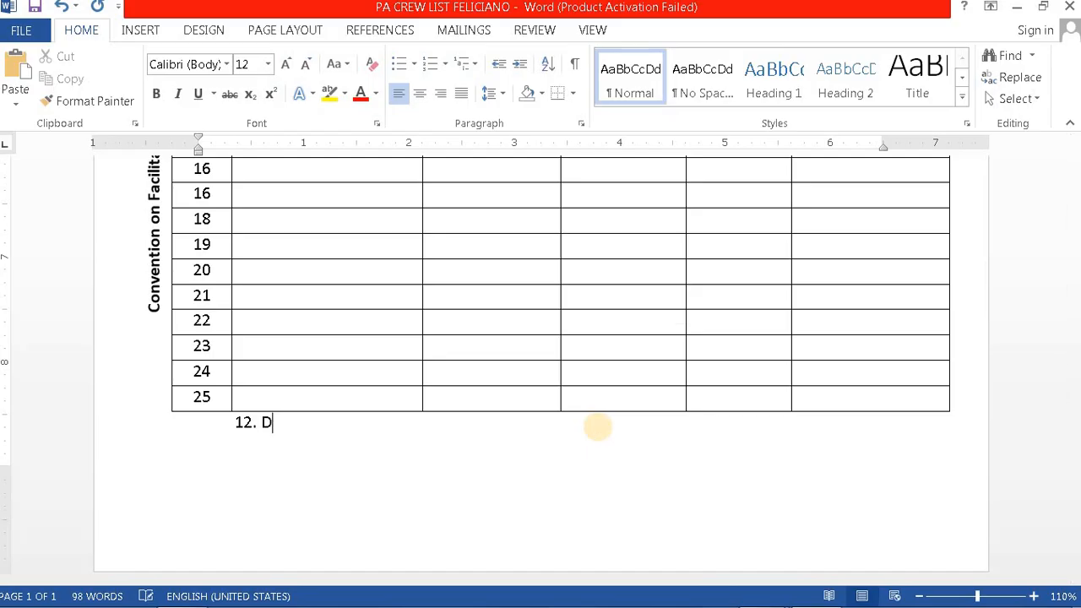
{"action": "type", "text": "ate and signature of Master"}
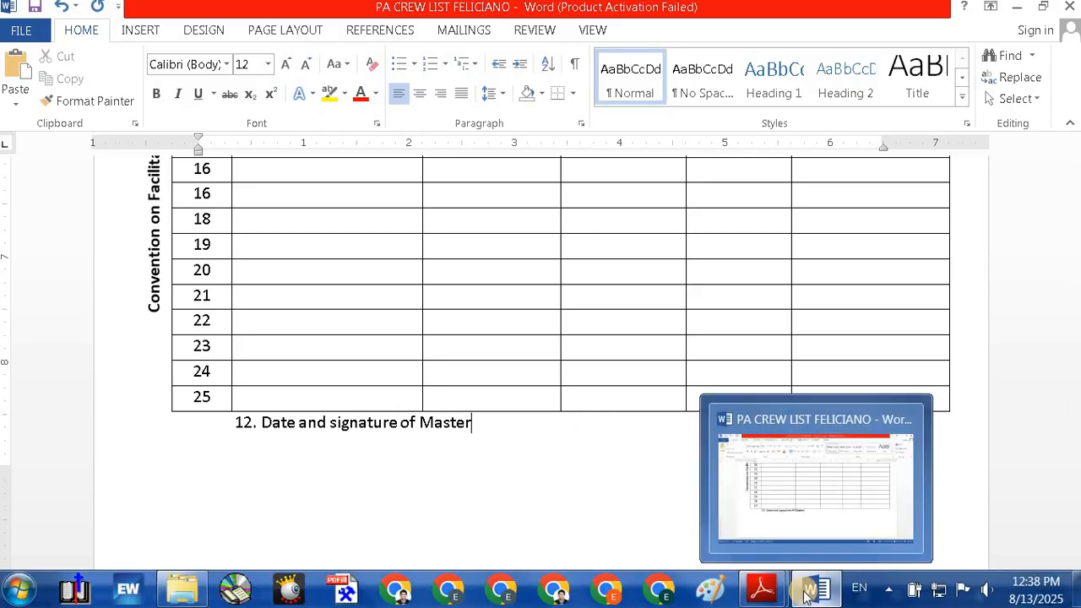
{"action": "mouse_move", "coordinate": [775, 596]}
{"action": "left_click", "coordinate": [633, 505]}
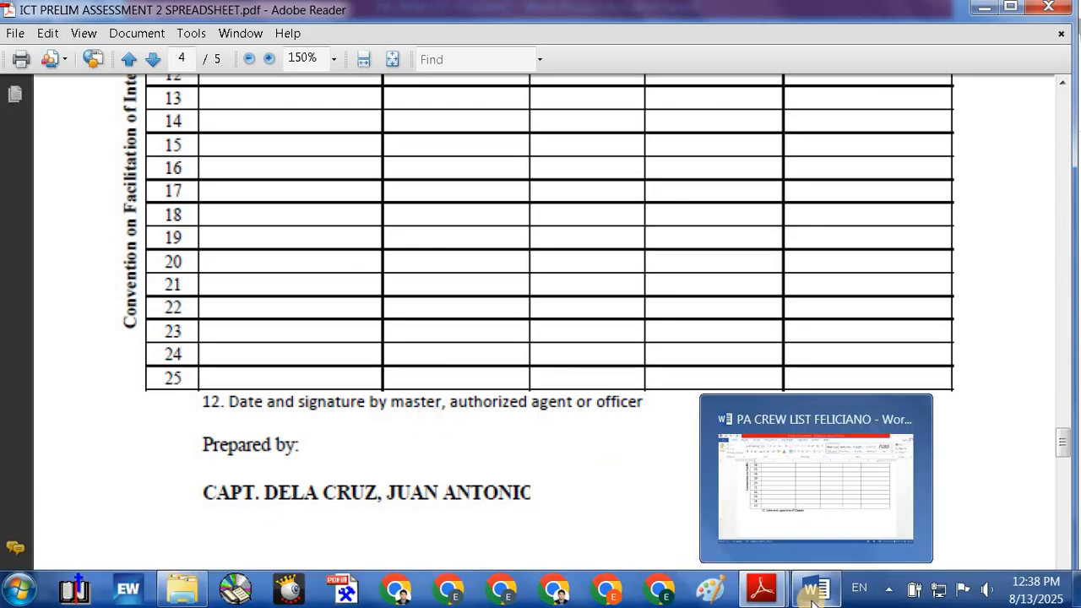
{"action": "left_click", "coordinate": [816, 591]}
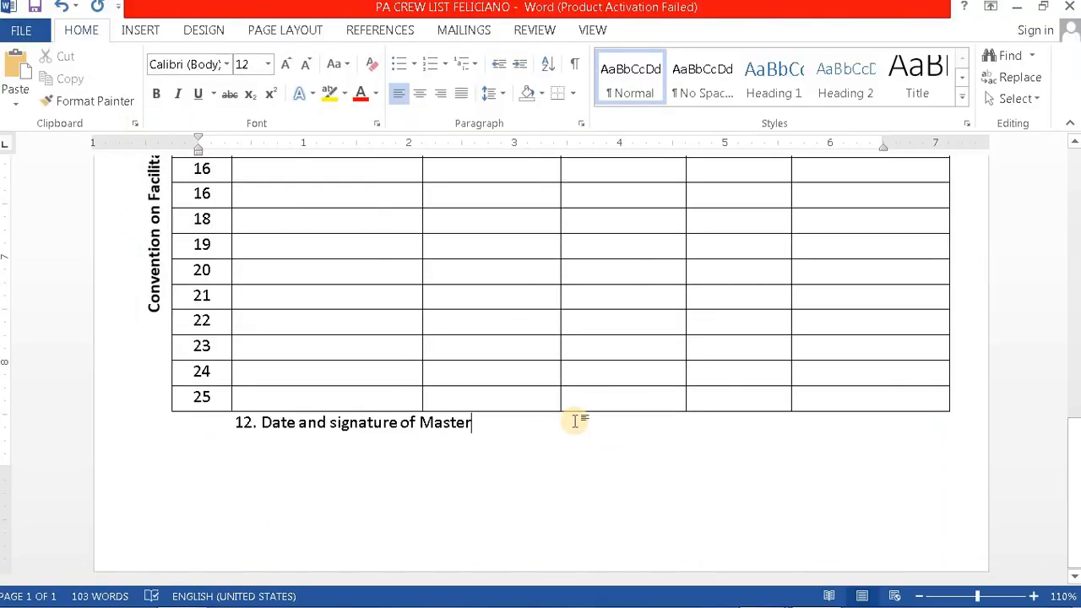
{"action": "key", "text": "BackSpace"}
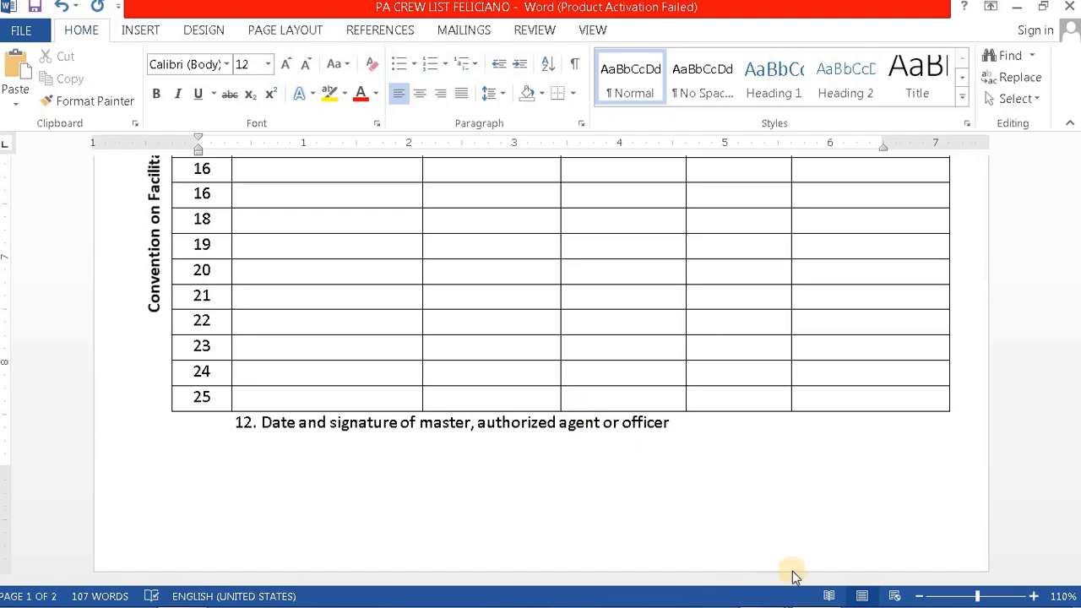
{"action": "left_click", "coordinate": [762, 589]}
{"action": "left_click", "coordinate": [662, 516]}
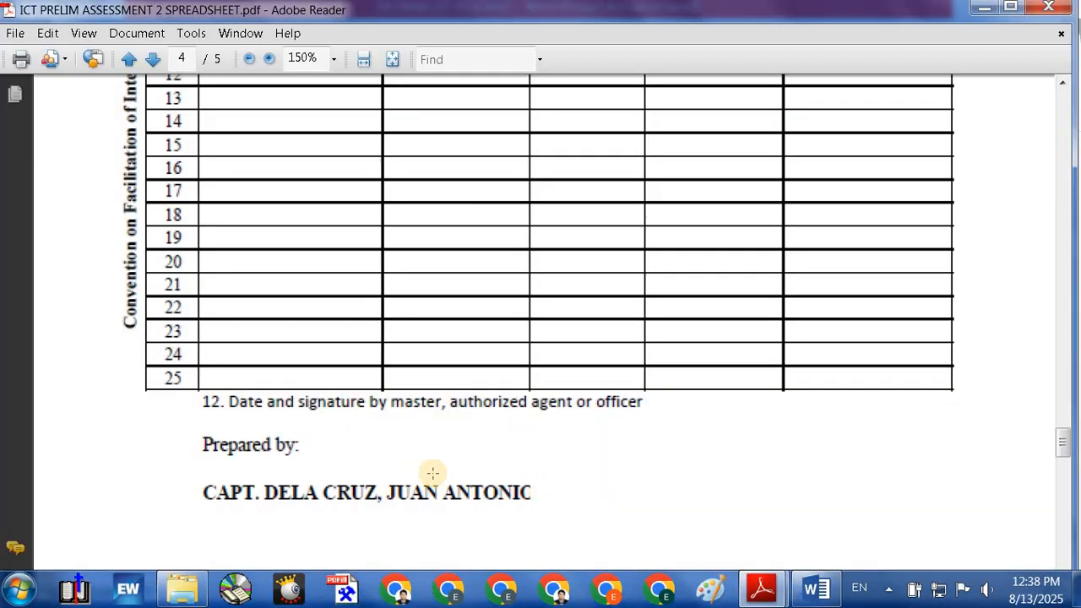
{"action": "left_click", "coordinate": [821, 589]}
{"action": "key", "text": "Return"}
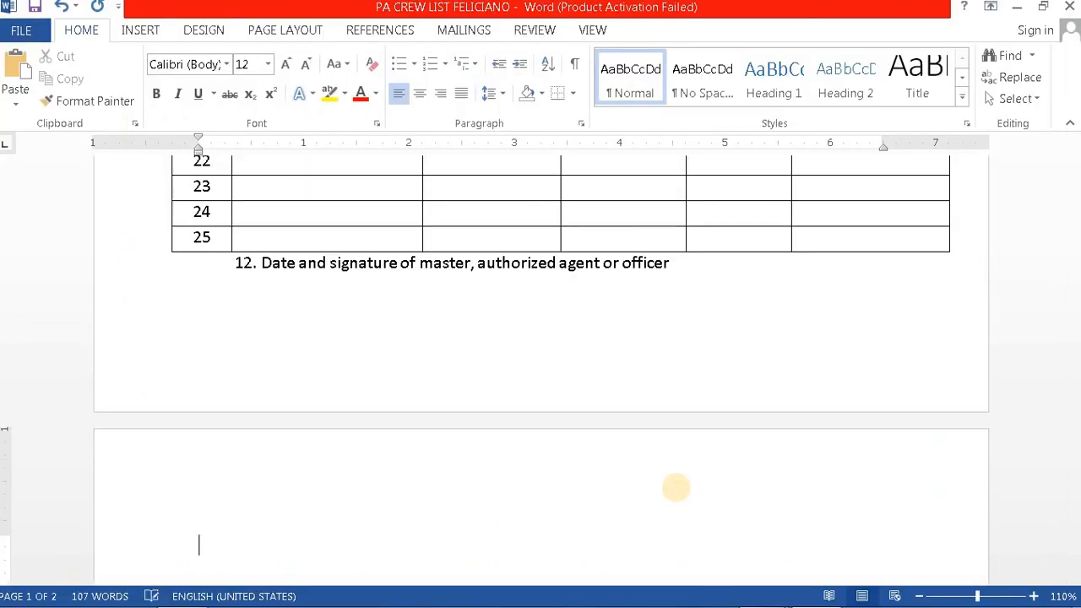
Step: Lower the bottom margin on the vertical ruler and add a 'Prepared by:' line under item 12
{"action": "left_click", "coordinate": [236, 300]}
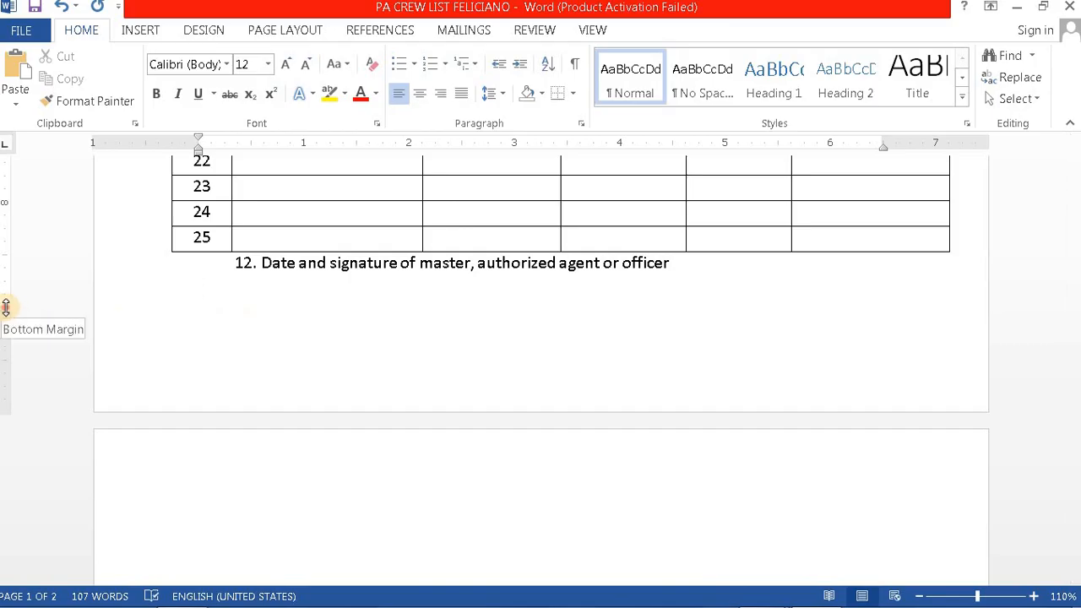
{"action": "mouse_move", "coordinate": [6, 308]}
{"action": "left_mouse_down"}
{"action": "mouse_move", "coordinate": [8, 379]}
{"action": "mouse_move", "coordinate": [17, 359]}
{"action": "left_mouse_up"}
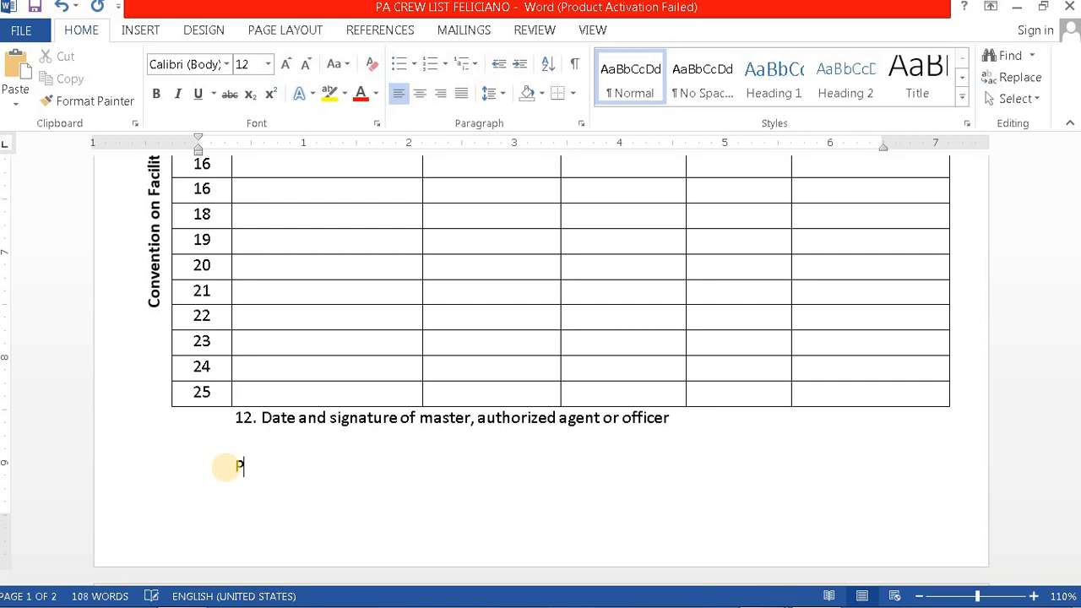
{"action": "type", "text": "by:"}
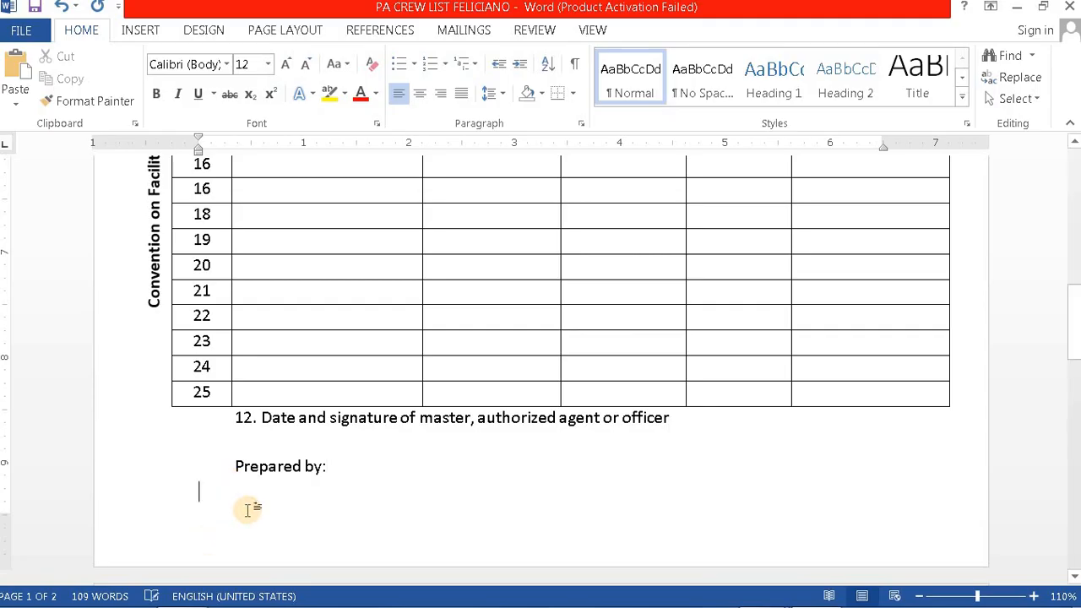
{"action": "scroll", "coordinate": [252, 510], "scroll_direction": "down", "scroll_amount": 3}
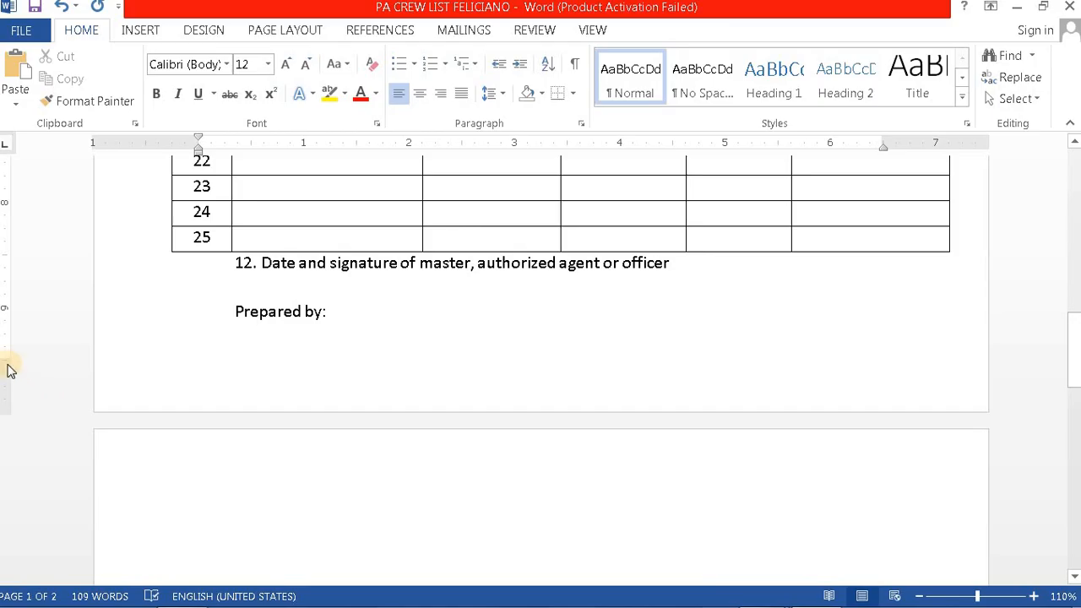
{"action": "left_click_drag", "start_coordinate": [4, 366], "coordinate": [2, 383]}
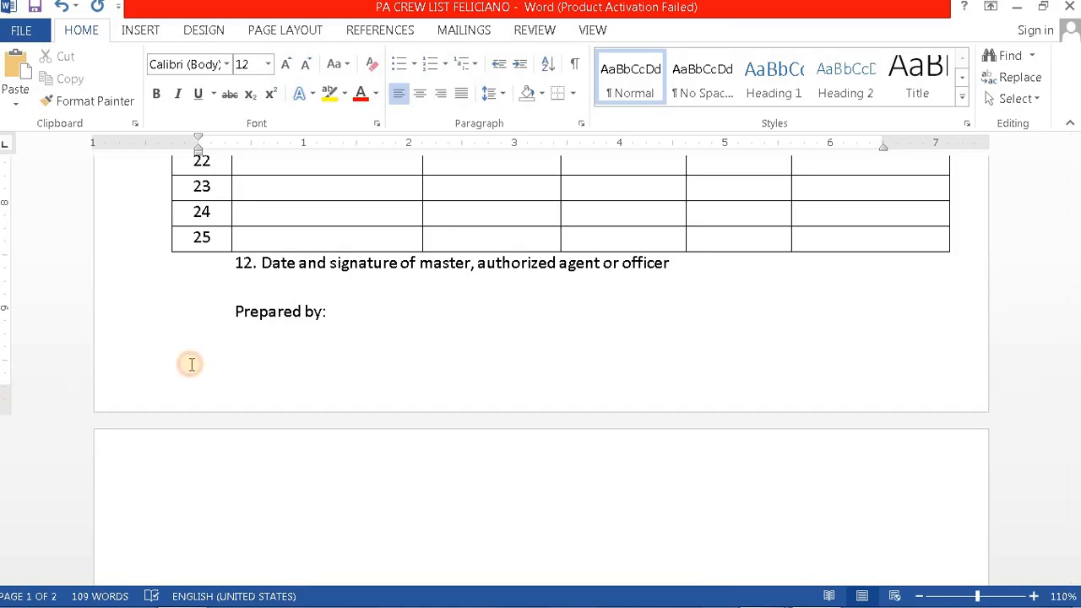
Step: Type the captain's full name in bold beneath 'Prepared by:', checking it against the reference PDF
{"action": "left_click", "coordinate": [228, 370]}
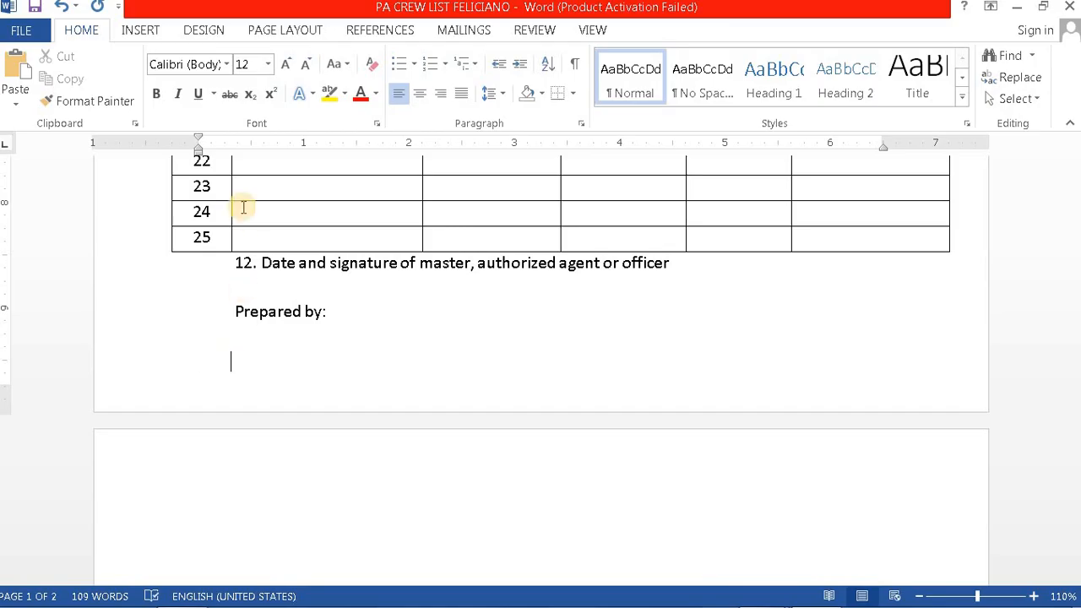
{"action": "left_click", "coordinate": [157, 94]}
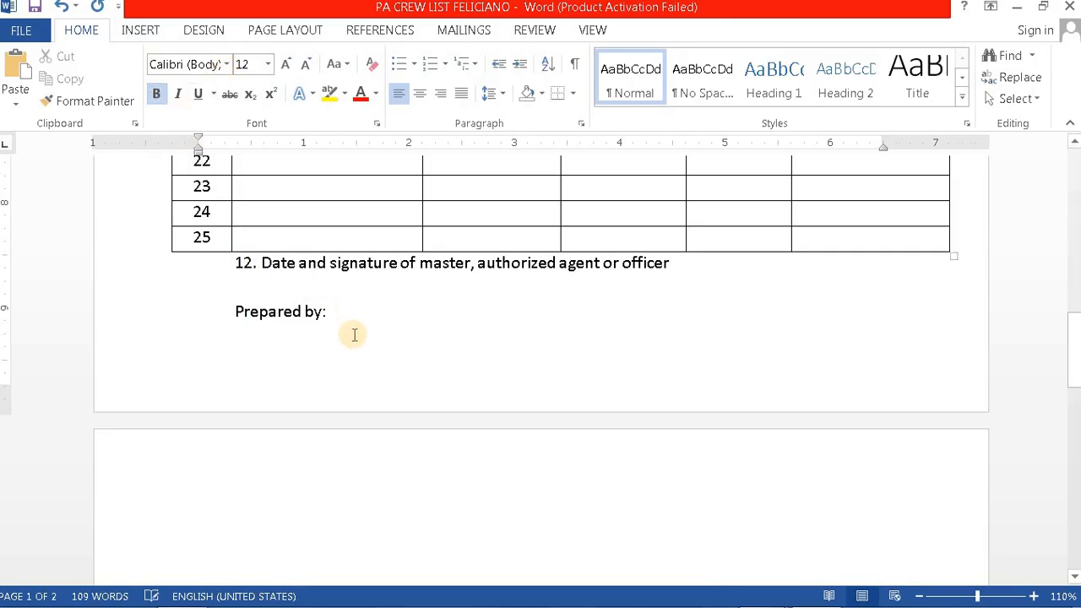
{"action": "type", "text": "CAPT"}
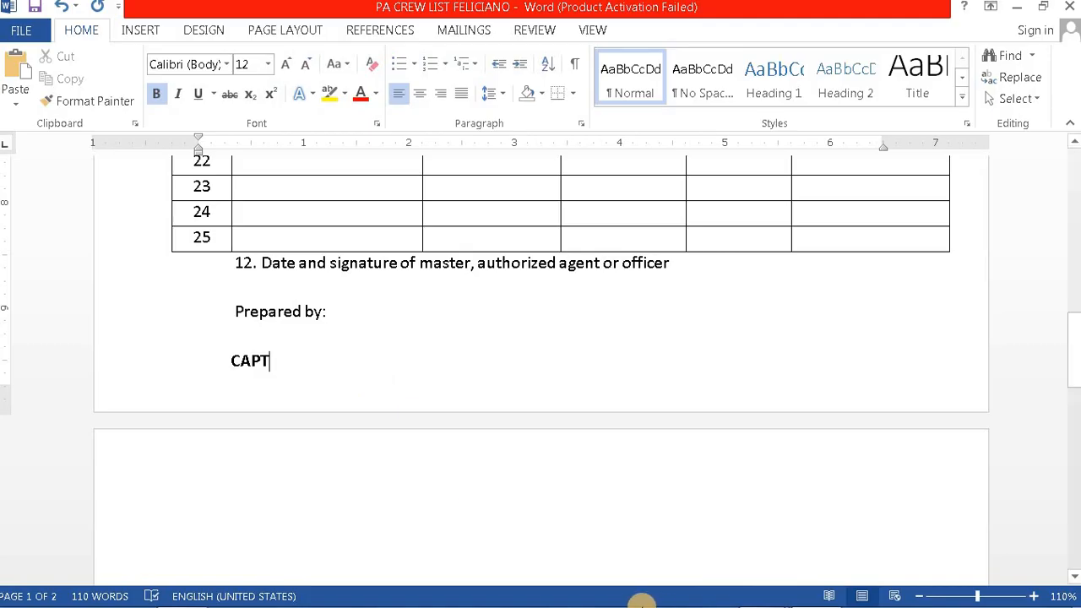
{"action": "mouse_move", "coordinate": [761, 589]}
{"action": "left_click", "coordinate": [629, 536]}
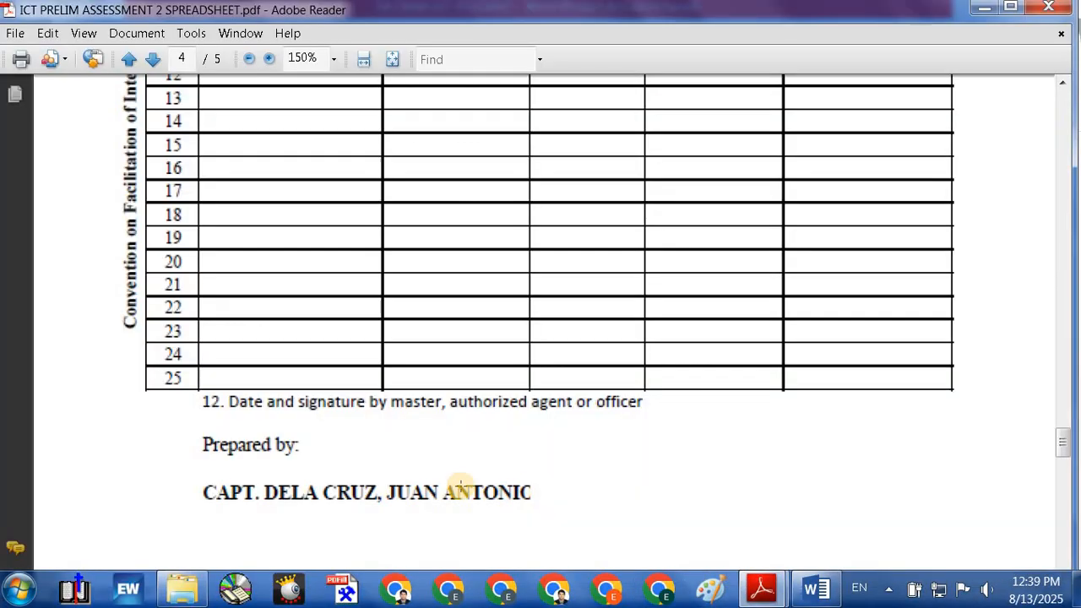
{"action": "left_click", "coordinate": [824, 594]}
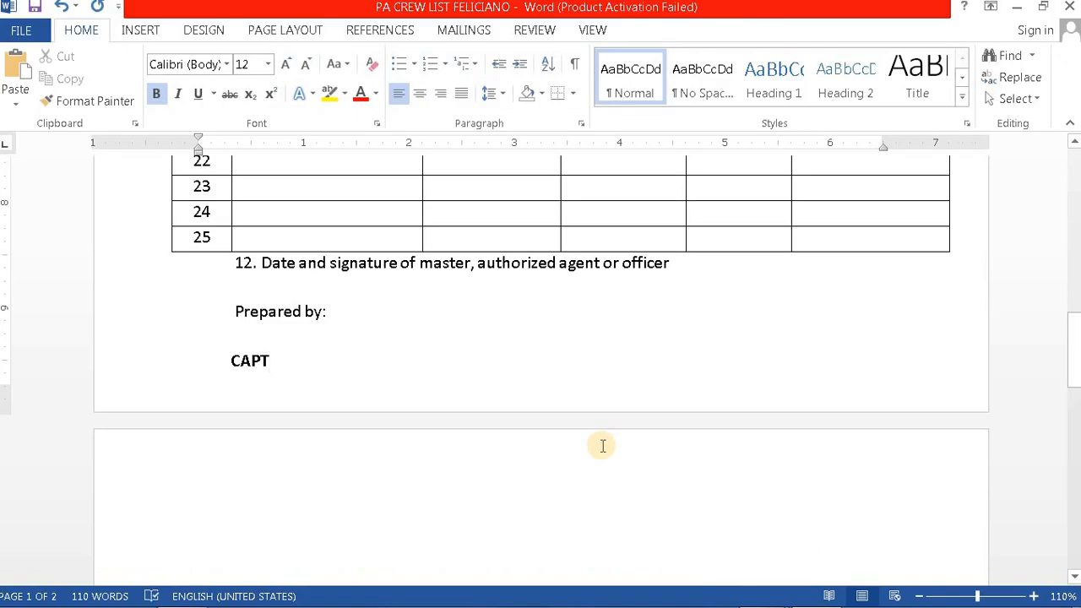
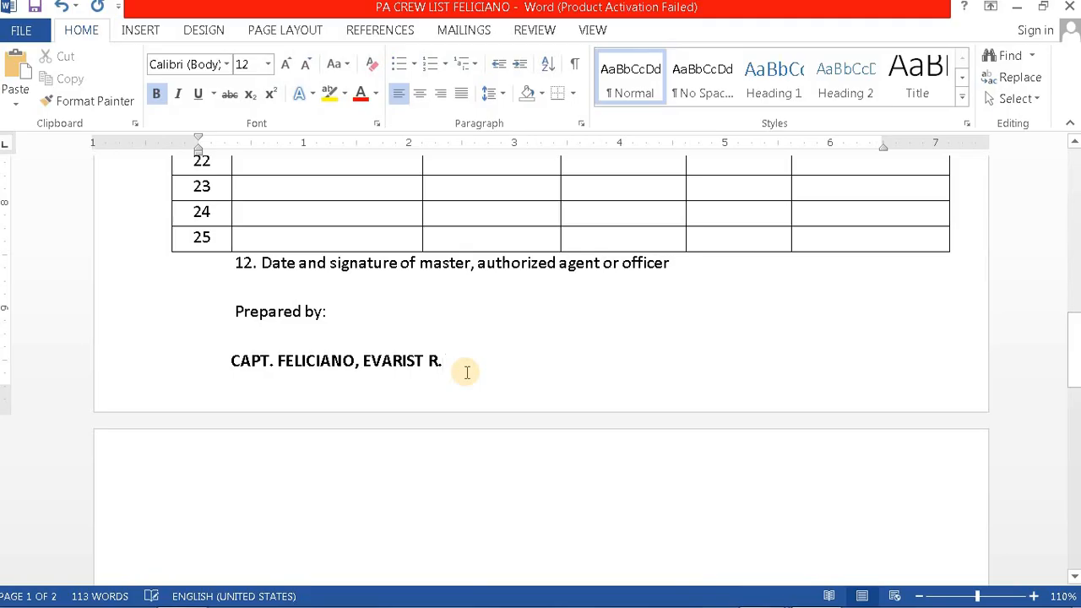
{"action": "scroll", "coordinate": [467, 373], "scroll_direction": "up", "scroll_amount": 3}
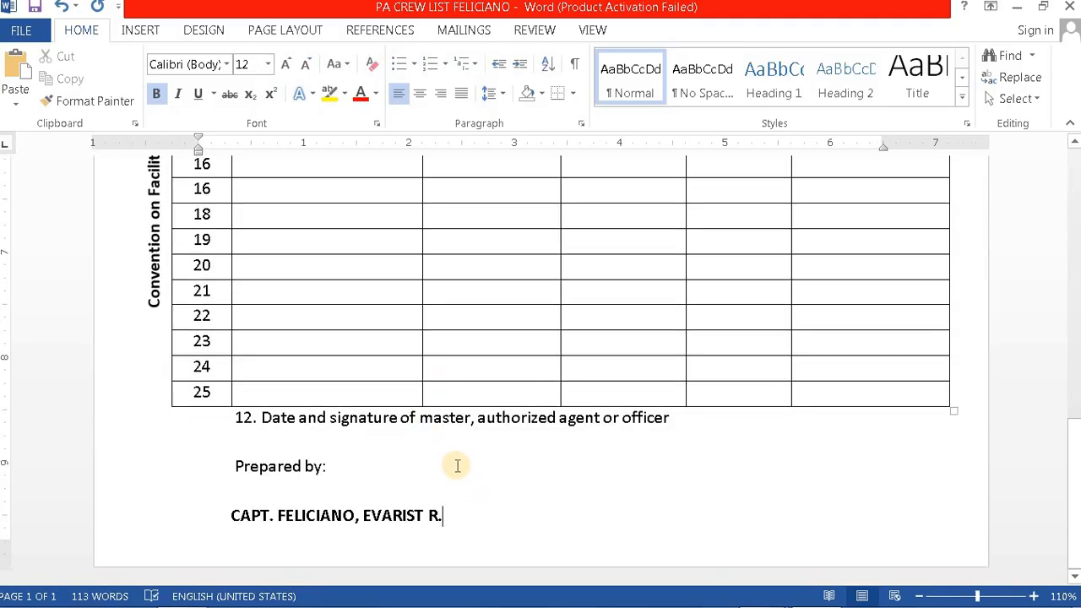
{"action": "scroll", "coordinate": [444, 470], "scroll_direction": "up", "scroll_amount": 2}
{"action": "scroll", "coordinate": [443, 469], "scroll_direction": "up", "scroll_amount": 7}
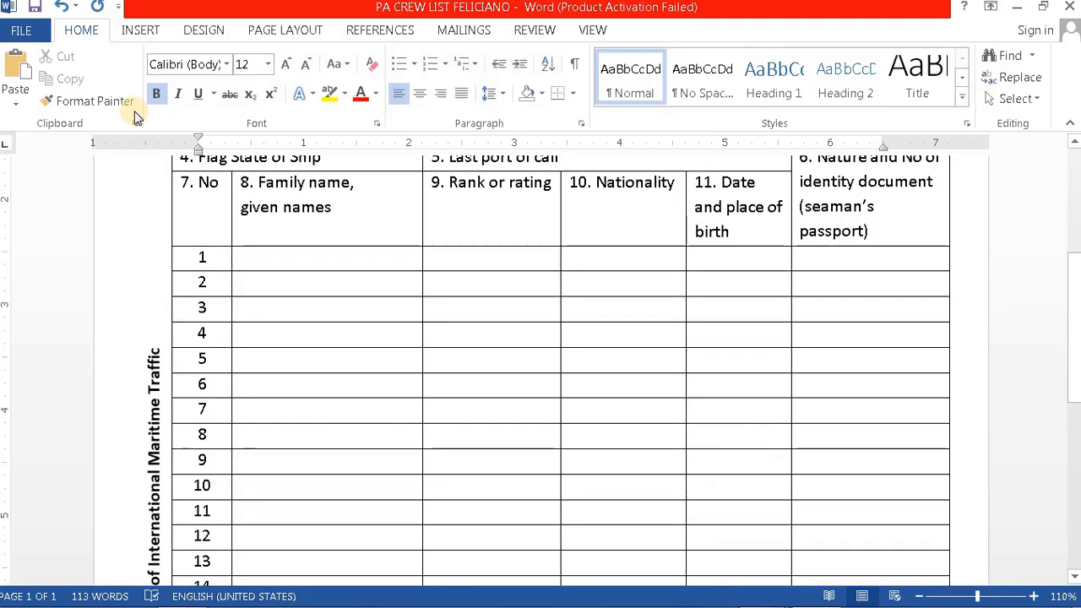
{"action": "left_click", "coordinate": [37, 8]}
{"action": "scroll", "coordinate": [464, 386], "scroll_direction": "up", "scroll_amount": 5}
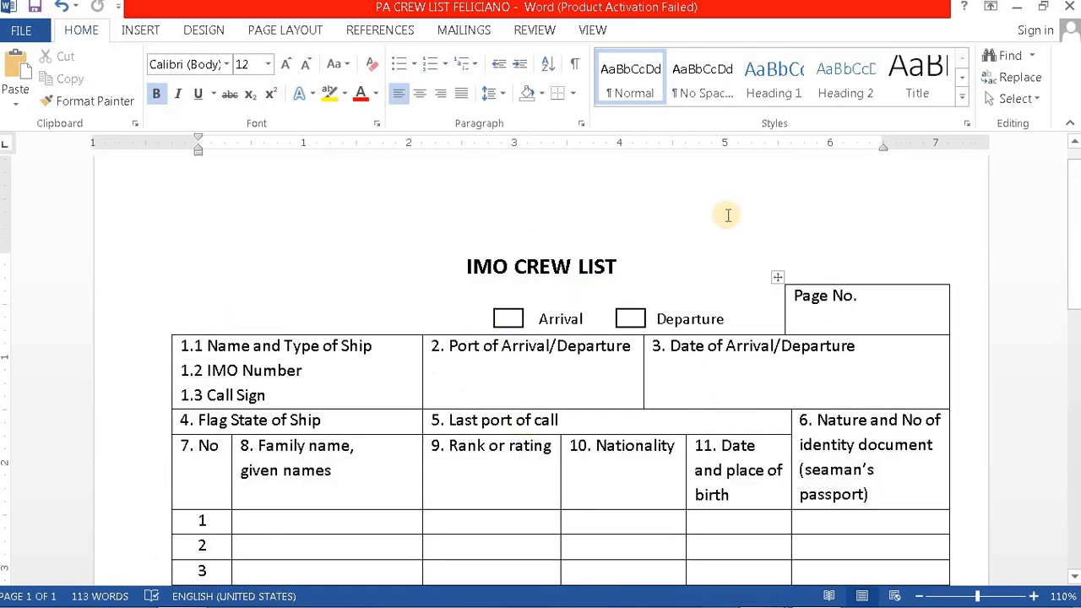
{"action": "left_click", "coordinate": [809, 217]}
{"action": "scroll", "coordinate": [386, 272], "scroll_direction": "down", "scroll_amount": 10}
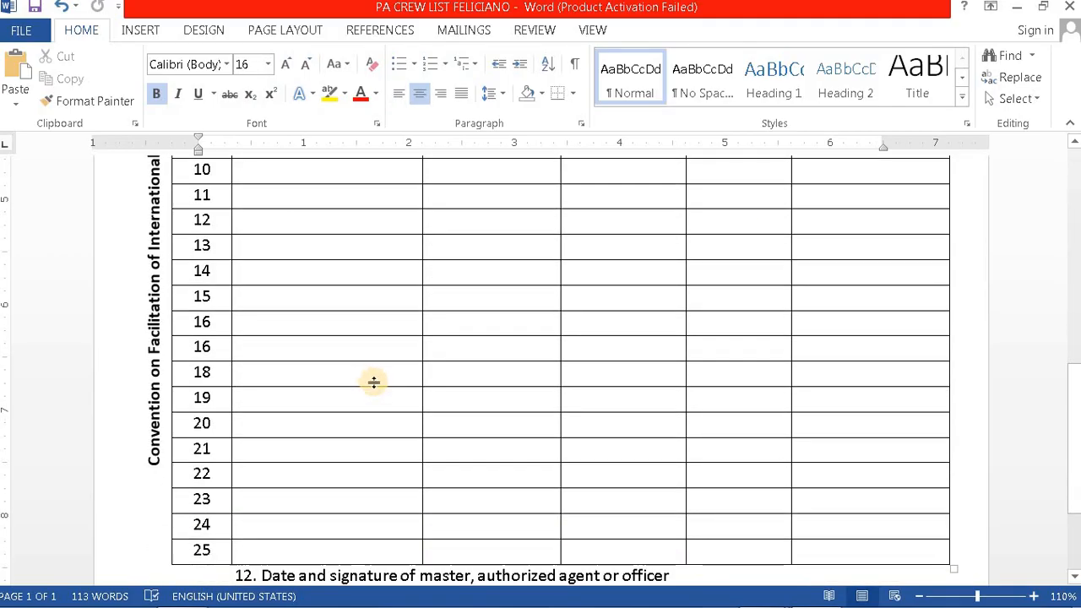
{"action": "scroll", "coordinate": [374, 382], "scroll_direction": "down", "scroll_amount": 3}
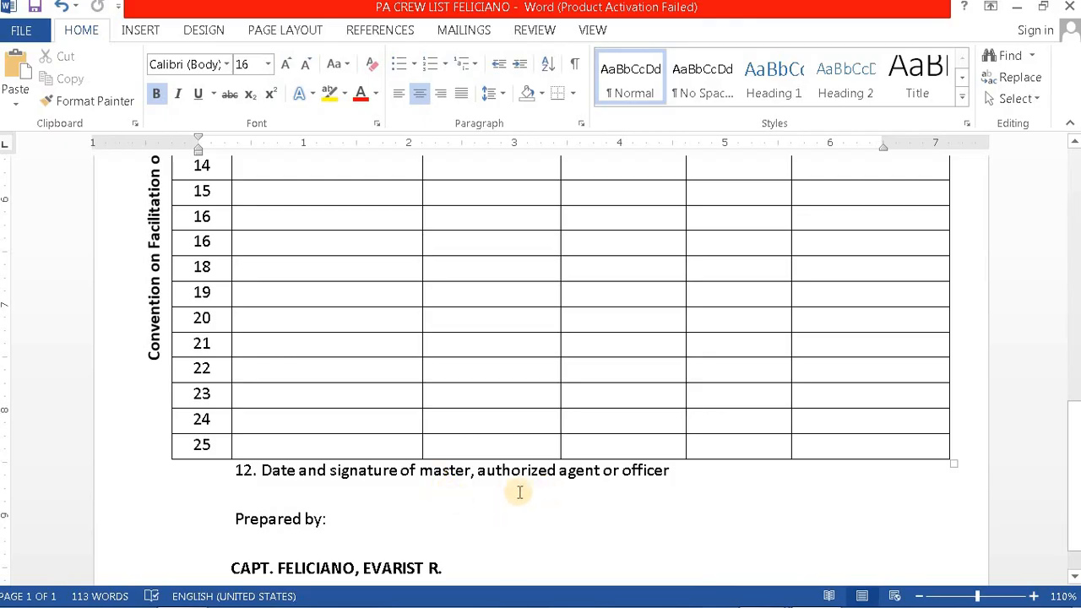
{"action": "scroll", "coordinate": [512, 493], "scroll_direction": "down", "scroll_amount": 2}
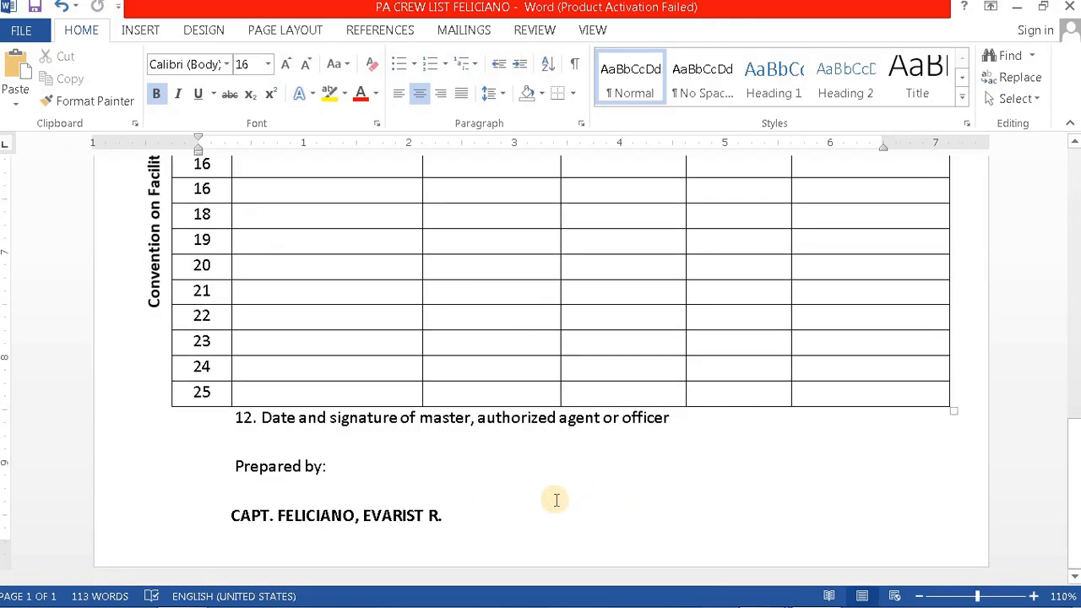
{"action": "left_click", "coordinate": [424, 516]}
{"action": "type", "text": "O"}
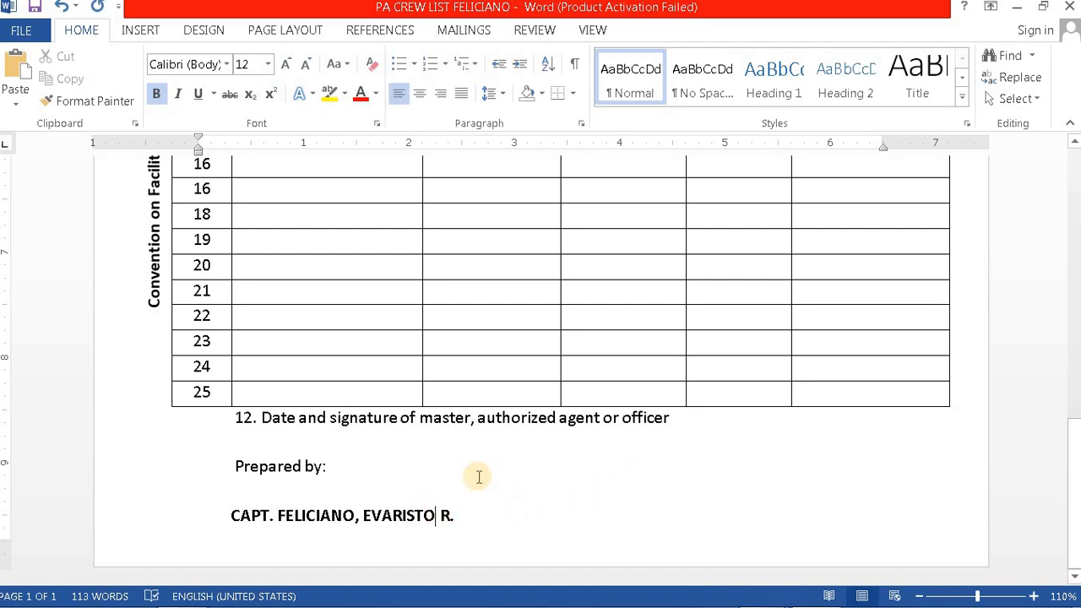
{"action": "scroll", "coordinate": [473, 434], "scroll_direction": "up", "scroll_amount": 12}
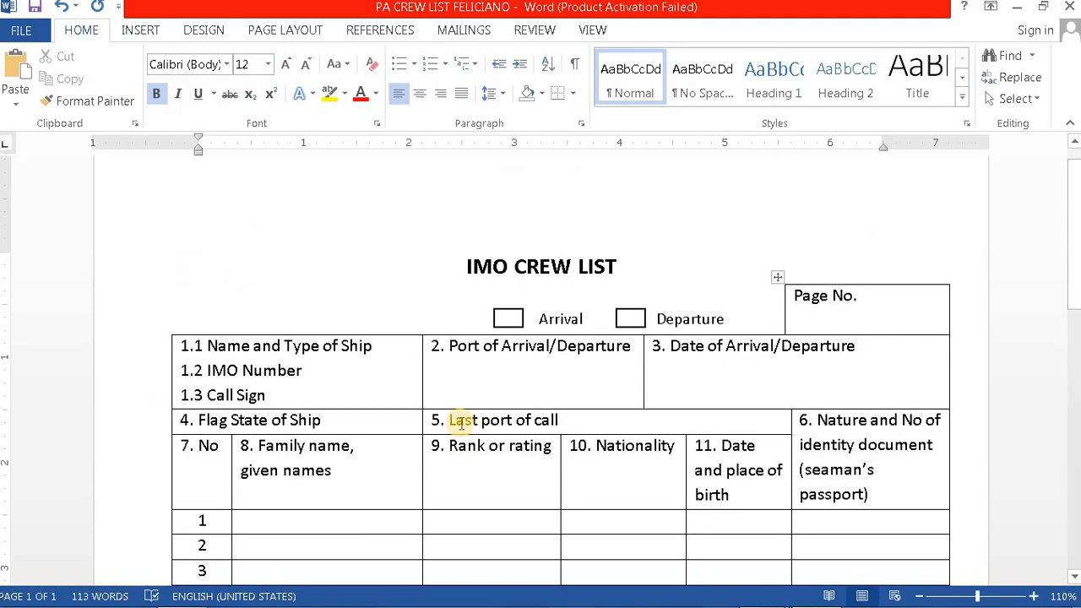
{"action": "scroll", "coordinate": [459, 420], "scroll_direction": "down", "scroll_amount": 2}
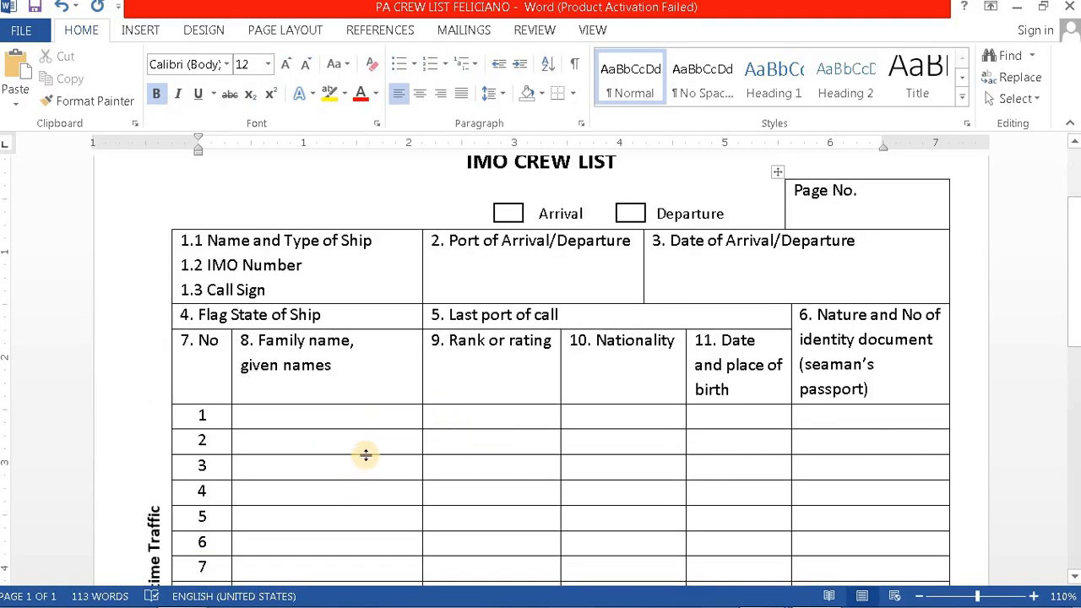
{"action": "left_click", "coordinate": [288, 414]}
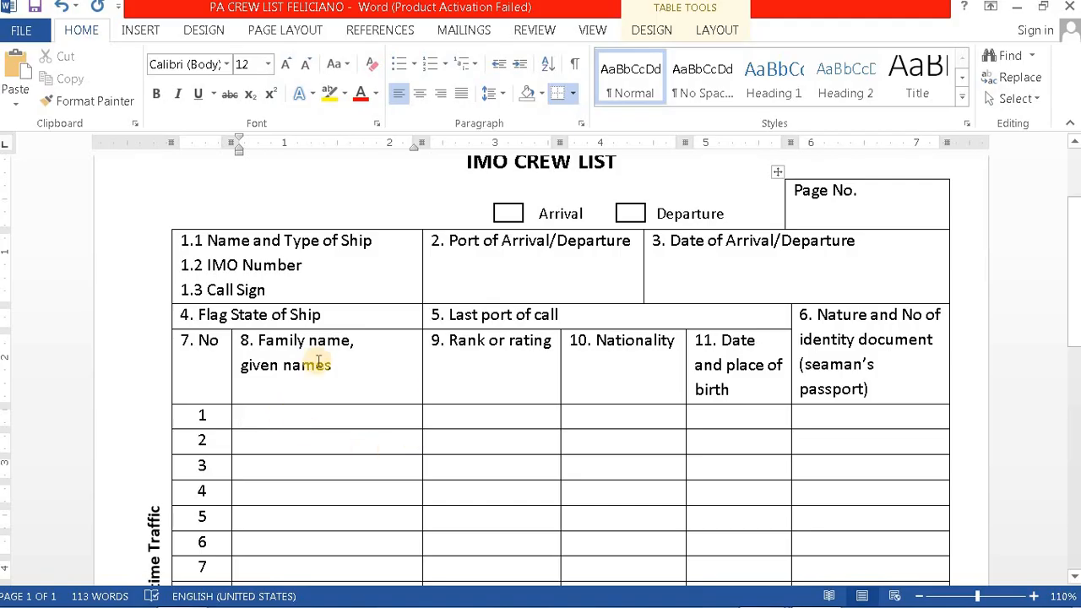
{"action": "scroll", "coordinate": [314, 366], "scroll_direction": "up", "scroll_amount": 3}
{"action": "scroll", "coordinate": [345, 357], "scroll_direction": "down", "scroll_amount": 10}
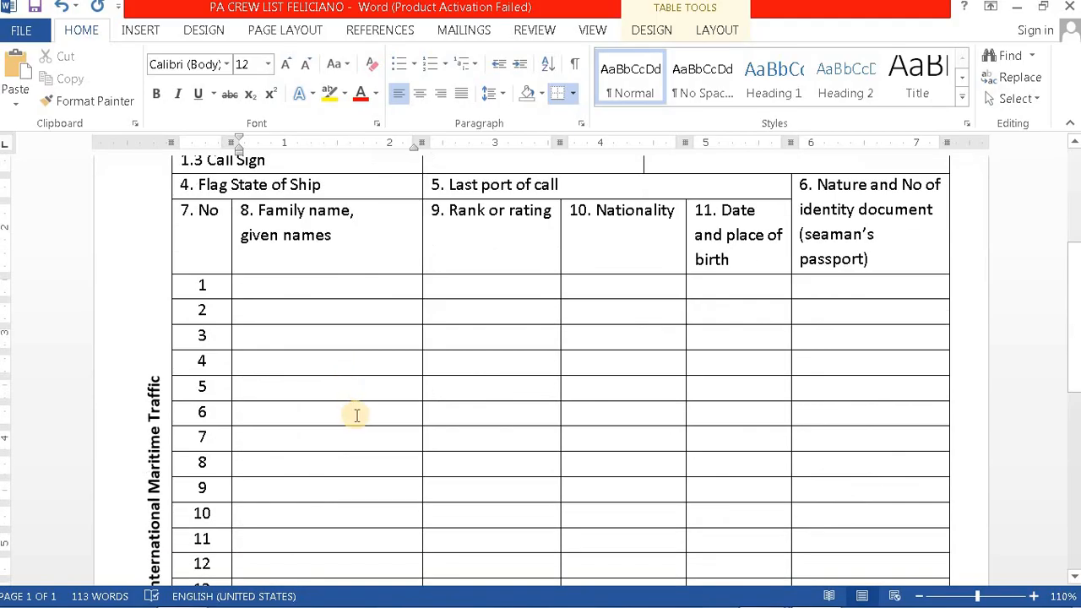
{"action": "scroll", "coordinate": [327, 473], "scroll_direction": "up", "scroll_amount": 8}
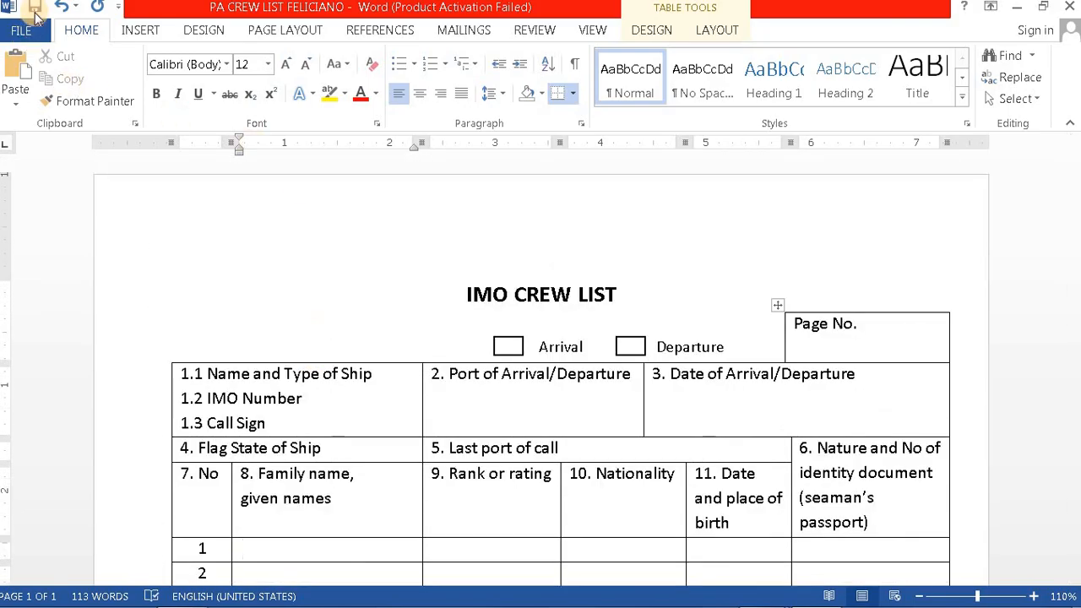
Step: Save the crew list and choose the 8.5 x 13 in paper size
{"action": "left_click", "coordinate": [35, 8]}
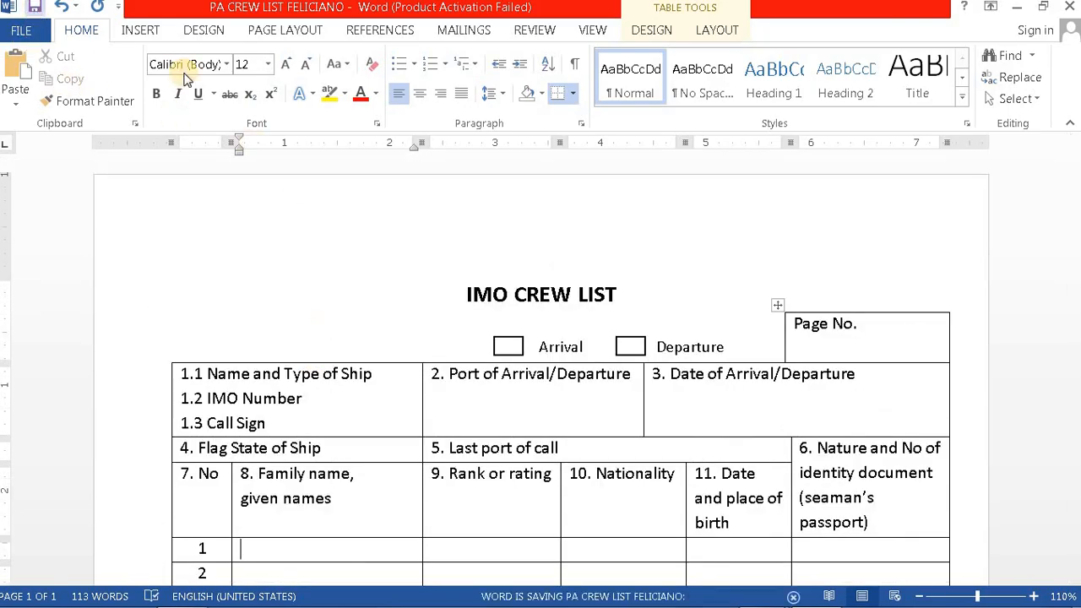
{"action": "left_click", "coordinate": [297, 32]}
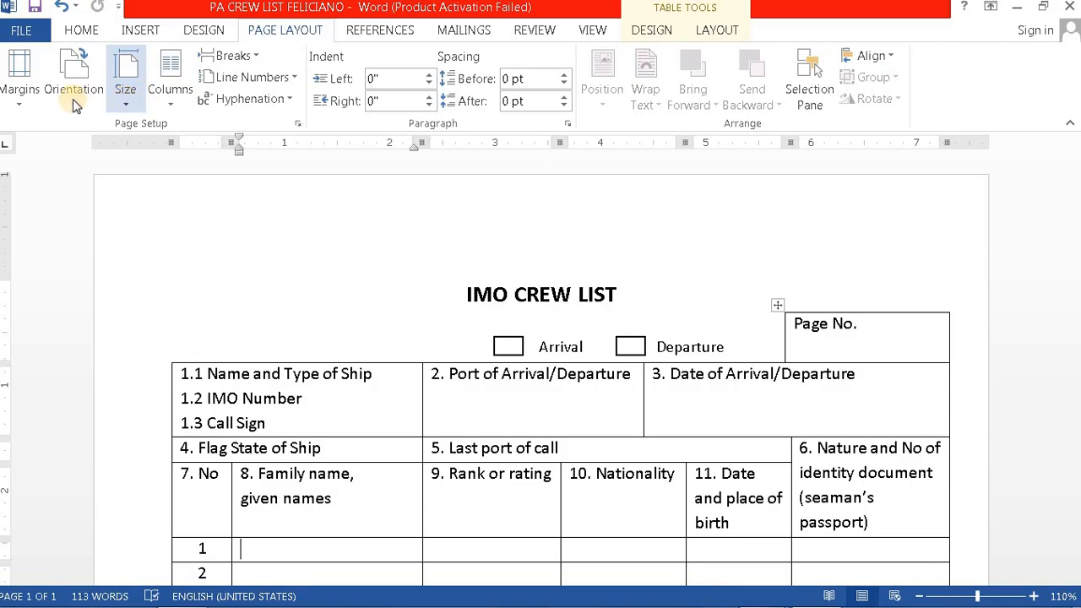
{"action": "left_click", "coordinate": [125, 92]}
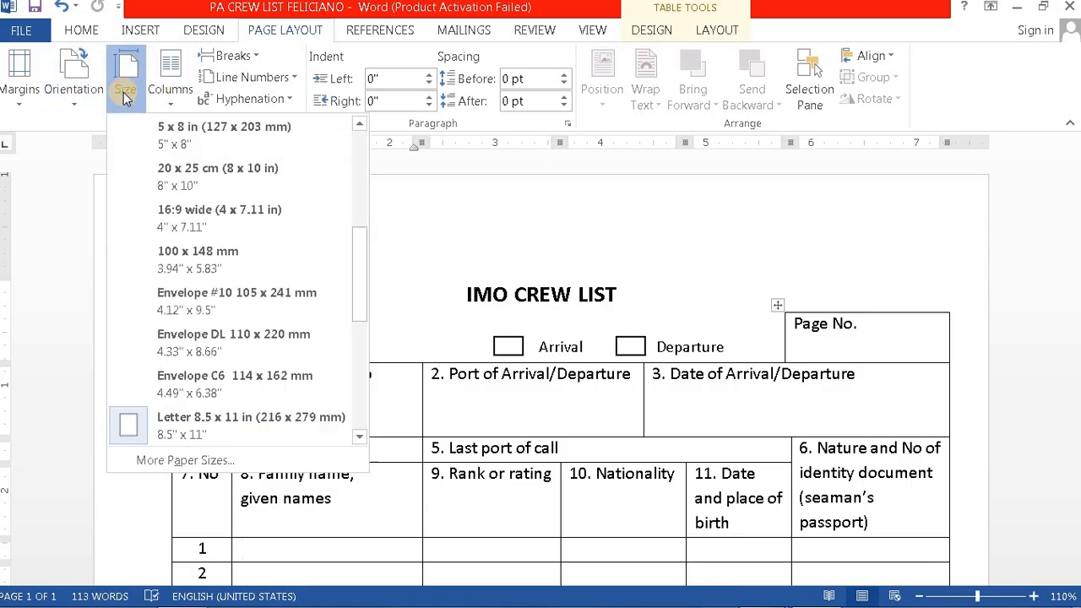
{"action": "left_click_drag", "start_coordinate": [364, 287], "coordinate": [363, 338]}
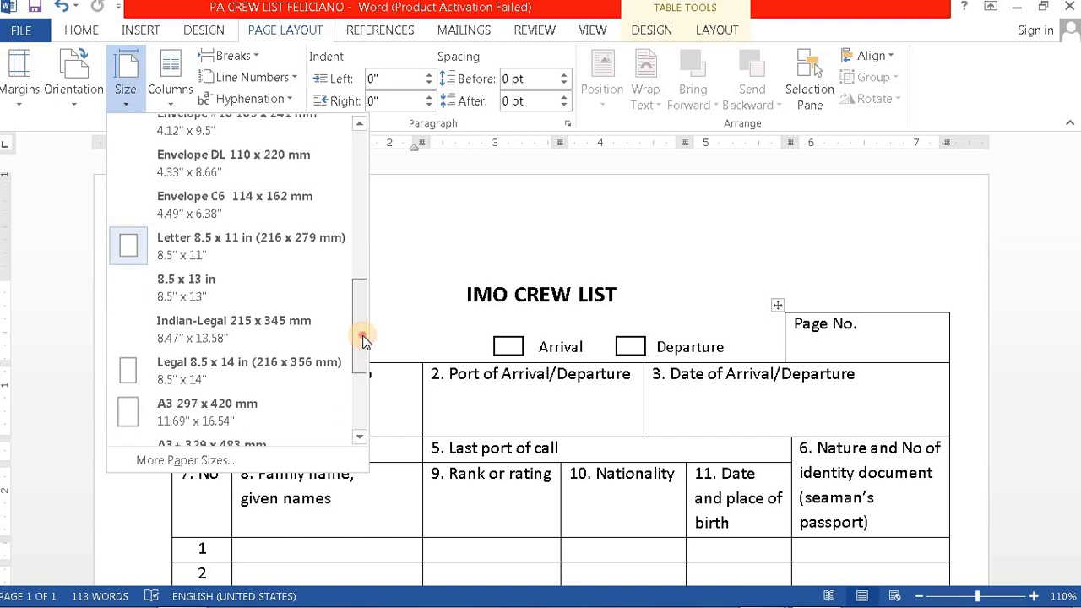
{"action": "left_click", "coordinate": [192, 290]}
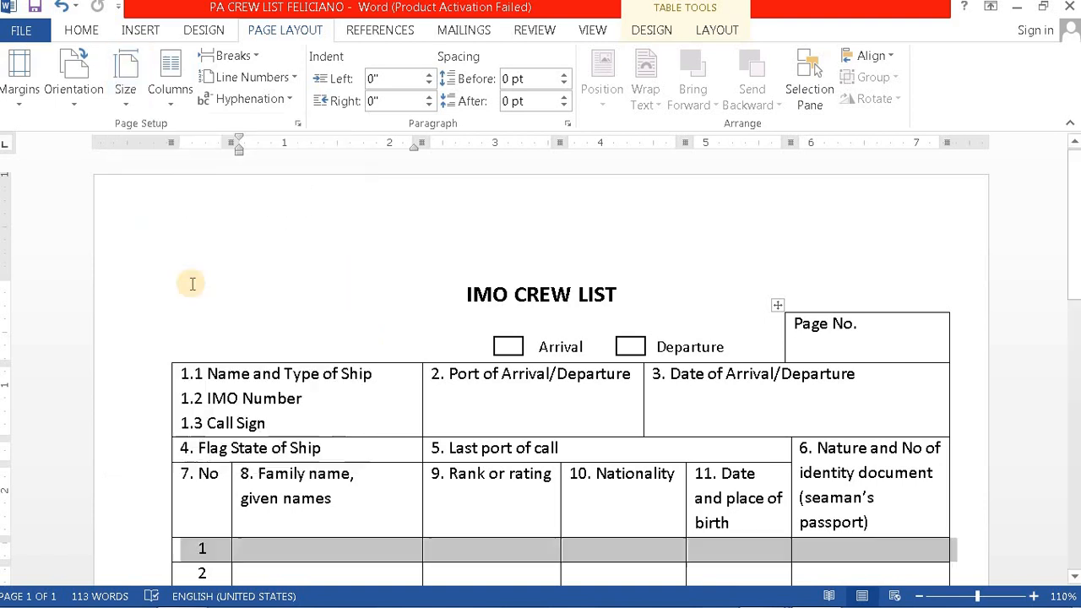
{"action": "scroll", "coordinate": [433, 342], "scroll_direction": "down", "scroll_amount": 3}
{"action": "scroll", "coordinate": [433, 346], "scroll_direction": "down", "scroll_amount": 15}
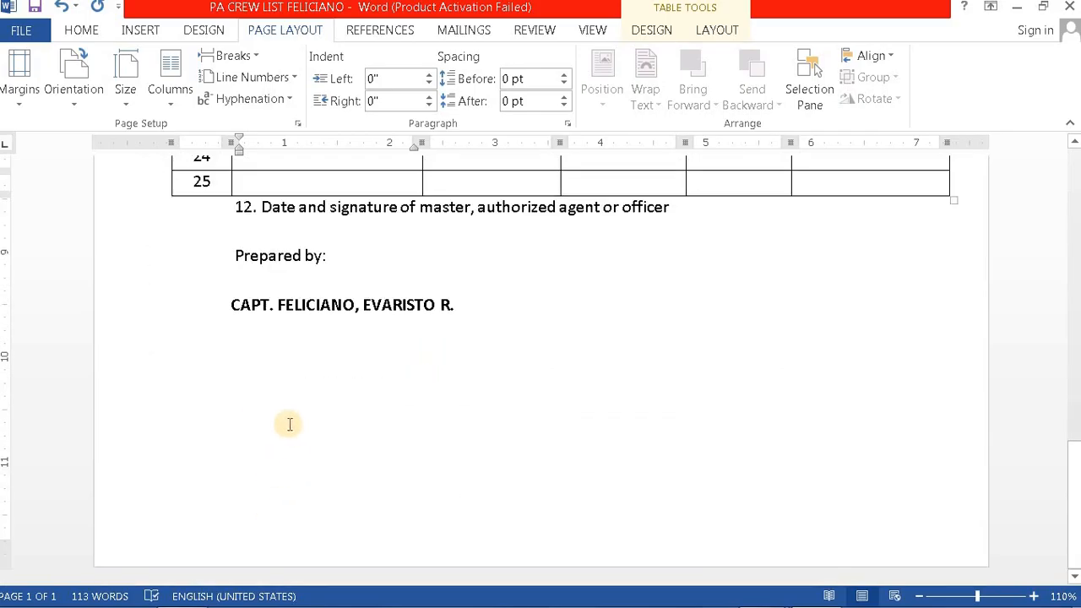
{"action": "scroll", "coordinate": [282, 439], "scroll_direction": "up", "scroll_amount": 14}
{"action": "scroll", "coordinate": [271, 339], "scroll_direction": "up", "scroll_amount": 5}
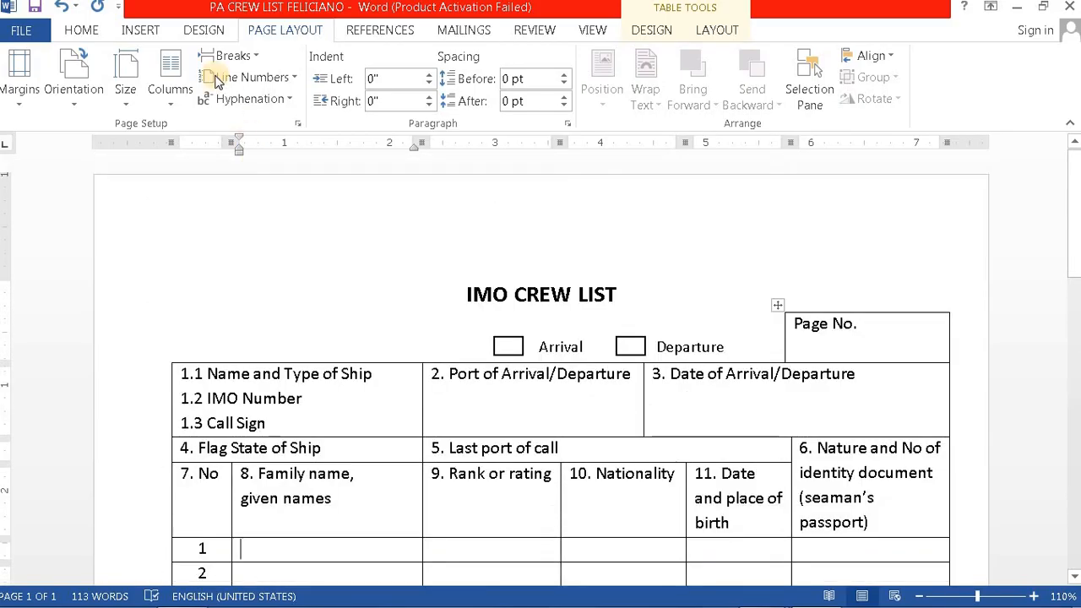
Step: Reapply the 8.5 x 13 in paper size and scroll through the page to check the layout
{"action": "left_click", "coordinate": [125, 95]}
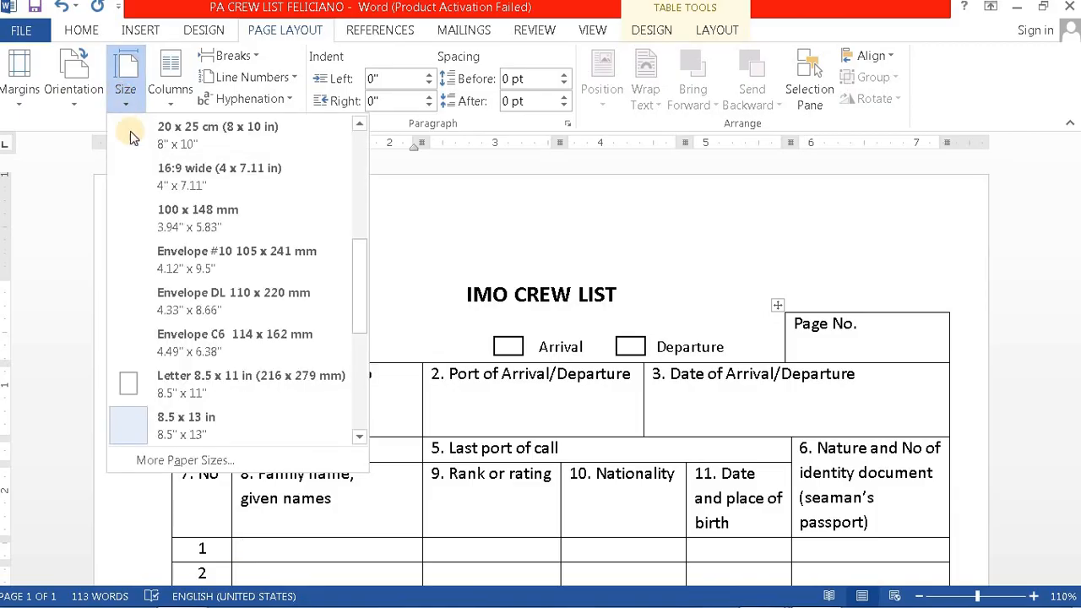
{"action": "left_click", "coordinate": [194, 424]}
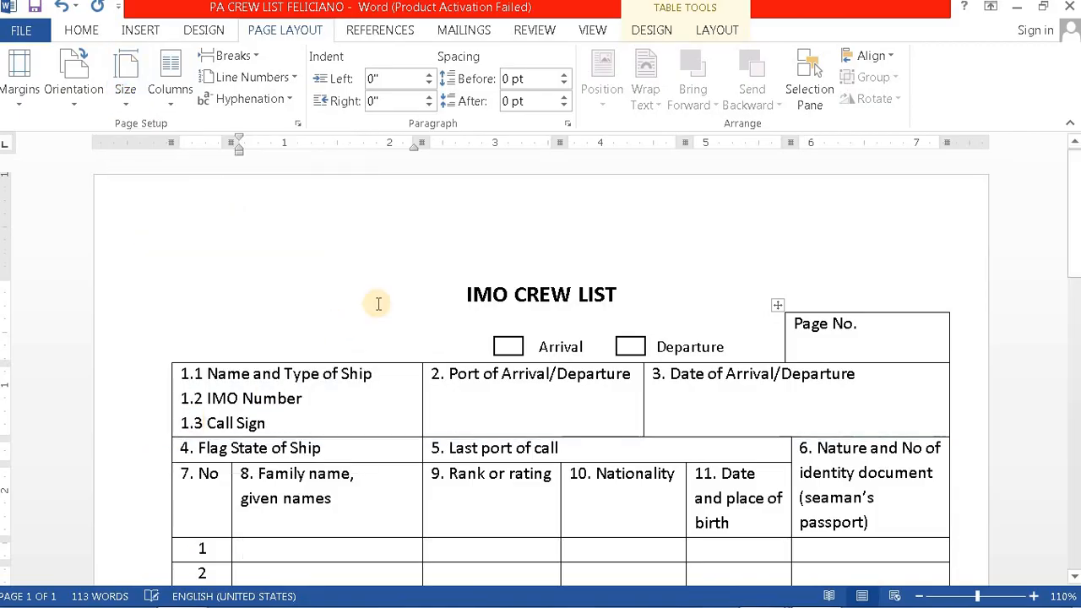
{"action": "scroll", "coordinate": [389, 287], "scroll_direction": "down", "scroll_amount": 3}
{"action": "scroll", "coordinate": [392, 293], "scroll_direction": "up", "scroll_amount": 3}
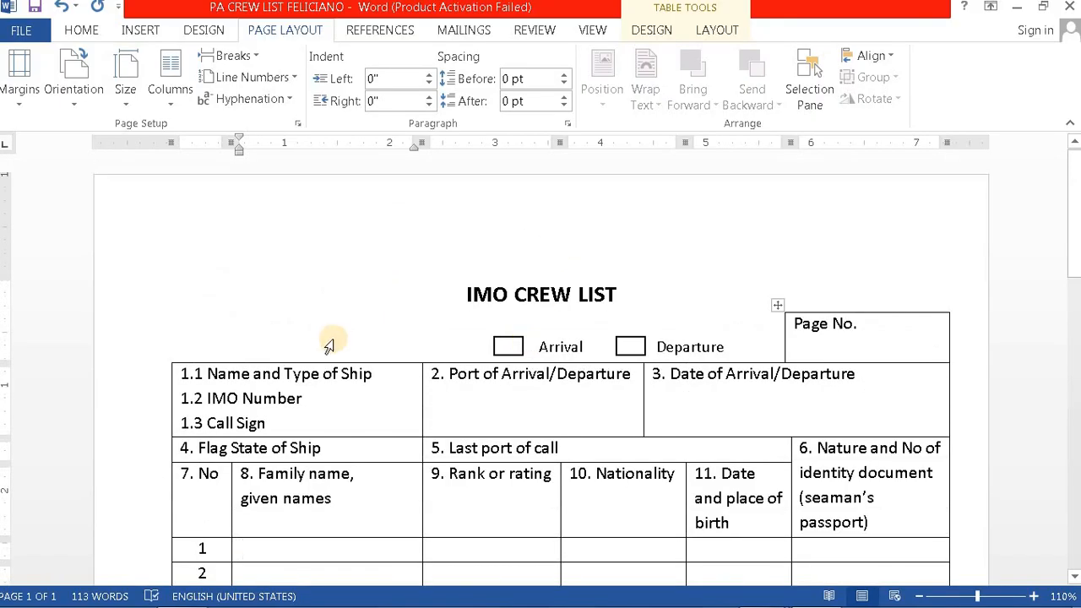
{"action": "scroll", "coordinate": [351, 308], "scroll_direction": "down", "scroll_amount": 4}
{"action": "scroll", "coordinate": [397, 351], "scroll_direction": "up", "scroll_amount": 3}
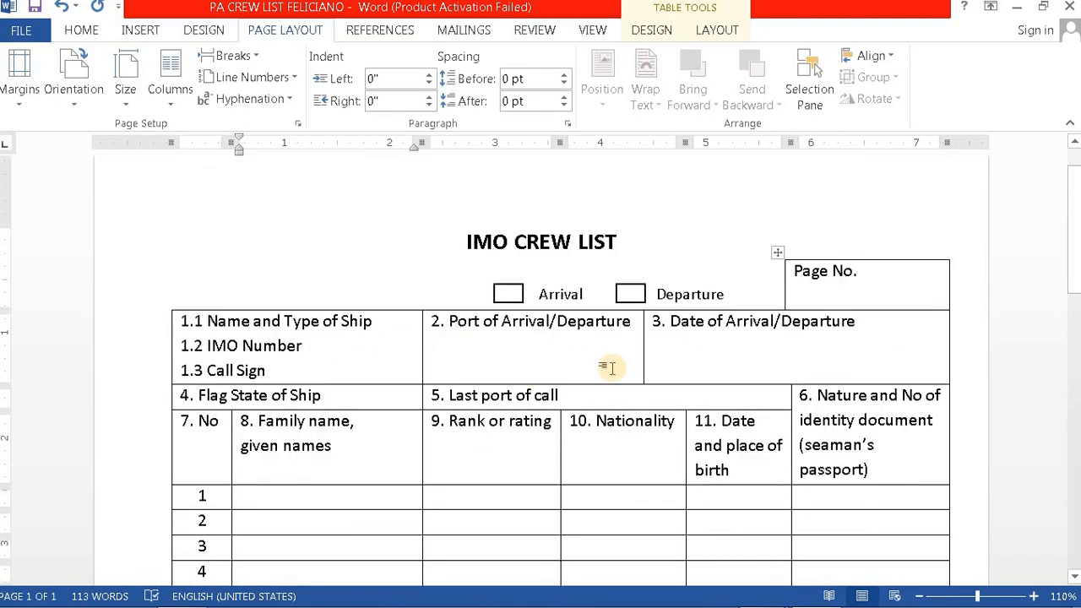
{"action": "scroll", "coordinate": [803, 342], "scroll_direction": "down", "scroll_amount": 6}
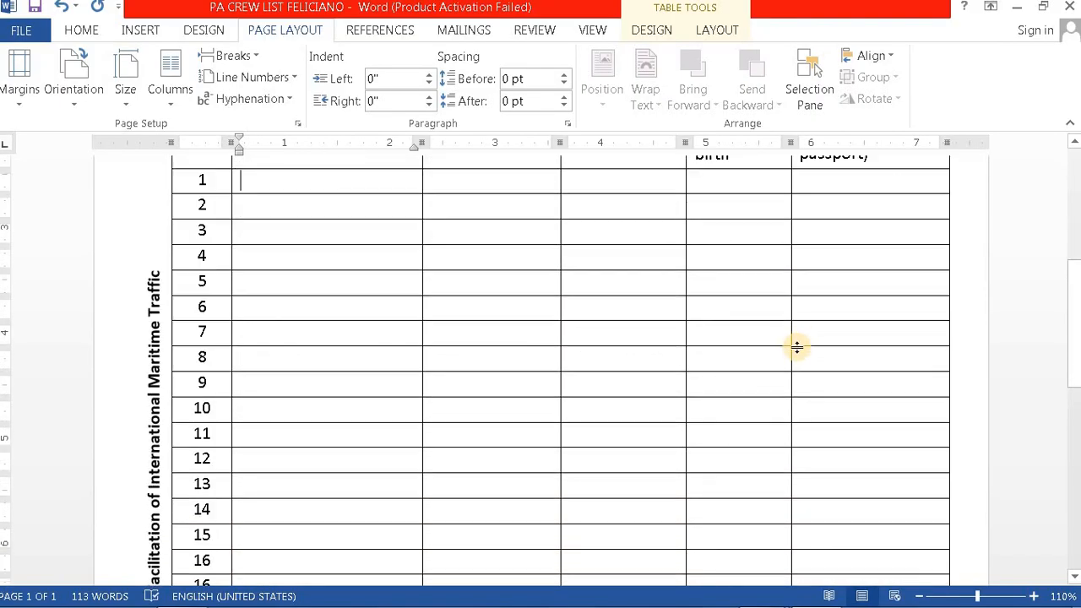
{"action": "scroll", "coordinate": [367, 371], "scroll_direction": "down", "scroll_amount": 7}
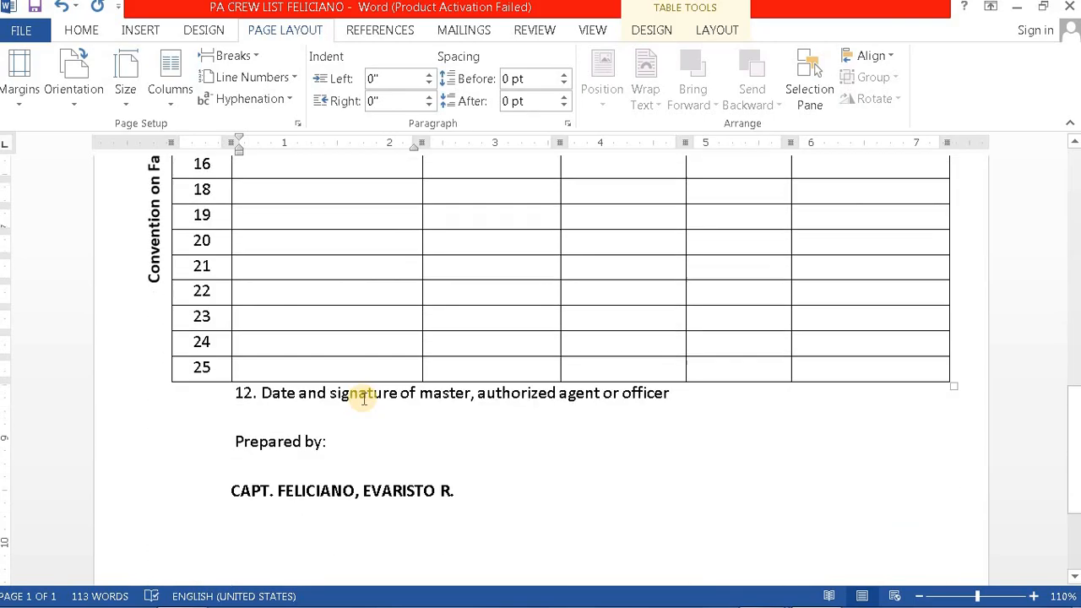
{"action": "scroll", "coordinate": [670, 466], "scroll_direction": "down", "scroll_amount": 2}
{"action": "scroll", "coordinate": [633, 456], "scroll_direction": "up", "scroll_amount": 1}
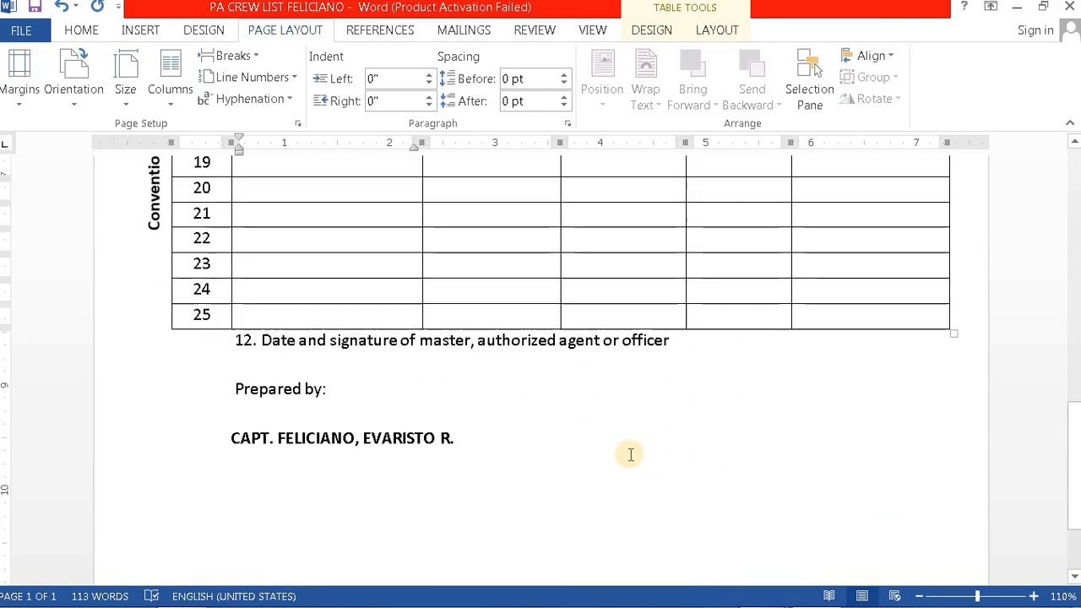
{"action": "scroll", "coordinate": [689, 473], "scroll_direction": "up", "scroll_amount": 1}
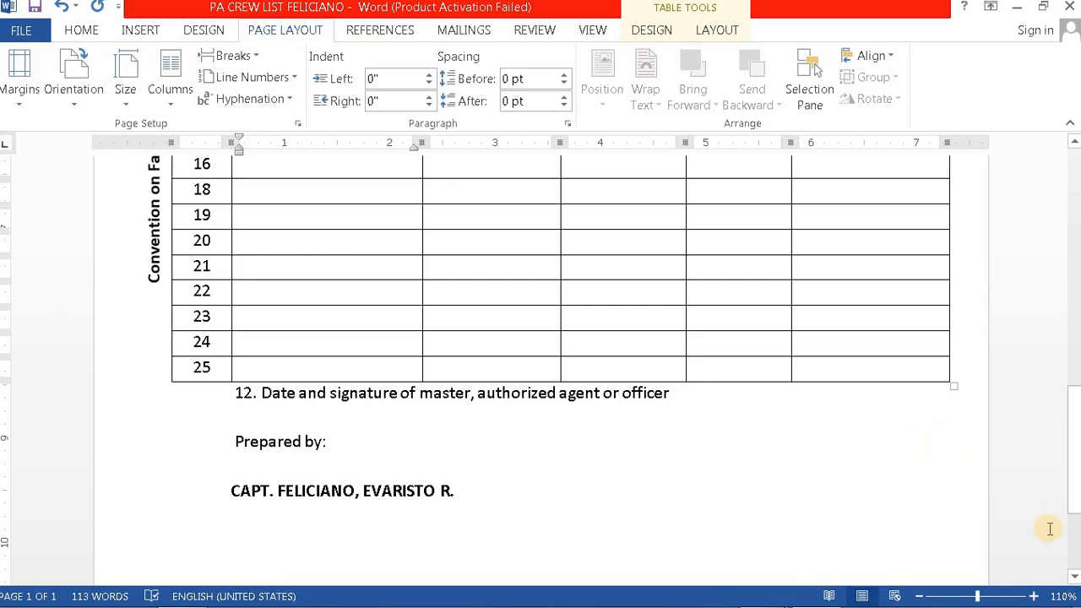
{"action": "mouse_move", "coordinate": [938, 603]}
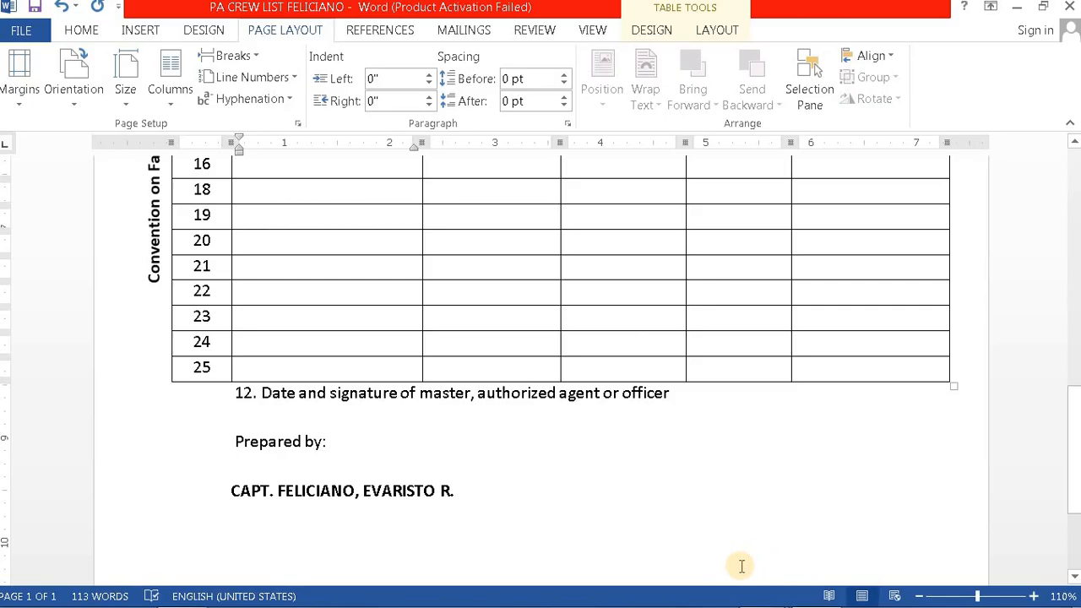
{"action": "mouse_move", "coordinate": [524, 600]}
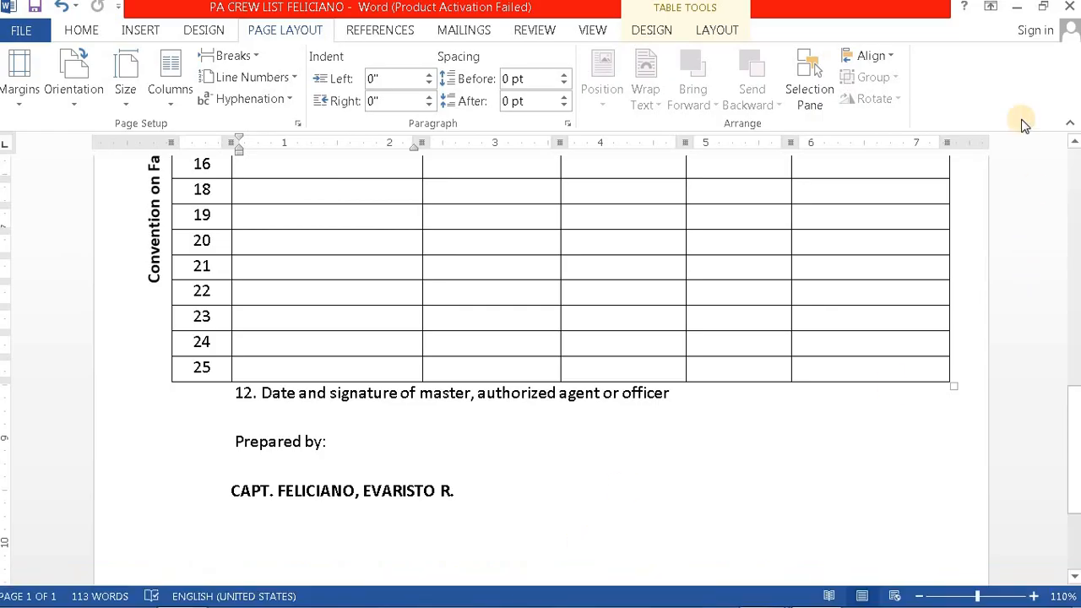
Step: Minimize Word and Adobe Reader and check the hidden notification area icons
{"action": "left_click", "coordinate": [1017, 10]}
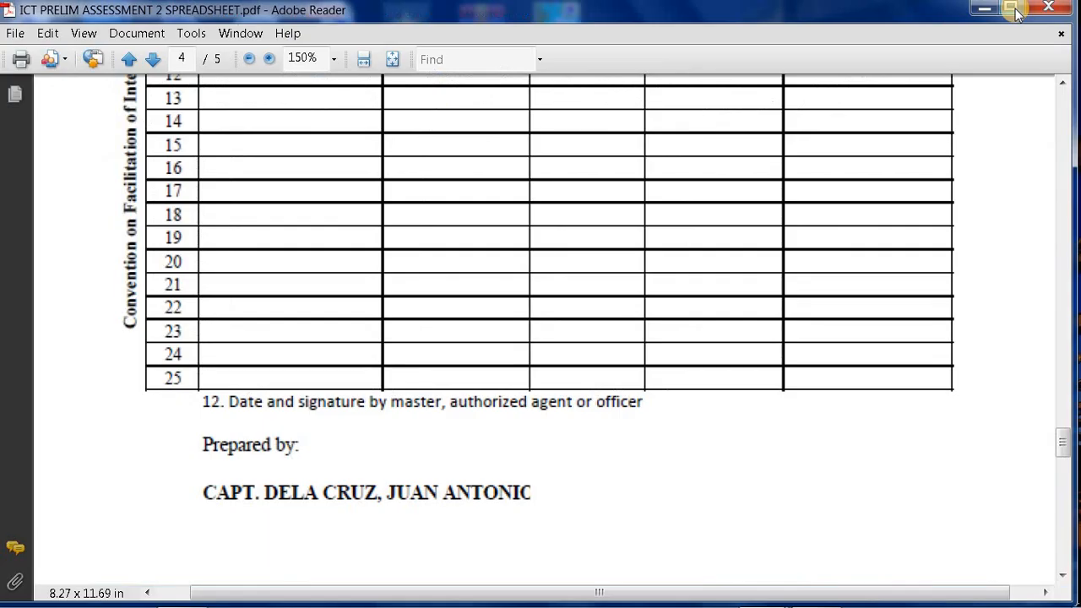
{"action": "left_click", "coordinate": [982, 10]}
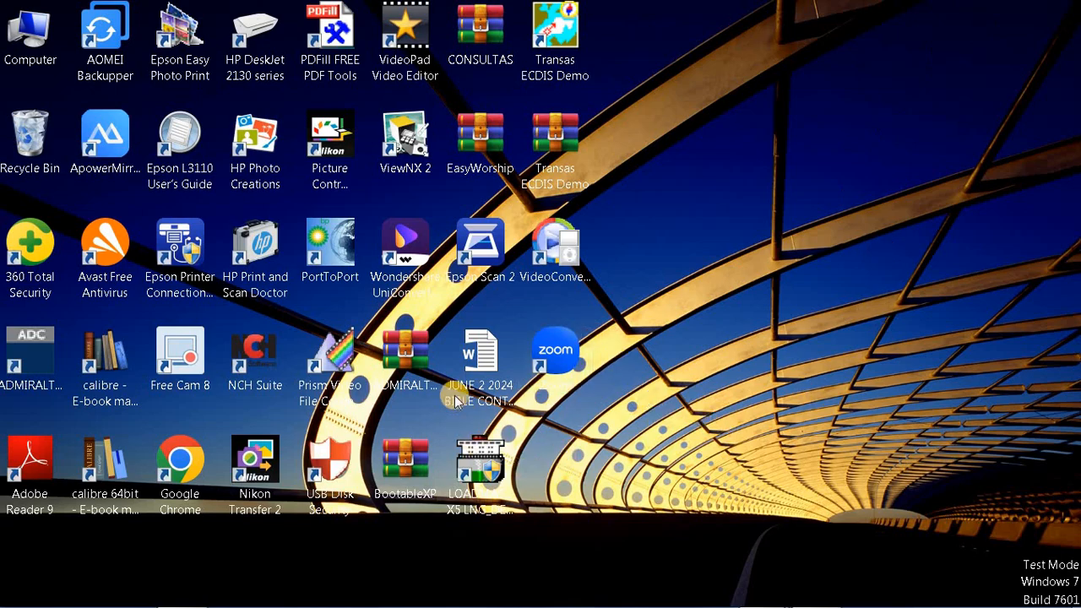
{"action": "mouse_move", "coordinate": [481, 599]}
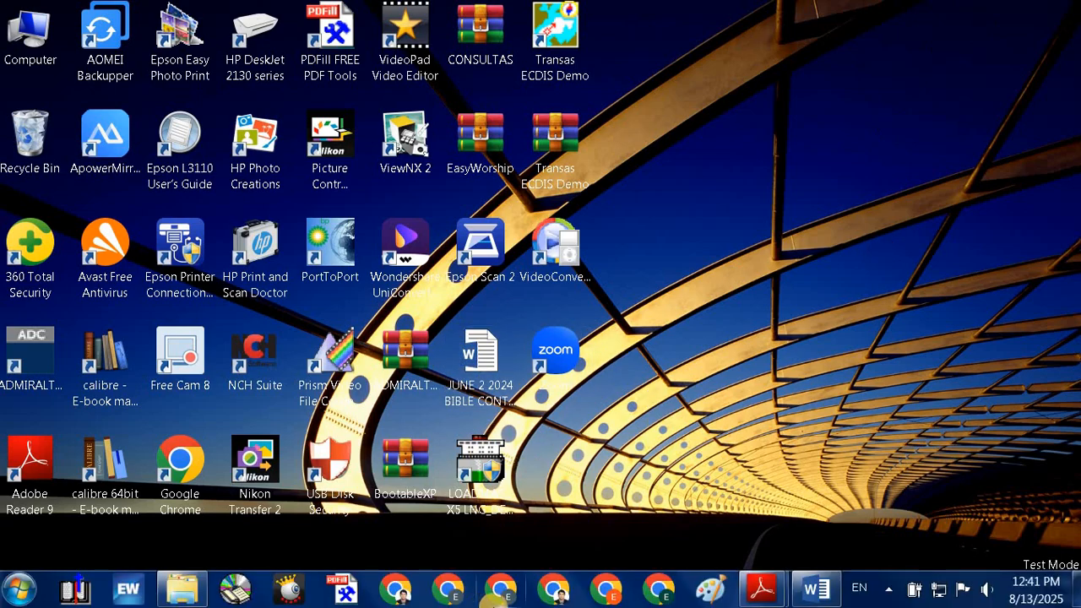
{"action": "left_click", "coordinate": [884, 594]}
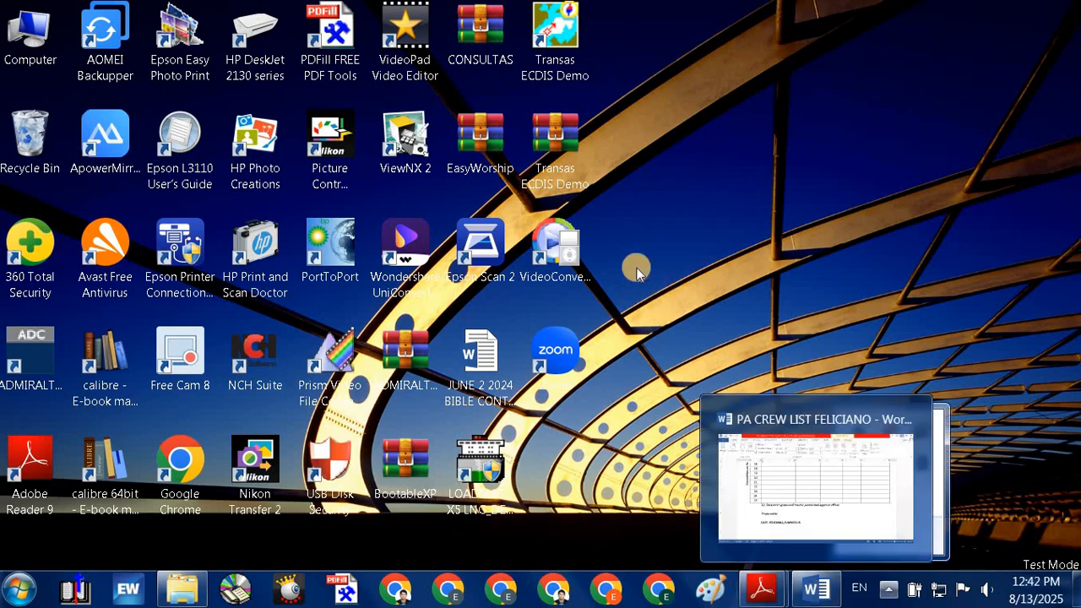
{"action": "left_click", "coordinate": [619, 319]}
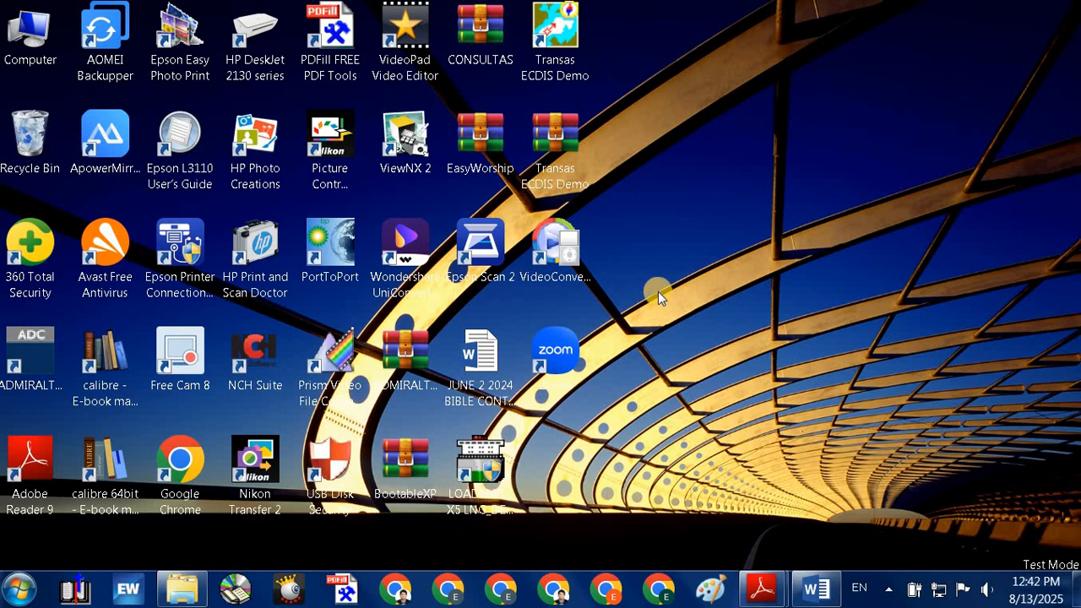
Step: Launch Free Cam 8, dismiss its already-running warning, and open the desktop's shortcut menu
{"action": "left_click", "coordinate": [187, 365]}
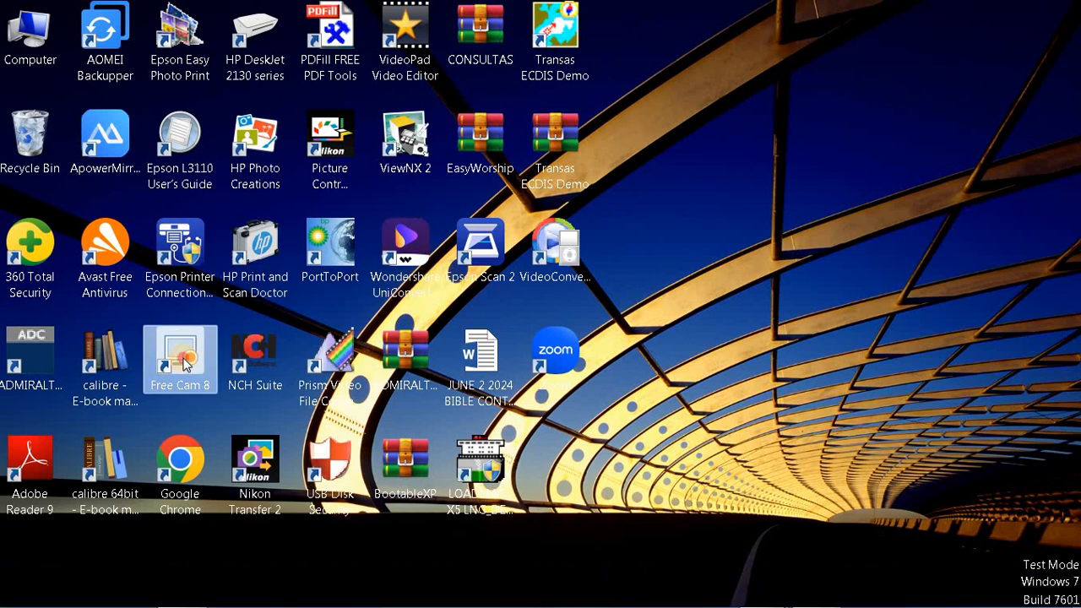
{"action": "double_click", "coordinate": [187, 365]}
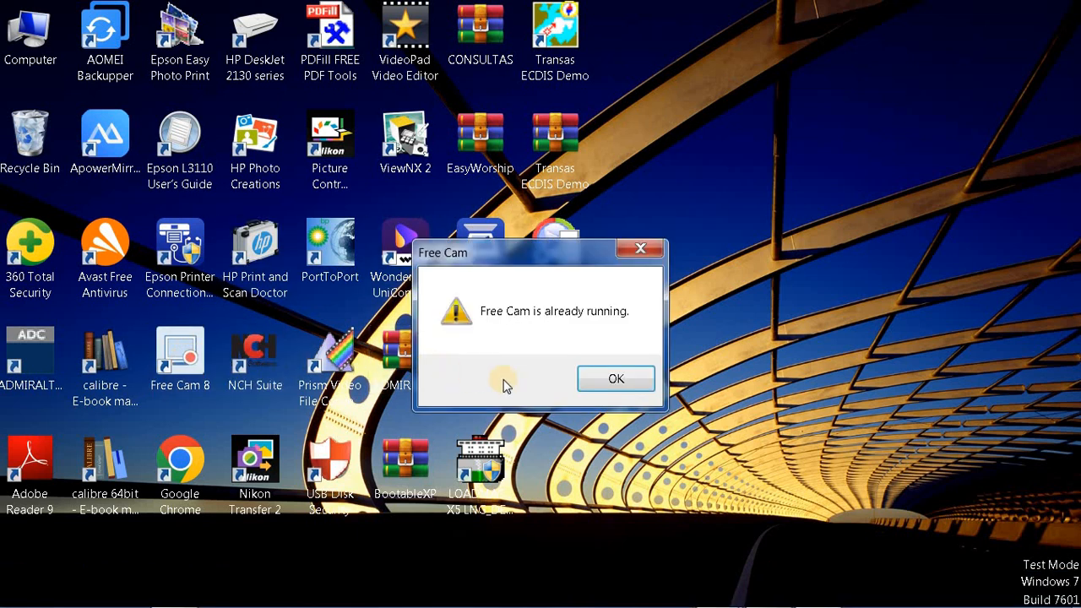
{"action": "left_click", "coordinate": [616, 381]}
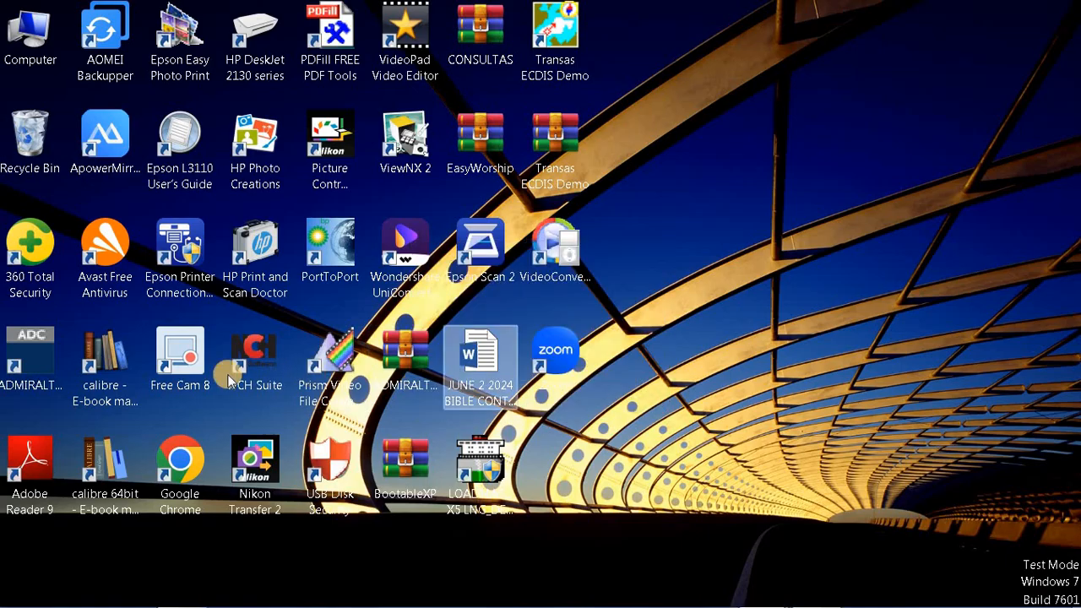
{"action": "right_click", "coordinate": [799, 337]}
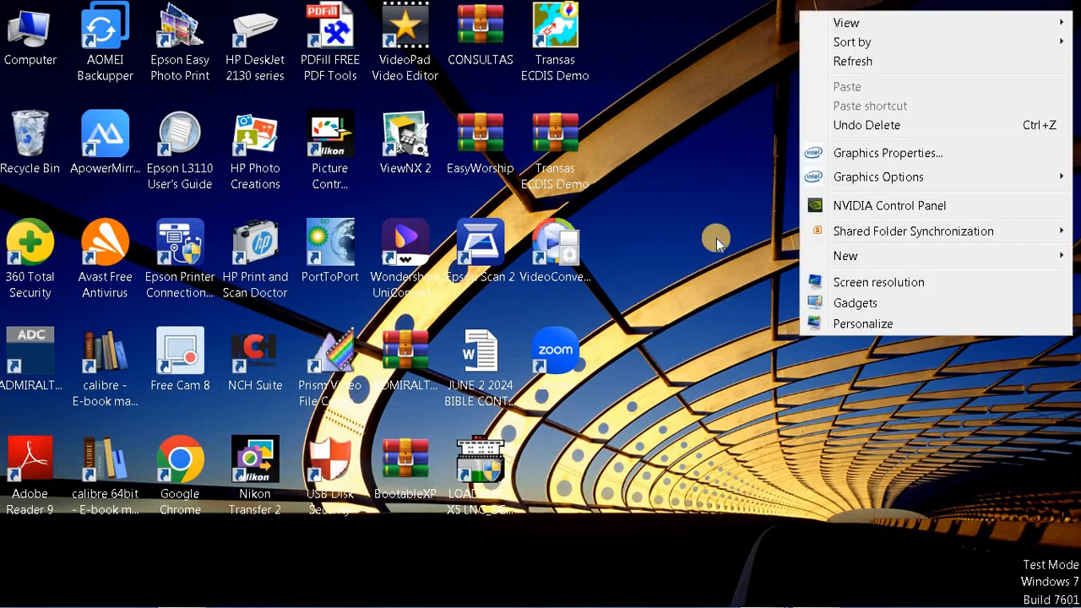